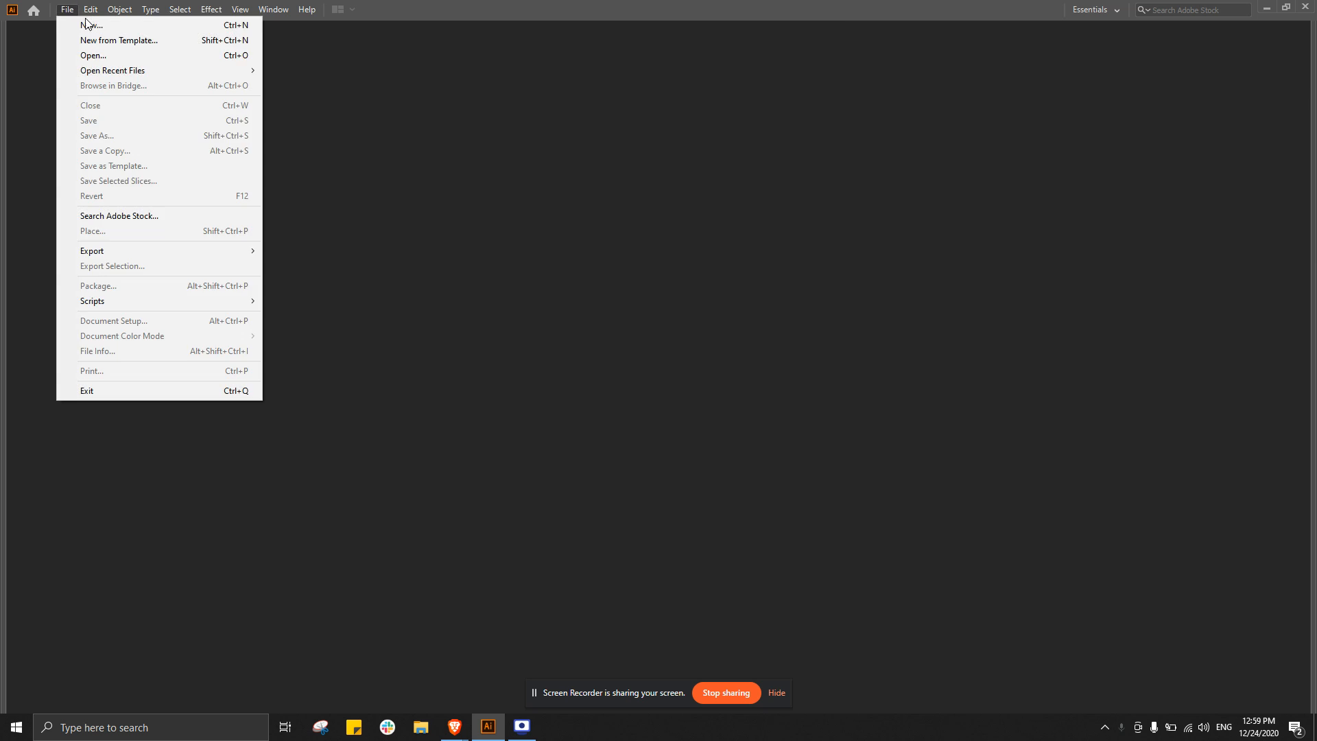
- Open the New Document dialog enlarged enough to show all presets and details, and hide the screen-sharing bar
click(90, 24)
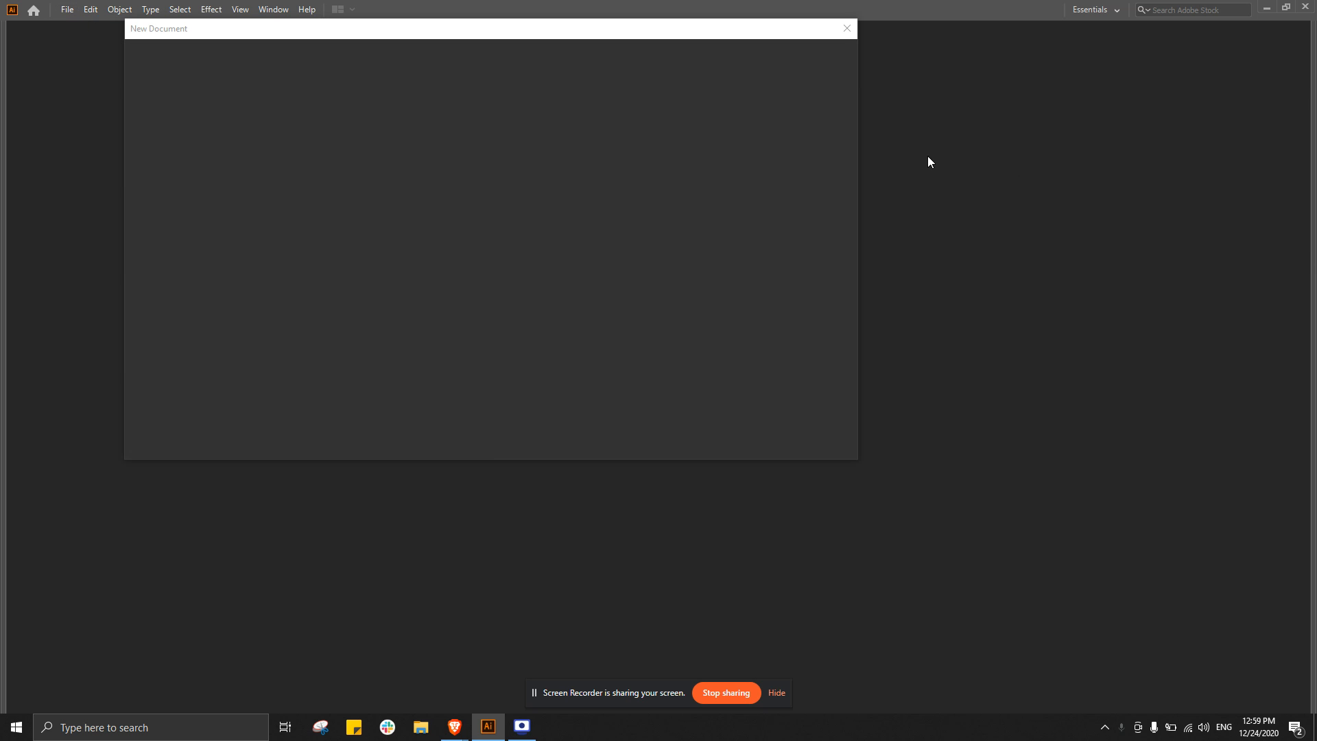
drag(858, 459, 1199, 692)
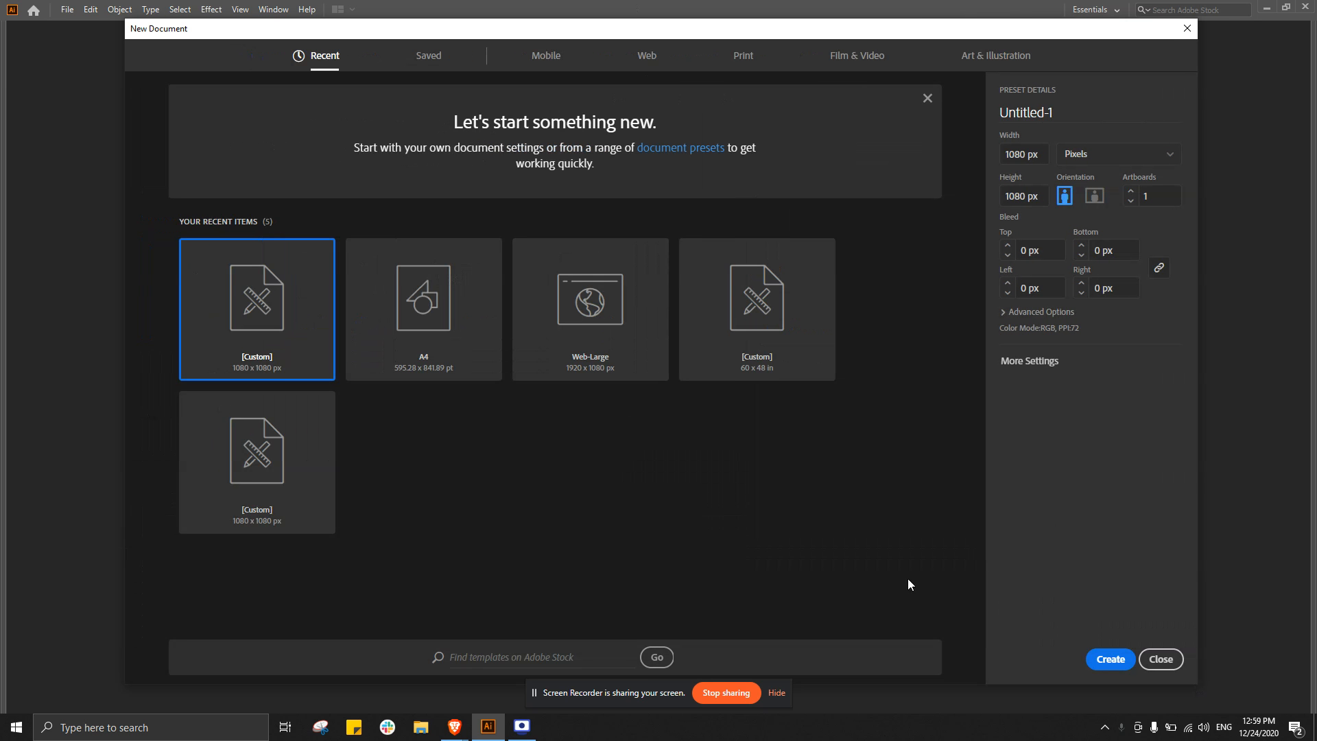
drag(683, 35, 680, 43)
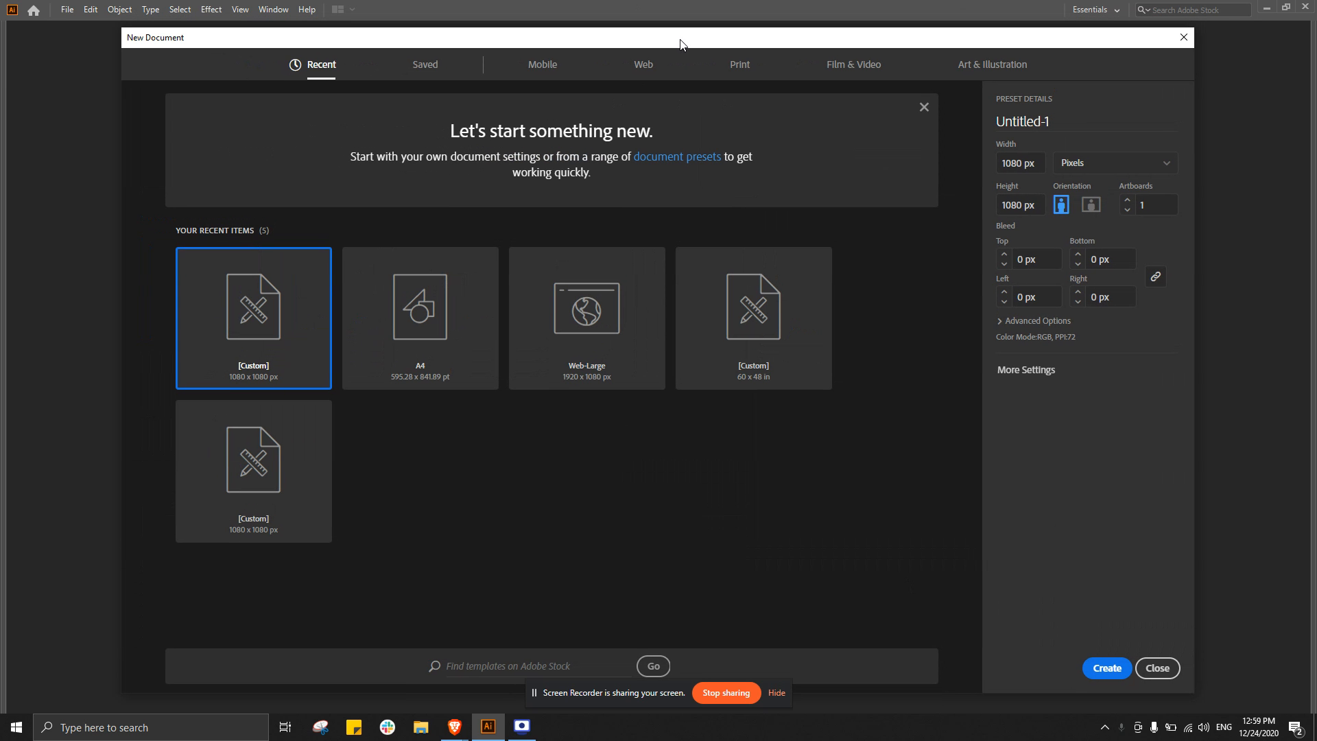
click(777, 693)
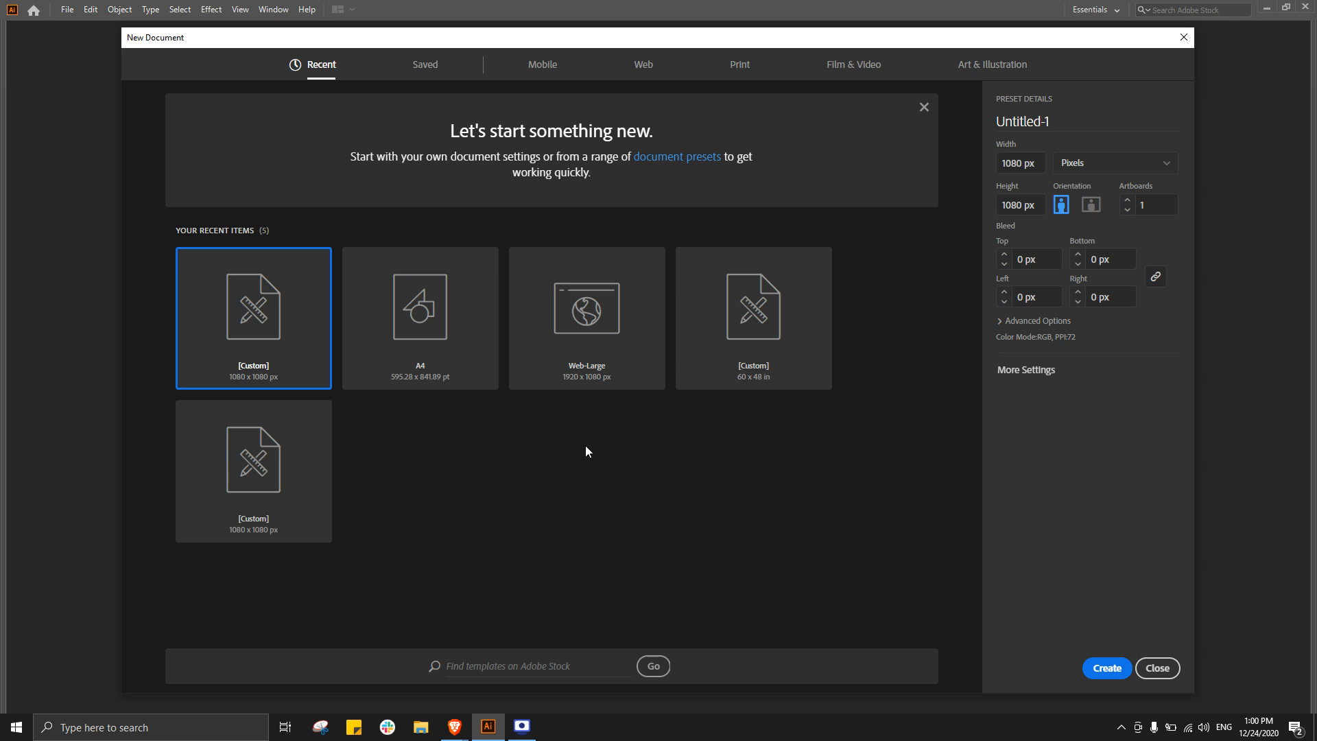
- Switch to the Brave browser and search for "facebook event banner size" in a new tab
click(454, 727)
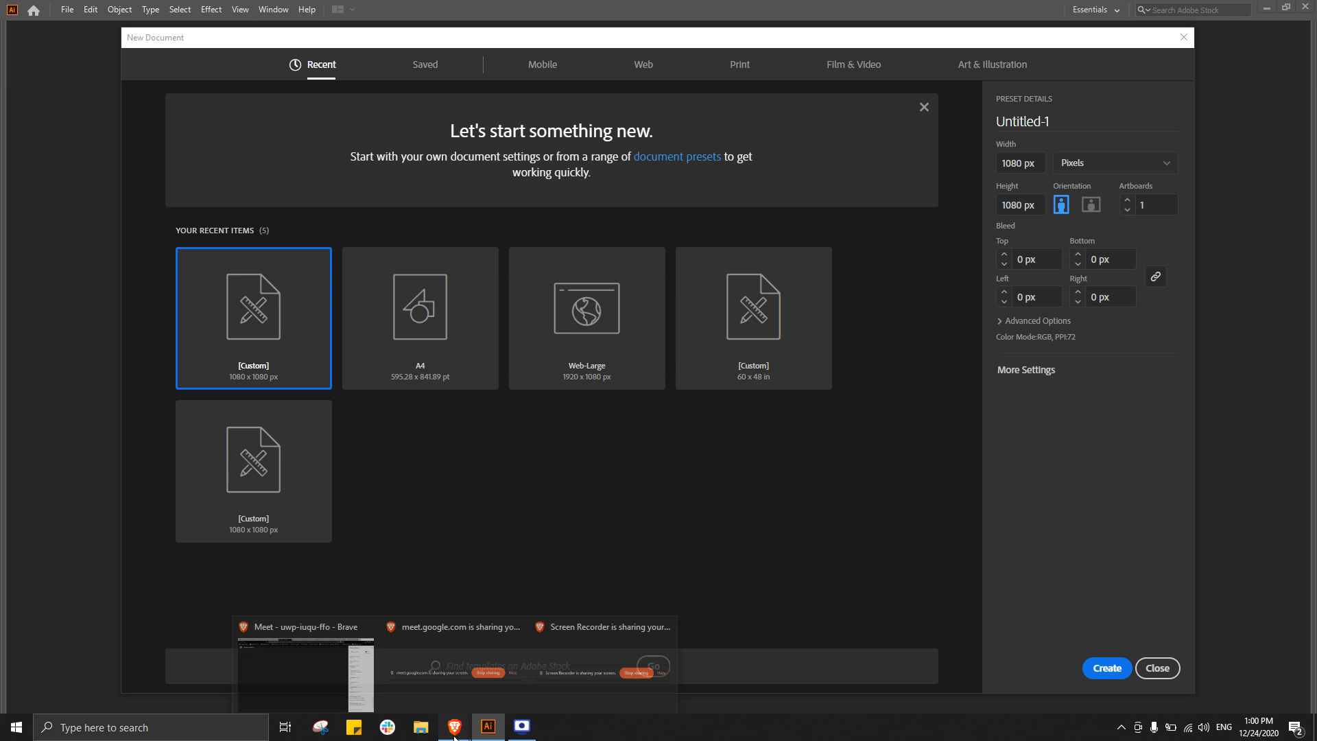
click(274, 661)
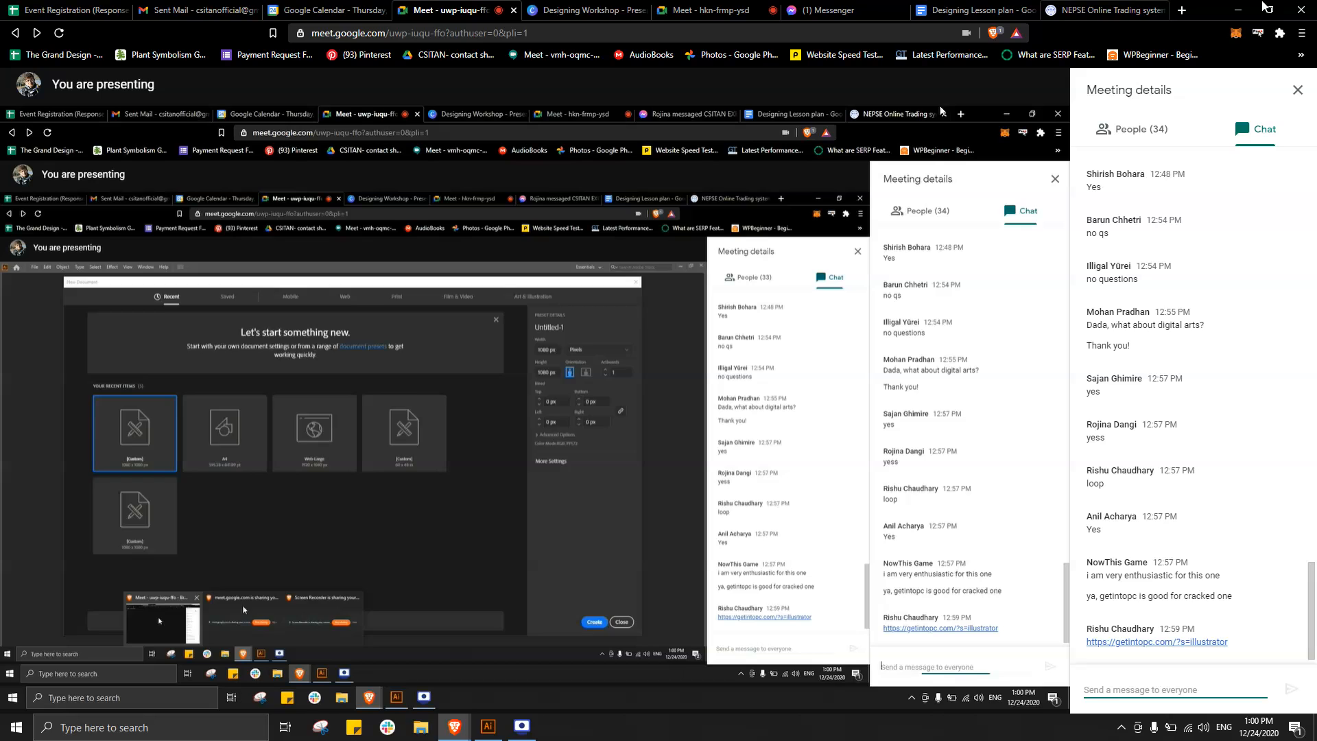
click(1182, 11)
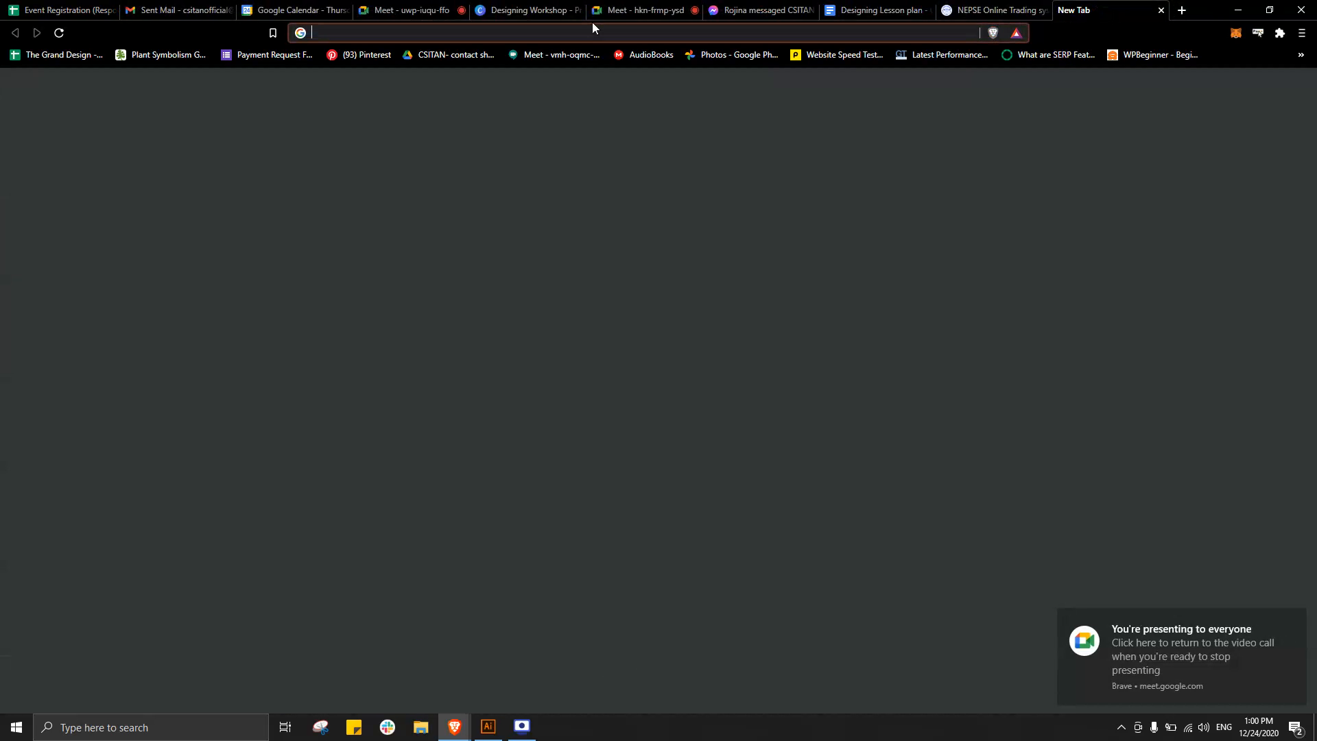
text(facebook )
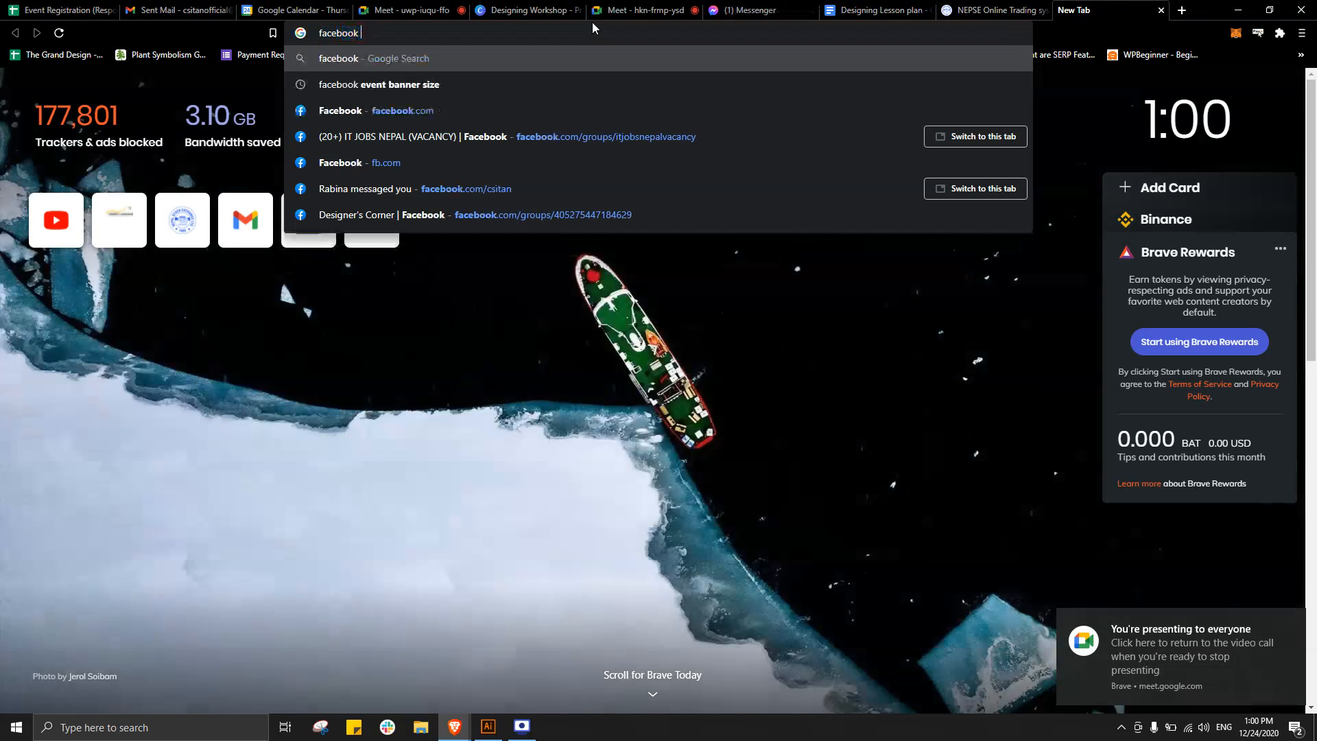
text(event banne)
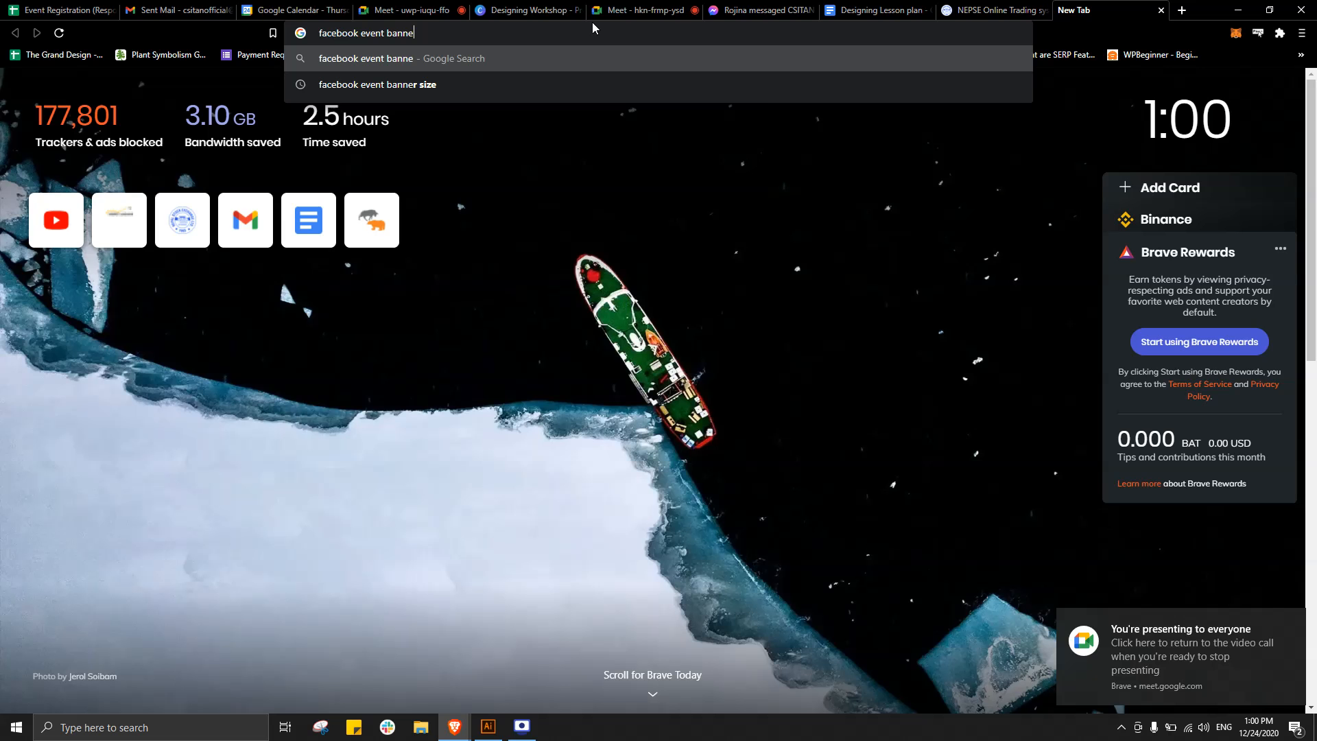
text(r suiz)
key(Num_Lock)
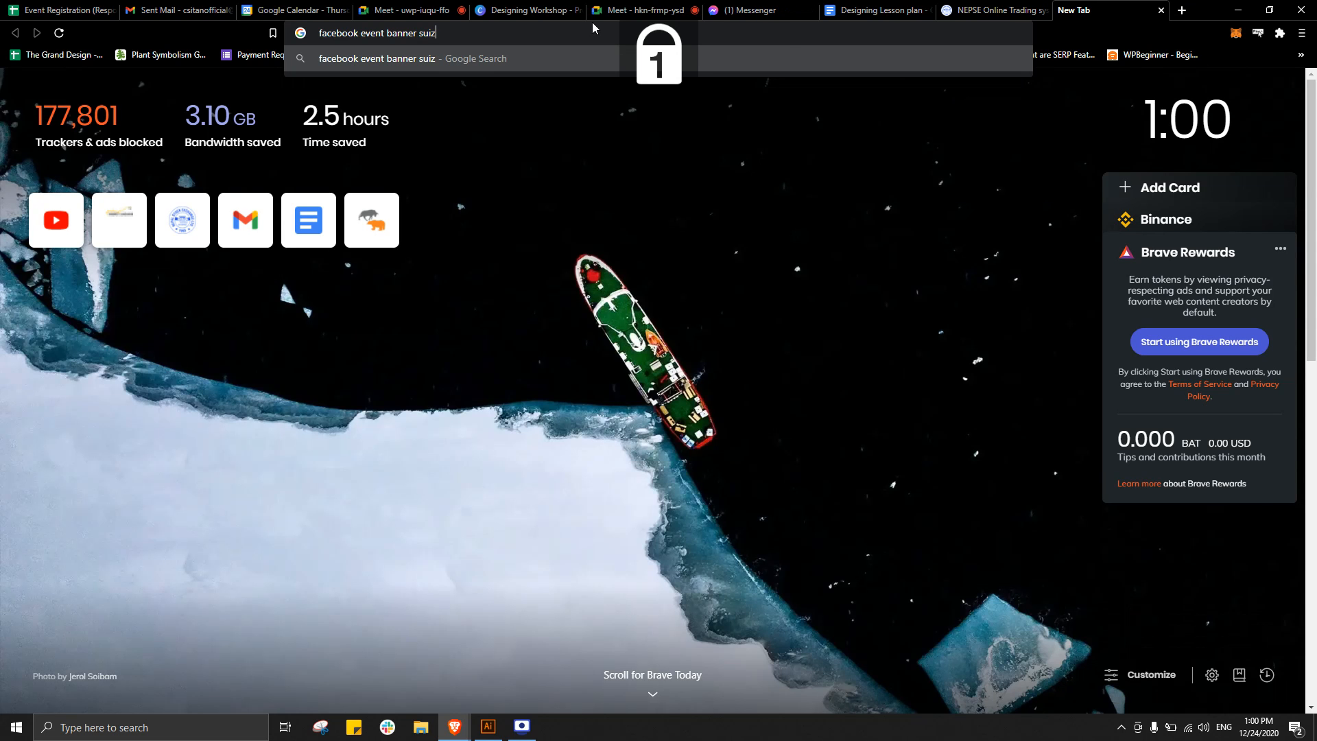
key(BackSpace)
key(BackSpace)
key(BackSpace)
text(ize)
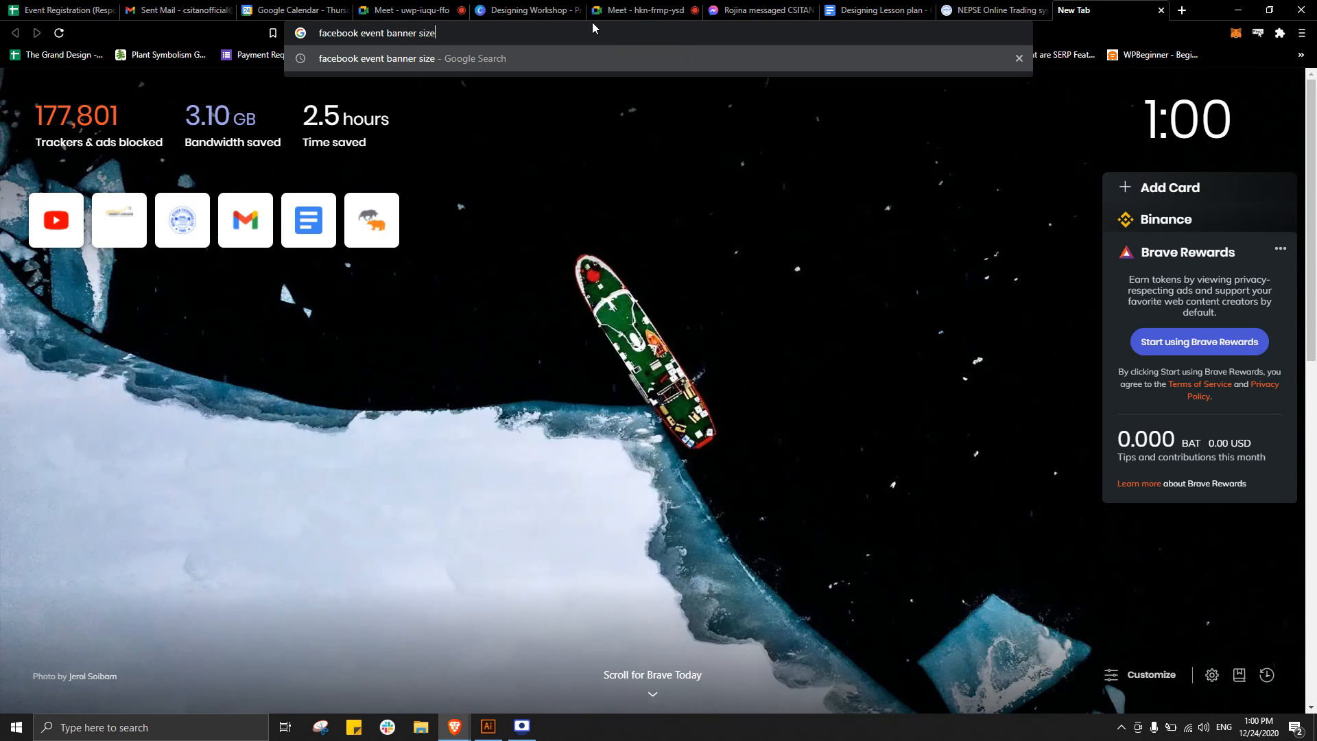
key(Return)
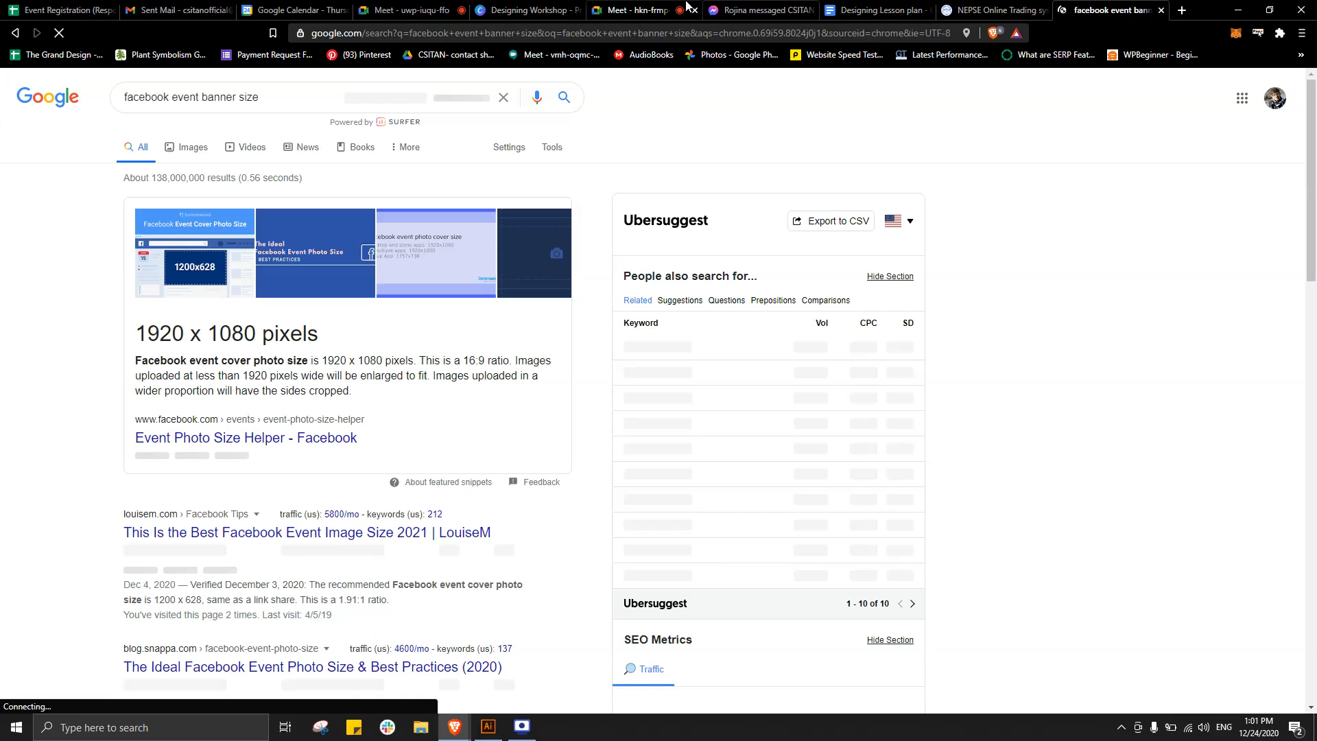
- Go to the ongoing Google Meet call and unmute the microphone
click(385, 9)
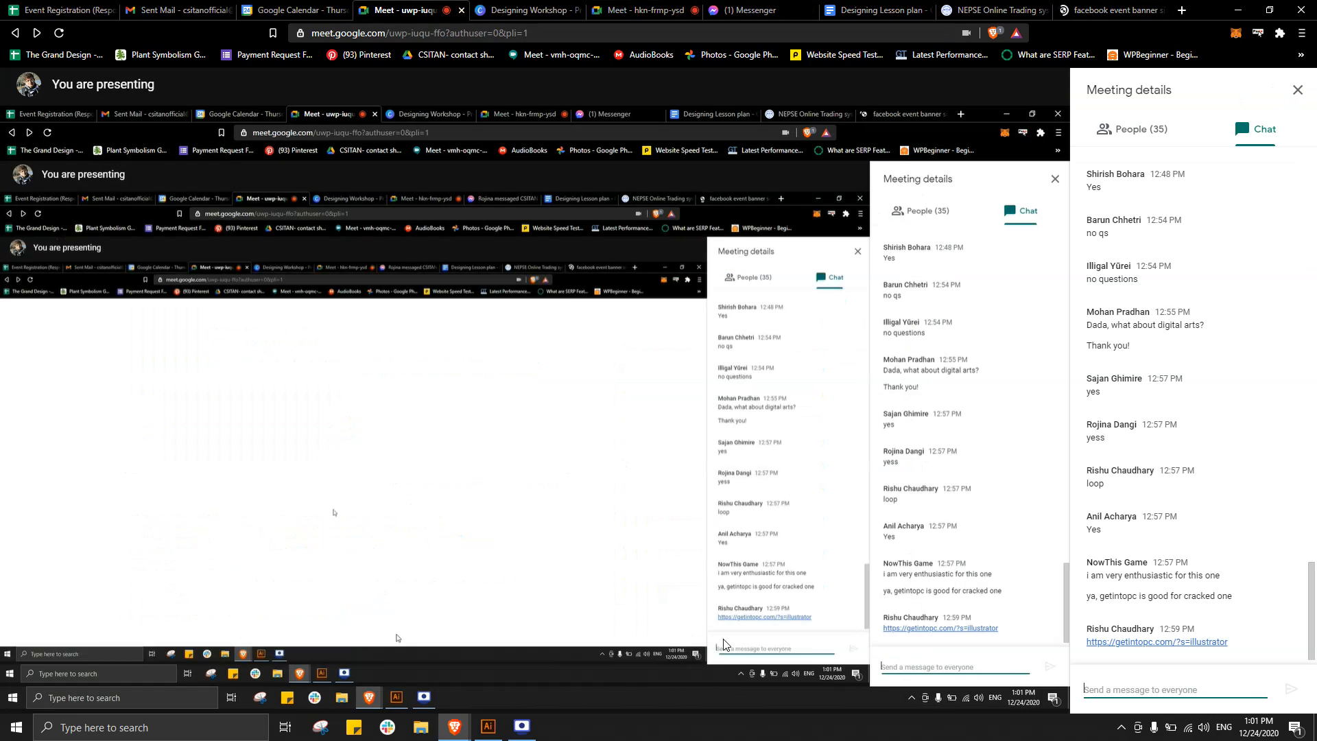
click(486, 685)
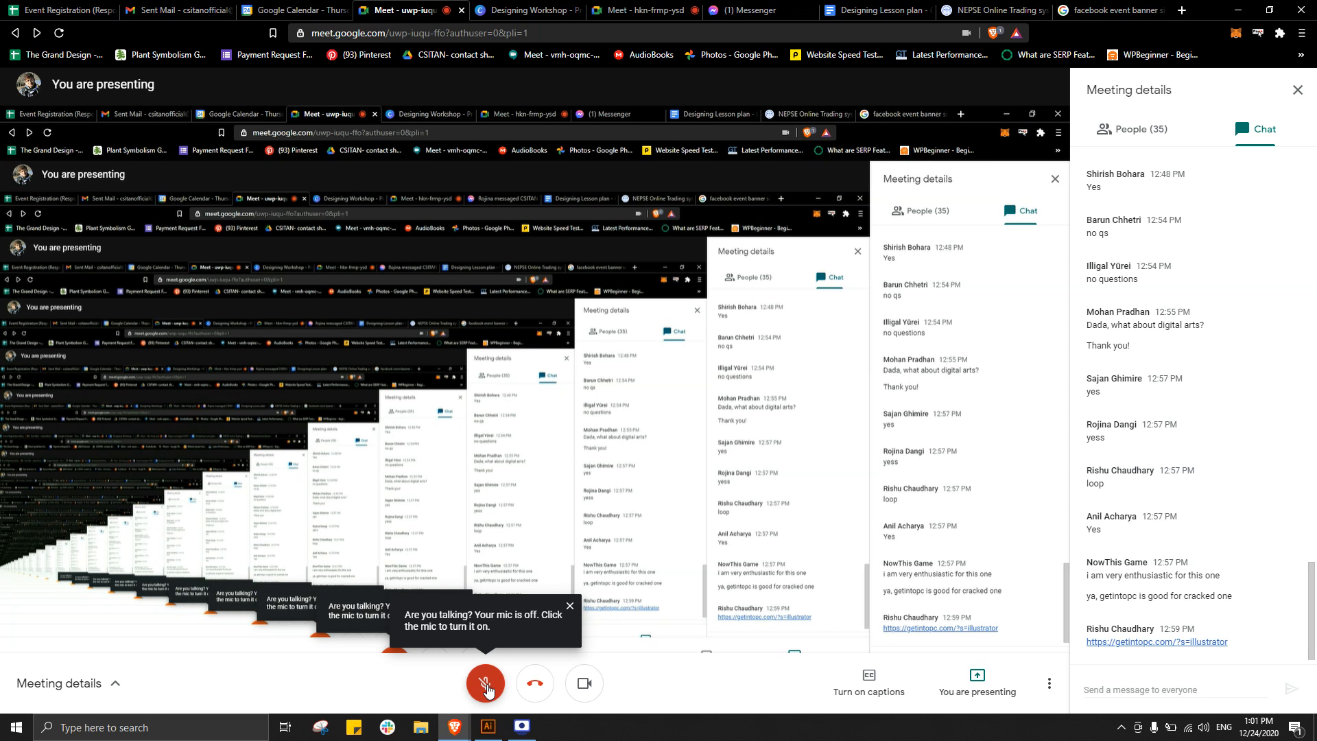
click(487, 686)
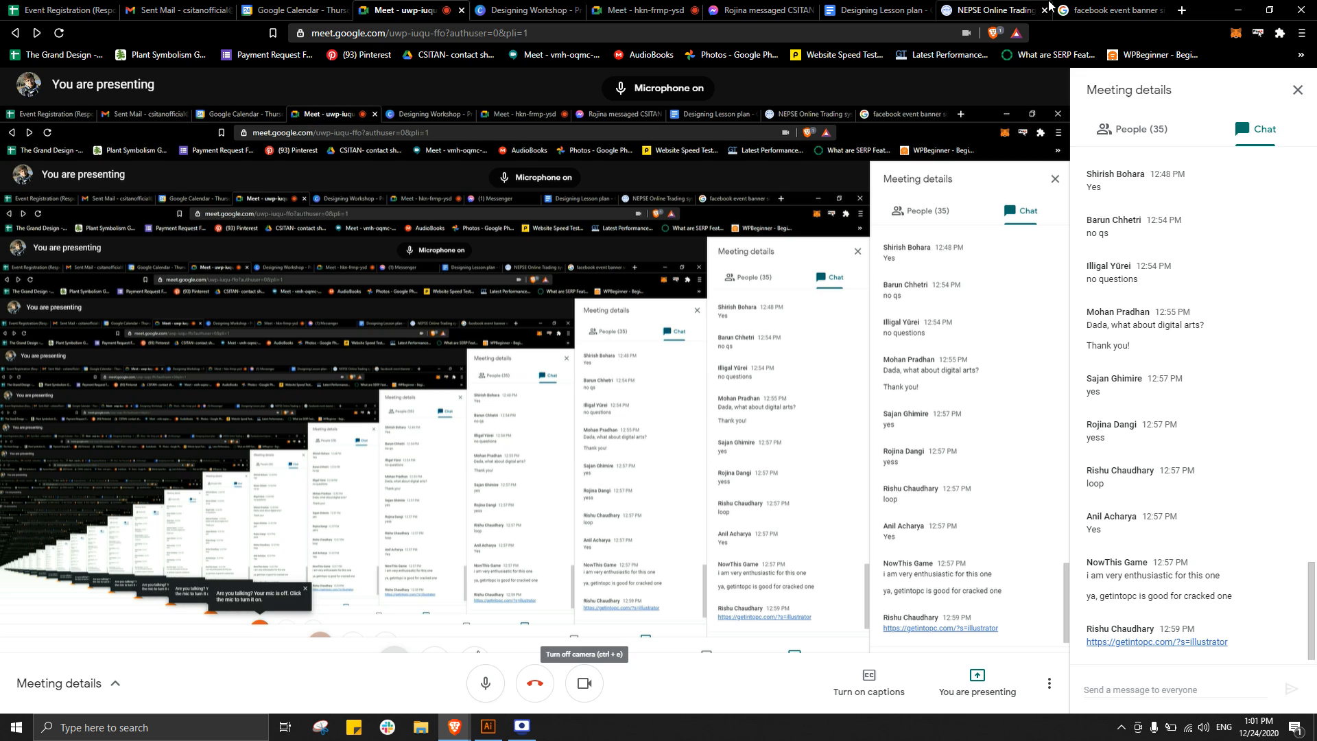
- Return to the Facebook event banner search results and highlight the recommended pixel size
click(1088, 8)
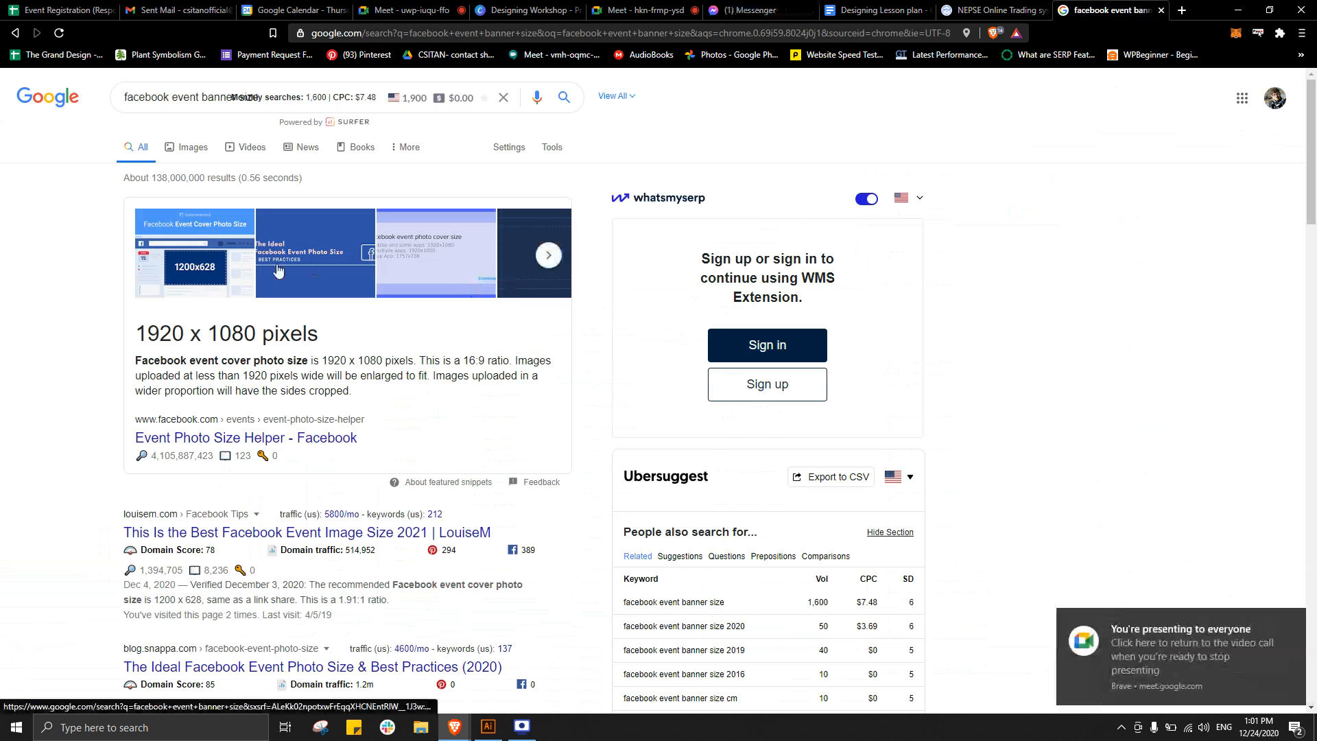
drag(321, 333, 109, 344)
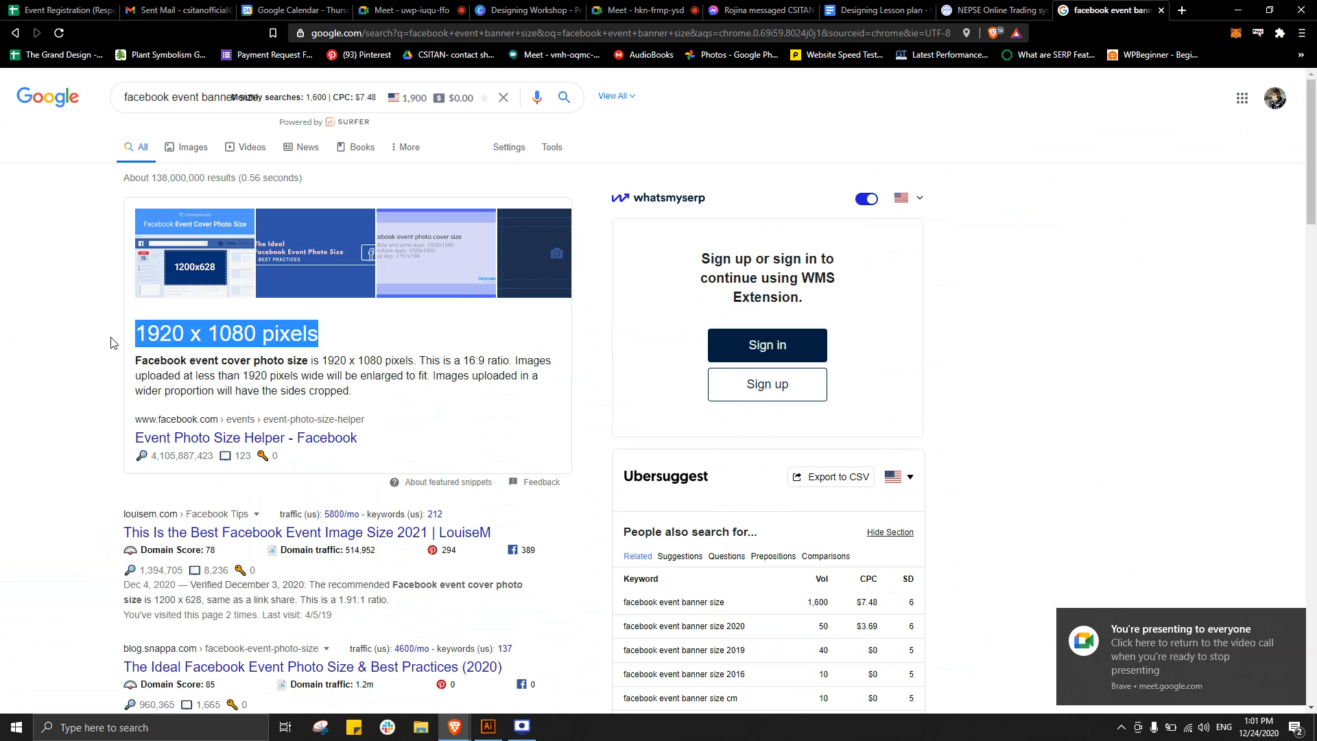
click(62, 472)
drag(322, 339, 127, 341)
- Change the search to "facebook cover banner size" and run it
click(170, 98)
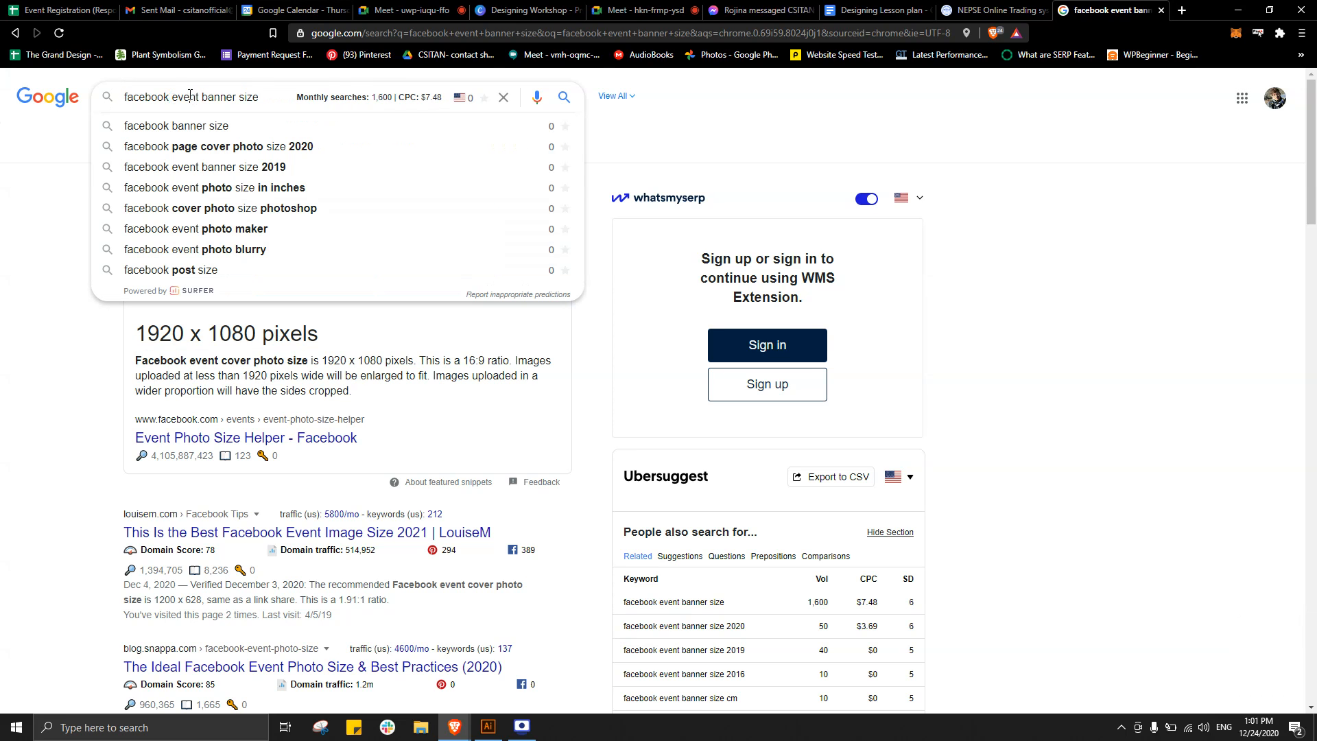
double_click(184, 97)
text(cover)
key(Return)
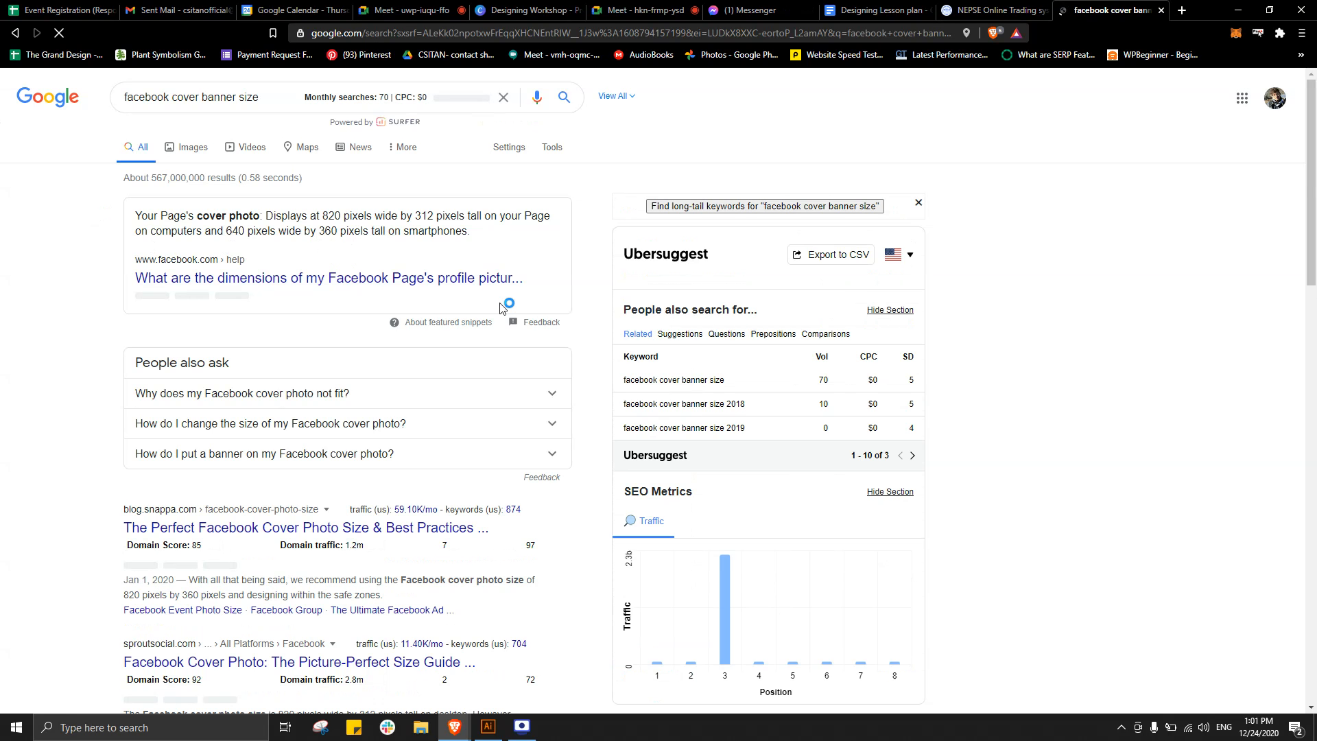
- Go back to the event banner size results and highlight the featured event cover photo dimensions
click(12, 34)
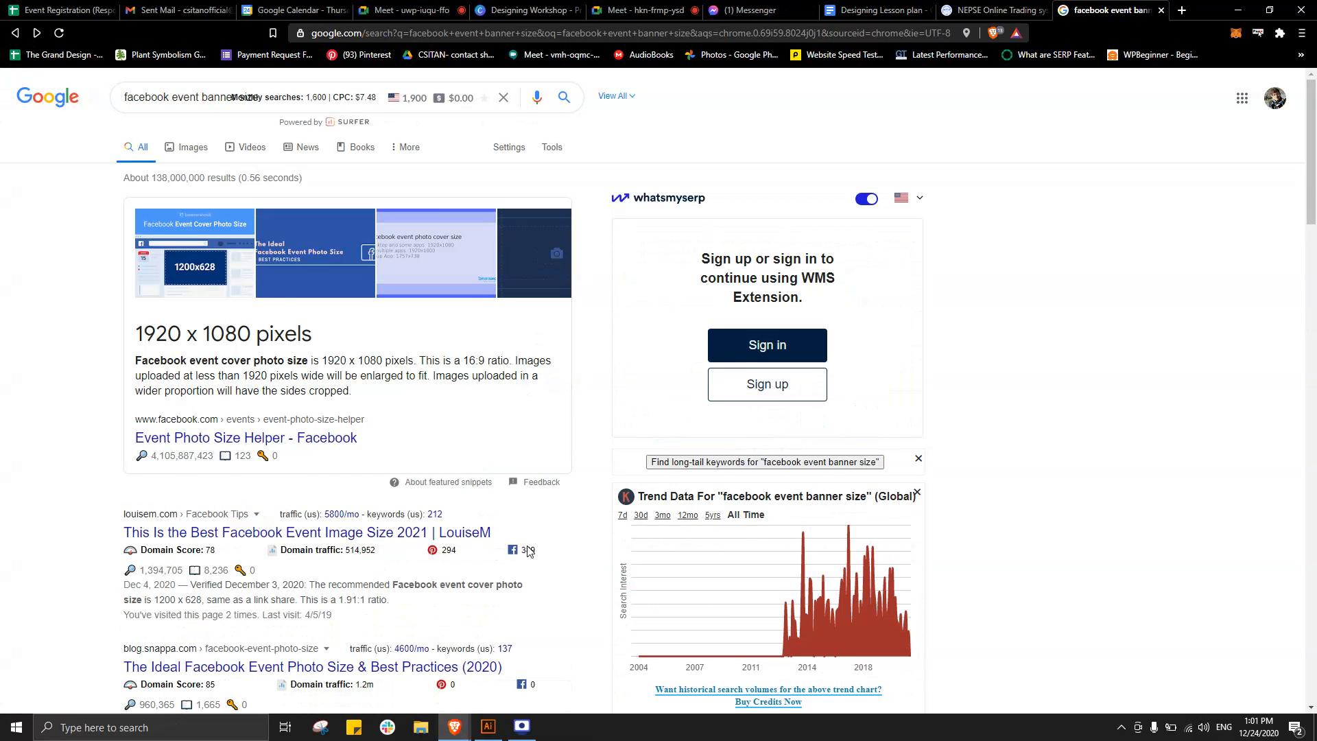
scroll(474, 647, down, 1)
scroll(248, 544, down, 1)
scroll(377, 358, up, 2)
drag(319, 338, 39, 322)
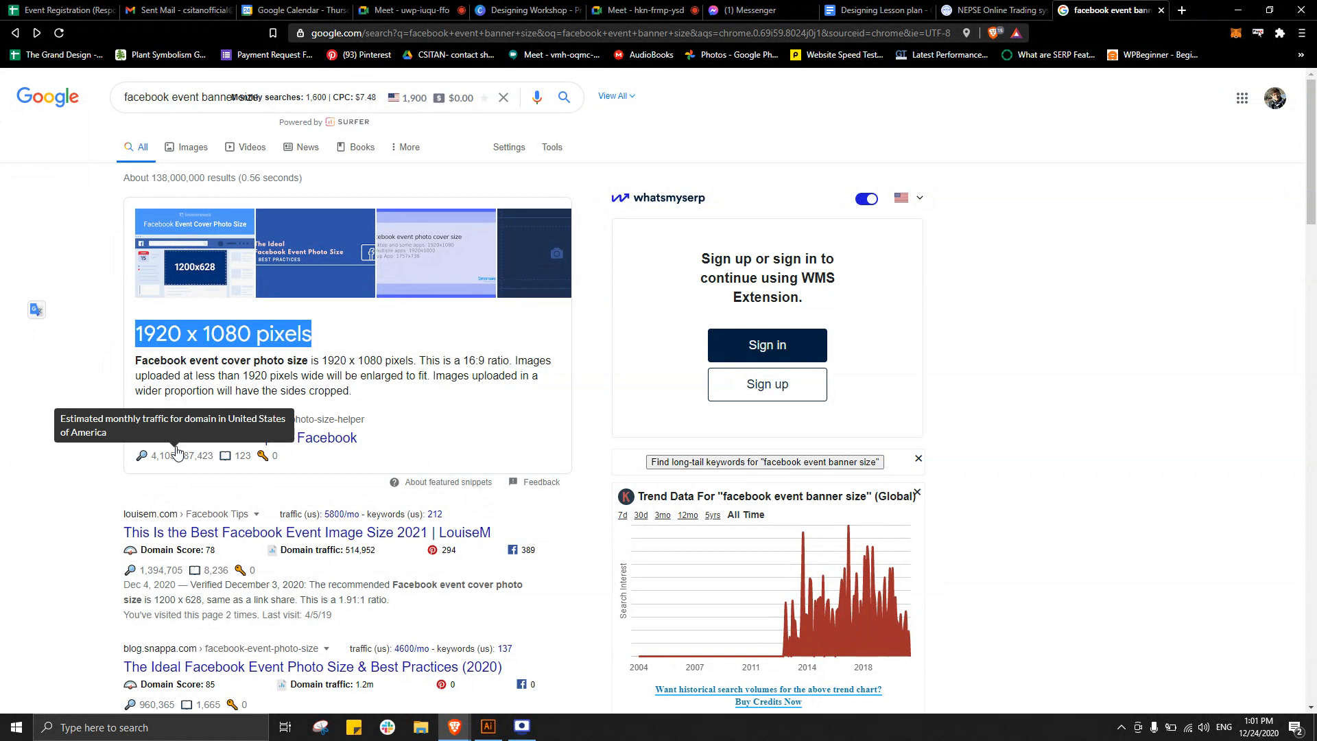
click(113, 350)
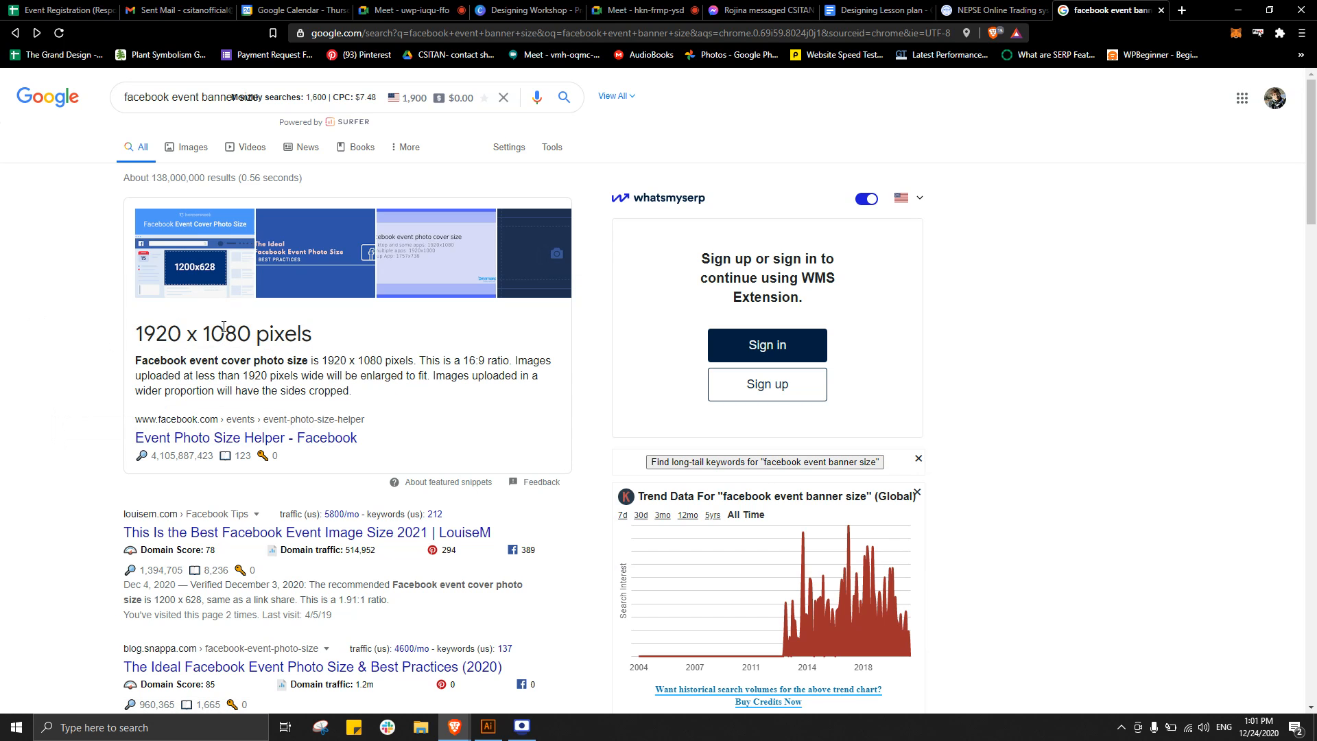
- Switch back to Illustrator and look through the saved and Mobile document presets, ending on iPhone X
key(alt+Tab)
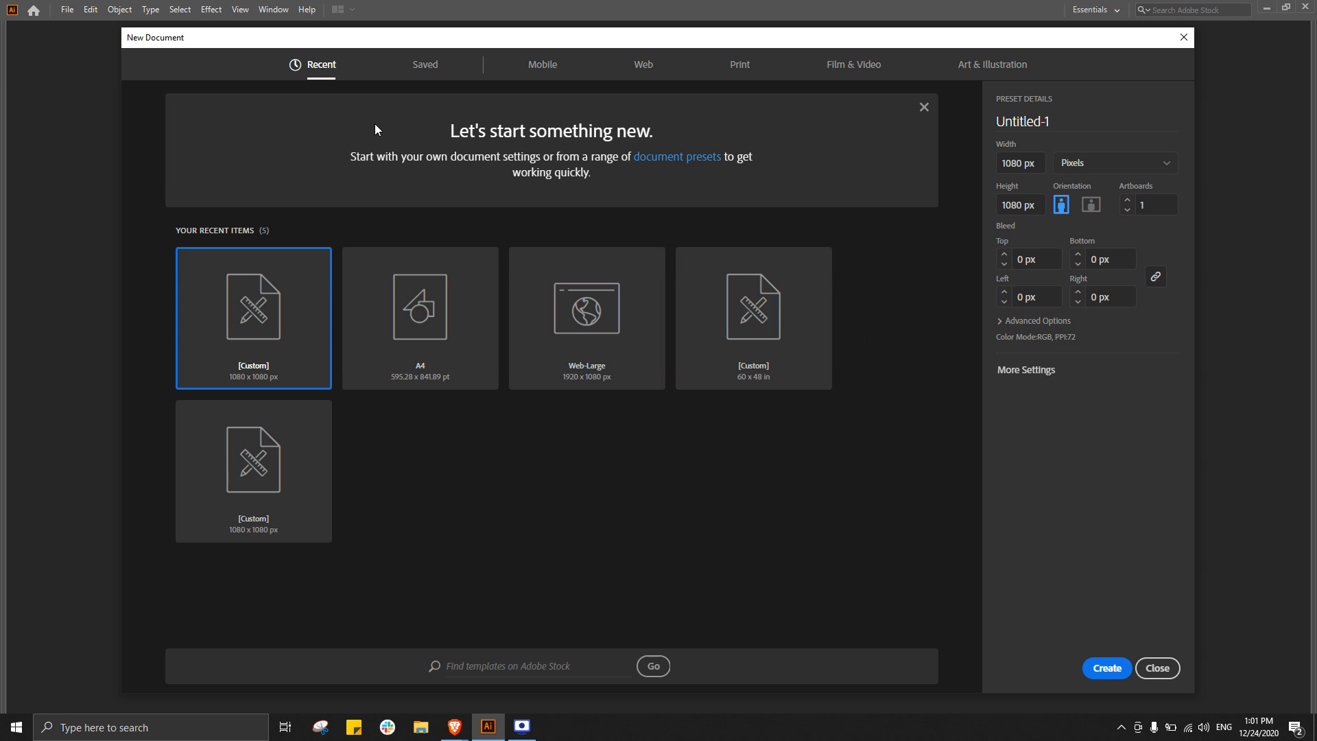
click(428, 67)
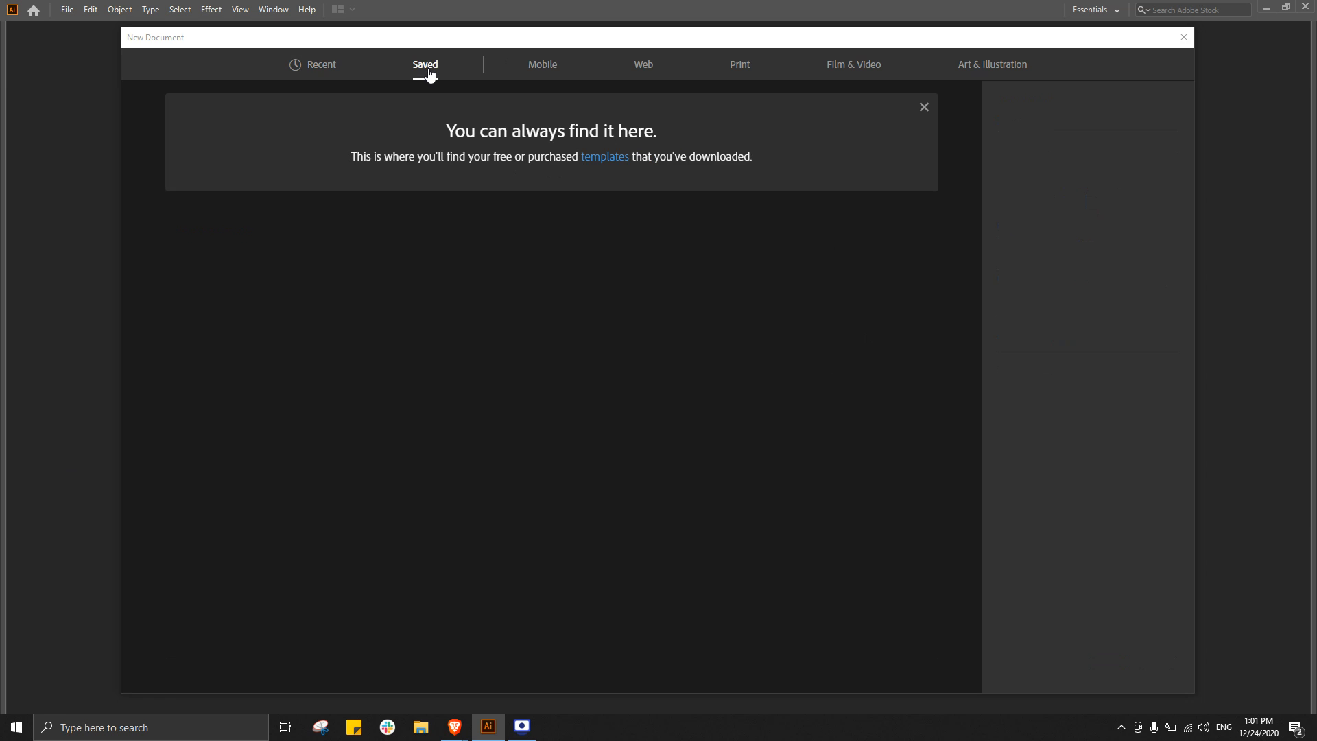
click(542, 64)
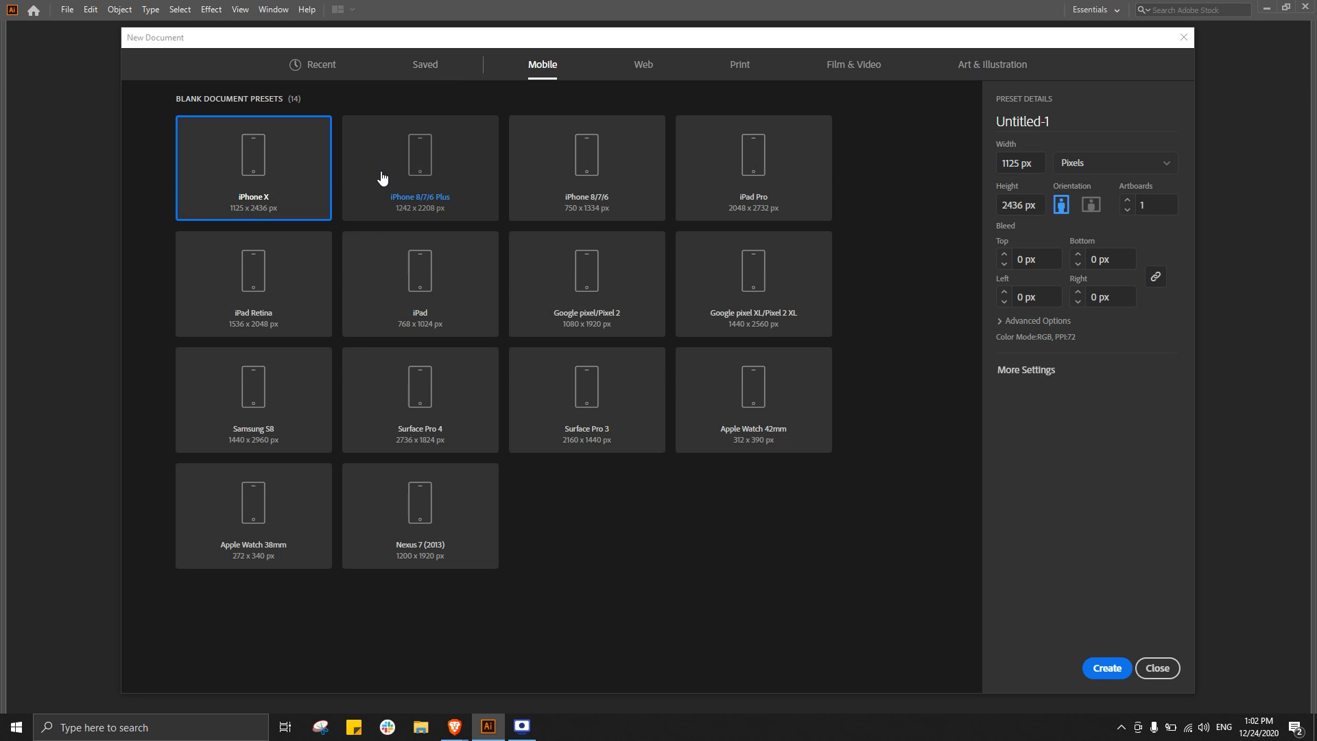
click(587, 168)
click(755, 288)
click(297, 315)
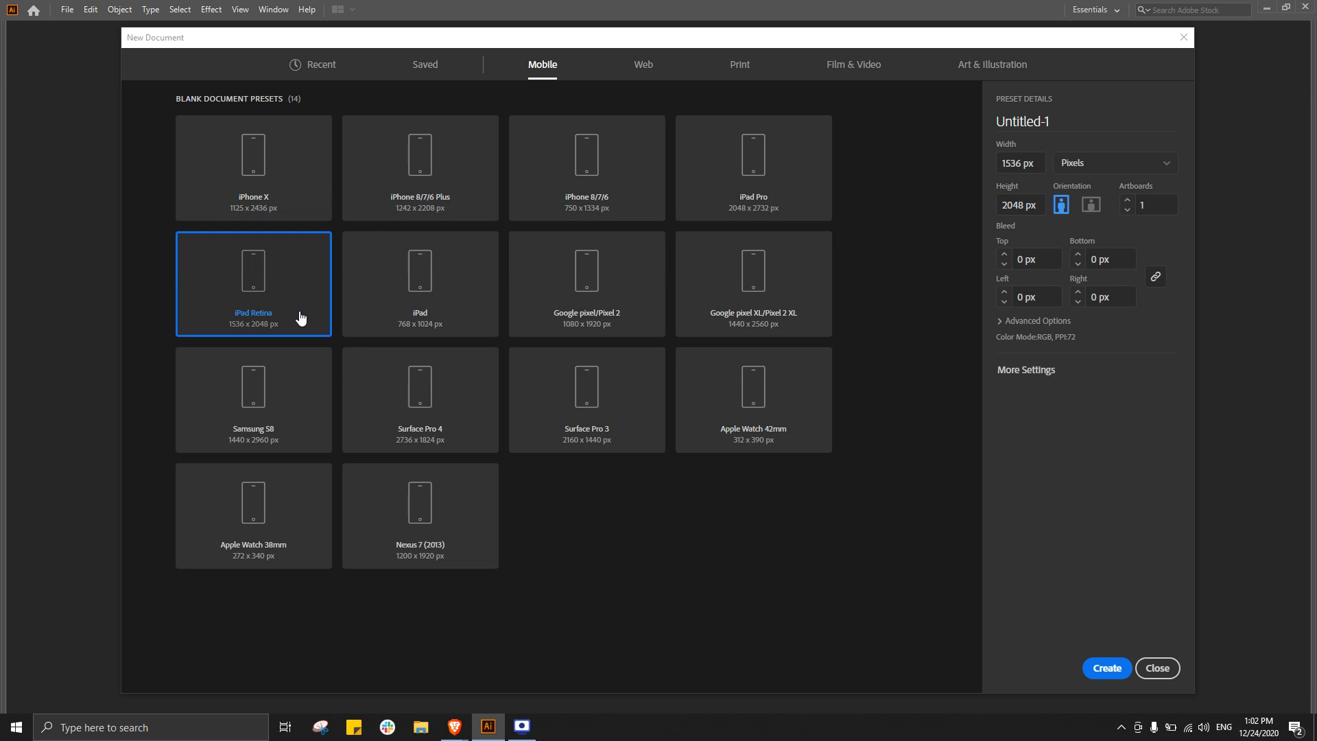
click(444, 307)
click(229, 176)
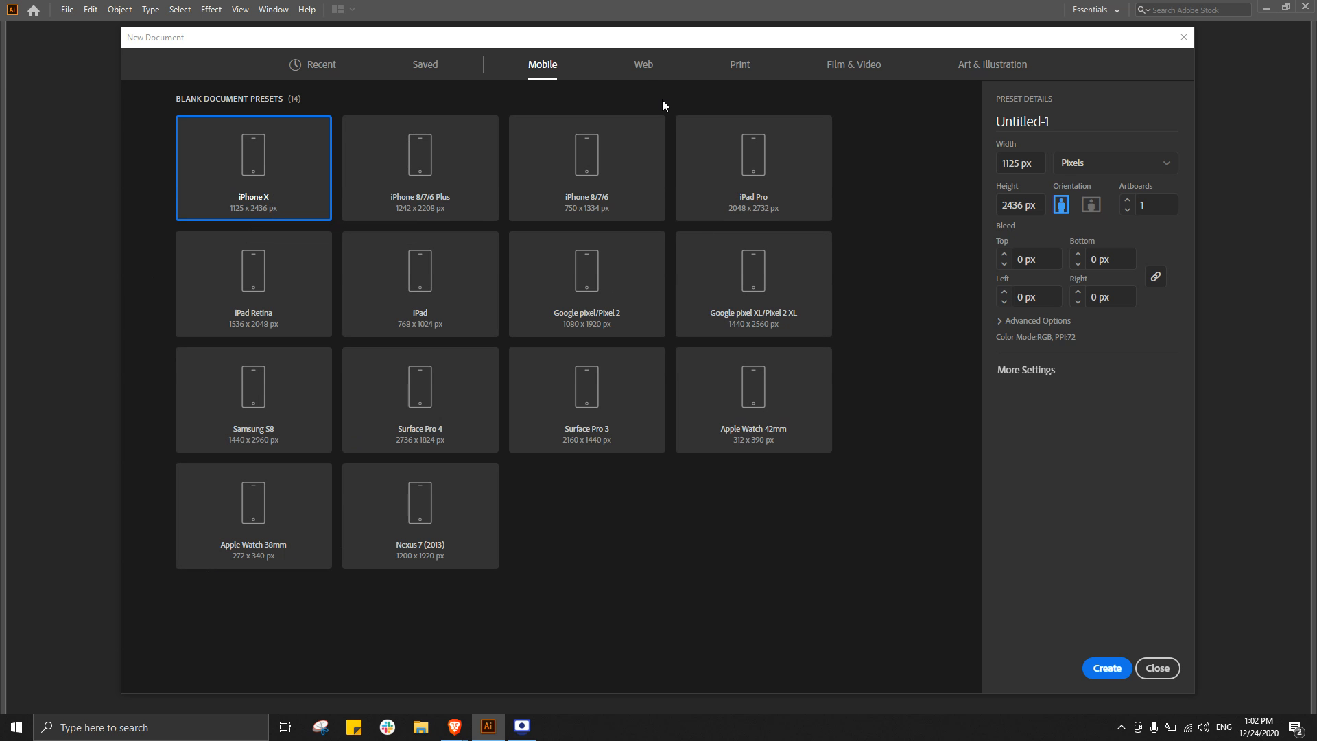
- Examine the Web document presets and their dimensions, from Web-Large through 640 x 480
click(645, 76)
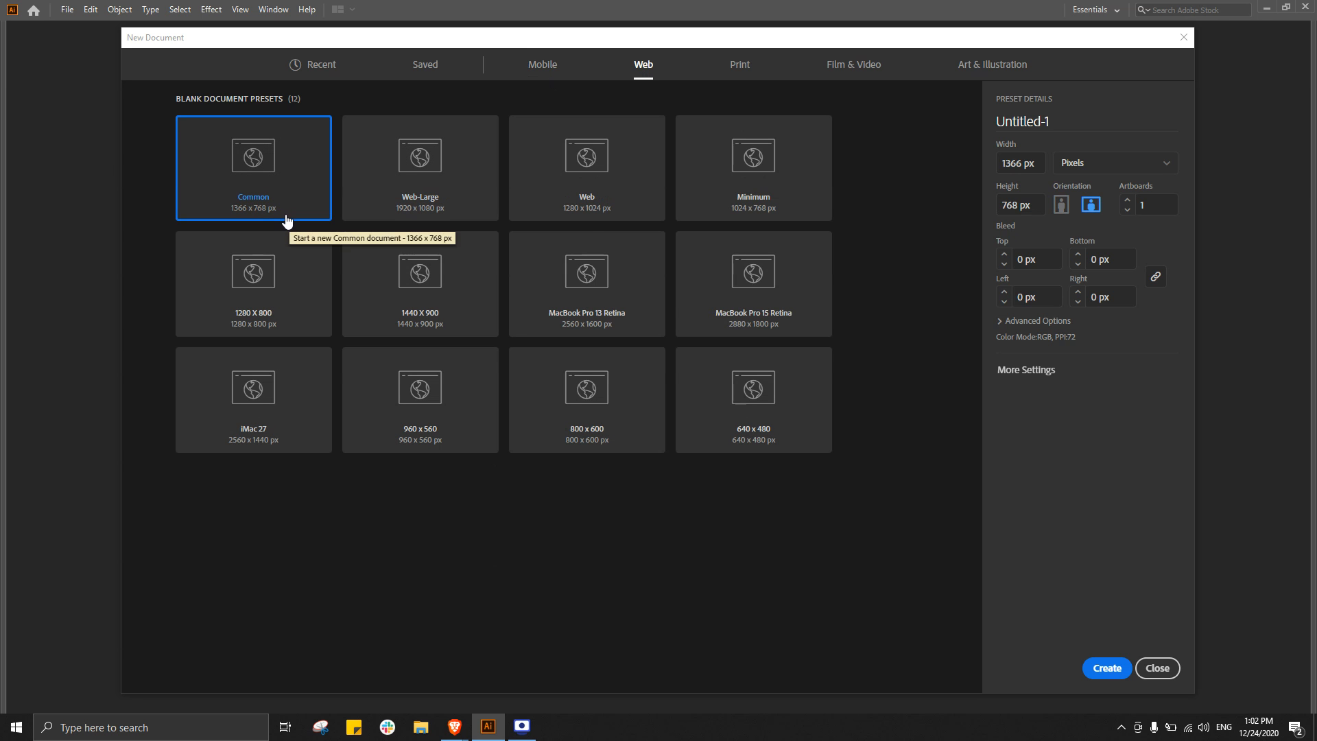
click(433, 221)
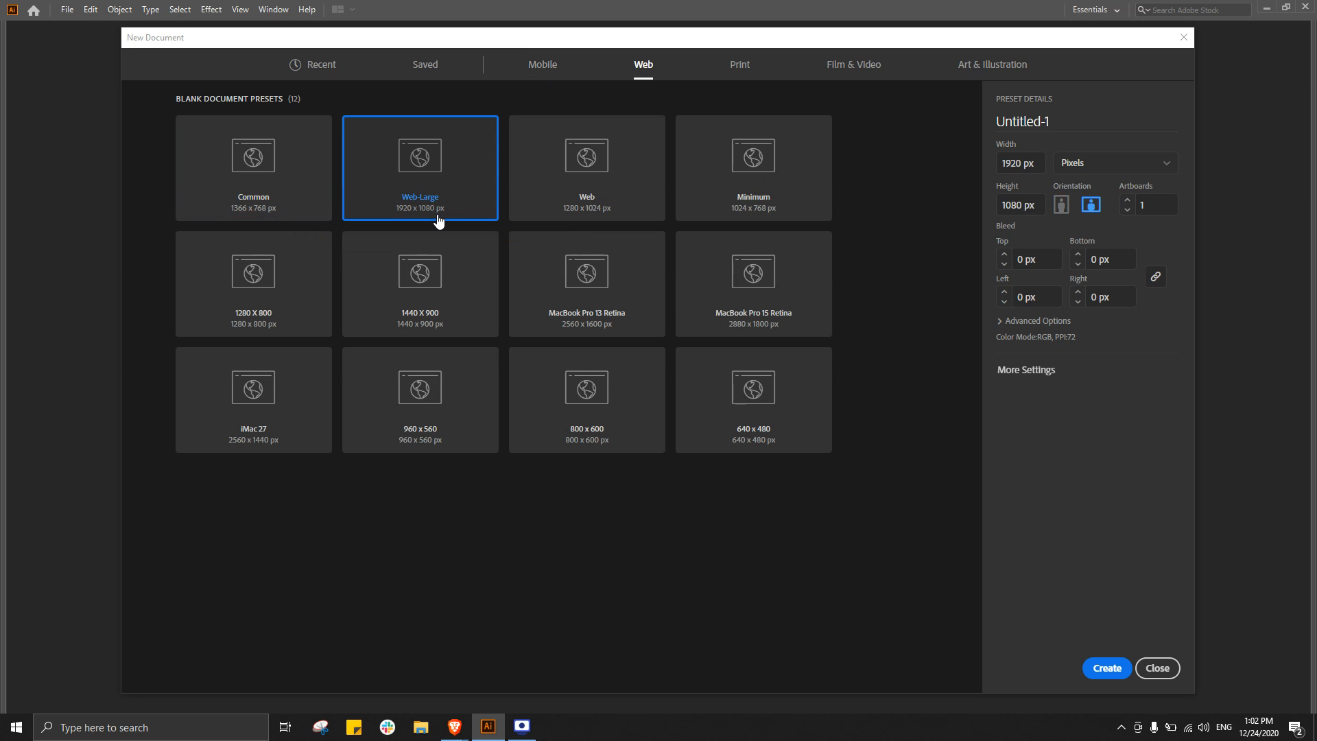
click(640, 209)
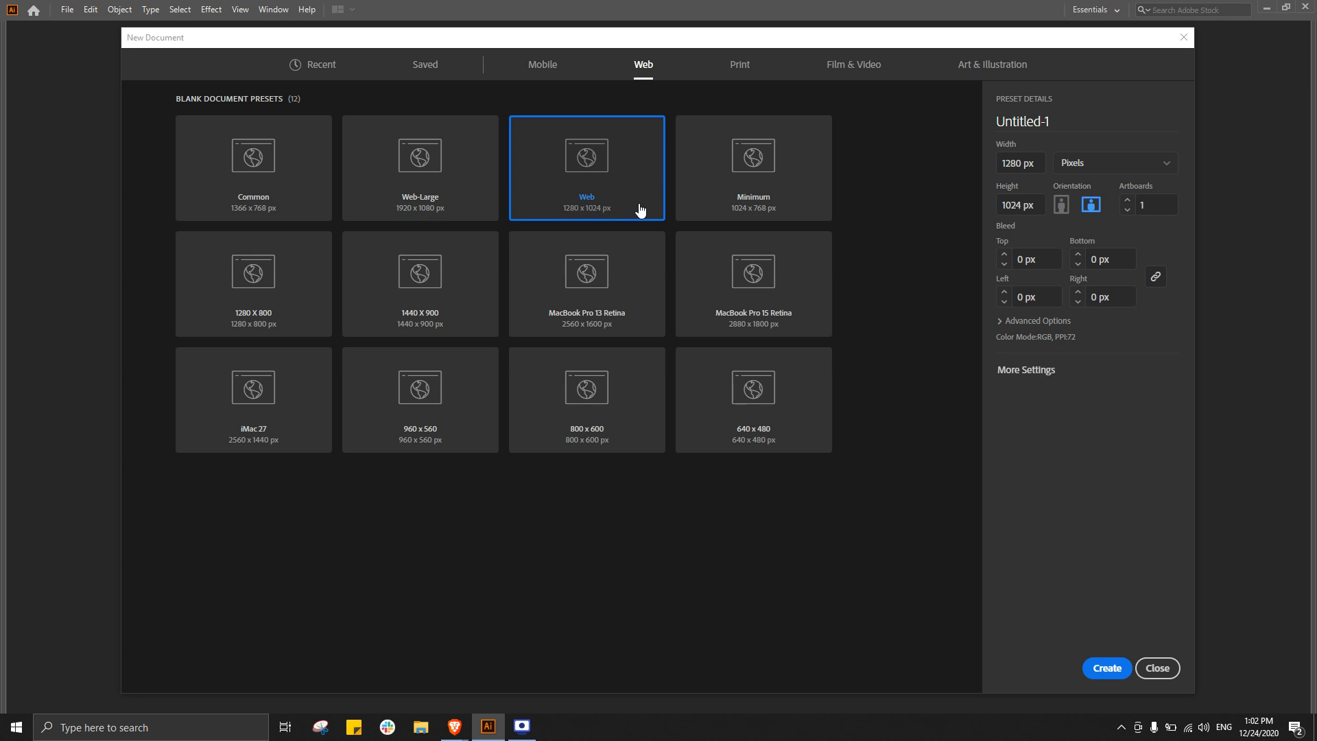
click(738, 206)
click(748, 302)
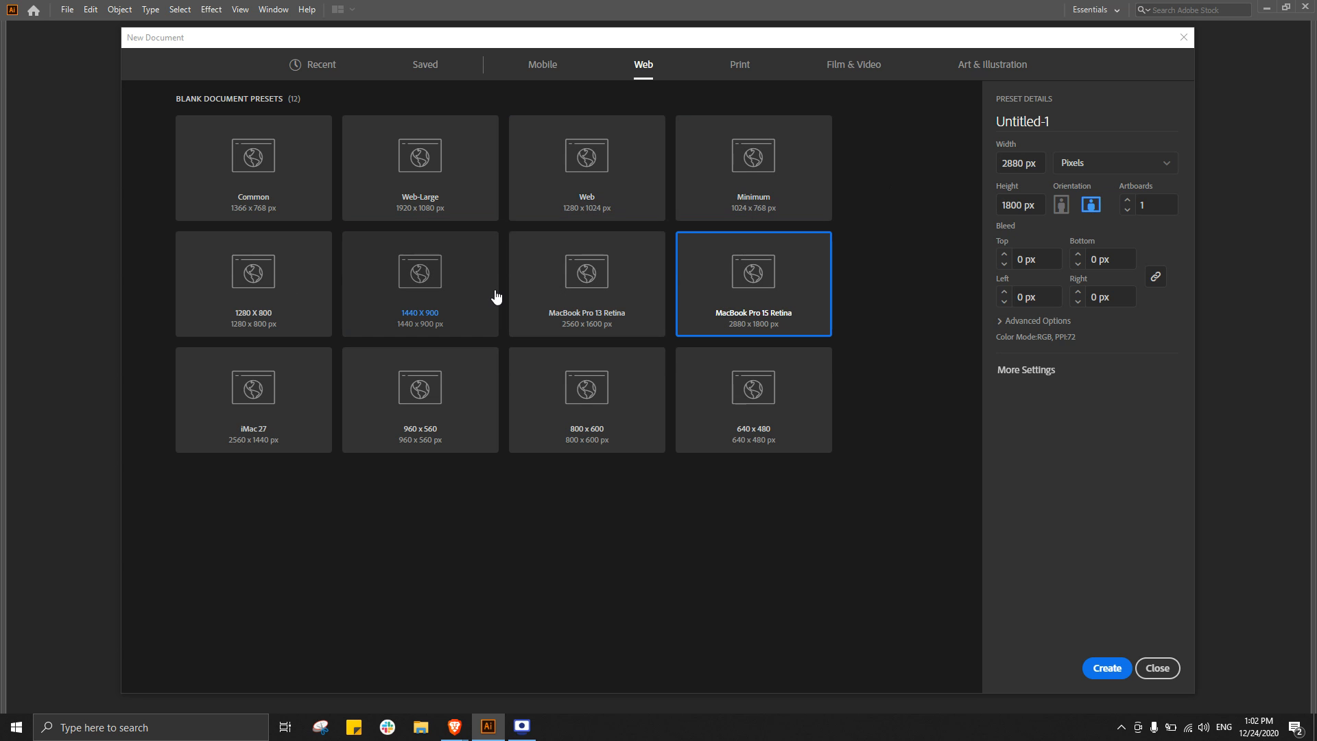
click(422, 295)
click(267, 280)
click(312, 384)
click(408, 418)
click(652, 439)
click(690, 398)
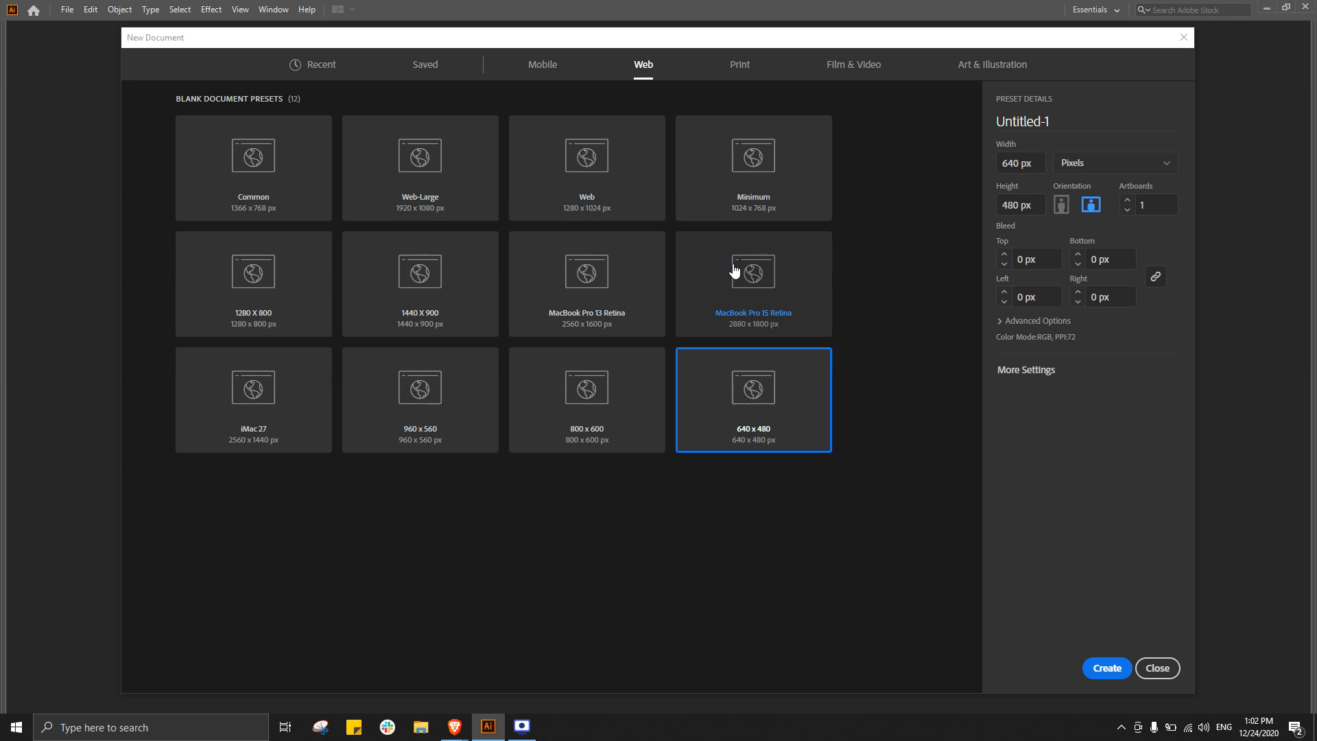
- View the Print document presets and return to the Mobile presets
click(739, 69)
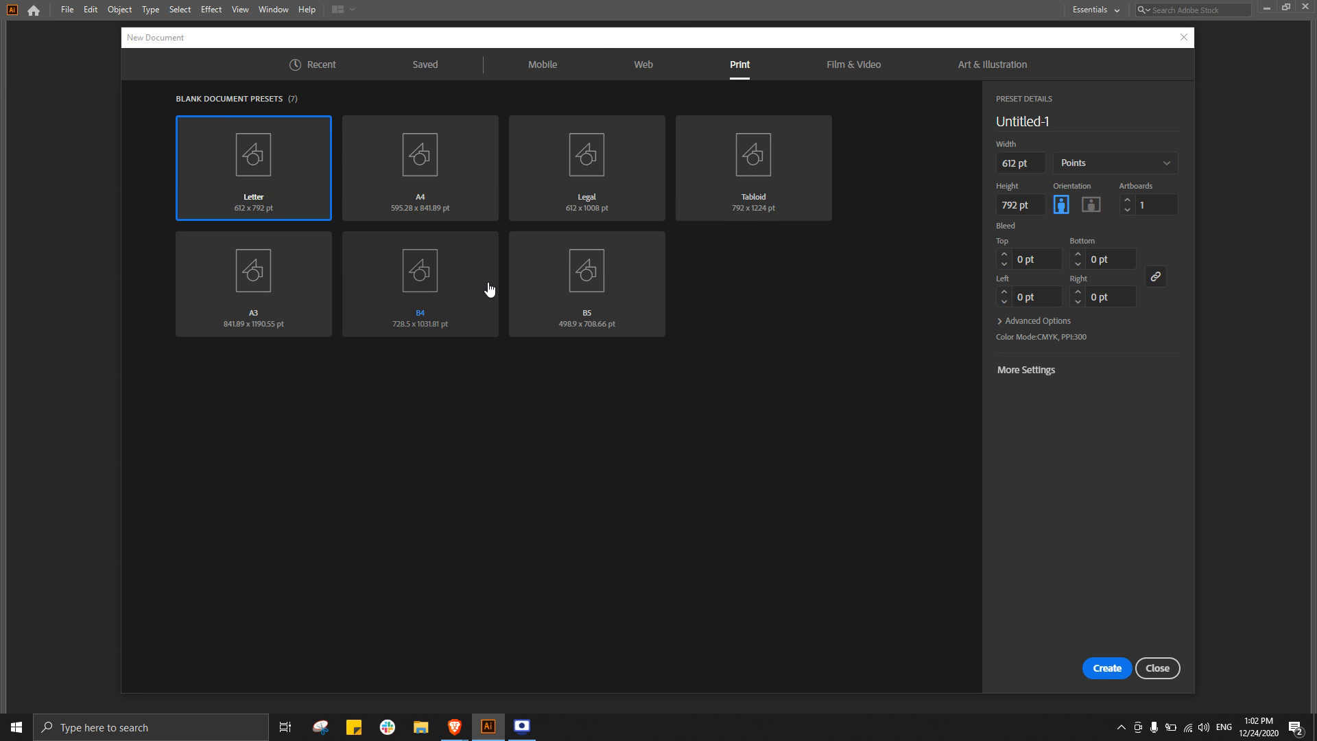
click(649, 67)
click(549, 69)
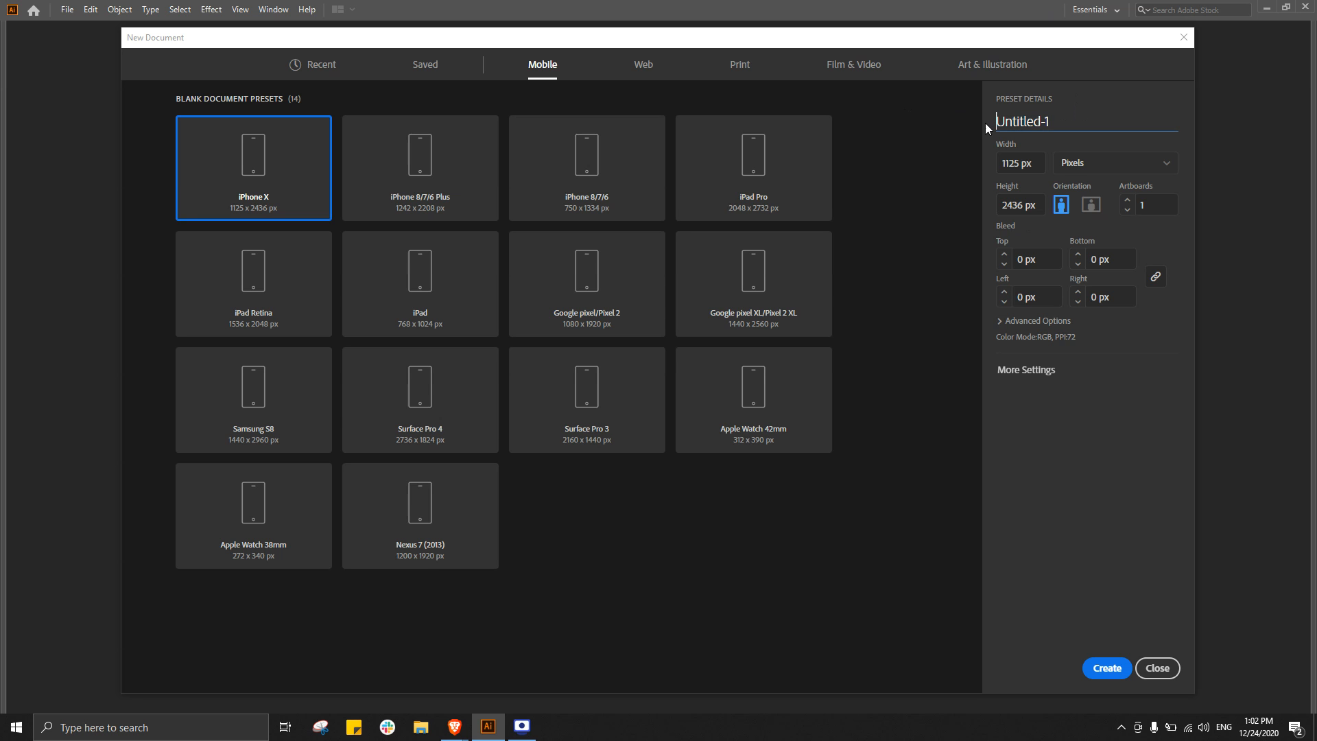
- Name the new document "Facebook Event Banner"
click(1073, 123)
text(Facebook Evn)
key(BackSpace)
key(BackSpace)
text(vent an)
key(BackSpace)
key(BackSpace)
key(BackSpace)
text(Banner)
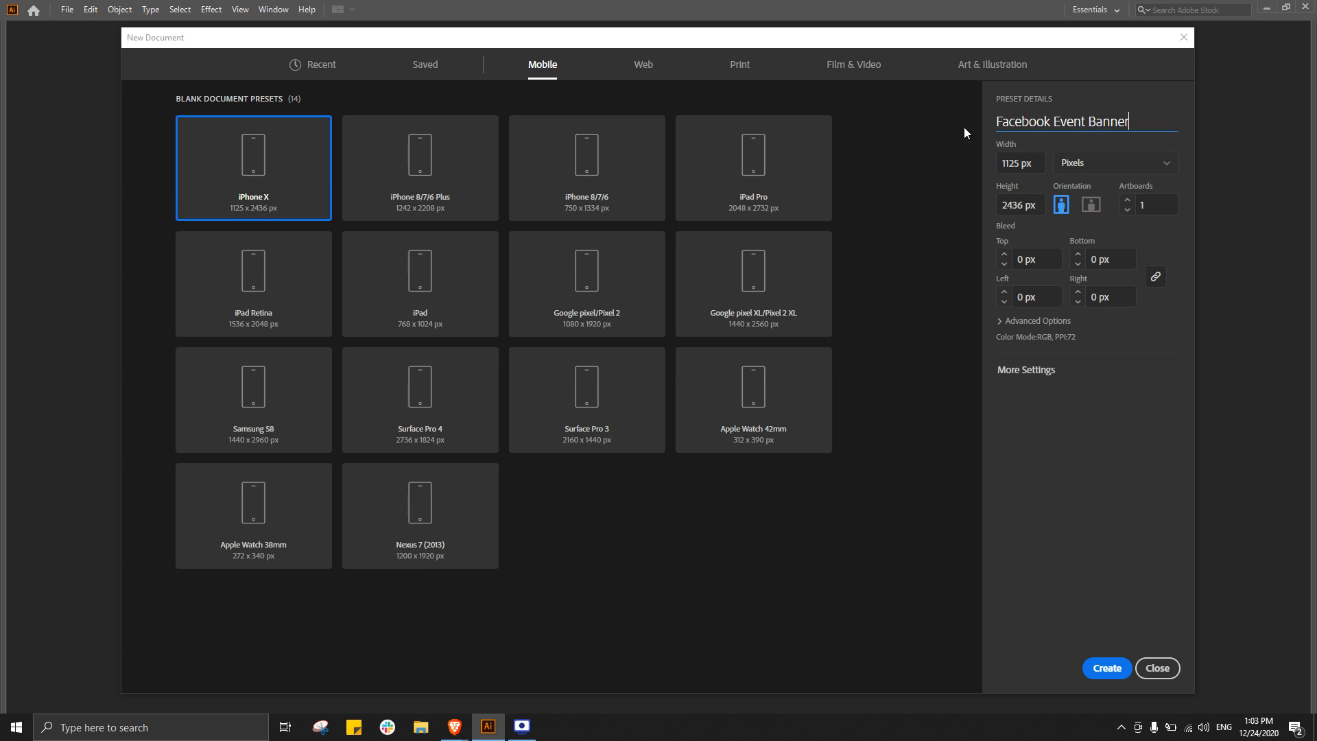
click(1031, 446)
click(1150, 121)
click(1155, 122)
click(962, 107)
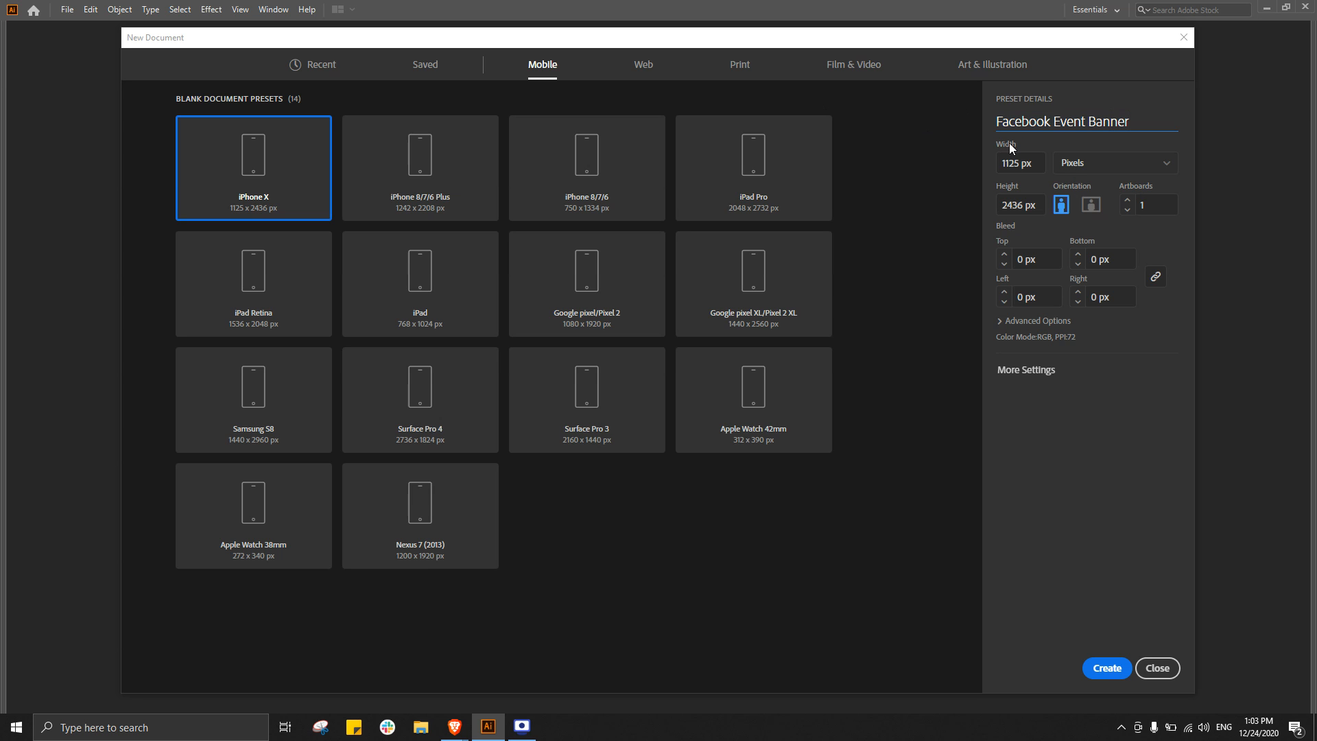
click(1028, 184)
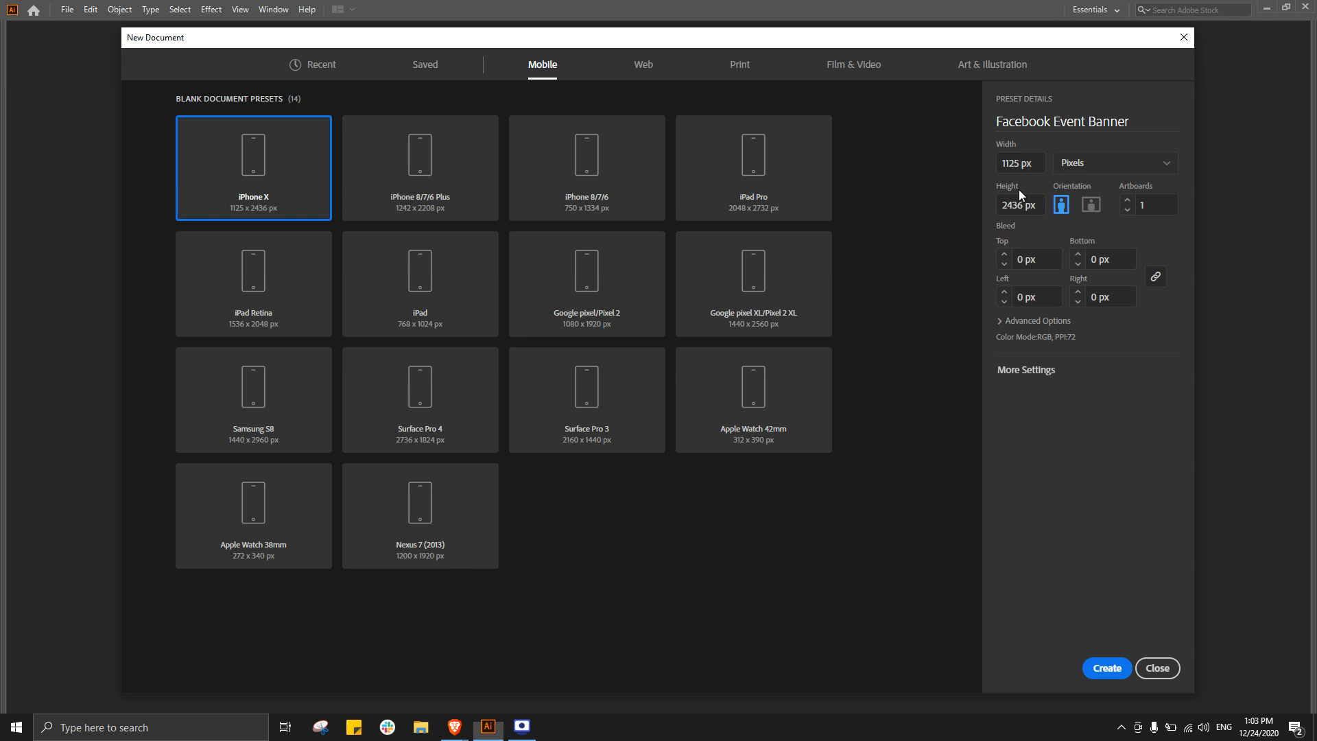
- Switch to the browser's search results and highlight the recommended Facebook event cover size, 1920 x 1080 pixels
key(alt+Tab)
key(alt+Tab)
key(alt+Tab)
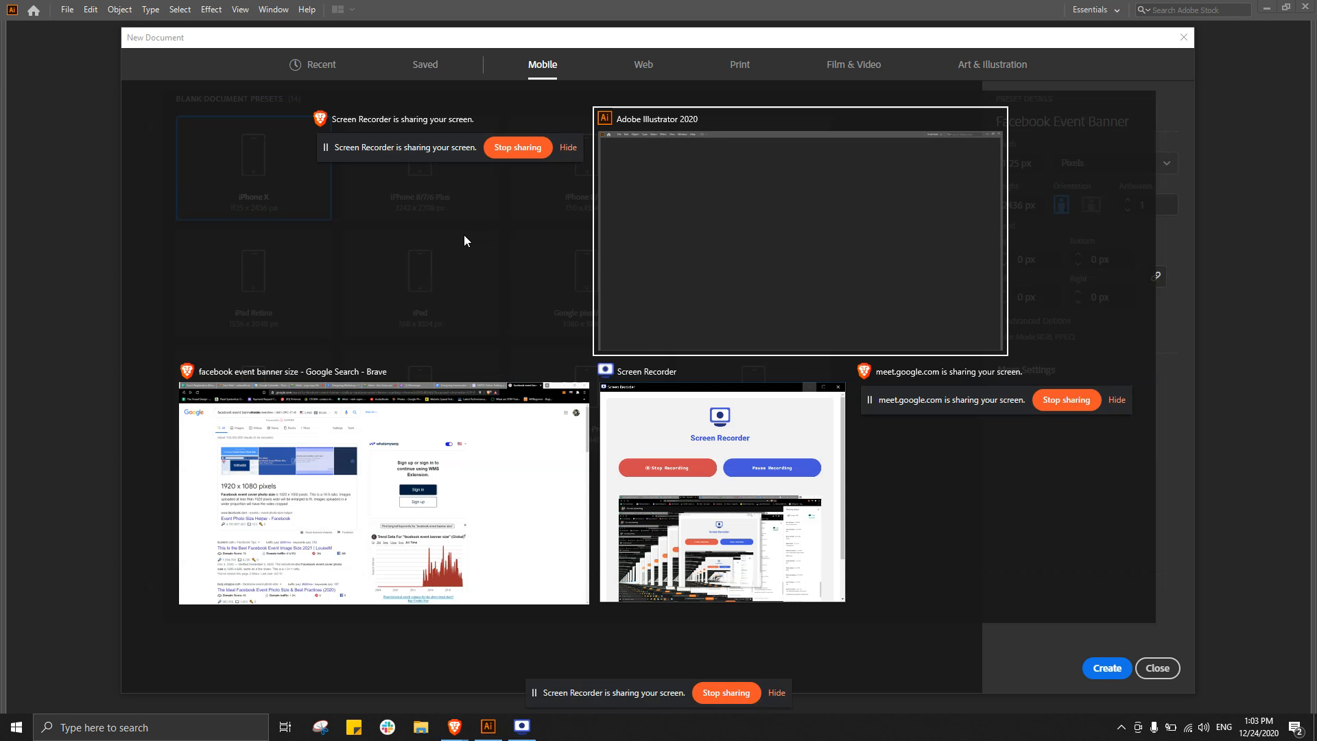
click(323, 451)
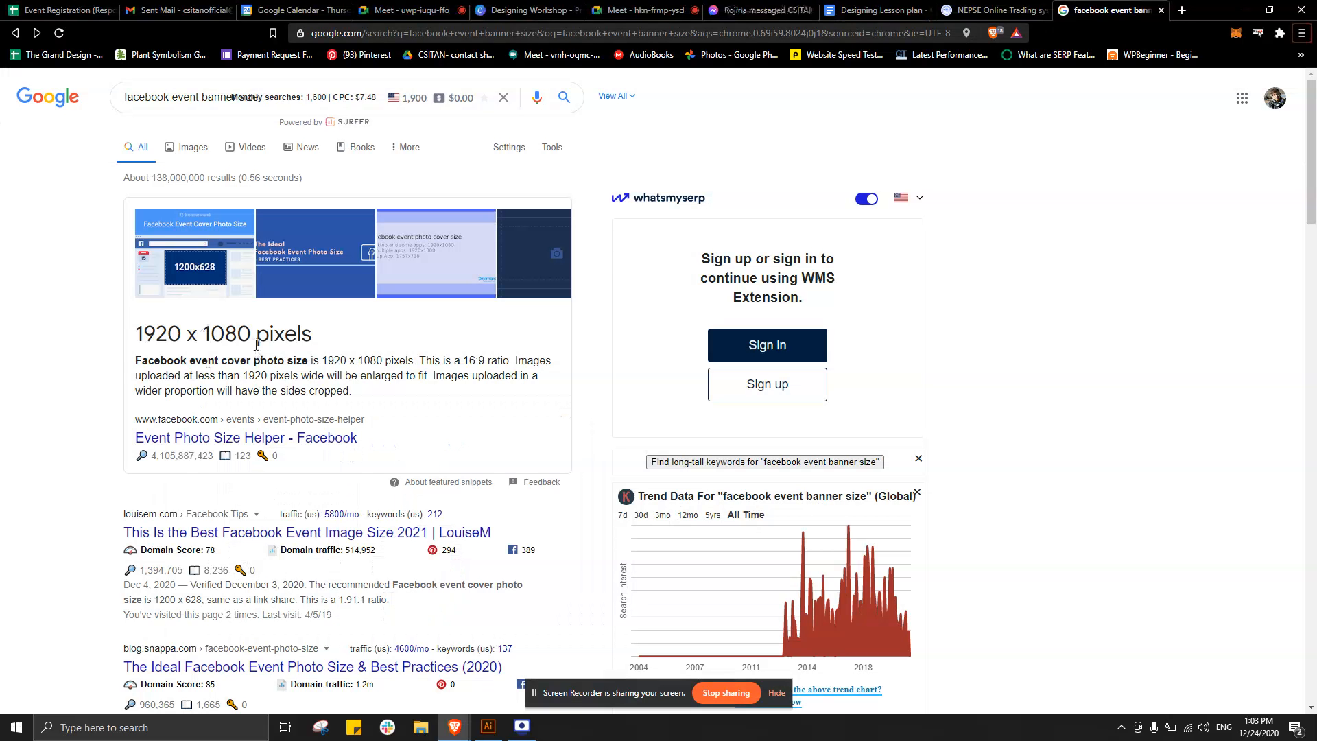
drag(252, 338, 135, 337)
click(81, 417)
drag(136, 334, 312, 336)
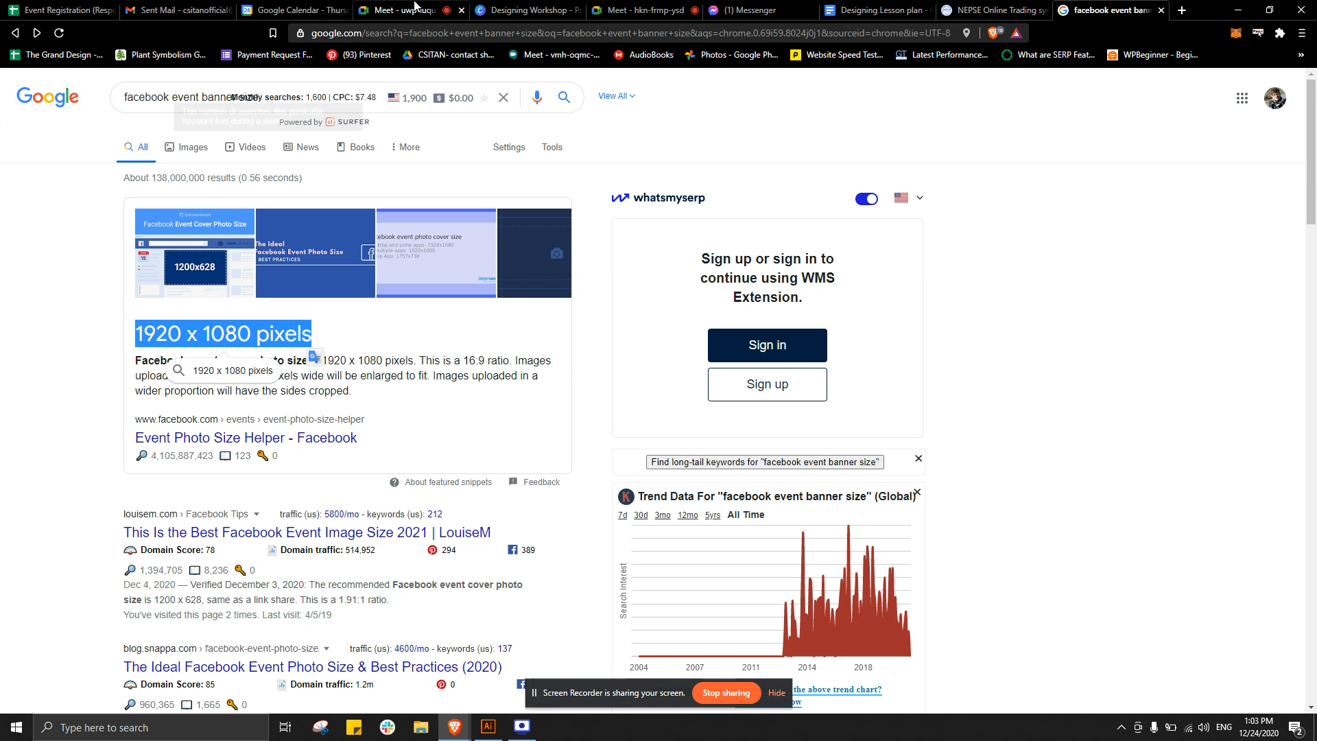
- Open the Google Meet call and read the participants' chat answers about width and height
click(401, 10)
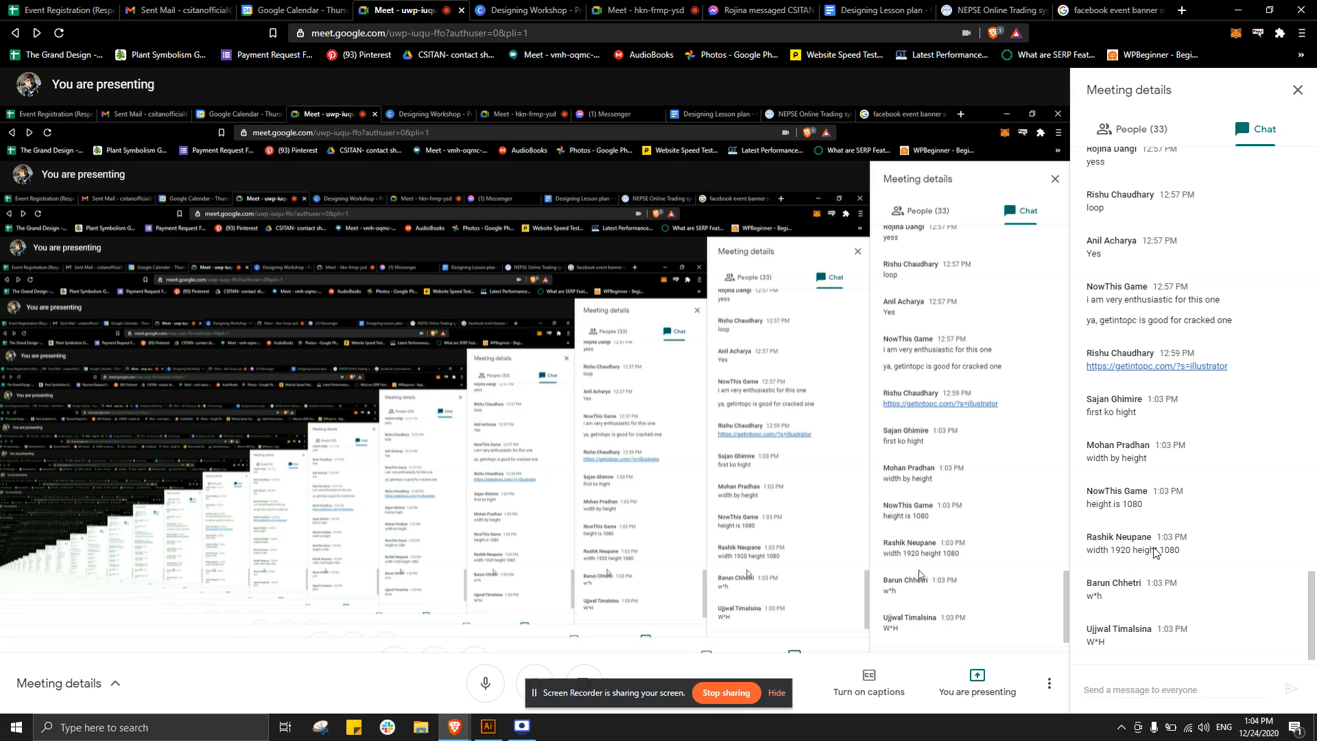
drag(1087, 398, 1136, 400)
click(1137, 421)
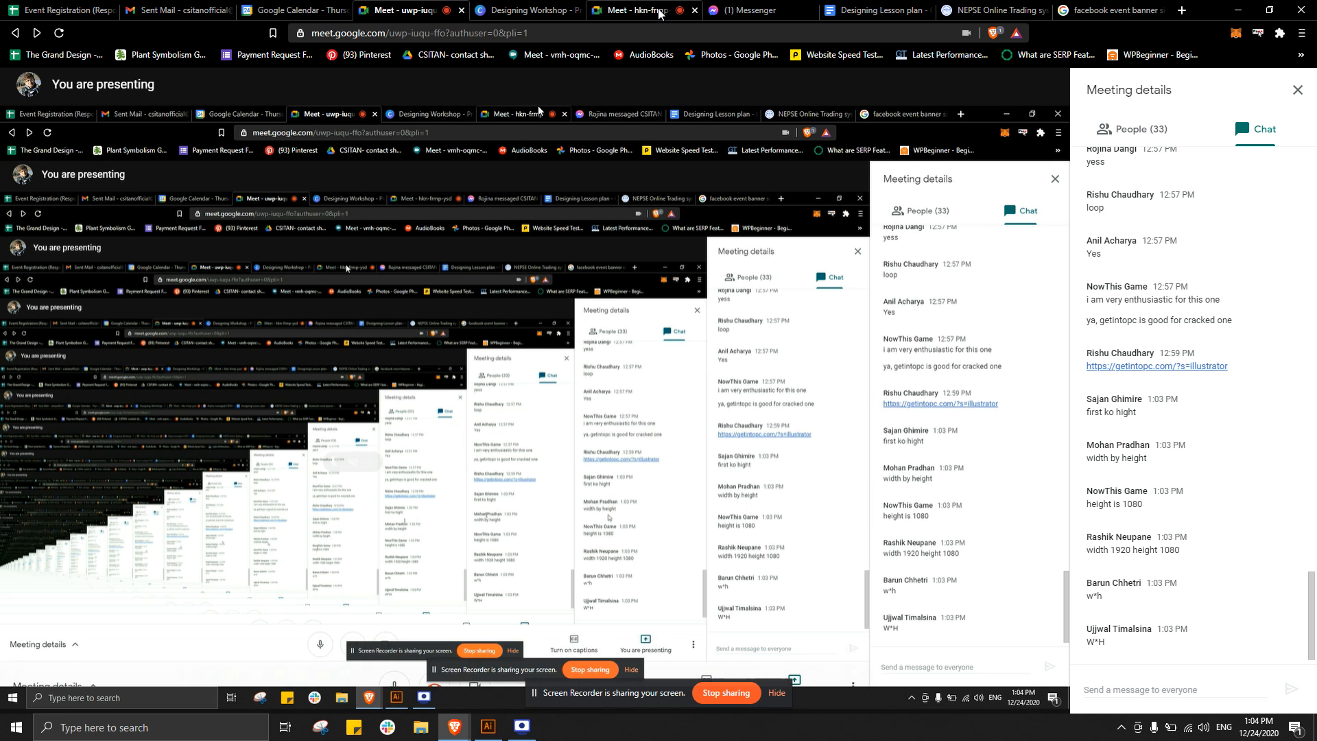
- Return to the banner size search results and examine which figure is the width and which the height
click(1112, 7)
click(138, 335)
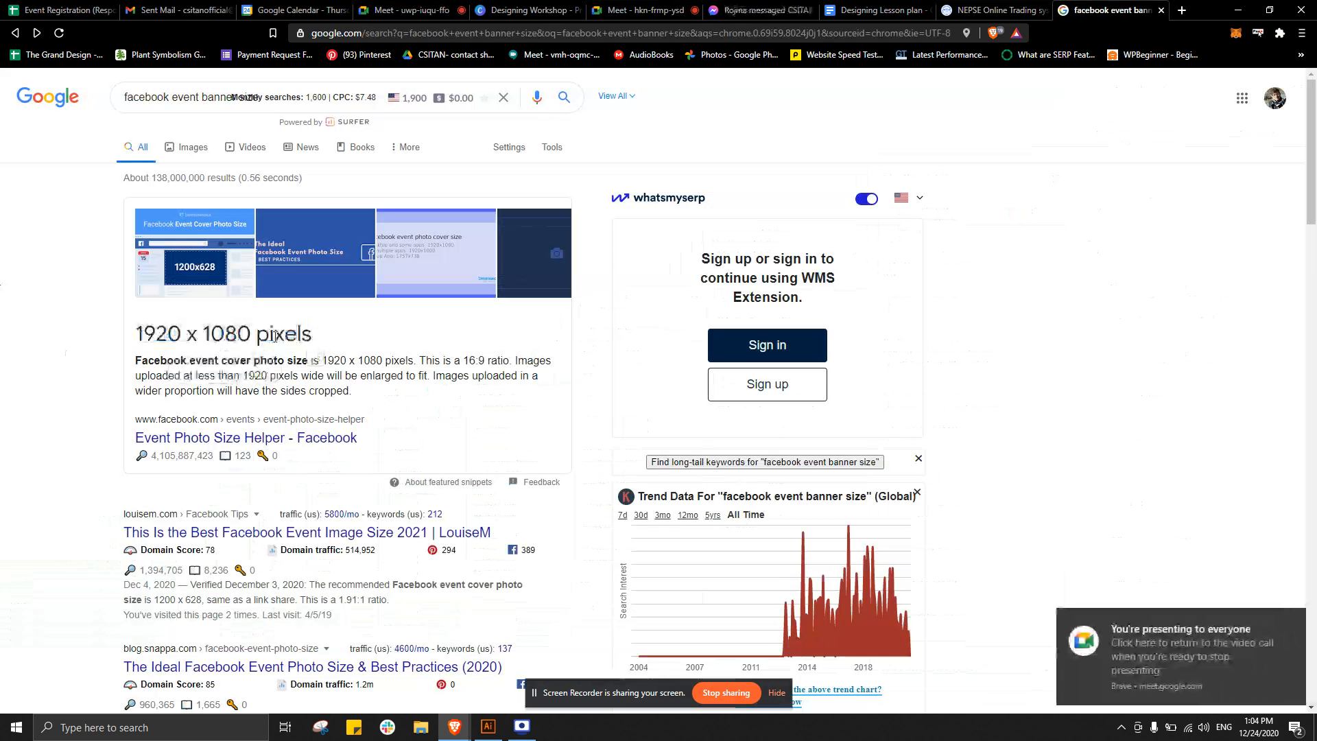
drag(136, 335, 246, 334)
click(207, 328)
click(203, 330)
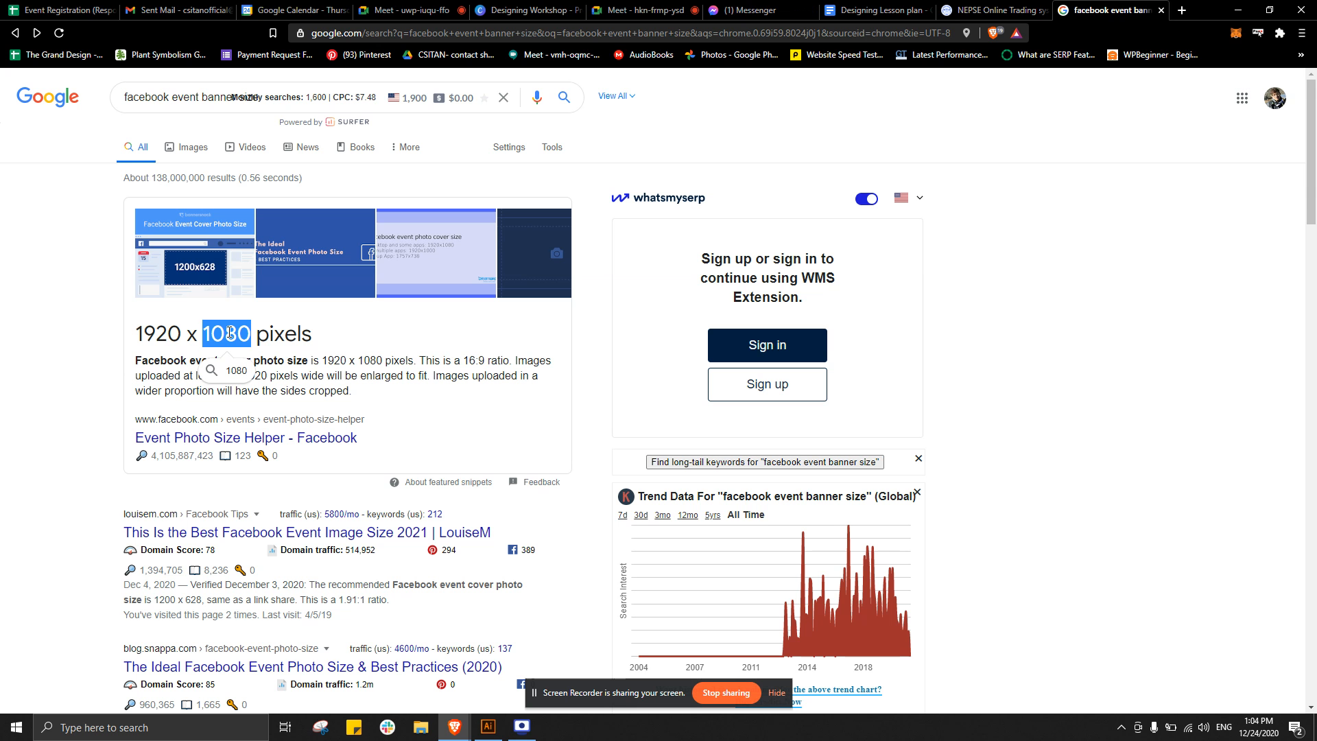
click(135, 341)
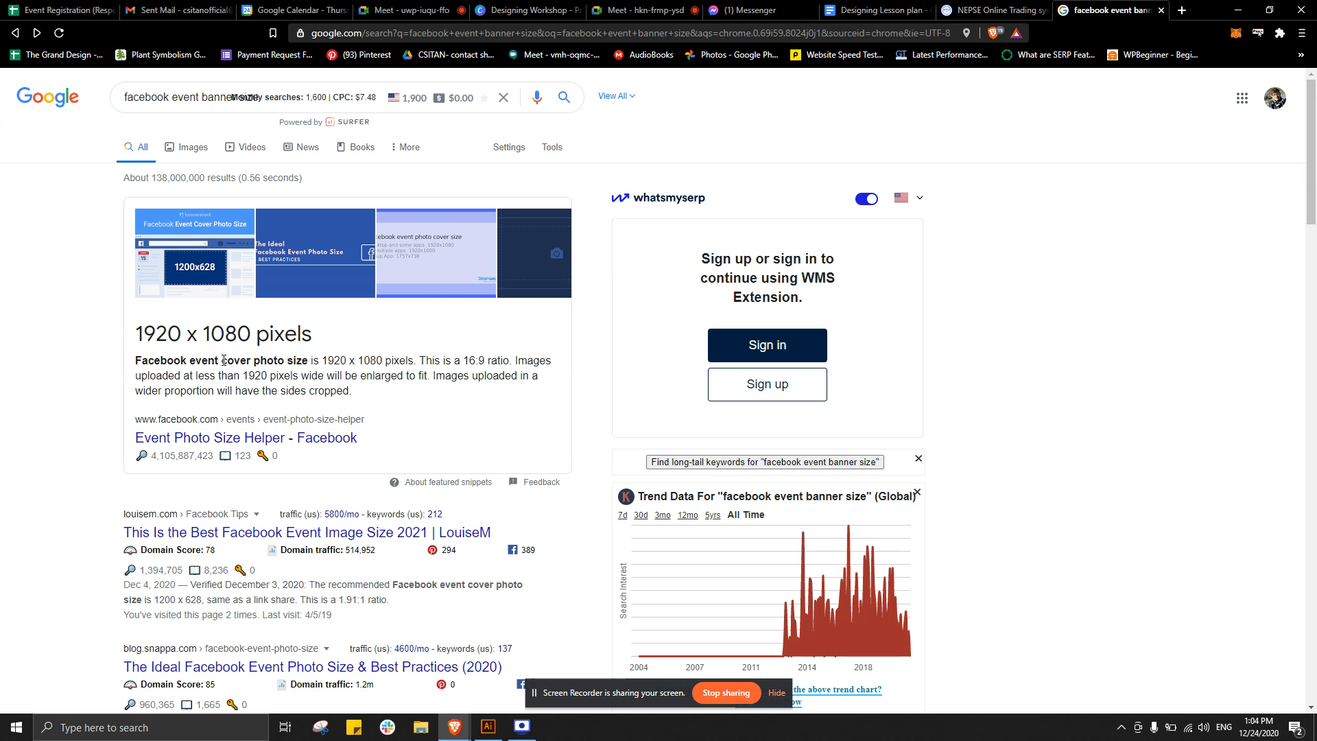
- Switch back to Illustrator and set the new document's width to 1920 px and height to 1080 px
key(alt+Tab)
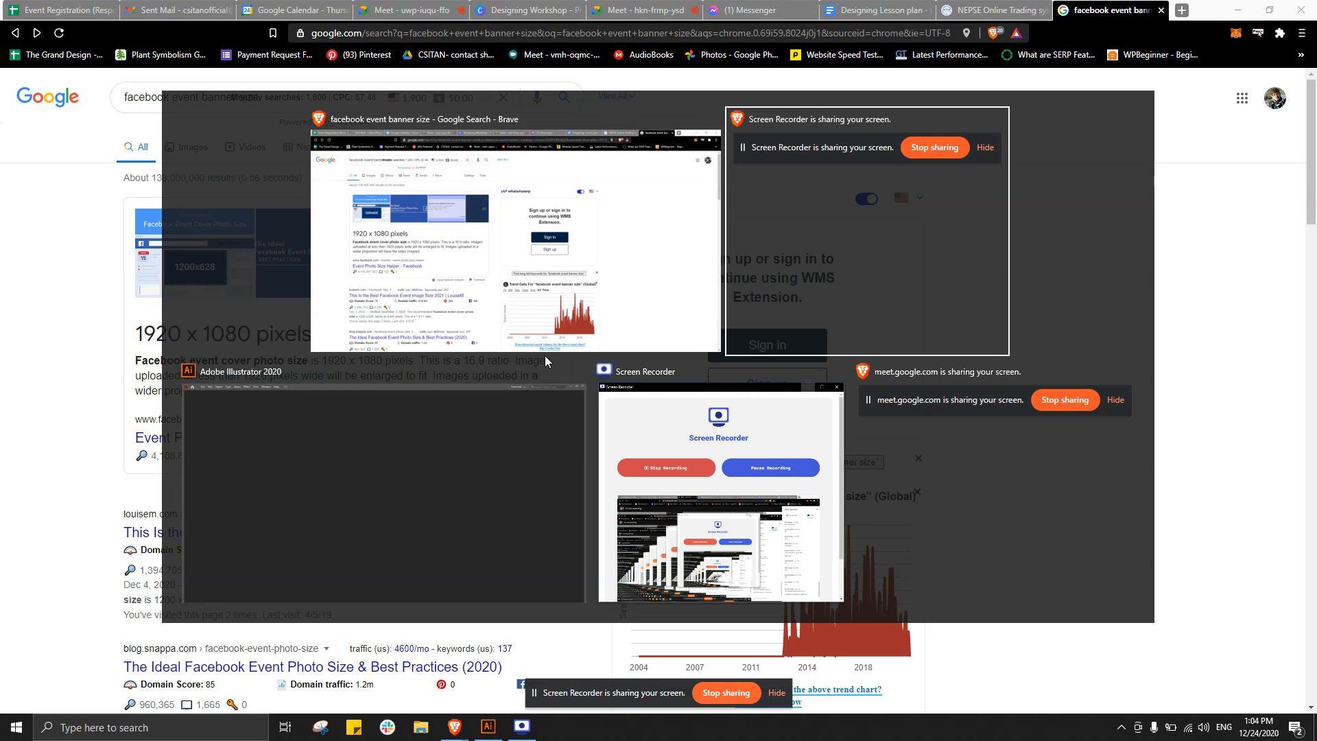
click(557, 271)
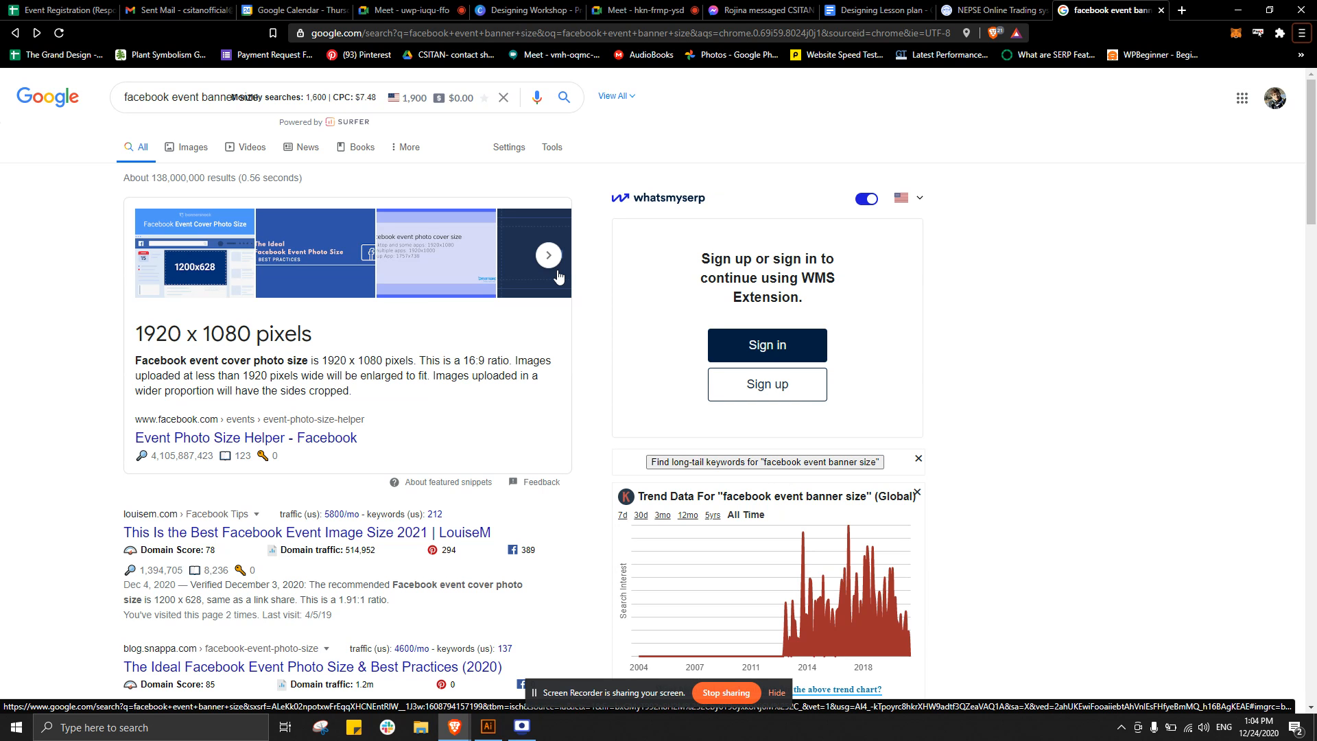
key(alt+Tab)
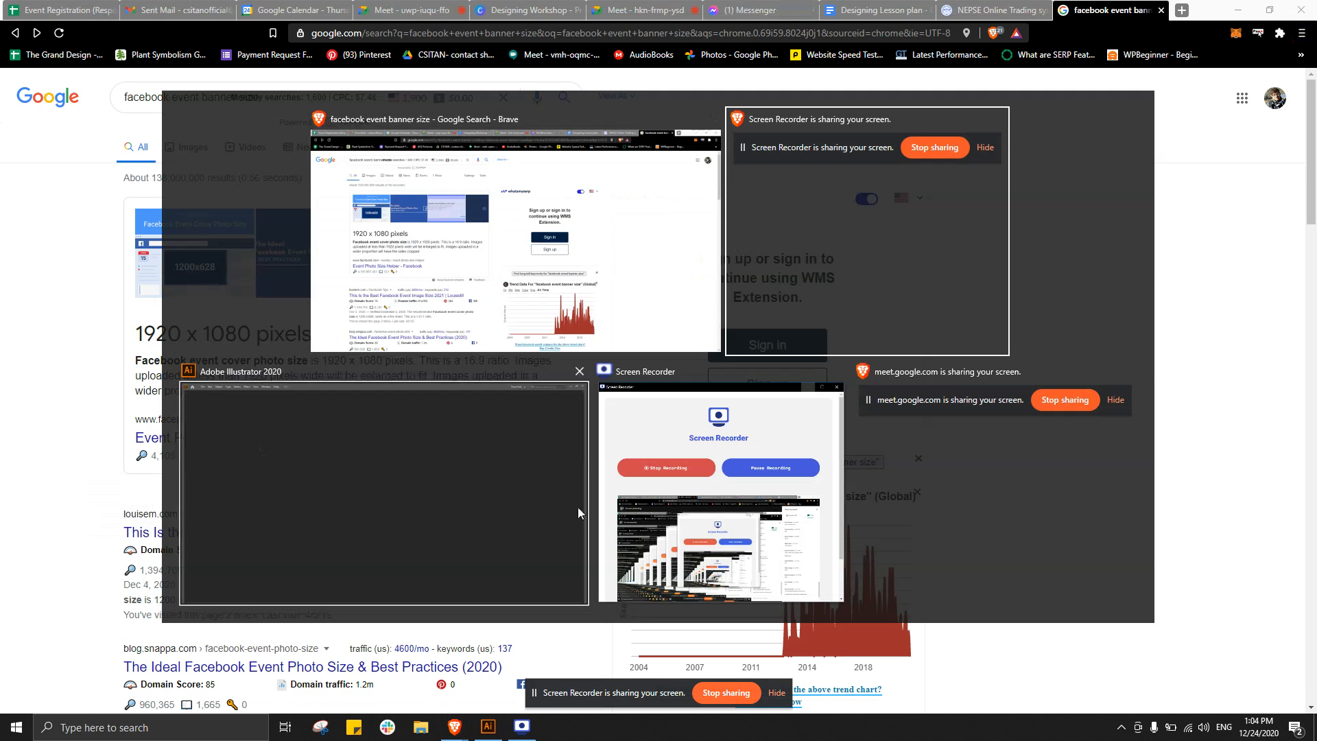
click(504, 484)
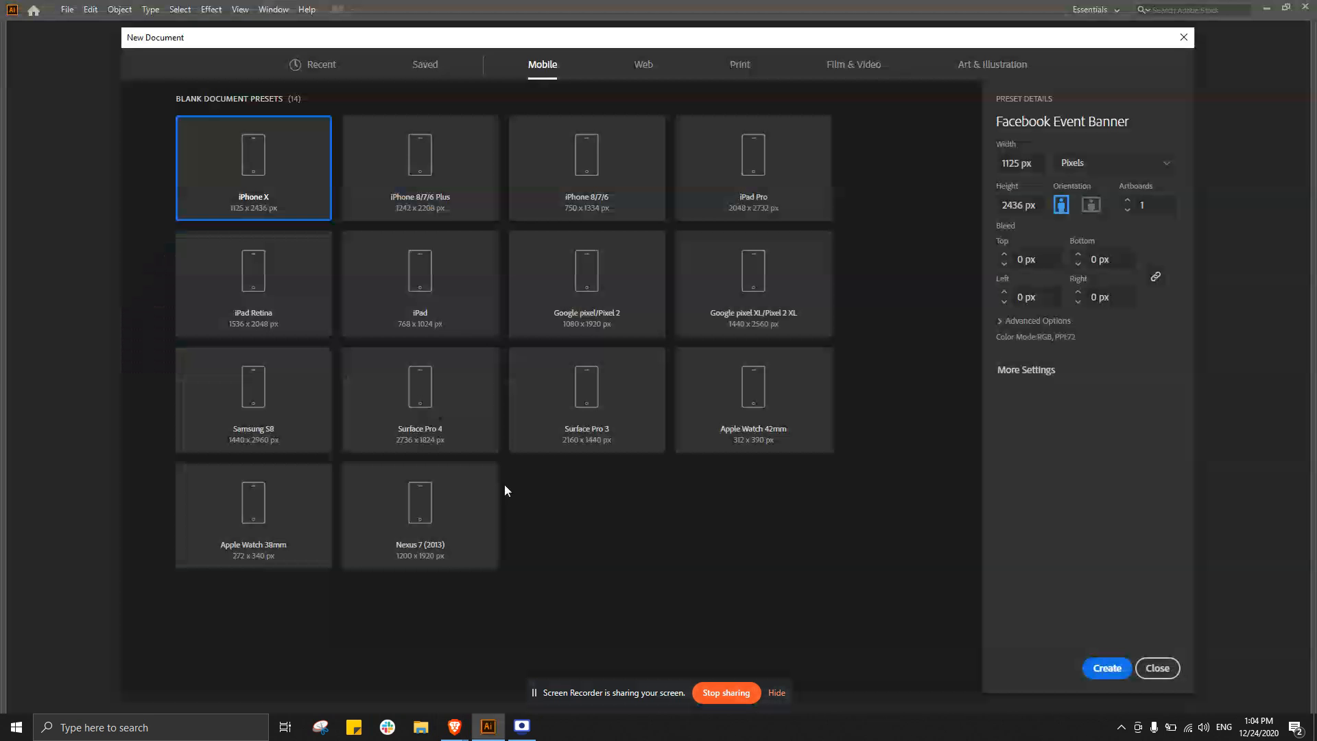
double_click(1016, 167)
text(1920)
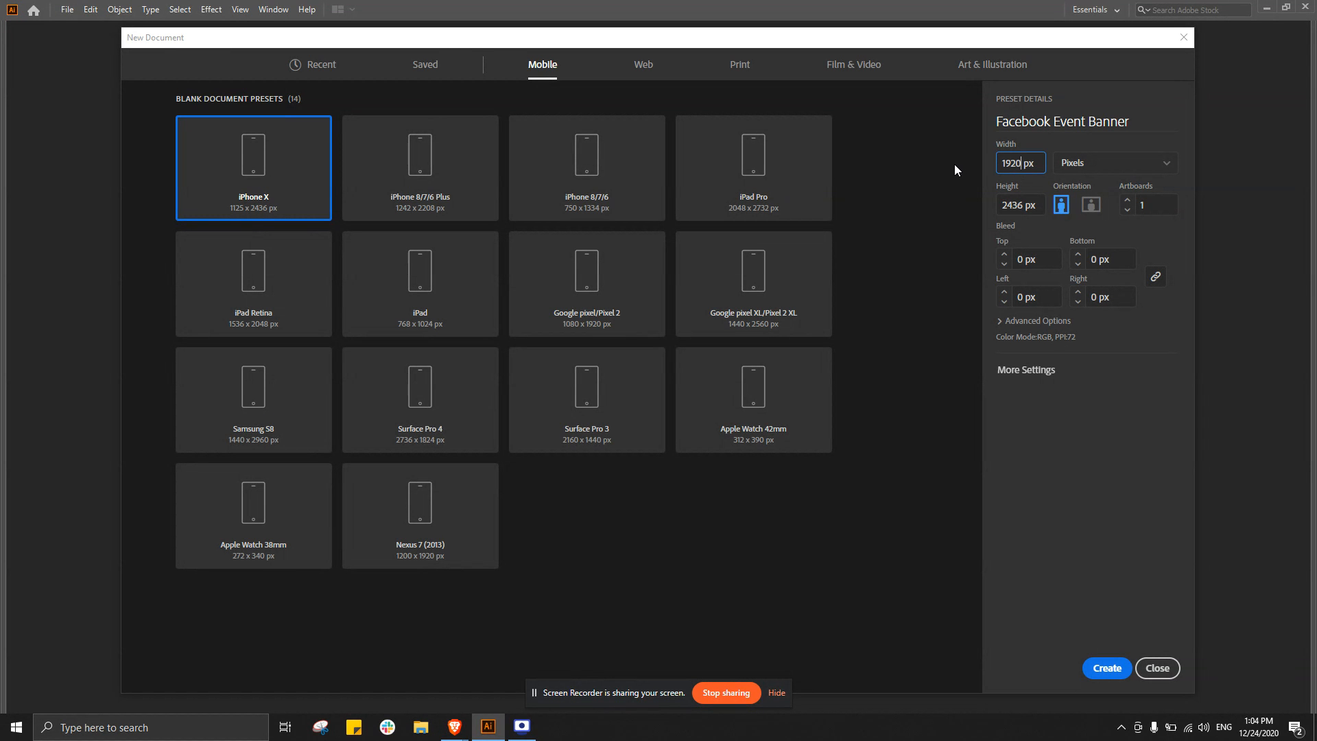
click(1010, 208)
text(1080)
key(Return)
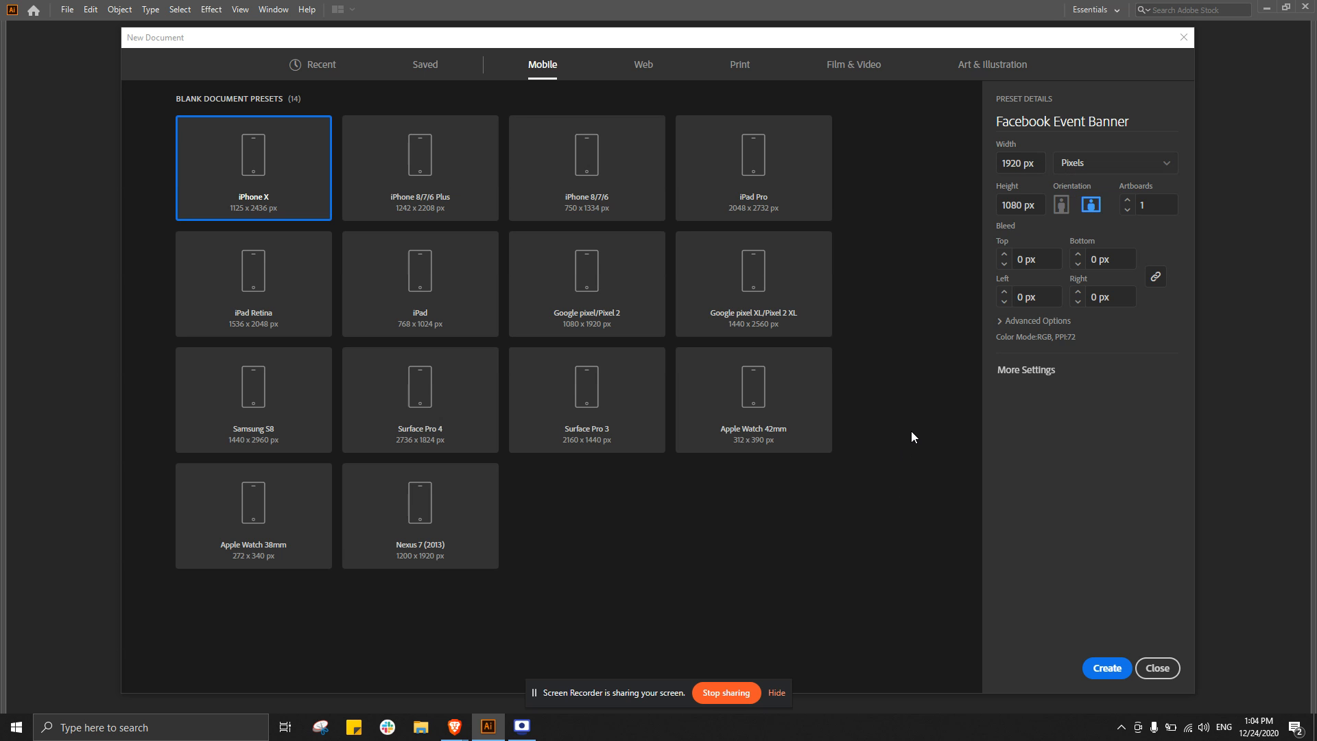
- Check the Google Meet chat for new messages and return to Illustrator's new document settings
key(alt+Tab)
key(super)
key(alt+Tab)
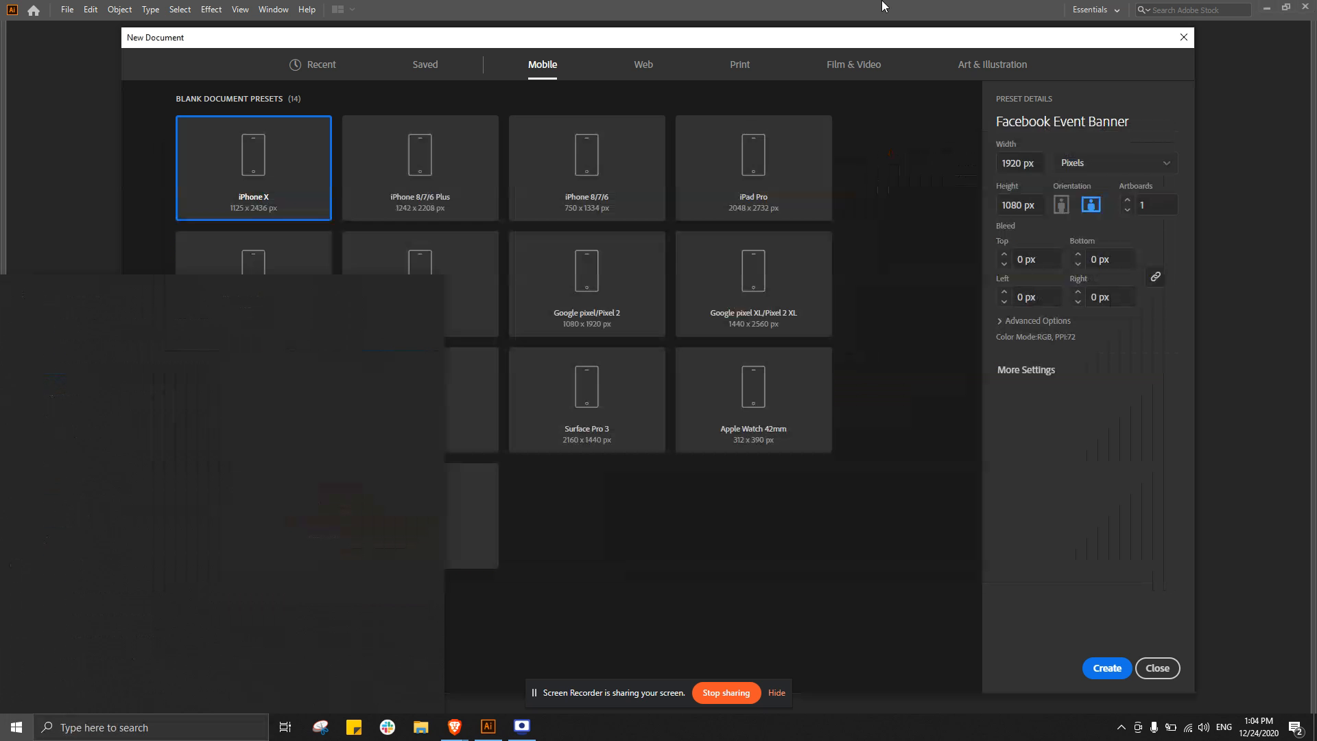
key(alt+Tab)
key(alt+Tab)
key(alt+Tab)
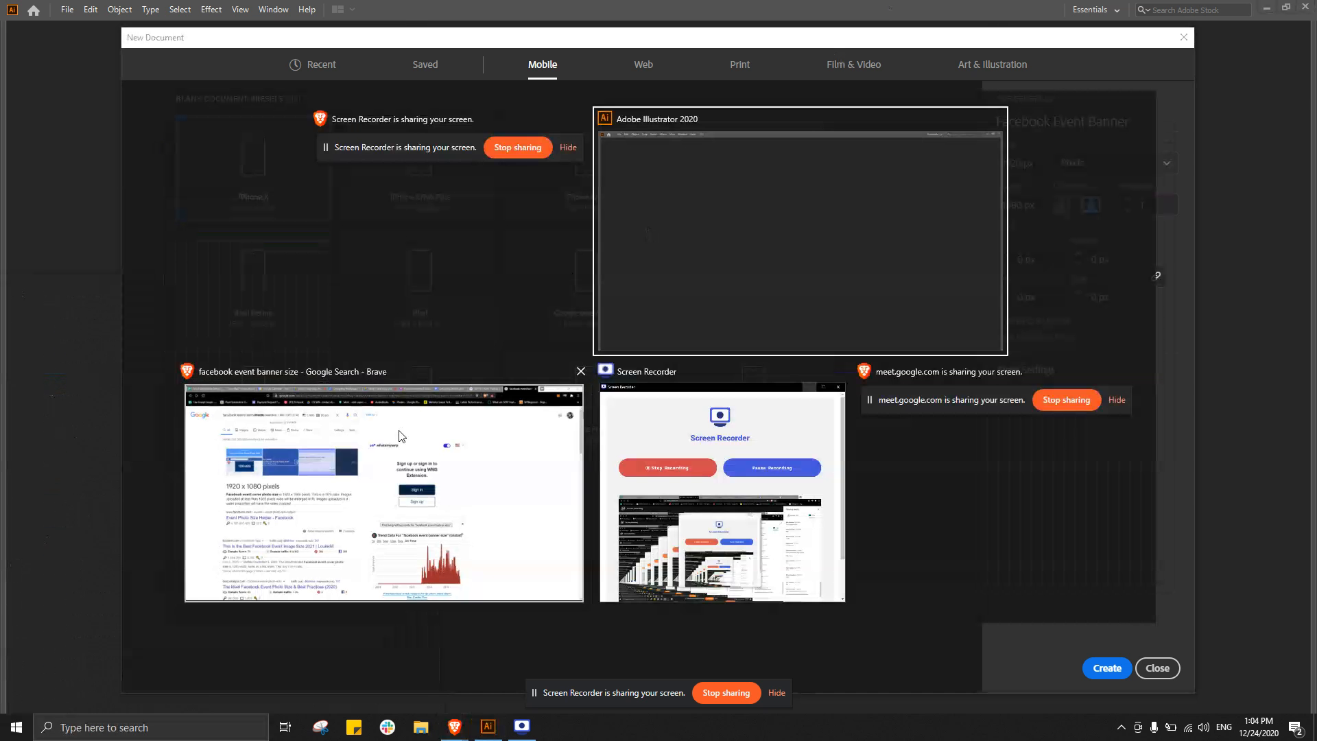
click(439, 10)
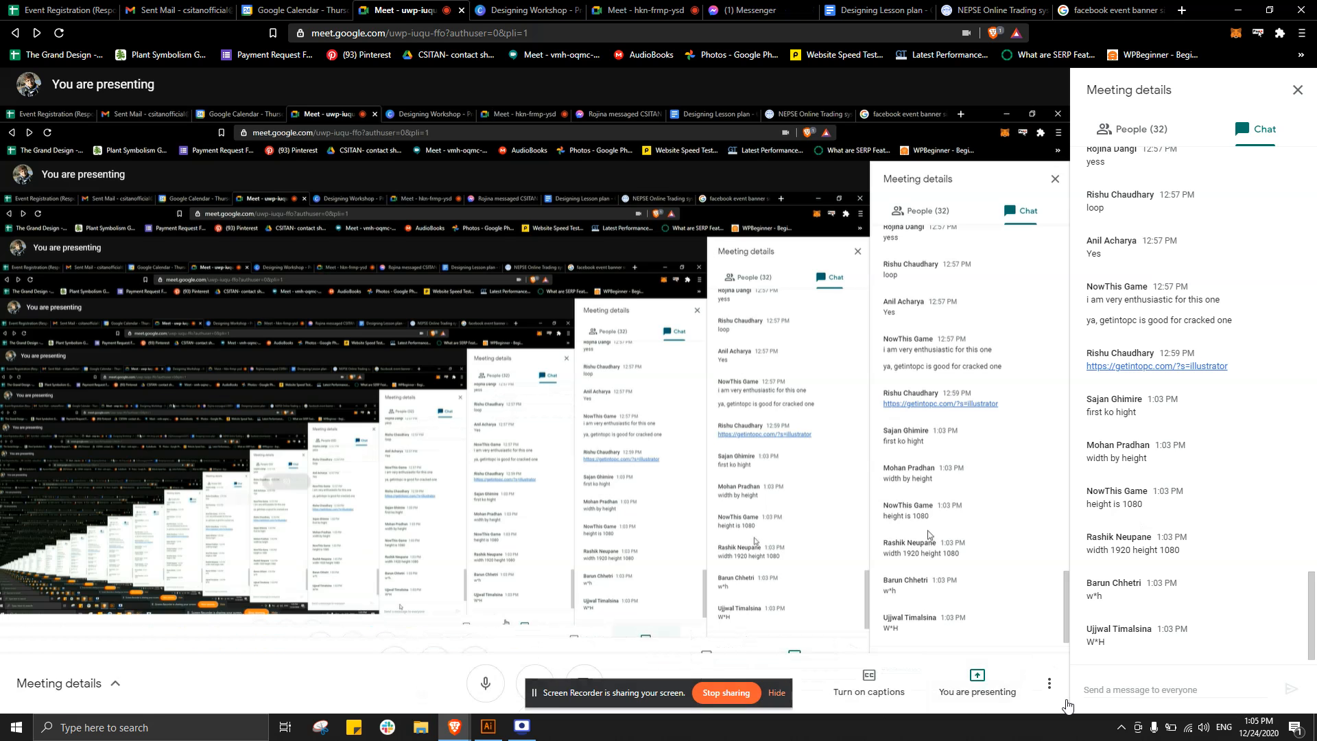
key(alt+Tab)
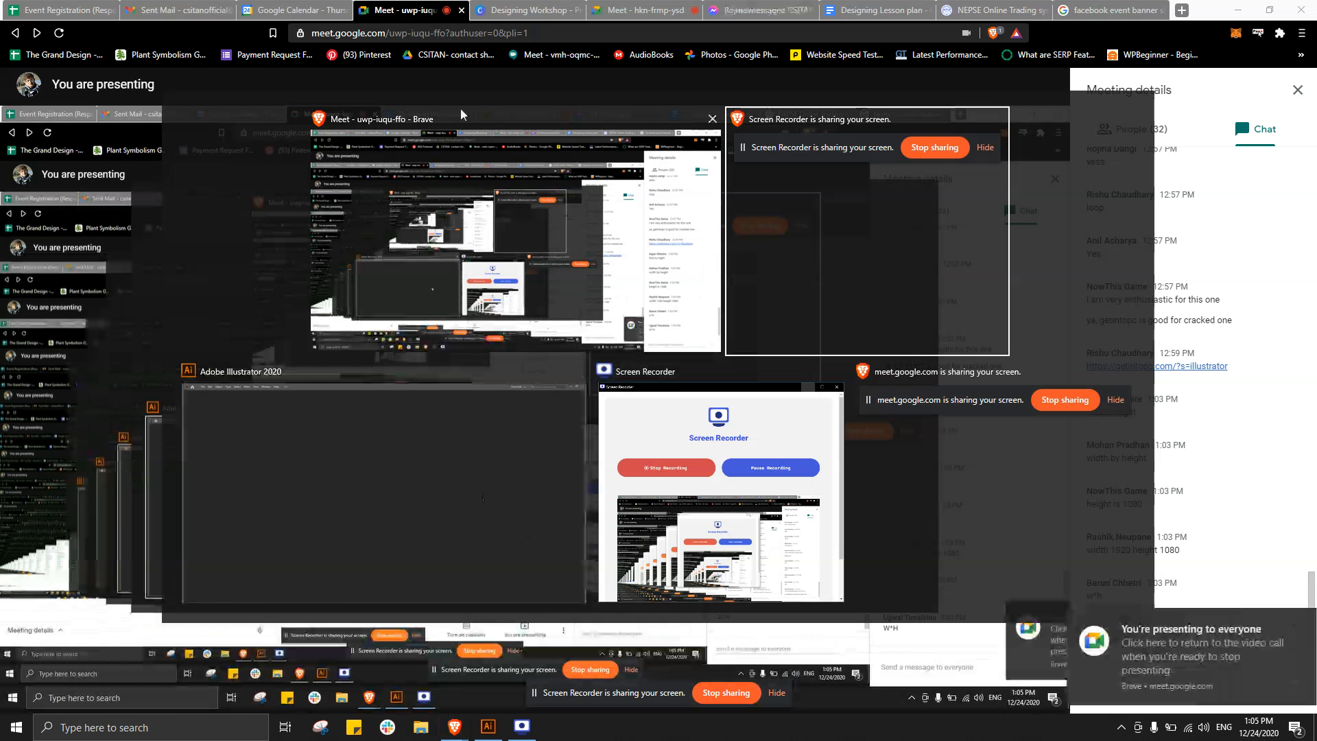
click(525, 536)
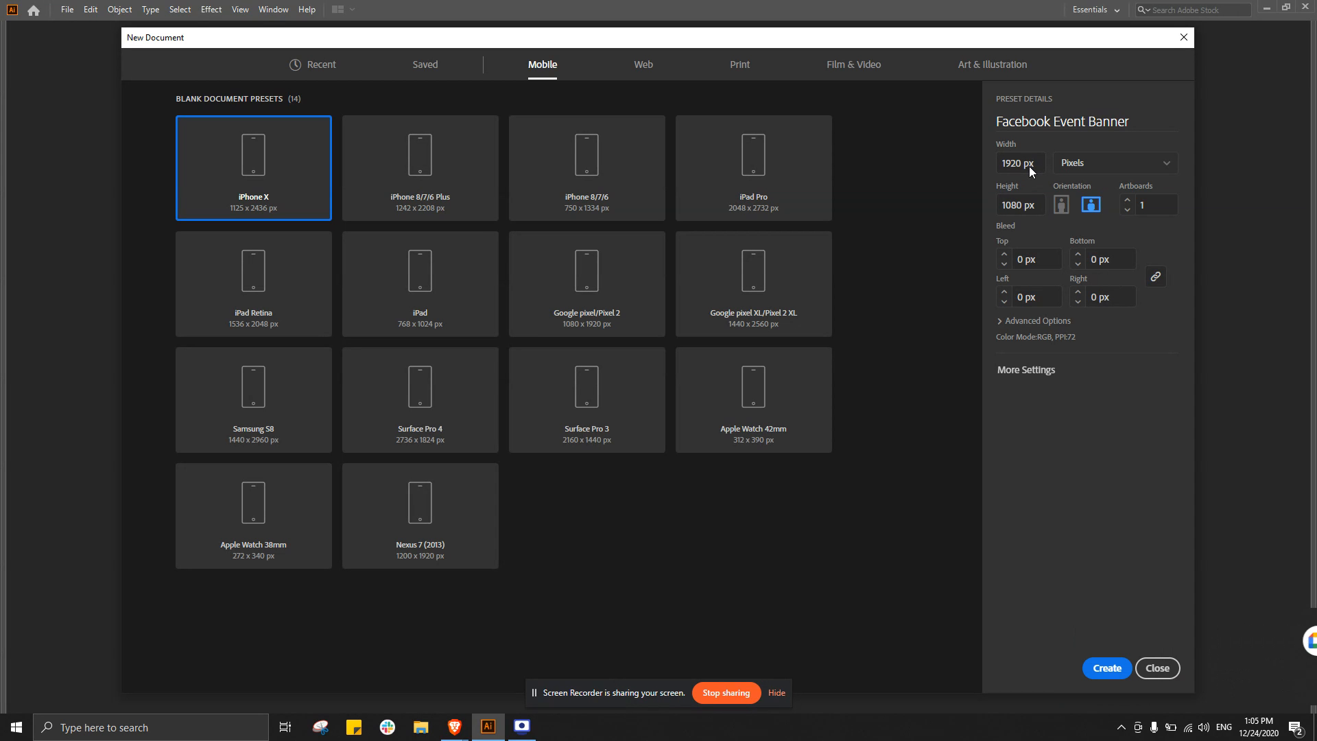
- Change the document units to inches and set the size to 60 in wide by 45 in high
click(1124, 170)
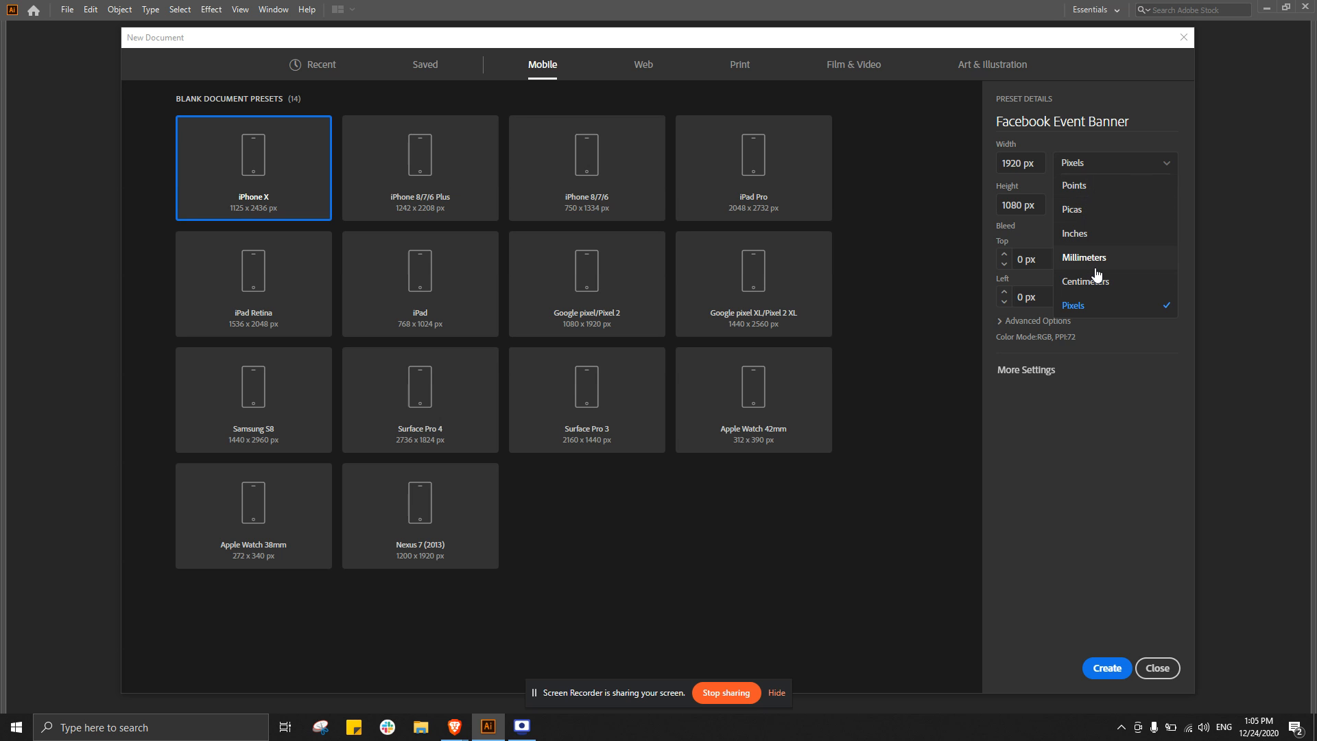
click(1069, 234)
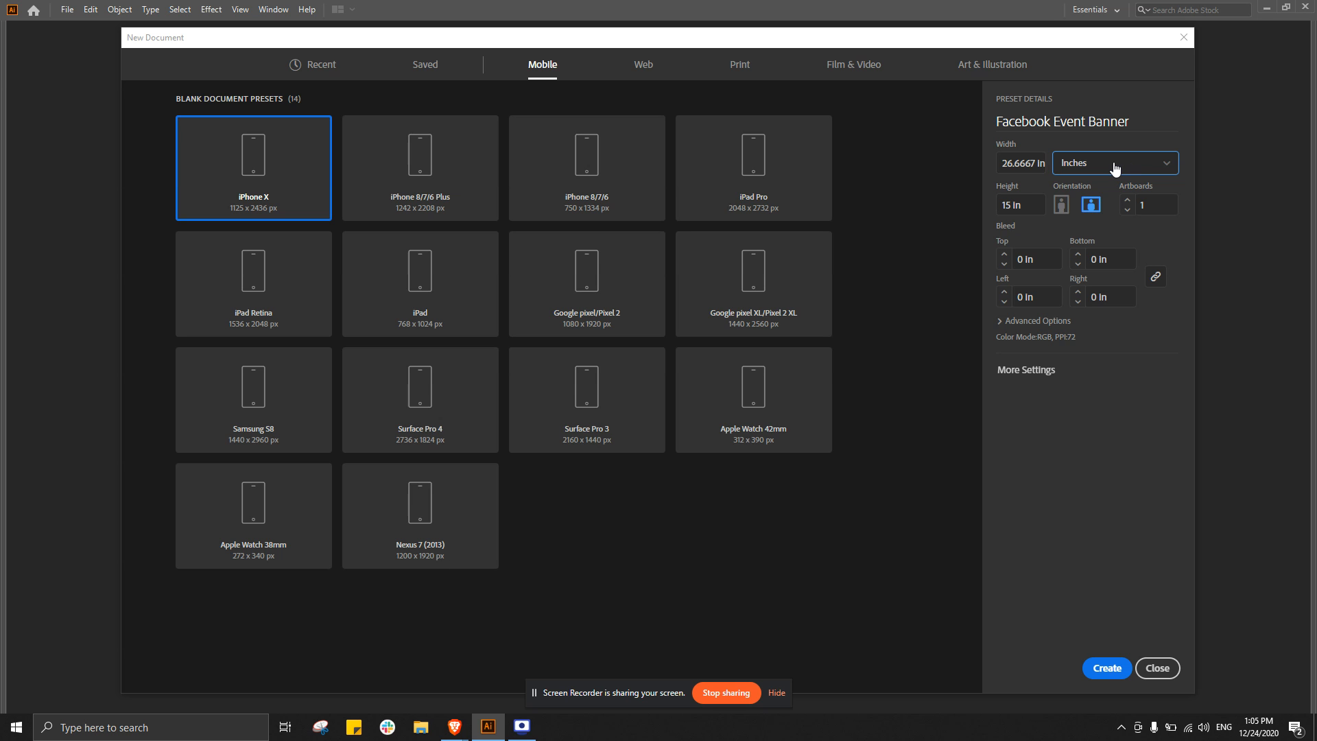
double_click(1035, 162)
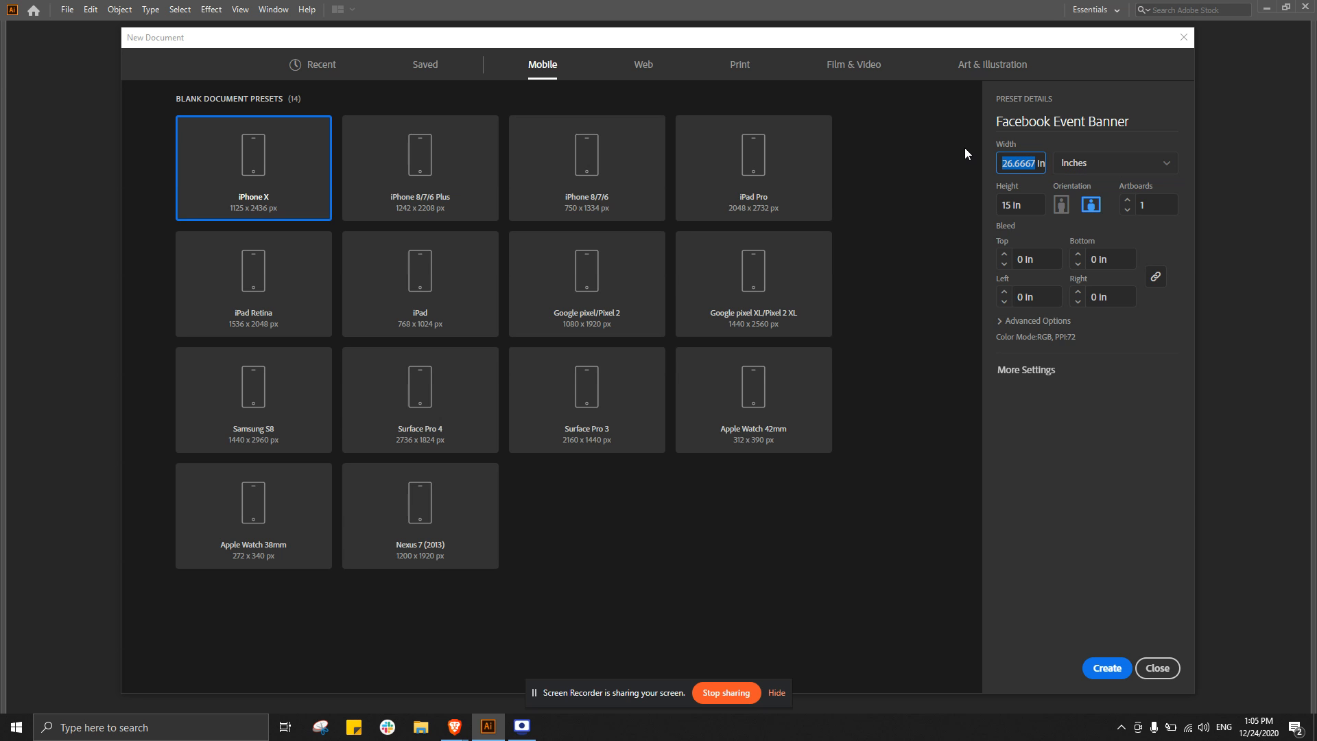
text(60)
double_click(1010, 209)
key(BackSpace)
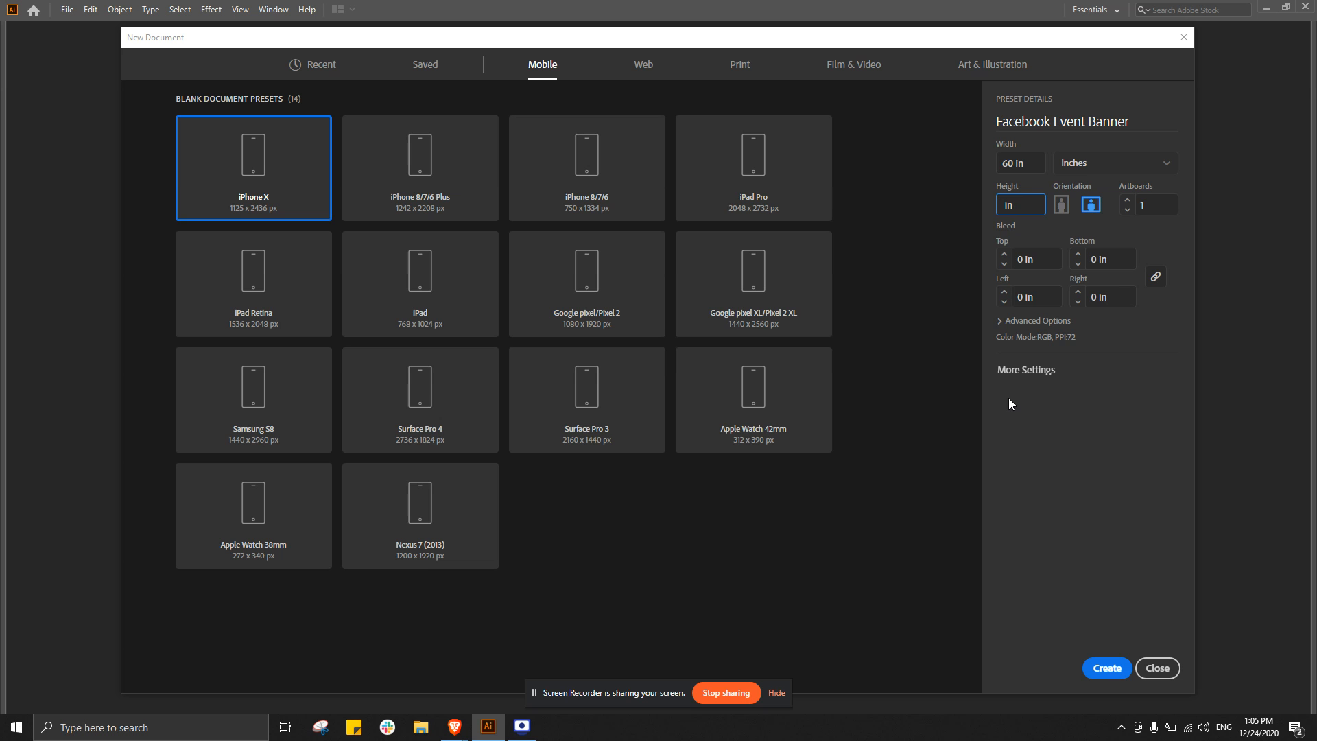
text(45)
click(1050, 93)
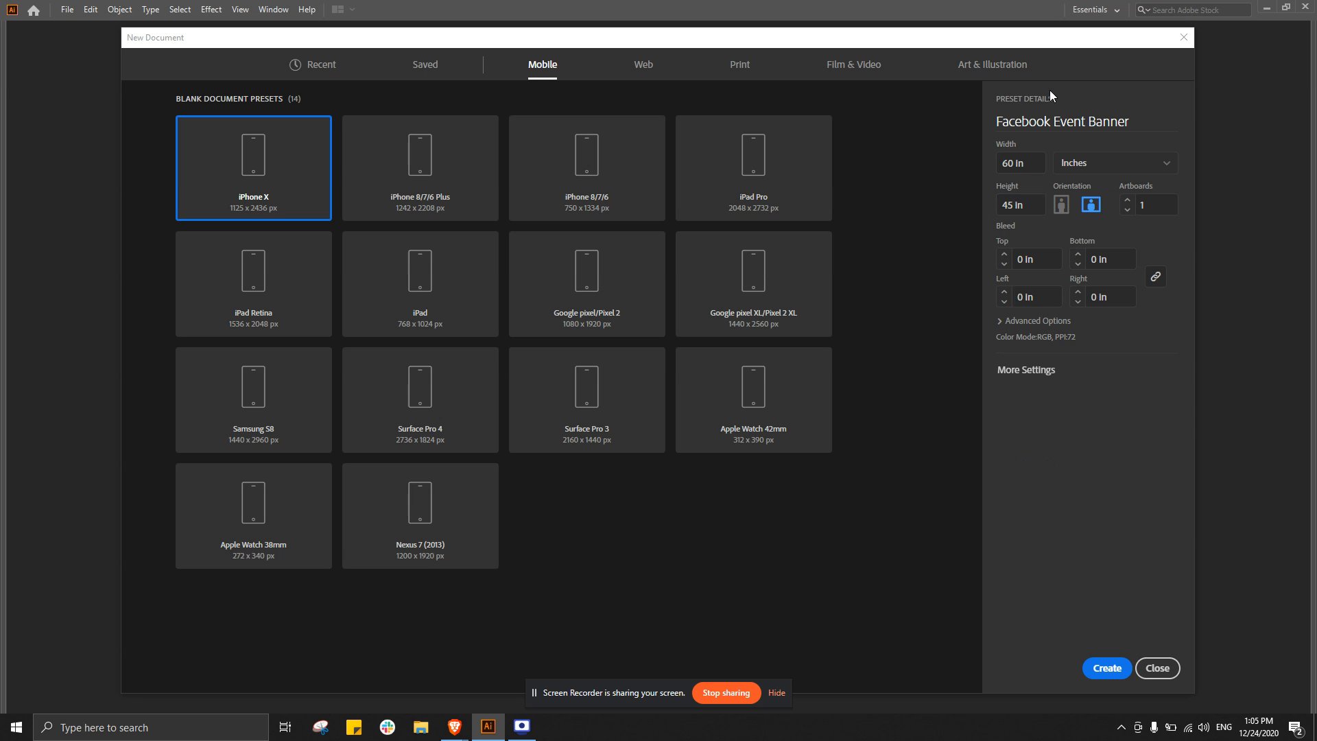
click(1028, 207)
drag(999, 162, 994, 162)
click(1064, 472)
- Change the units back to pixels and set the document to 1920 px wide by 1080 px high
click(1105, 165)
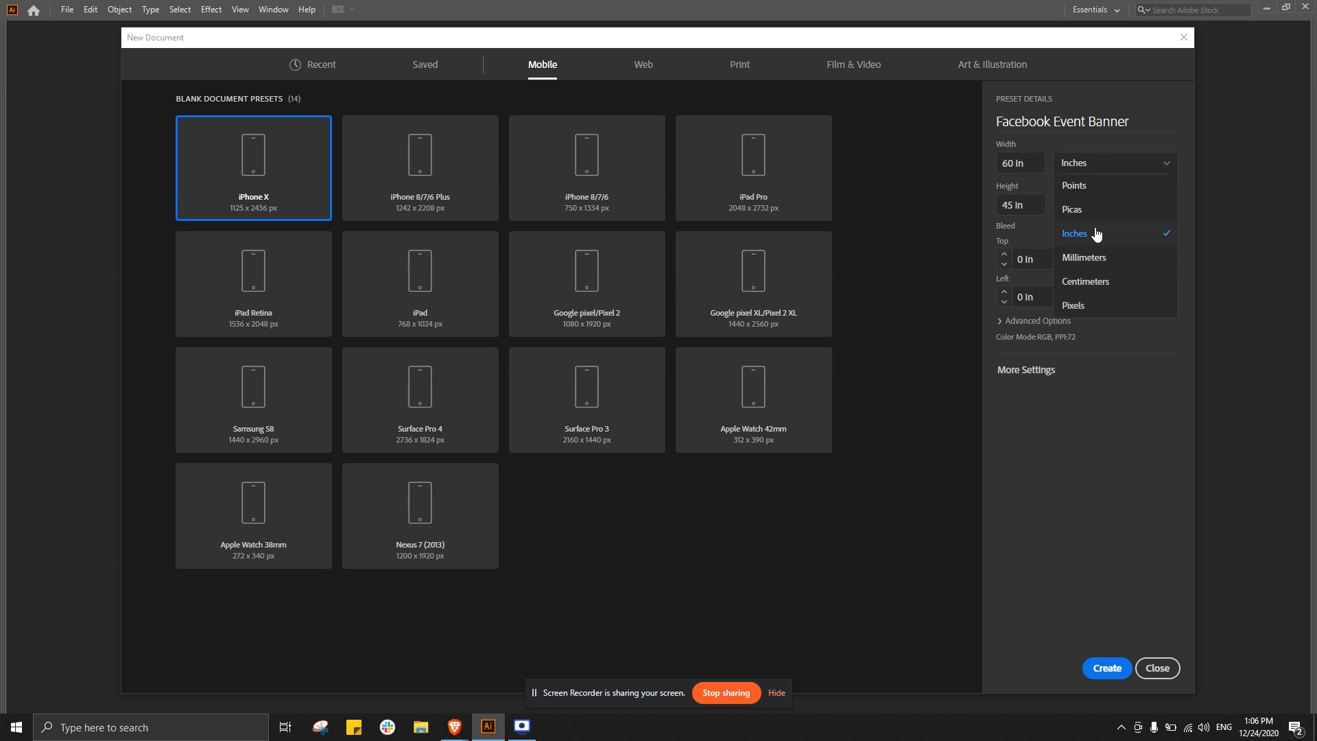
click(1073, 306)
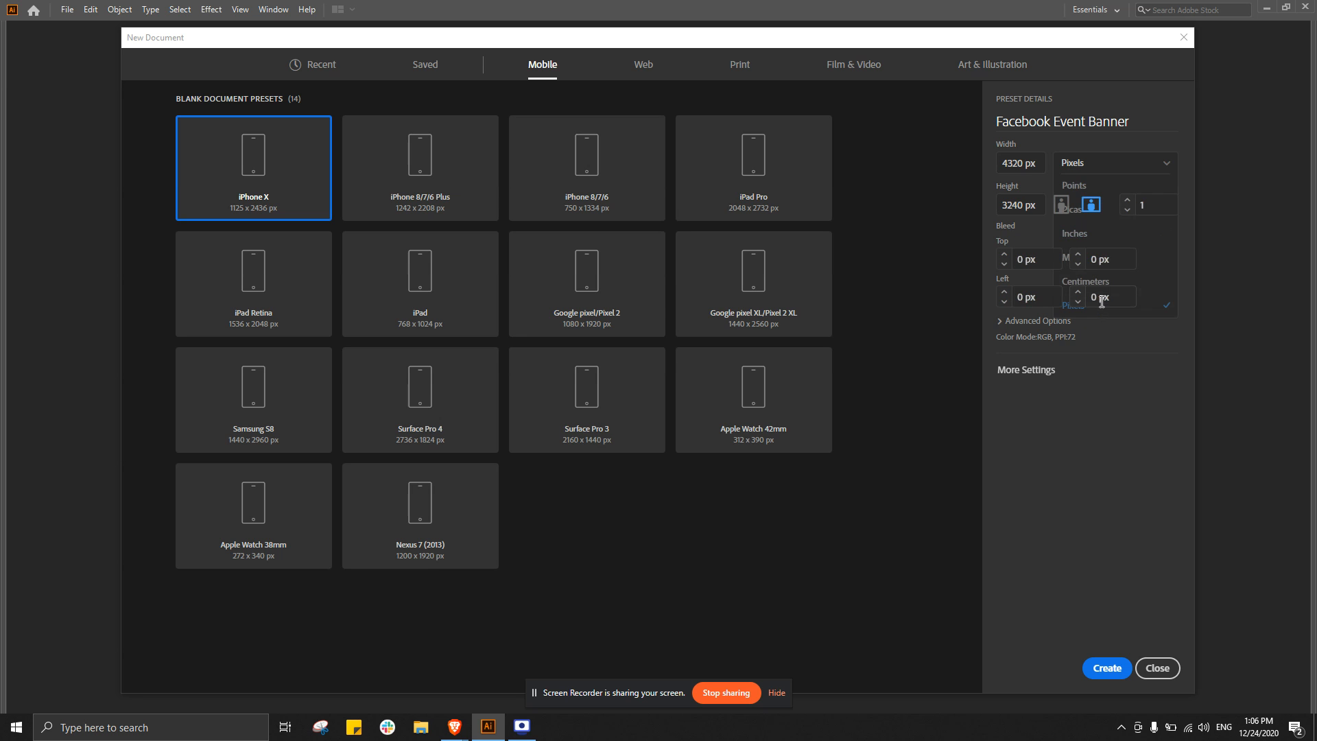
double_click(1019, 163)
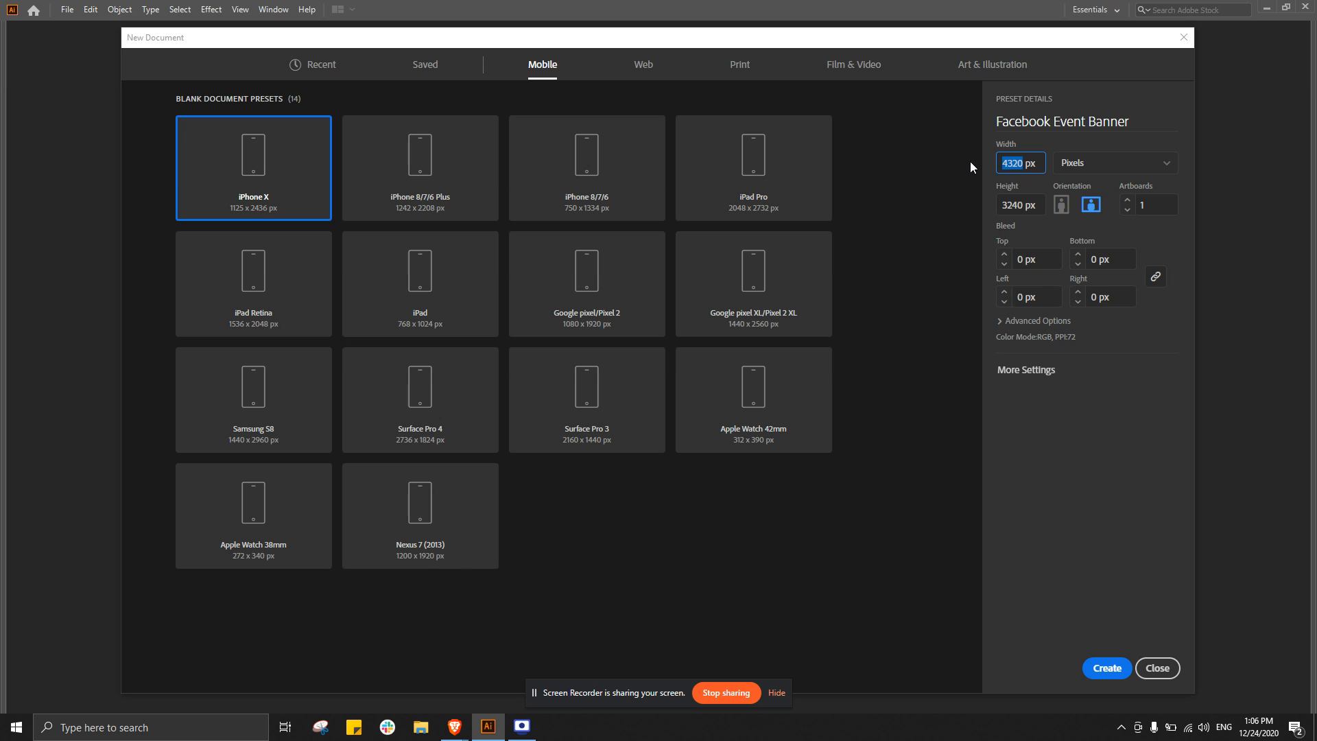
text(1920)
double_click(1025, 204)
text(1080)
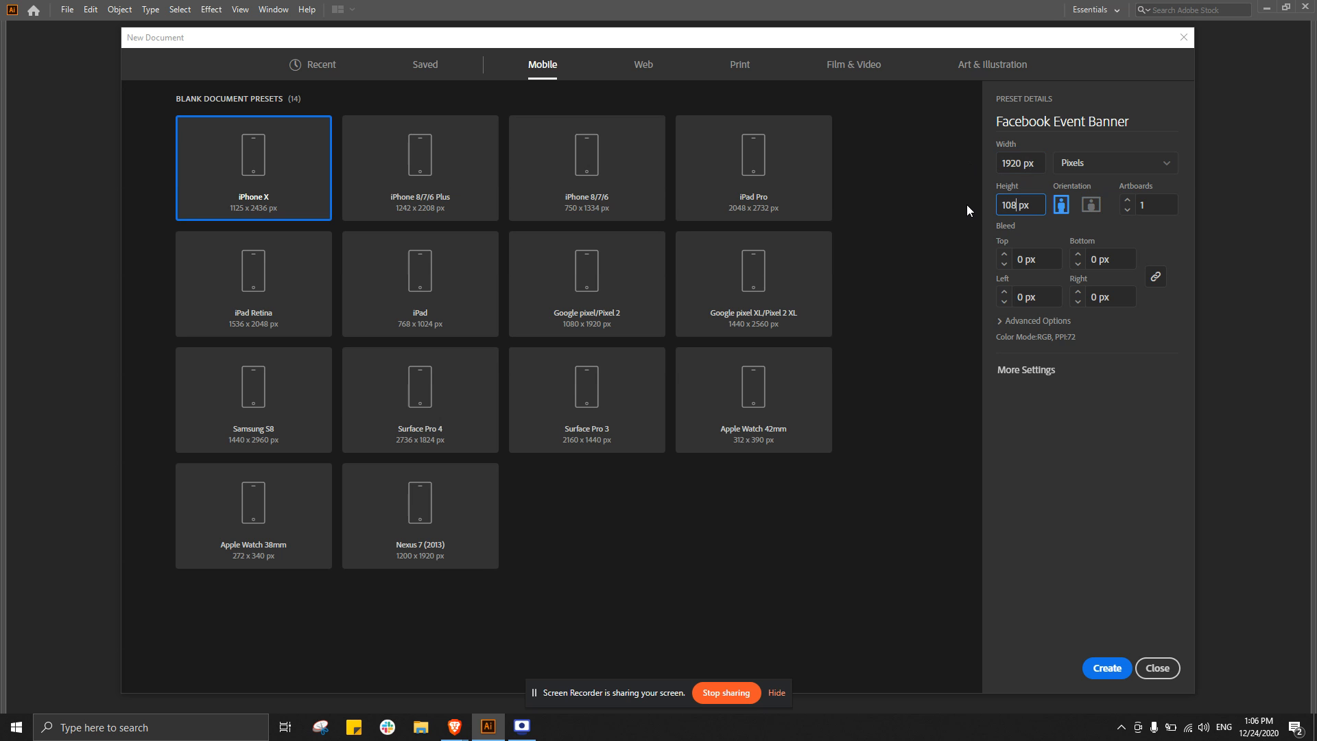
click(1064, 454)
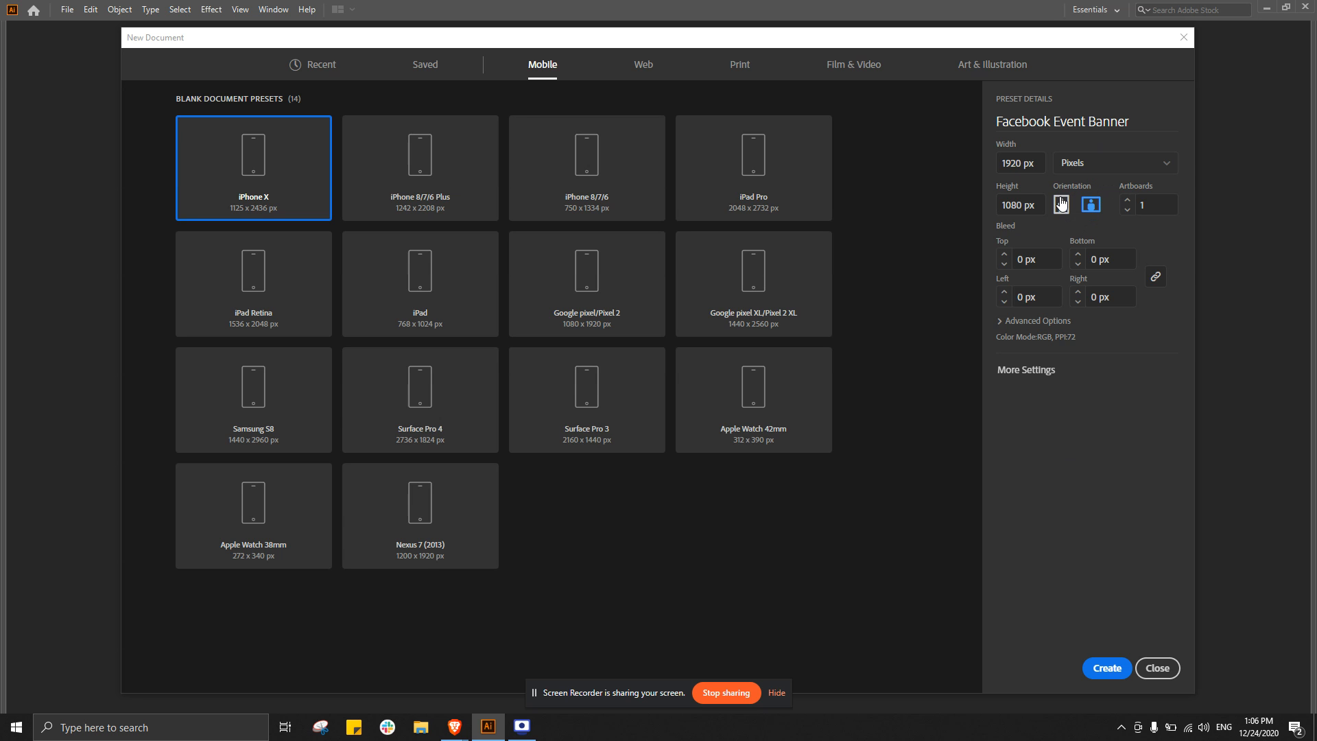
- Try the portrait orientation for the document and return it to landscape
click(1011, 164)
click(1062, 206)
click(1088, 212)
- Expand the advanced options, review the color modes, and set the raster effects to High (300 ppi)
click(1021, 322)
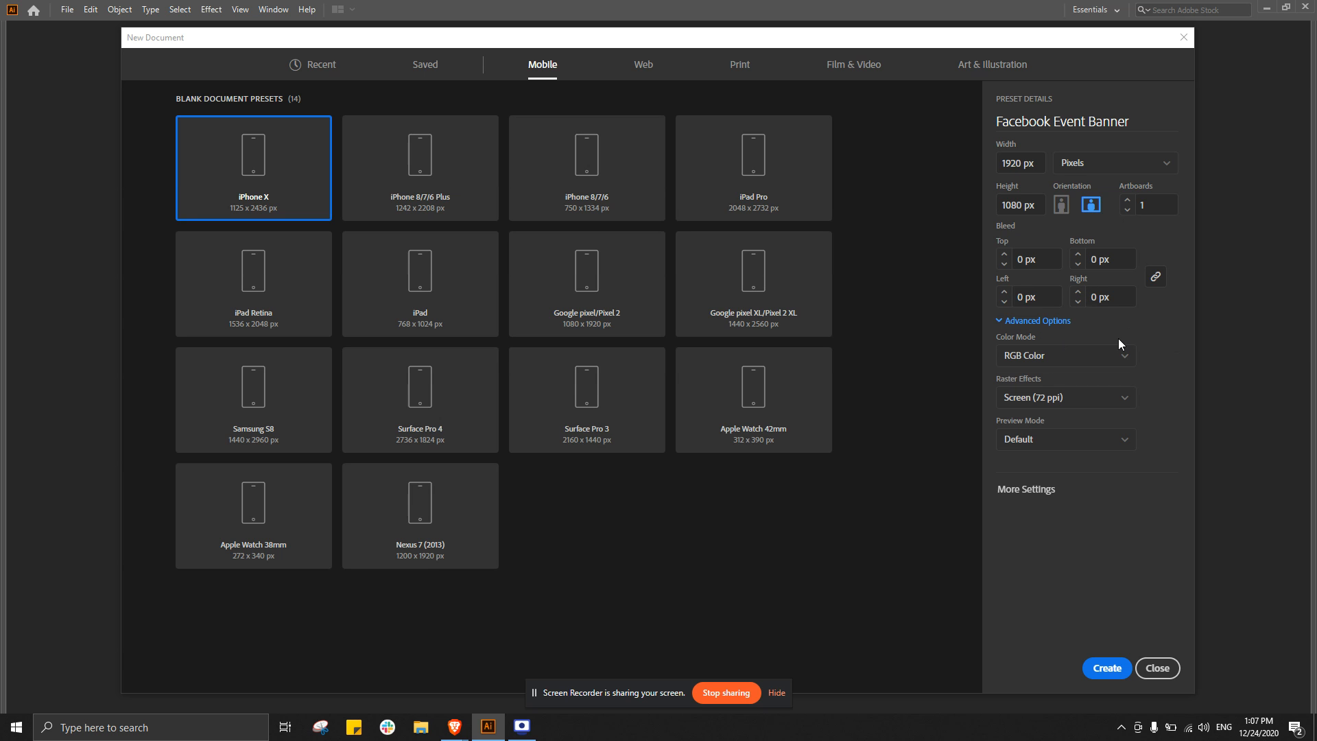
click(1069, 357)
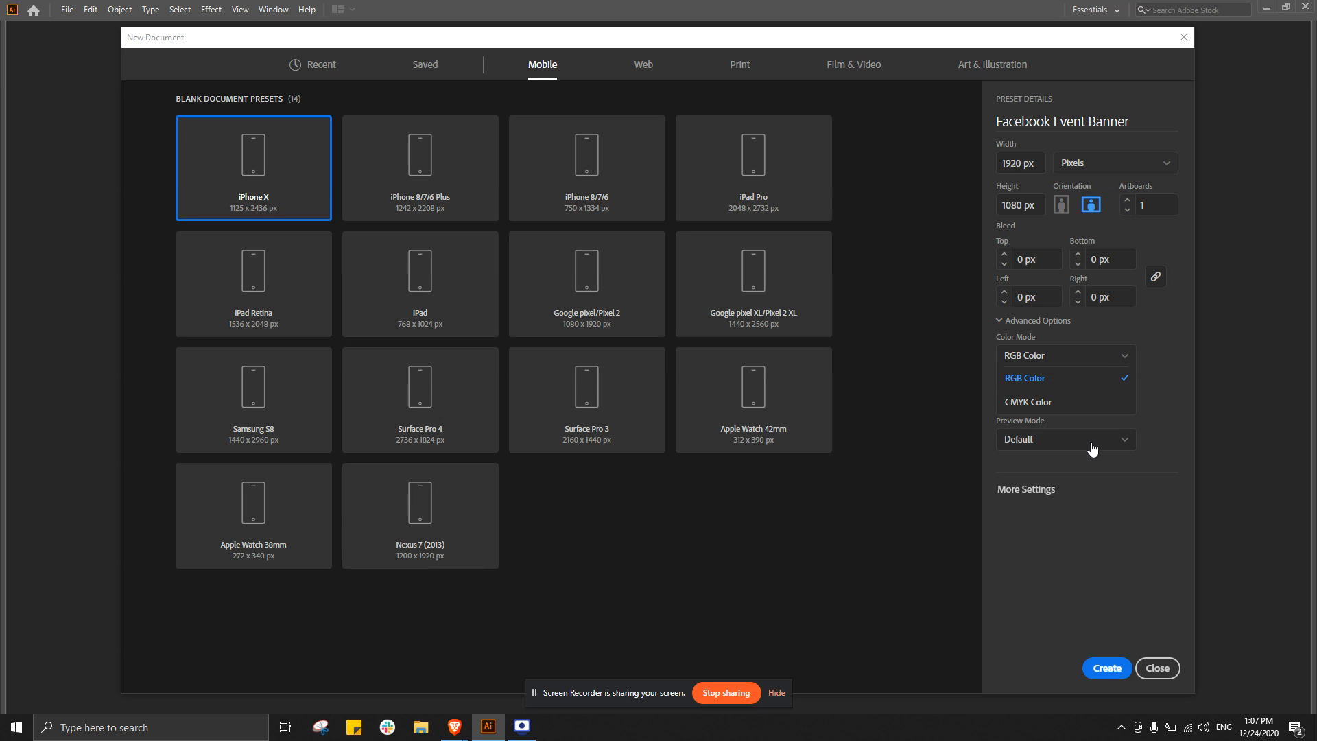
click(1126, 553)
click(1076, 402)
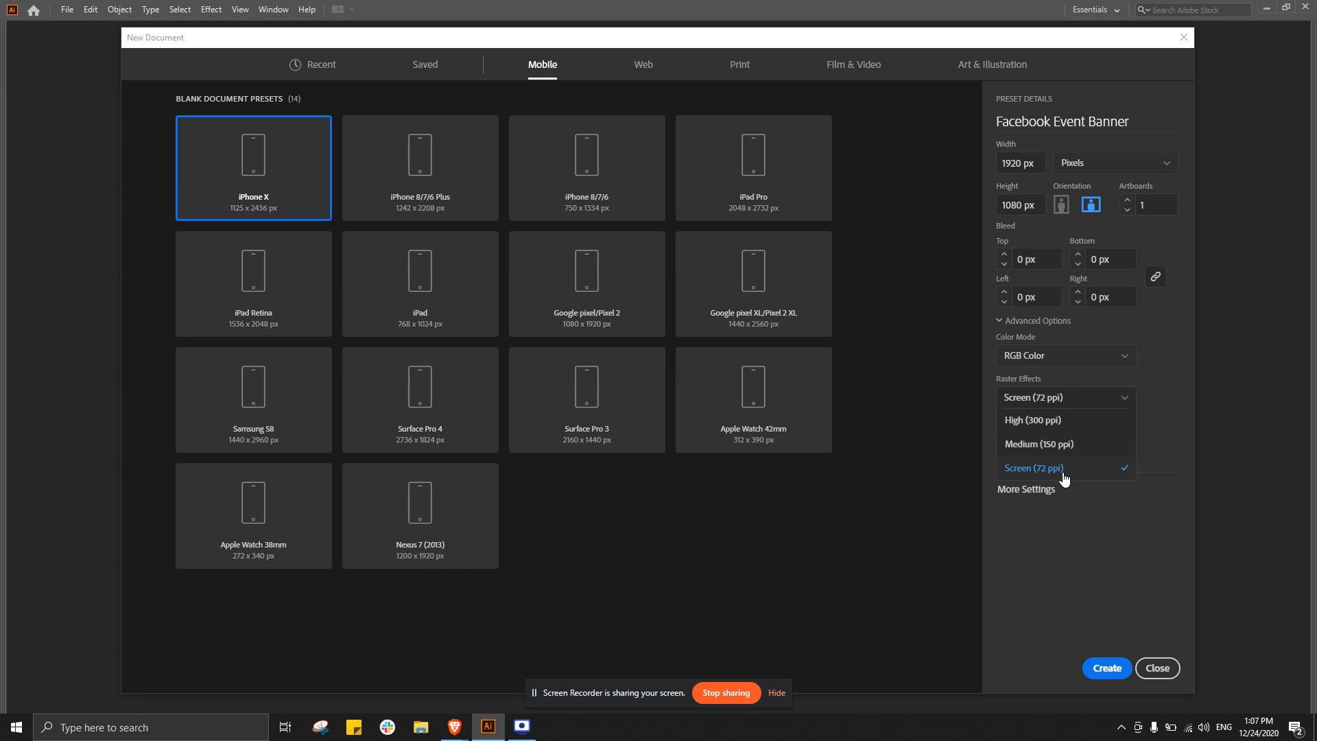
click(1058, 424)
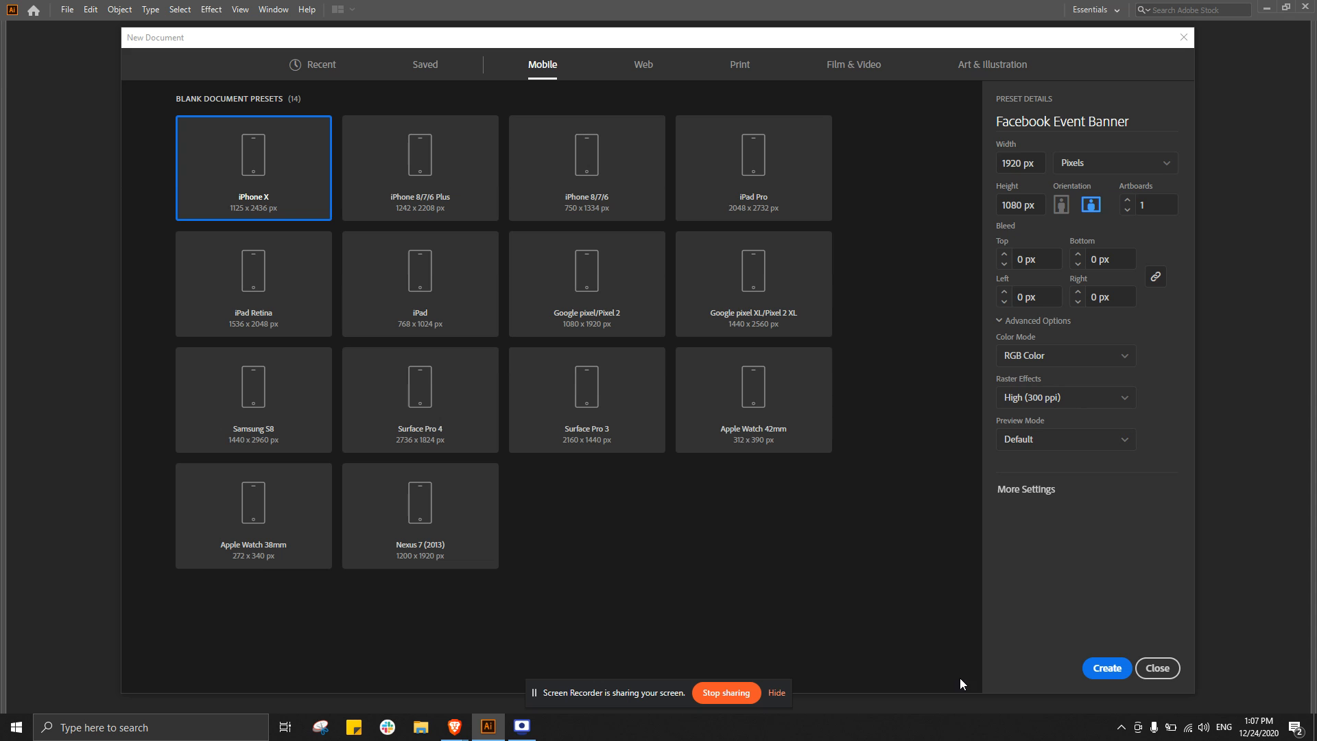
- Create the new document and bring back the hidden drawing tools and side panels around the artboard
click(1107, 673)
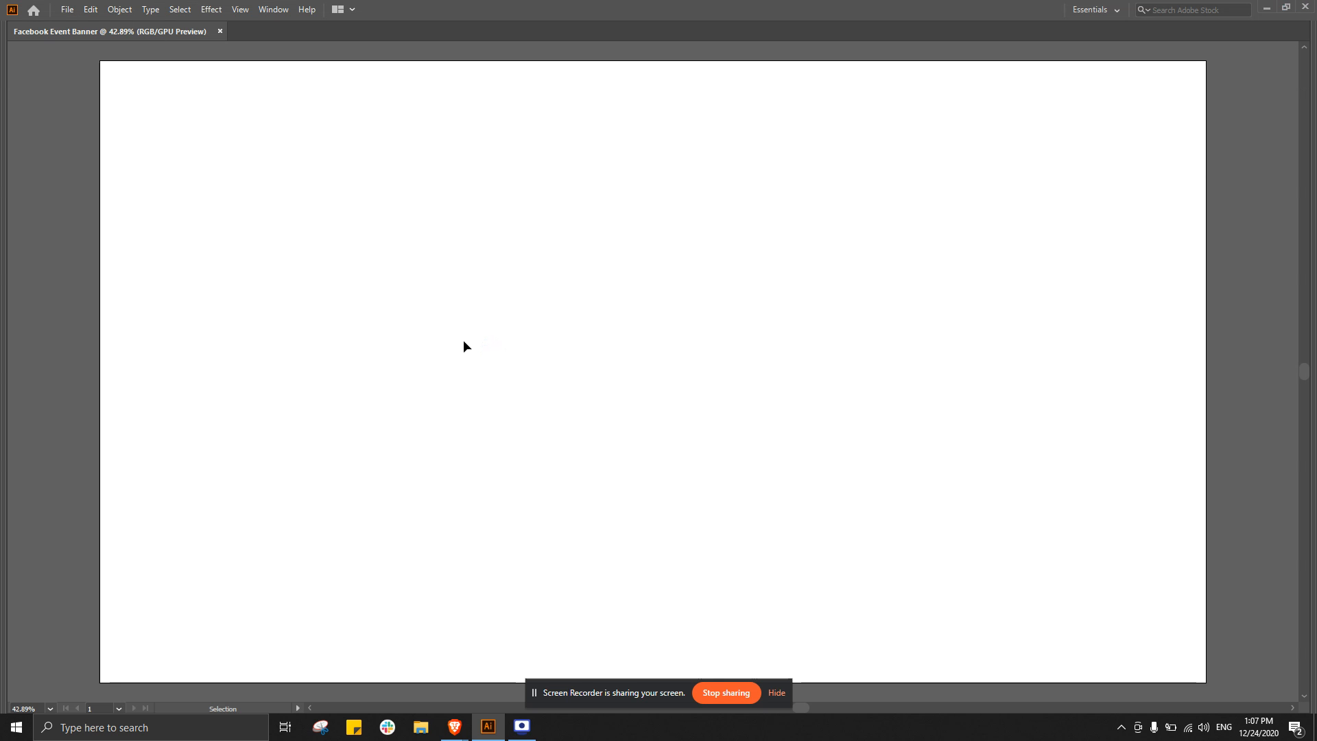
scroll(544, 343, down, 3)
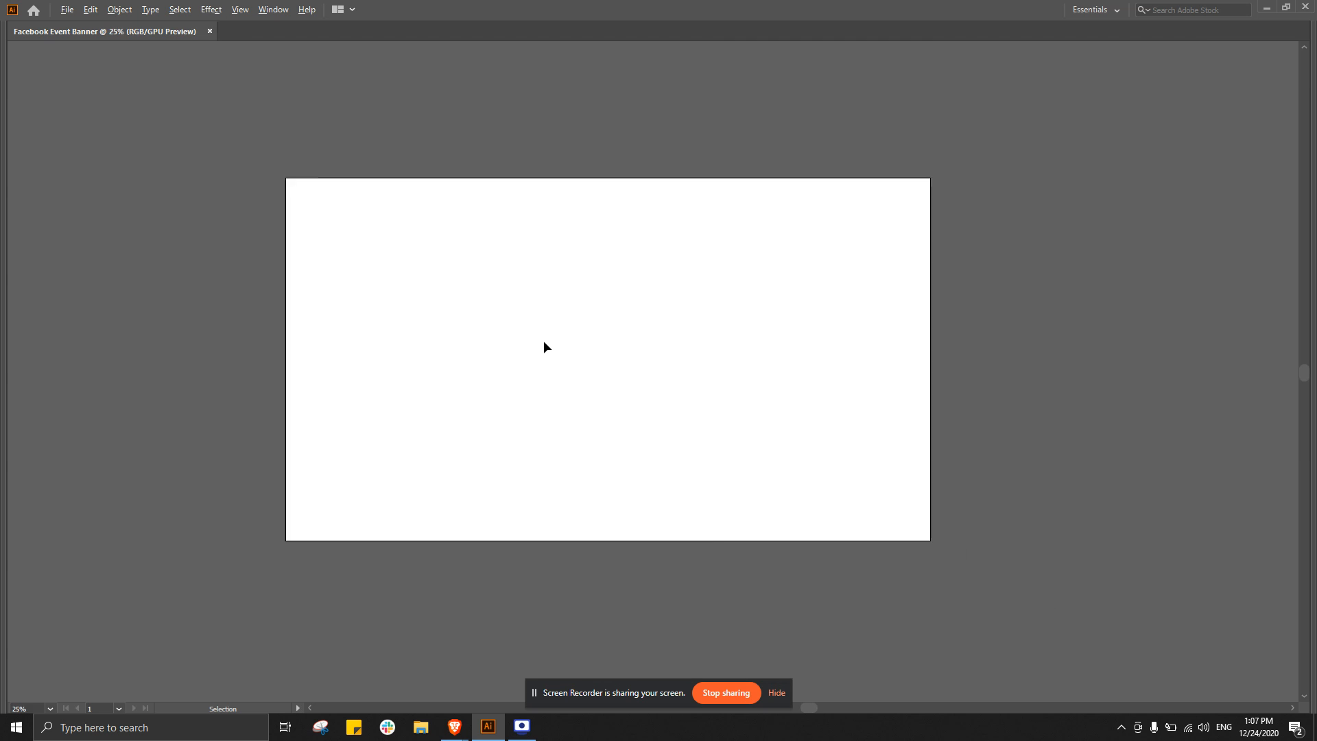
scroll(544, 342, up, 1)
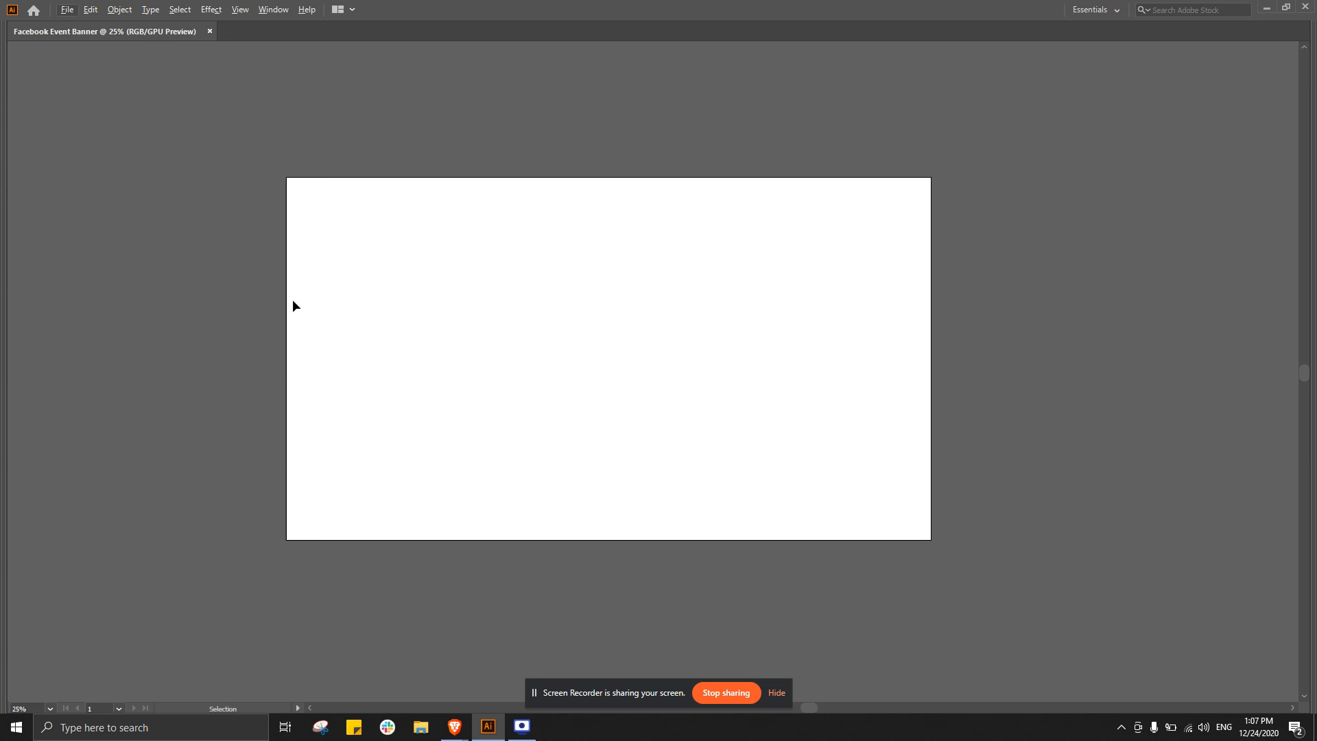
key(Tab)
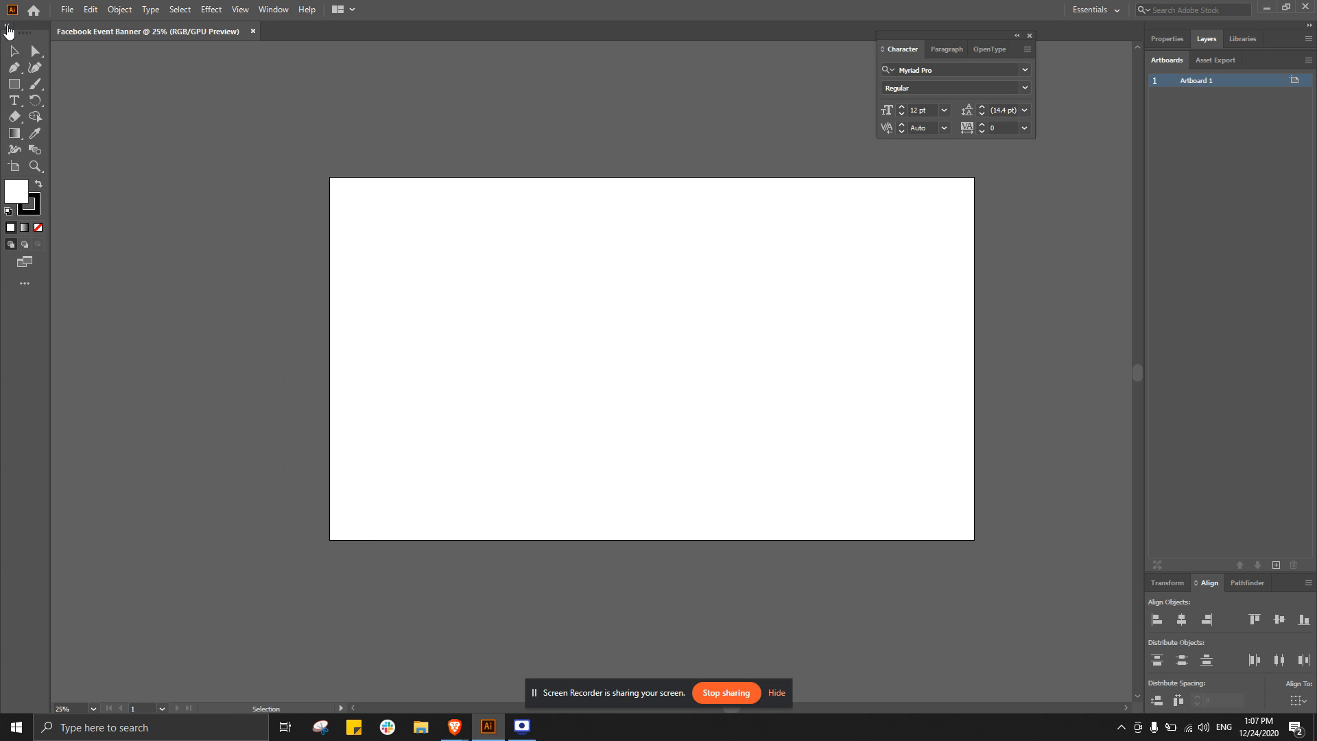
key(Tab)
key(Tab)
drag(241, 217, 94, 240)
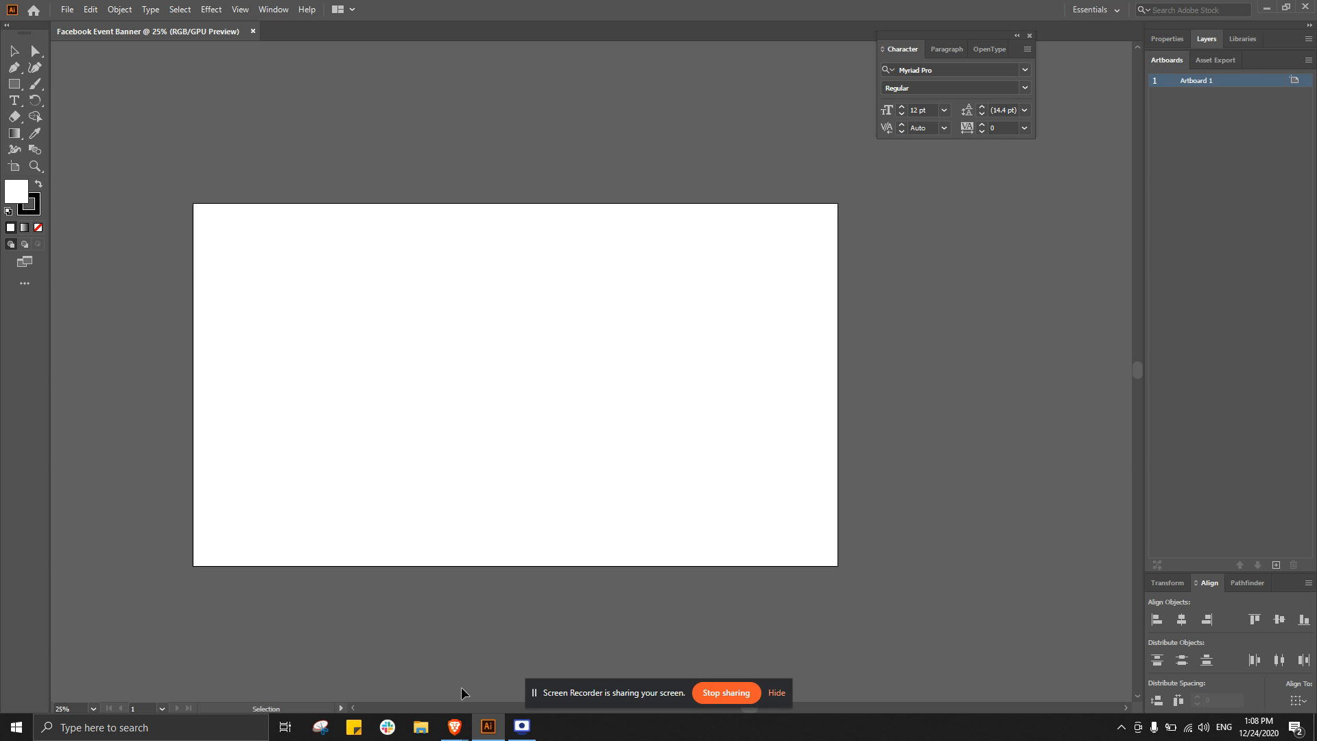
- Place the "Banner Design" reference image from the Downloads folder into the document, above the artboard
scroll(573, 482, up, 3)
scroll(559, 508, down, 1)
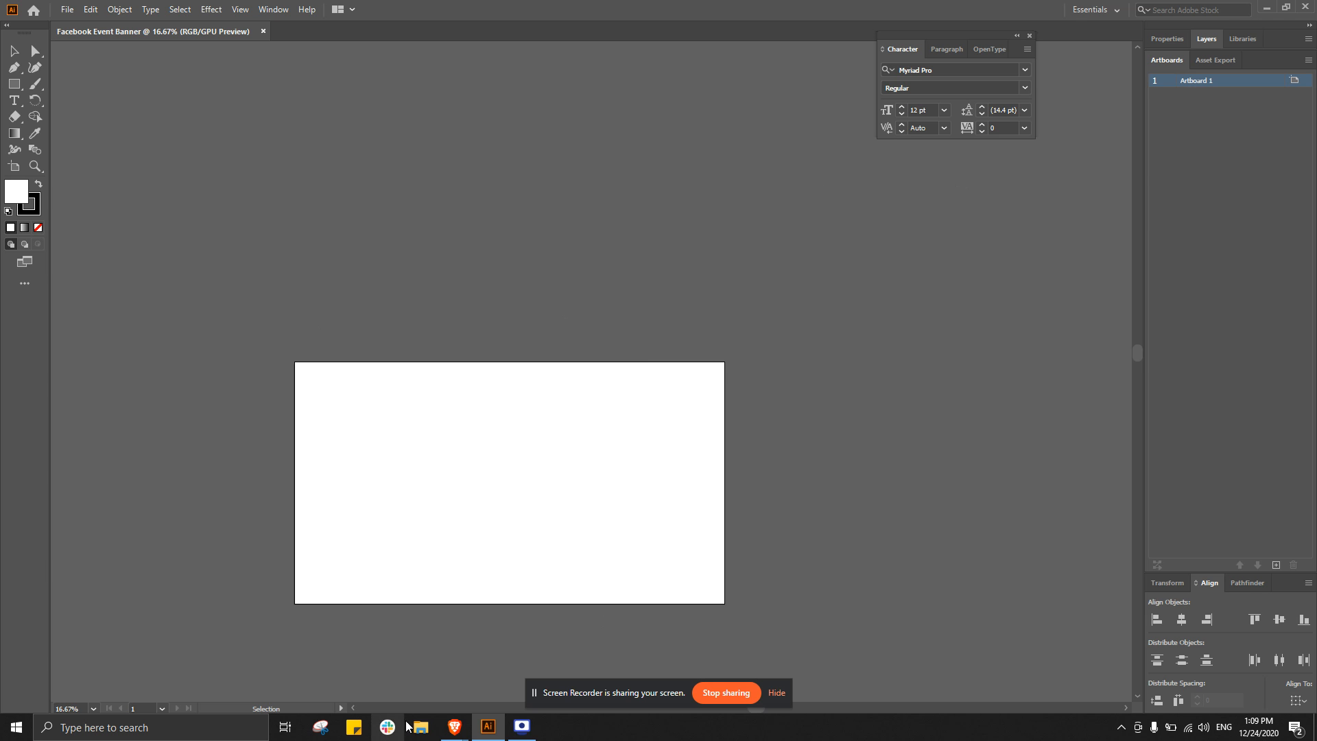
click(424, 732)
click(48, 114)
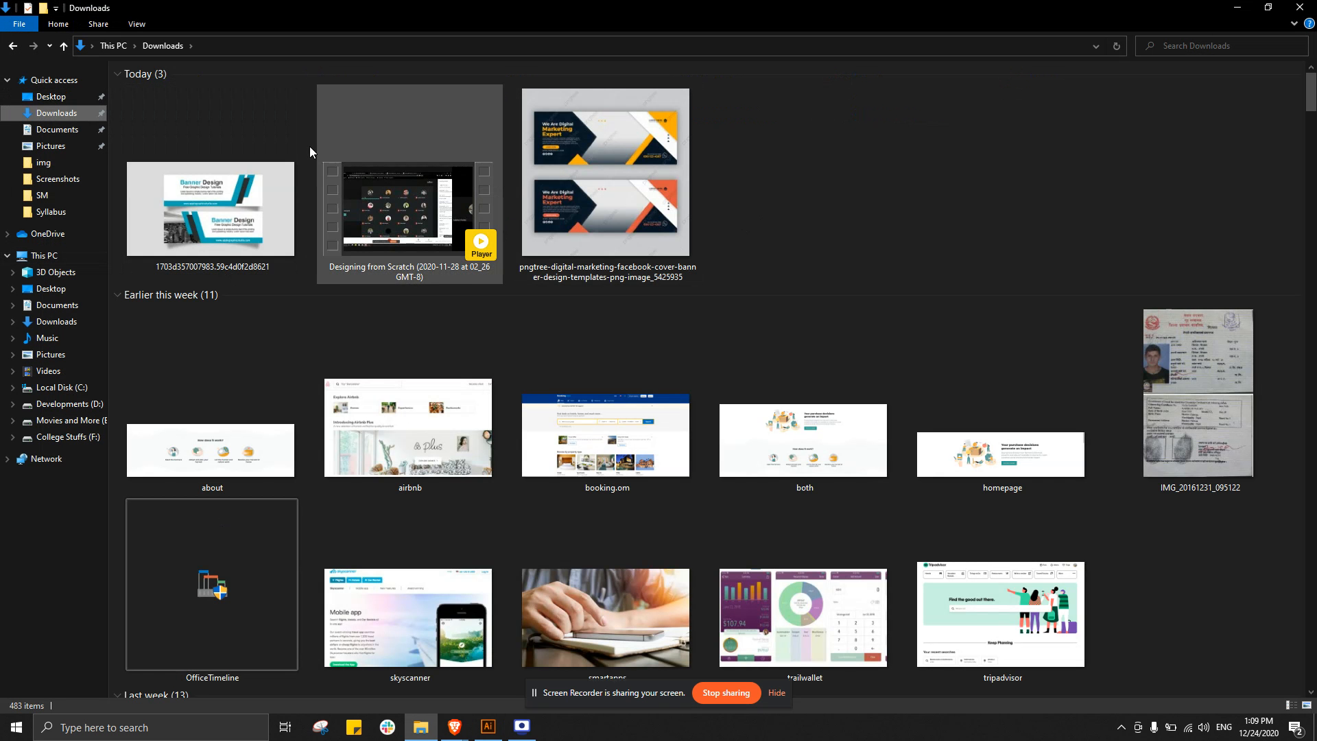
click(208, 200)
drag(204, 227, 623, 280)
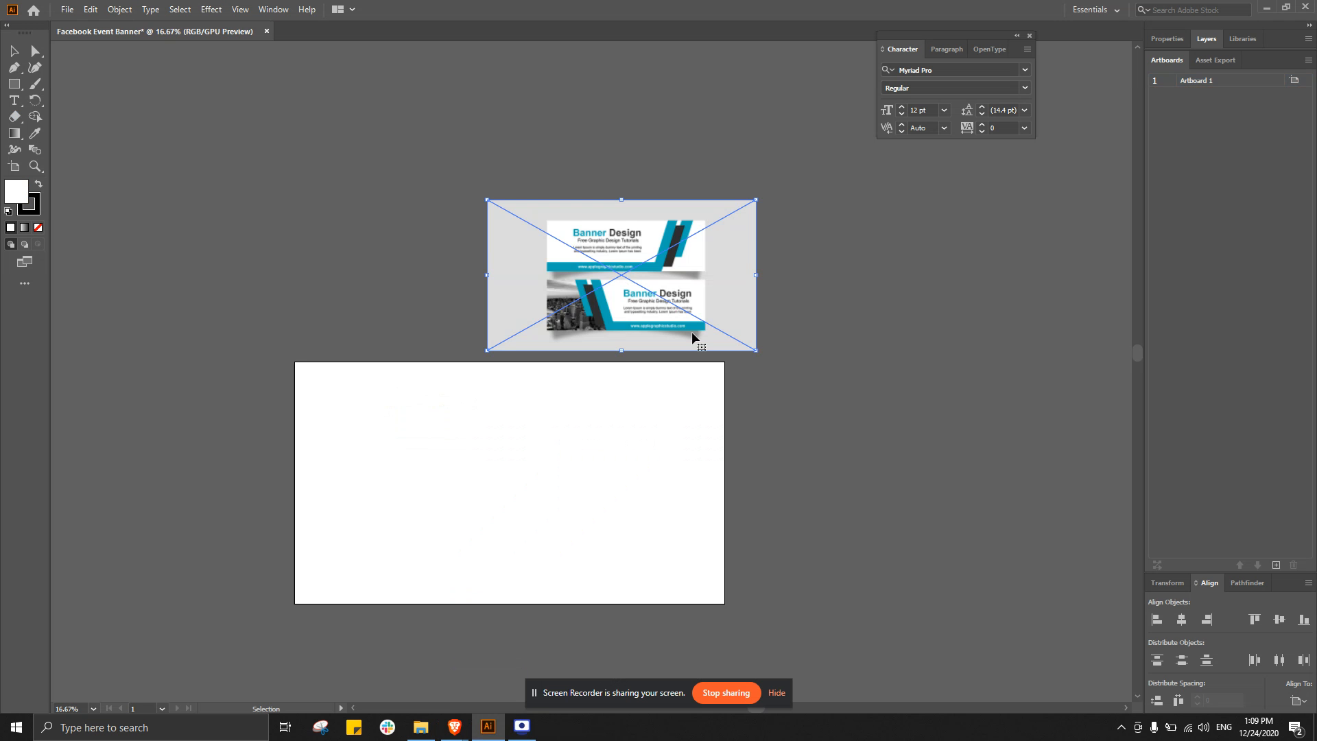
- Enlarge the reference image to slightly wider than the artboard, move it just above the artboard, and deselect it
drag(756, 348, 971, 556)
drag(754, 339, 457, 232)
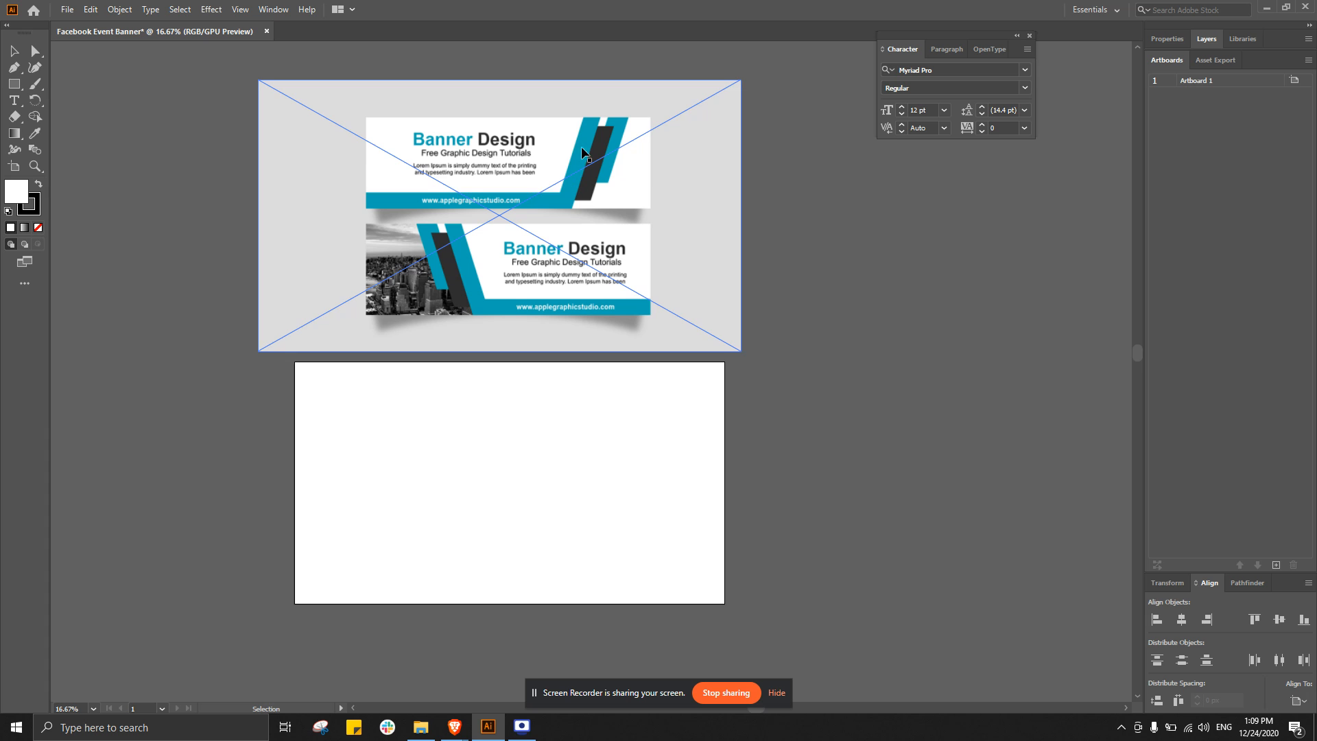
click(373, 502)
click(915, 260)
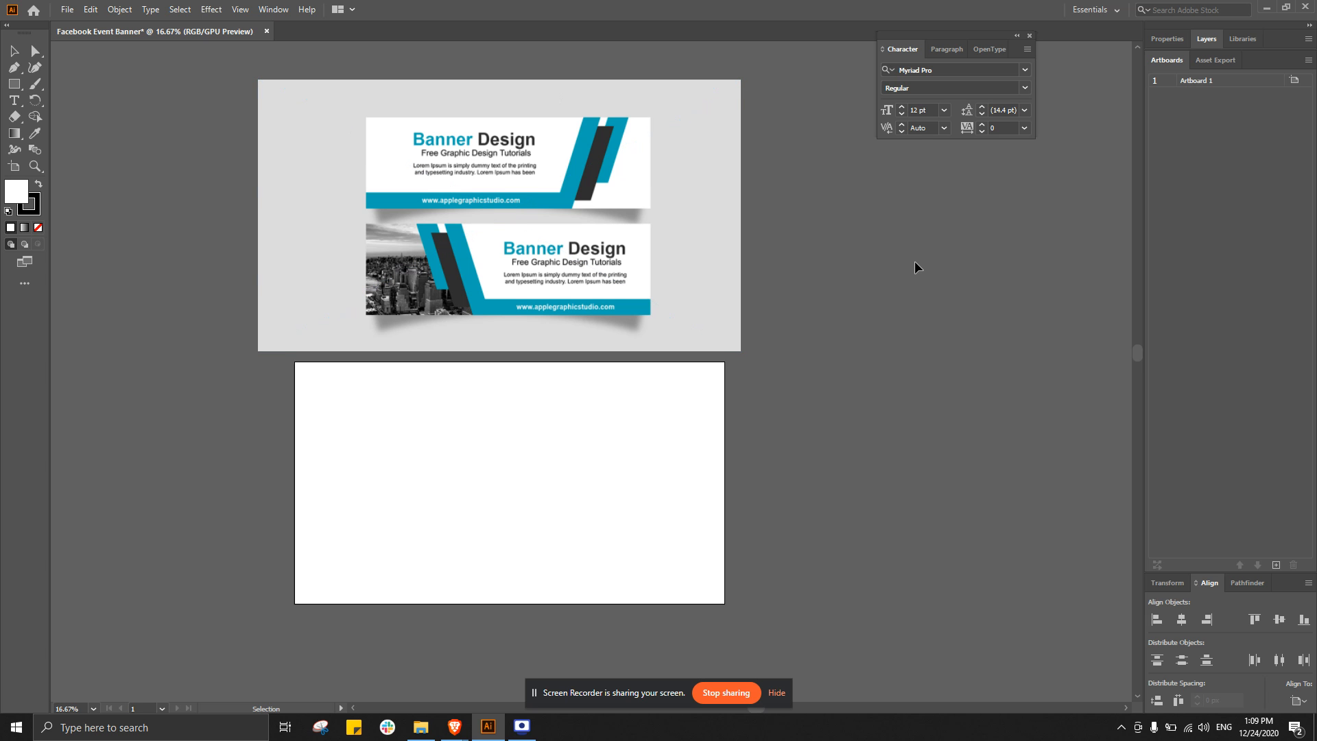
click(626, 322)
click(567, 430)
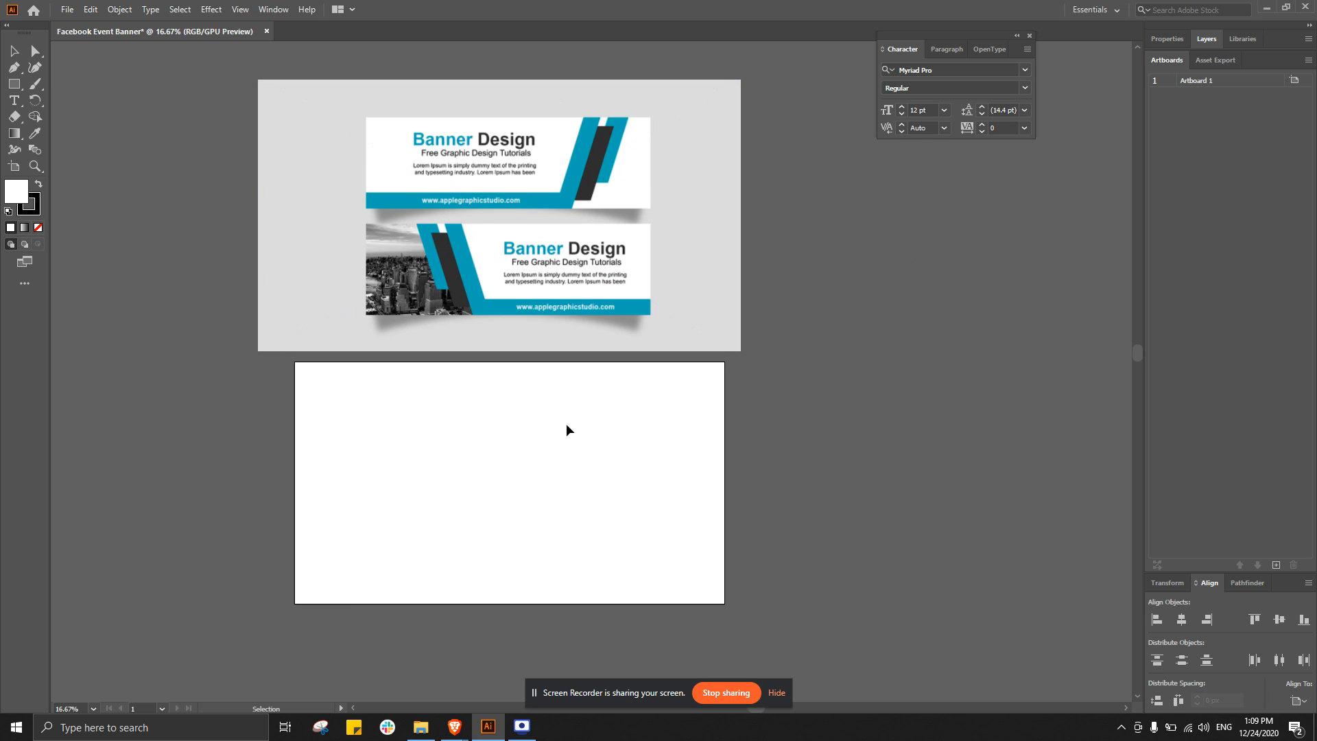
- Reposition the reference image just above the artboard, undoing a trial enlargement
click(12, 55)
click(444, 248)
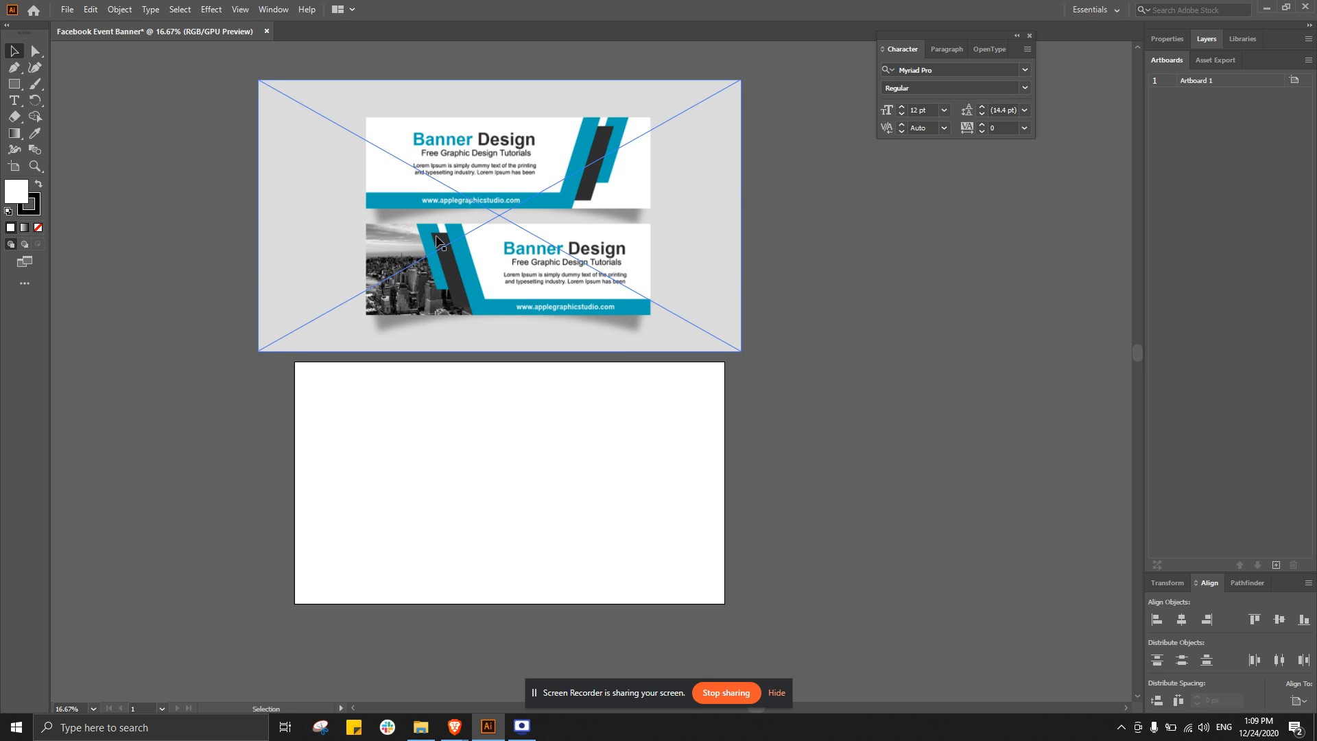
drag(532, 214, 609, 257)
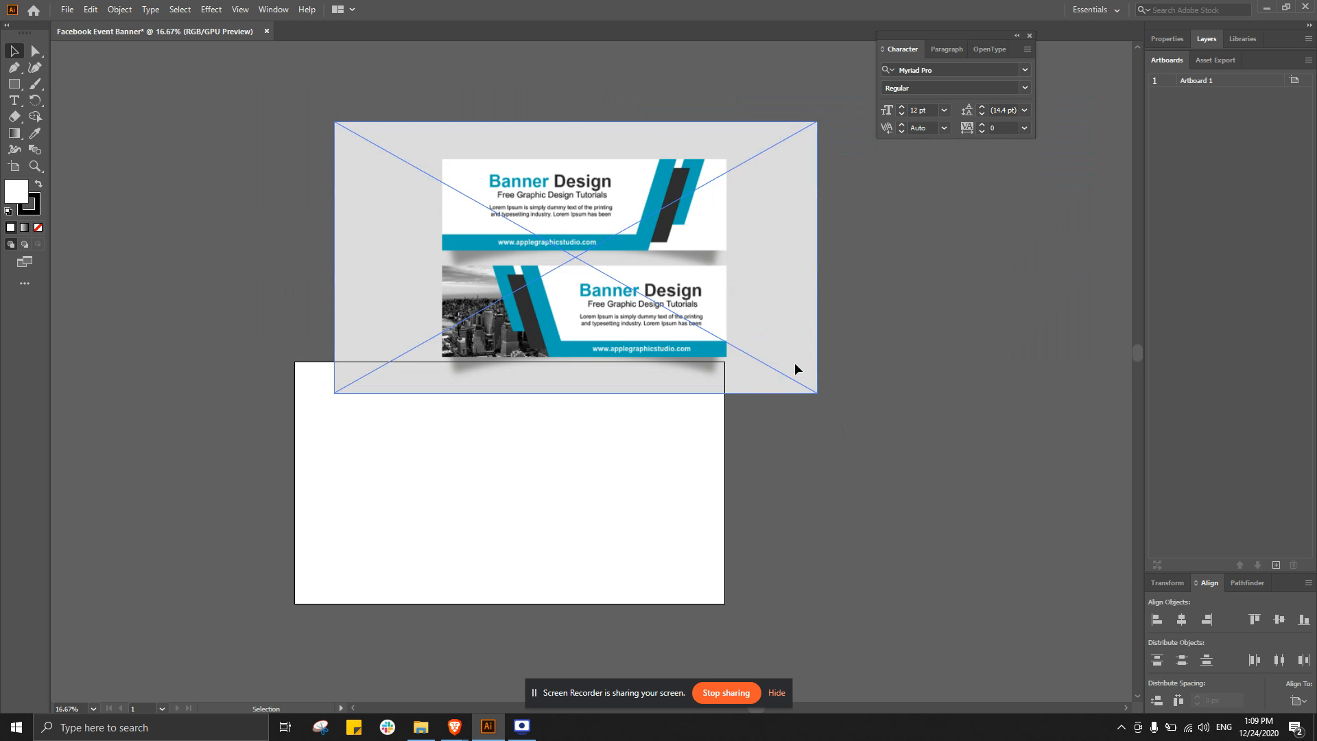
drag(816, 393, 913, 488)
key(ctrl+z)
drag(563, 231, 503, 190)
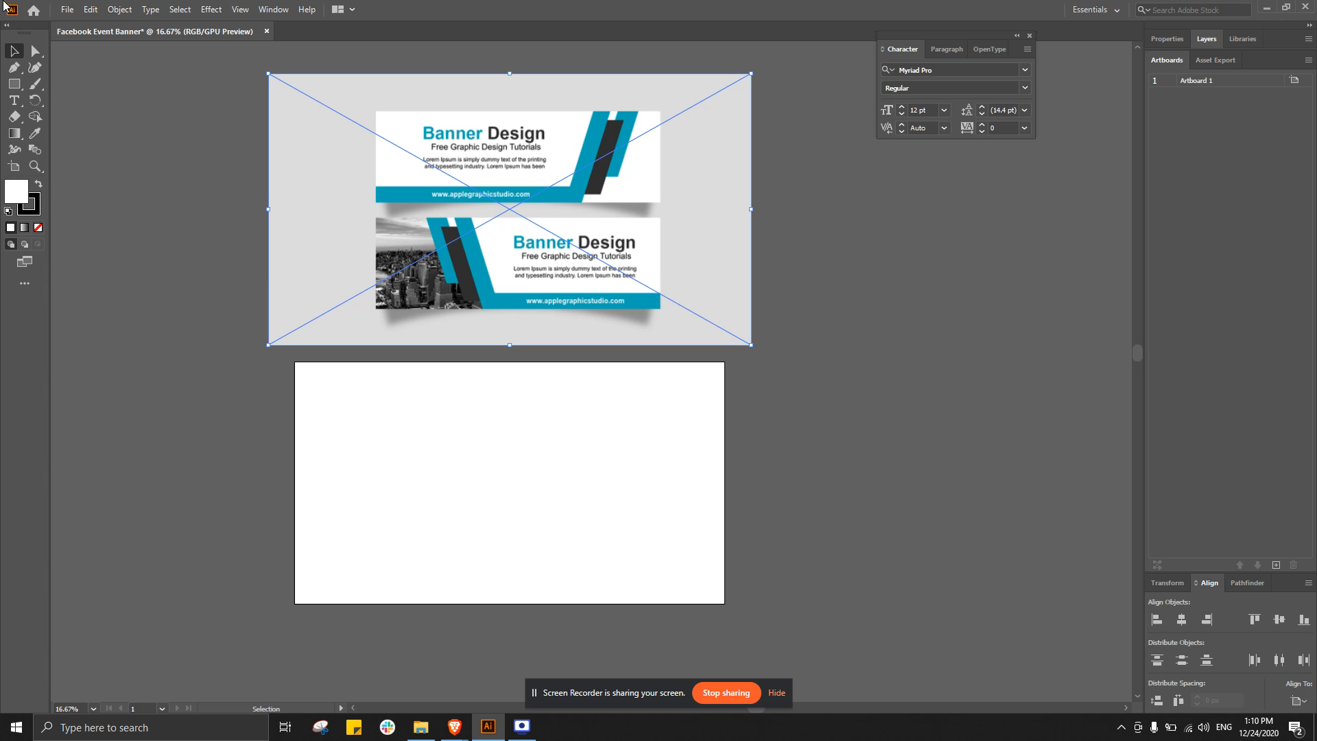
- Try drawing rectangles of several sizes on the blank artboard, undoing each one
click(18, 85)
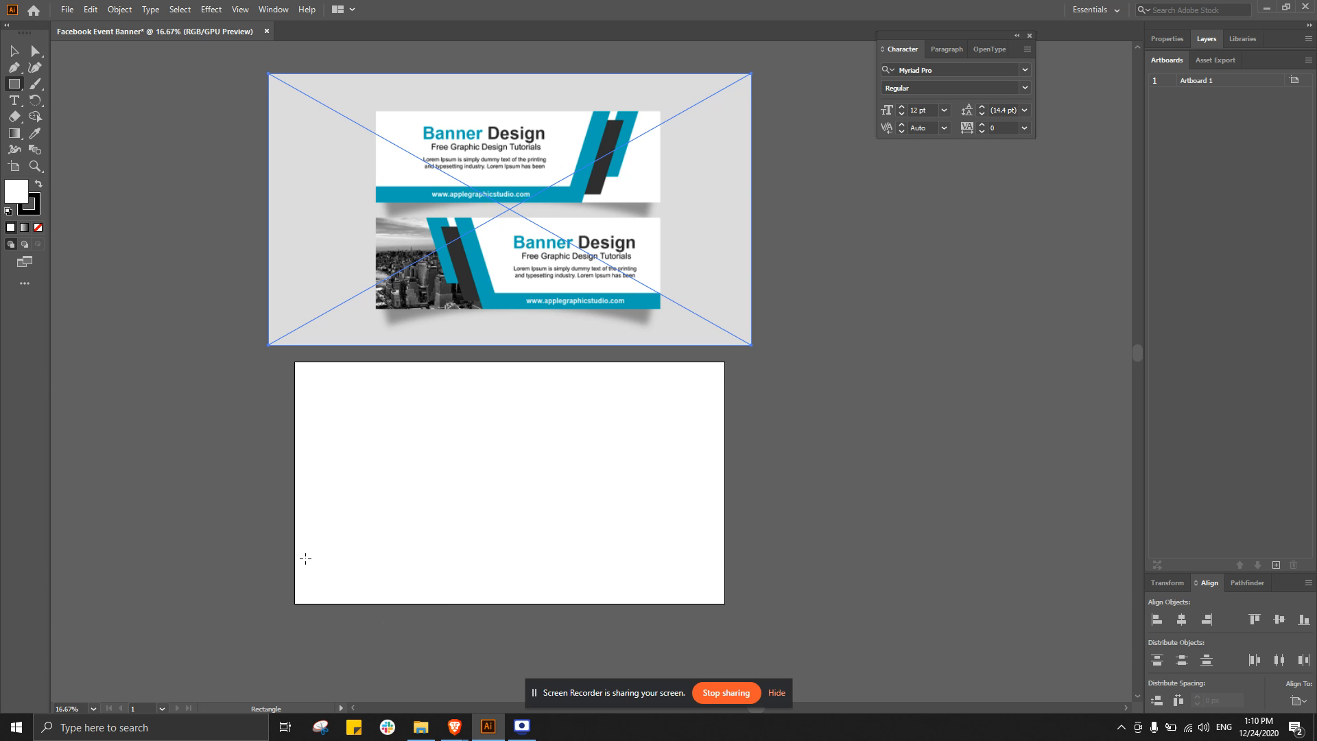
drag(321, 395, 734, 544)
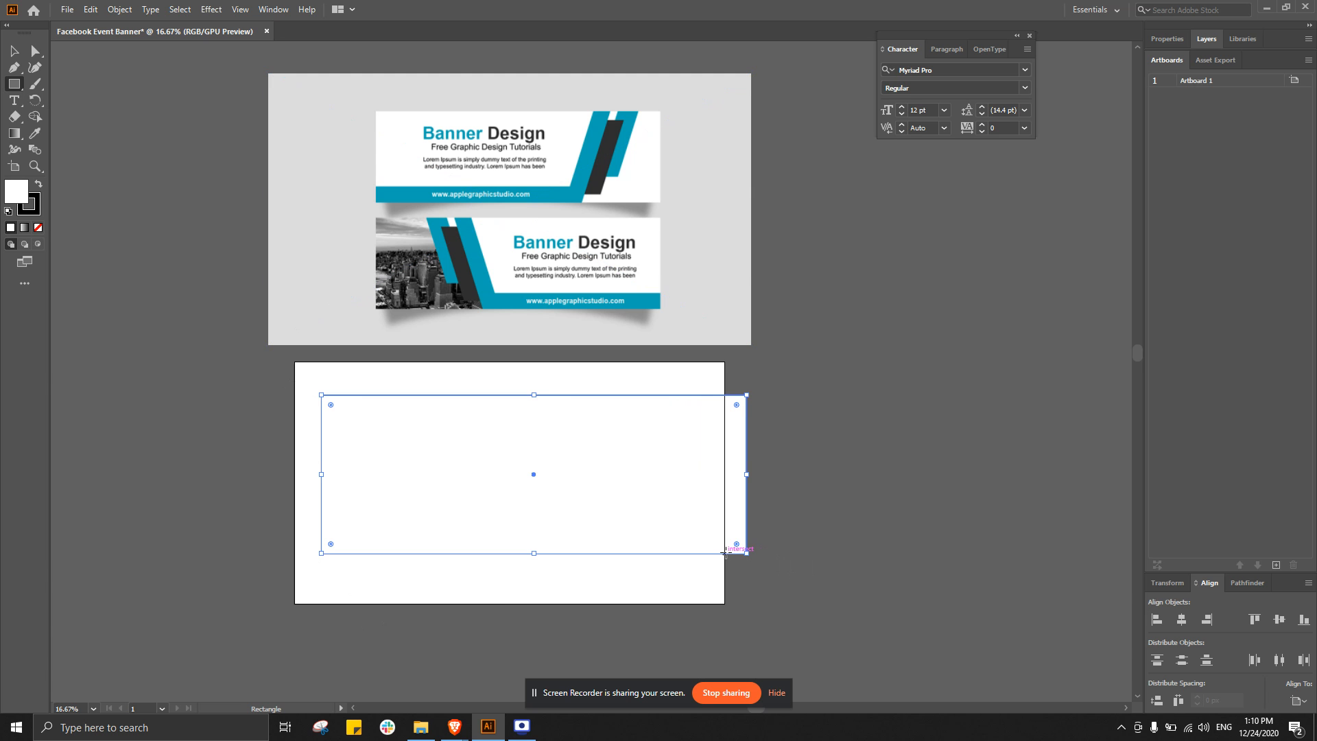
key(ctrl+z)
drag(368, 406, 533, 501)
key(ctrl+z)
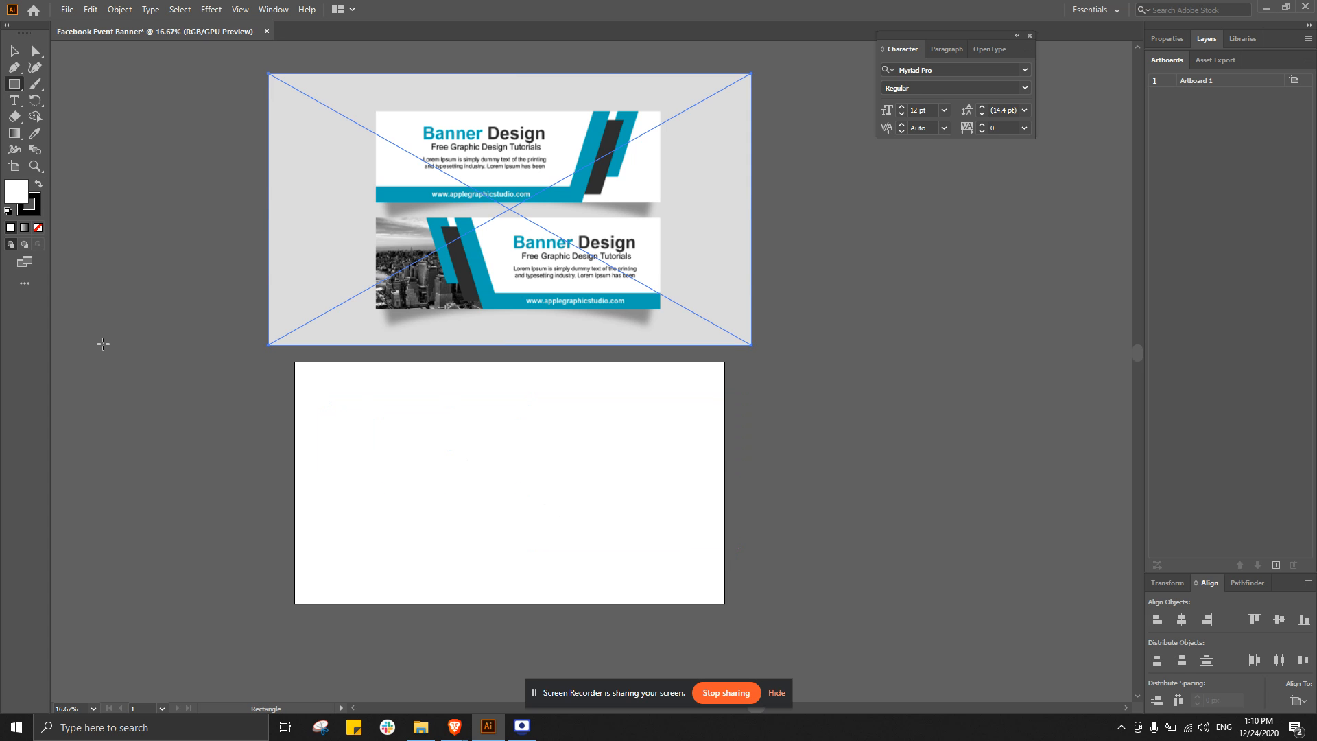
drag(329, 383, 703, 584)
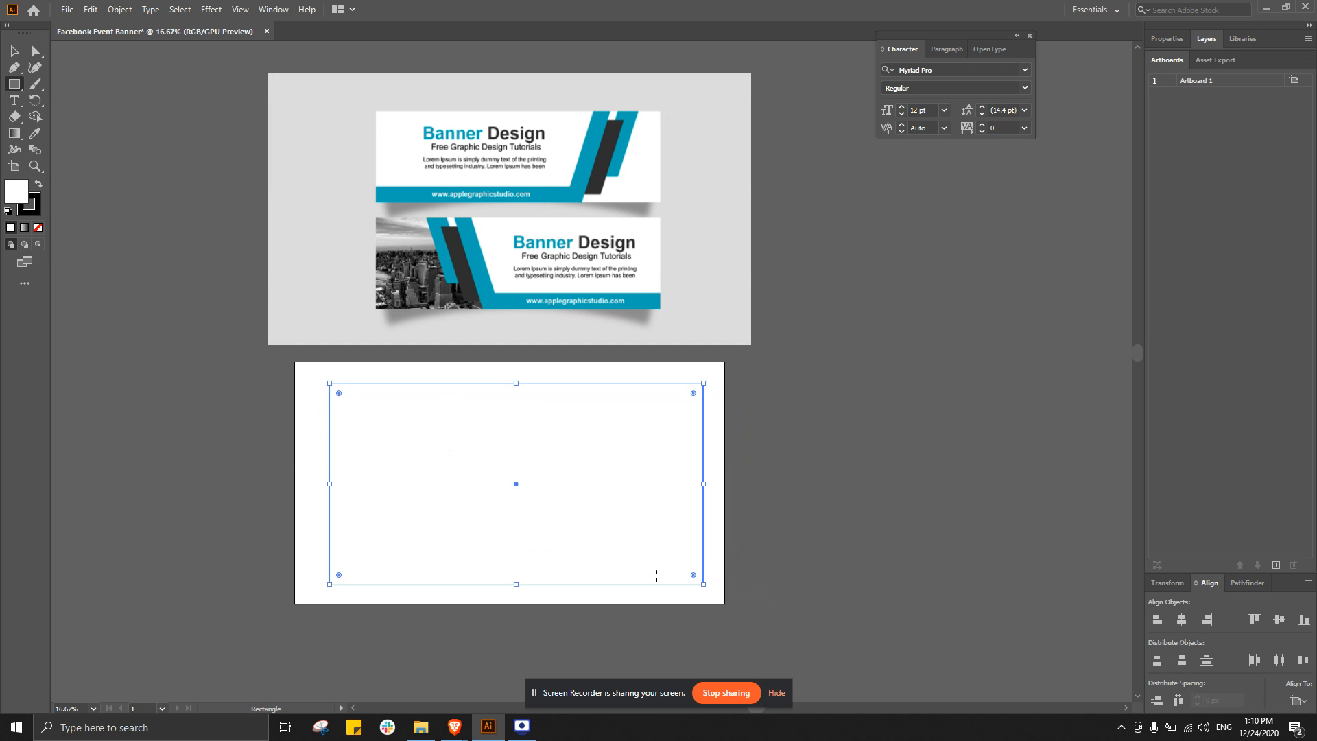
key(ctrl+z)
drag(360, 401, 583, 503)
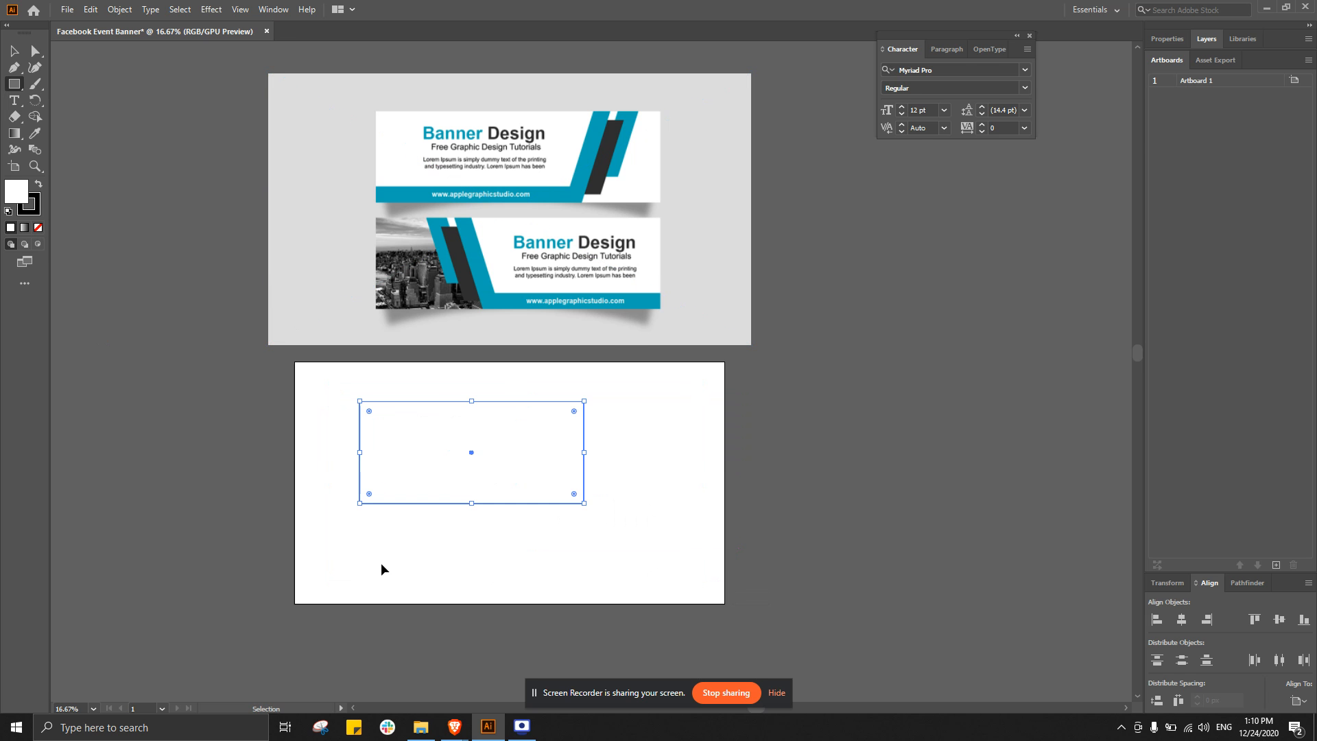
key(ctrl+z)
drag(352, 421, 625, 510)
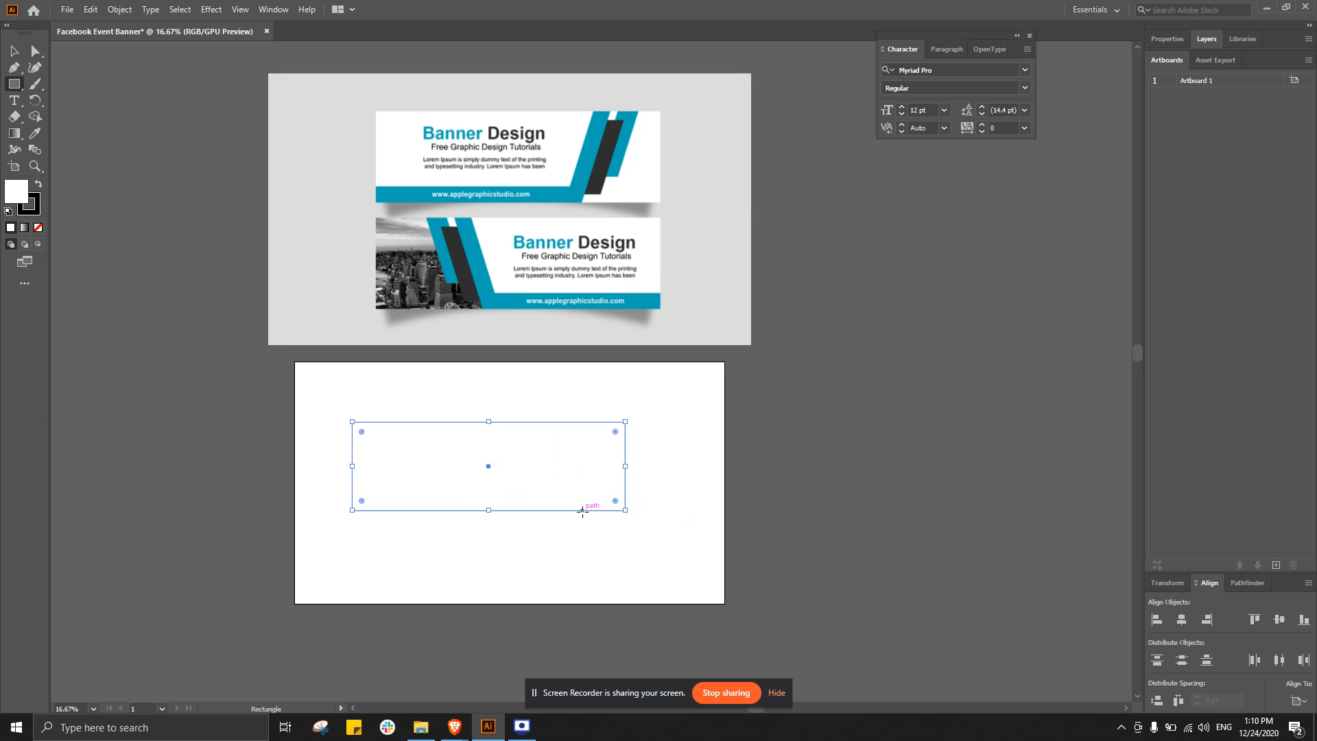
key(ctrl+z)
drag(357, 429, 614, 490)
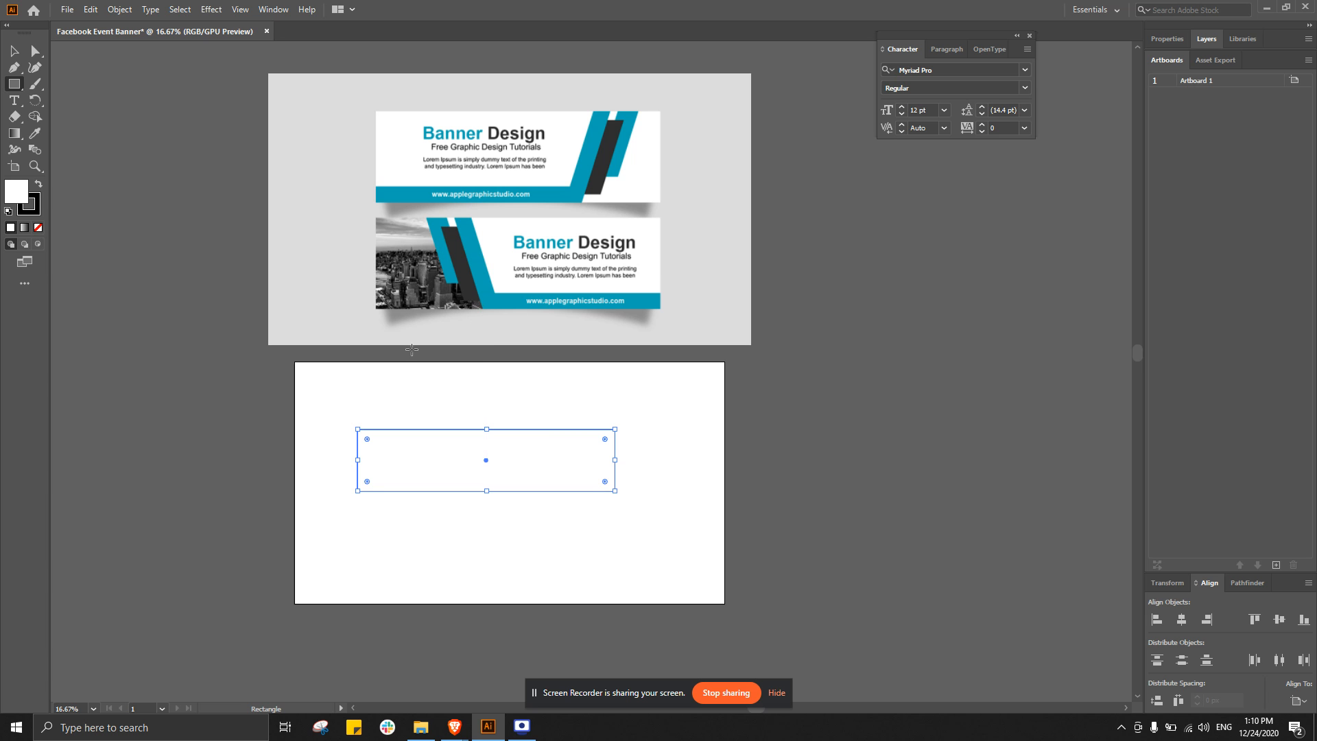
click(13, 50)
key(ctrl+z)
- Draw a long, narrow horizontal rectangle across the lower middle of the artboard
click(14, 84)
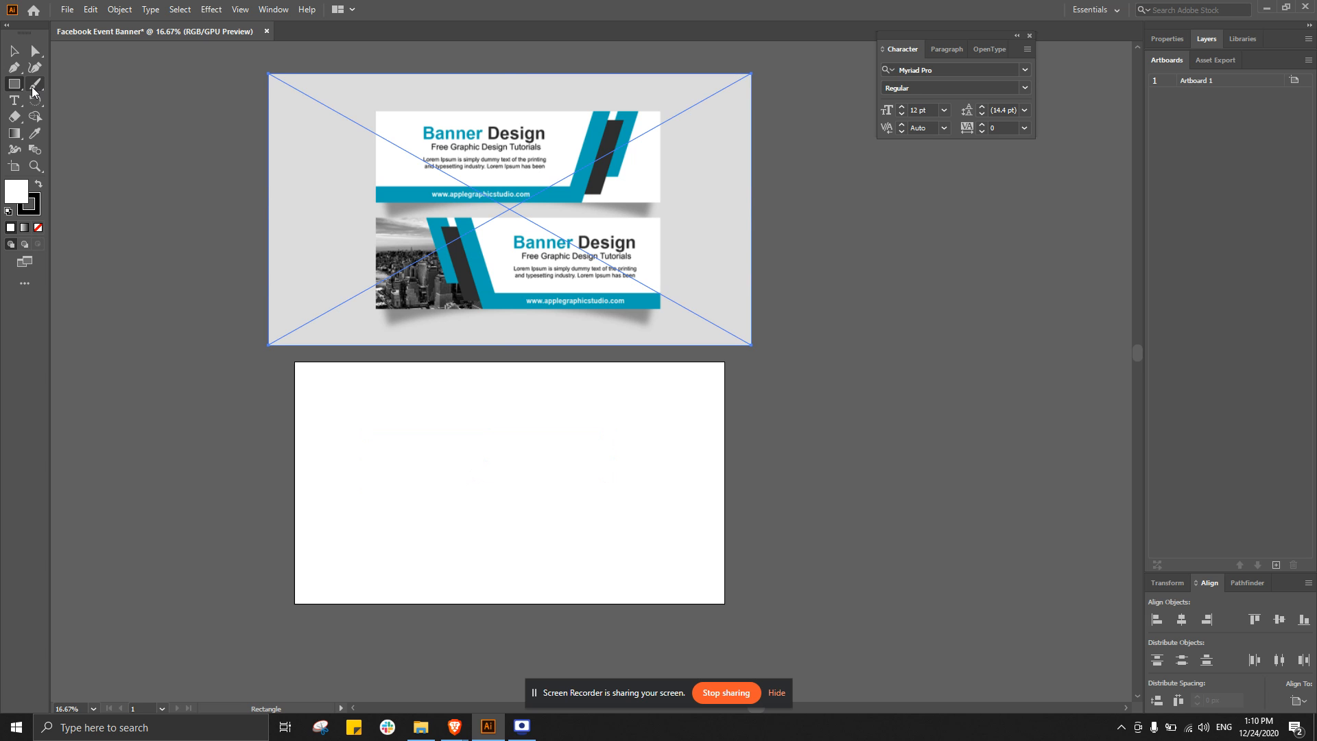
drag(361, 486, 671, 532)
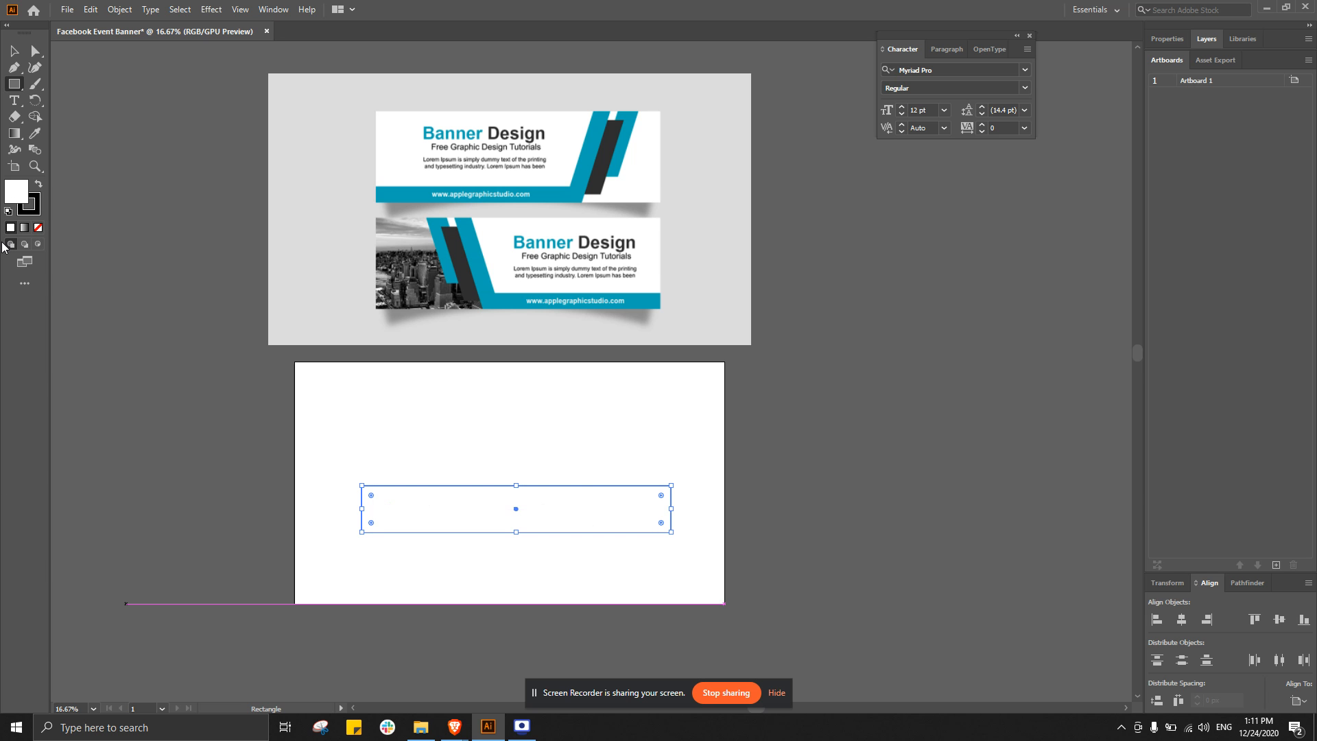
- Try filling the rectangle with a light blue mixed by eye in the Color Picker, and undo it
double_click(12, 199)
drag(587, 164, 967, 193)
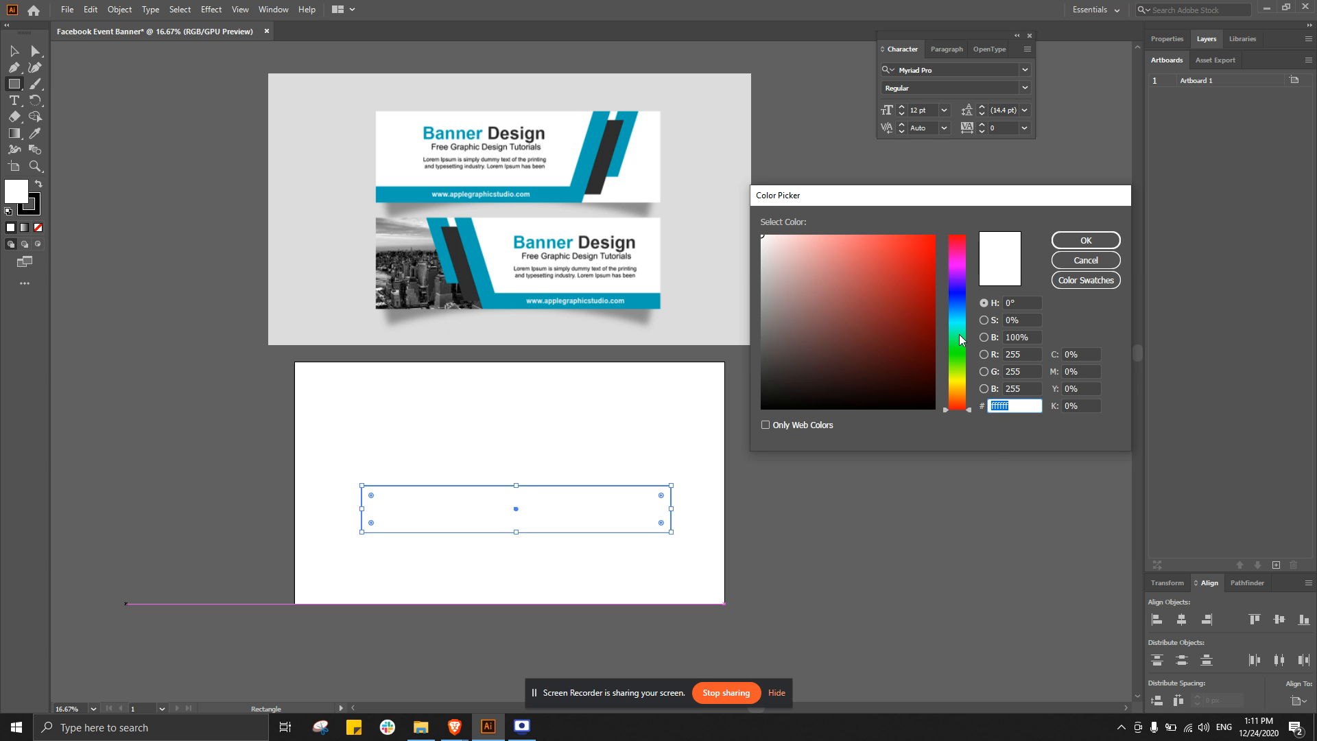
drag(961, 339, 960, 311)
mouse_move(869, 291)
mouse_down()
mouse_move(878, 269)
mouse_move(886, 290)
mouse_move(874, 293)
mouse_up()
mouse_move(956, 308)
mouse_down()
mouse_move(961, 321)
mouse_move(885, 283)
mouse_move(904, 288)
mouse_move(893, 265)
mouse_up()
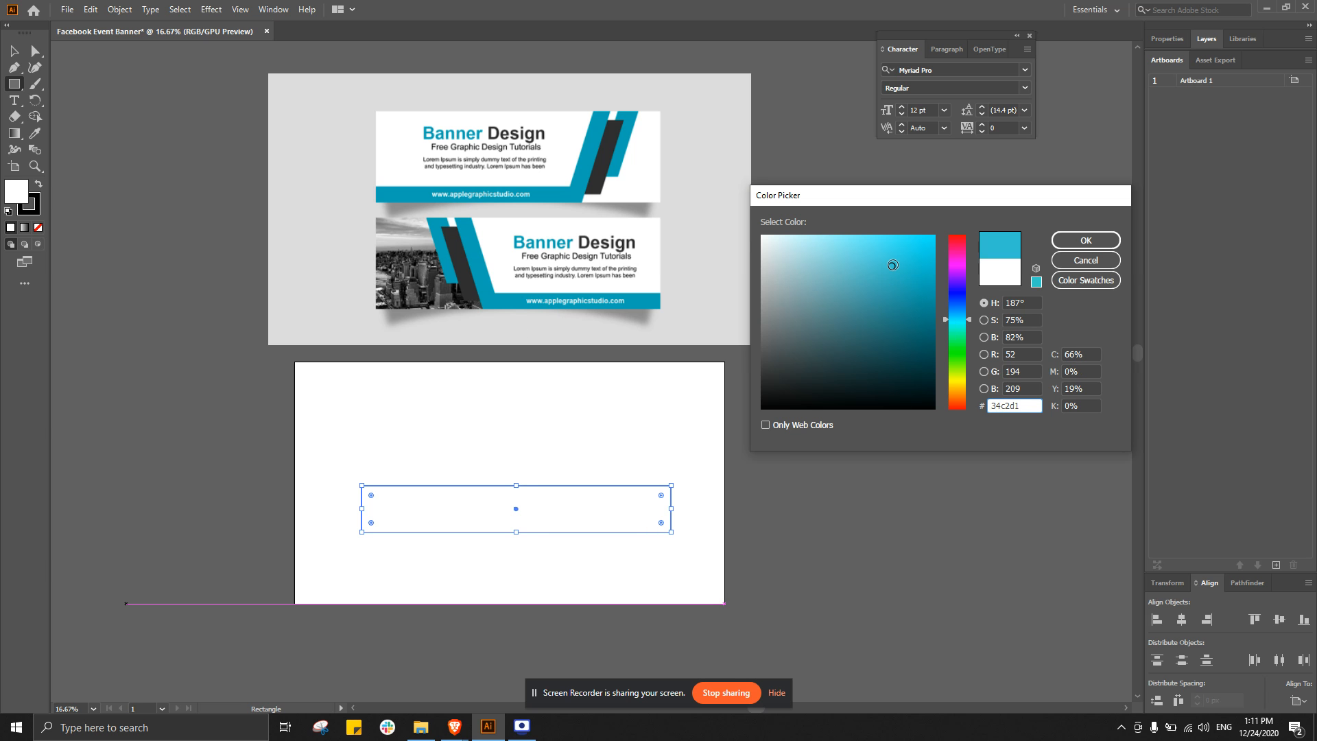
click(1086, 240)
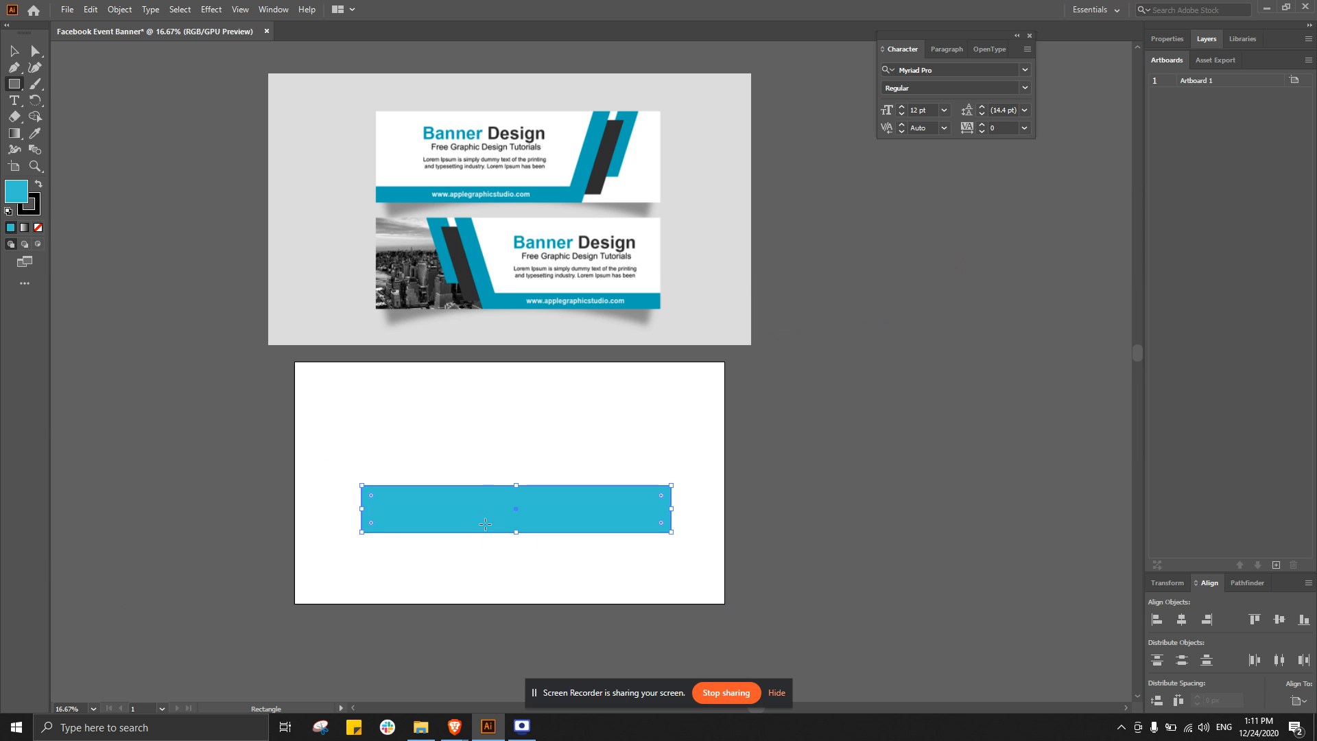
click(14, 50)
click(655, 446)
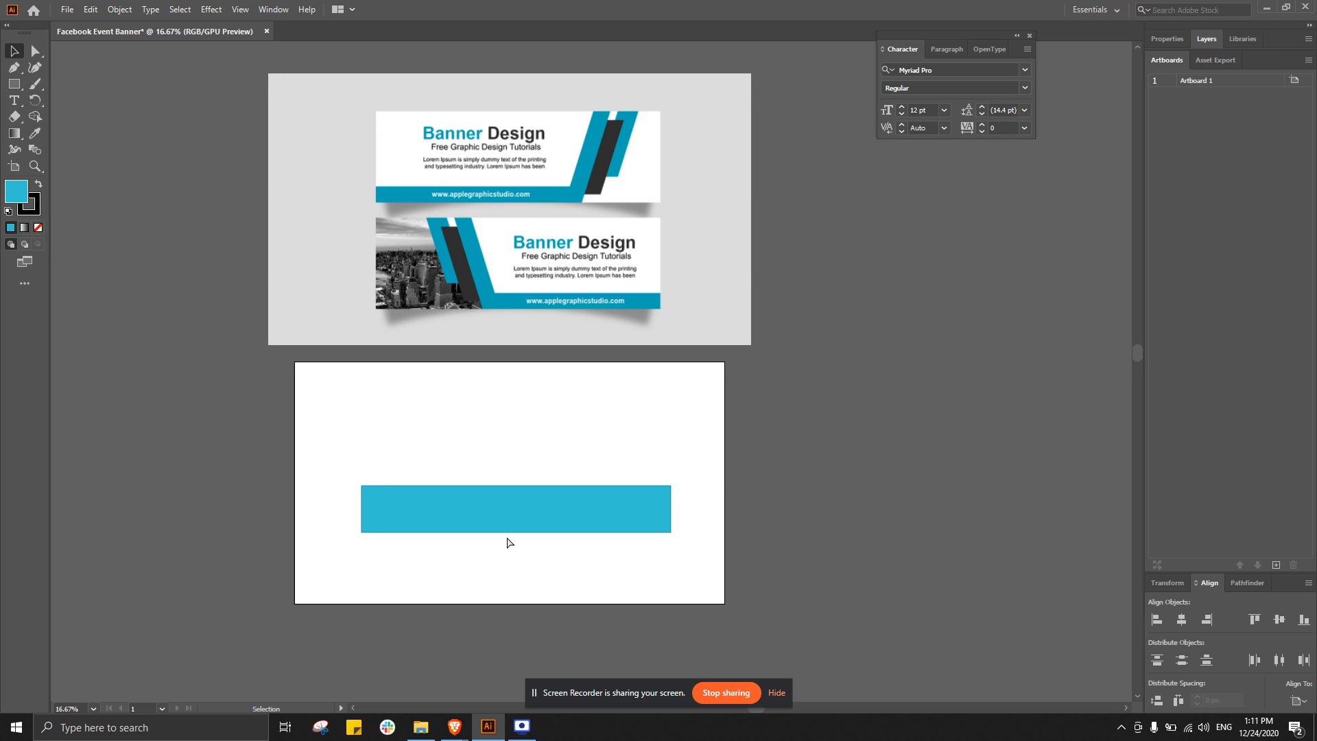
key(ctrl+z)
- Fill the rectangle with the teal of the reference image's lower website strip, sampled with the Eyedropper
click(583, 601)
click(579, 532)
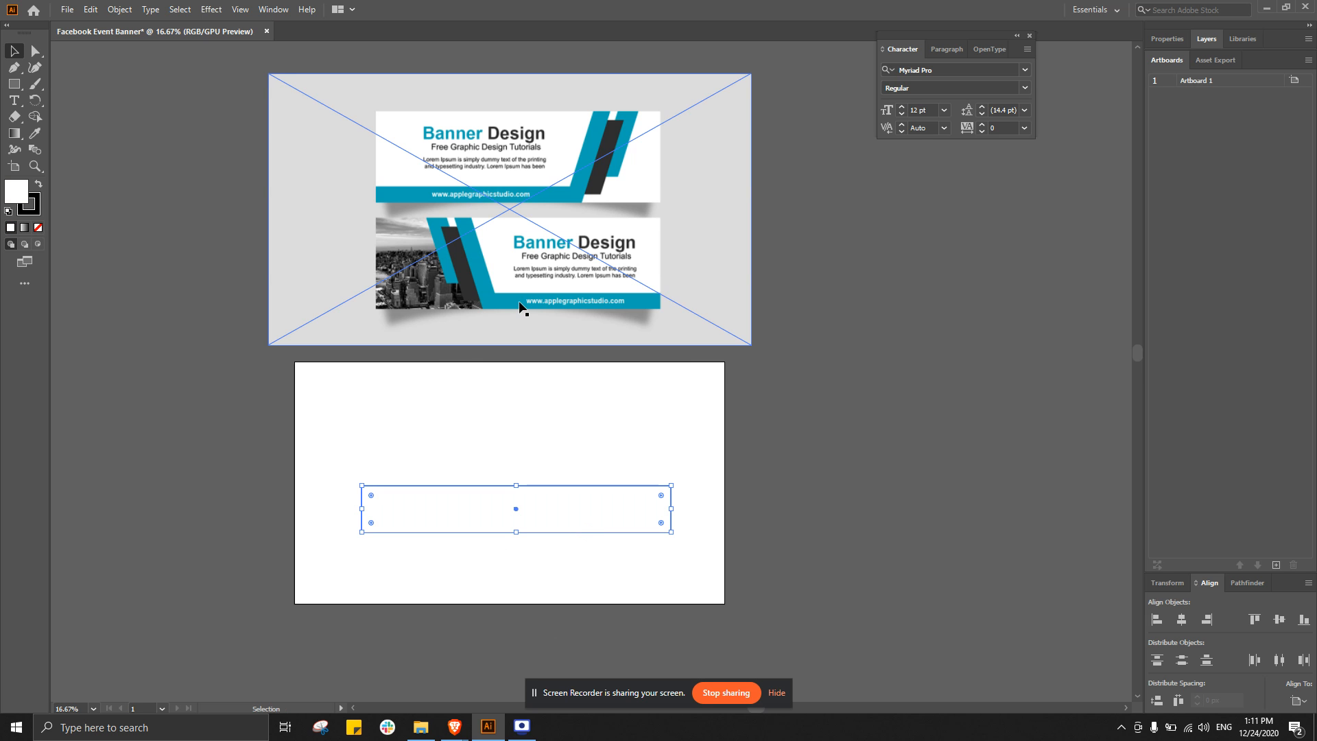
click(35, 134)
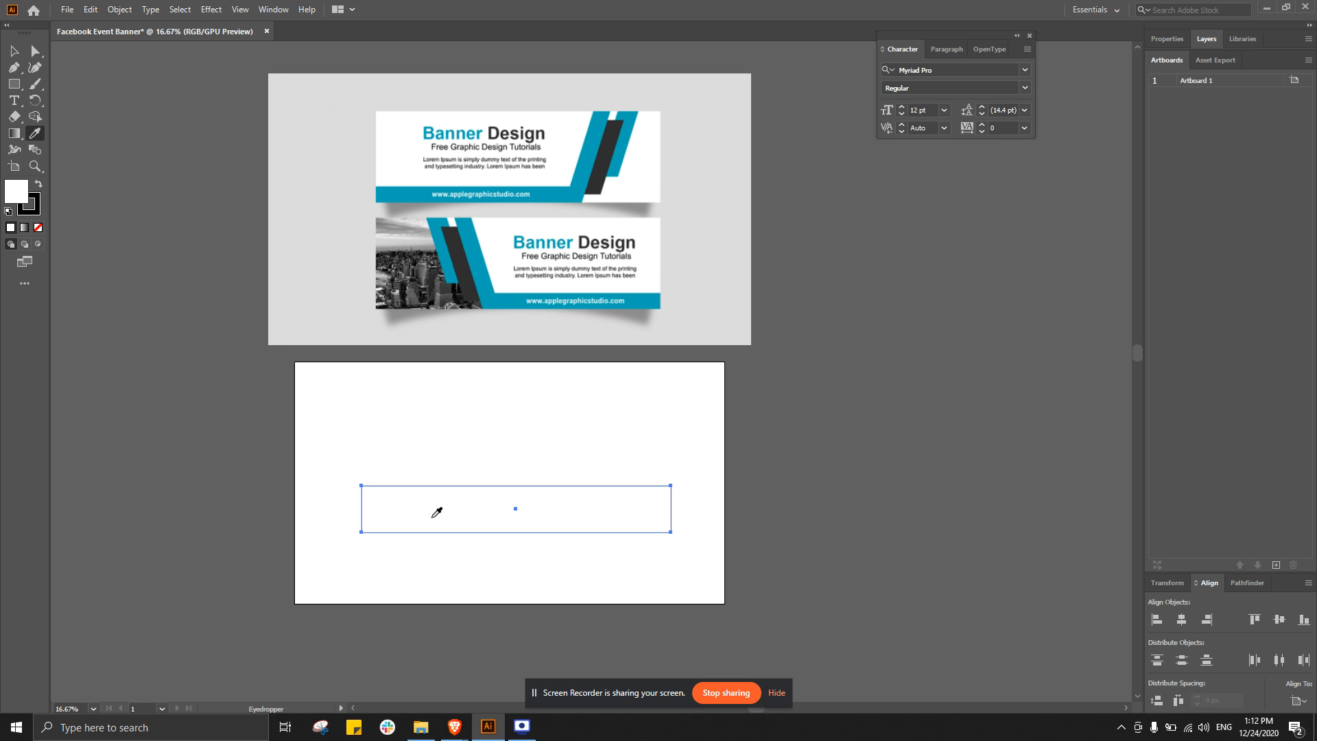
click(512, 294)
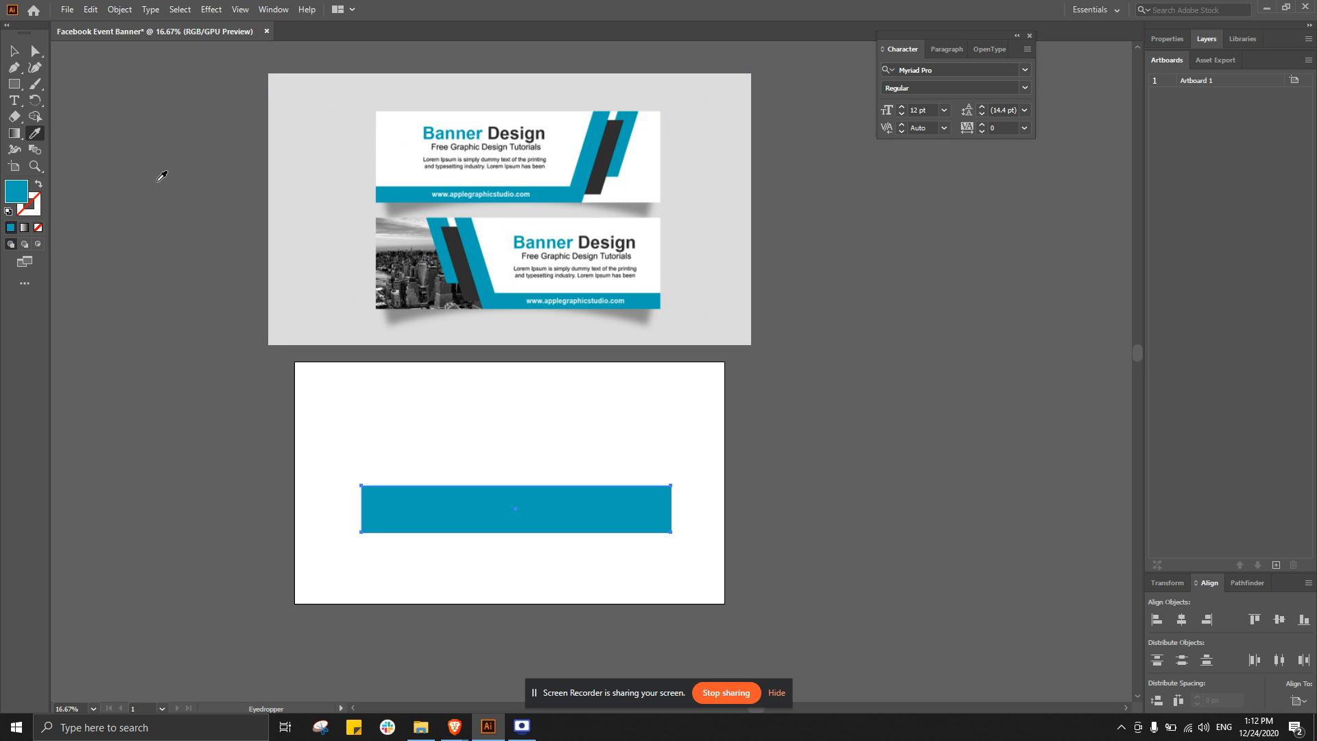
click(219, 170)
click(472, 538)
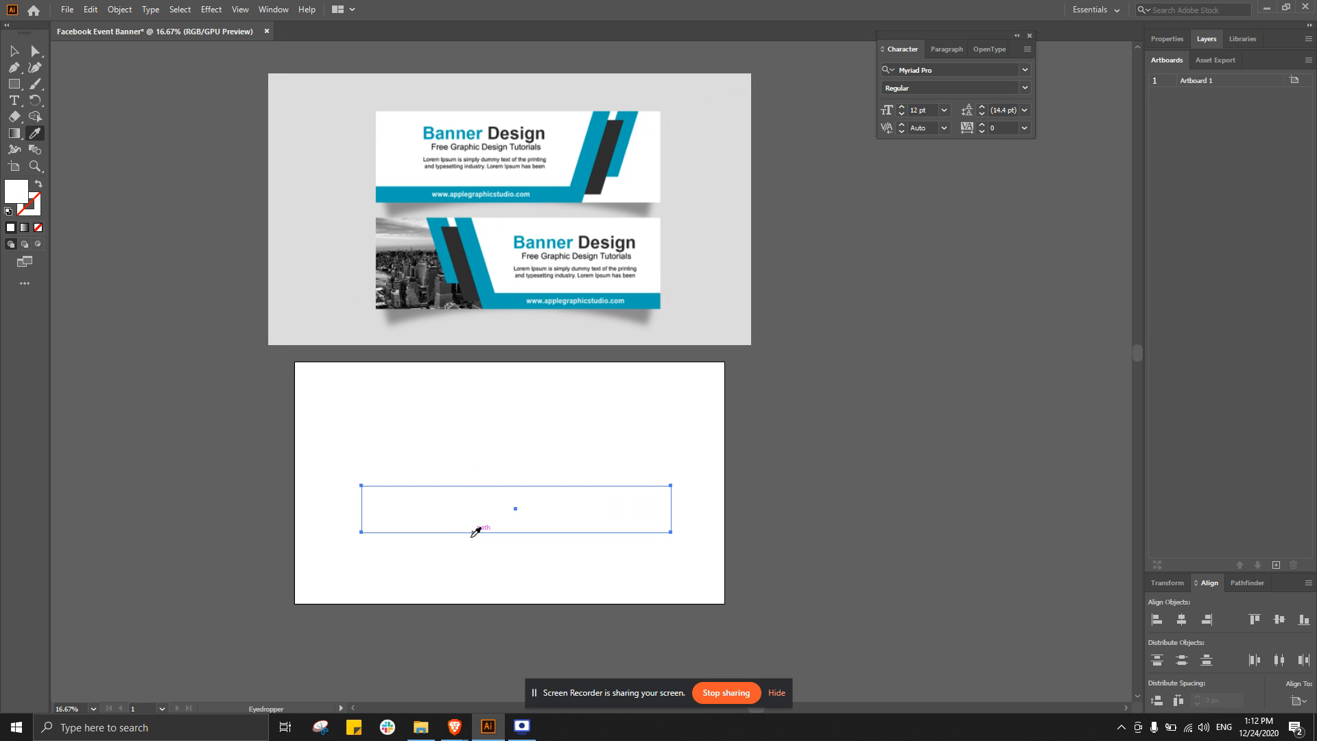
click(501, 294)
- Make the teal rectangle thinner by lowering its upper edge, and deselect it
key(v)
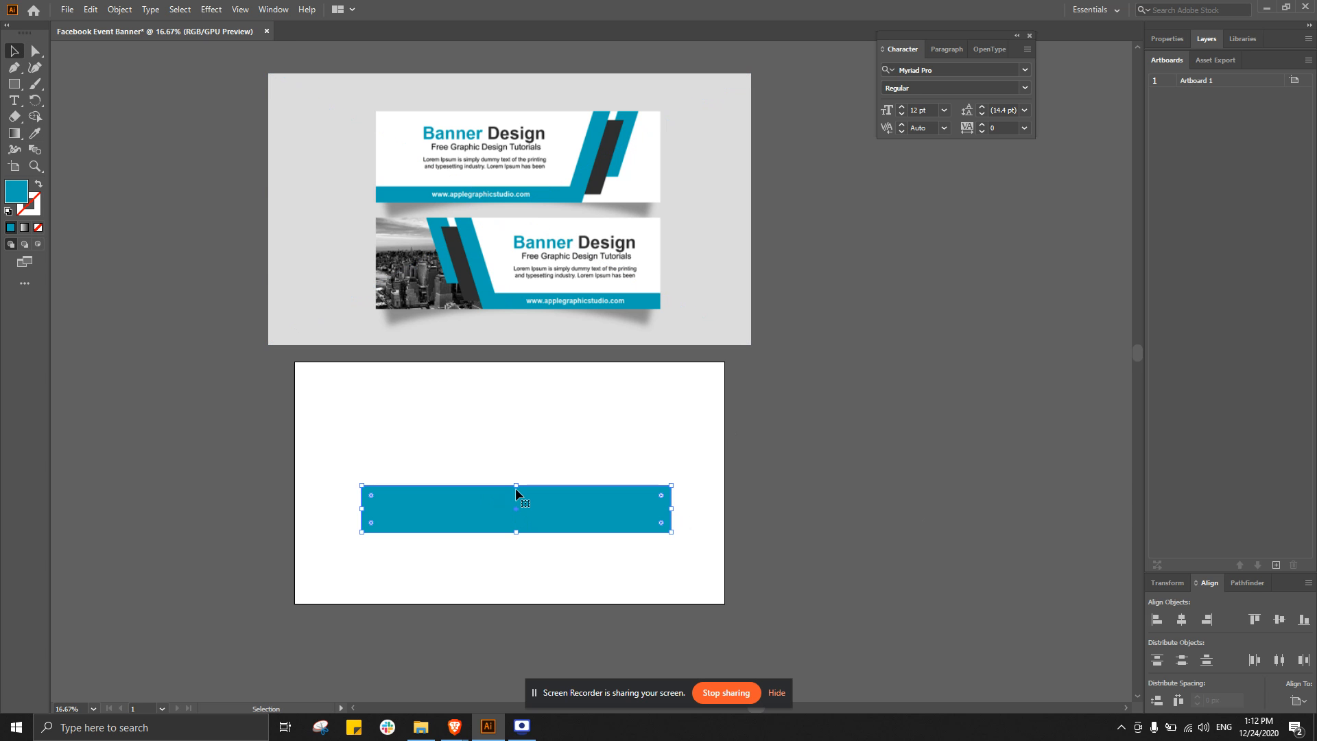
drag(516, 485, 517, 500)
click(903, 586)
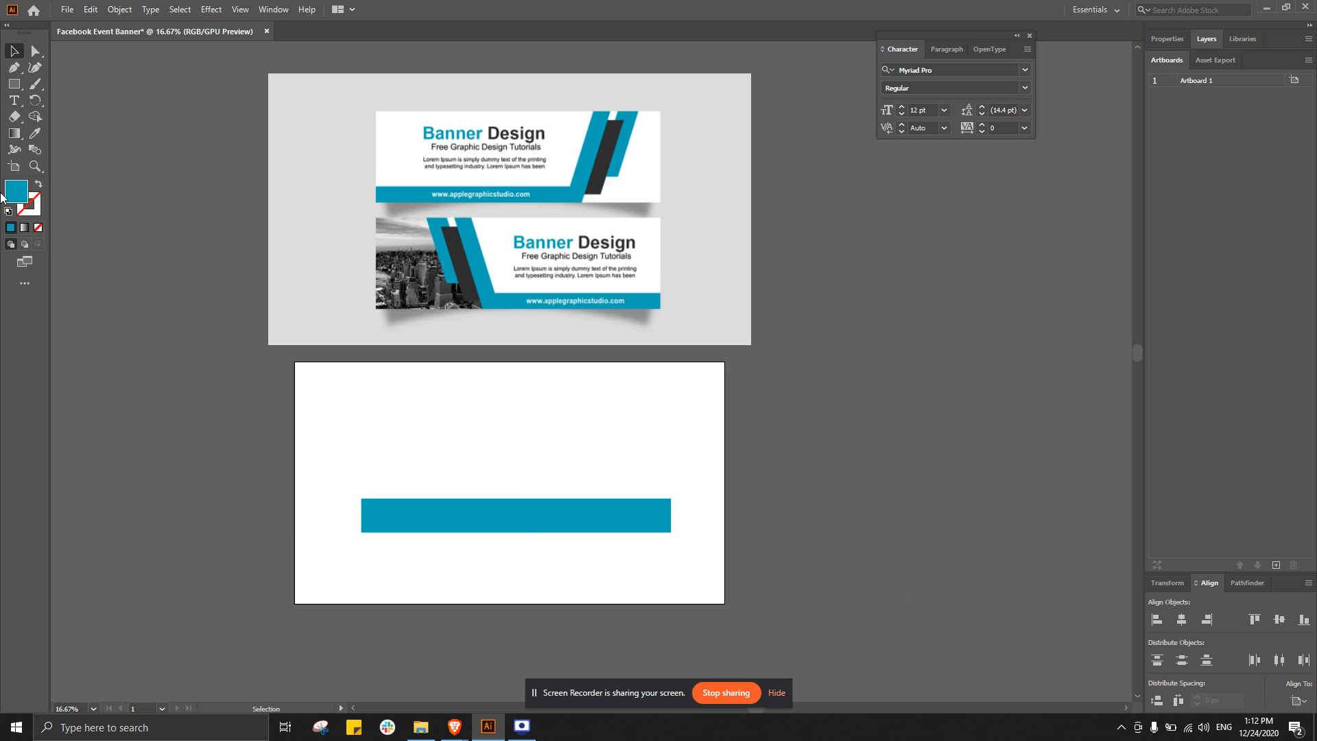
- Try resizing the teal rectangle from its lower-left corner and undo the change
click(519, 516)
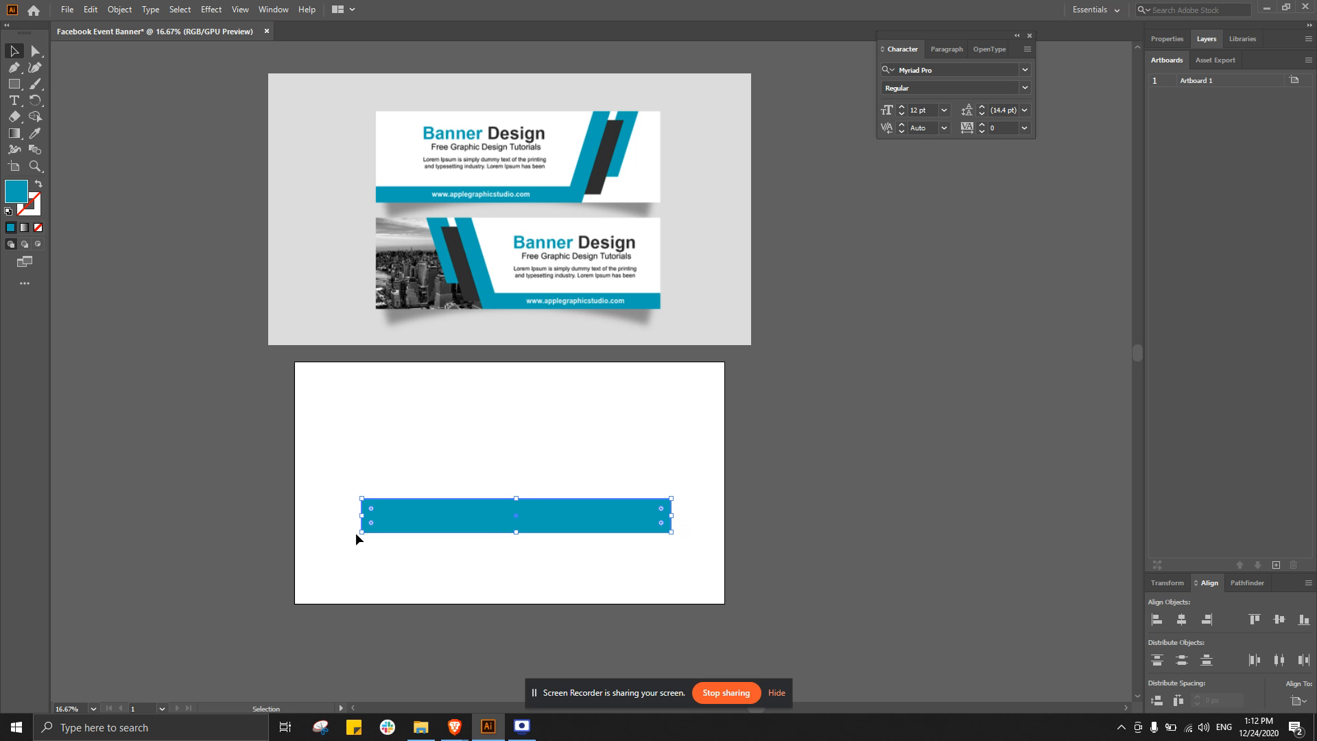
drag(367, 535, 332, 567)
key(ctrl+z)
key(ctrl+z)
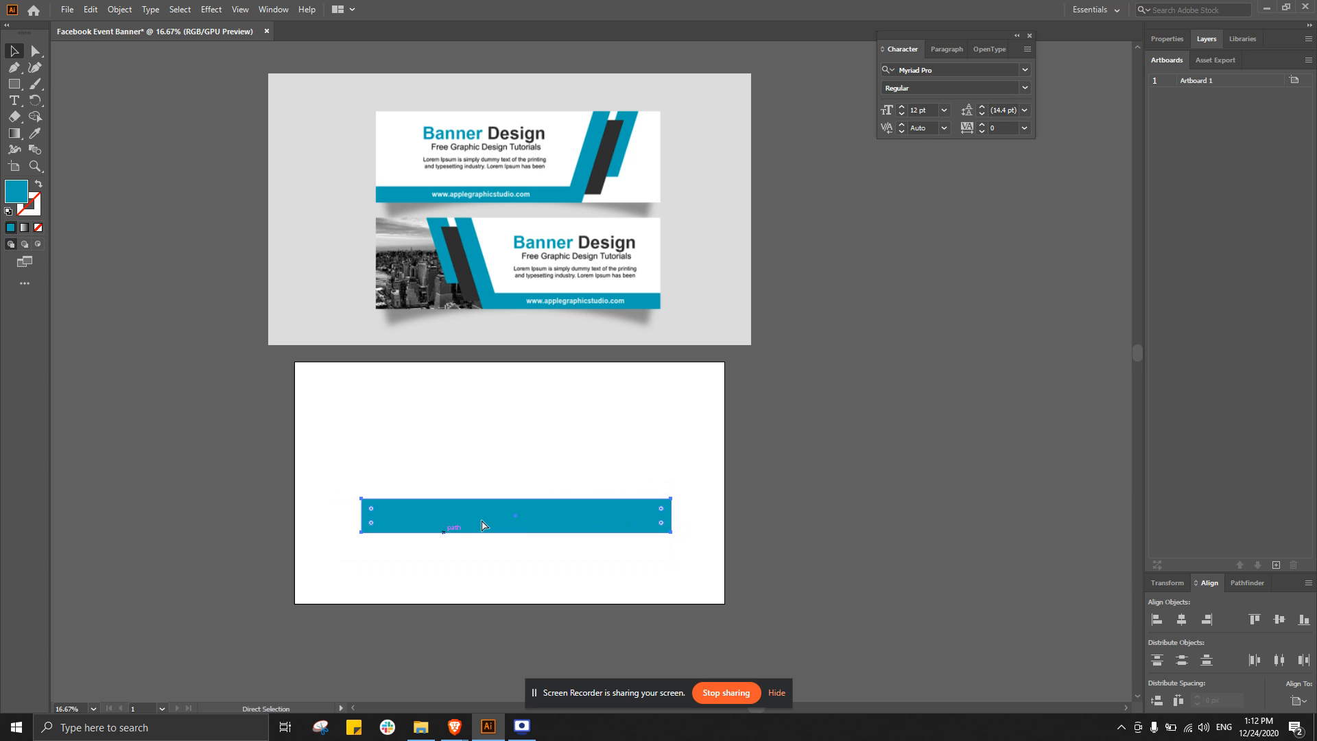
- Enlarge the teal rectangle slightly upward and to the right, and place it in the artboard's lower-right corner
mouse_move(518, 500)
mouse_down()
mouse_move(521, 513)
mouse_move(520, 494)
mouse_up()
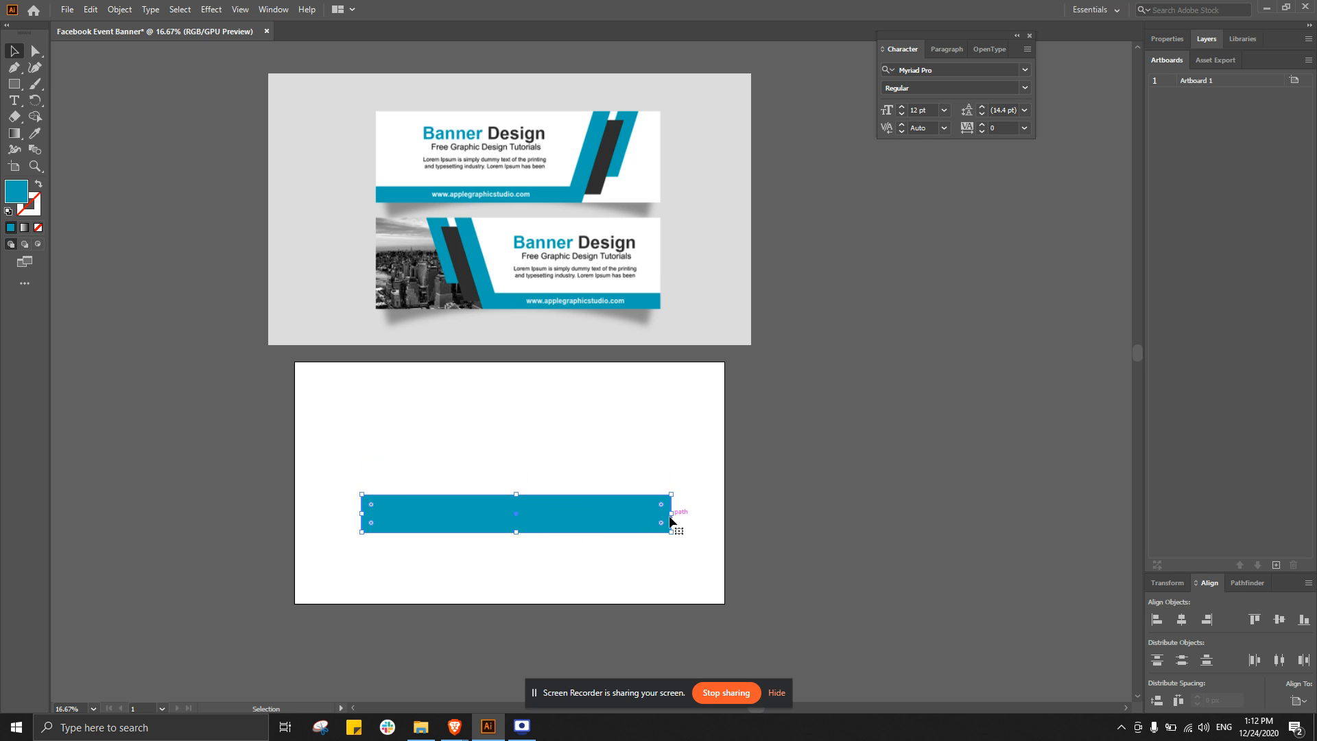
drag(671, 516, 724, 521)
drag(601, 511, 597, 572)
drag(599, 578, 564, 577)
click(883, 538)
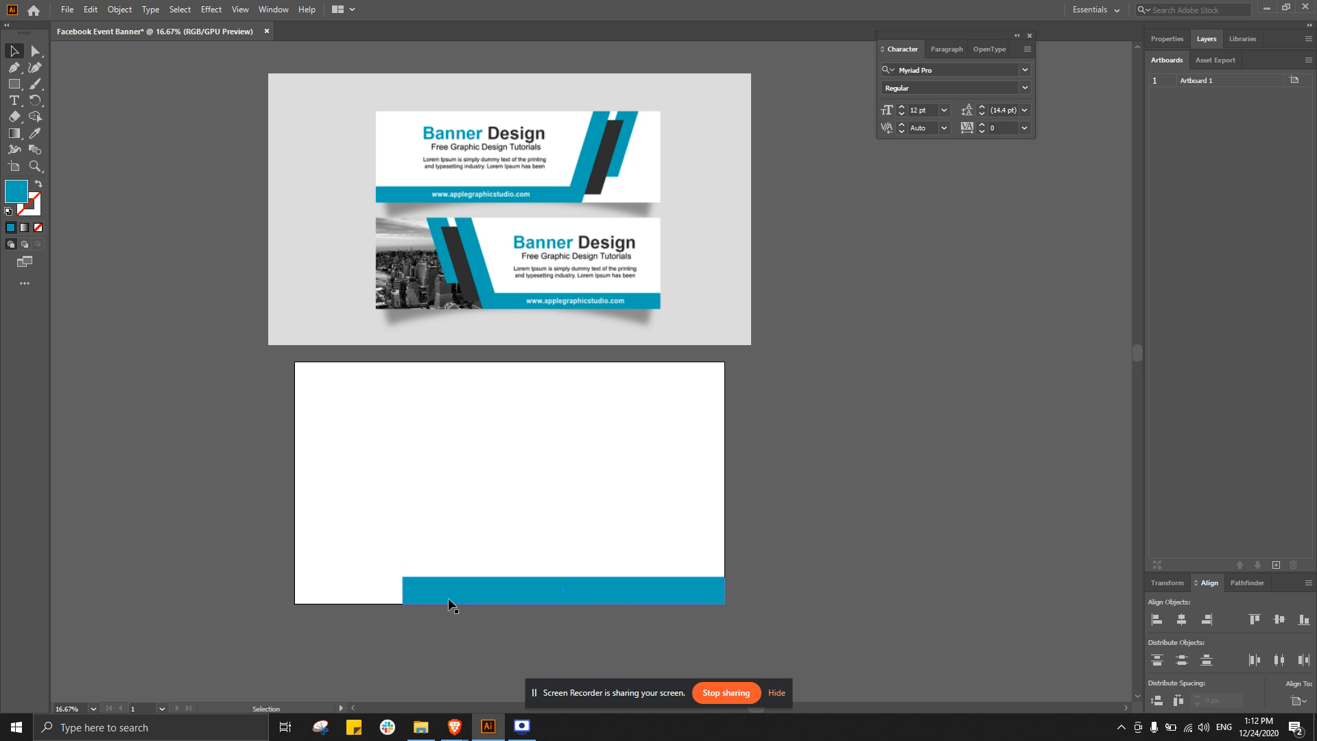
- Shorten the teal bottom strip from its left end, and deselect it
click(425, 594)
drag(403, 590, 452, 592)
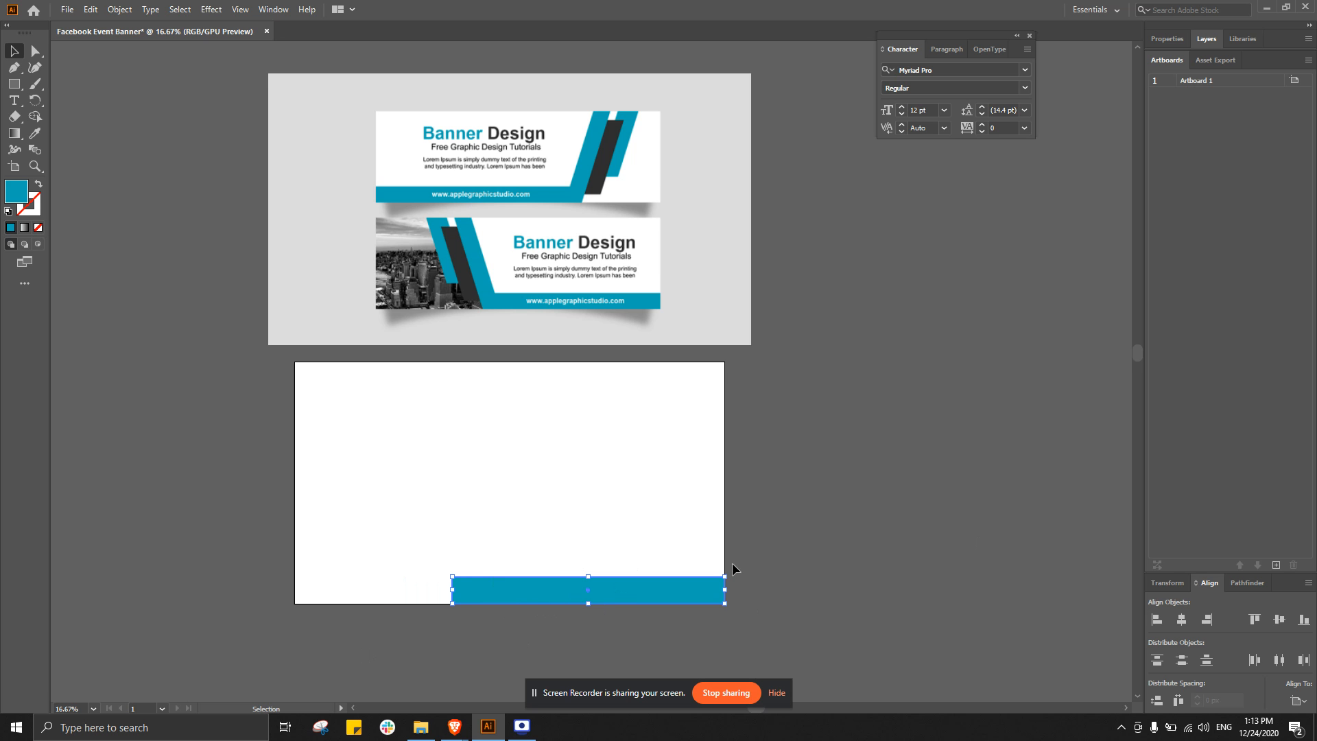
click(797, 567)
click(594, 584)
right_click(592, 589)
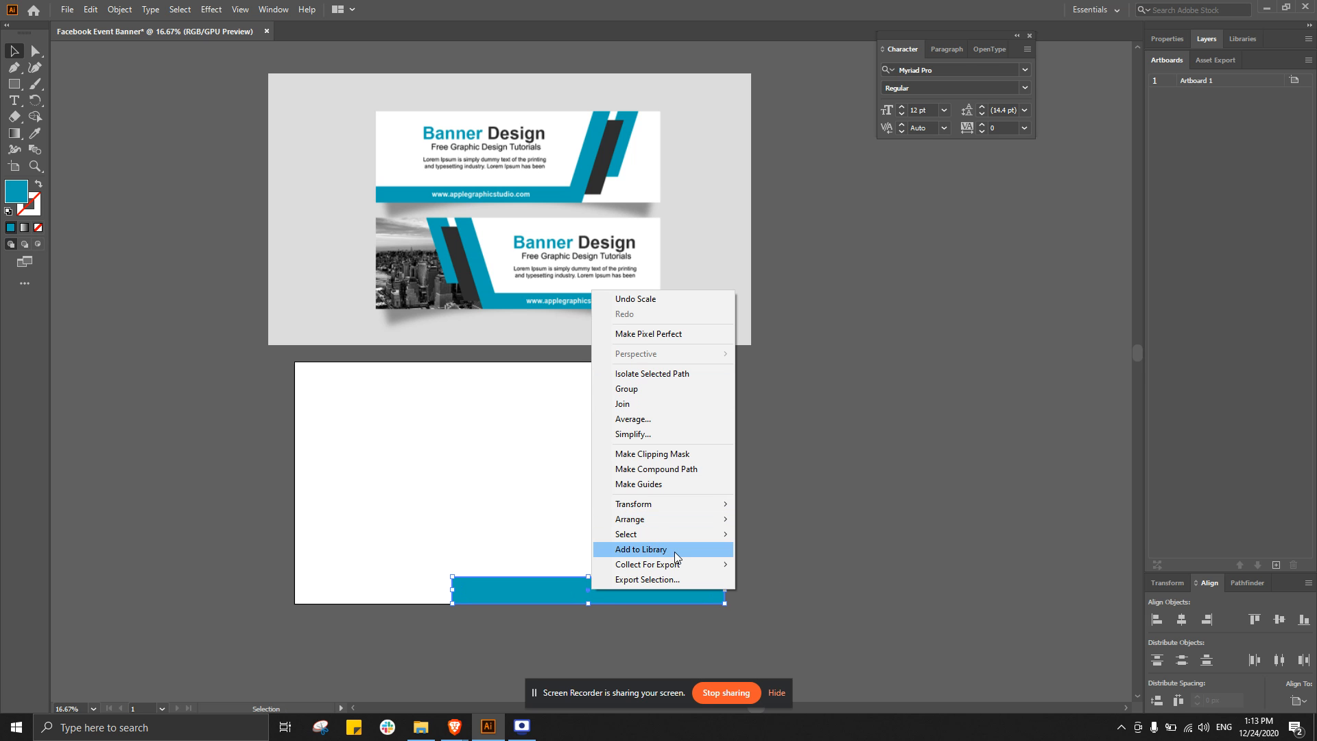
click(763, 555)
- Duplicate the teal bottom strip and place the copy near the middle of the artboard
click(608, 587)
key(a)
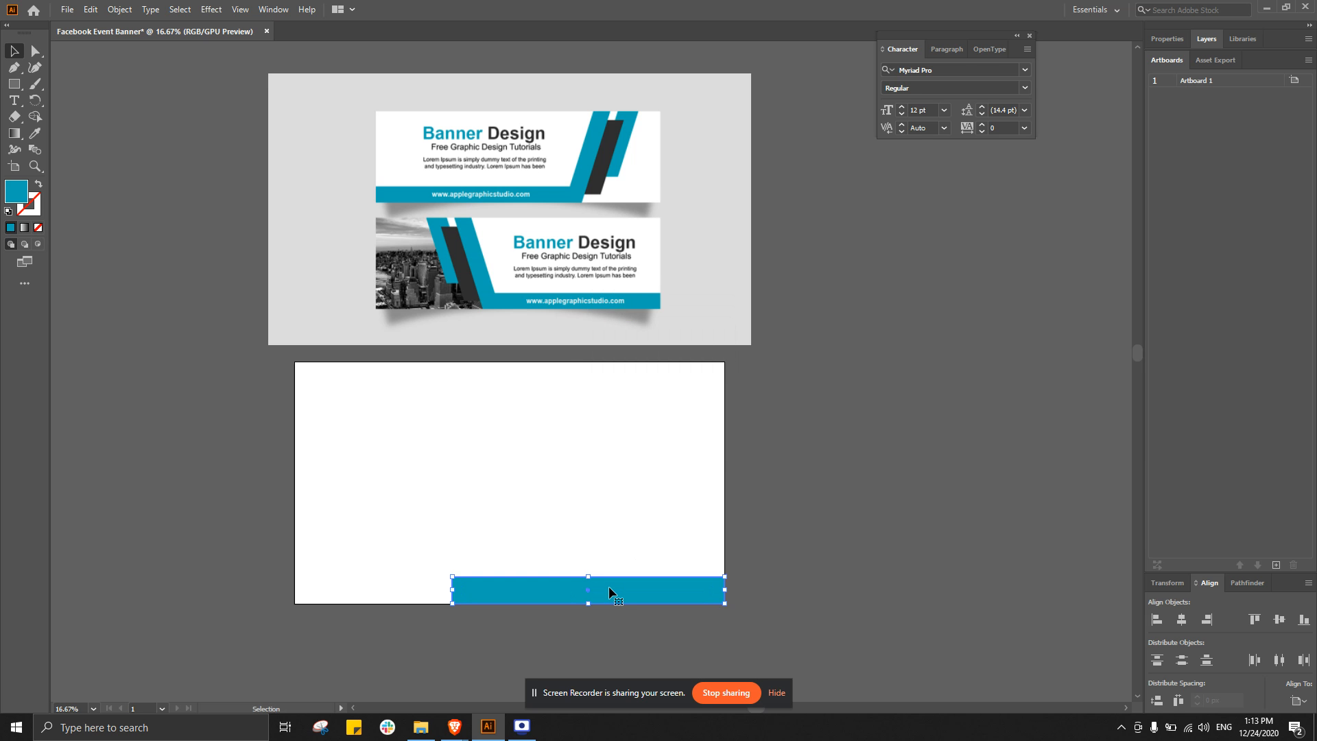
key(v)
key(ctrl+c)
key(ctrl+v)
drag(555, 379, 483, 479)
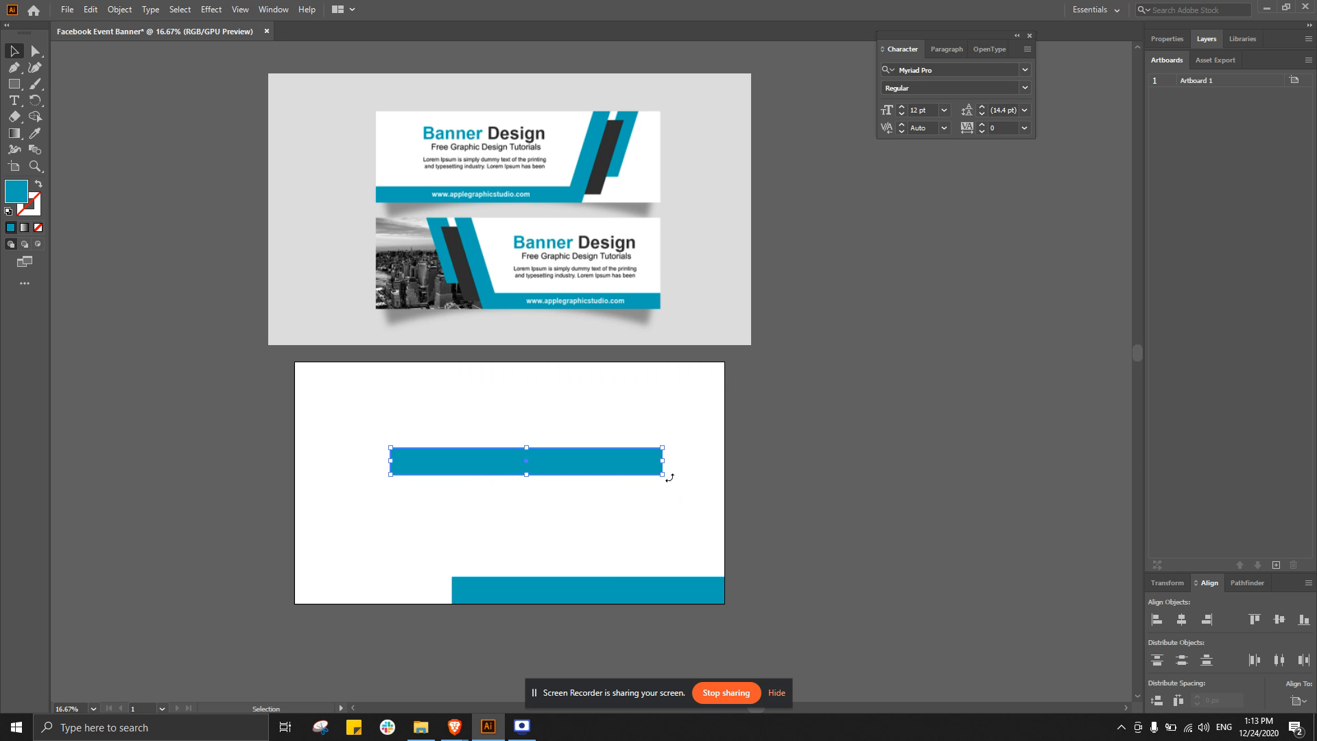
- Rotate the copied strip by 90° so it stands vertically
click(120, 10)
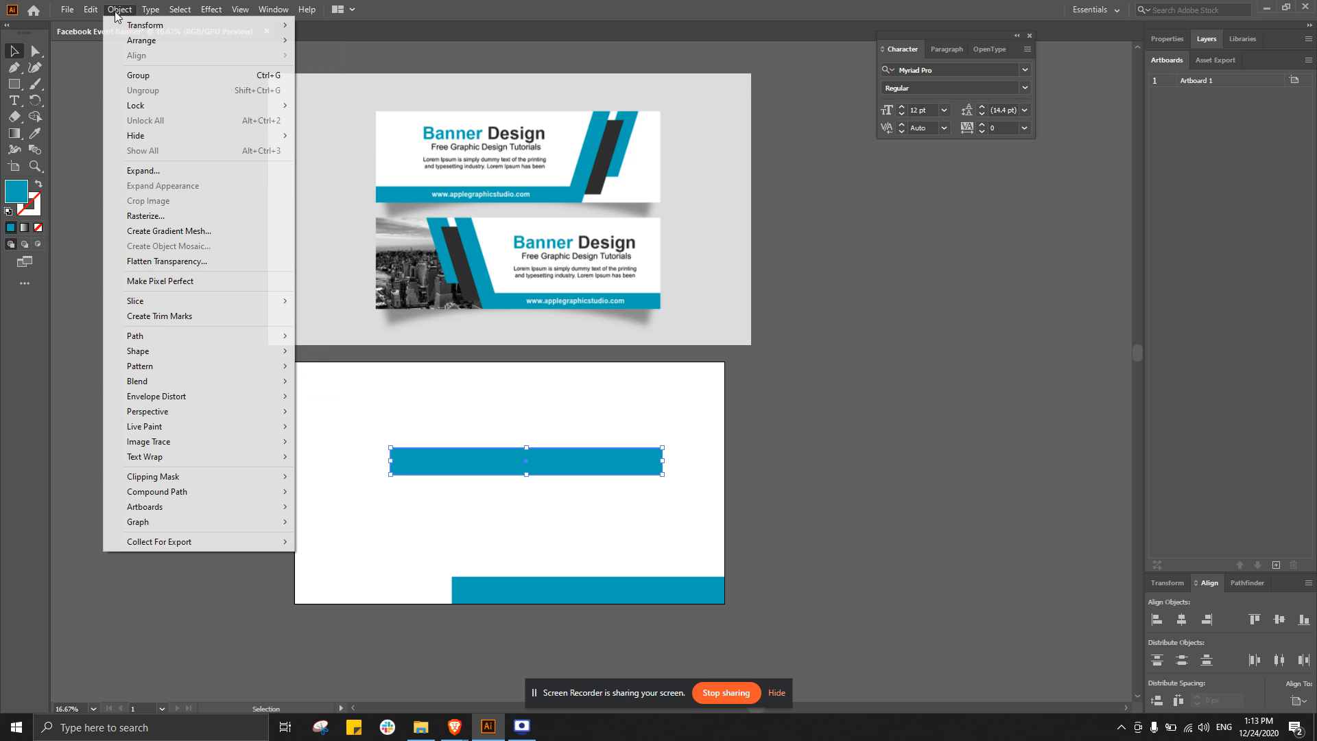
mouse_move(144, 28)
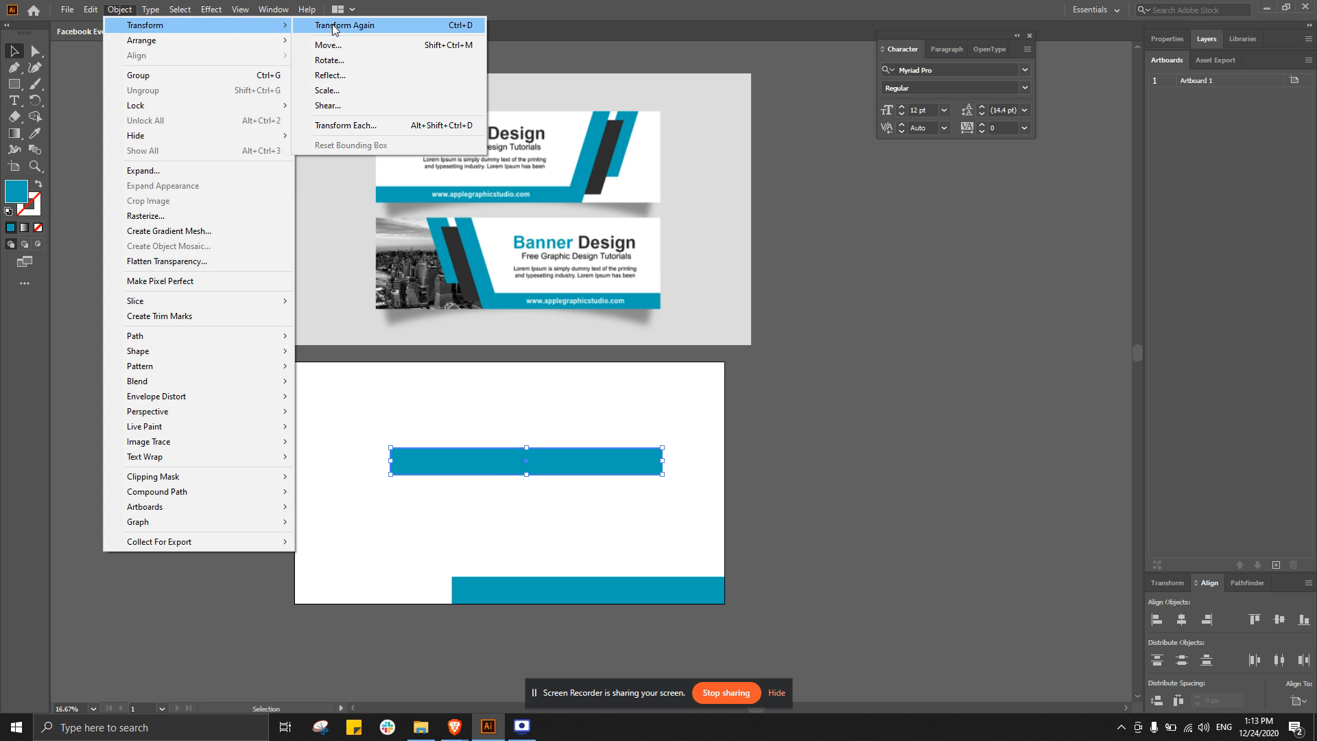
click(340, 58)
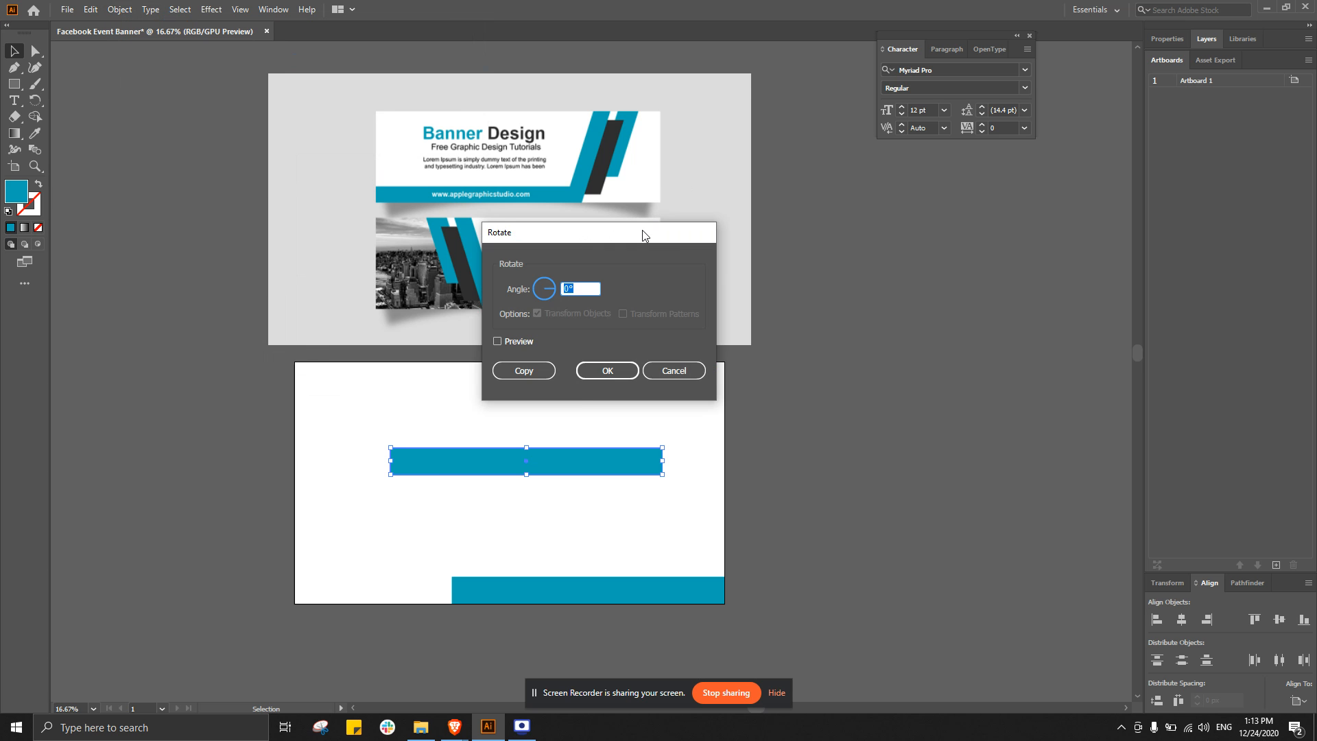
drag(645, 236, 843, 216)
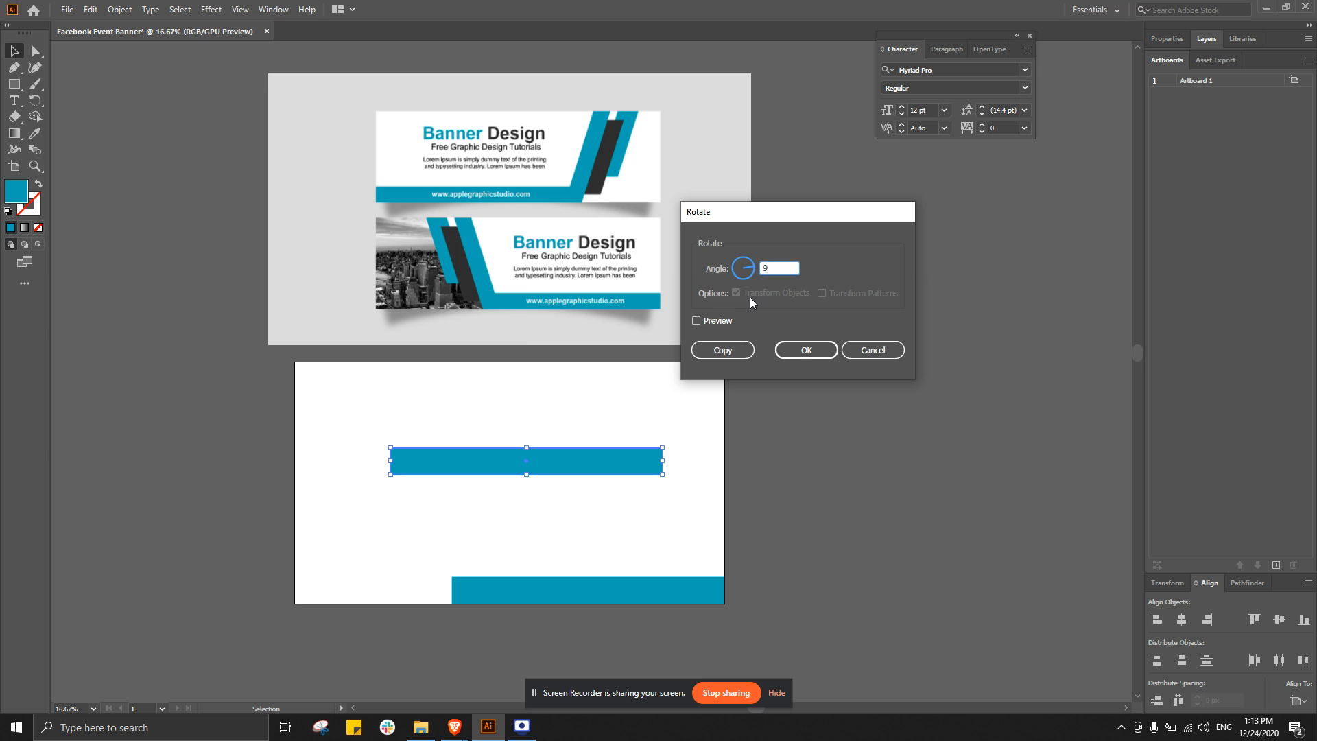
click(801, 351)
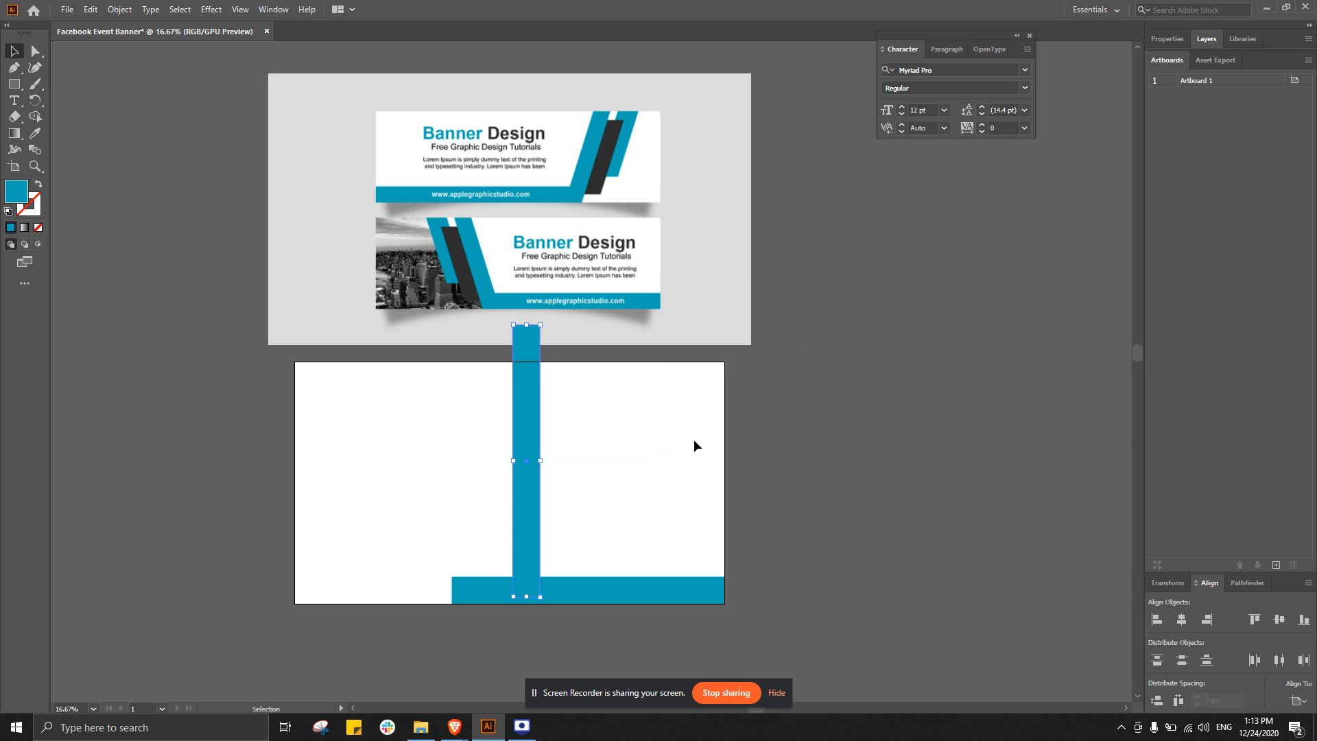
- Shorten the vertical strip from above, align it with the bottom strip's left end, and extend it to the artboard's lower edge
drag(526, 325, 523, 361)
drag(539, 412, 468, 404)
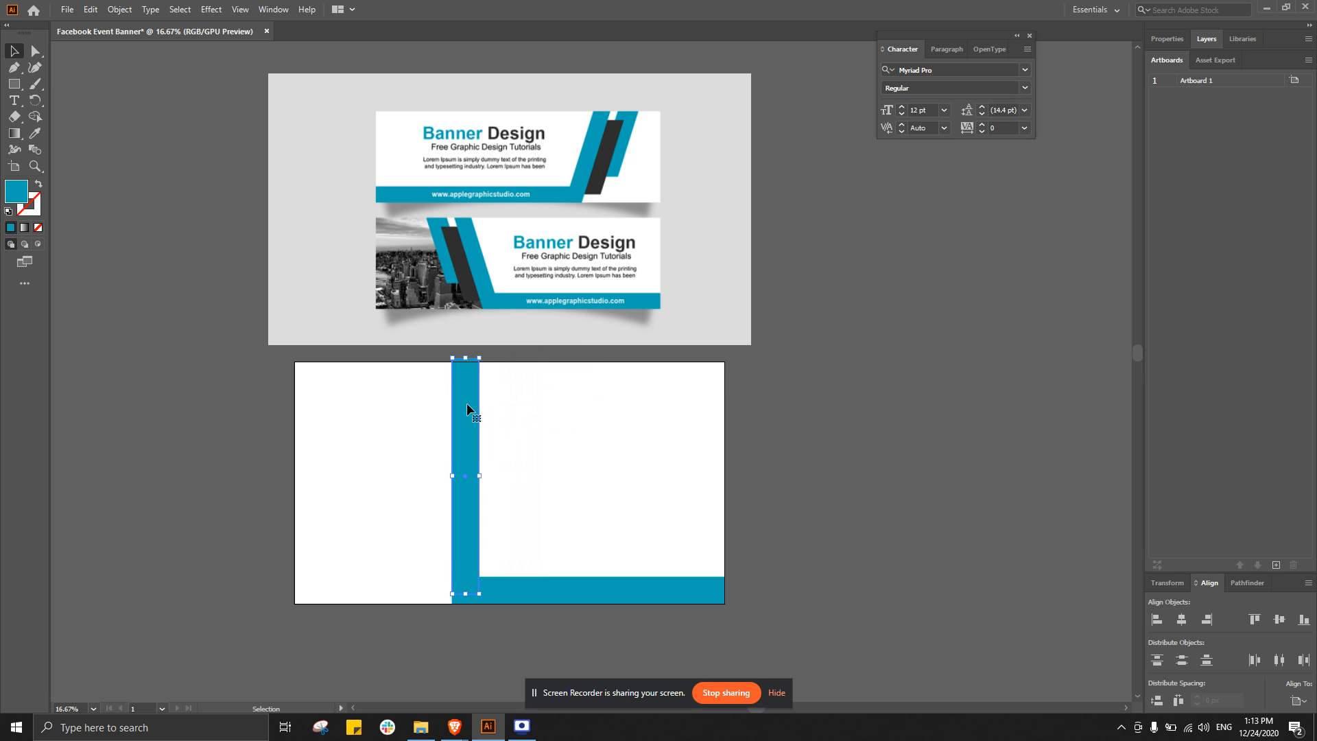
drag(478, 595, 467, 605)
key(ctrl+z)
click(487, 669)
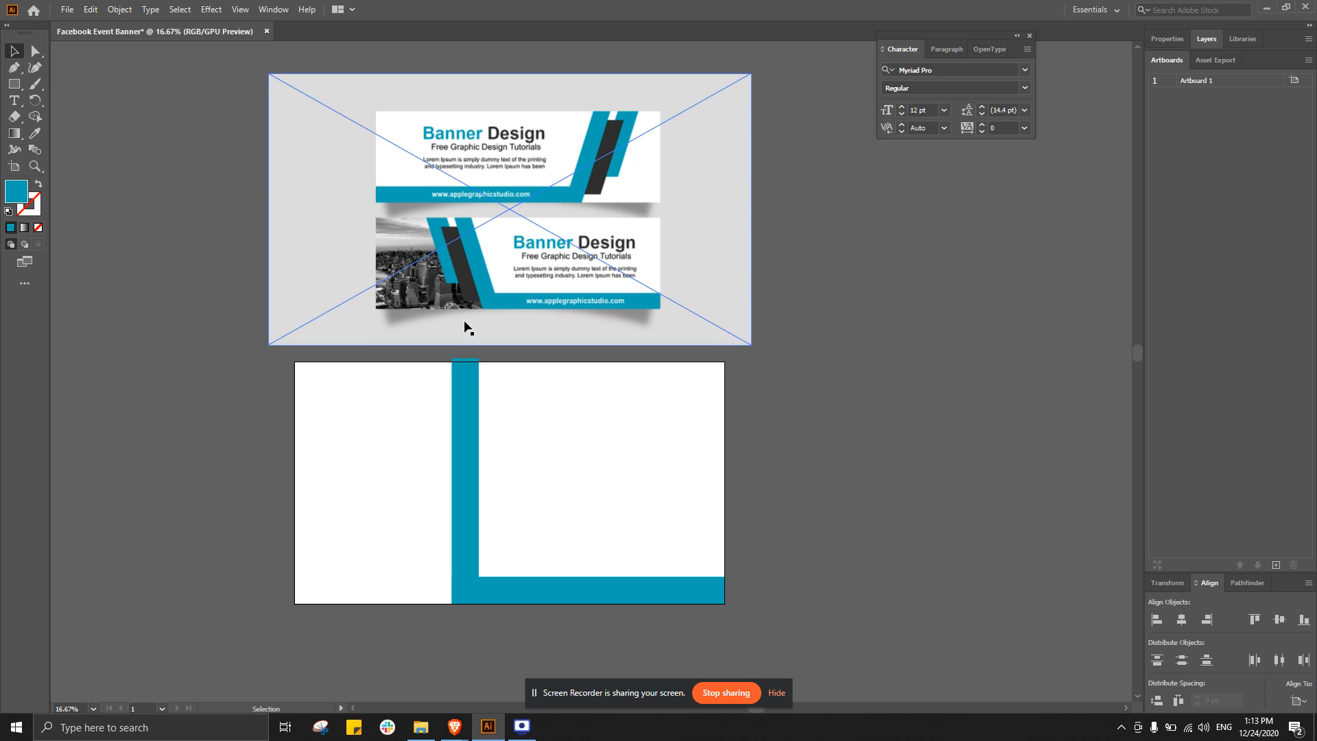
- Trim the vertical strip's upper end to the artboard's top edge, and deselect it
click(462, 369)
drag(465, 357, 465, 362)
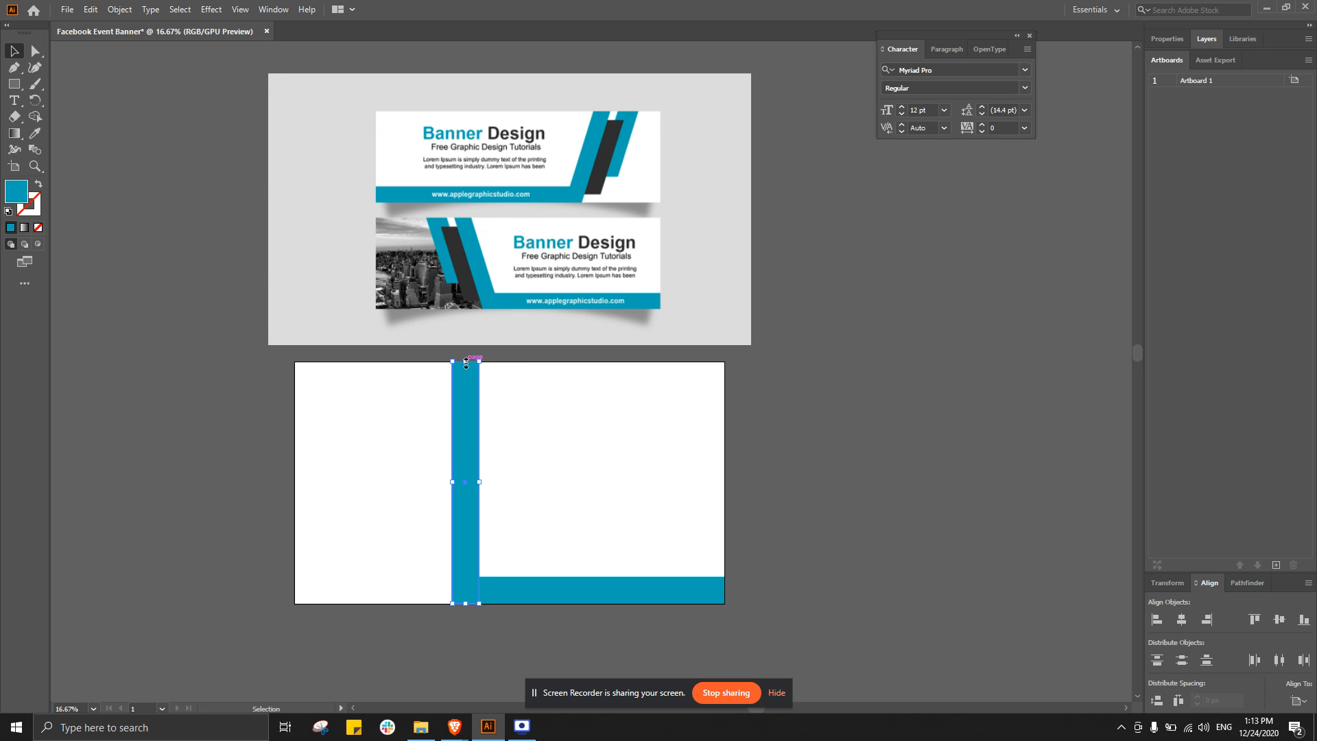
click(599, 450)
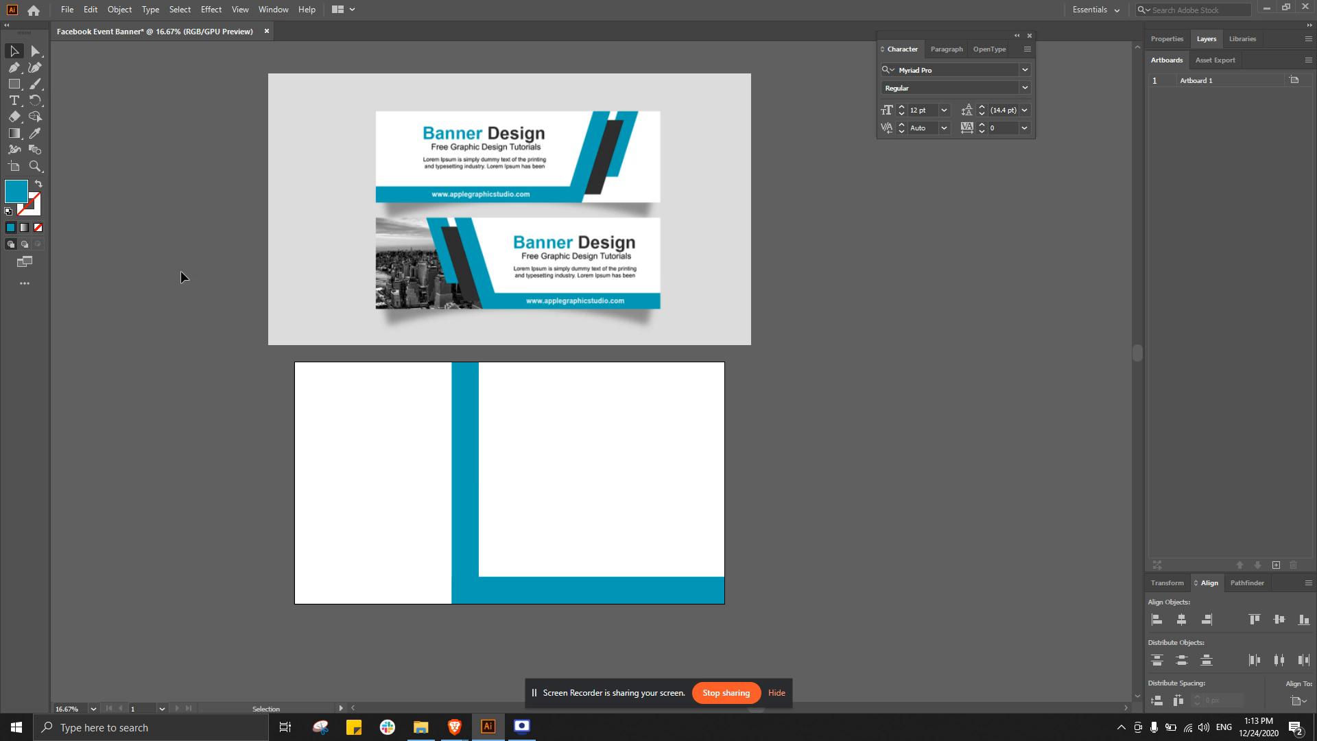
- Draw a teal rectangle in the upper white area to the right of the vertical strip
click(14, 83)
drag(549, 398, 662, 492)
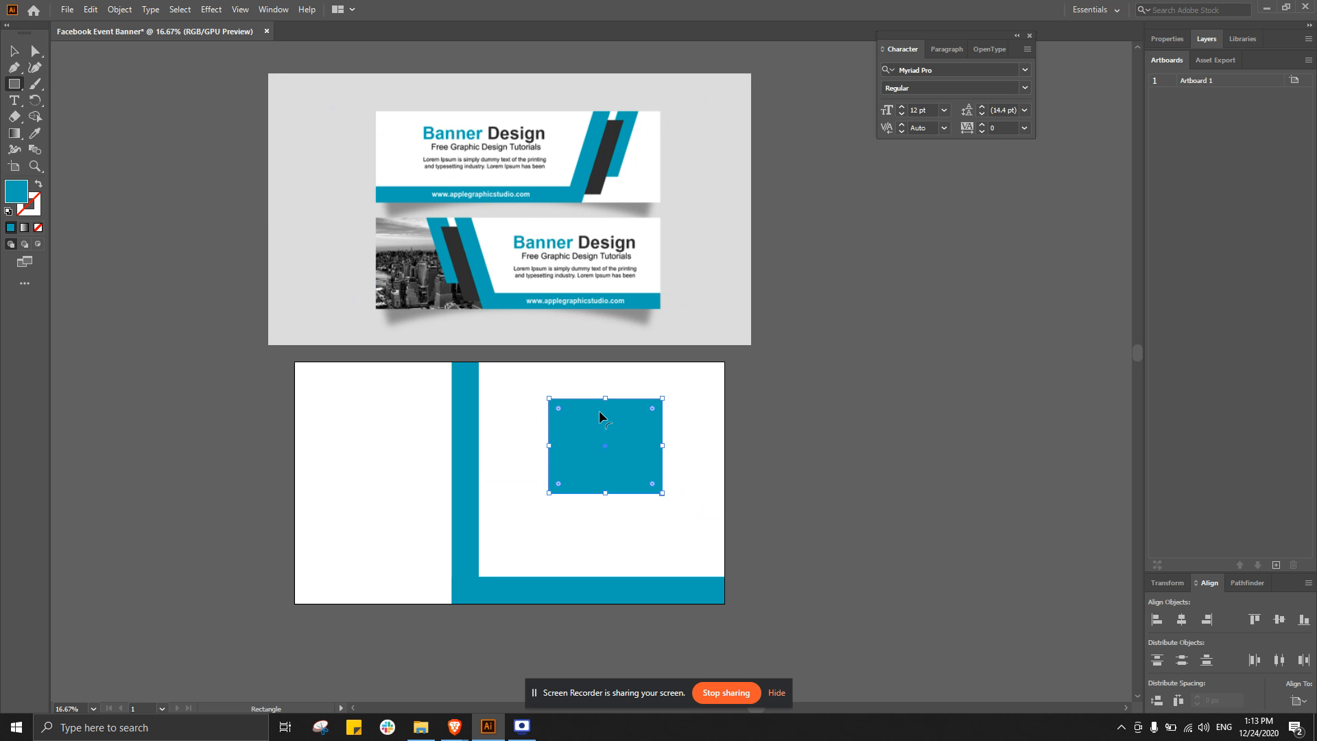
click(7, 52)
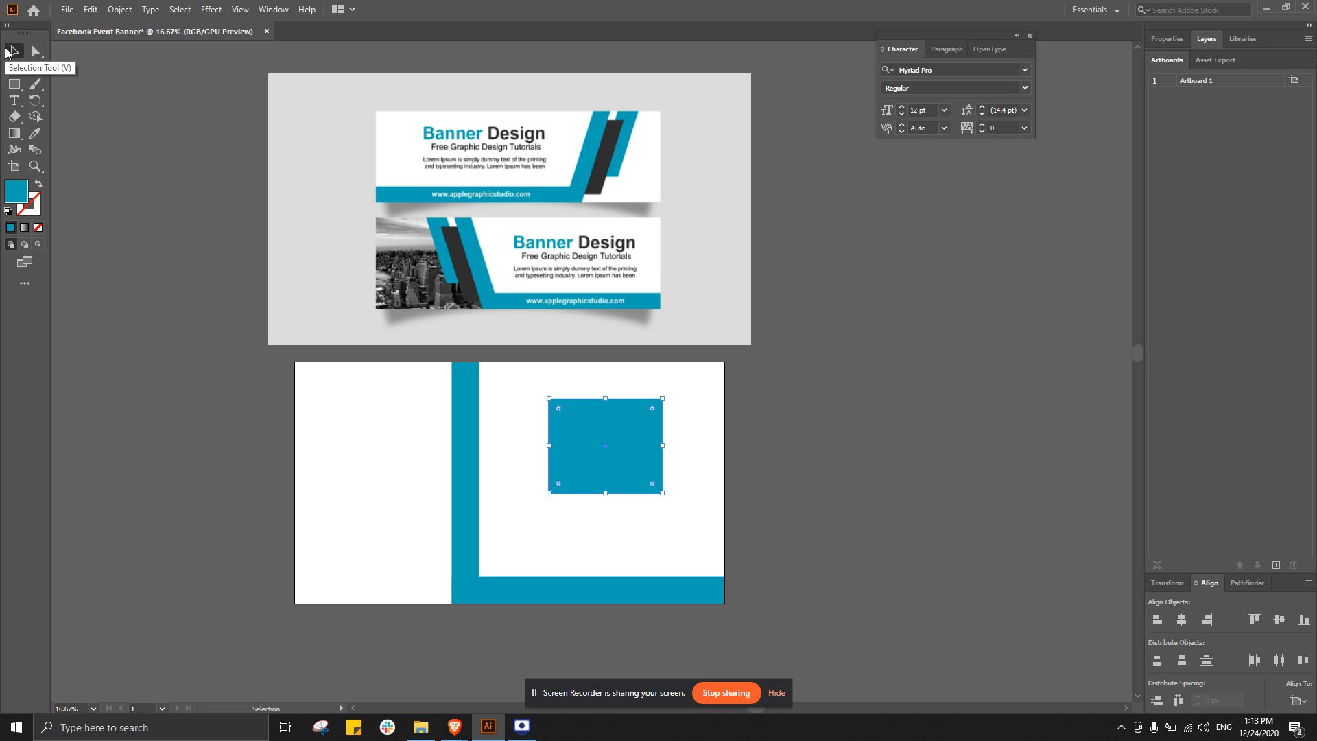
- Resize the new teal rectangle to a nearly square shape and reposition it in the white area
drag(598, 448, 632, 450)
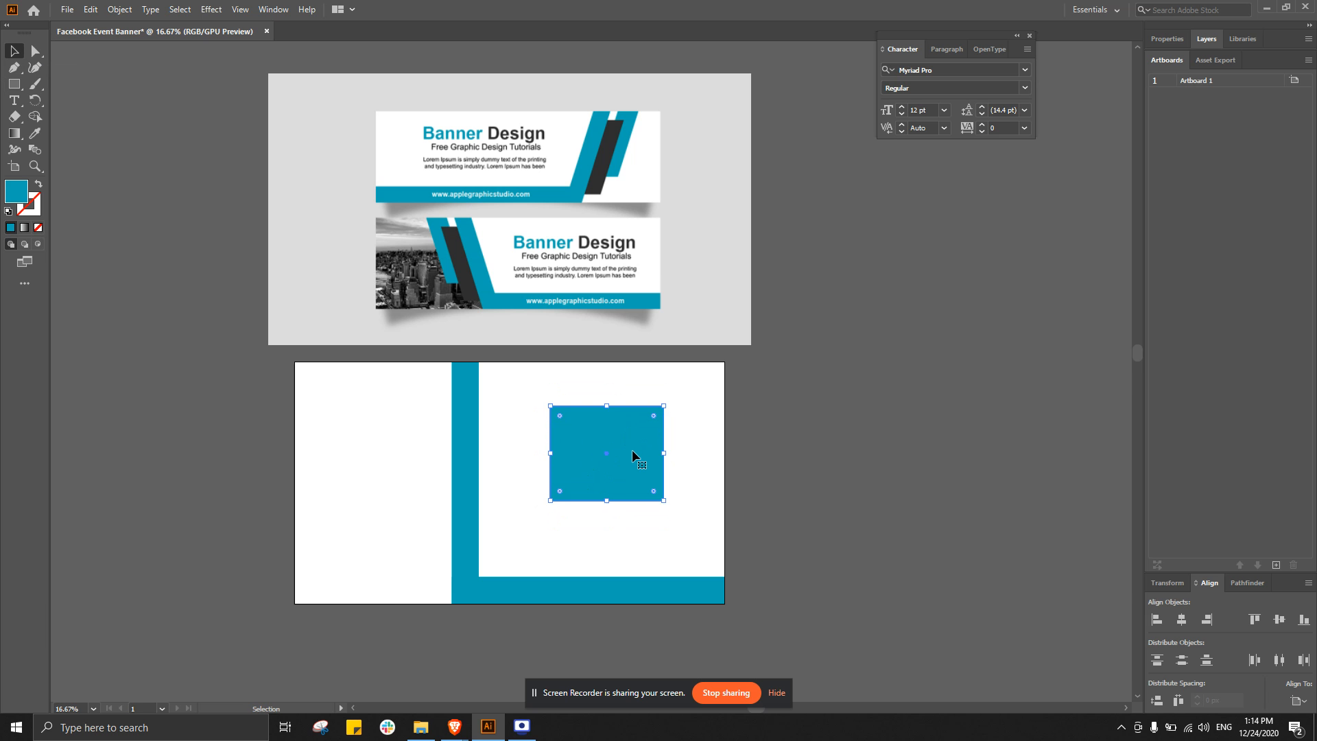
mouse_move(664, 501)
mouse_down()
mouse_move(676, 519)
mouse_move(648, 492)
mouse_move(663, 508)
mouse_up()
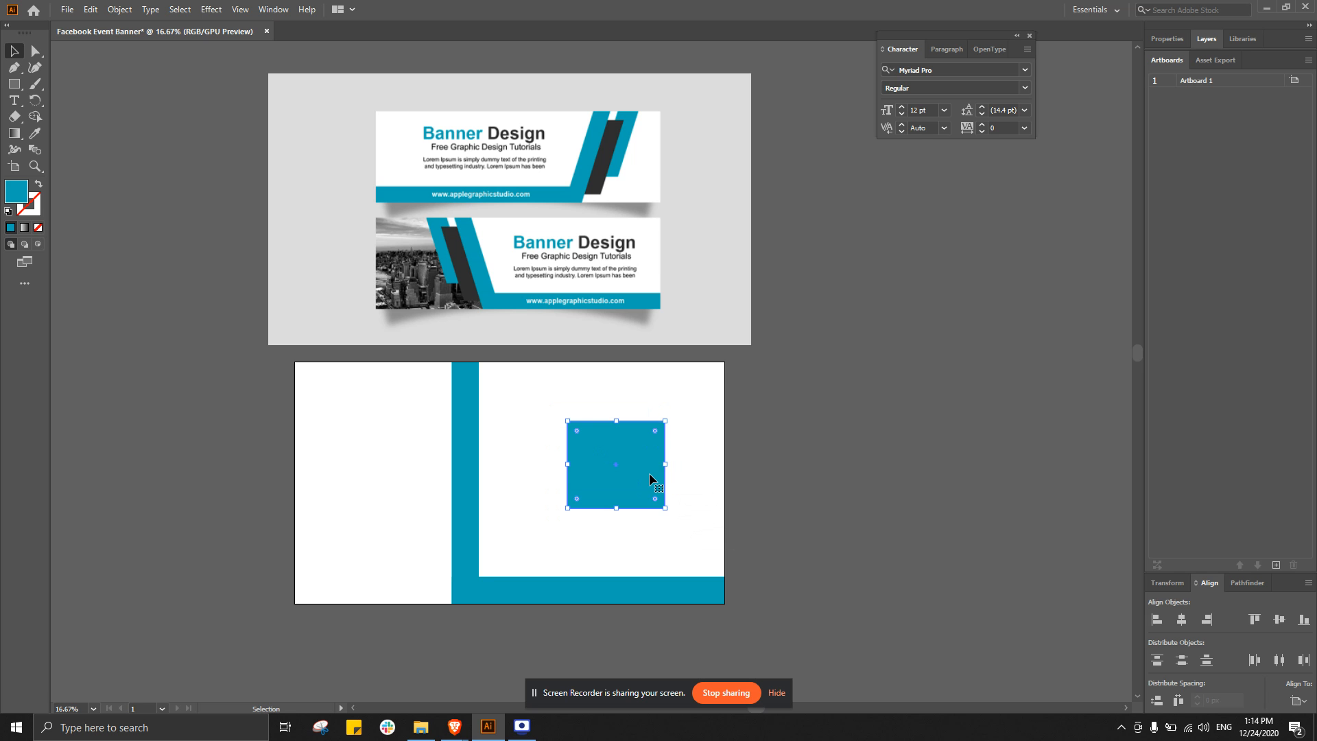
drag(614, 446, 613, 433)
drag(661, 493, 676, 510)
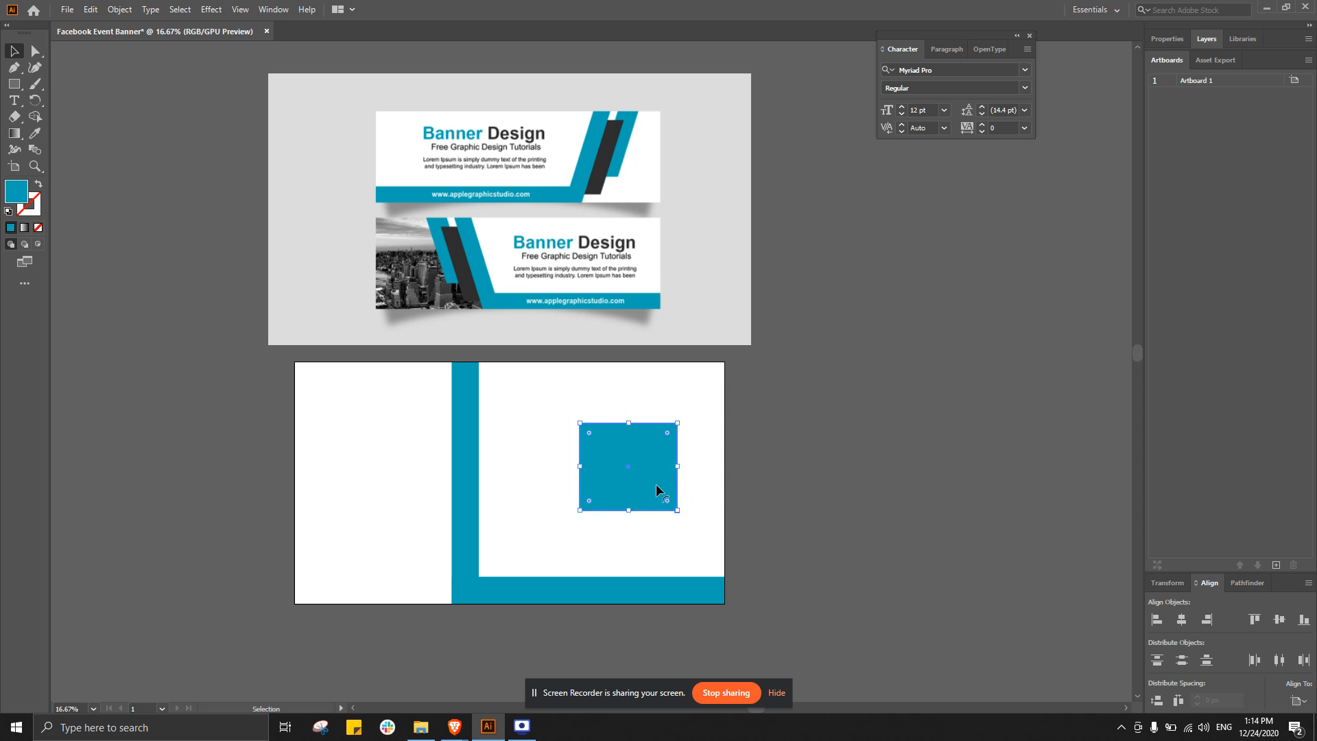
drag(599, 439, 582, 416)
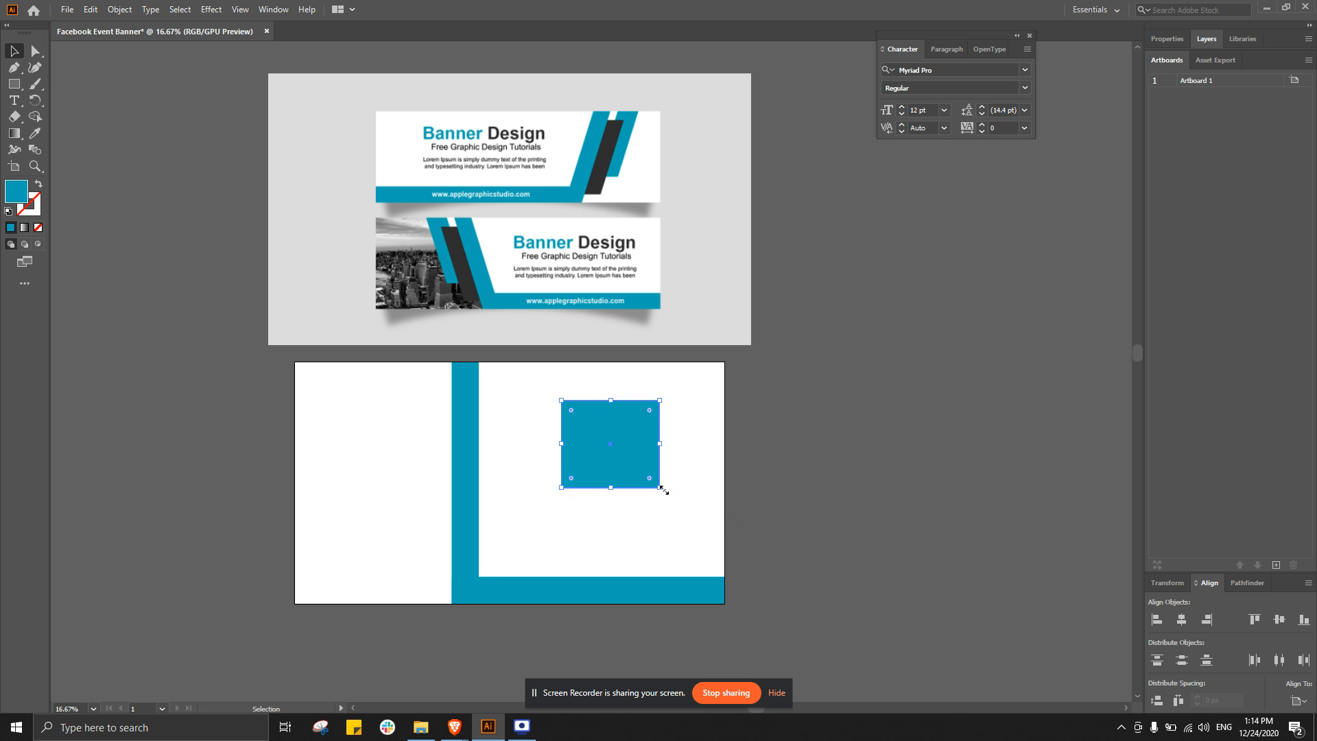
drag(662, 489, 680, 510)
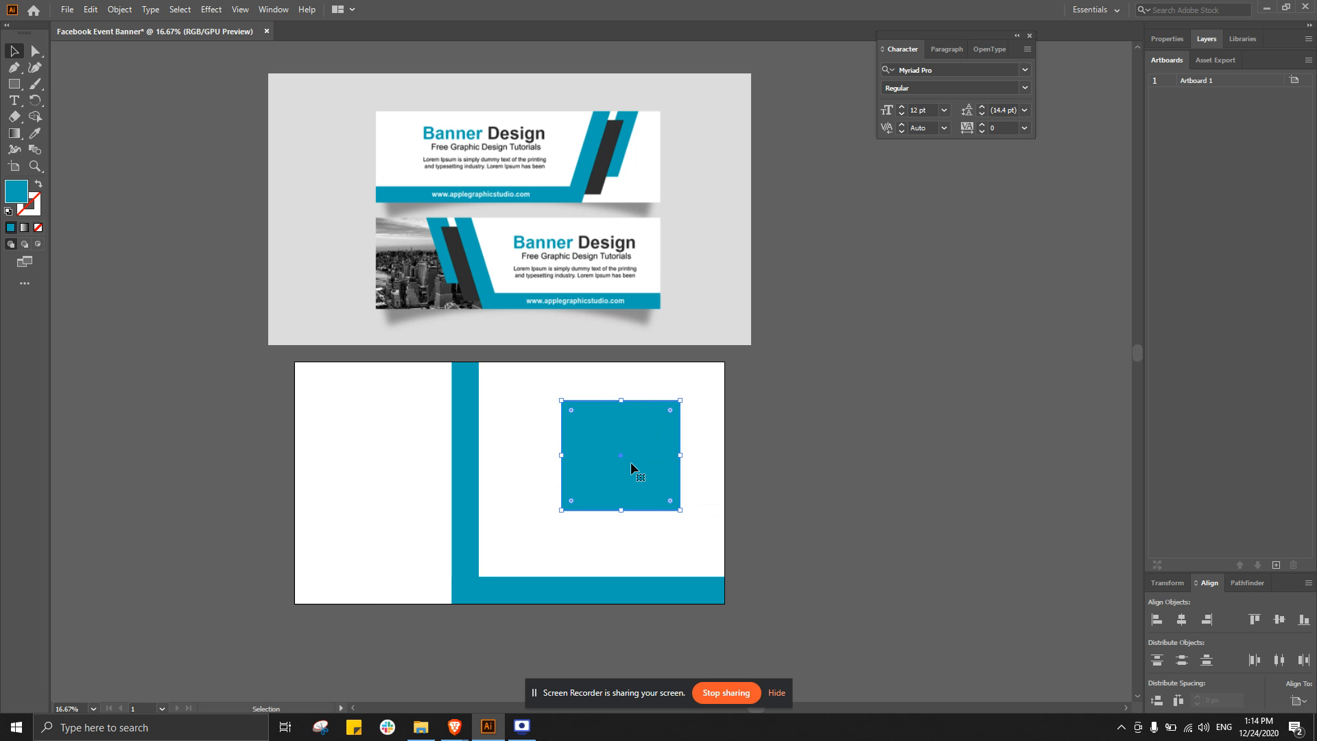
- Try moving the rectangle's upper-left anchor point with Direct Selection, undo the change, and deselect the rectangle
click(35, 52)
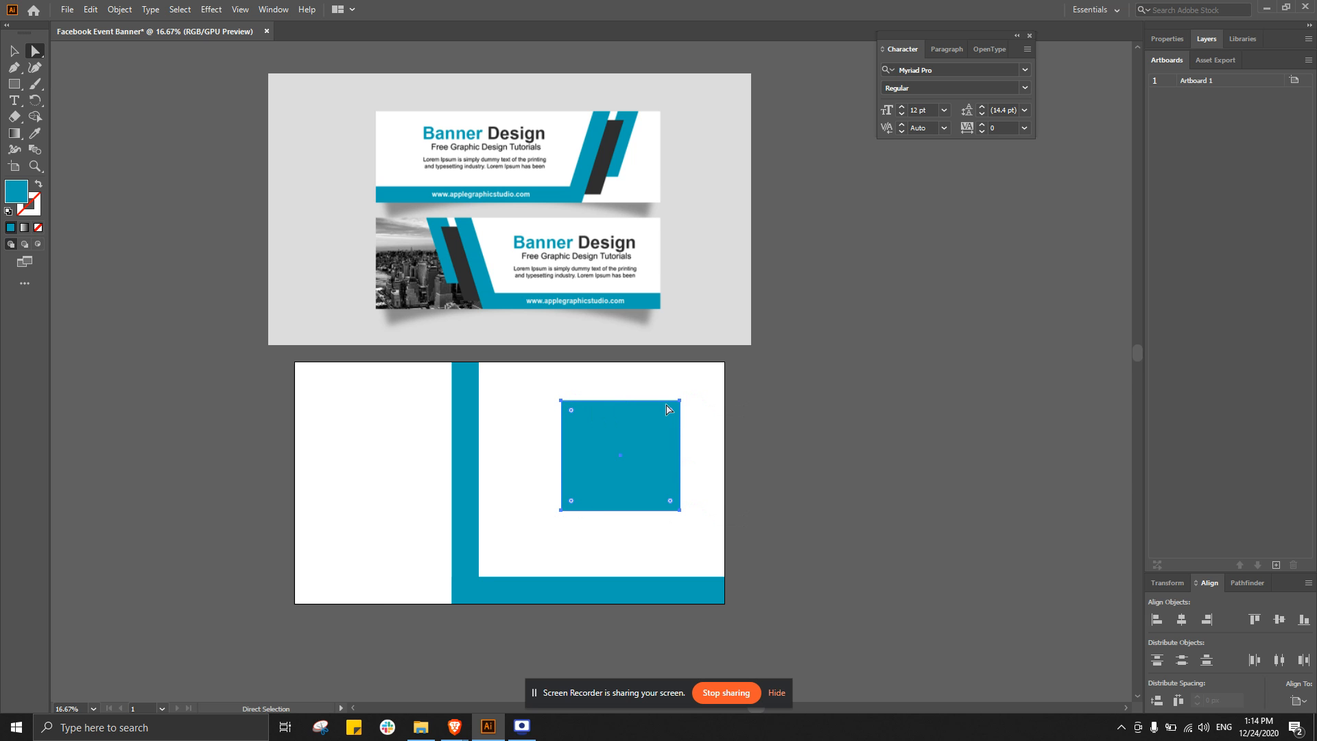
click(13, 51)
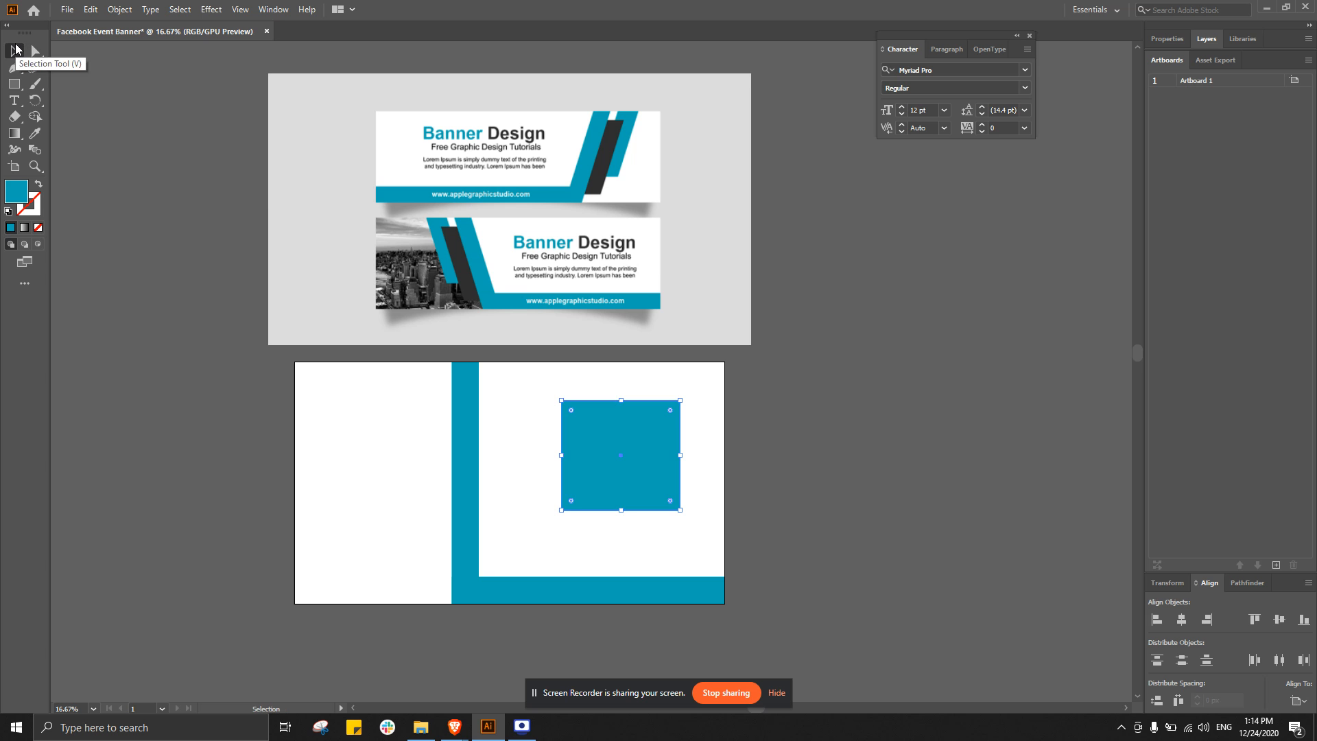
click(33, 51)
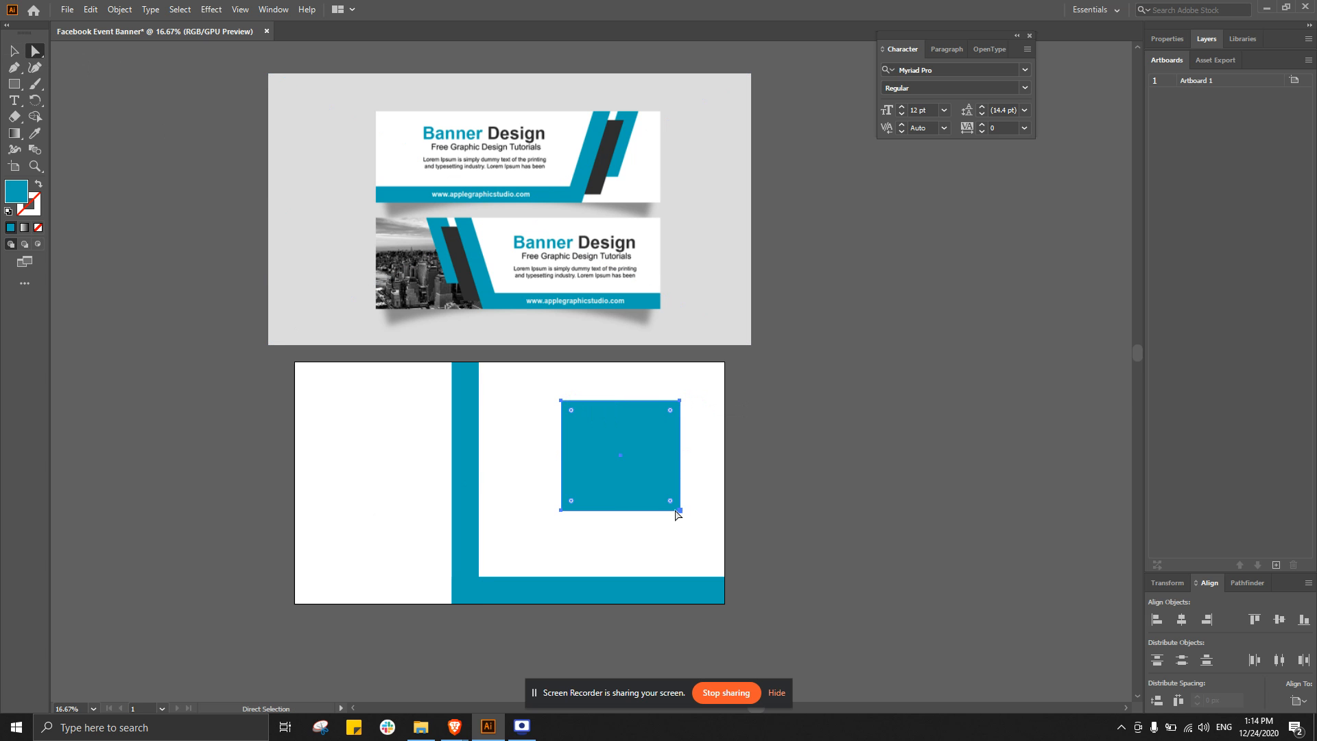
click(561, 402)
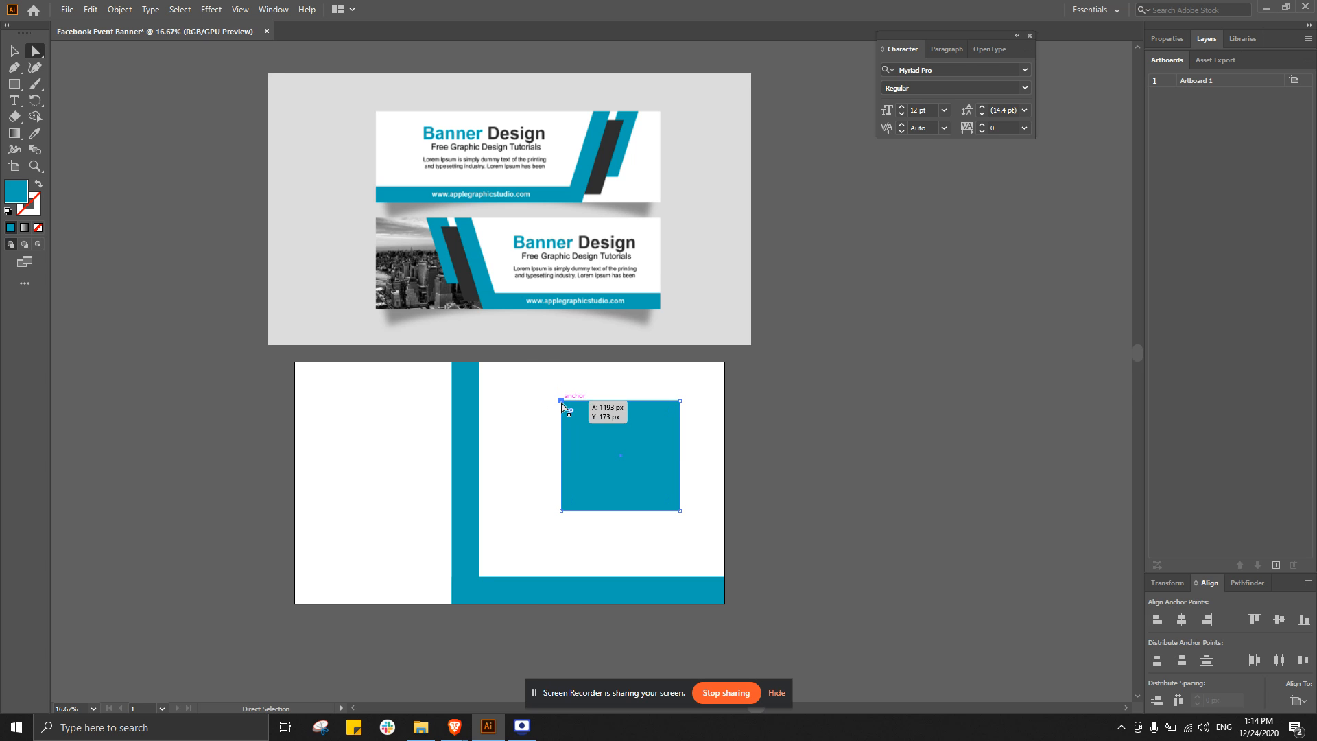
mouse_move(561, 402)
mouse_down()
mouse_move(521, 343)
mouse_move(529, 490)
mouse_move(621, 401)
mouse_move(542, 374)
mouse_move(649, 486)
mouse_move(670, 347)
mouse_move(683, 338)
mouse_move(830, 547)
mouse_move(629, 489)
mouse_move(661, 498)
mouse_move(565, 393)
mouse_up()
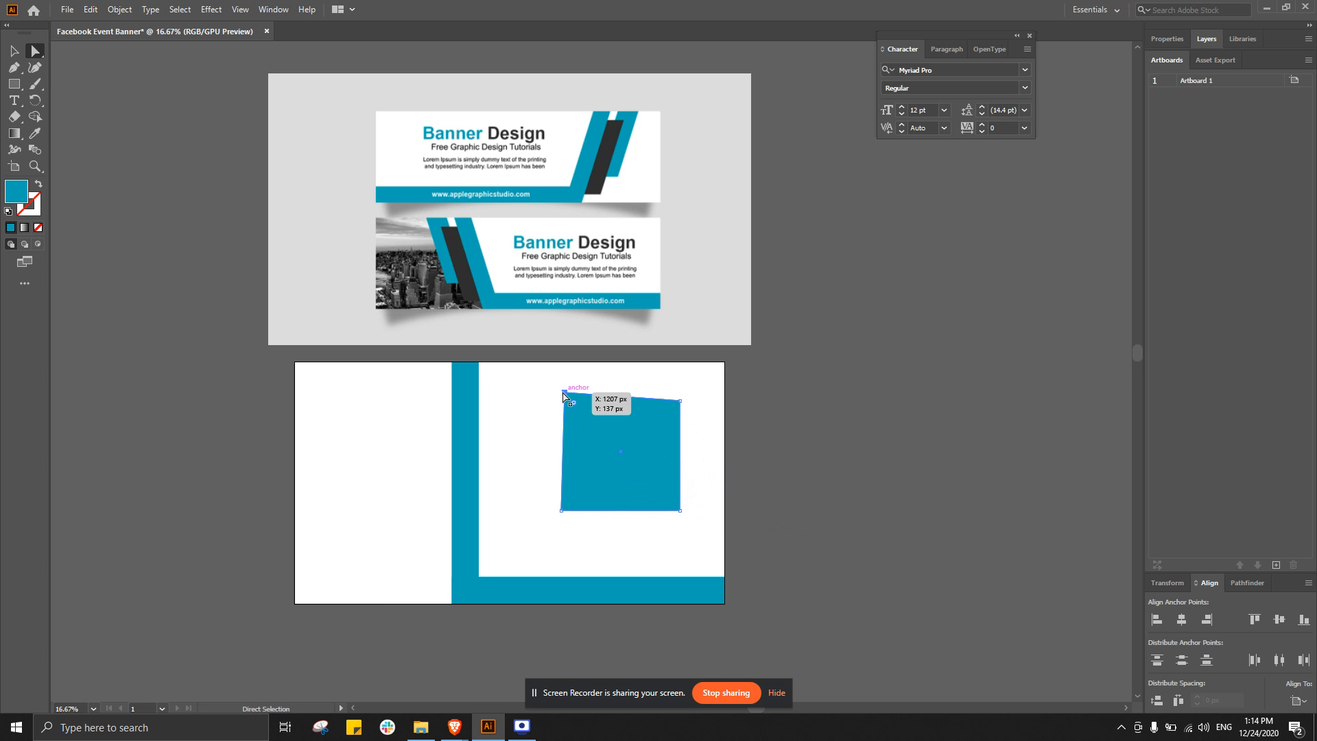
key(ctrl+z)
key(ctrl+z)
key(ctrl+z)
key(ctrl+z)
key(ctrl+z)
key(ctrl+z)
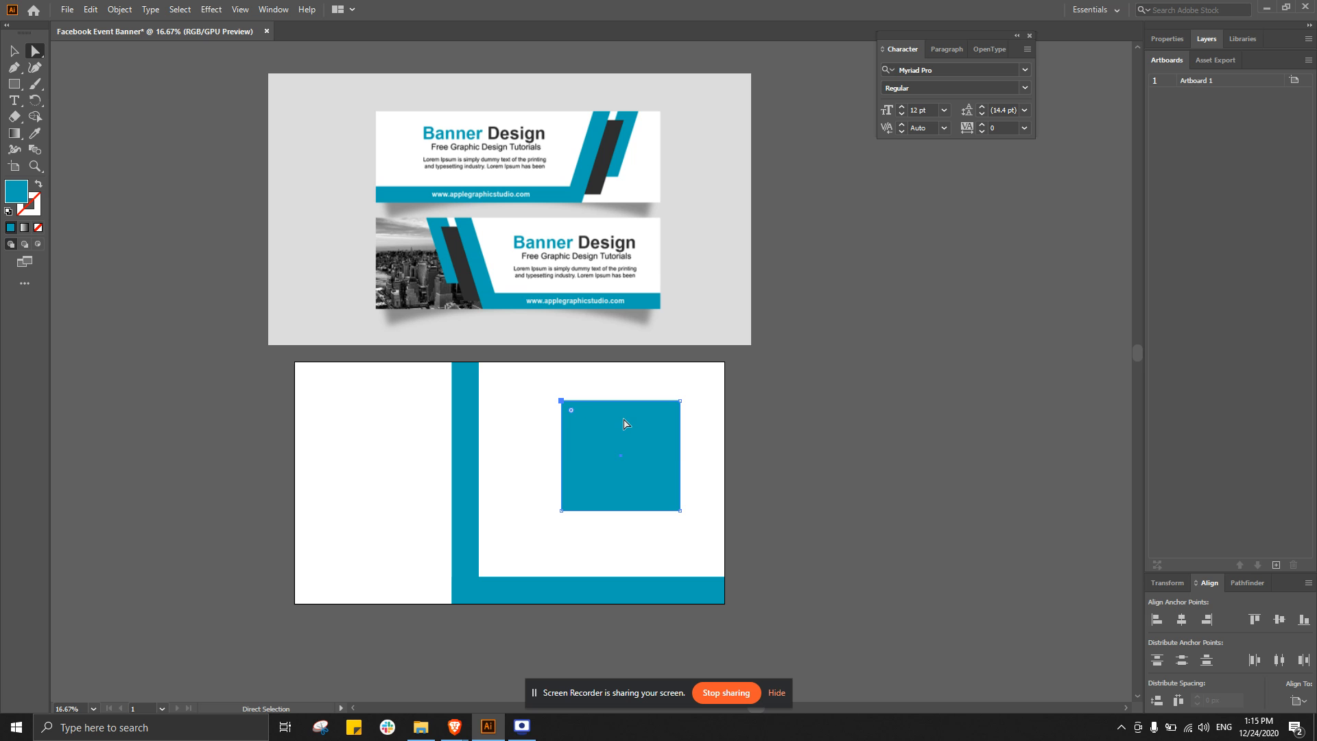
click(774, 436)
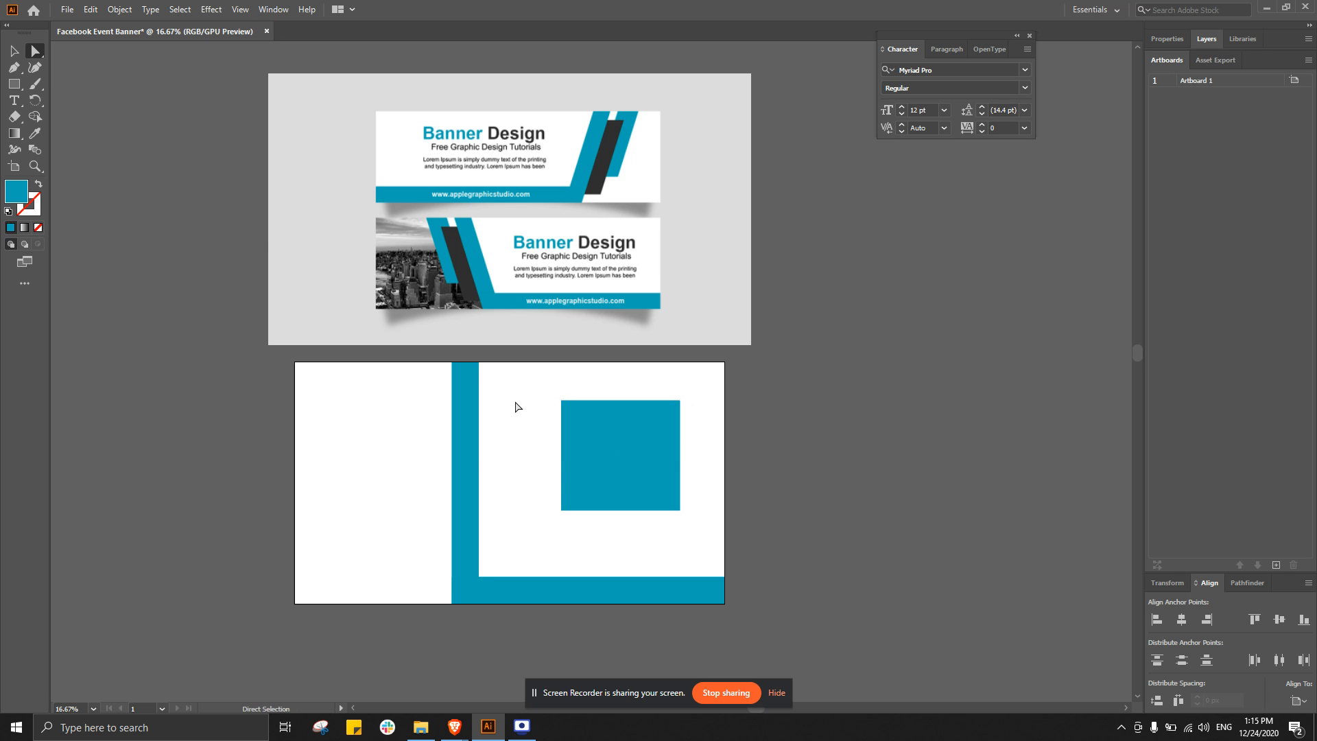
- Select the rectangle's two upper anchor points and move them together to slant it into a parallelogram
click(563, 403)
key(ctrl+plus)
key(ctrl+plus)
key(ctrl+plus)
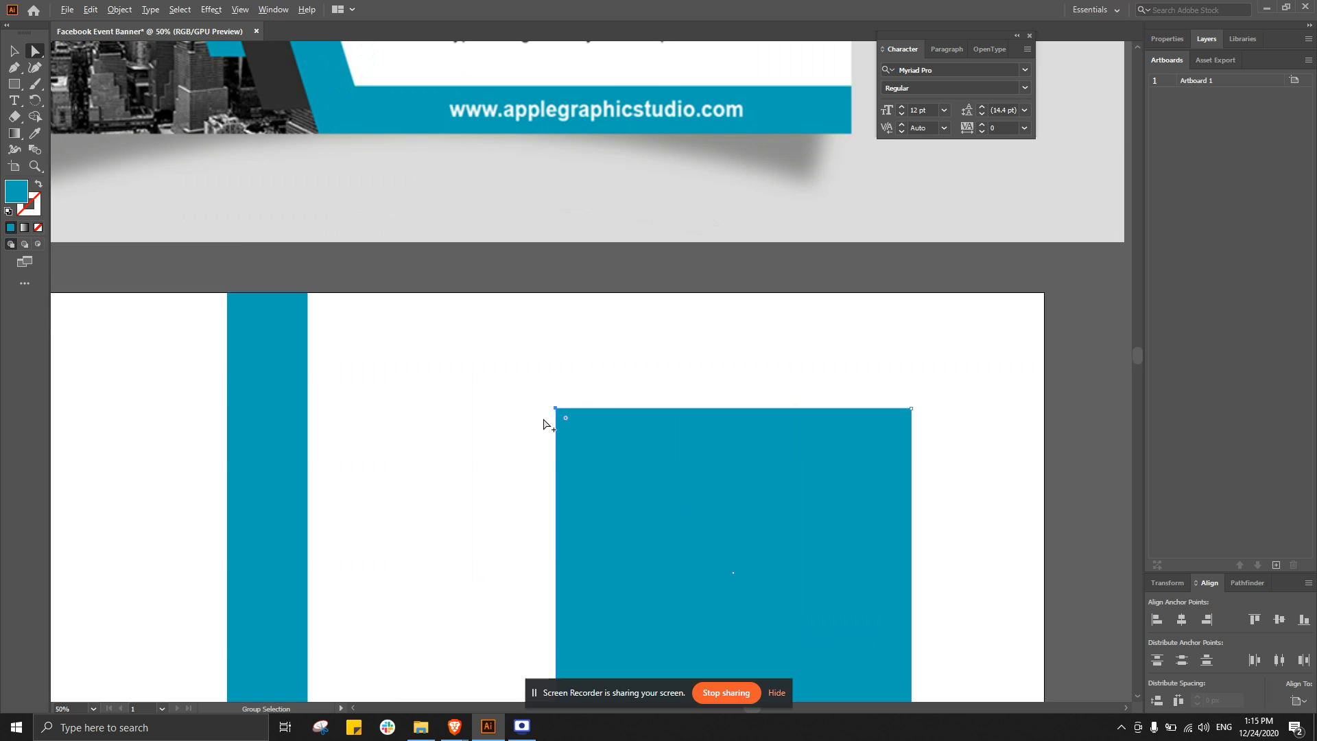
key(ctrl+minus)
key(ctrl+minus)
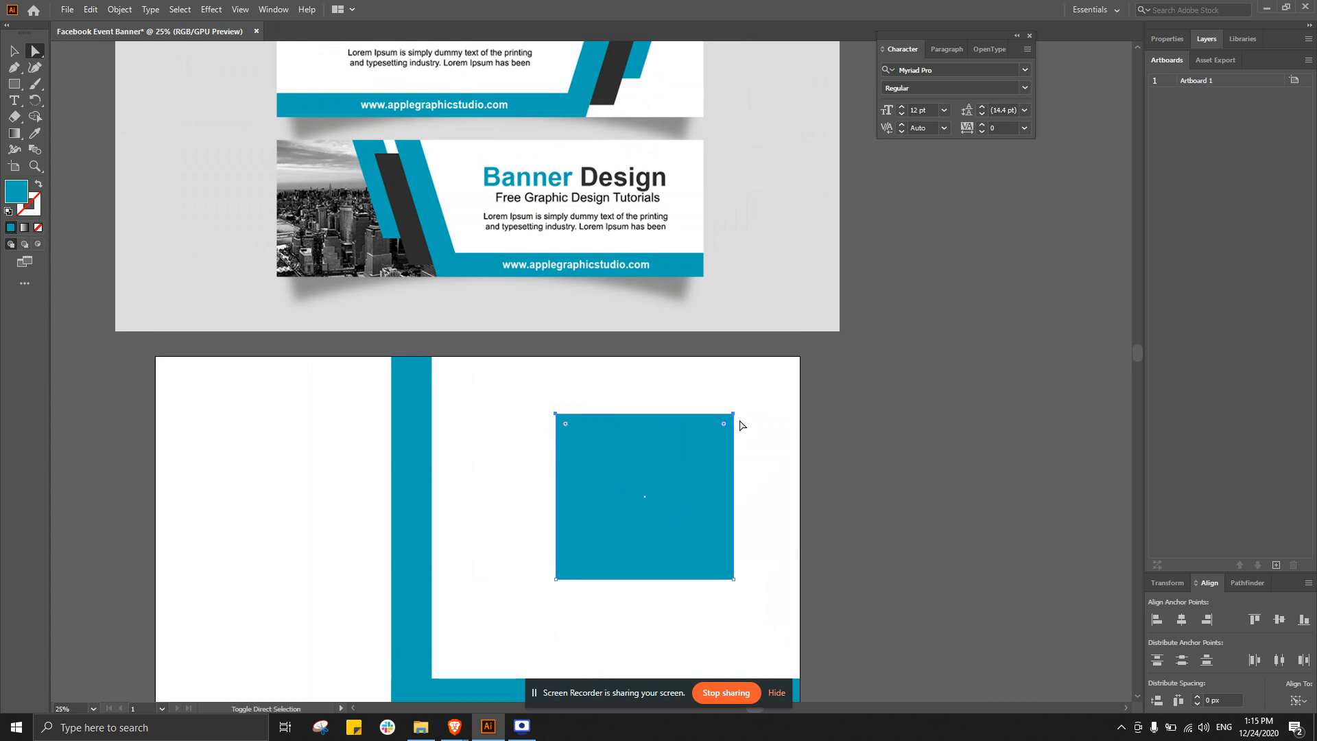
shift+click(734, 417)
drag(733, 417, 672, 381)
- Undo back to the left-leaning parallelogram and move it into the white area beside the vertical strip
key(ctrl)
key(ctrl+z)
key(ctrl+z)
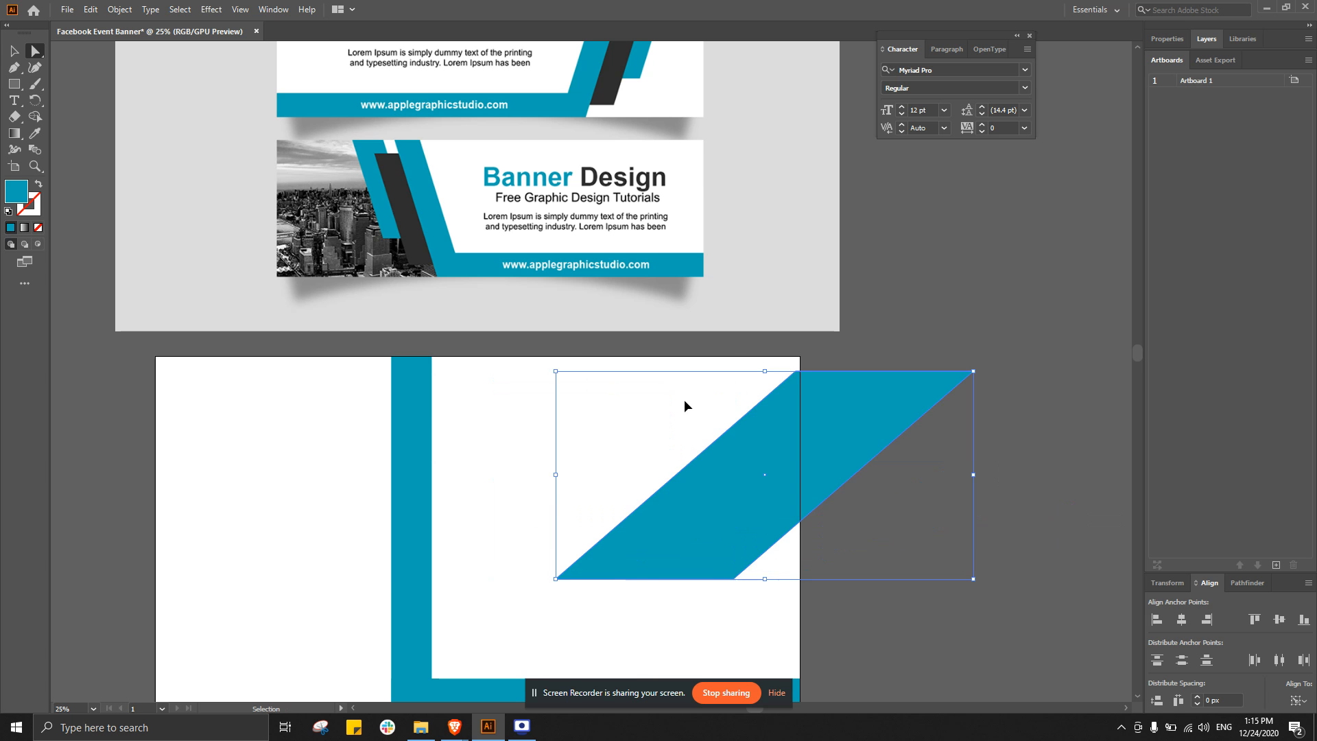
key(ctrl+z)
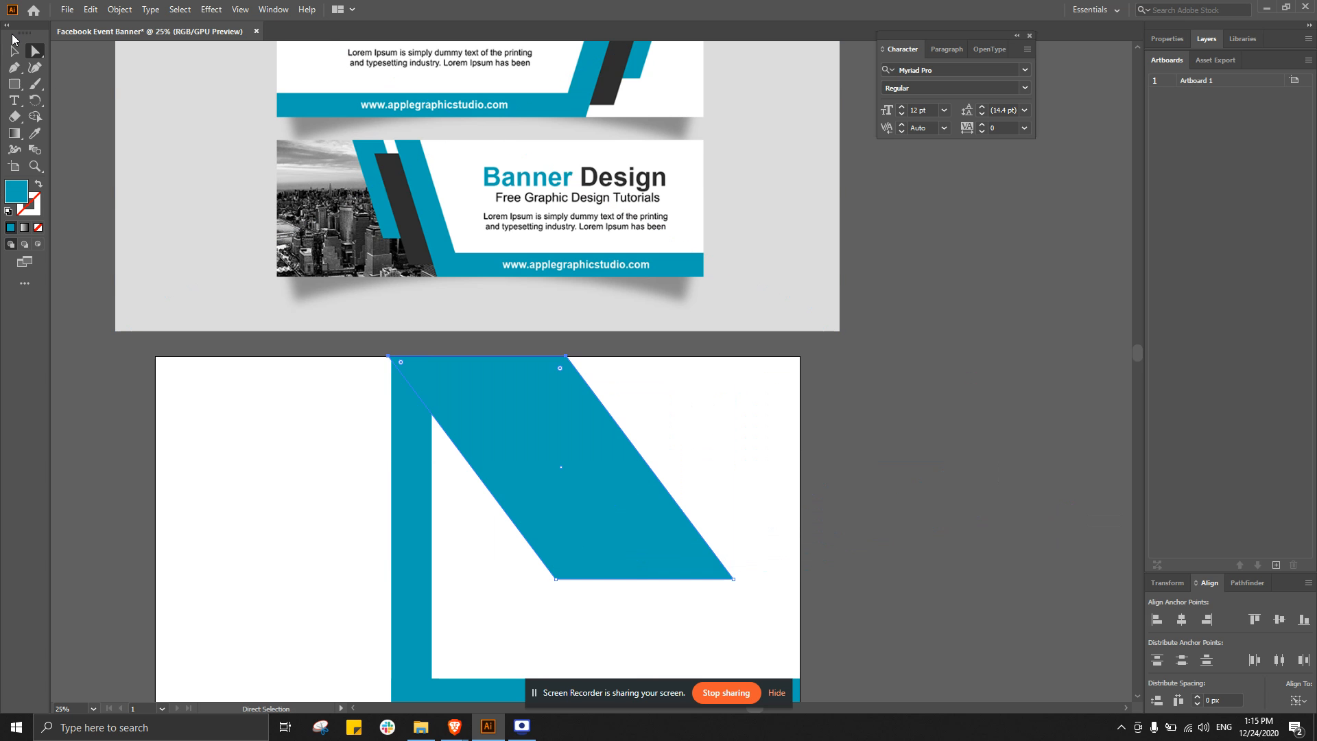
drag(558, 461, 608, 480)
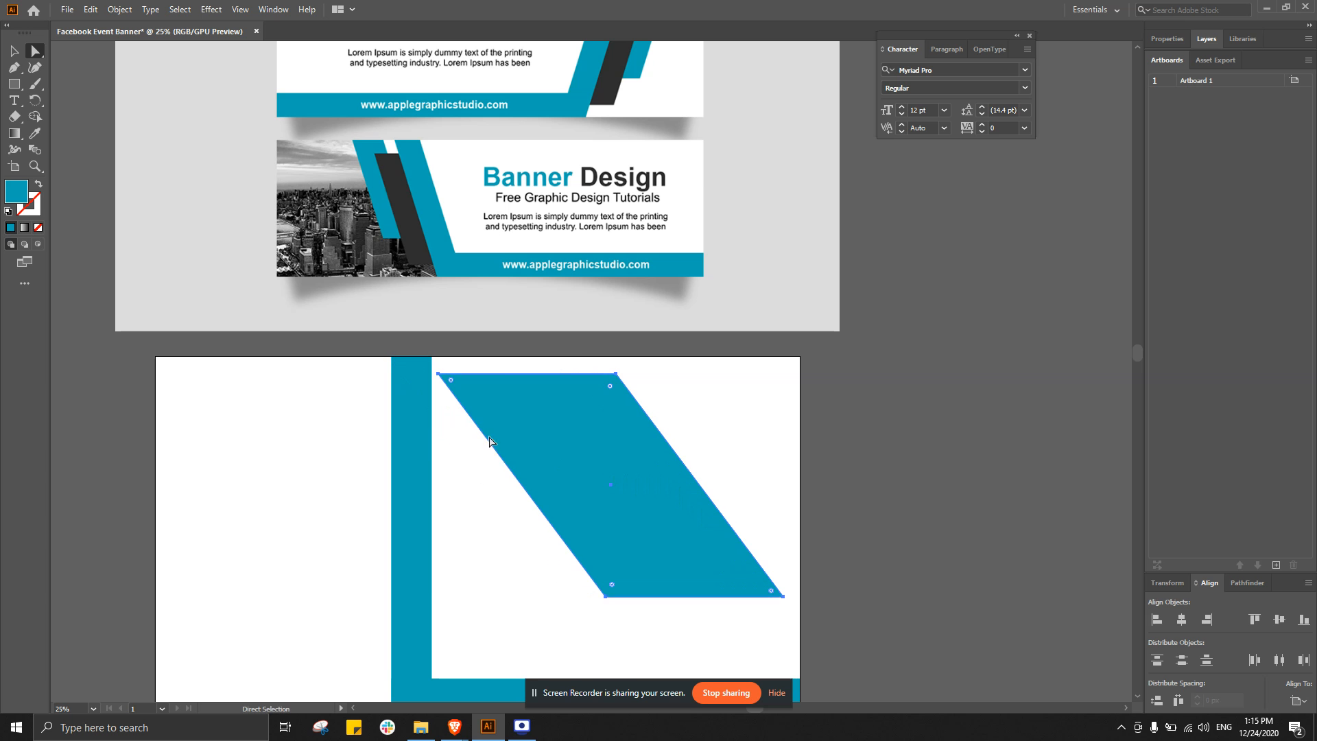
click(12, 51)
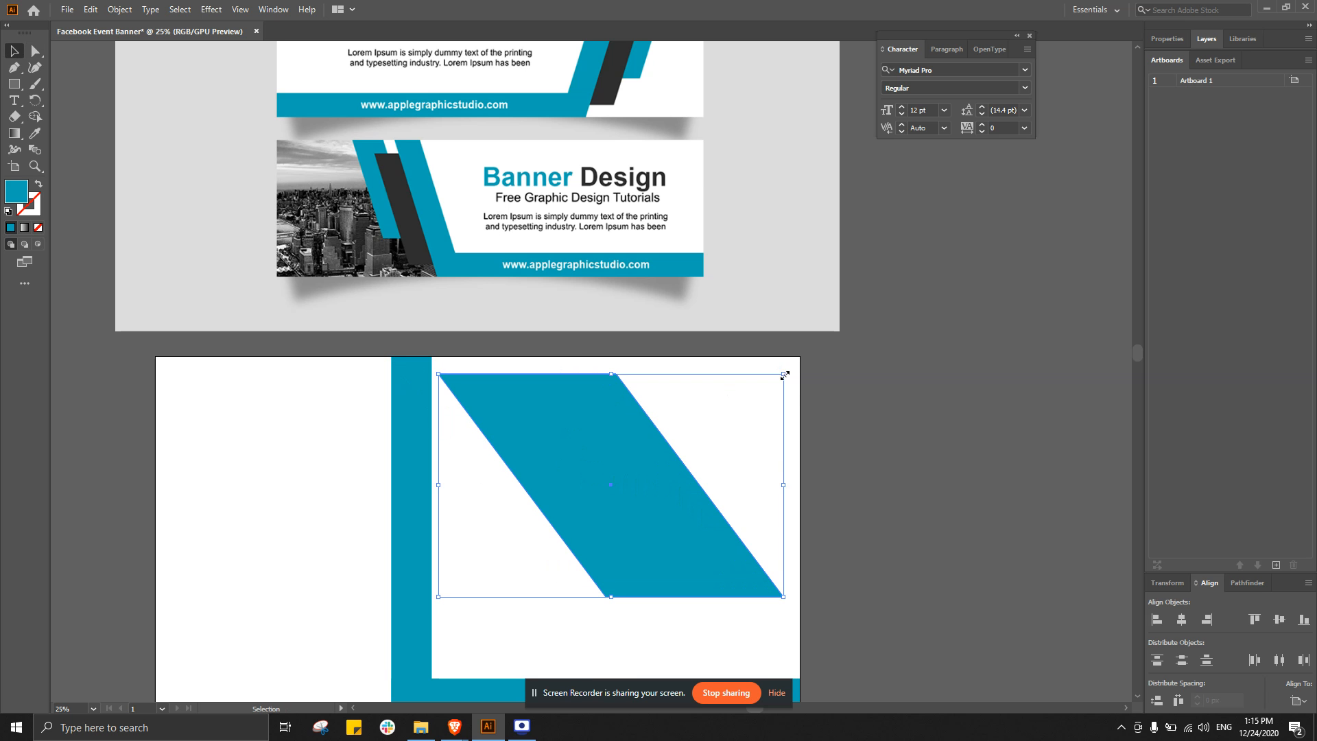
- Widen the teal parallelogram to the artboard's right edge and move its two upper anchor points sideways to make it steeper
drag(784, 374, 733, 429)
key(ctrl+z)
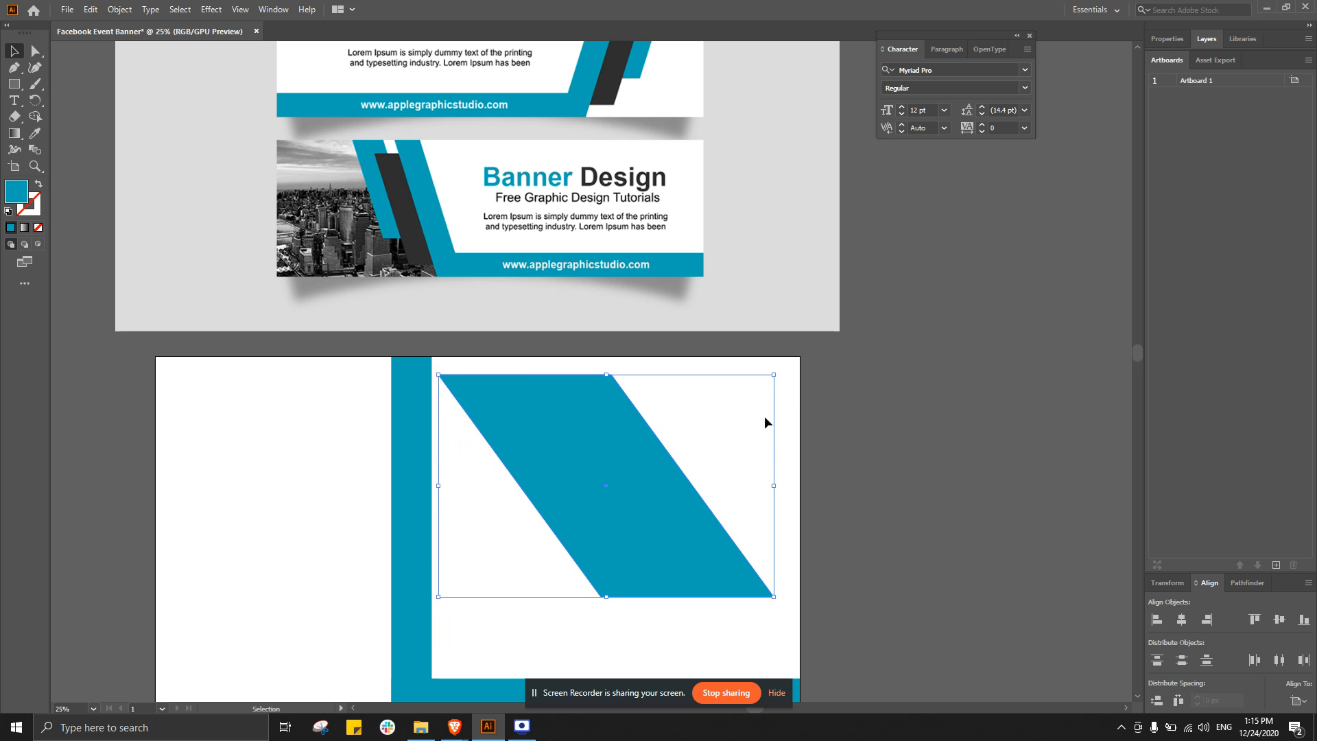
drag(773, 484, 800, 485)
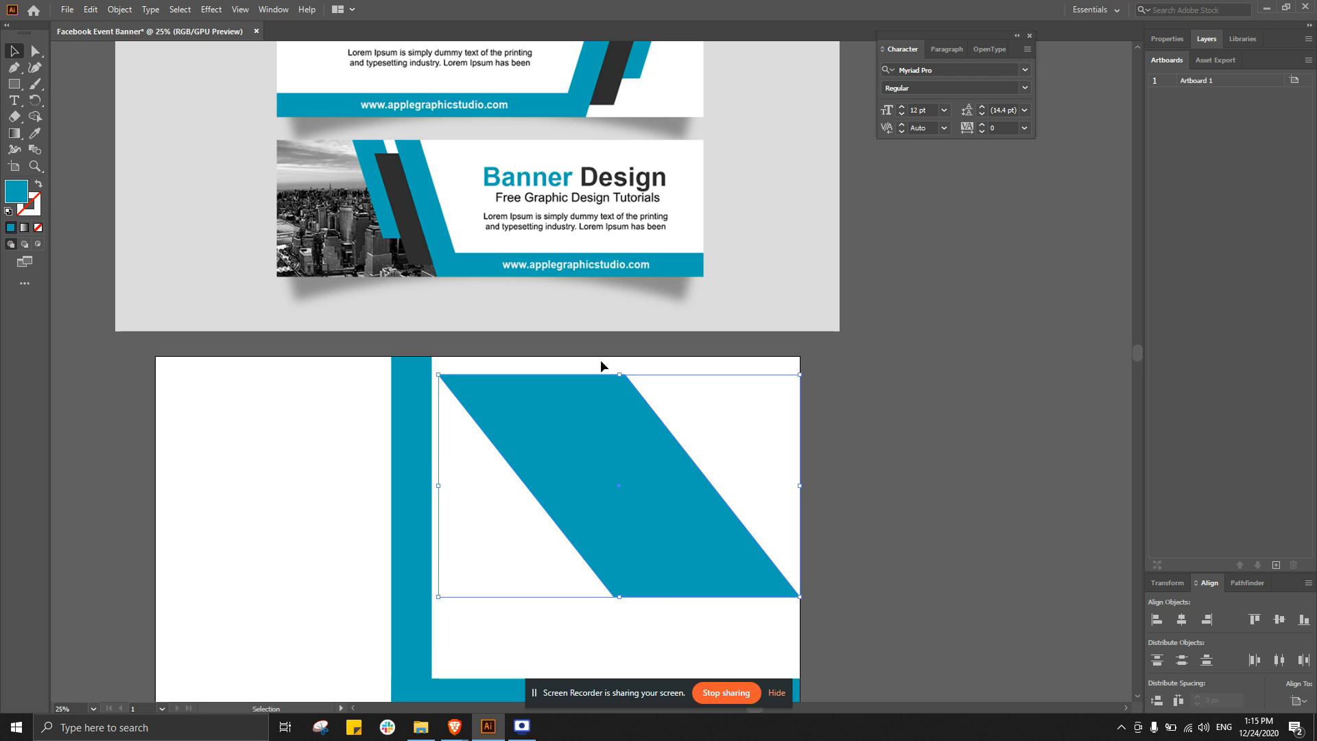
key(a)
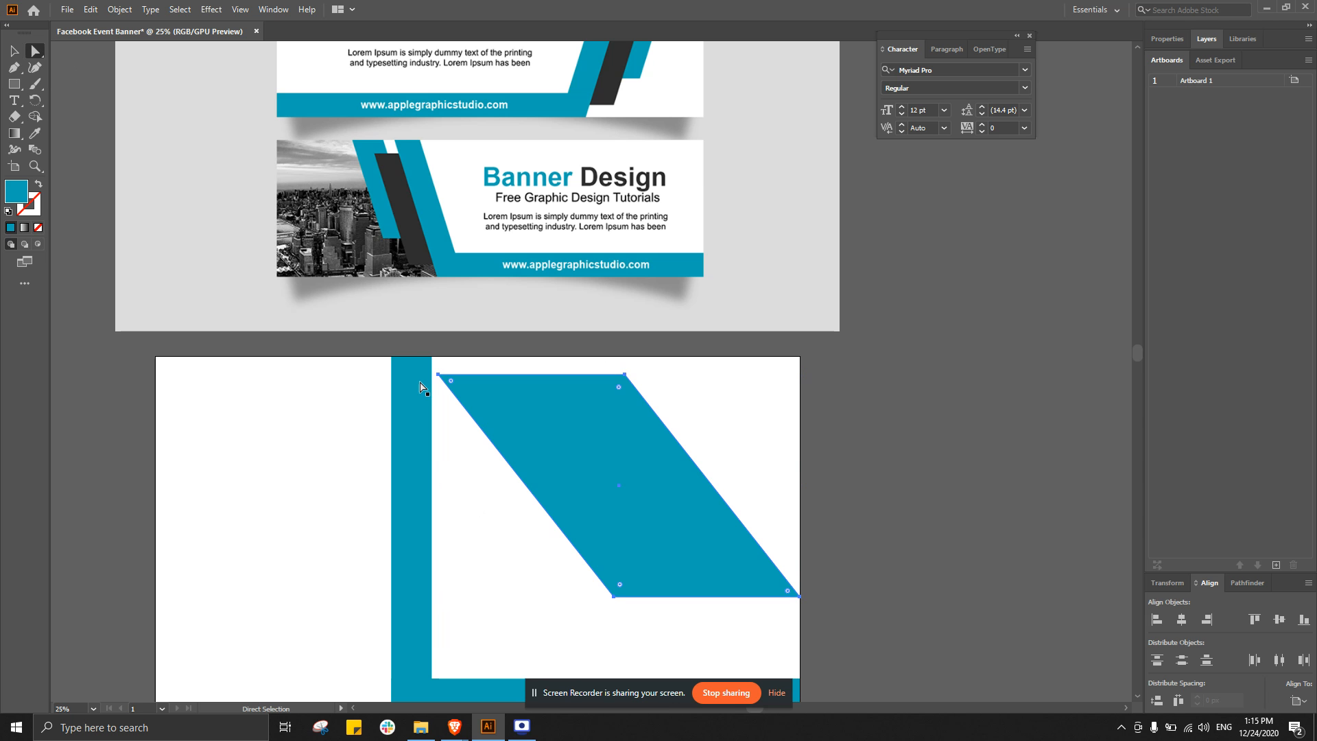
click(439, 375)
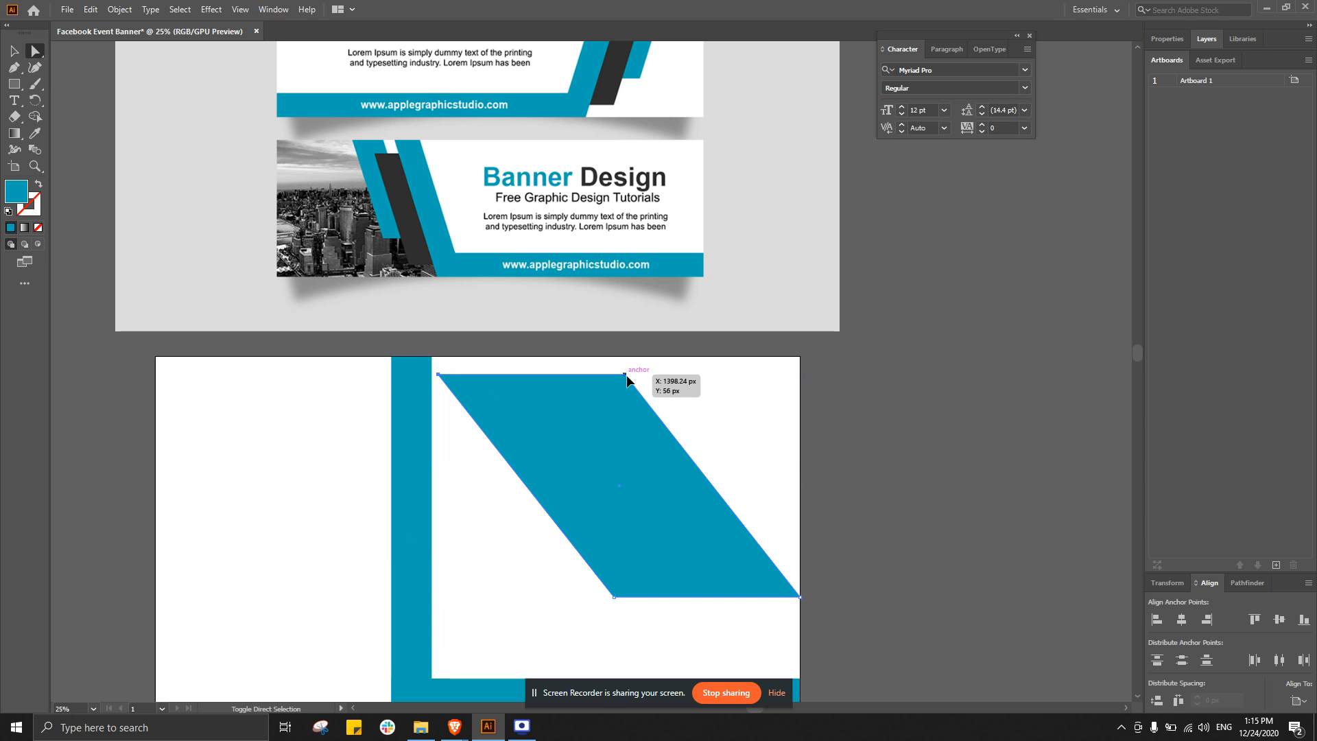
drag(625, 376, 738, 374)
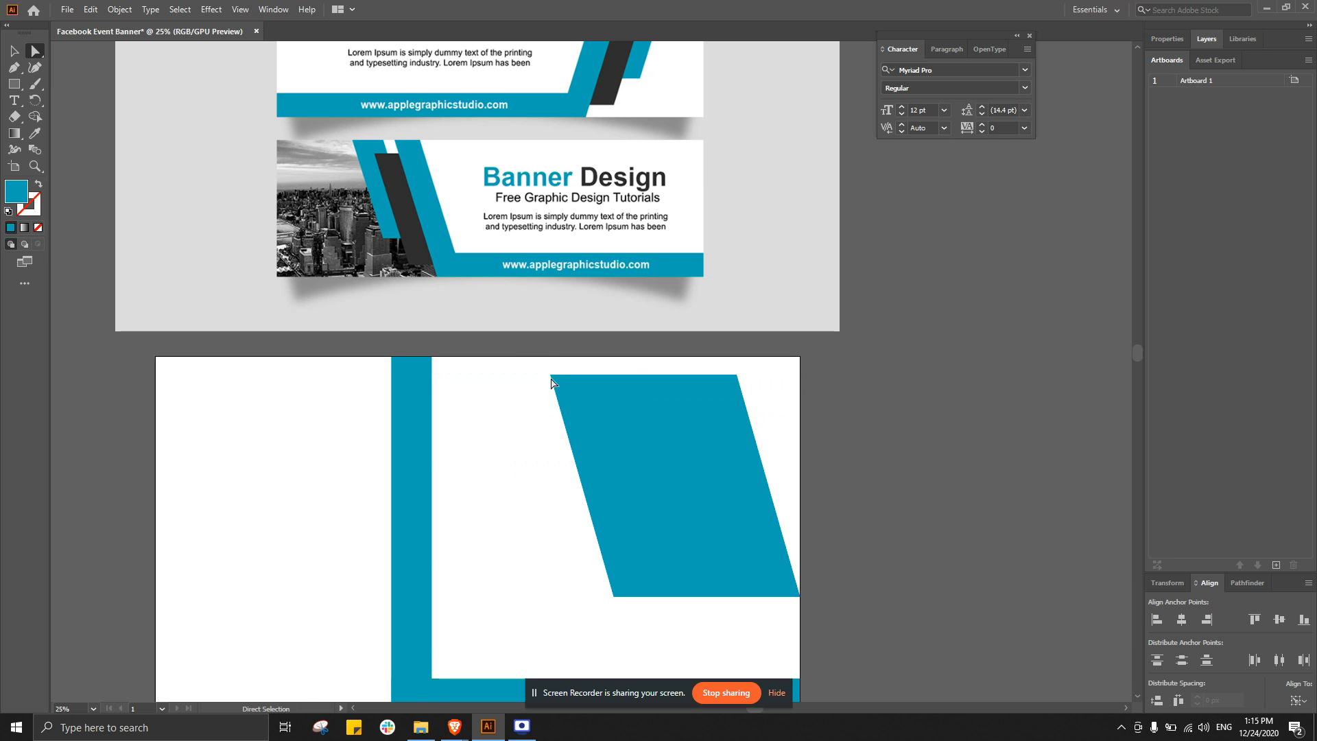
- Switch to the Google Meet window to check the meeting chat and return to Illustrator
key(alt+Tab)
key(alt+Tab)
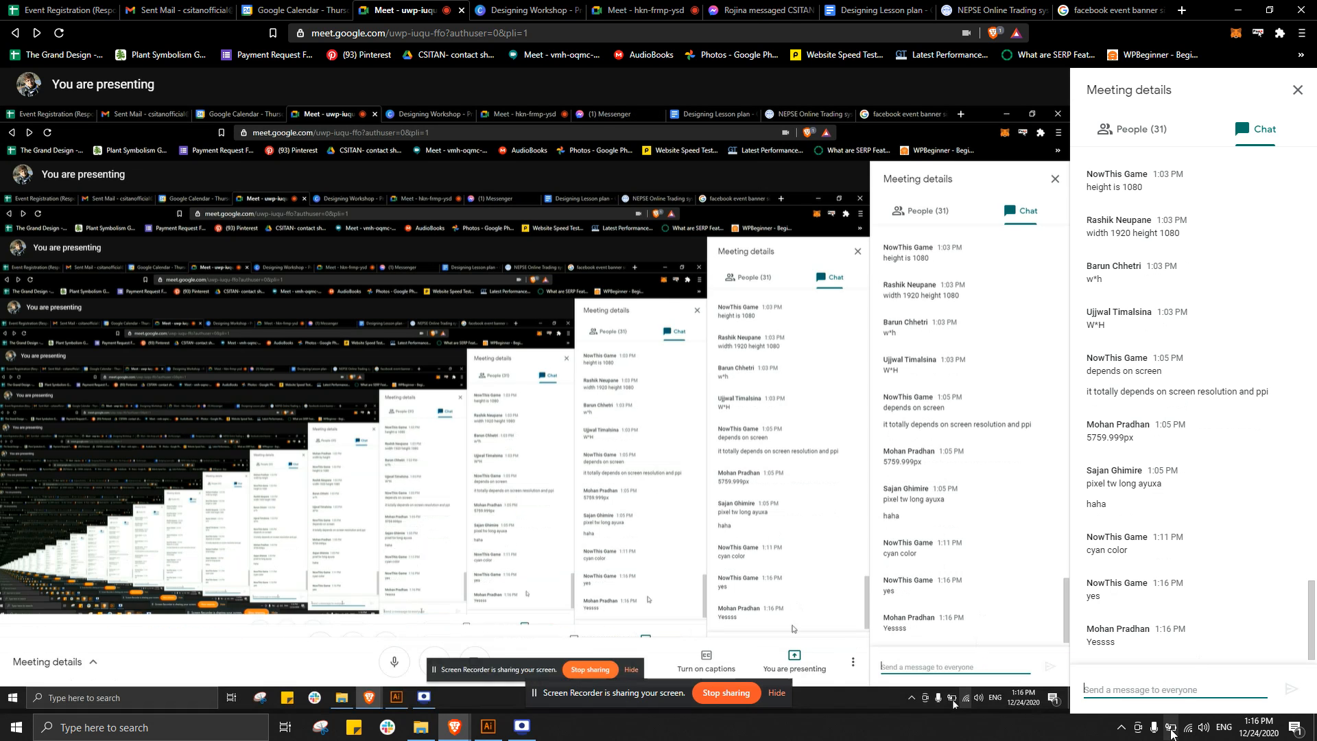
key(alt+Tab)
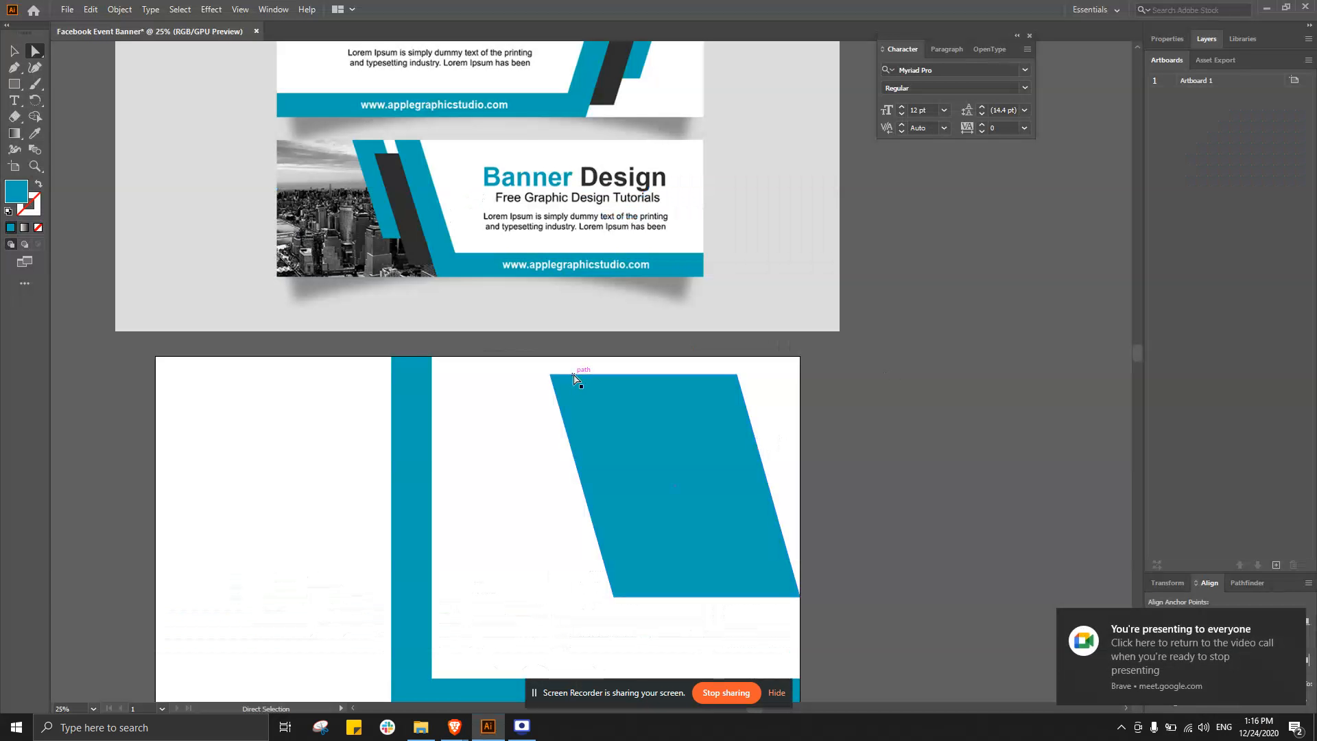
- Pull the parallelogram's upper-left anchor point inward and down, and move the distorted shape to the artboard's lower-right corner
click(562, 379)
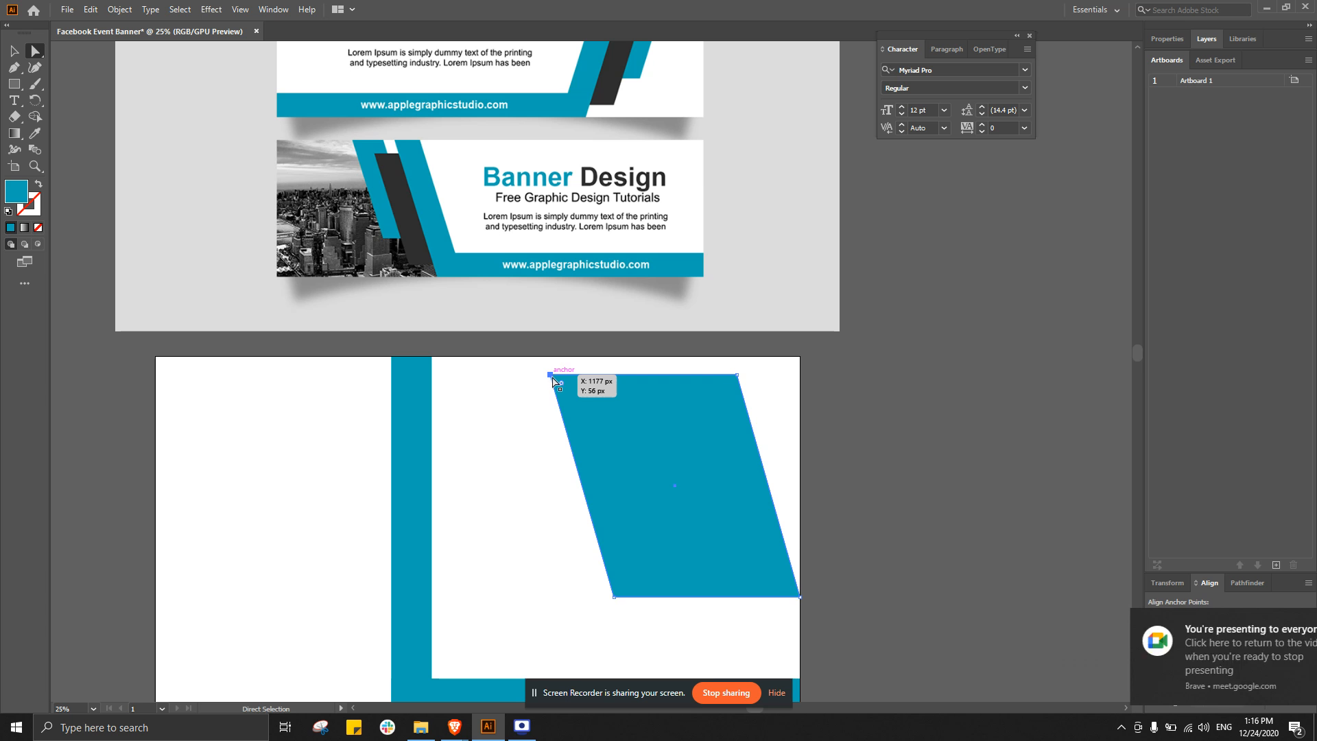
drag(553, 377, 713, 652)
key(v)
scroll(707, 618, down, 2)
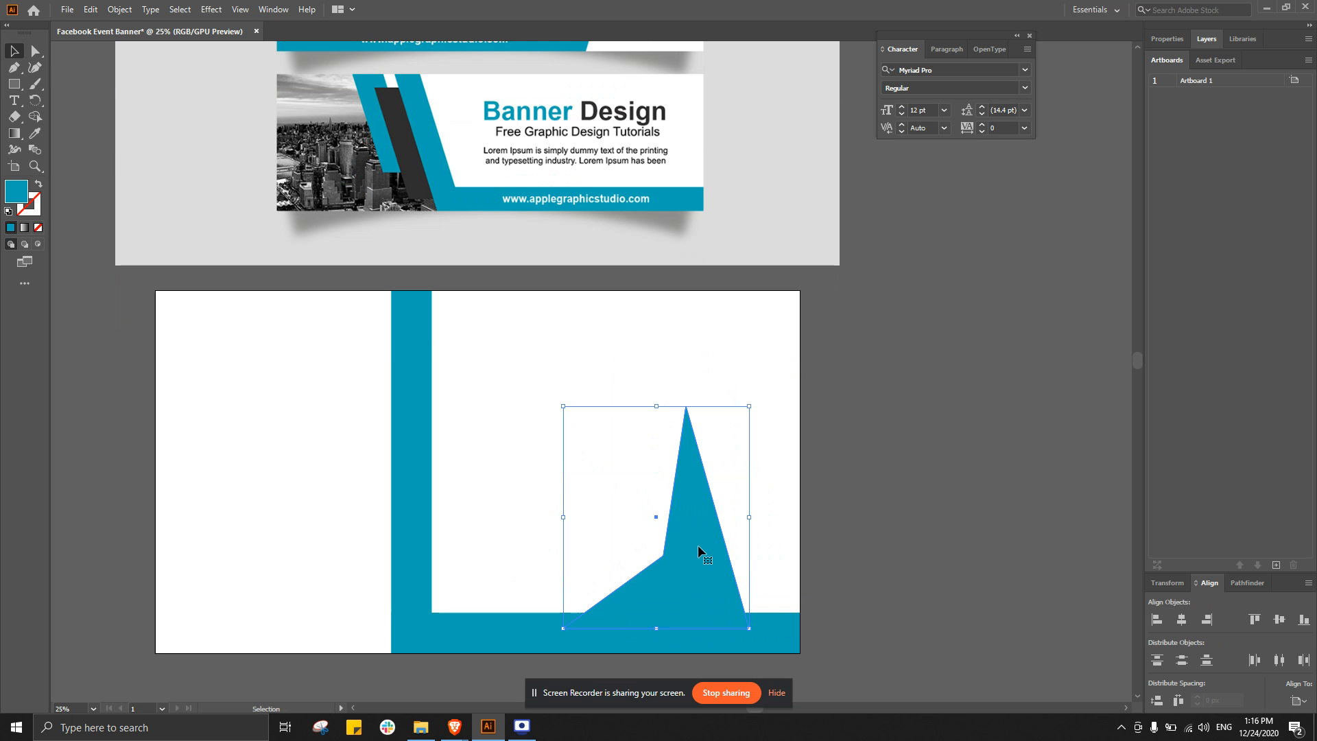
drag(685, 577, 735, 603)
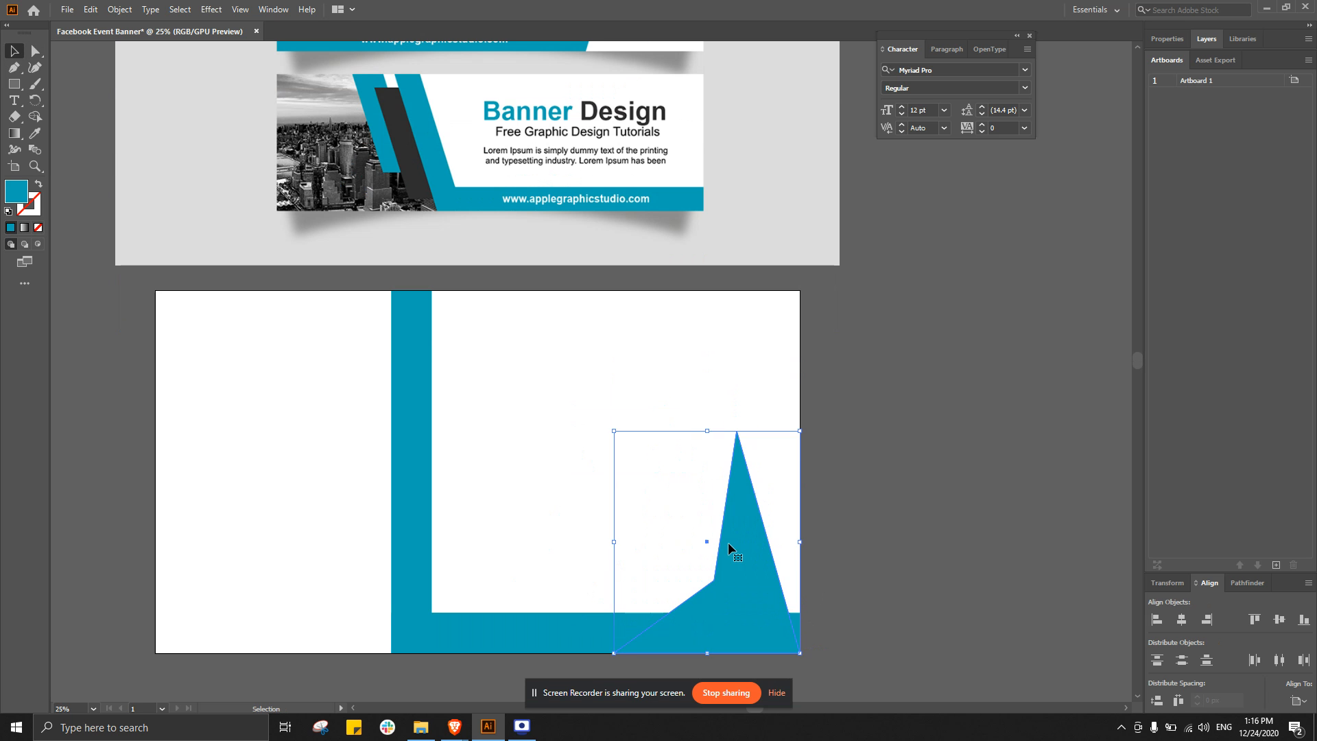
- Move the shape's peak anchor point to the artboard's right edge and shift the whole shape up into the upper-right corner
key(a)
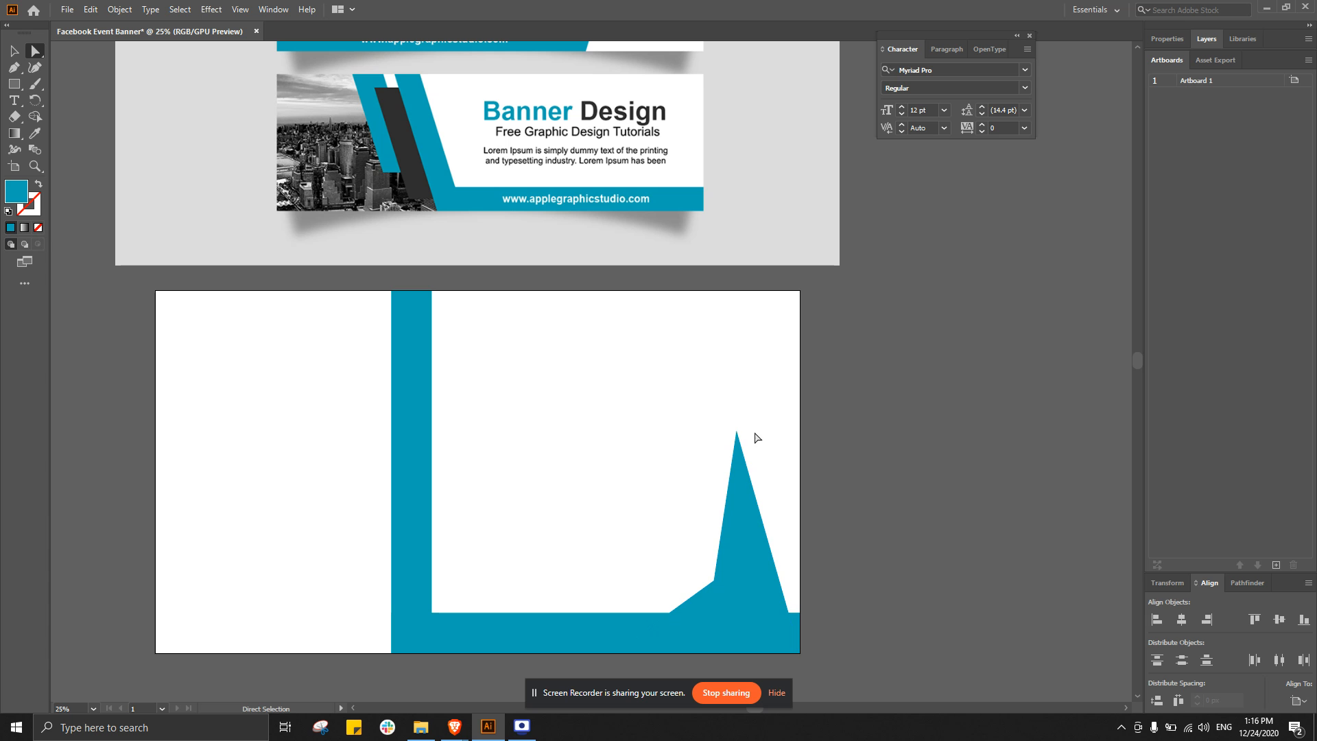
click(737, 433)
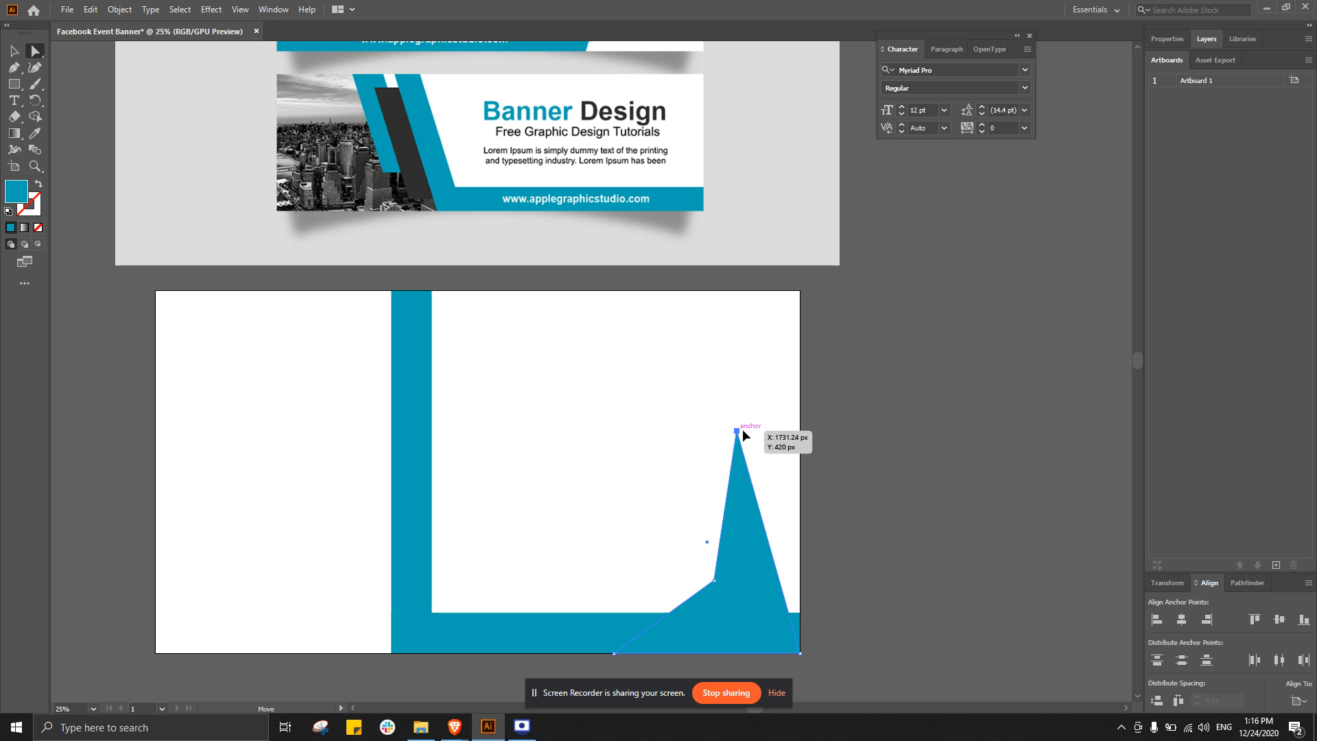
drag(740, 433, 799, 430)
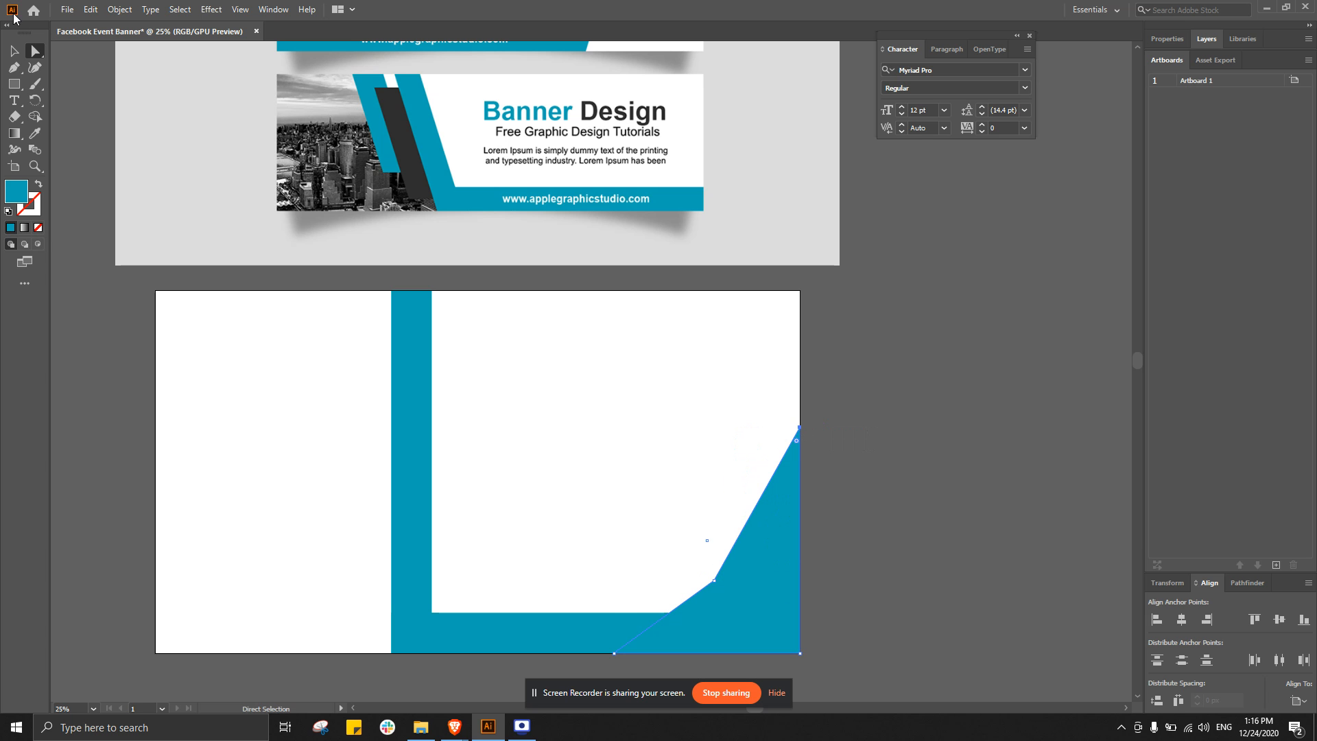
click(14, 51)
click(925, 542)
click(755, 561)
drag(755, 562, 755, 424)
click(938, 500)
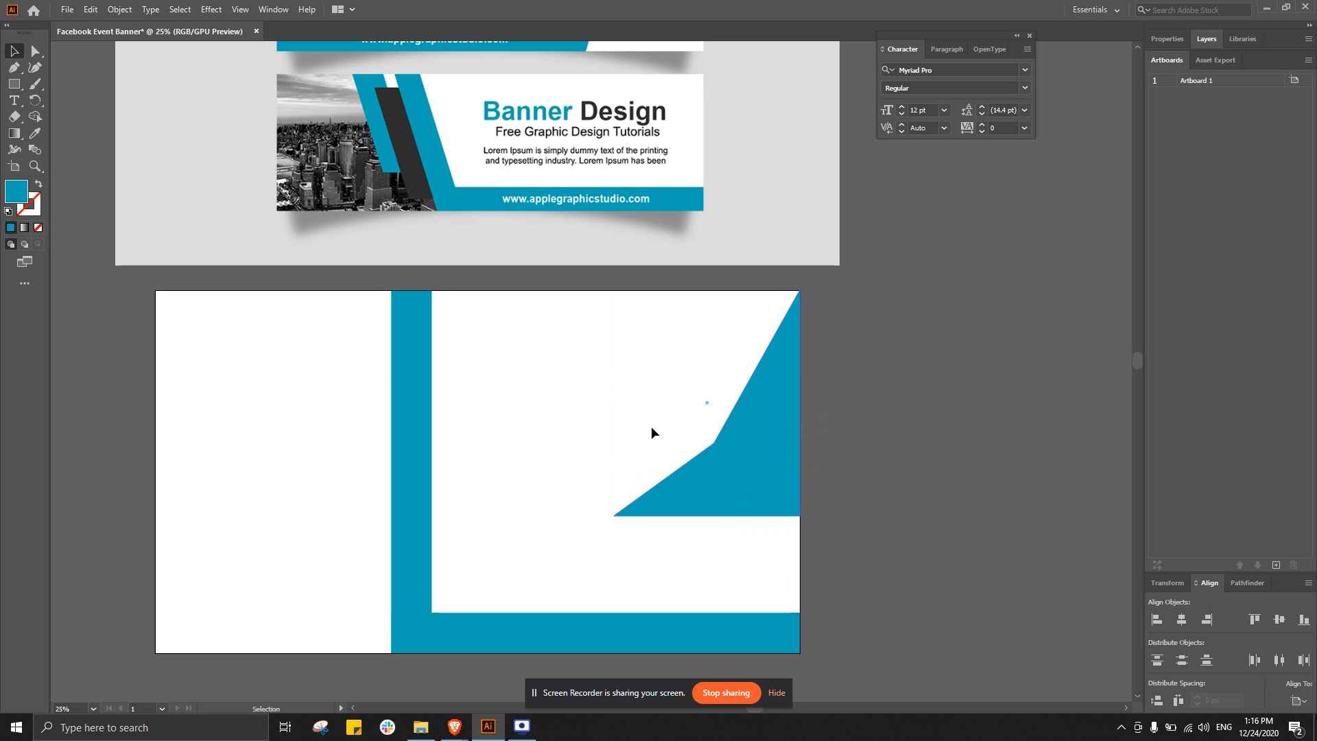
- Delete the distorted teal shape from the artboard's upper-right corner
click(801, 370)
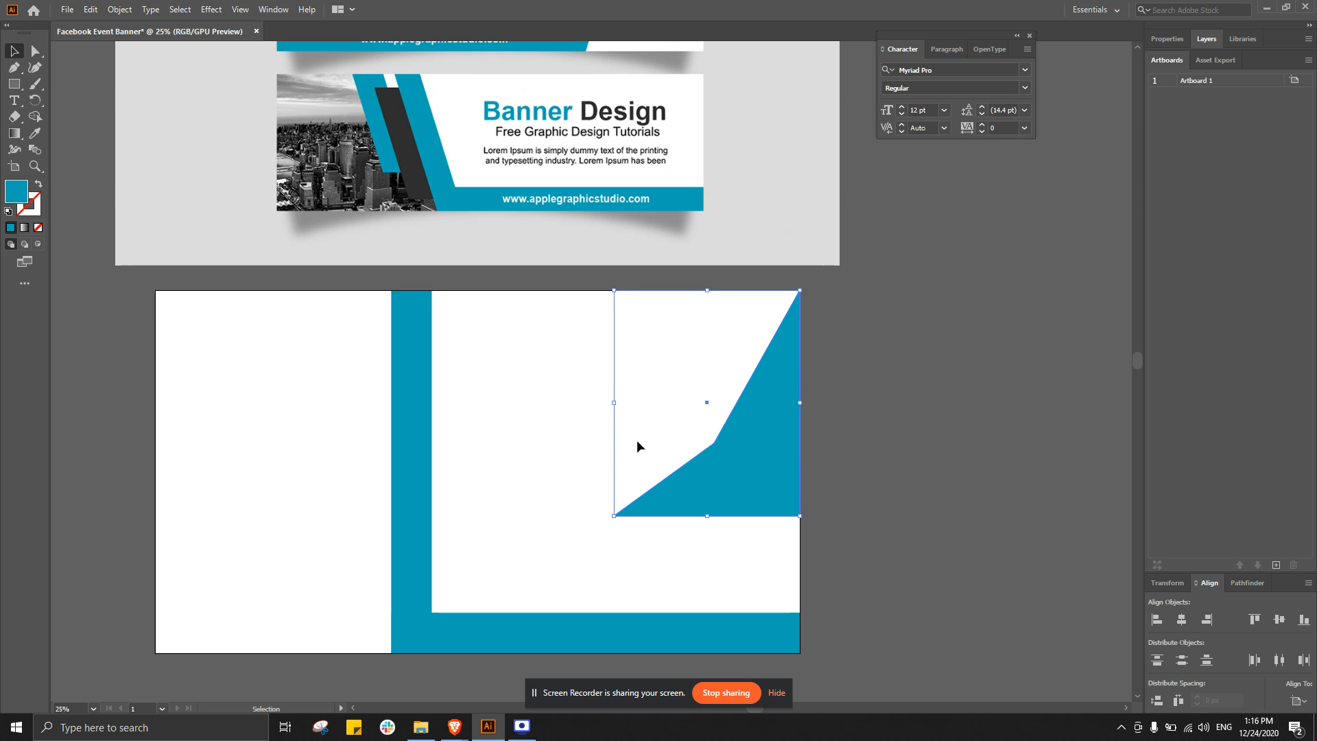
key(Delete)
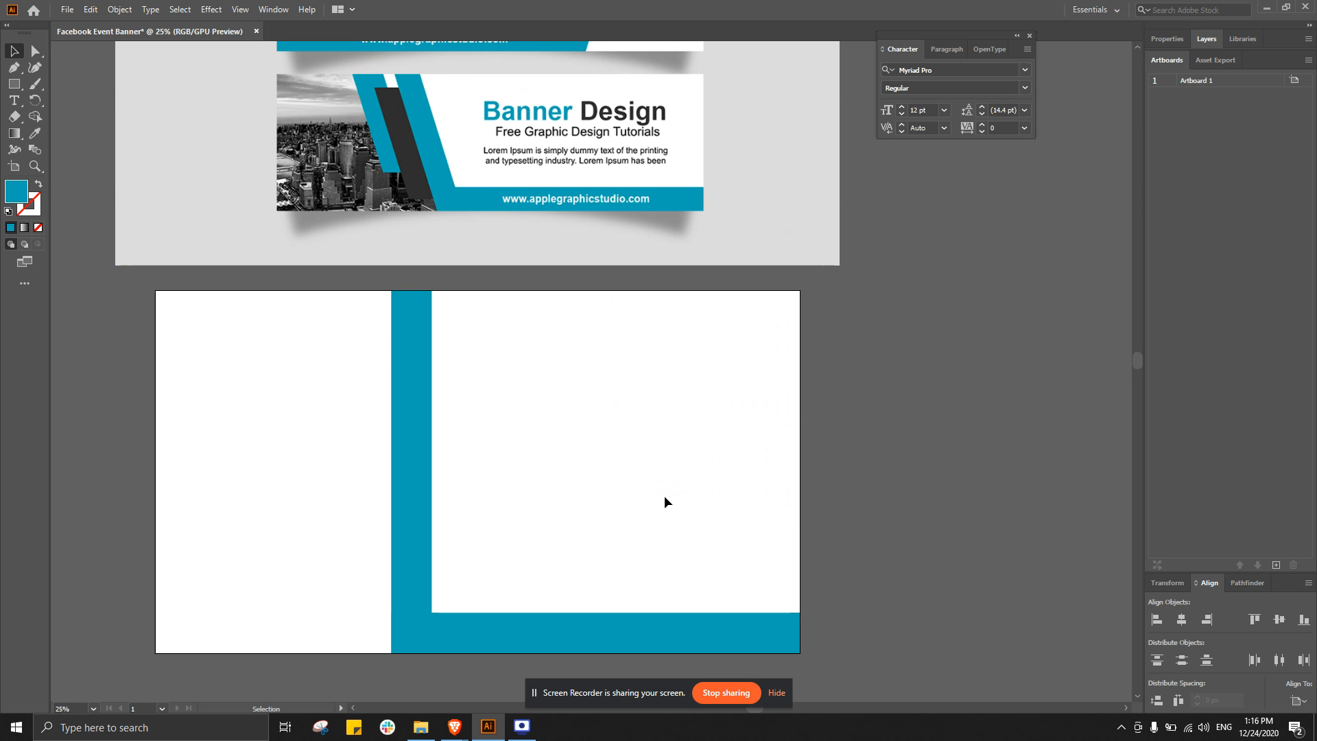
- Slant the vertical teal strip by moving its two upper anchor points together to the left along the artboard's top edge
scroll(665, 495, up, 6)
scroll(364, 370, down, 3)
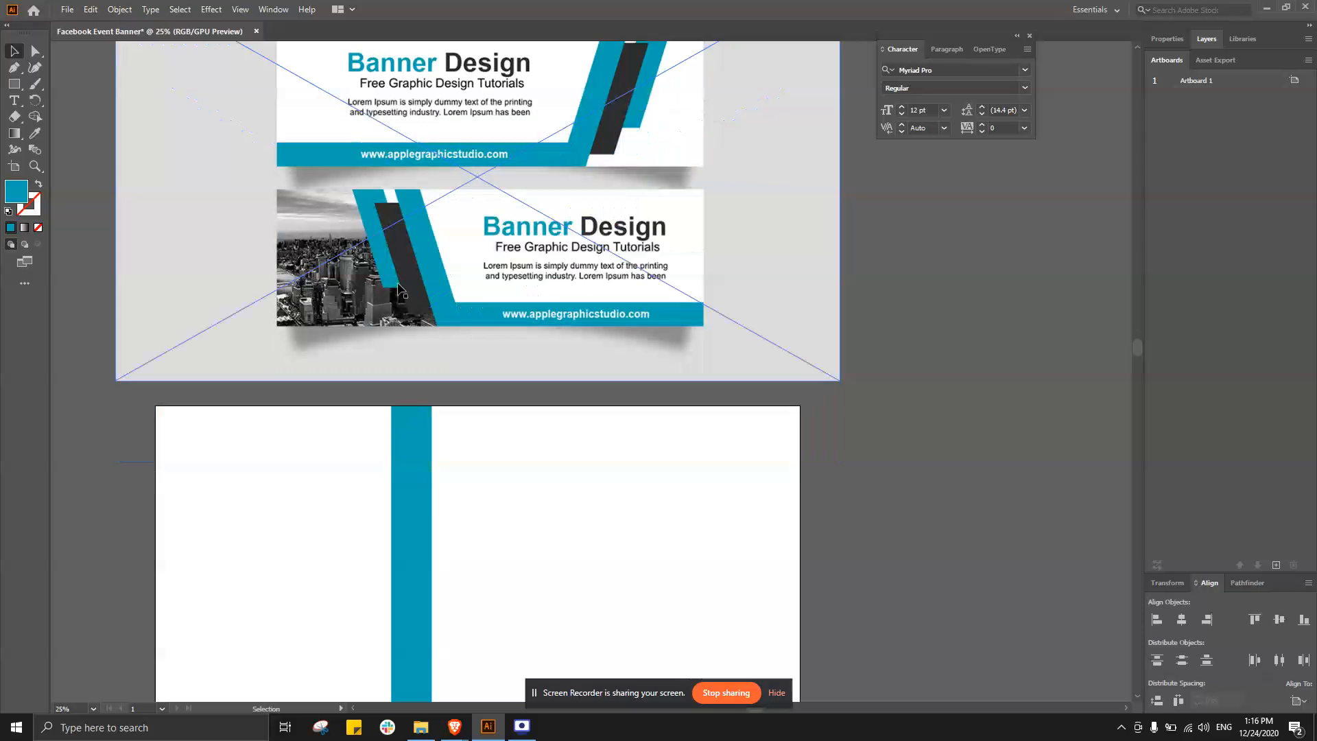
scroll(447, 317, down, 2)
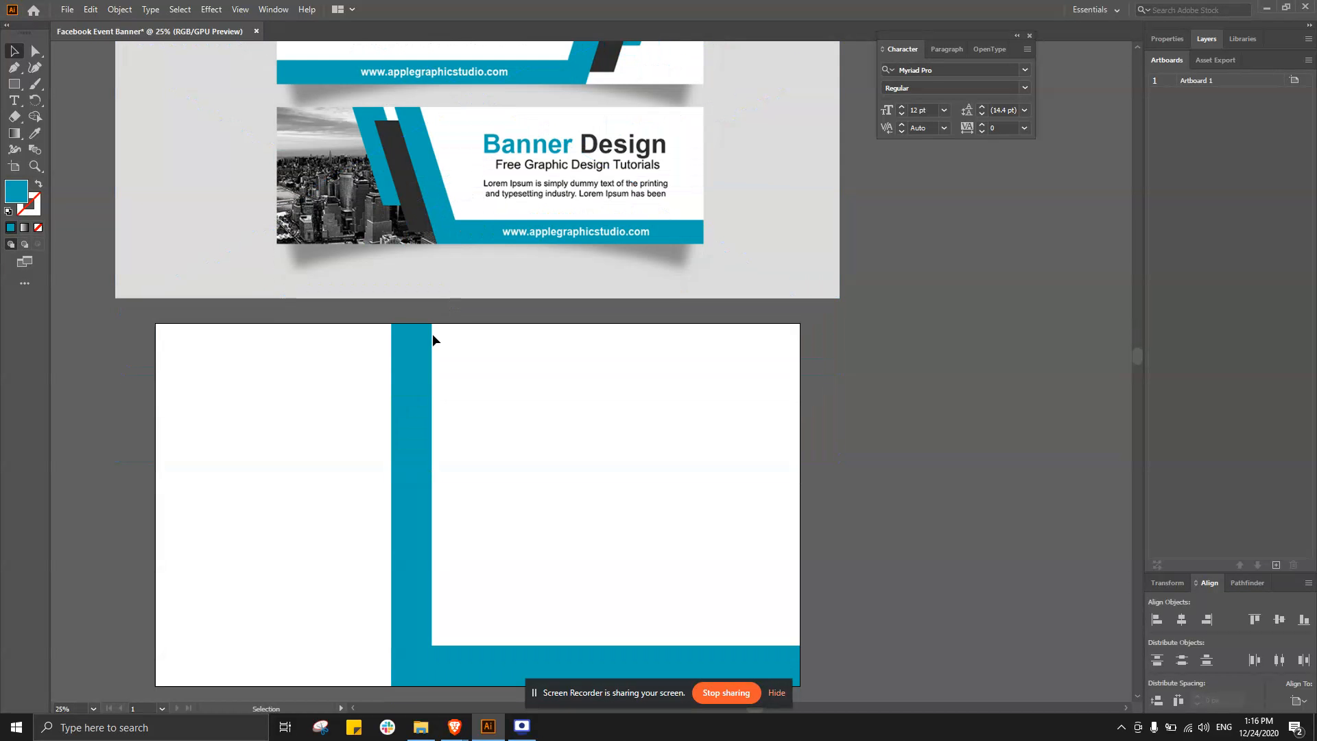
click(430, 336)
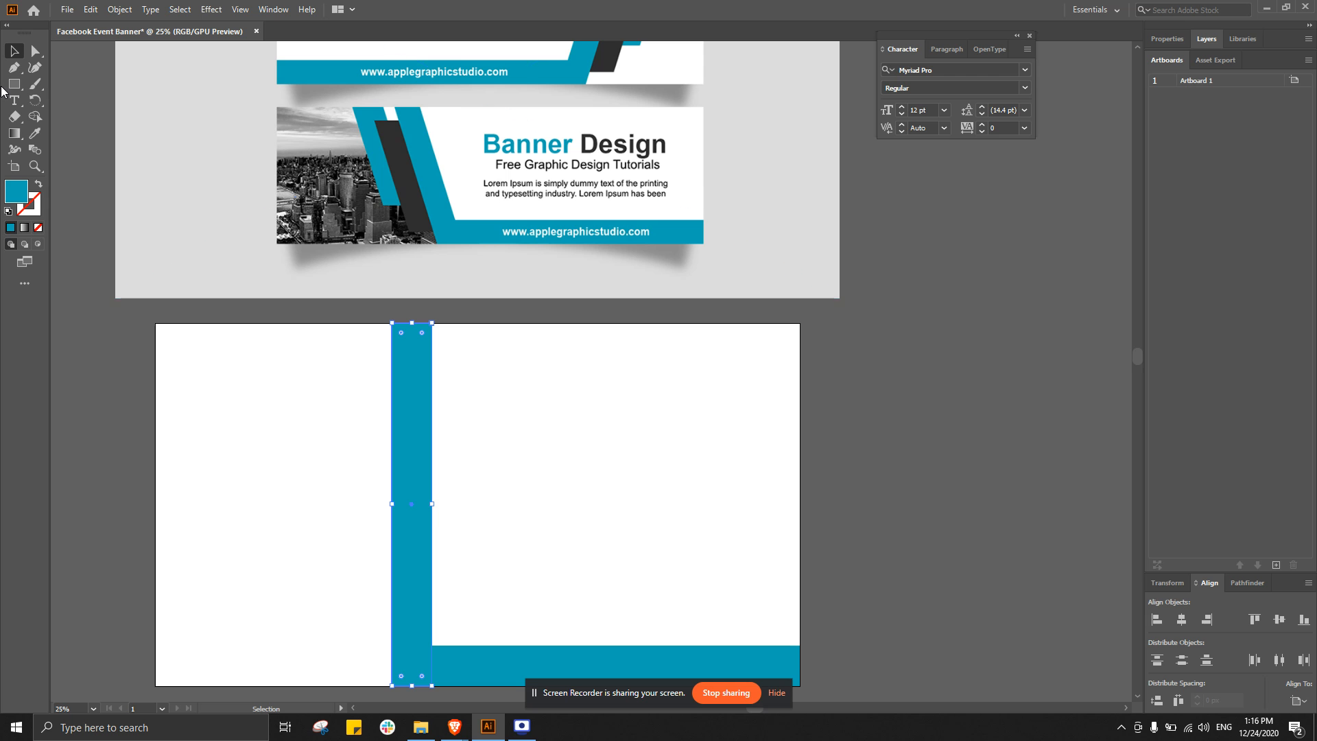
click(34, 51)
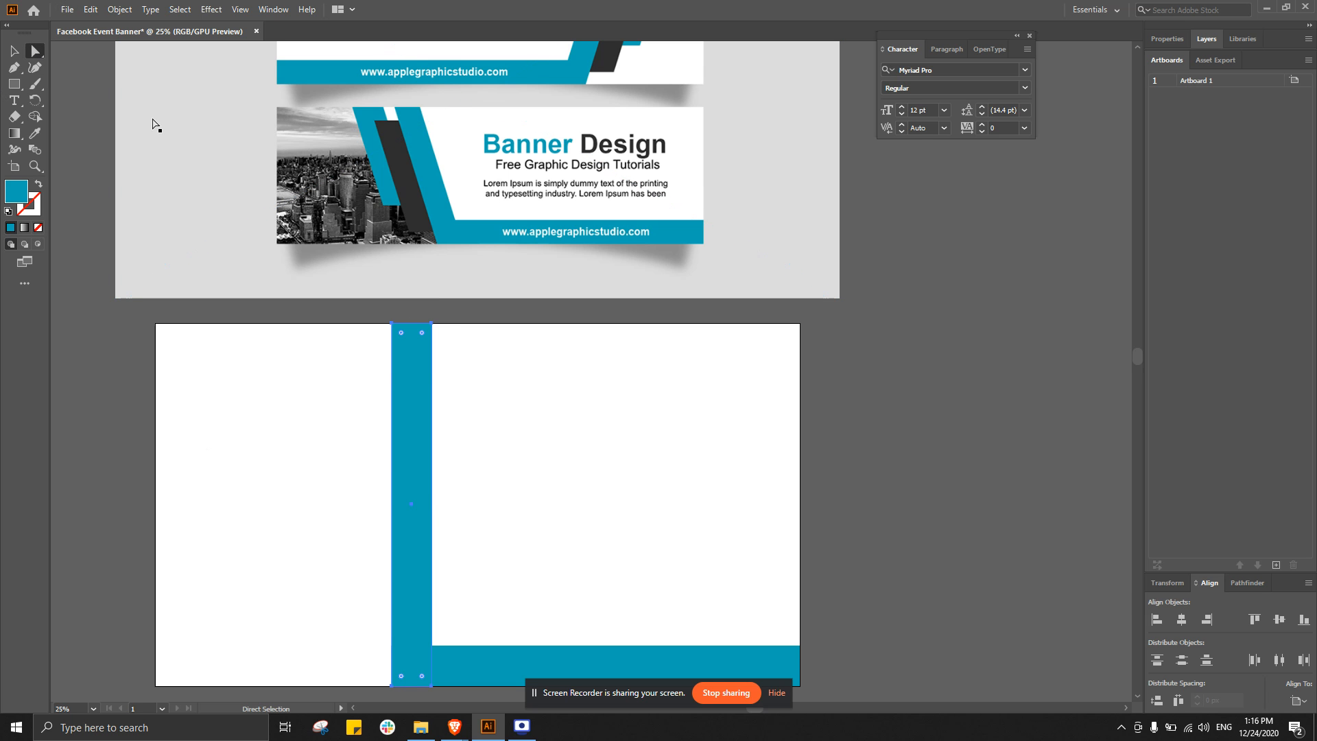
click(518, 392)
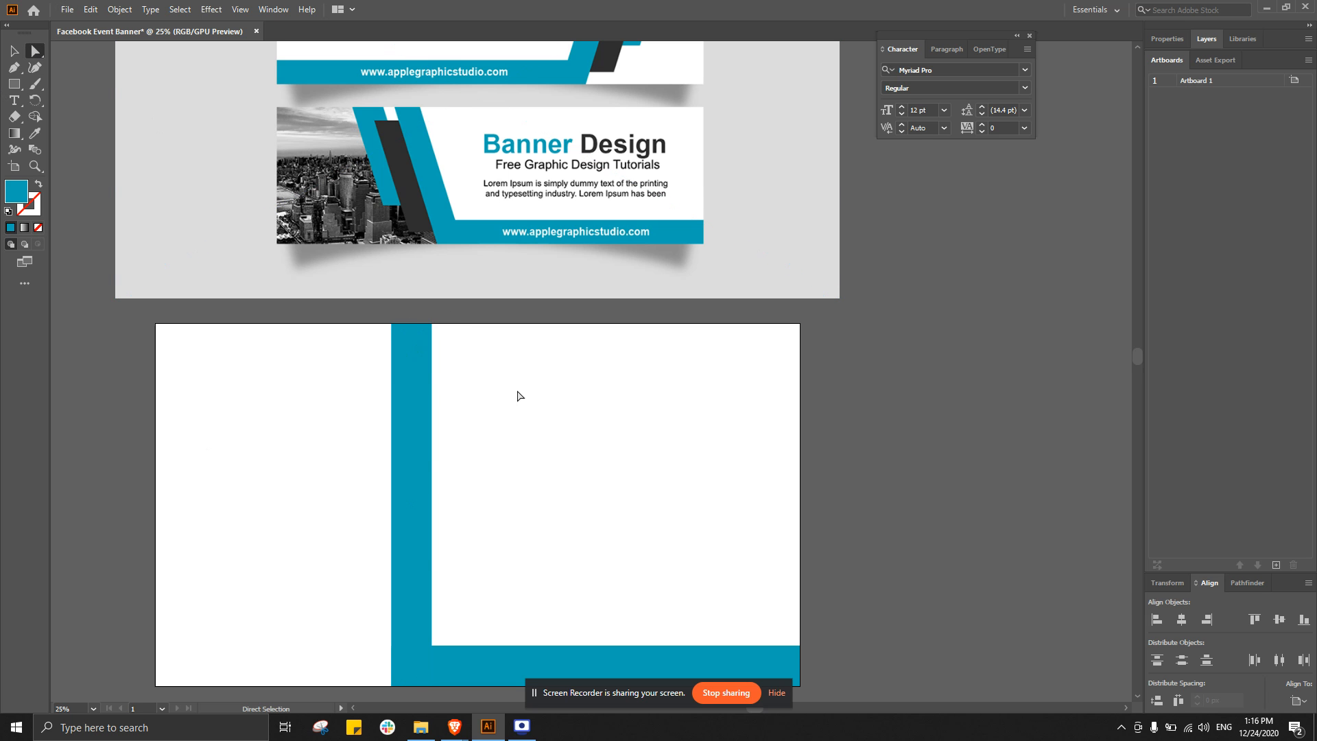
click(391, 323)
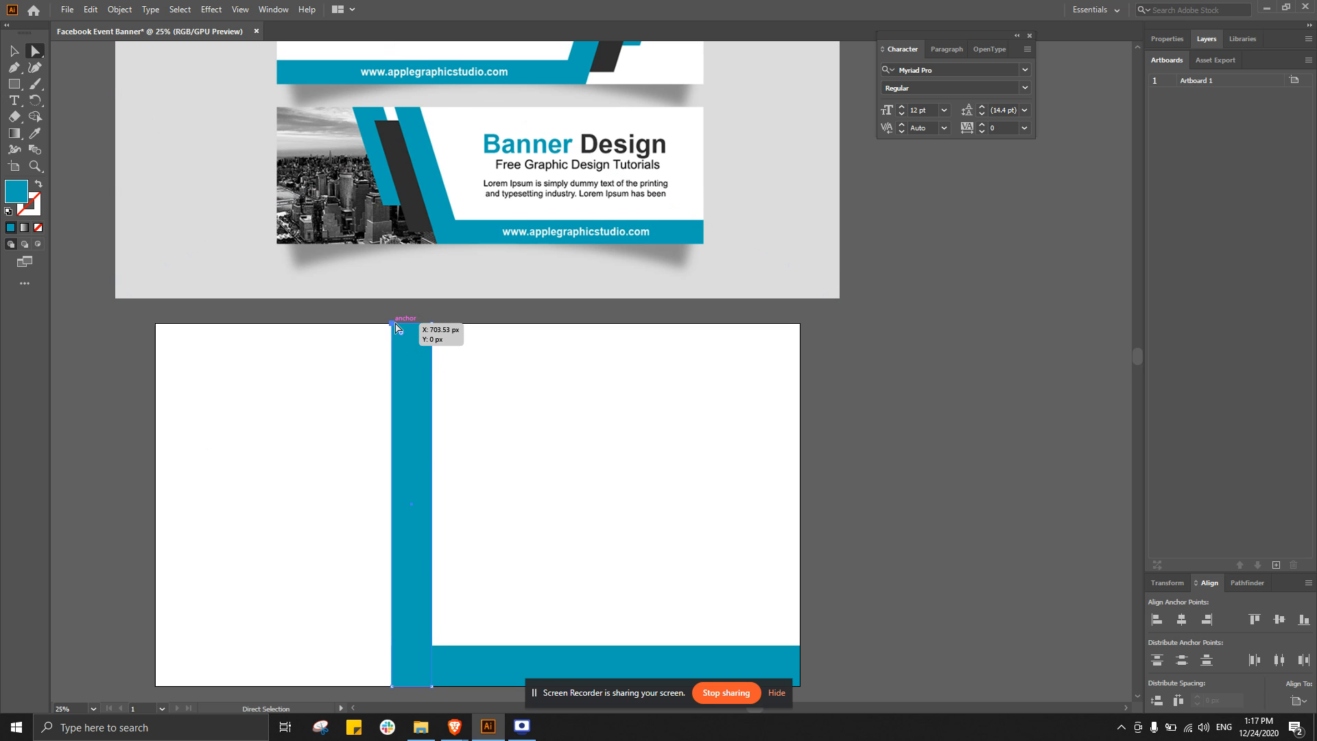
shift+click(433, 325)
scroll(520, 419, down, 1)
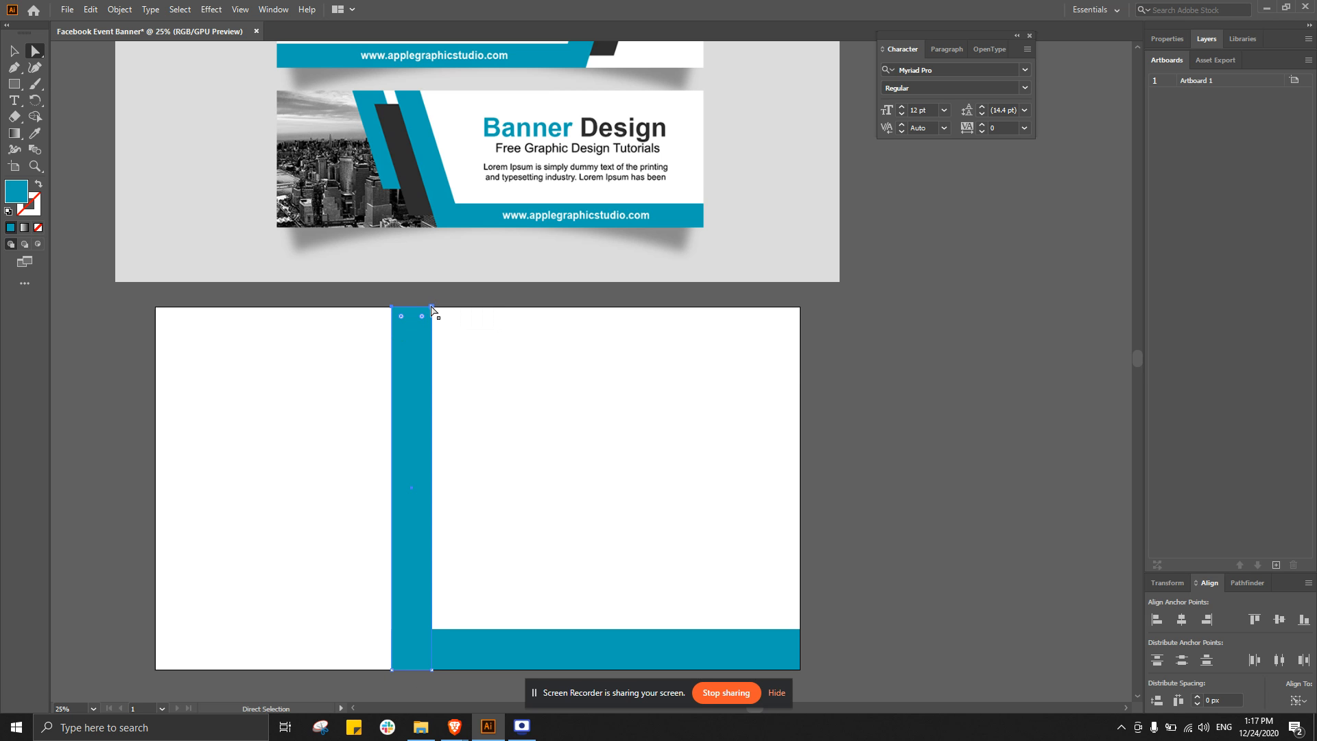
drag(430, 307, 319, 314)
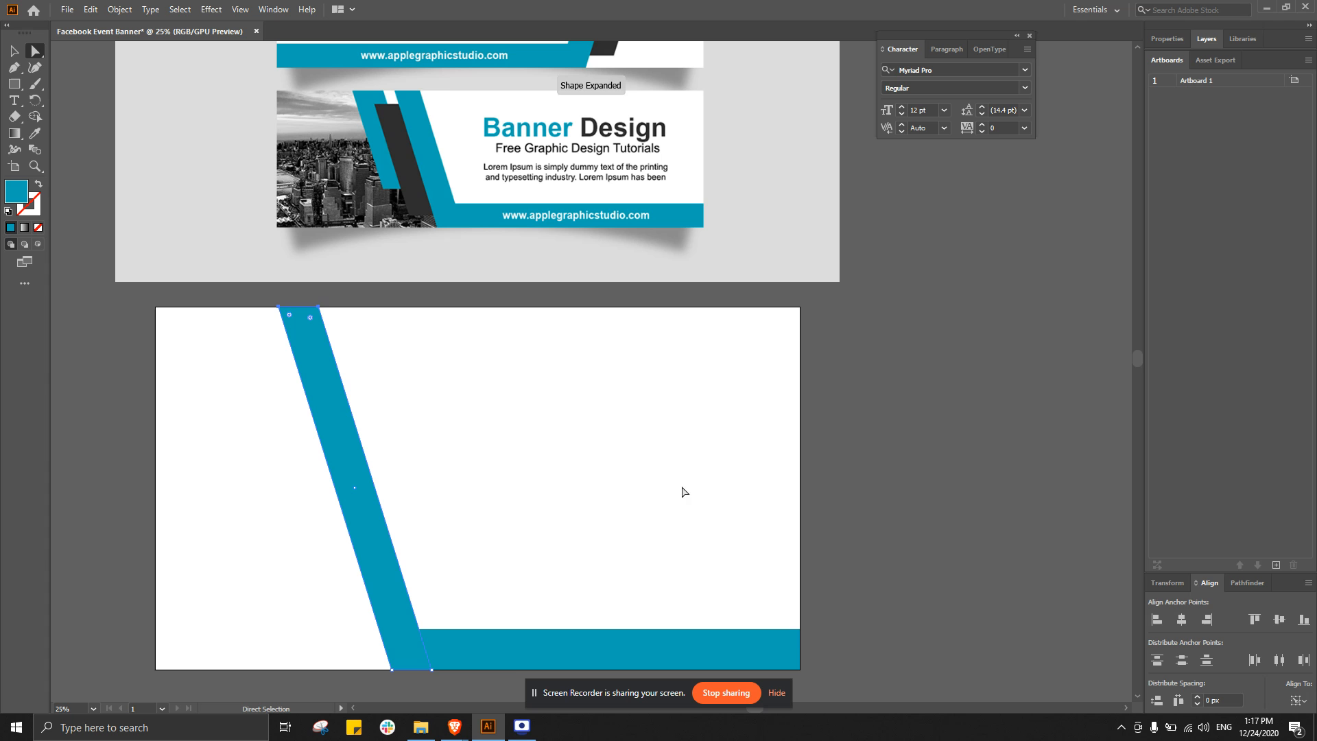
click(892, 485)
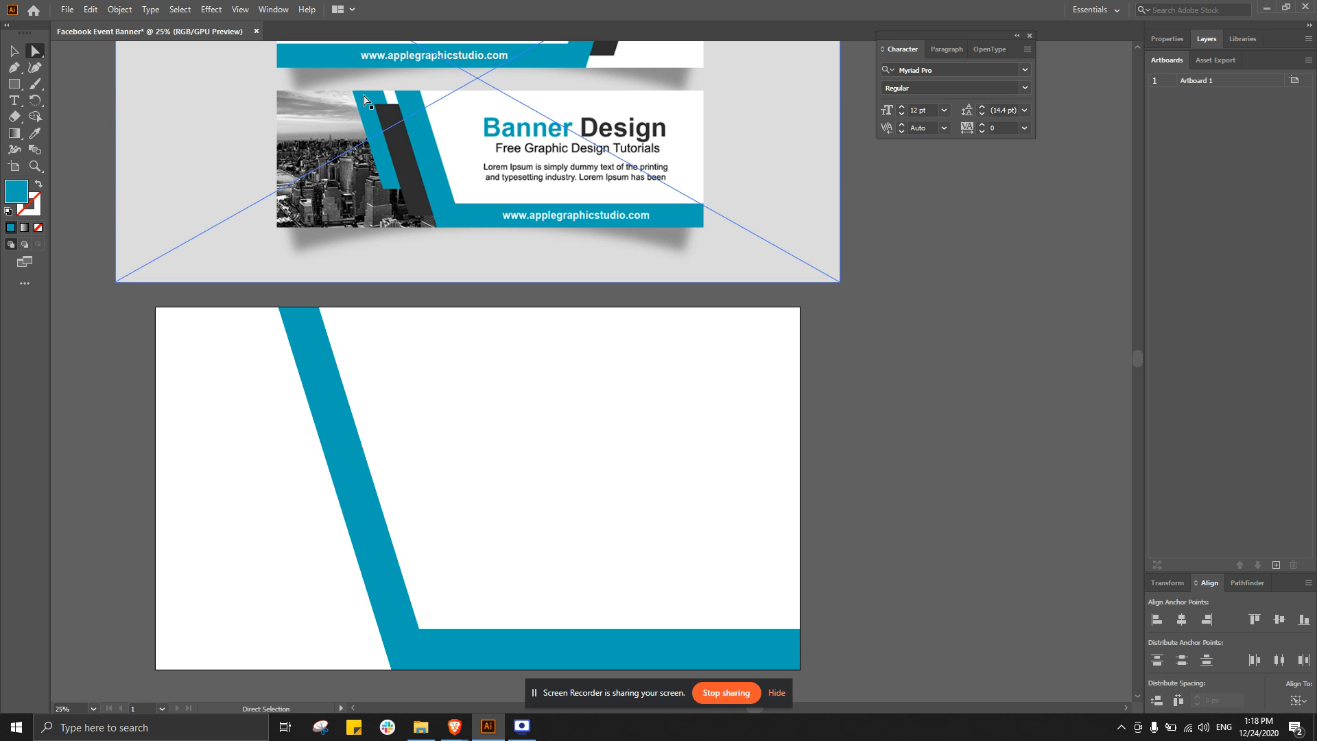
- Duplicate the slanted teal strip to its left, leaving a white gap between the two parallel strips
click(12, 51)
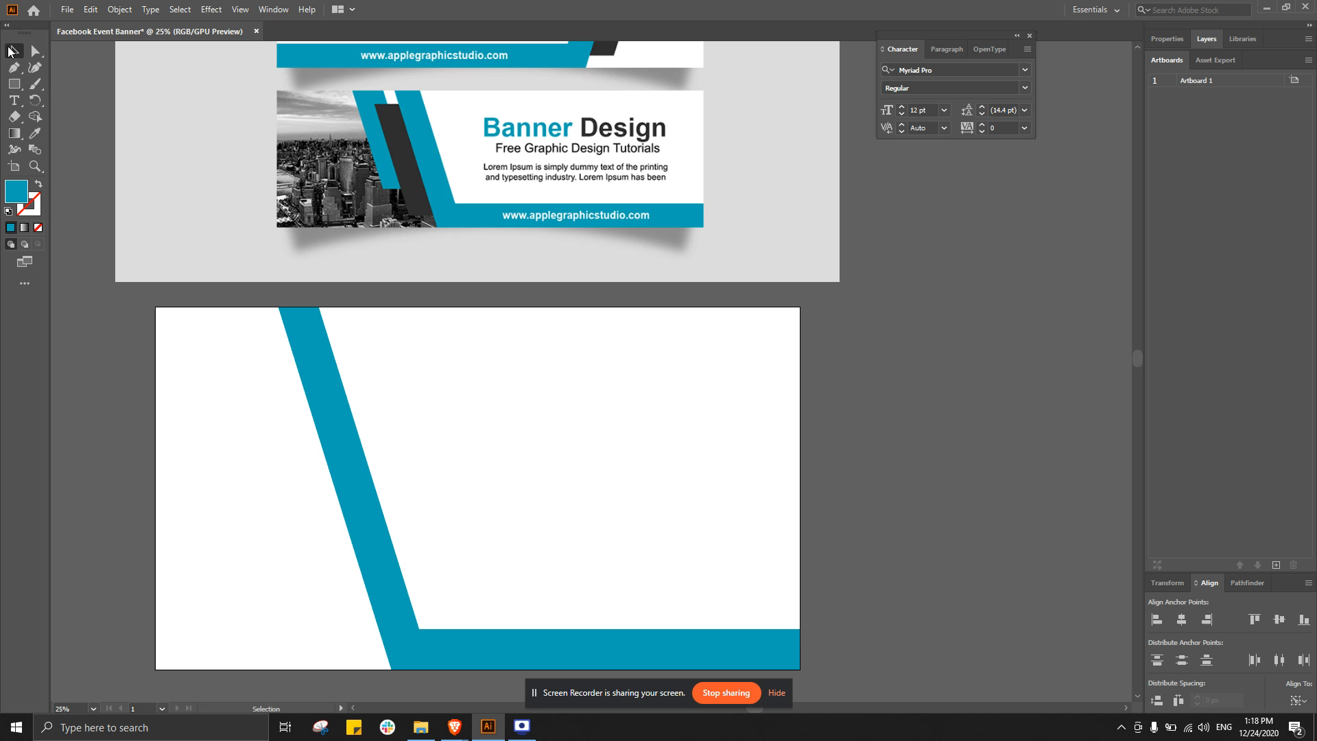
click(328, 401)
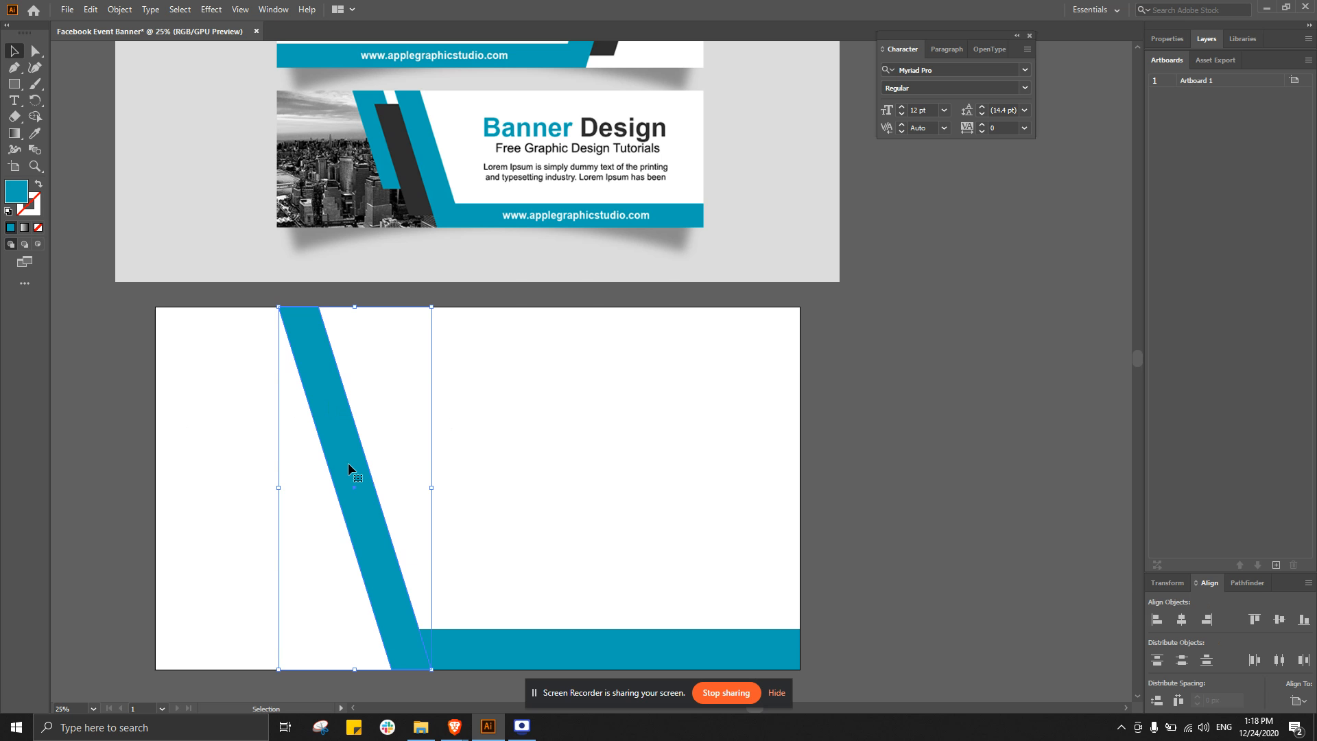
drag(348, 463, 268, 450)
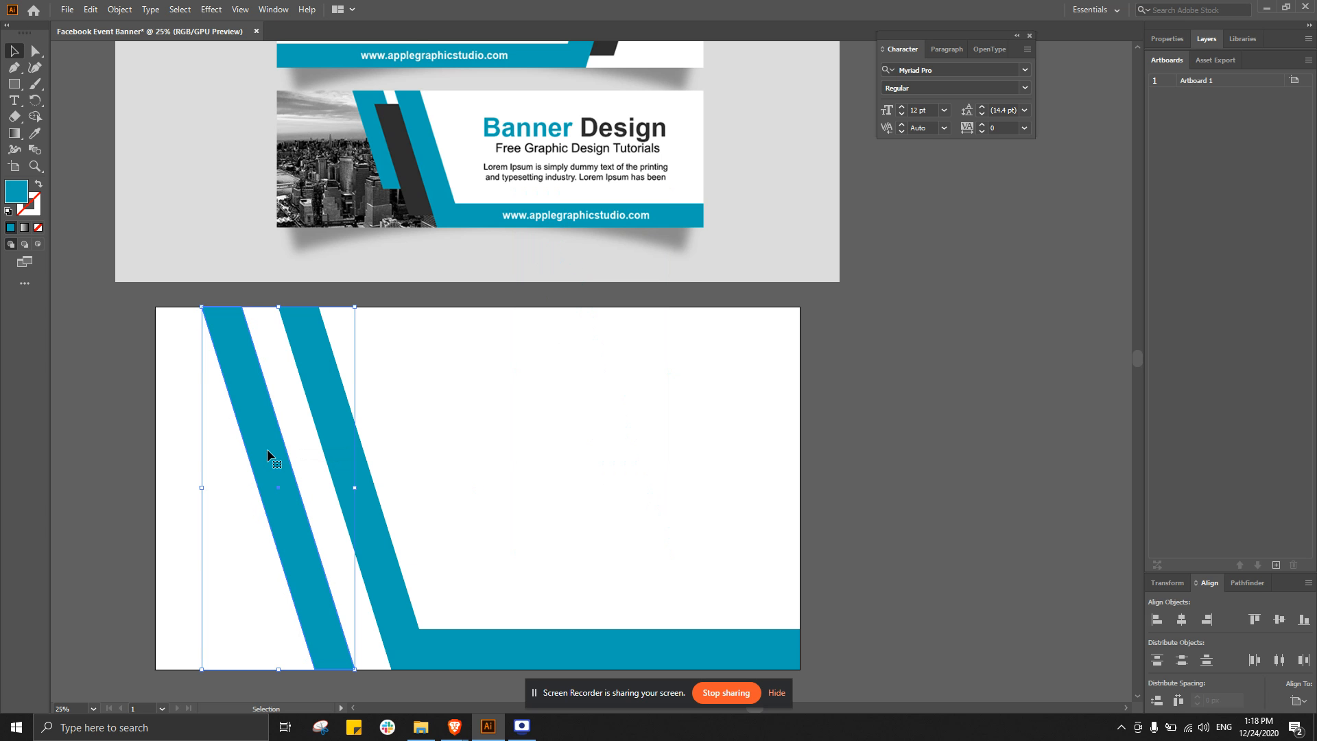
click(430, 574)
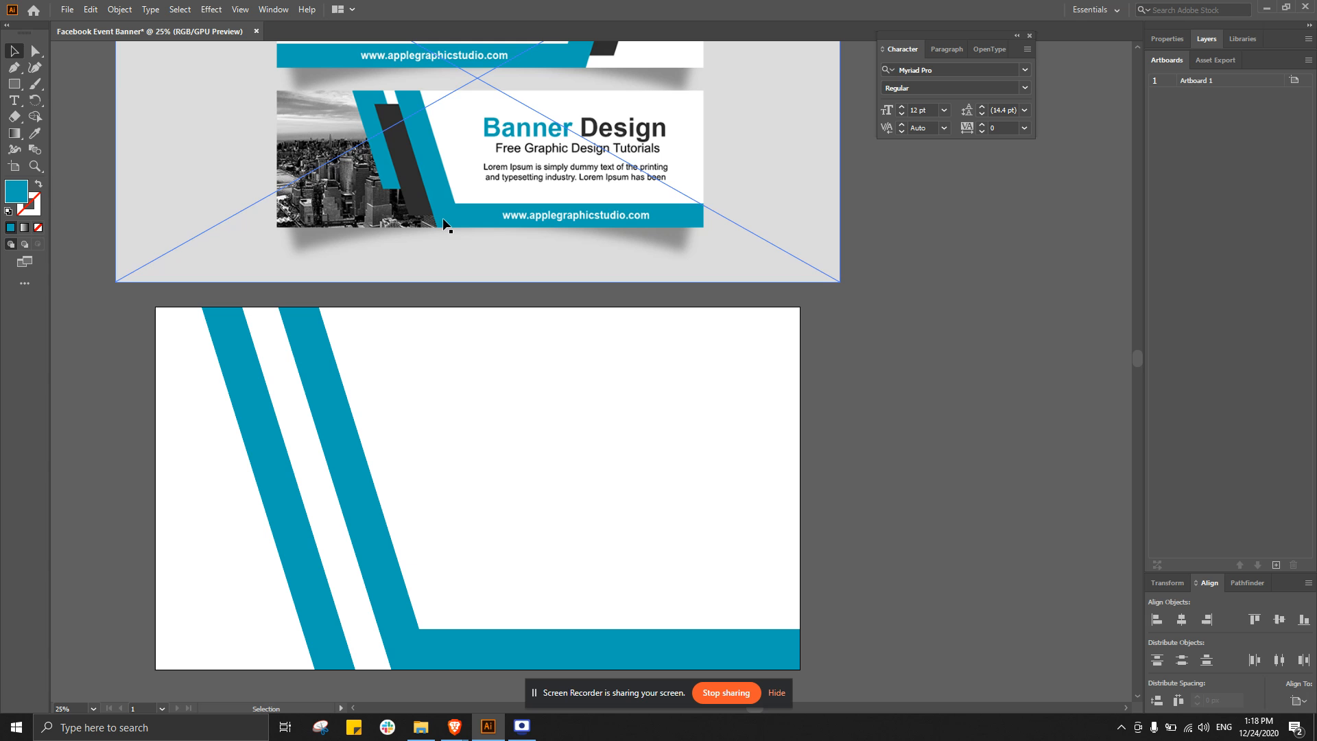
- Try shortening the copied strip by scaling its height from the bottom, and undo the change
click(232, 332)
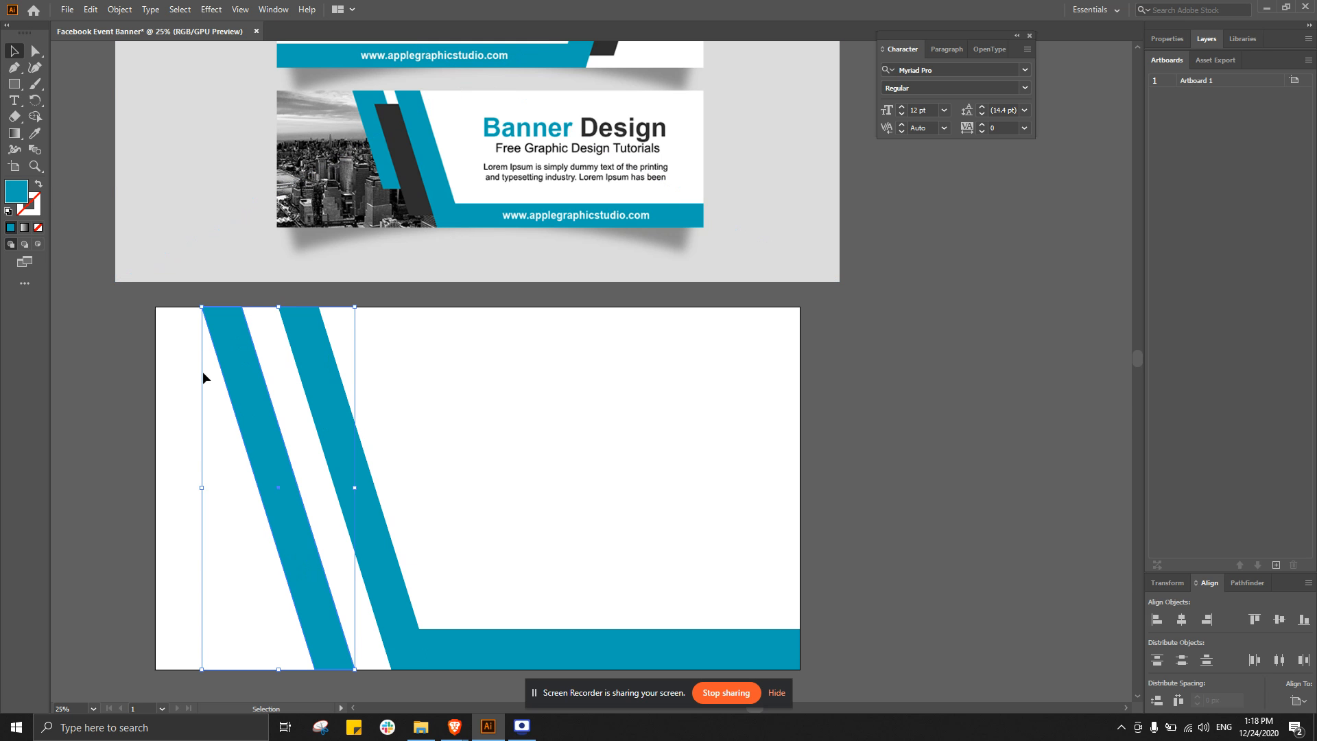
drag(277, 671, 295, 546)
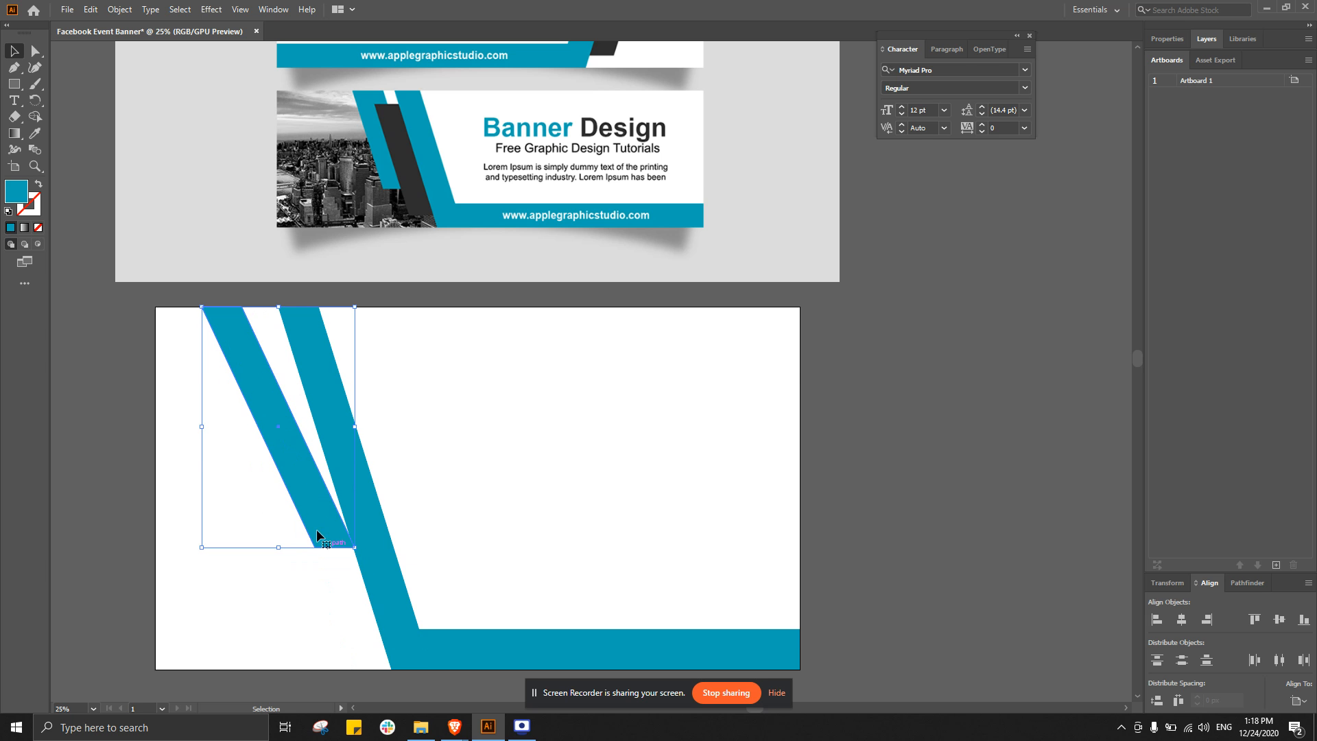
key(ctrl+z)
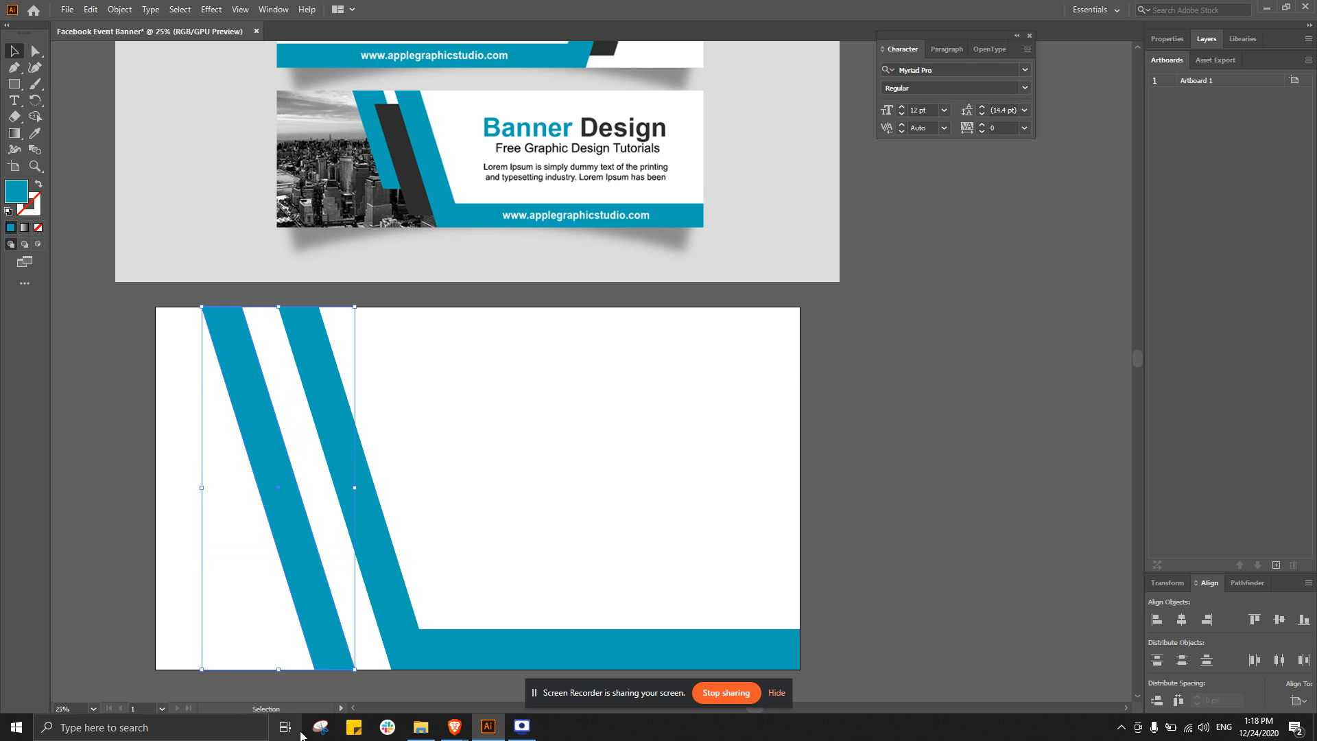
- Shorten the copied strip by moving its two lower anchor points together up along its slant, and deselect it
key(a)
click(313, 669)
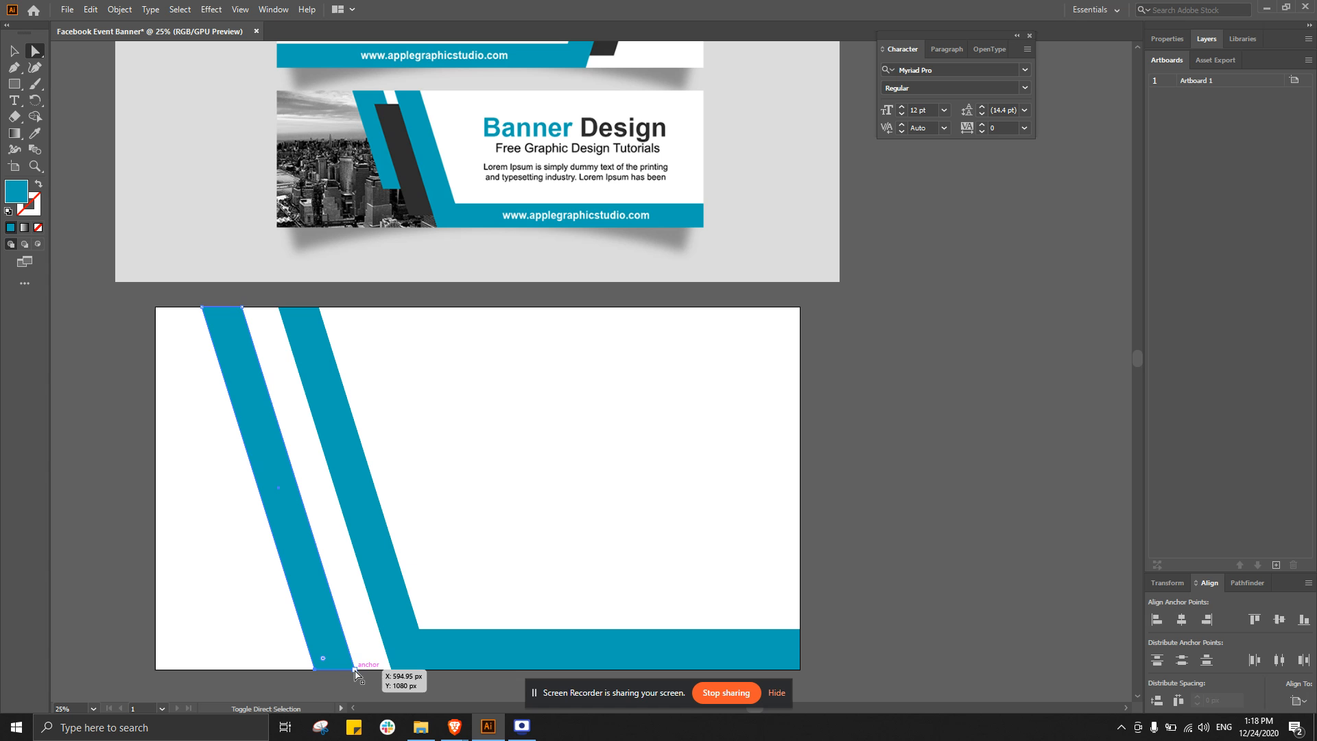
shift+click(354, 669)
drag(356, 671, 309, 522)
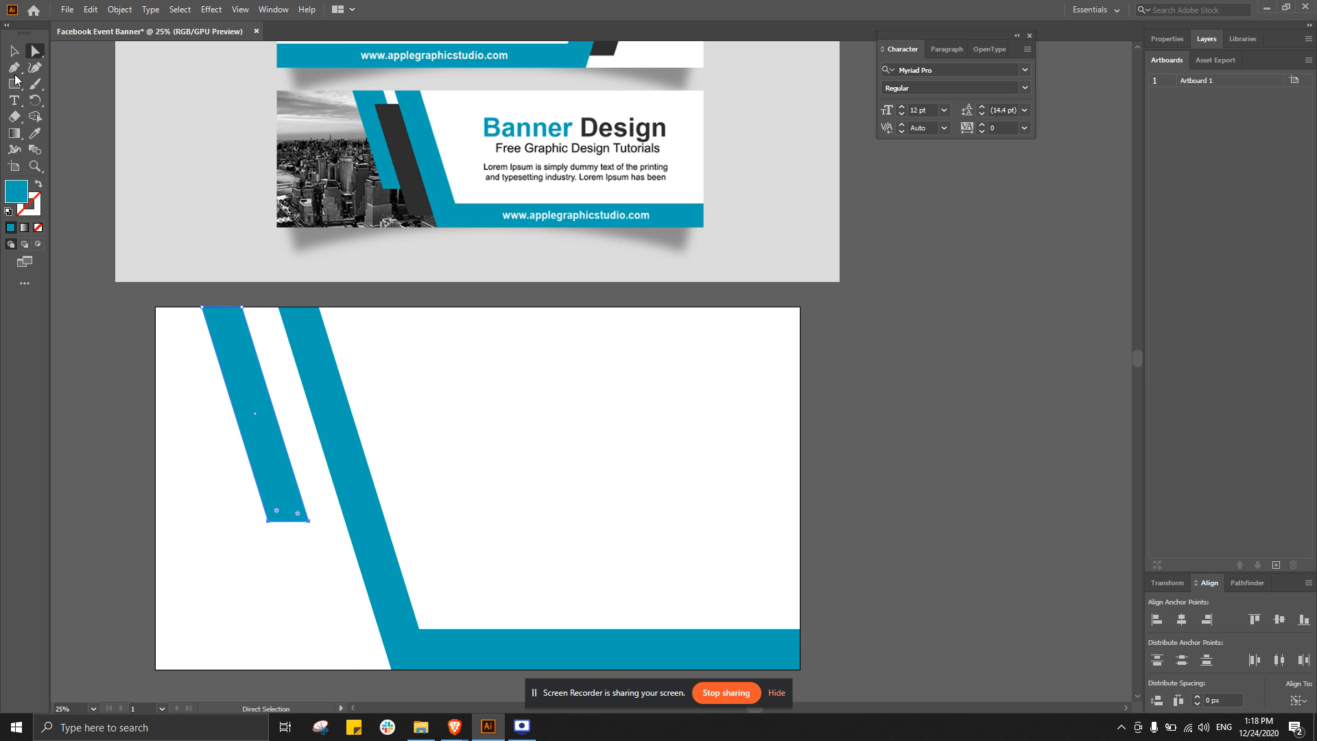
click(11, 48)
click(458, 446)
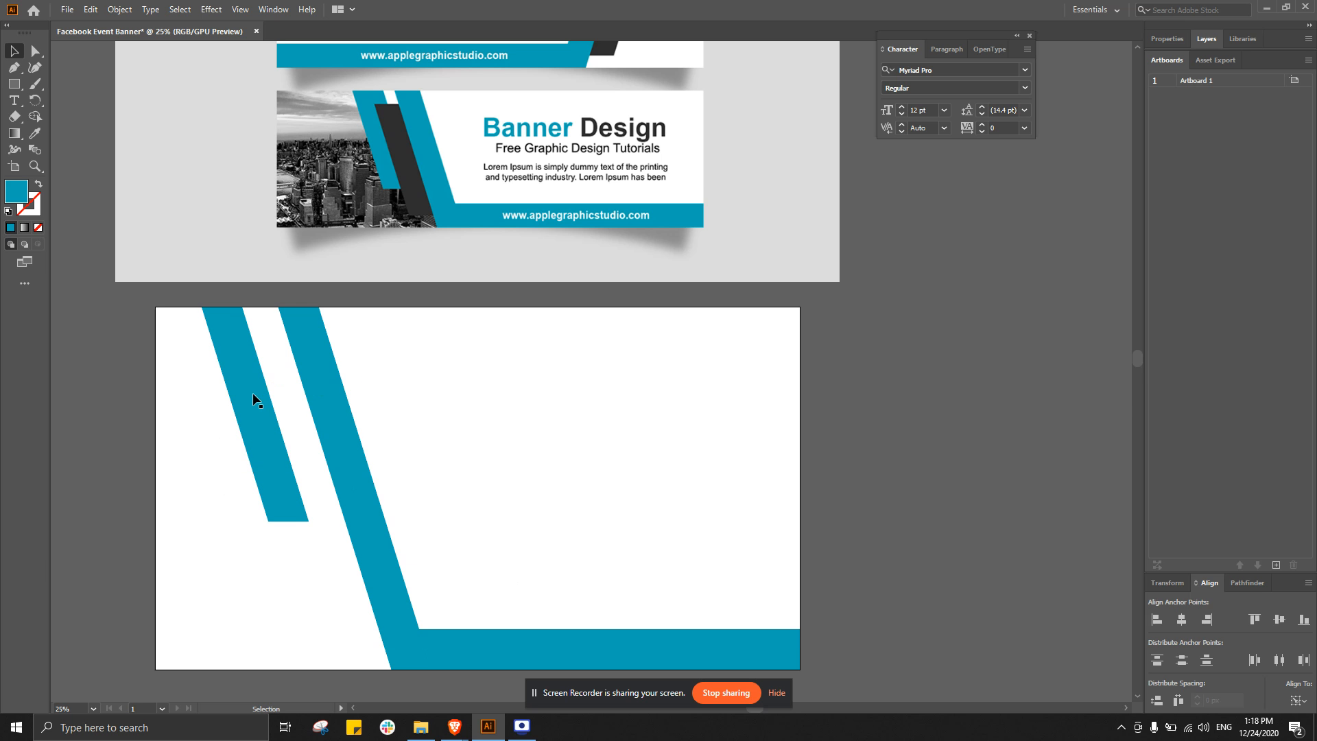
- Duplicate the short slanted teal strip and place the copy lower, between the two parallel strips
click(261, 439)
key(ctrl+c)
key(ctrl+v)
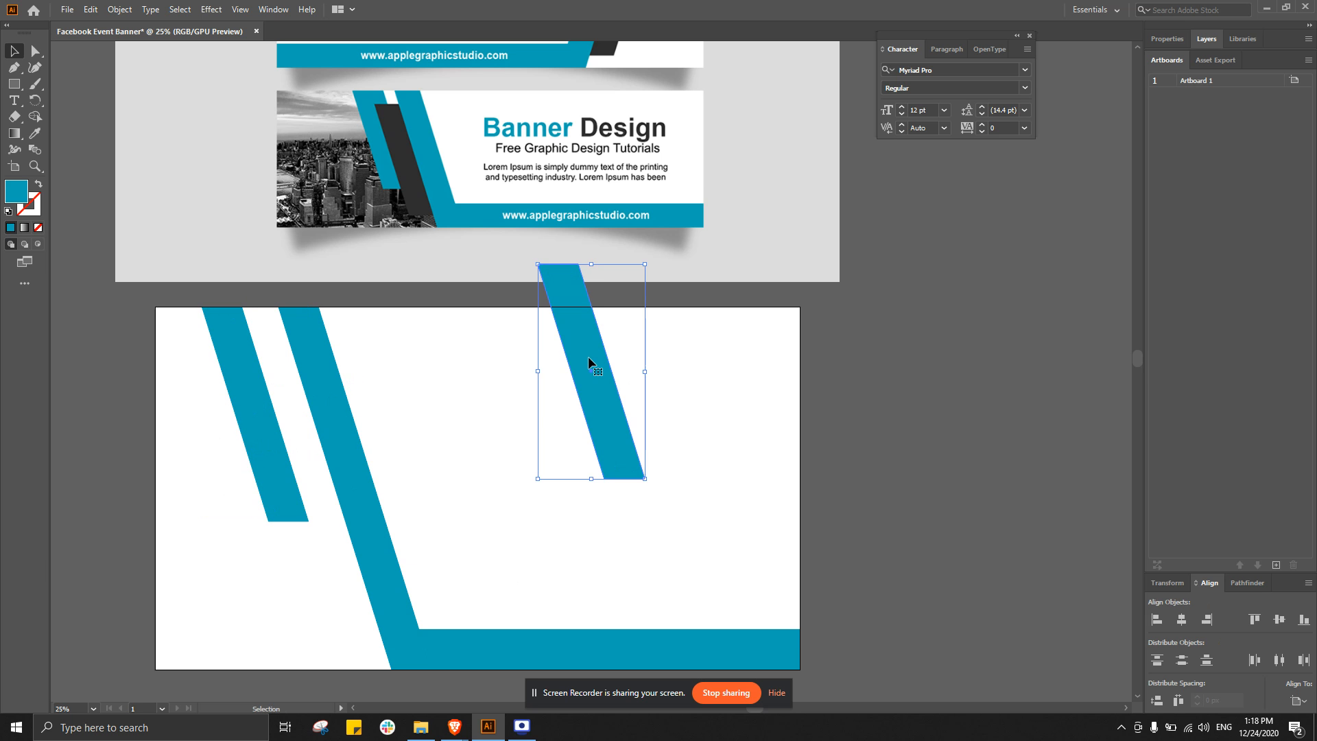
drag(588, 357, 306, 489)
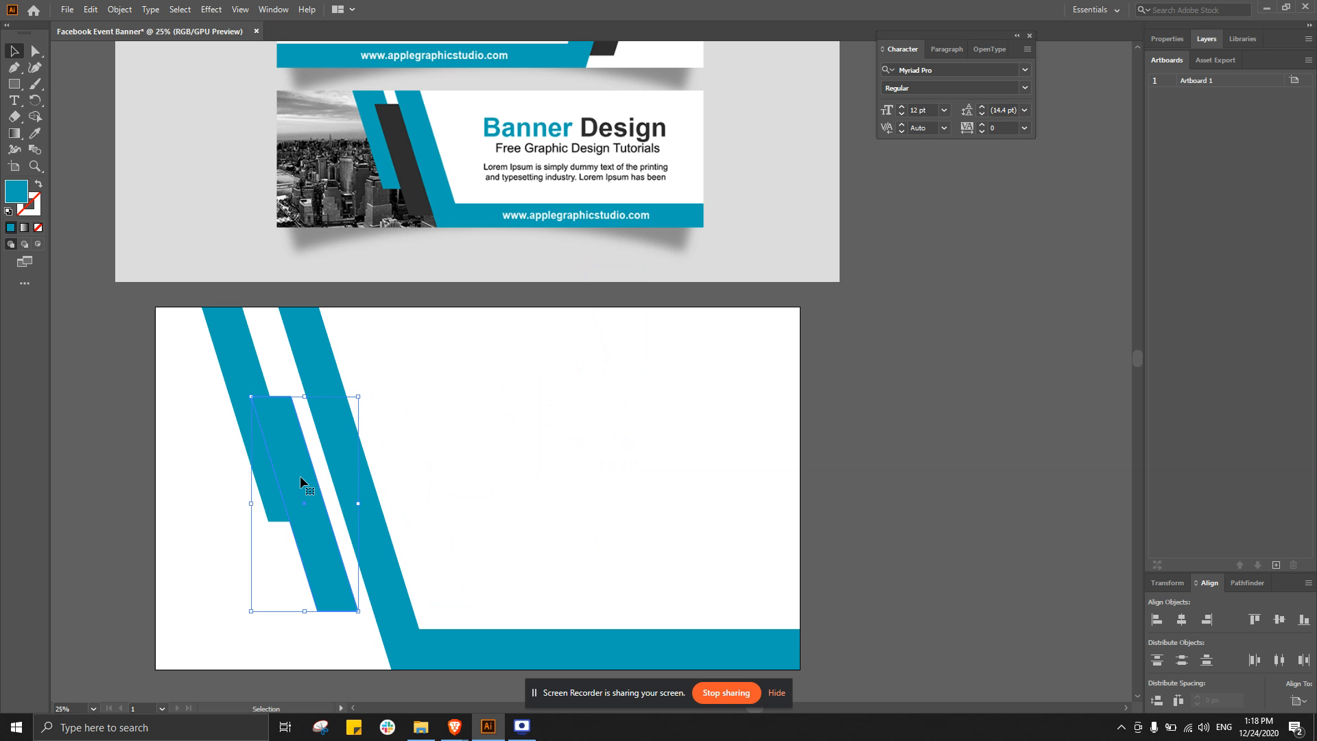
- Recolor the new strip with the dark grey sampled from the reference banner's slanted bar, and deselect it
click(35, 135)
click(391, 141)
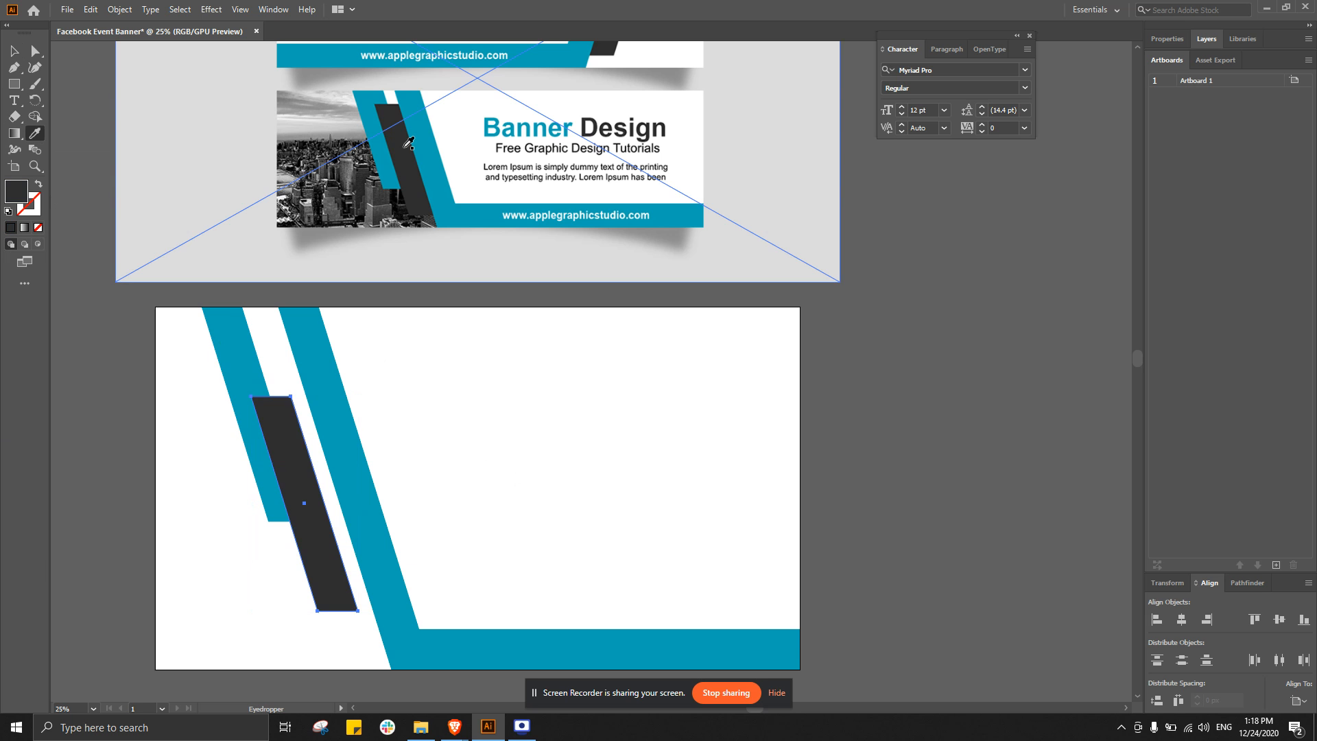
click(14, 51)
click(497, 456)
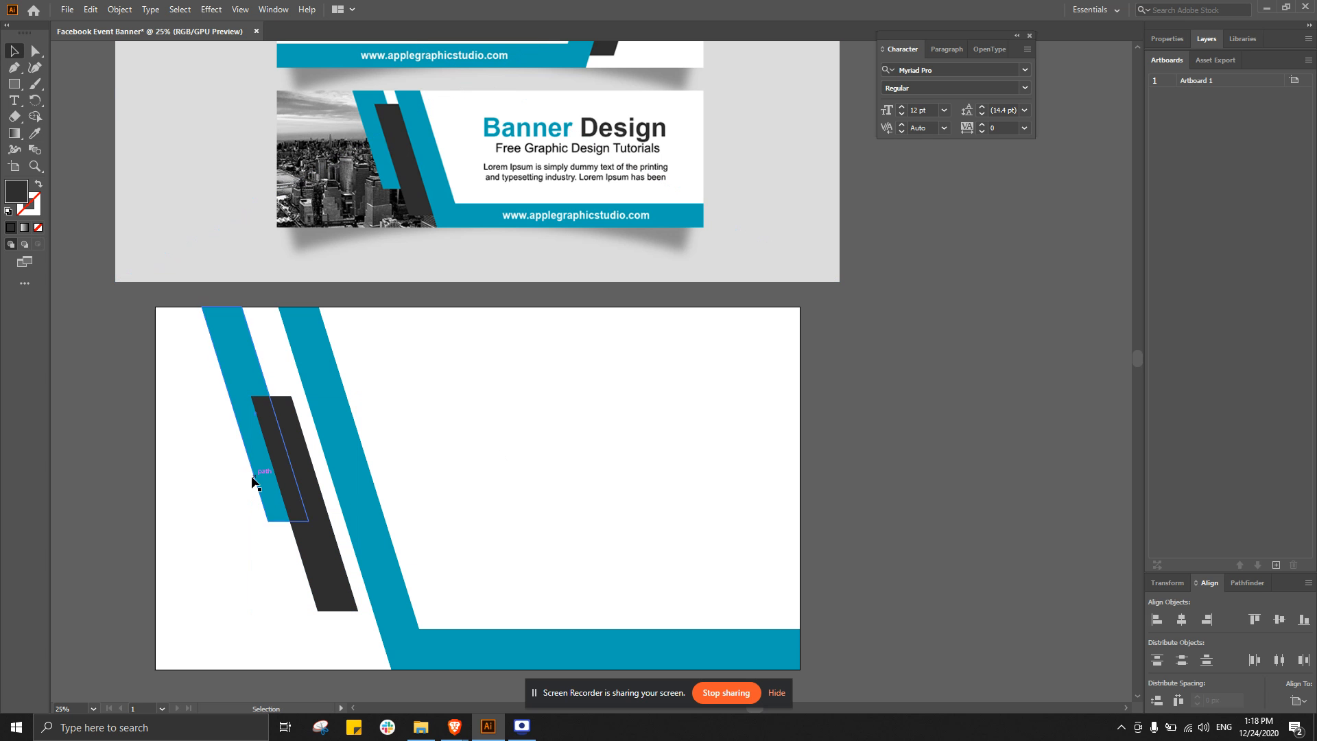
- Try widening the dark grey strip by stretching its bounding box to the right, and undo the change
click(303, 454)
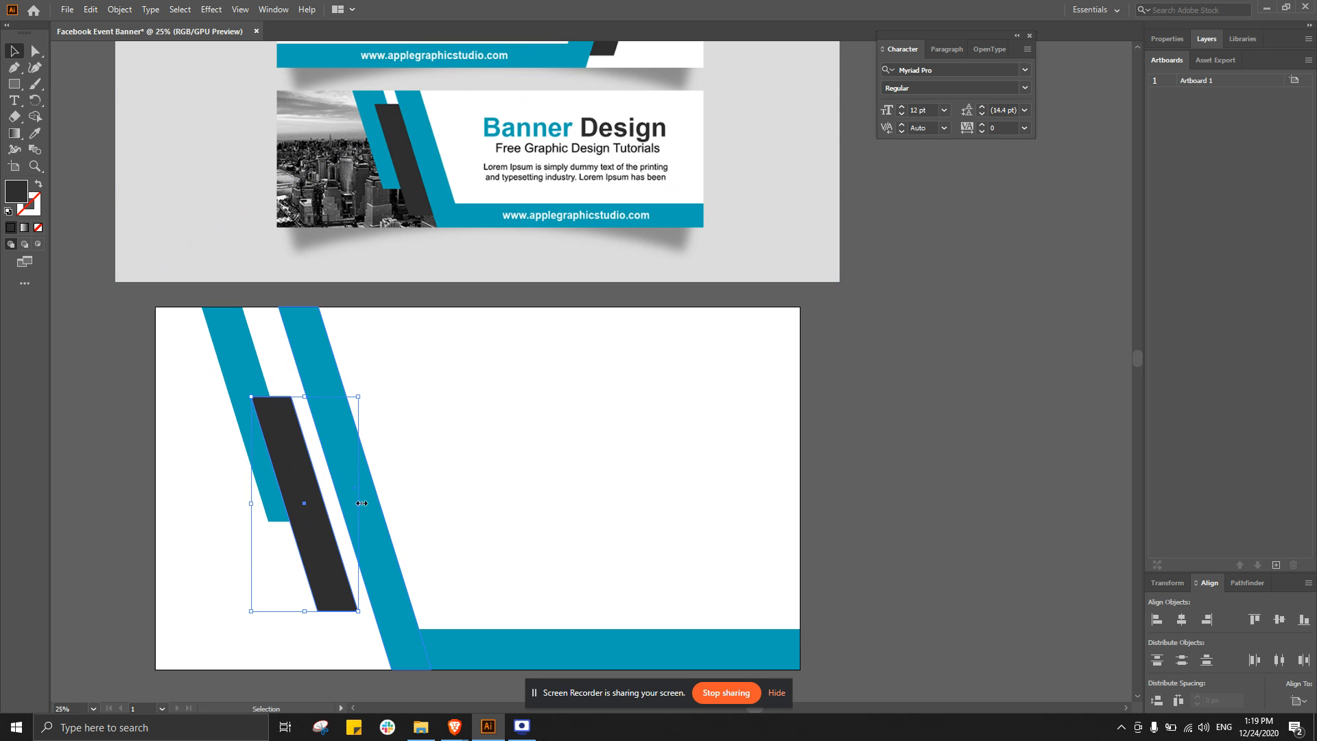
drag(361, 503, 413, 506)
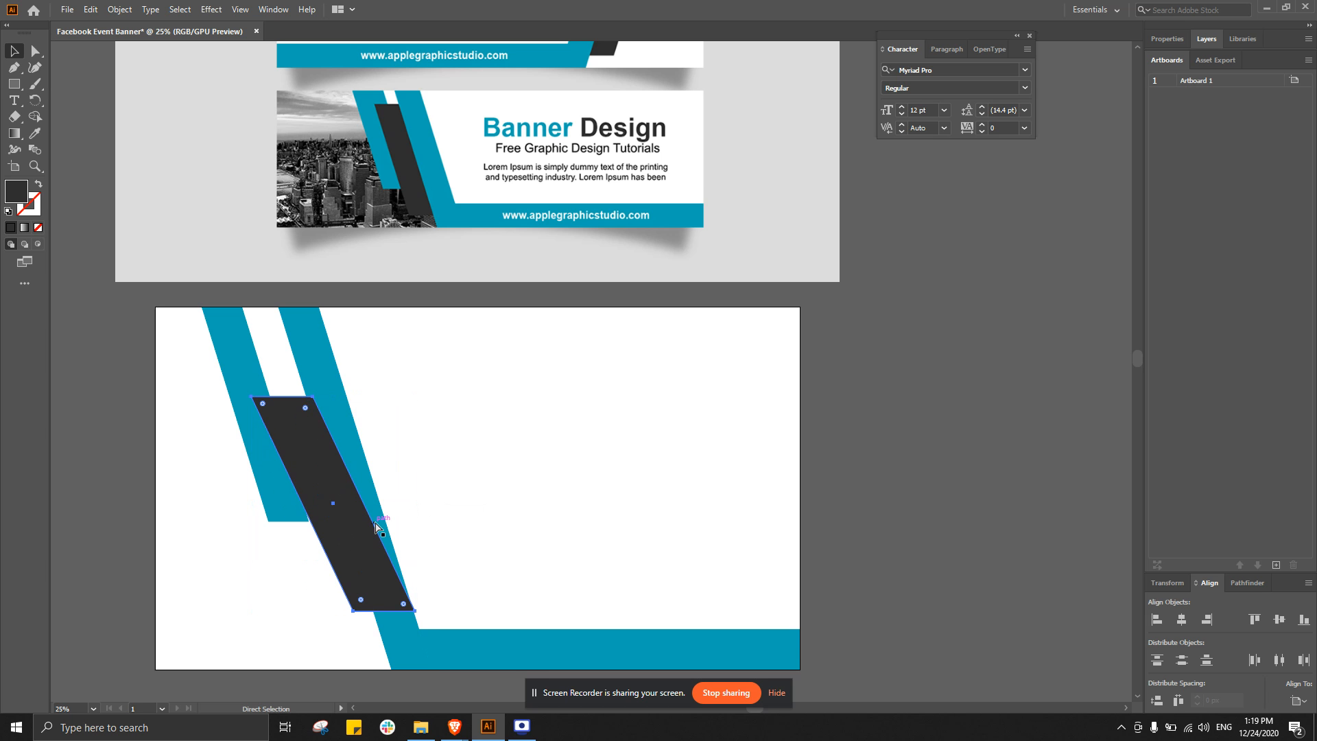
key(ctrl+z)
- Widen the dark strip by moving its two right anchor points together to the right over the long teal strip, and deselect it
click(35, 51)
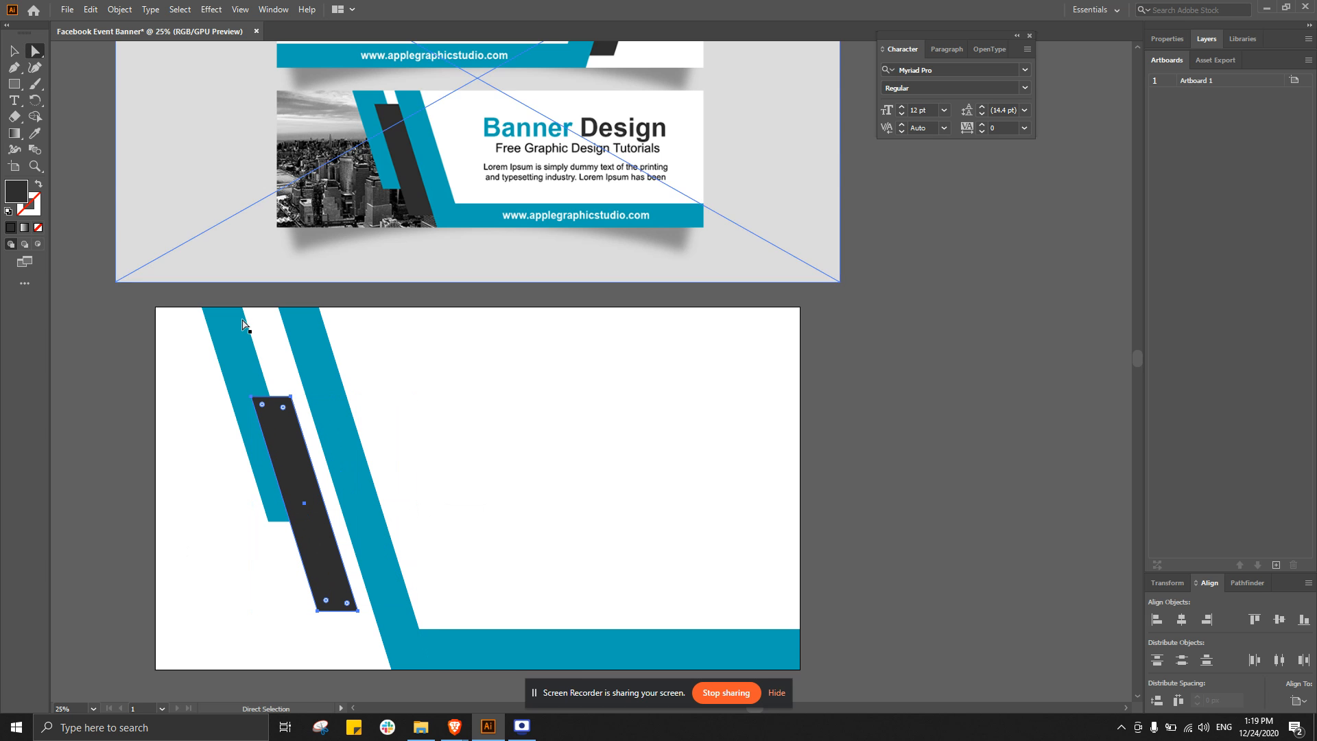
click(291, 397)
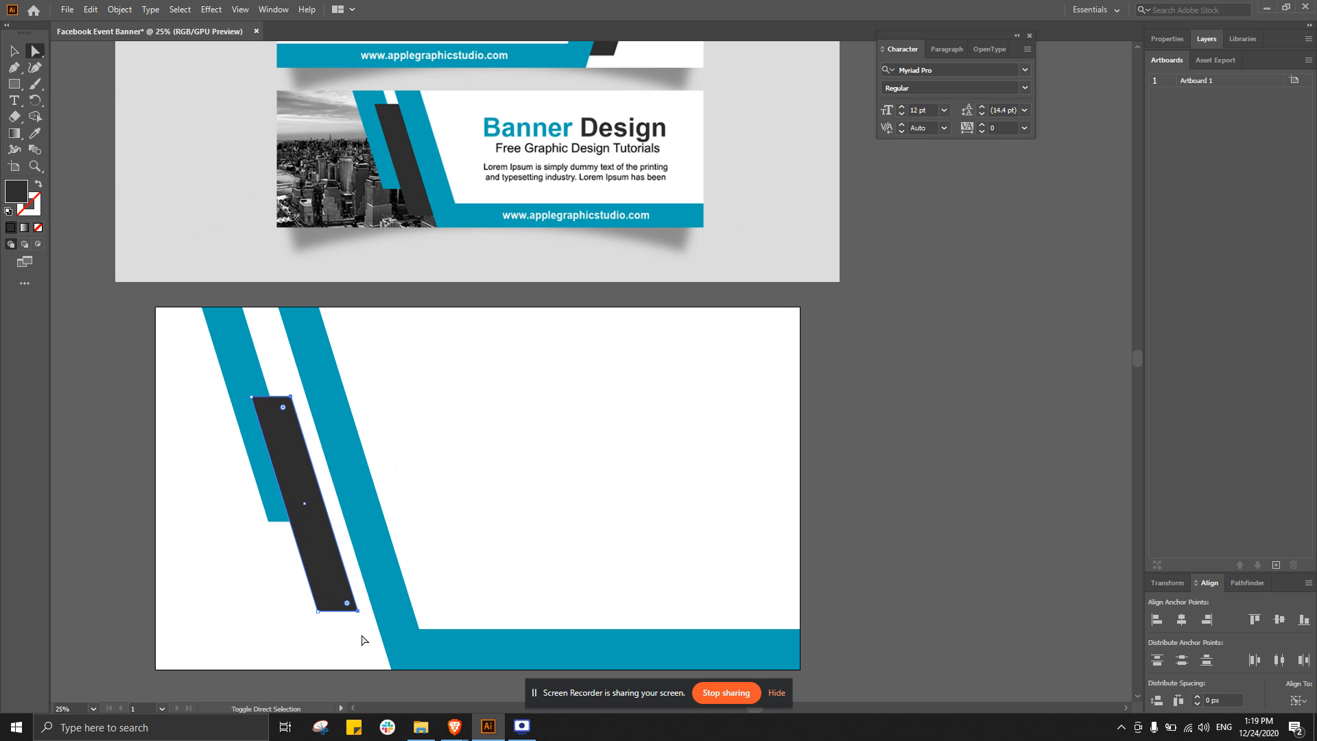
shift+click(359, 611)
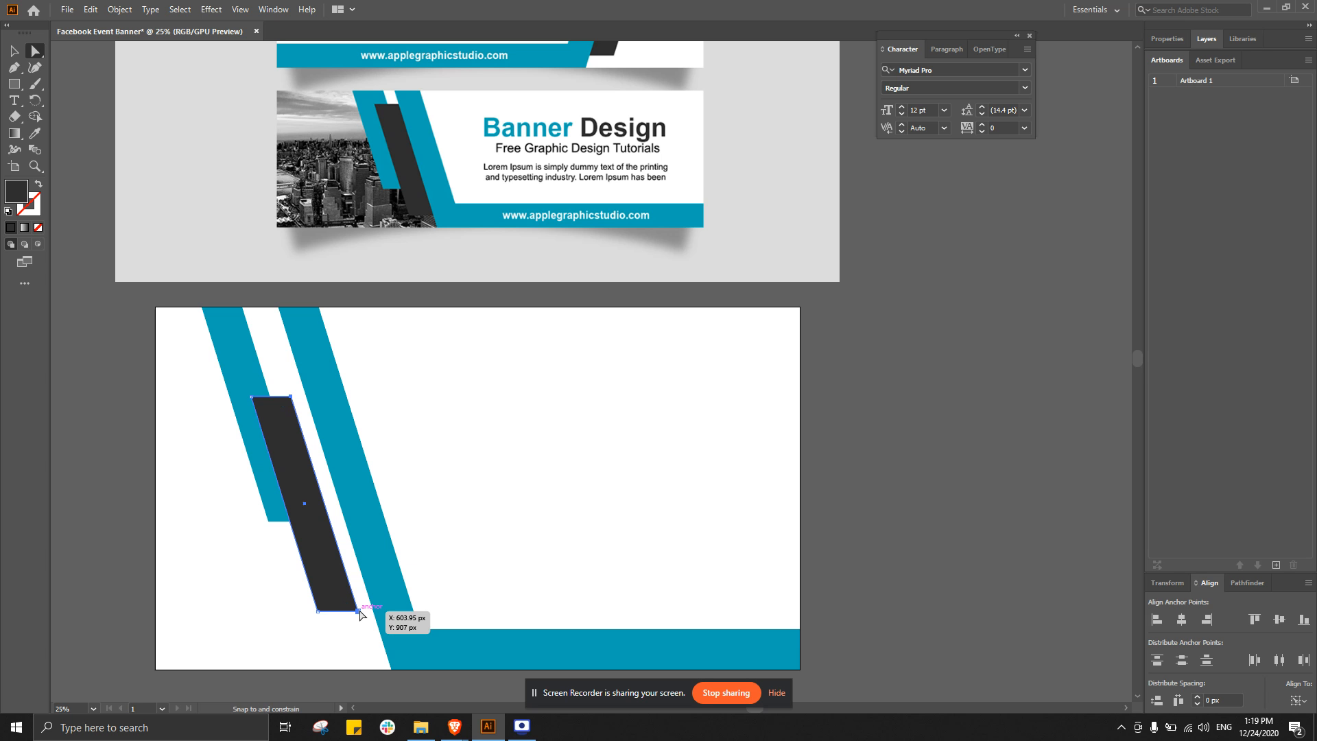
drag(360, 613, 384, 604)
key(v)
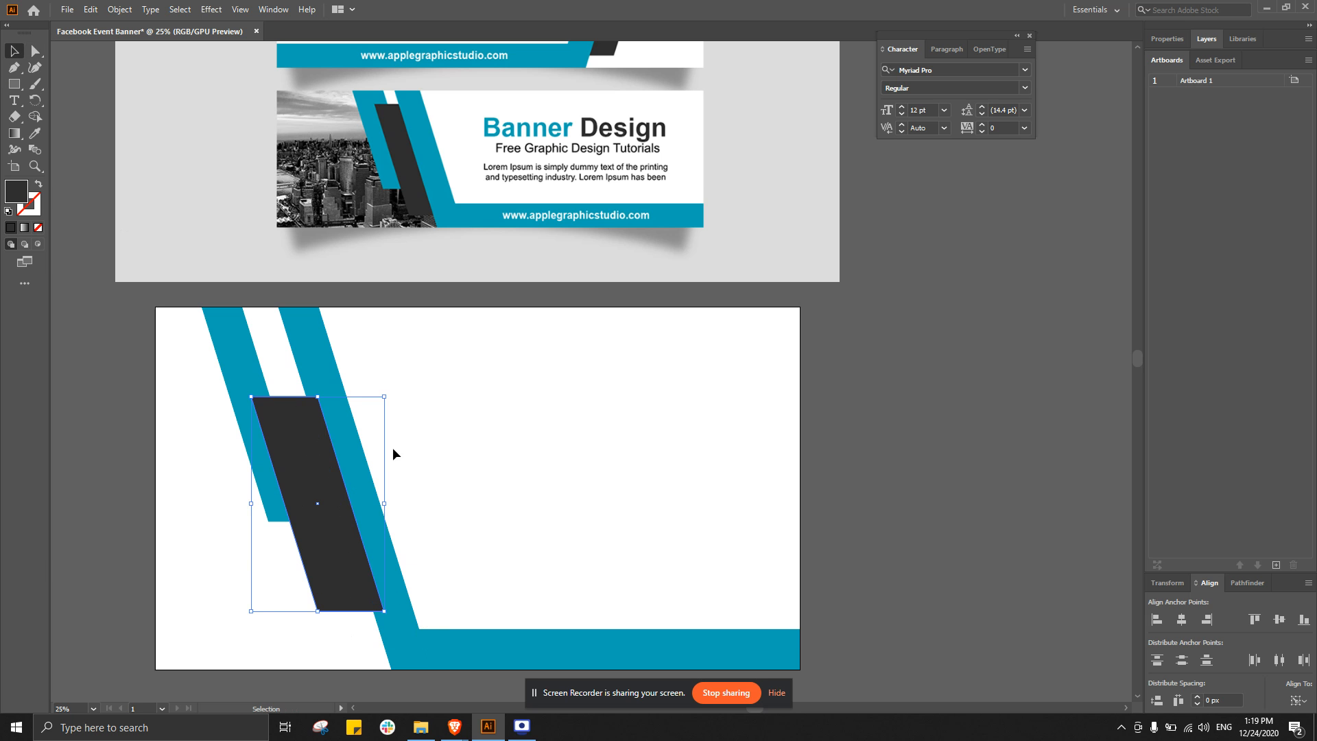
click(433, 446)
- Select the dark strip and both teal strips one by one to examine how the shapes overlap
click(298, 514)
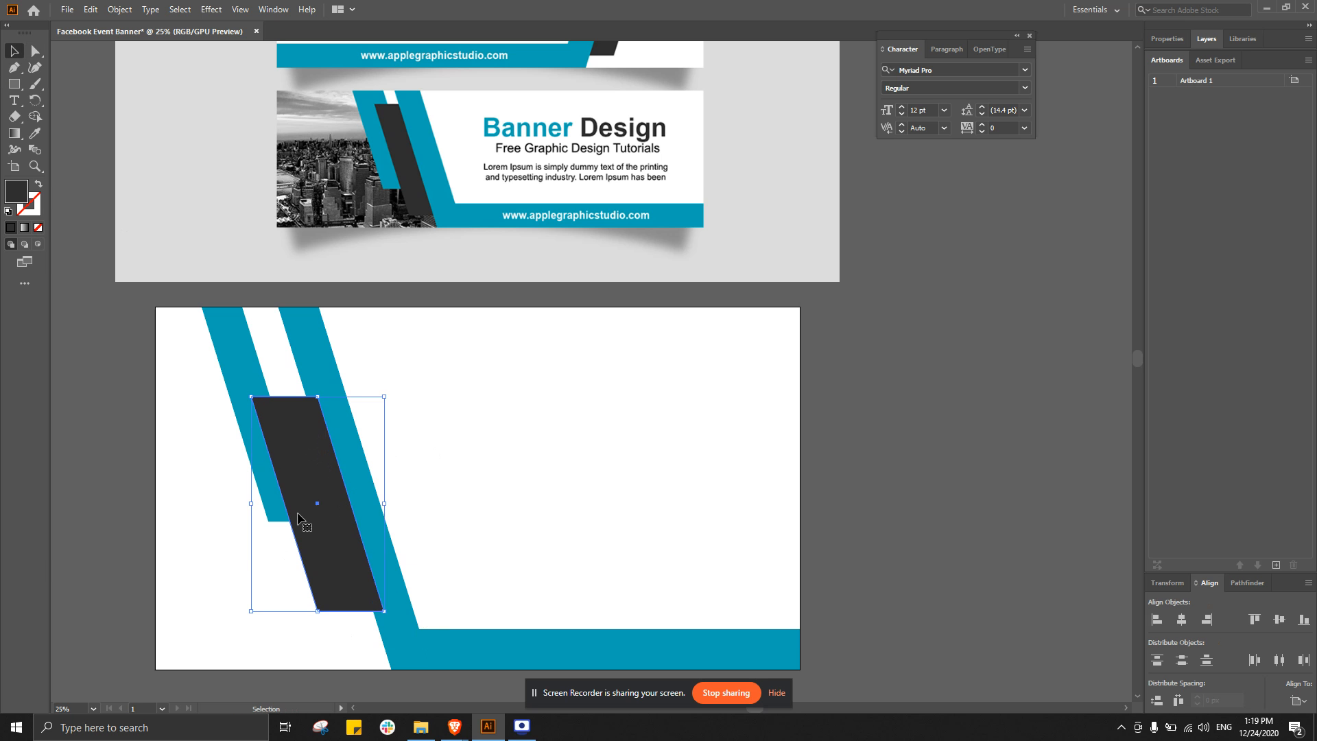
click(536, 439)
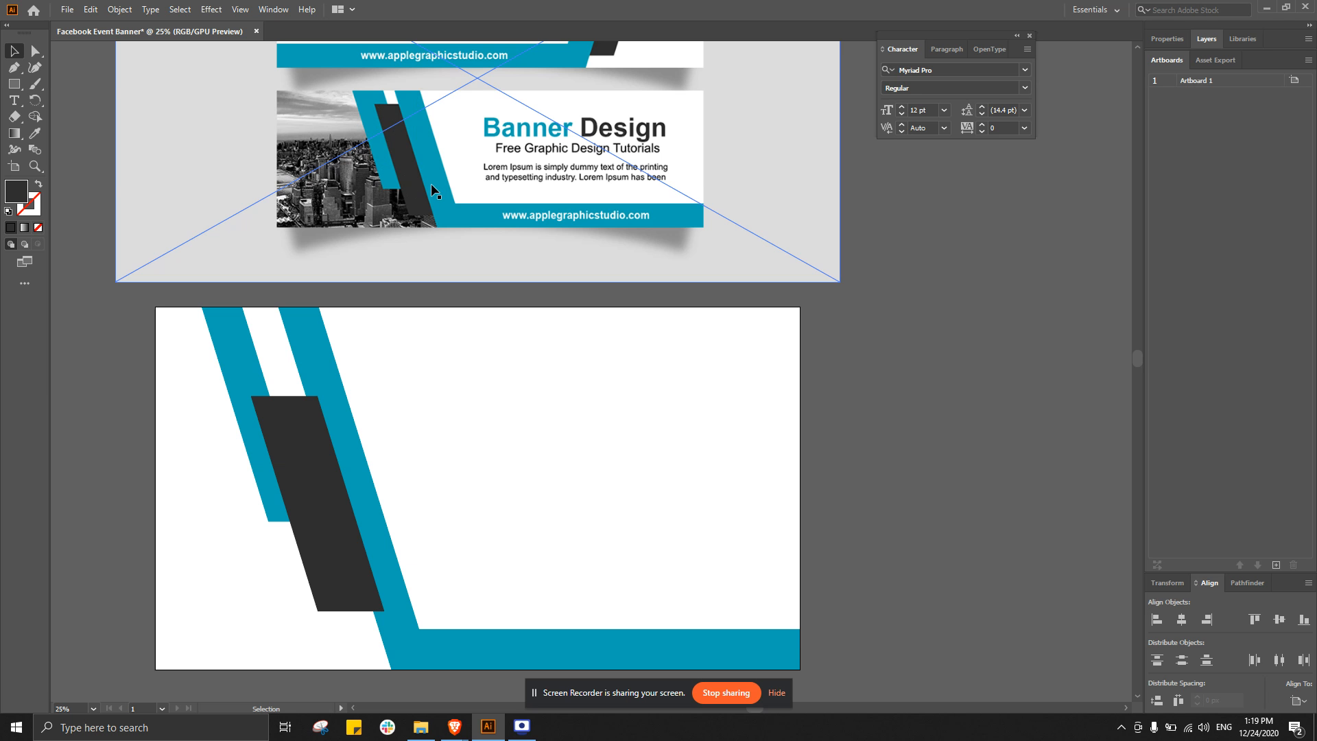
click(296, 438)
click(232, 332)
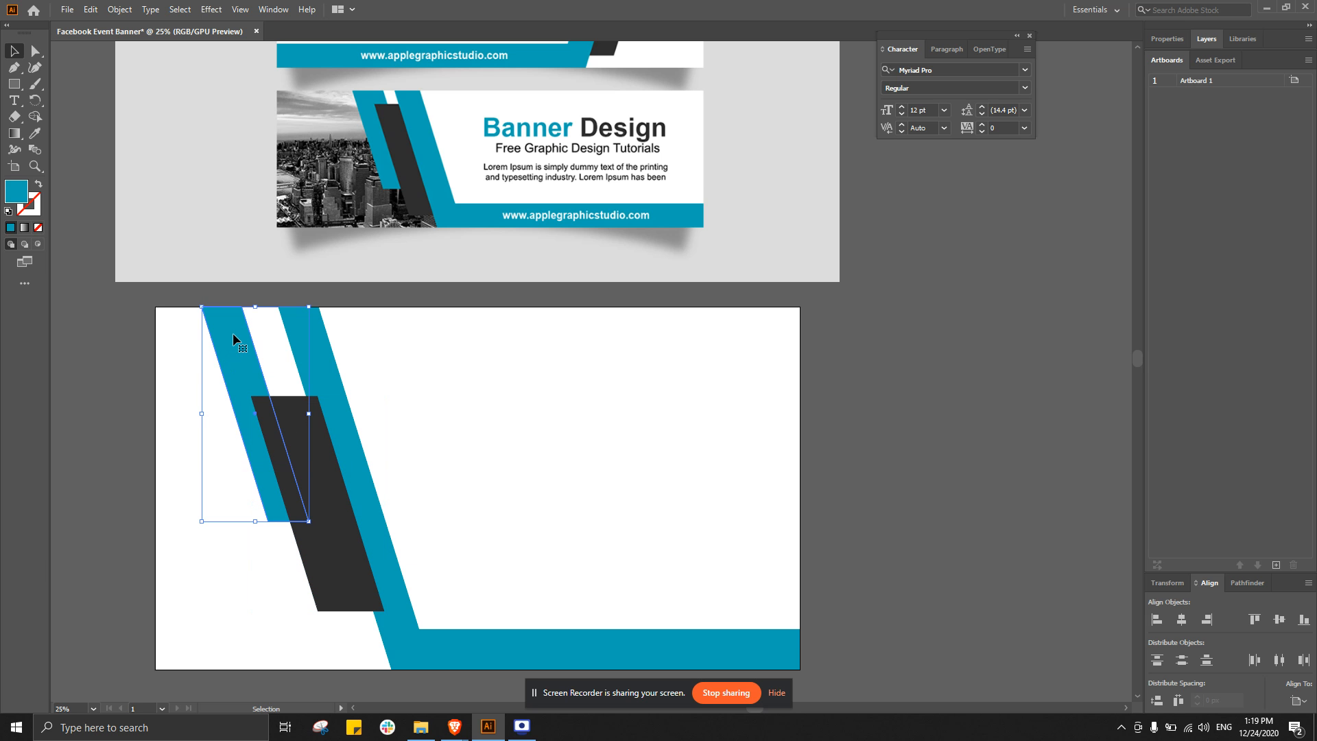
click(327, 365)
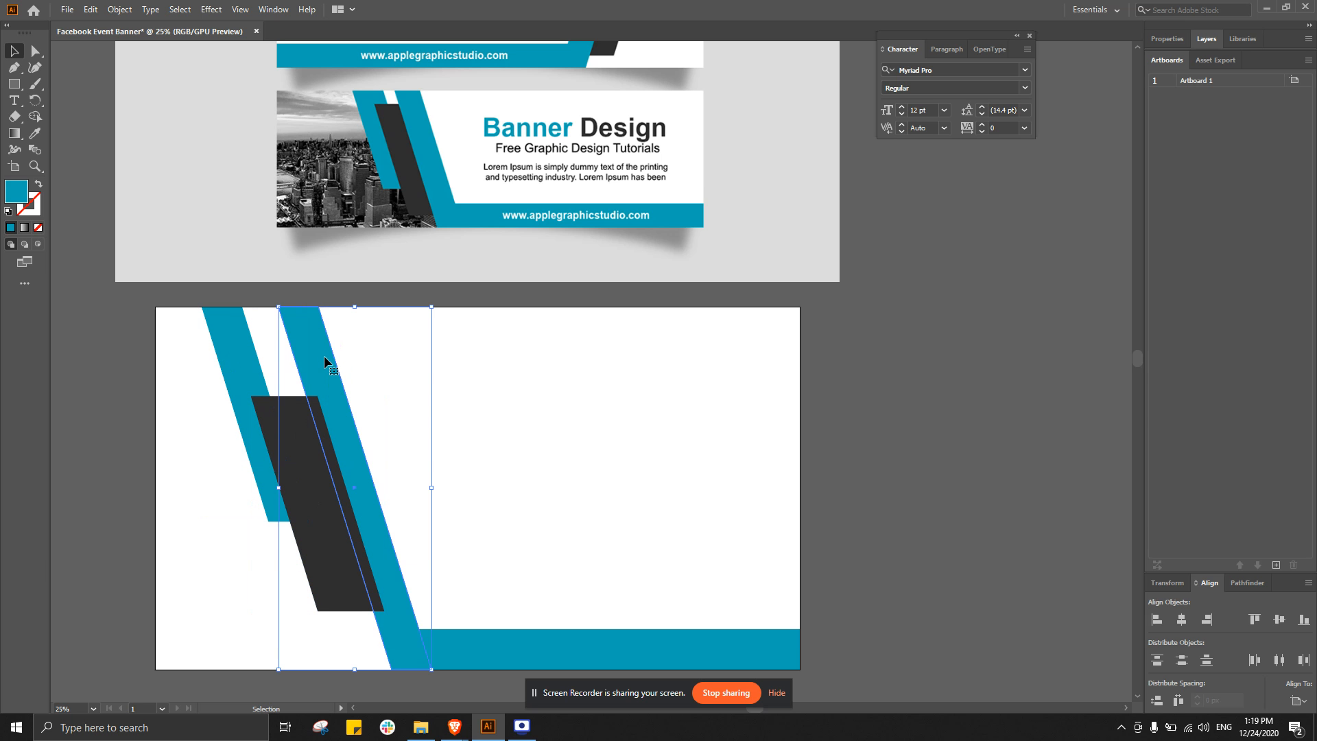
click(481, 389)
click(297, 439)
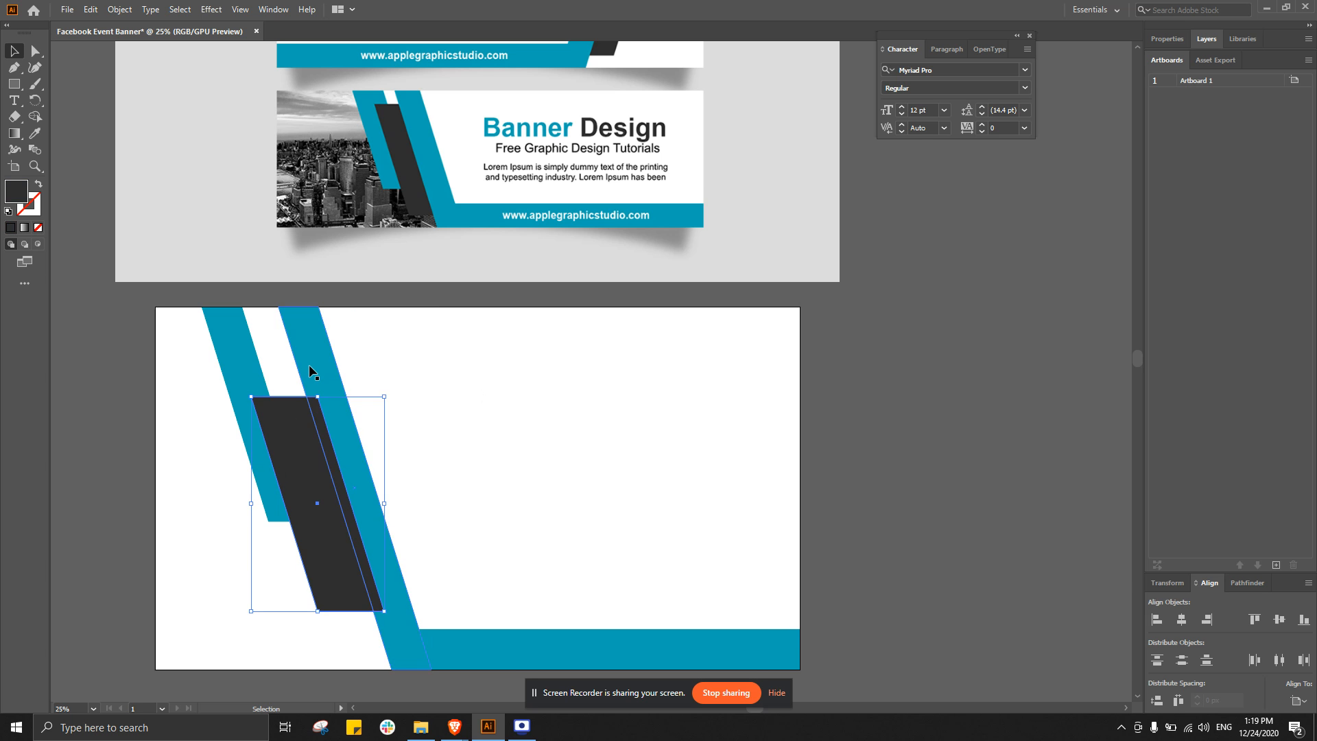
click(476, 453)
drag(183, 380, 359, 428)
click(203, 489)
click(280, 440)
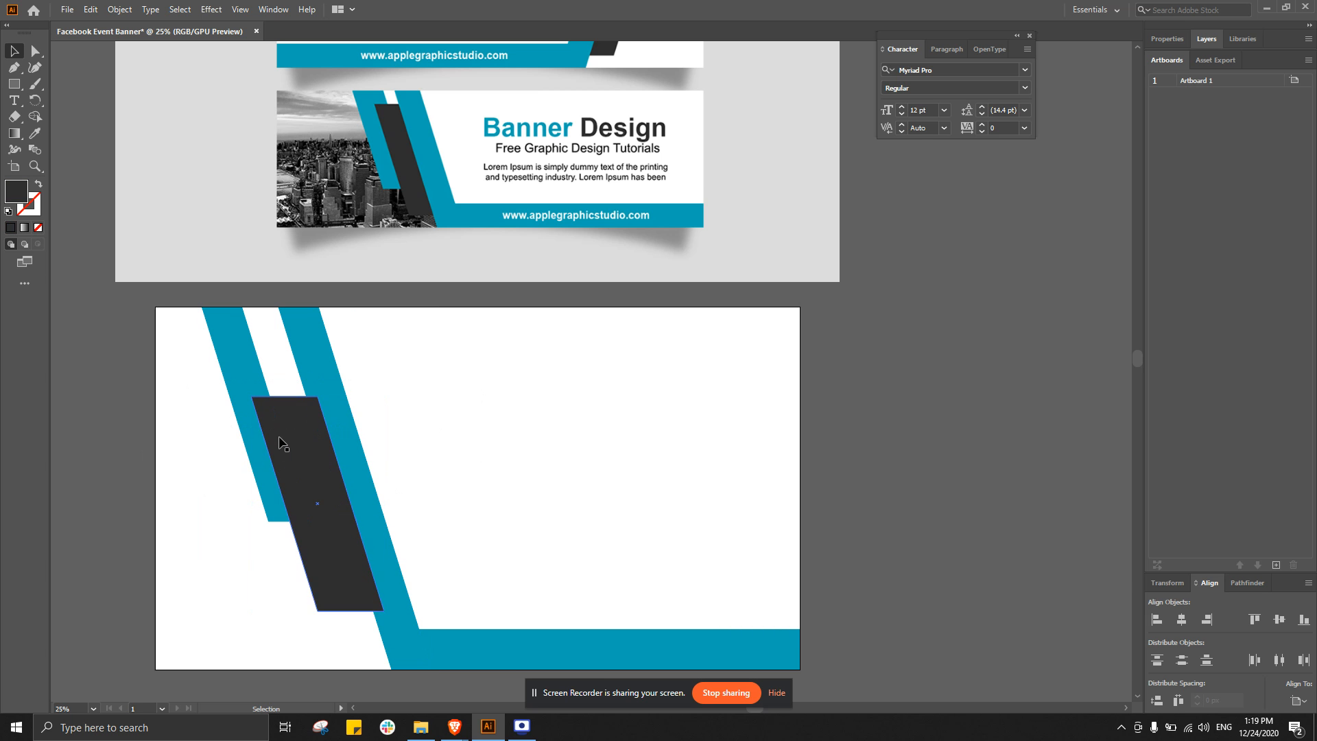
click(224, 431)
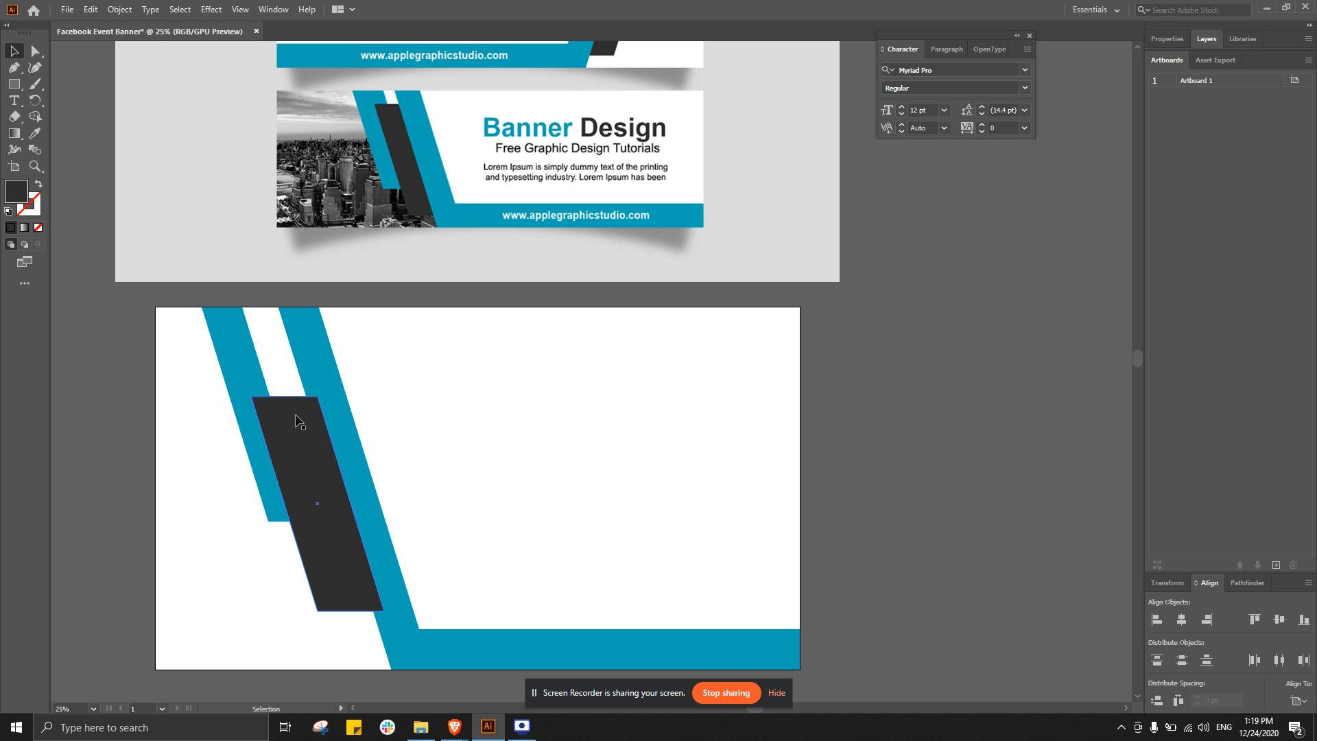
- Expand Layer 1 to list its objects, and hide and show the dark strip to identify its entry
click(1209, 39)
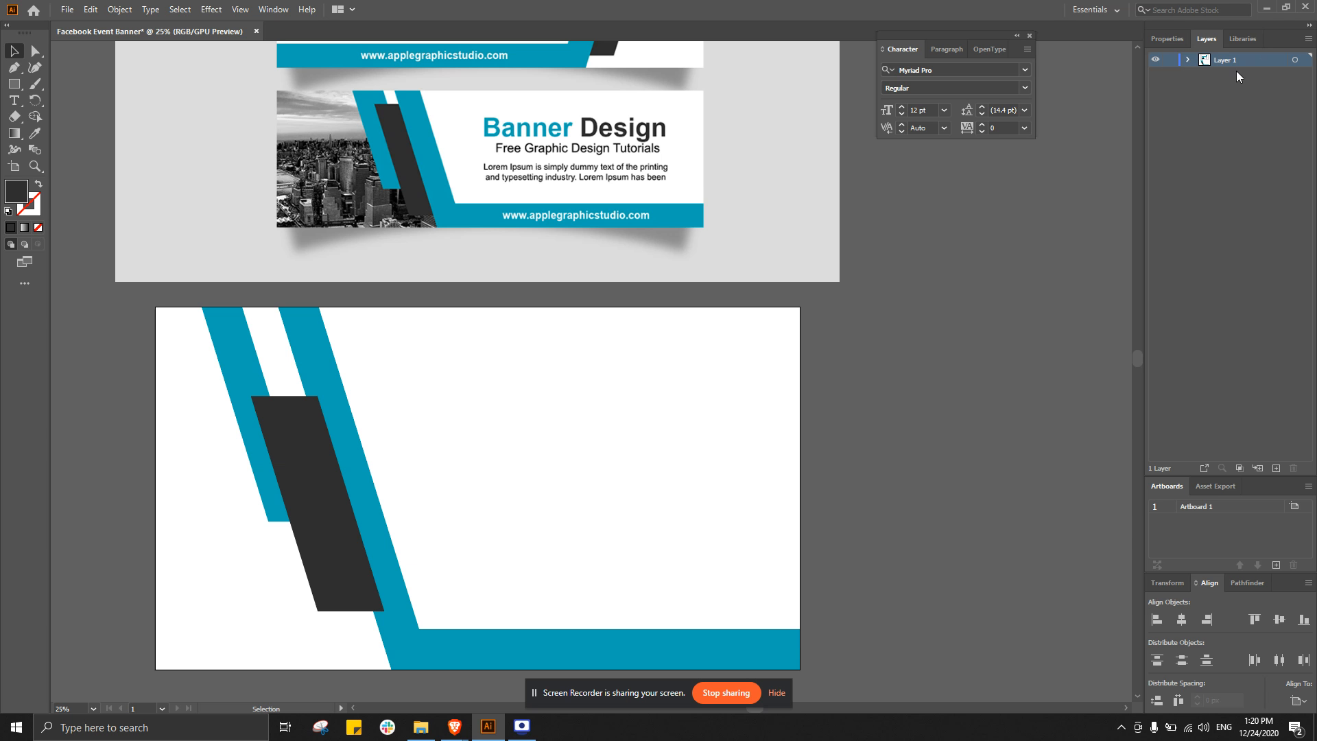
click(1188, 59)
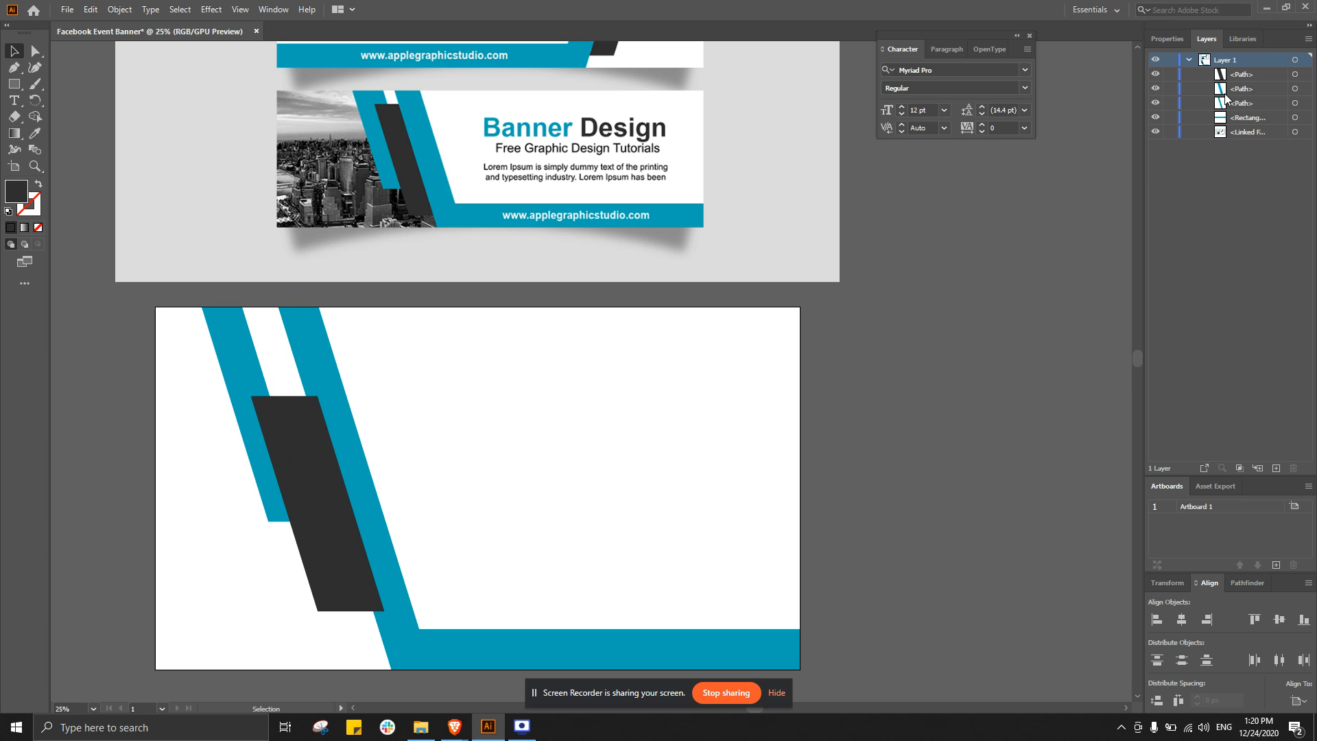
click(1156, 74)
click(1157, 75)
click(1157, 75)
click(1156, 75)
- Lock the dark strip, test whether it can be selected on the artboard, and unlock it
click(1170, 75)
click(333, 526)
click(323, 569)
click(1170, 73)
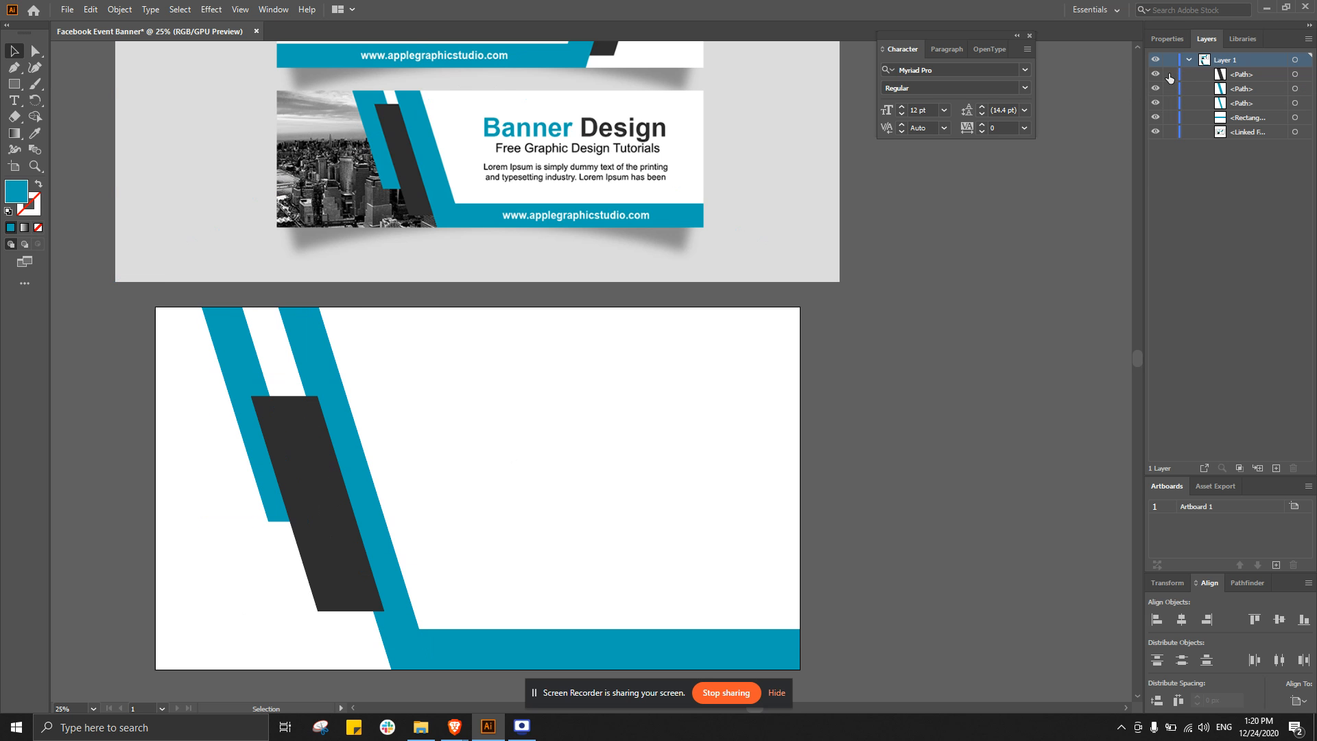
click(1172, 229)
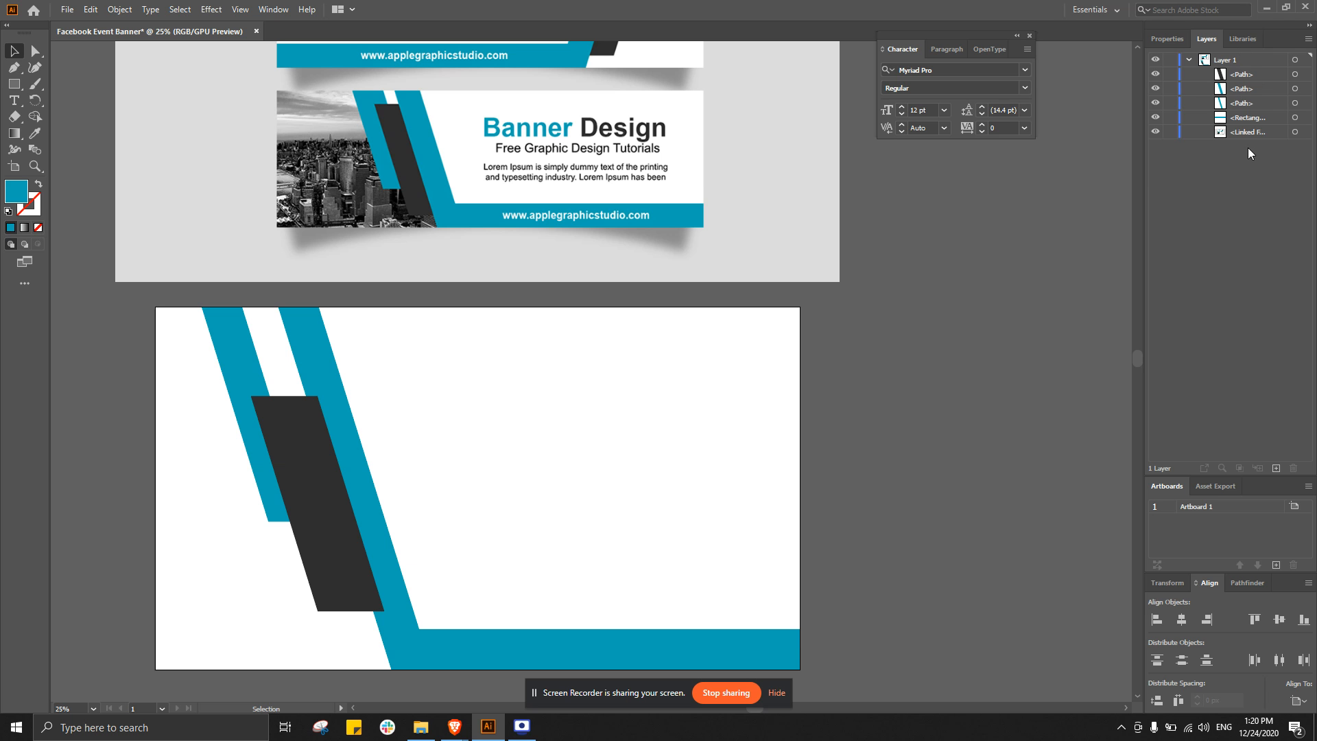
- Examine the stacking order by targeting the bottom bar and each slanted strip among Layer 1's objects
click(1241, 117)
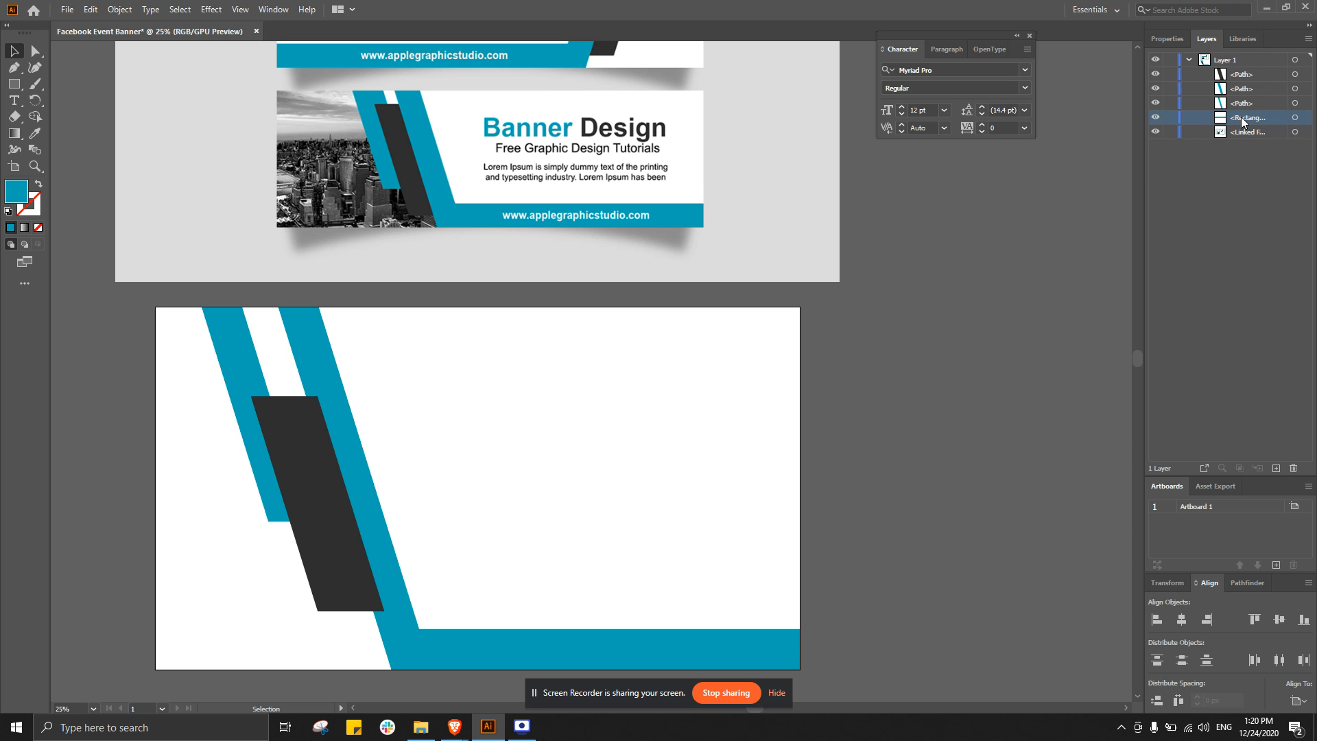
click(1261, 103)
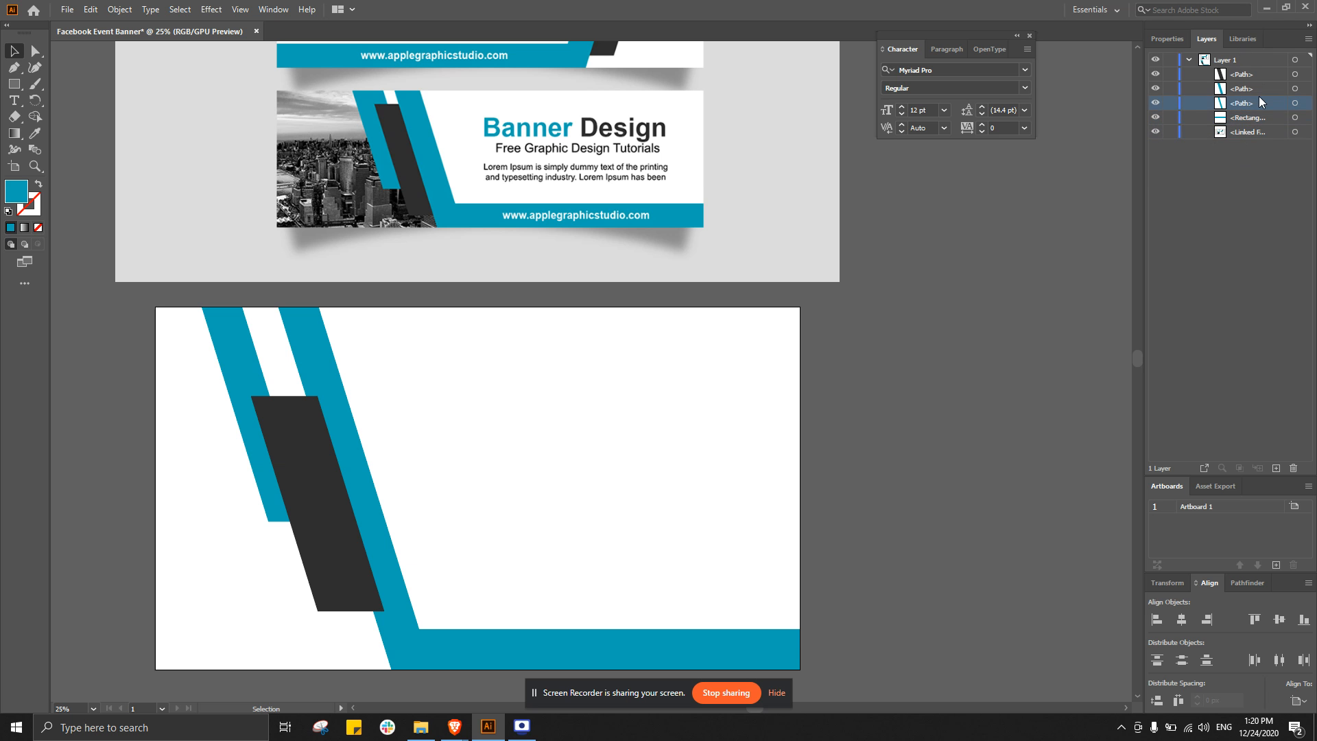
click(1256, 88)
click(1296, 118)
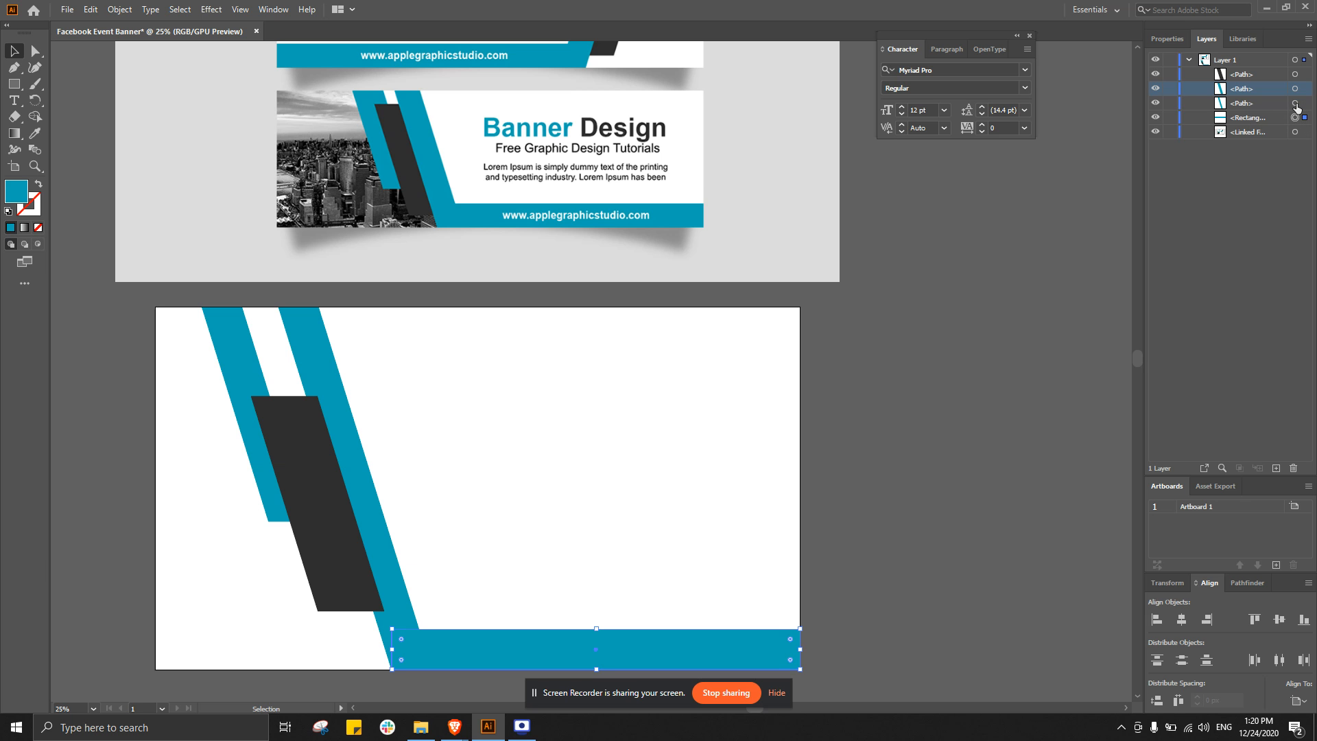
click(1296, 103)
click(1296, 89)
click(1296, 74)
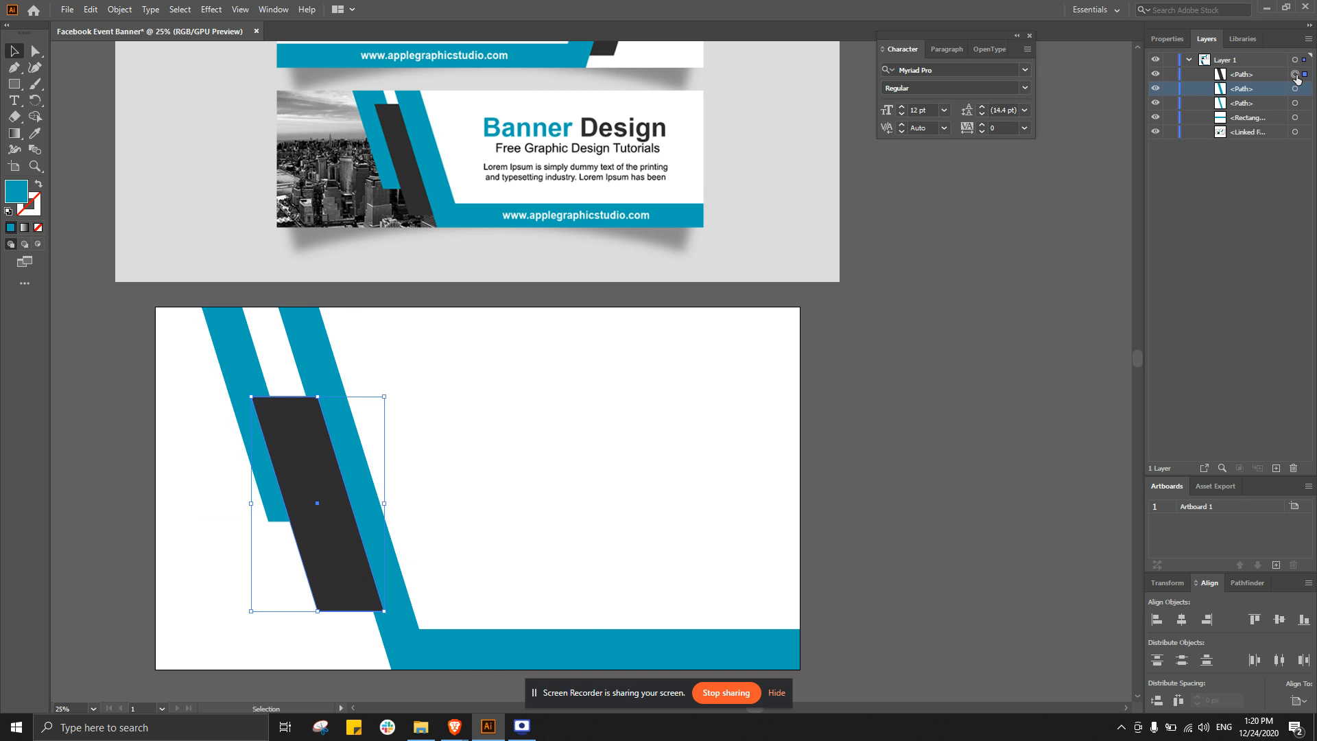
click(347, 632)
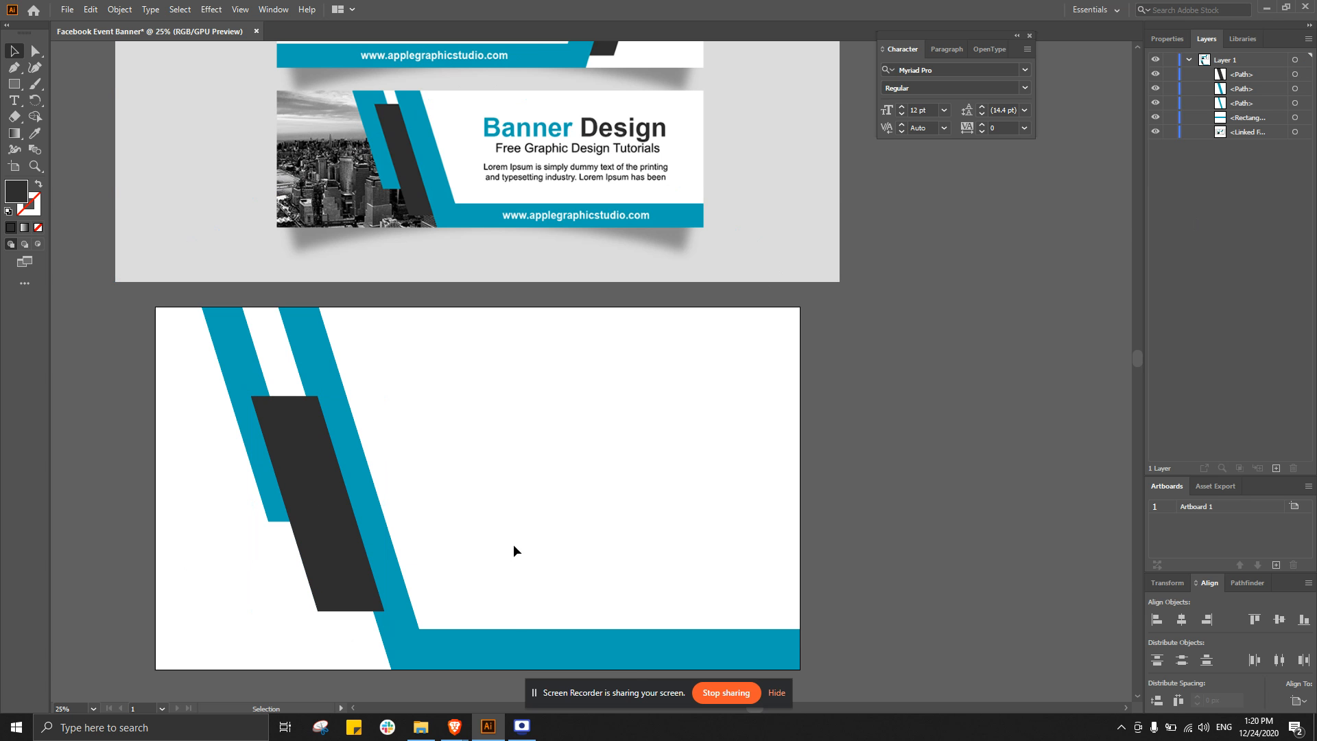
click(1248, 118)
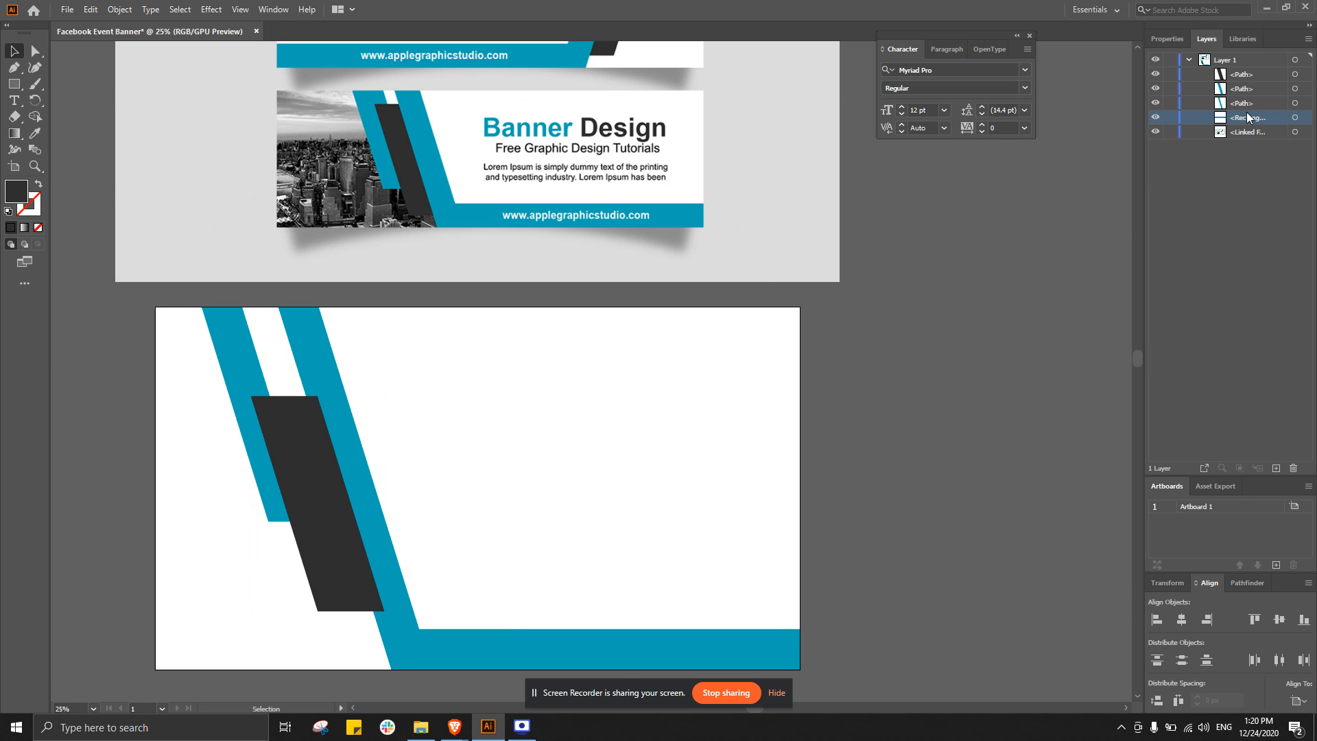
click(1248, 75)
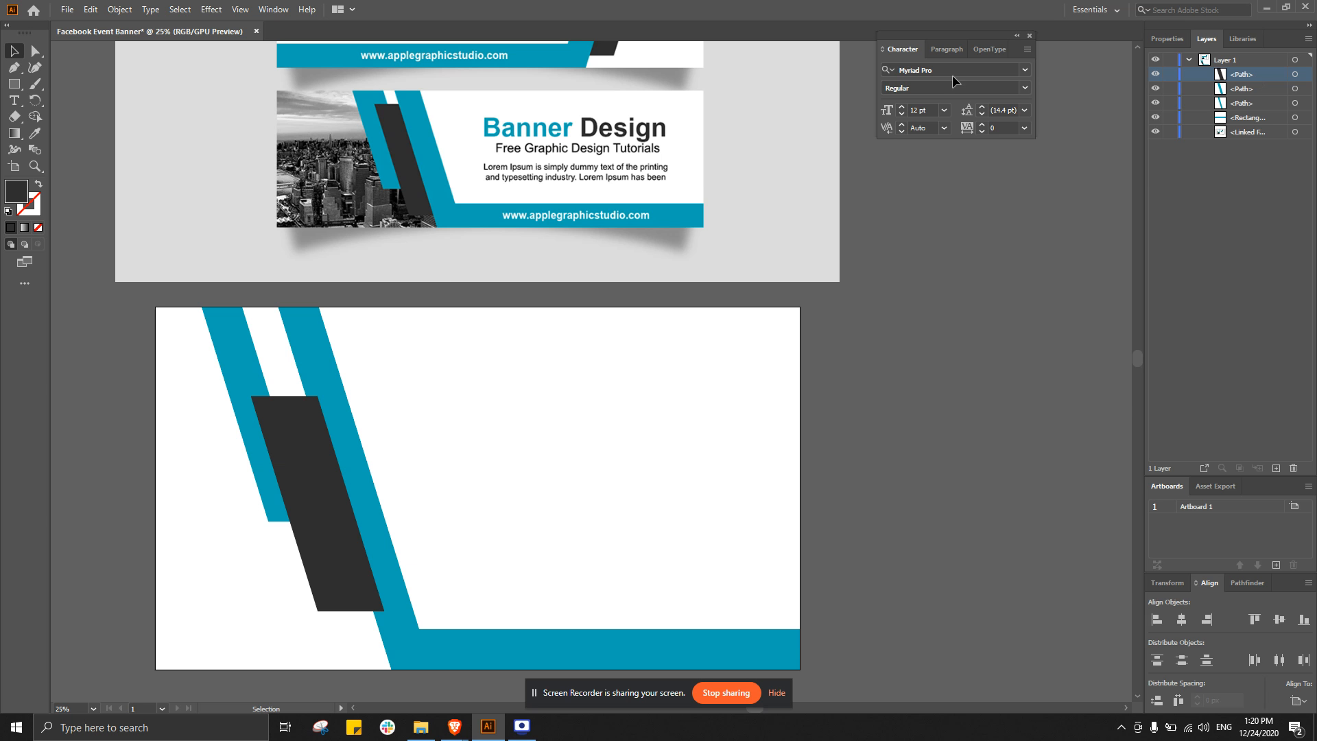
- Send the dark strip backward one level, behind the short teal strip, check its place in Layer 1, and deselect it
click(290, 442)
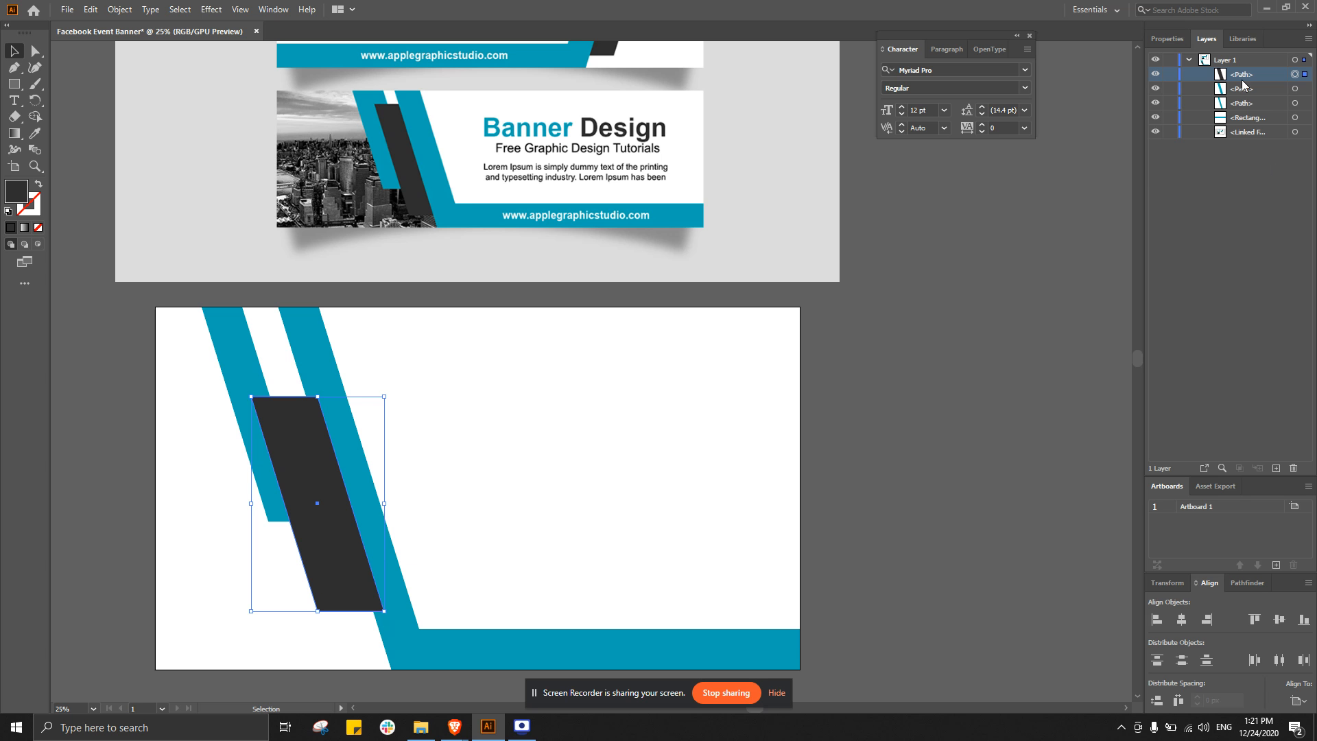
right_click(303, 447)
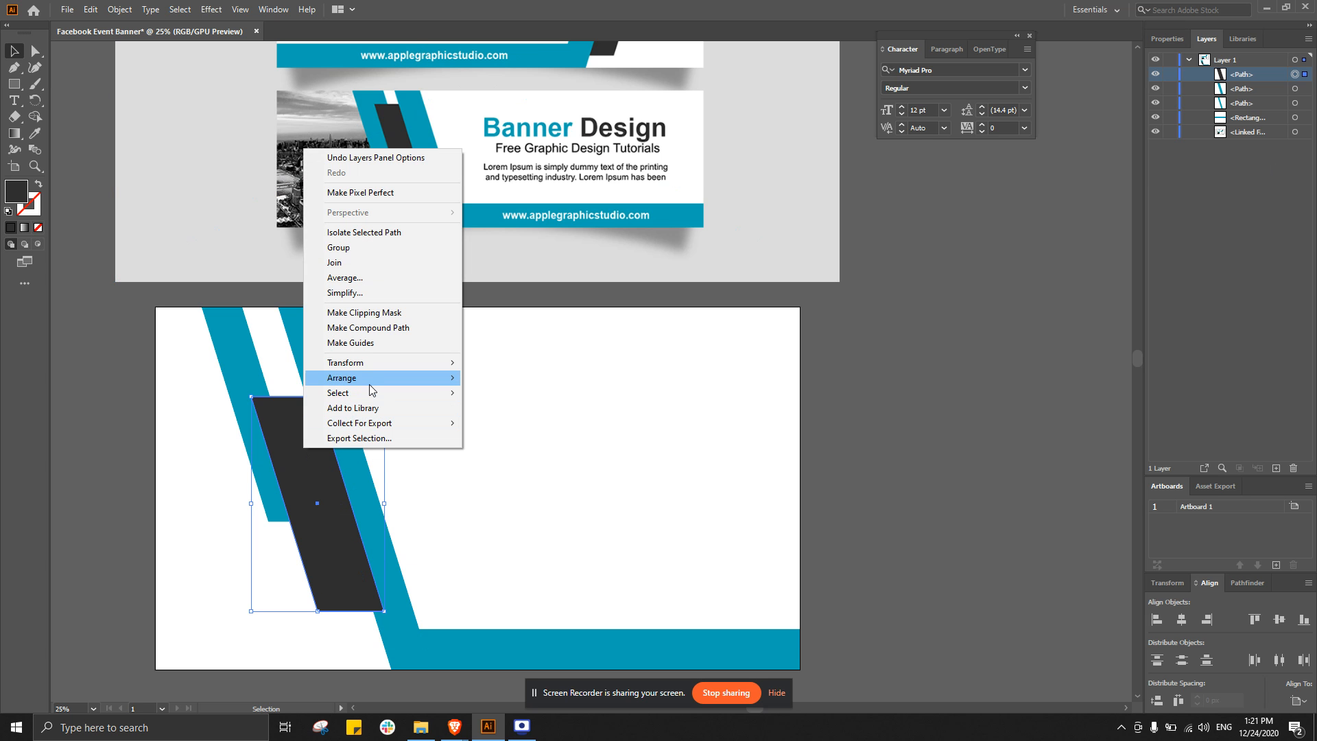
mouse_move(369, 384)
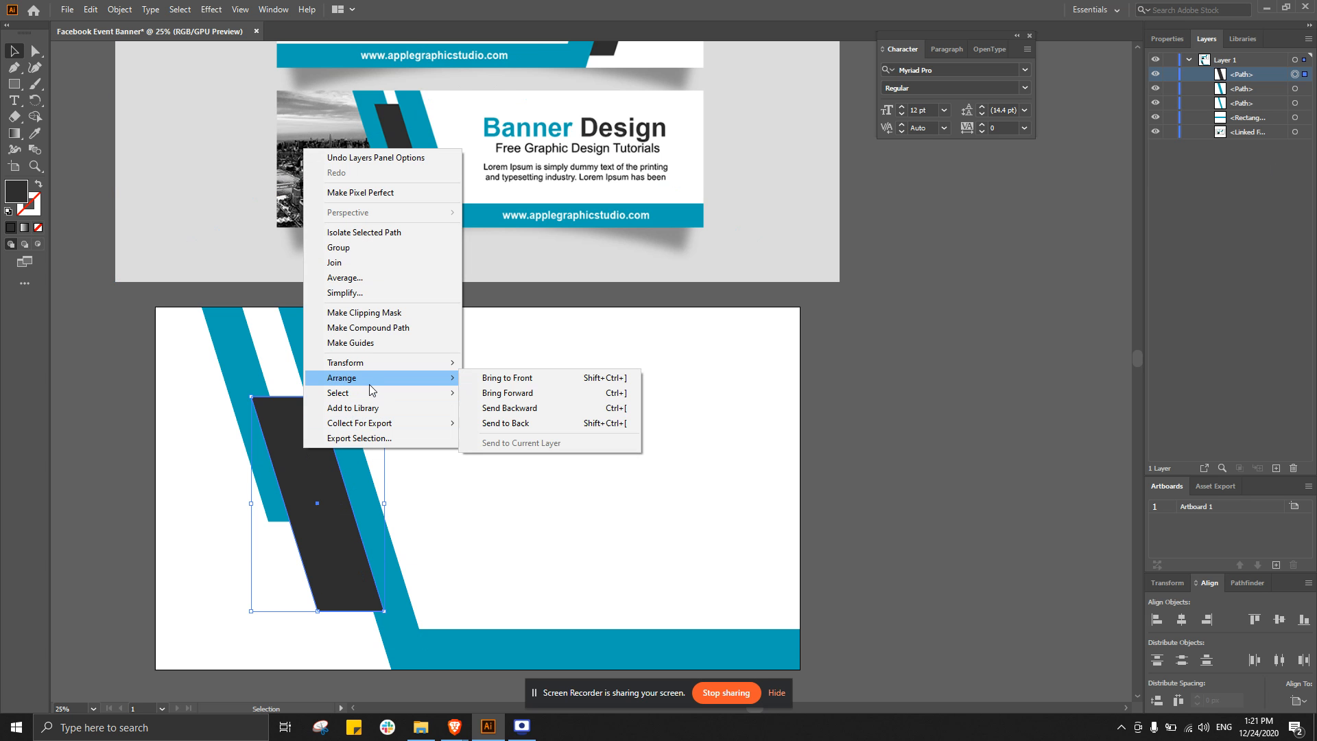
click(536, 410)
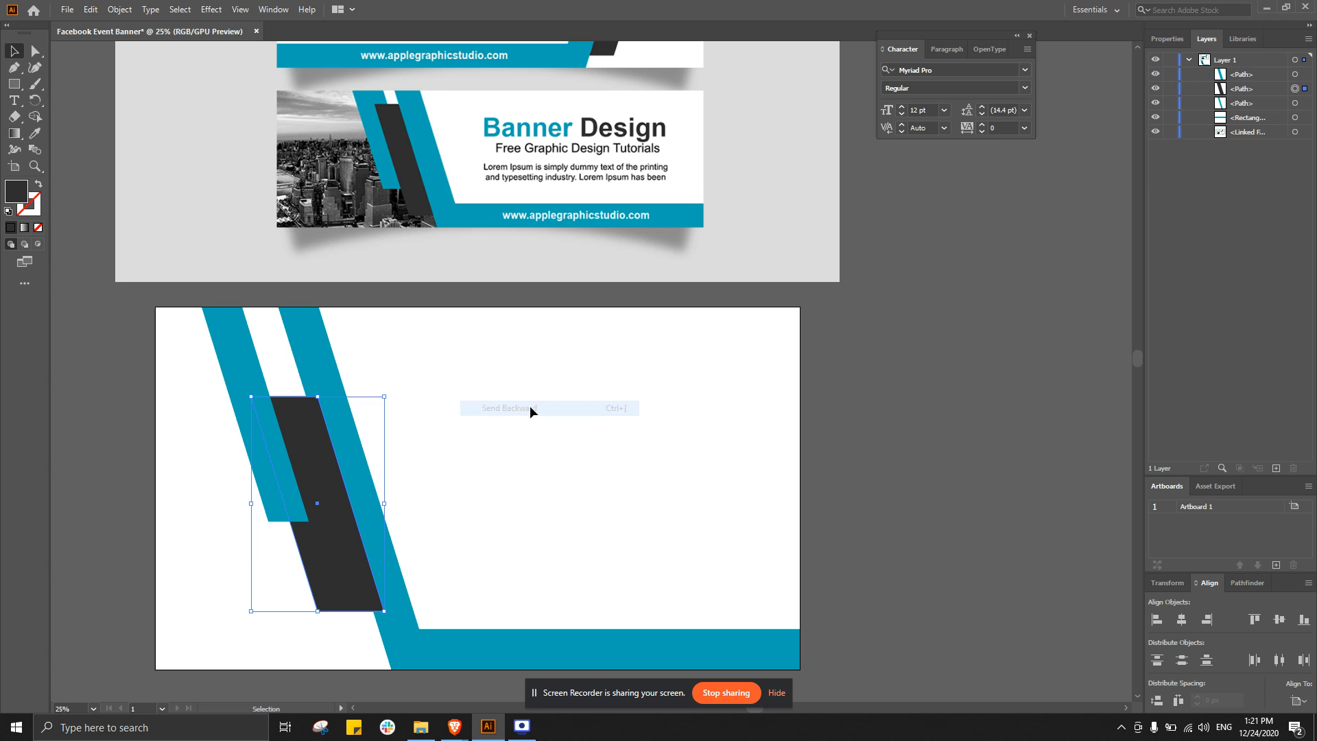
click(1252, 89)
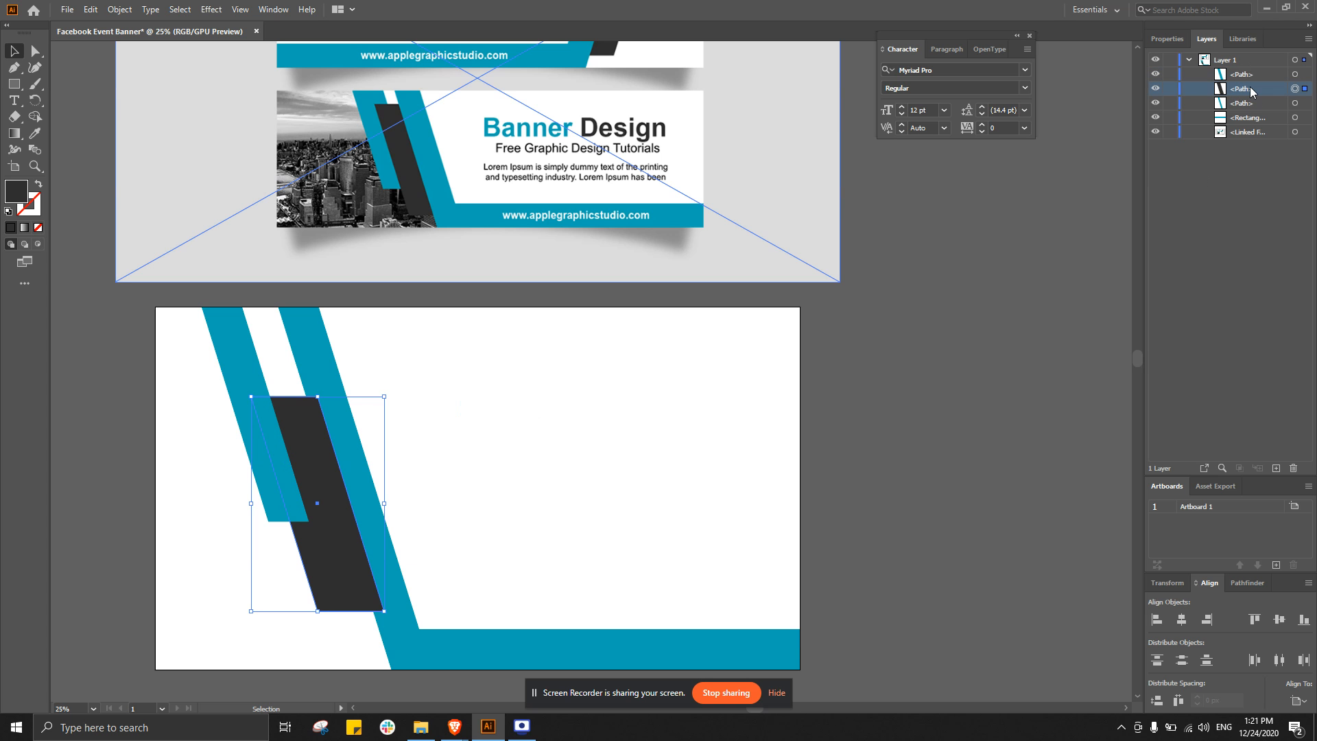
click(1023, 405)
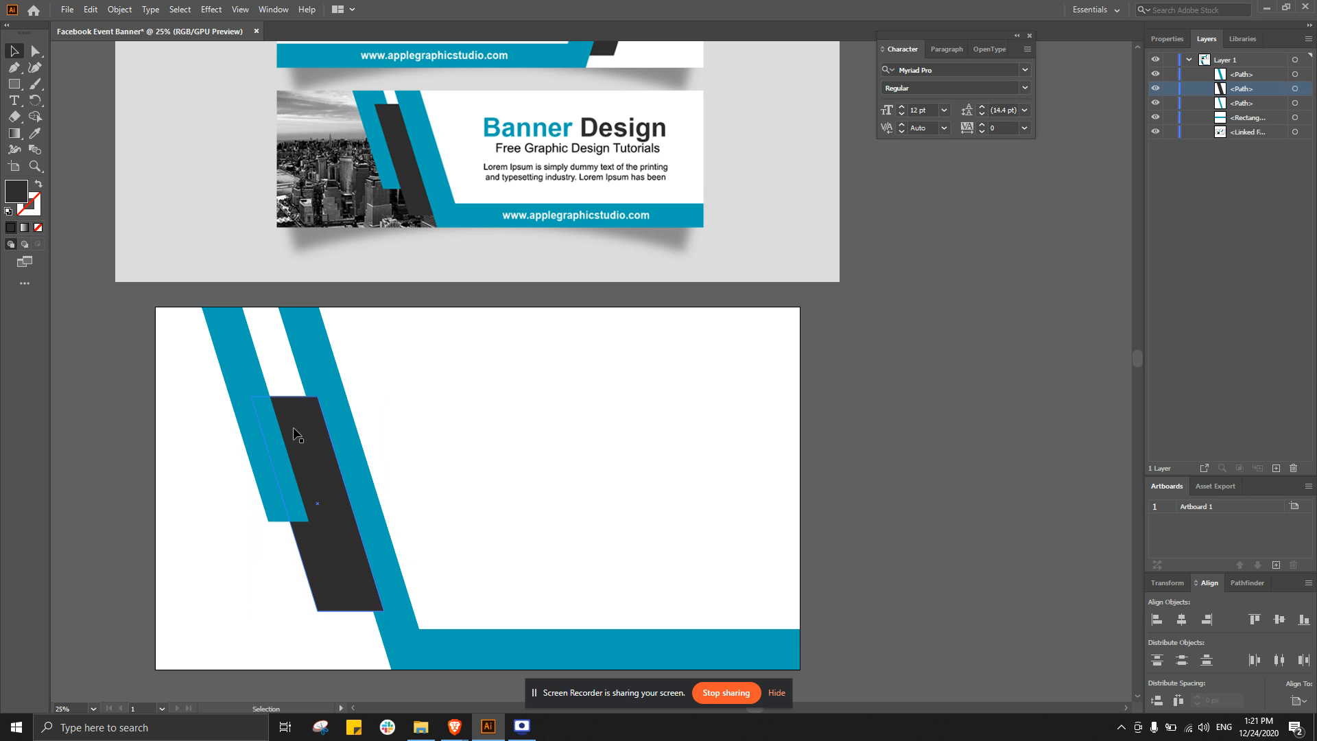
- Bring the dark strip to the front of both teal strips
click(296, 434)
key(ctrl+shift+bracketright)
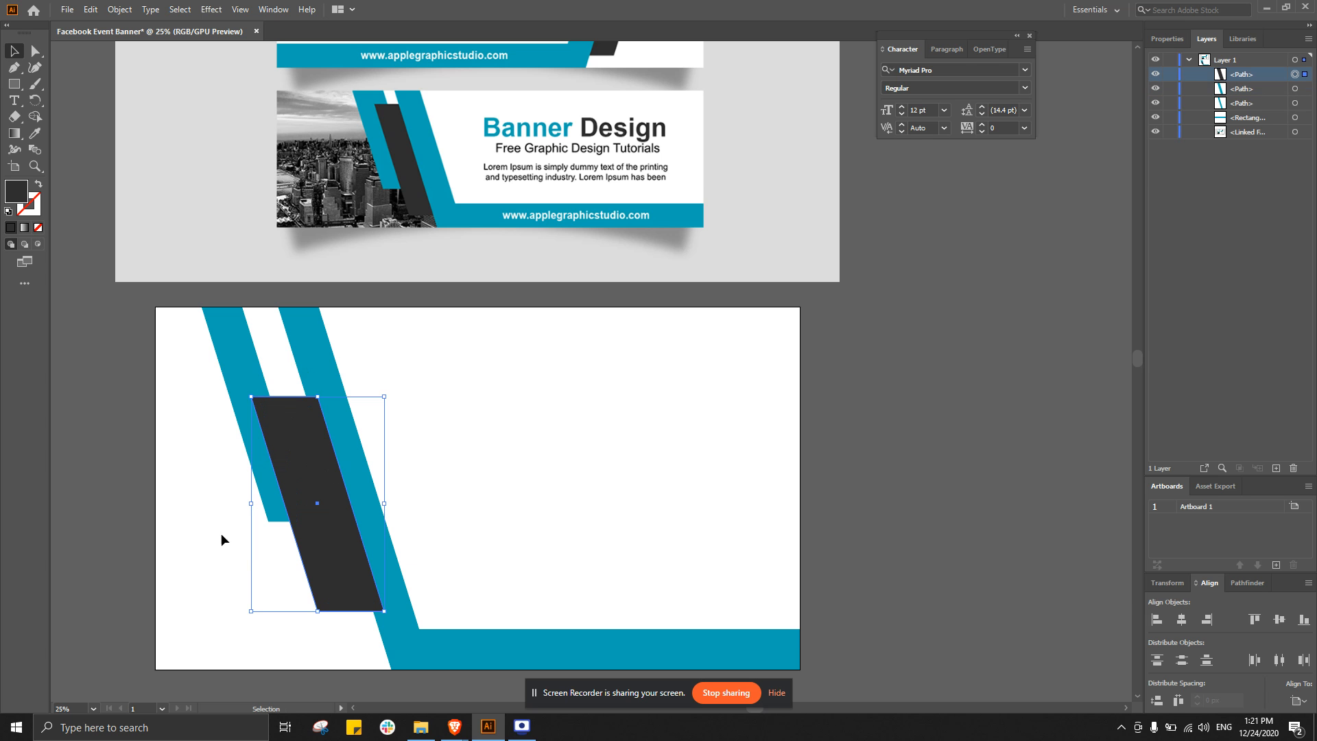
- Try sending the dark strip behind every other object in Layer 1, and undo it
right_click(286, 451)
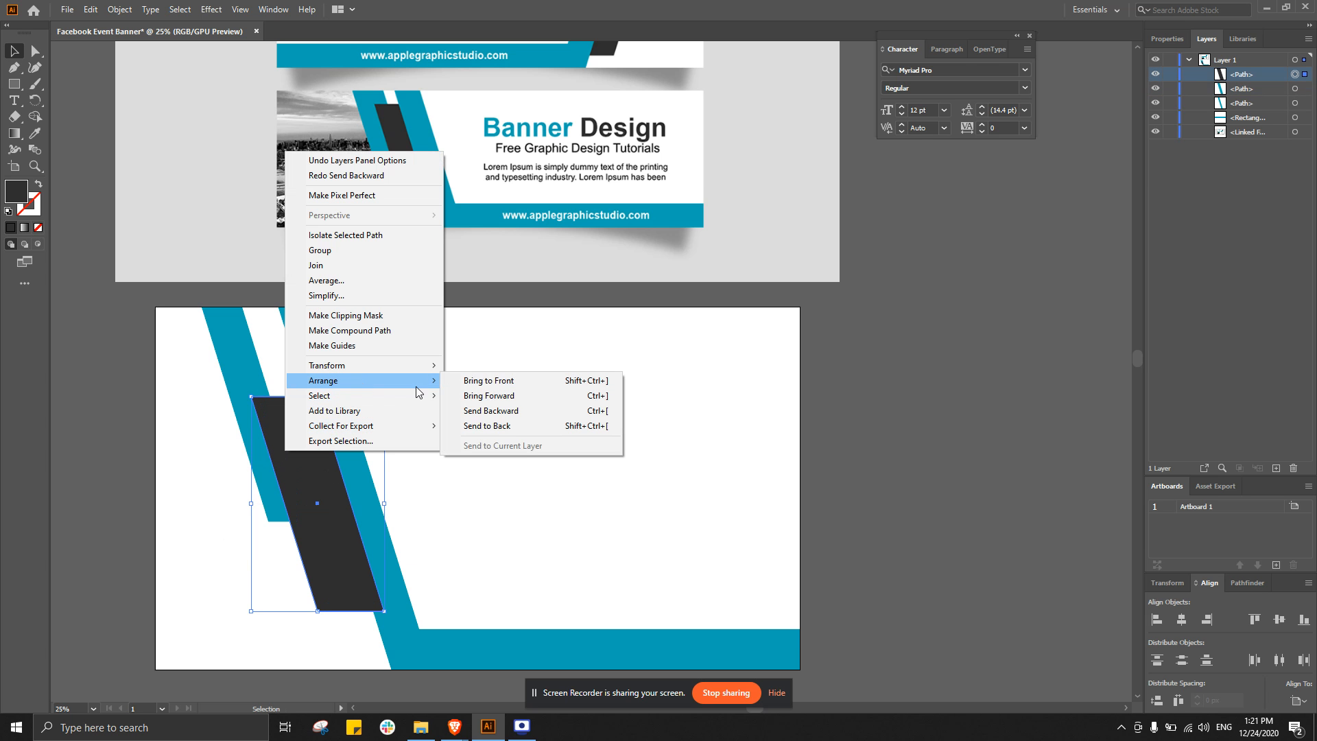
click(489, 426)
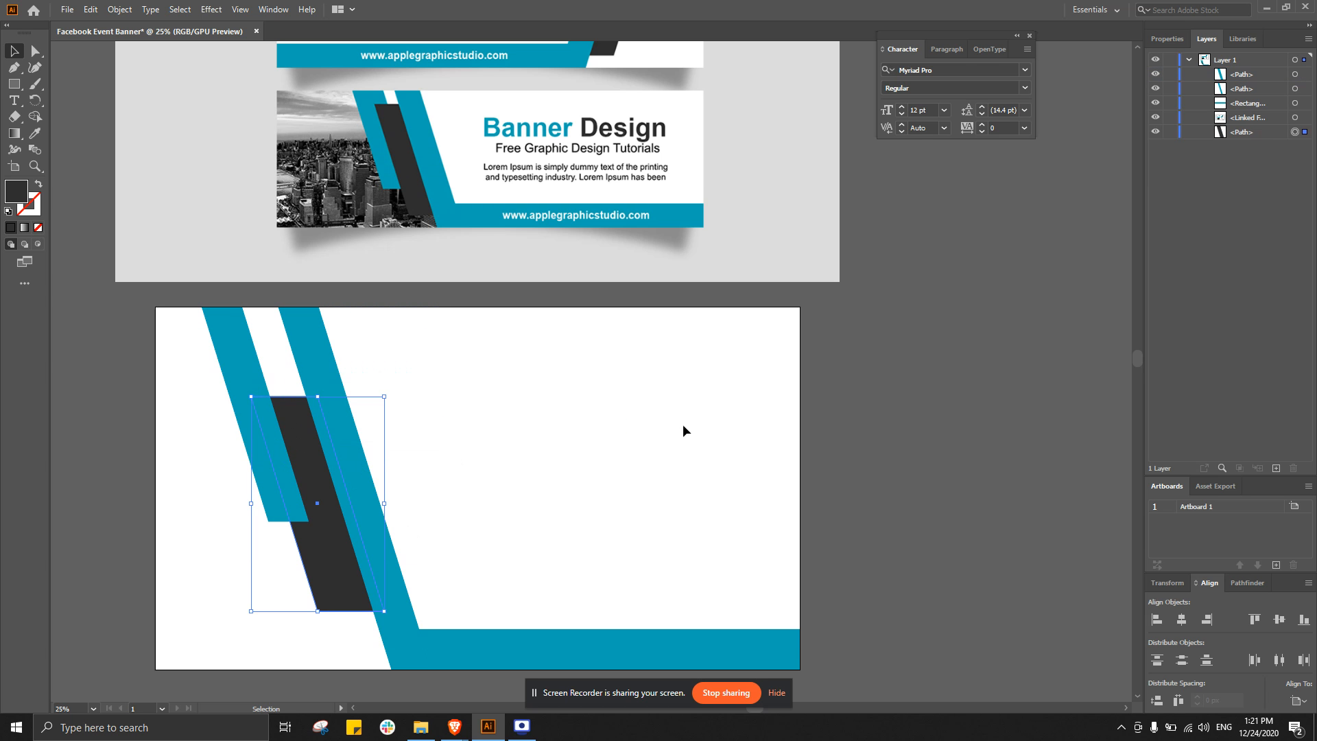
key(ctrl+z)
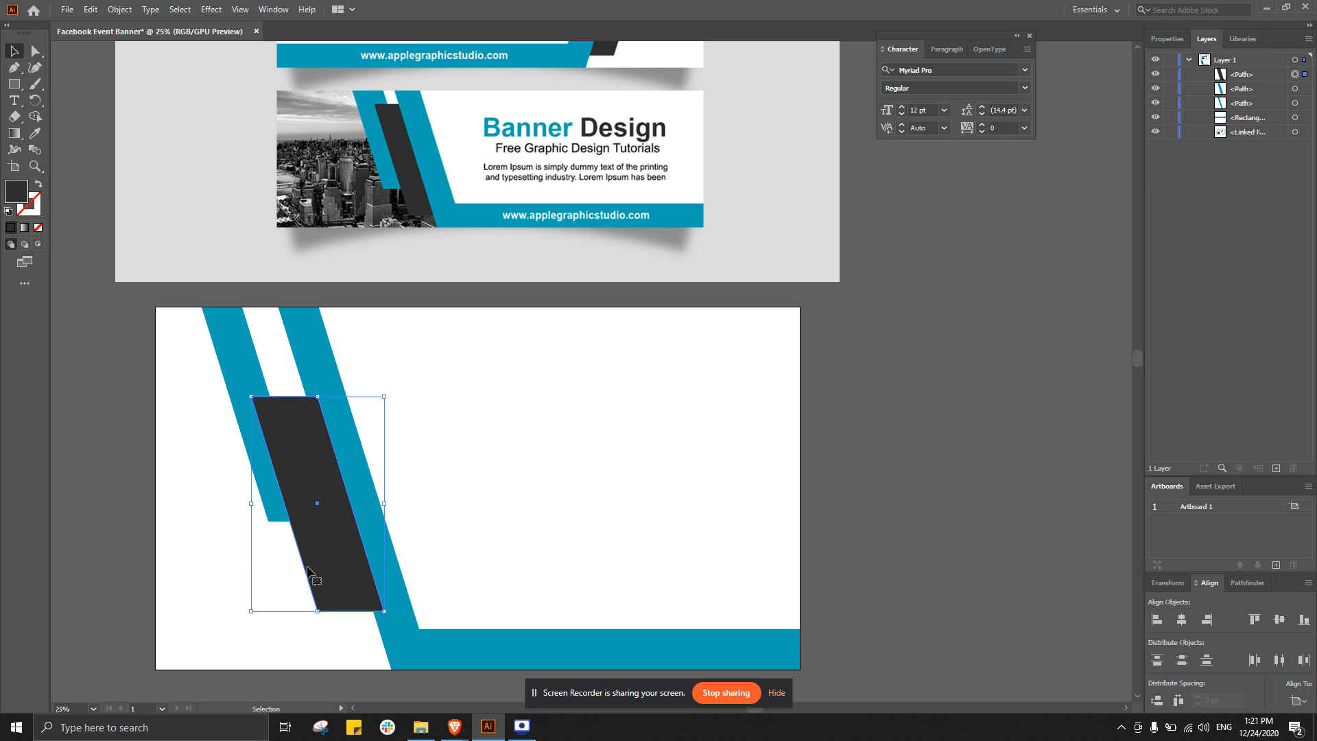
- Send the dark strip backward two levels, behind both slanted teal strips, and deselect it
right_click(308, 486)
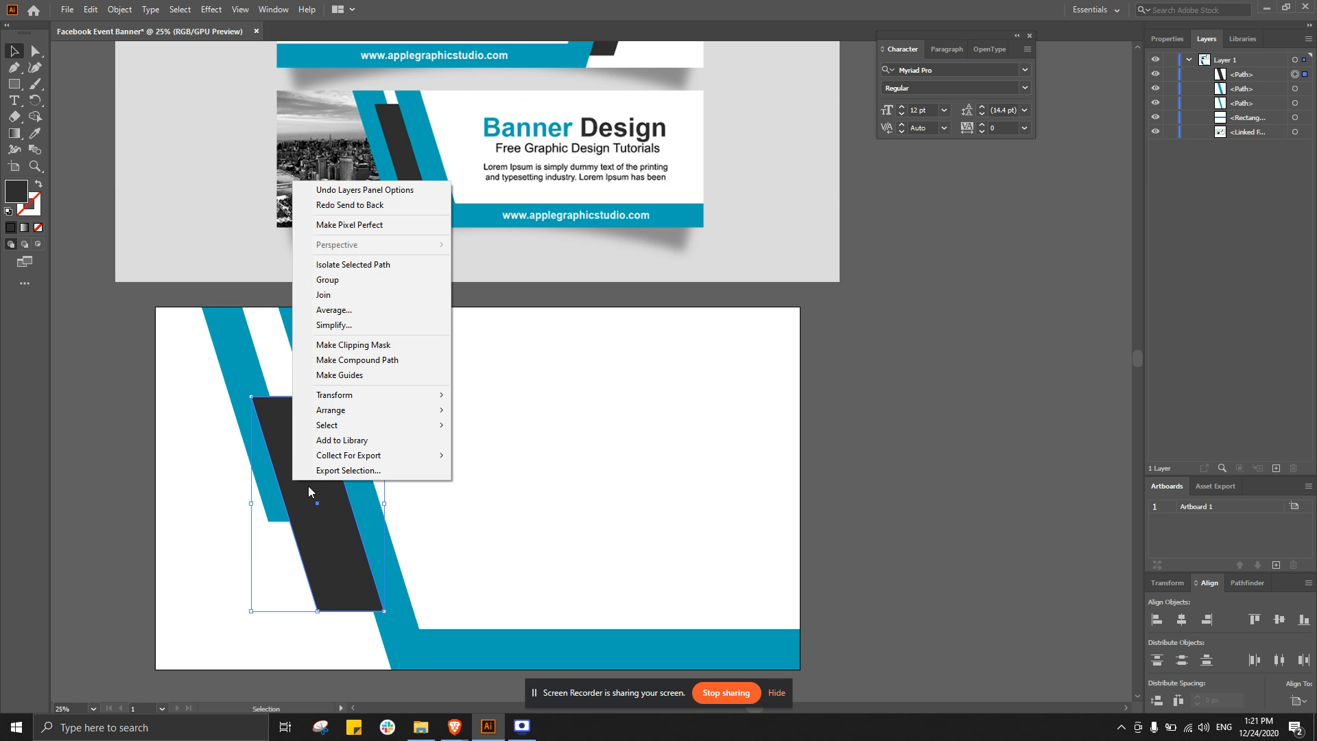
mouse_move(359, 412)
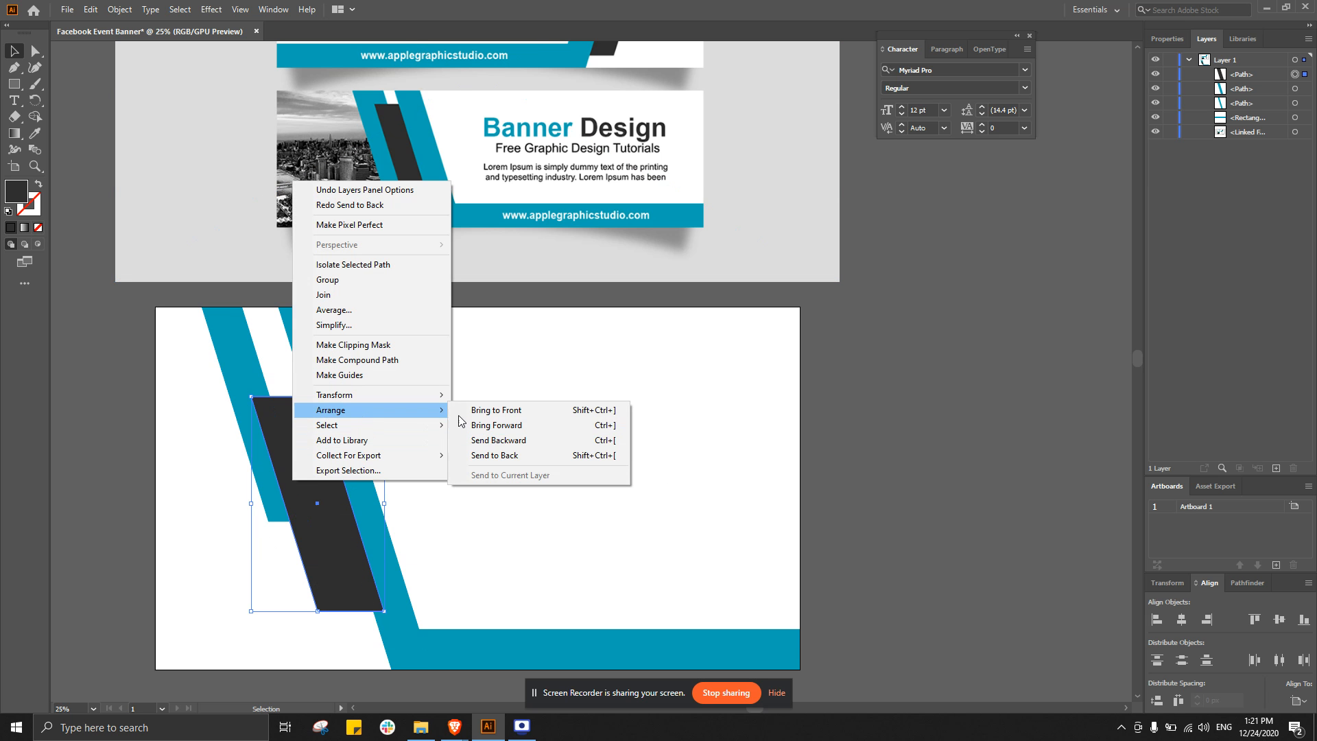
click(508, 441)
click(234, 446)
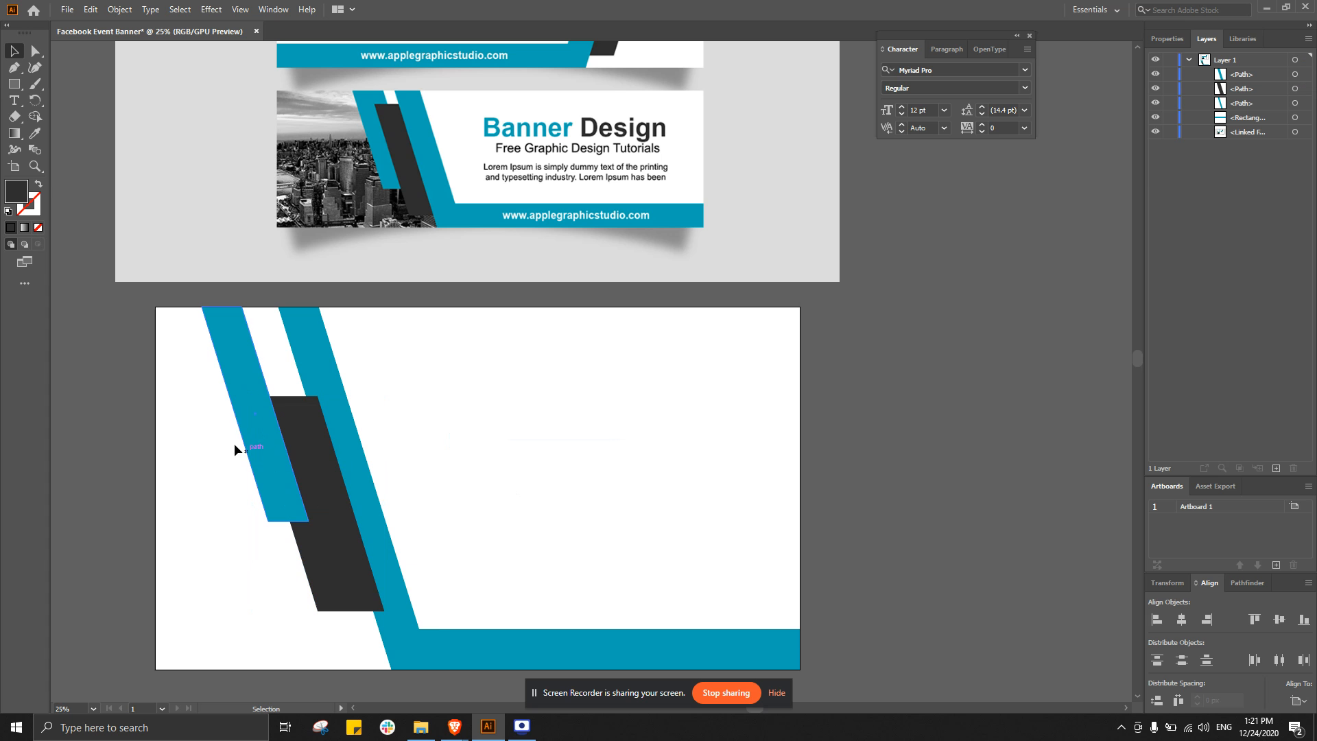
right_click(302, 426)
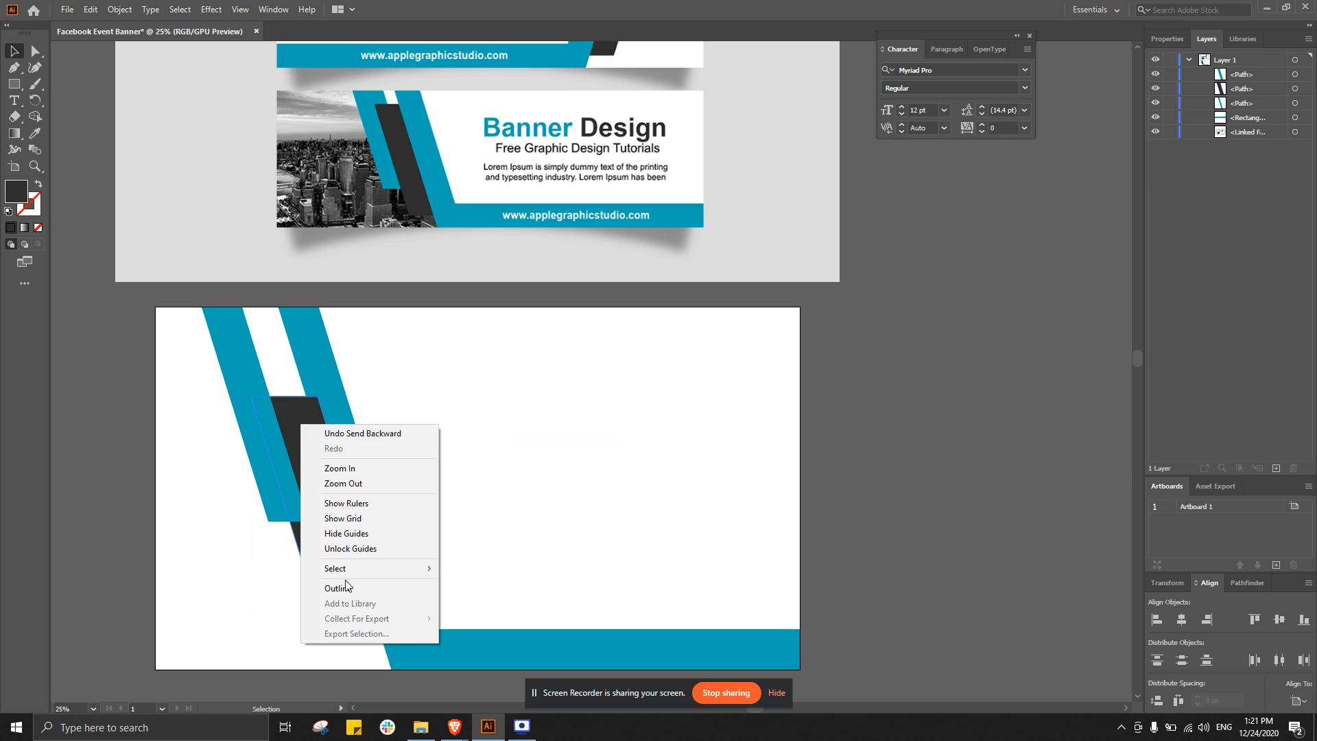
right_click(295, 438)
mouse_move(353, 366)
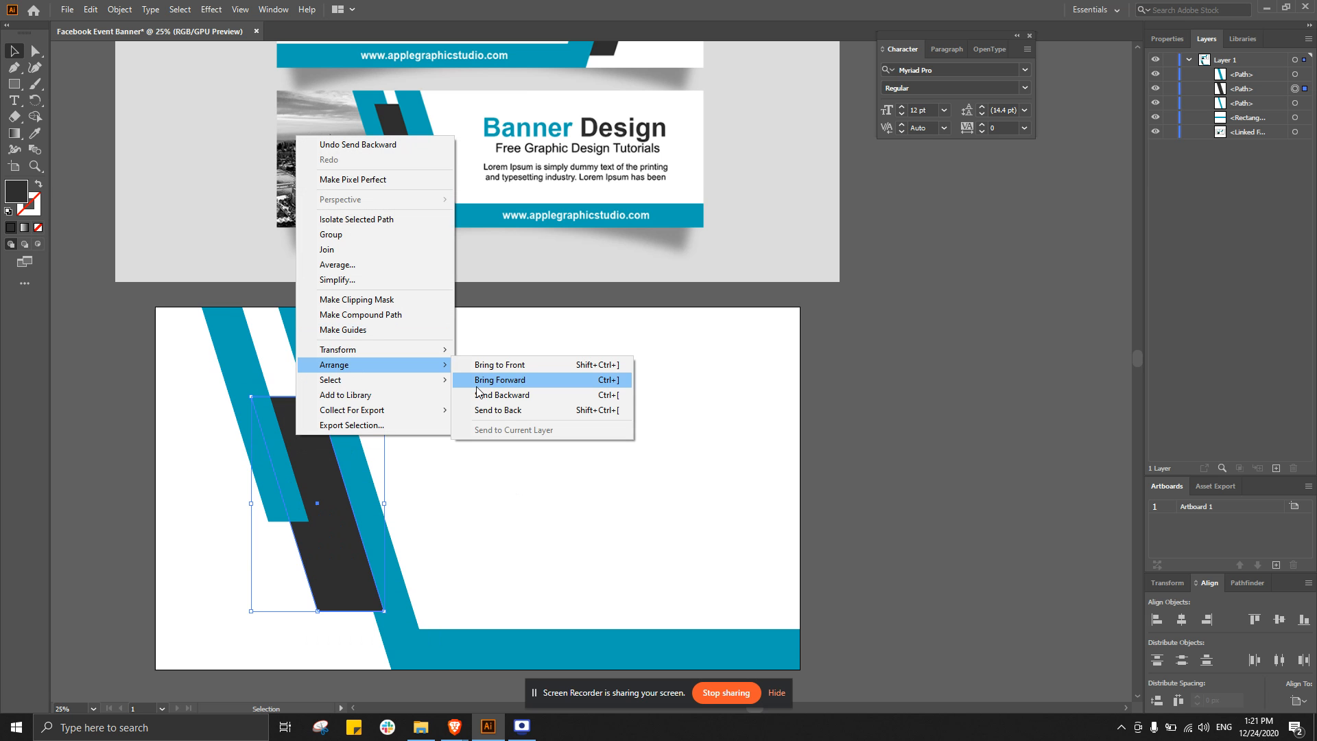
click(486, 397)
click(480, 466)
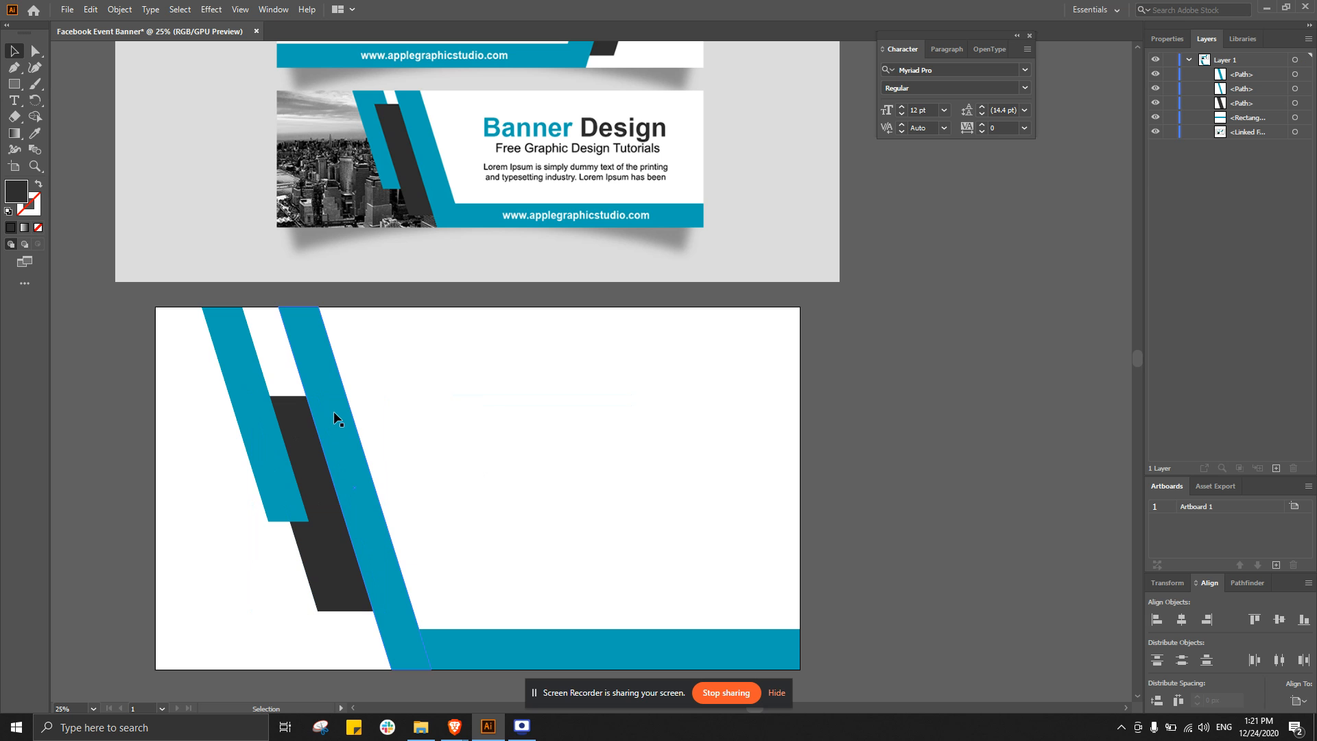
- Send the short teal strip to the back of the stack and deselect it
click(307, 447)
click(241, 346)
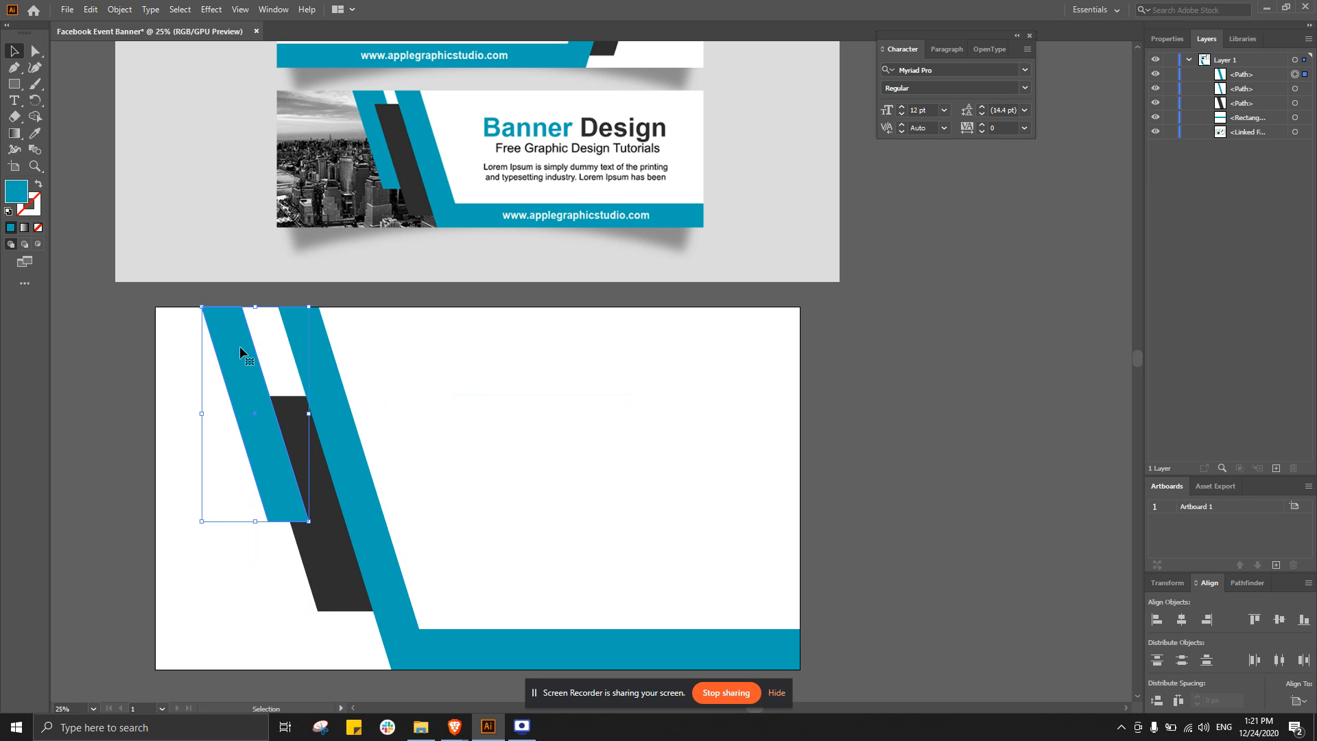
right_click(240, 346)
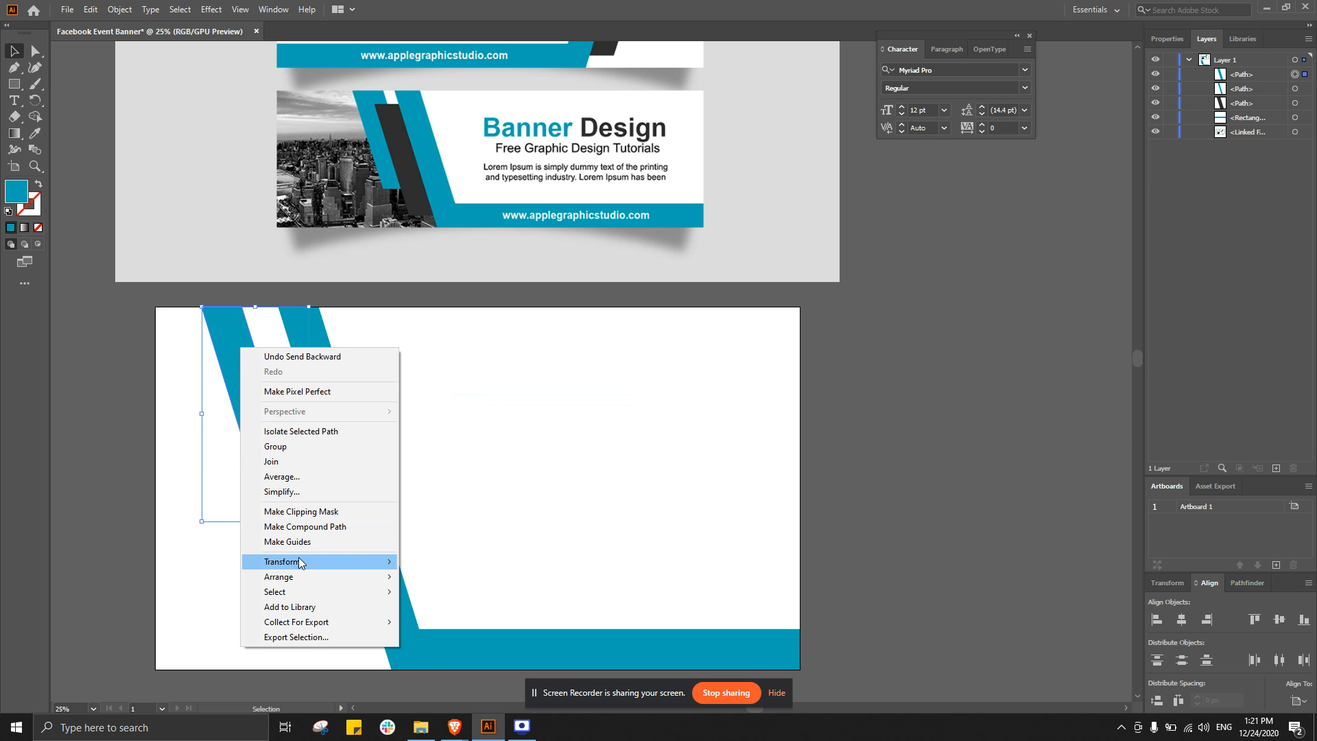
mouse_move(318, 576)
click(476, 623)
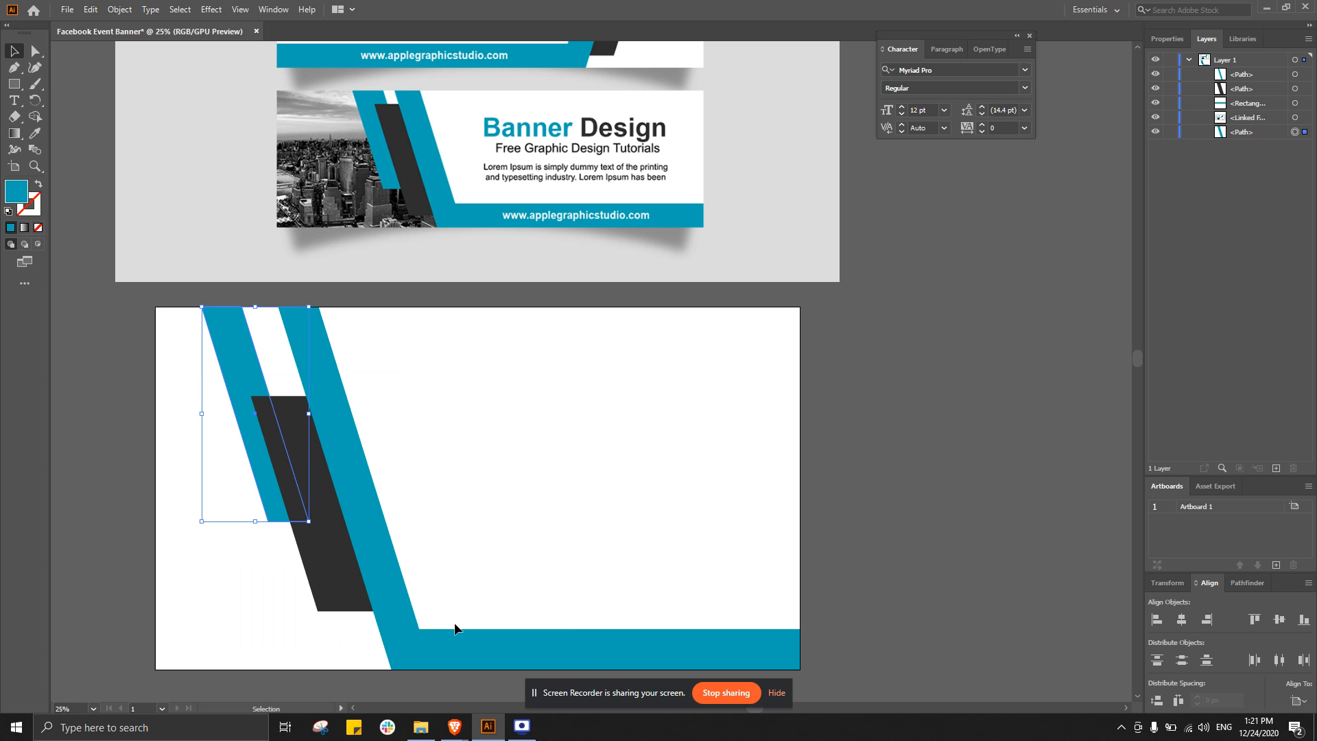
click(529, 500)
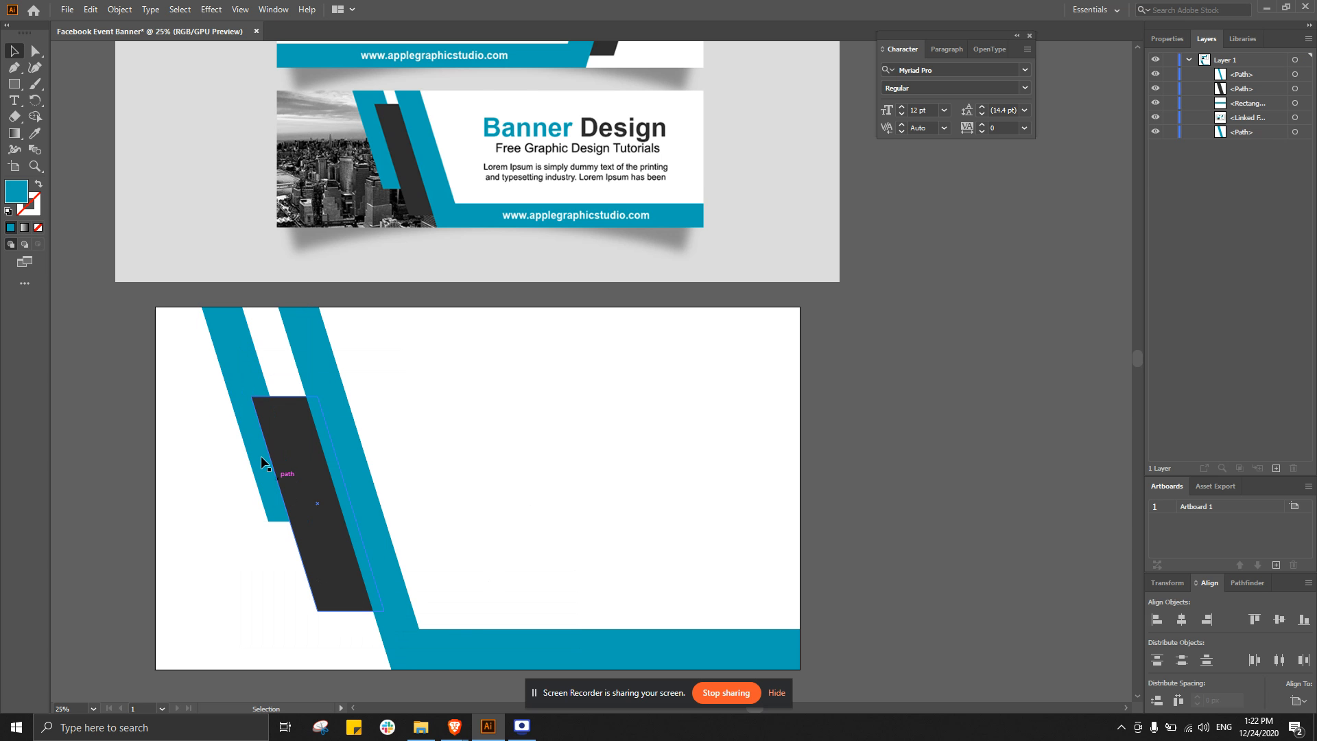
- Nudge the dark strip to the right, further under the long teal strip
click(236, 360)
click(435, 568)
click(289, 480)
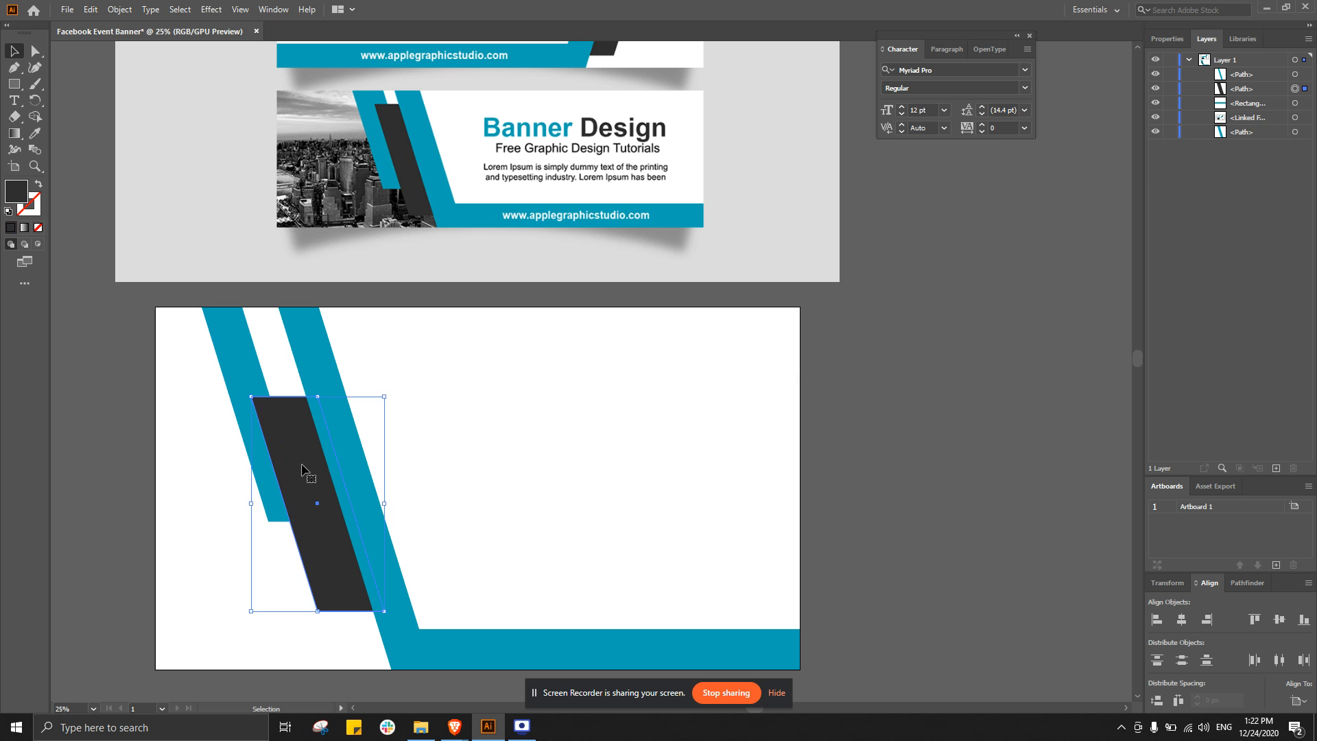
key(shift+Right)
key(shift+Right)
key(shift+Right)
key(shift+Right)
key(shift+Right)
key(shift+Right)
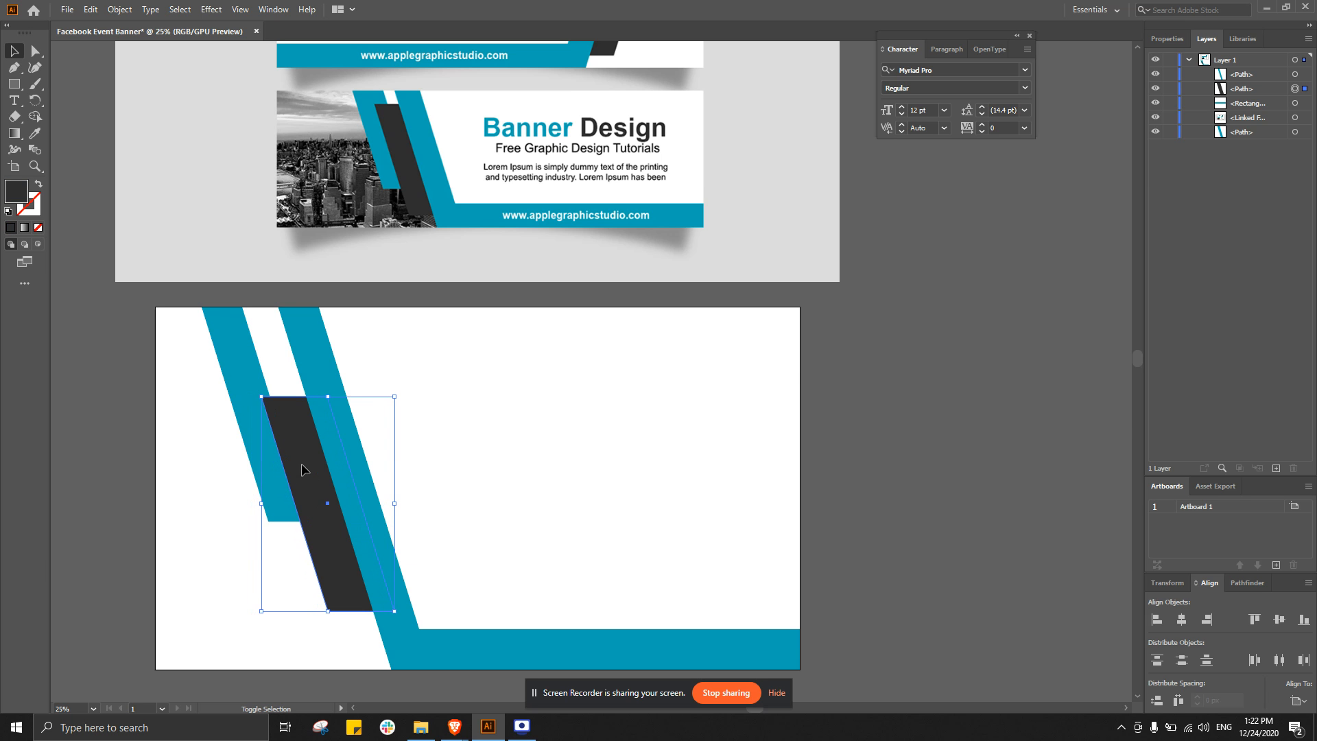
key(ctrl+bracketleft)
- Nudge the short teal strip slightly to the right, closer to the long teal strip, and deselect it
click(235, 352)
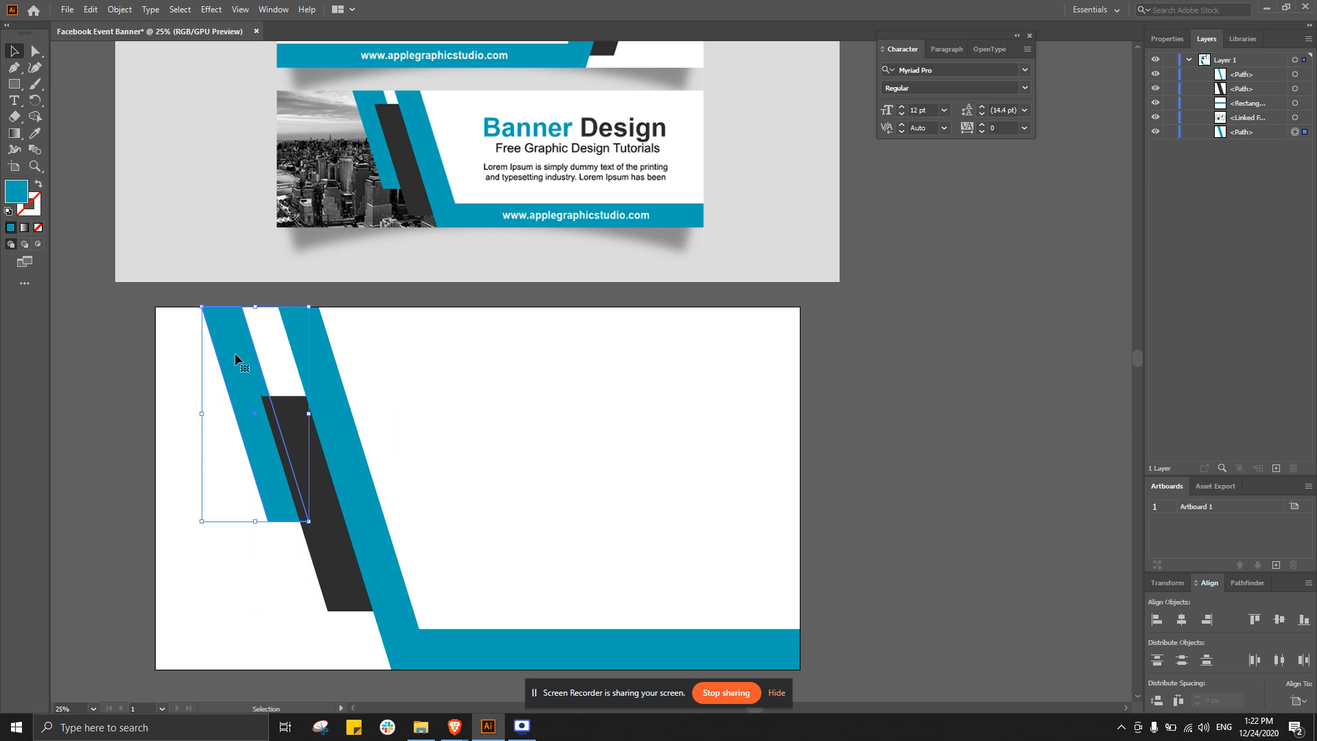
key(shift+Right)
key(shift+Right)
key(shift+Right)
key(shift+Right)
click(400, 400)
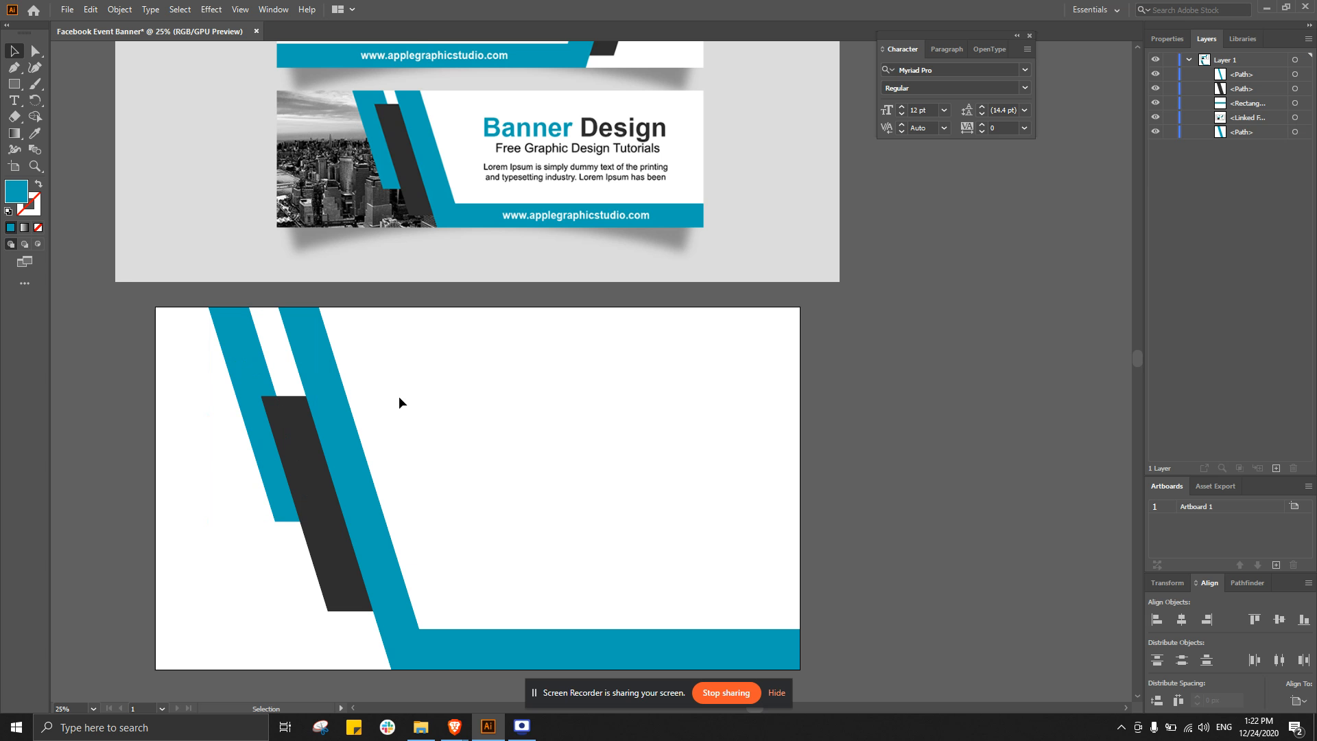
click(308, 421)
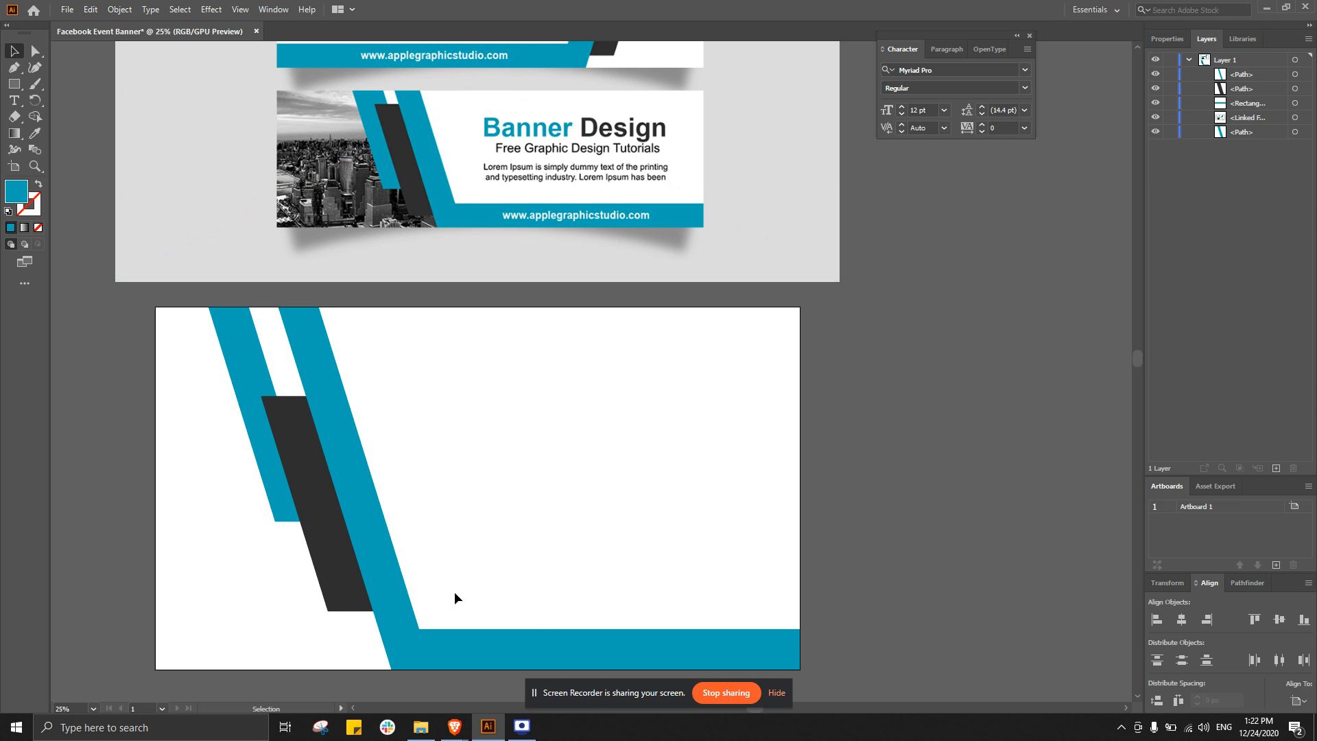
- Widen the short teal strip by nudging only its two right-hand corner anchors to the right with Direct Selection
click(256, 378)
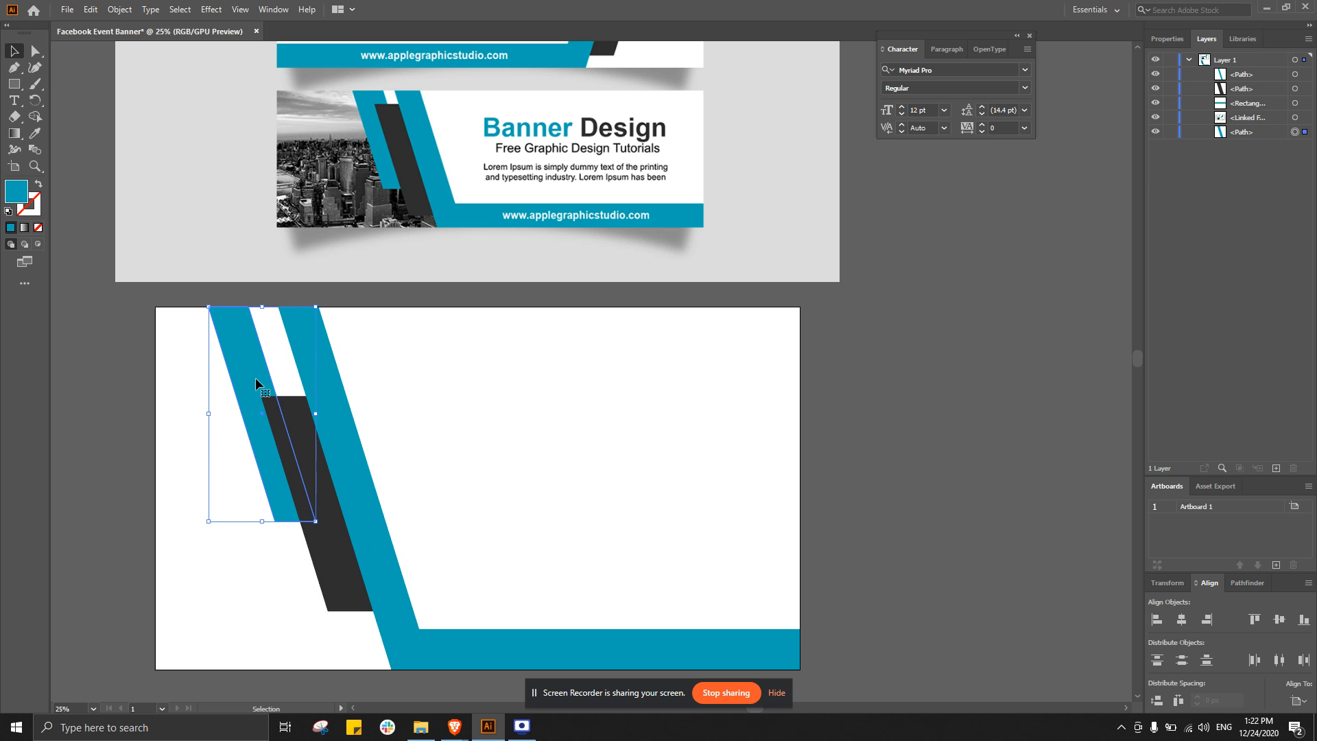
key(a)
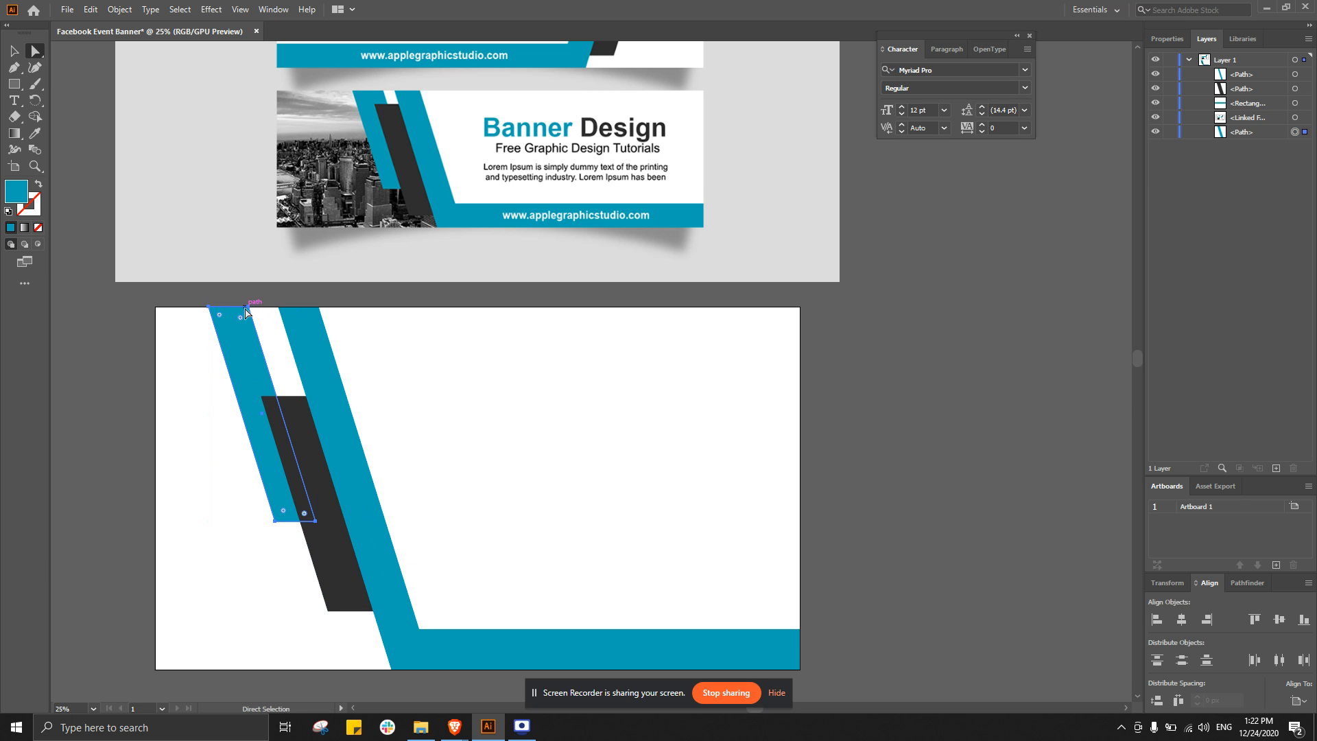
click(250, 308)
shift+click(316, 522)
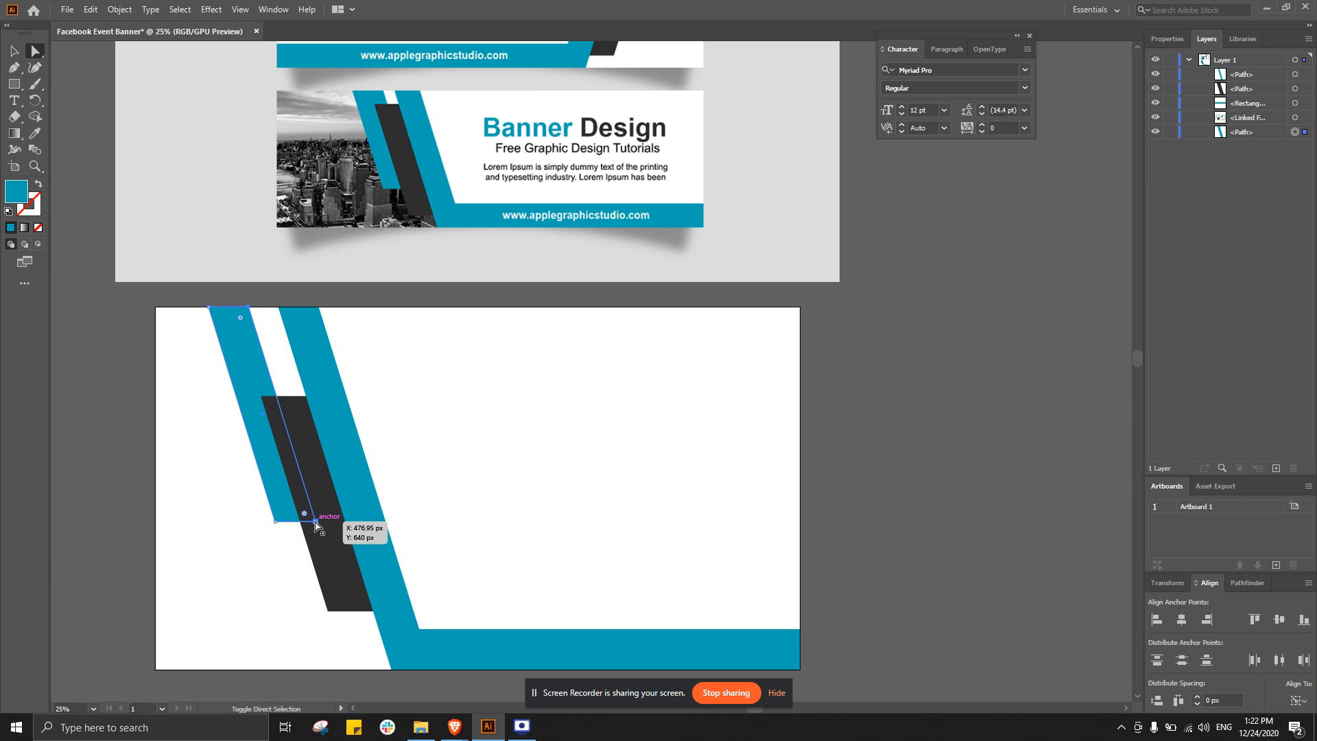
key(shift+Right)
key(shift+Right)
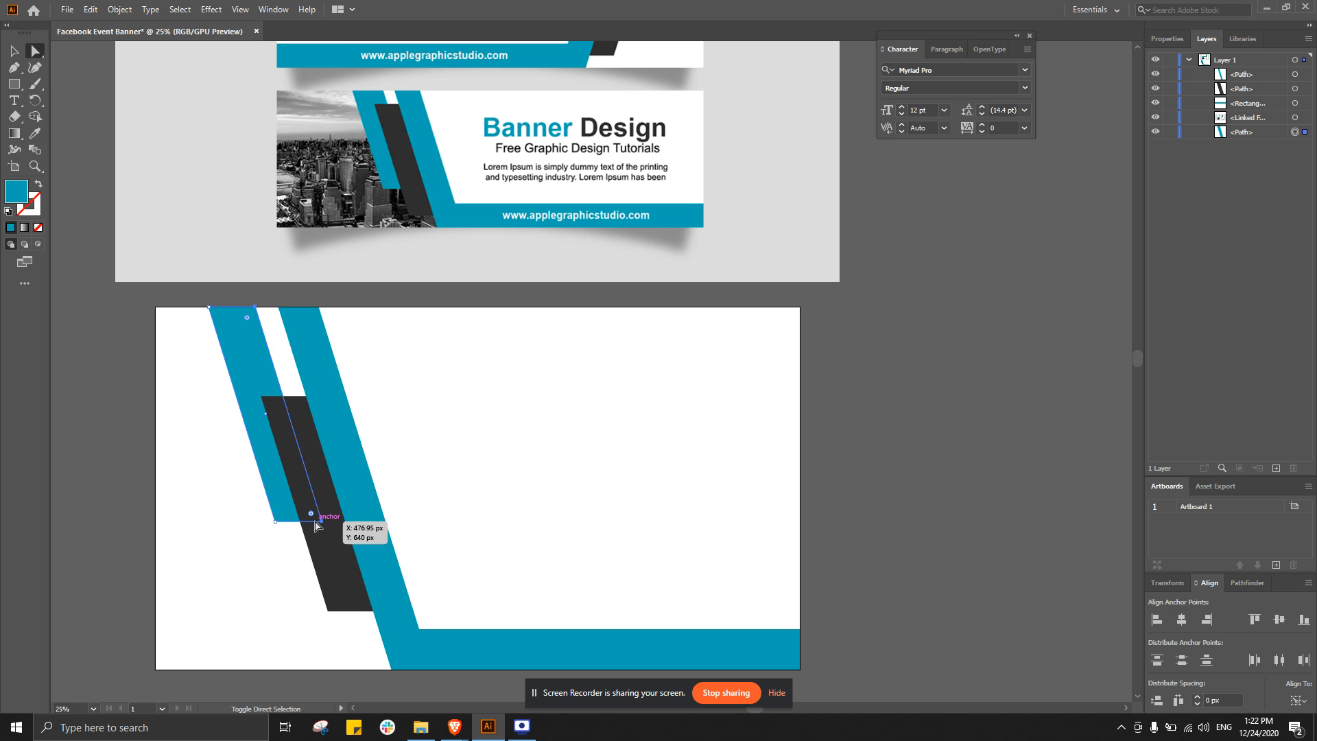
click(410, 492)
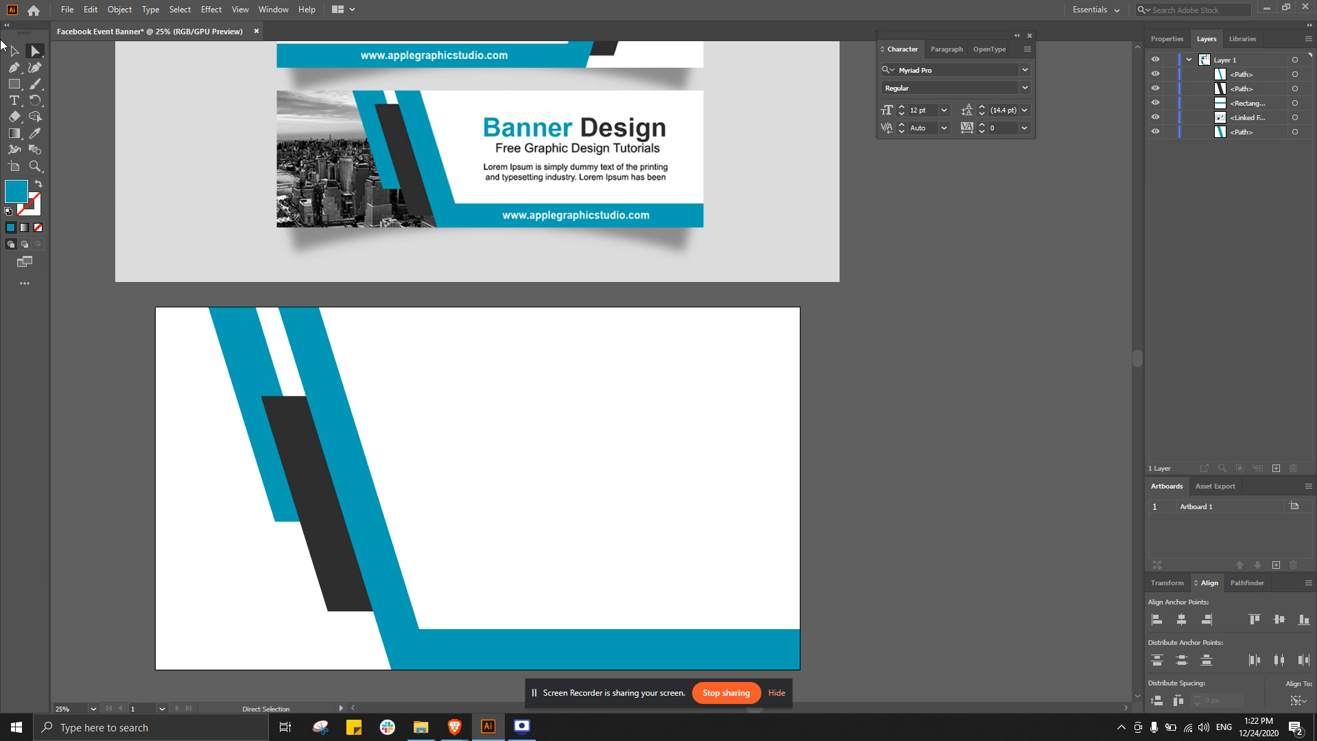
key(v)
- Switch to File Explorer and place the skyscanner image from Downloads into the Illustrator banner document
click(421, 726)
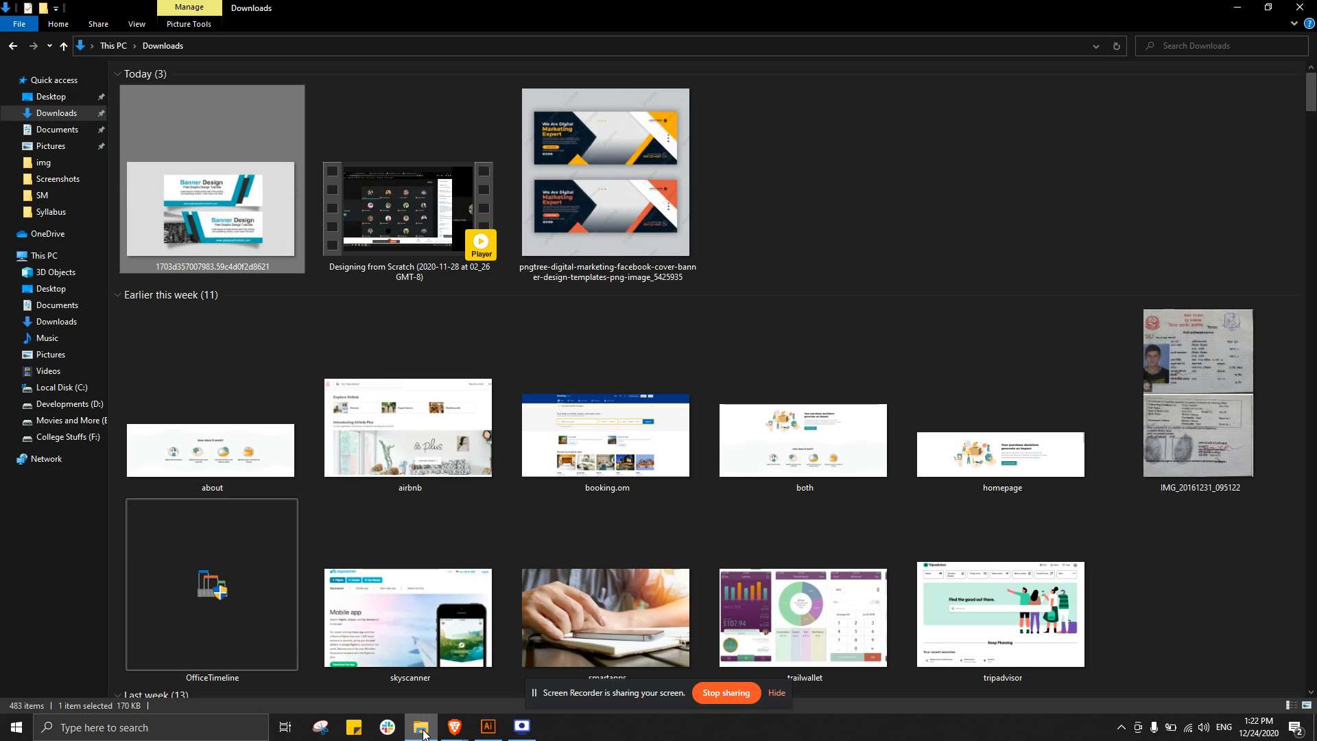
scroll(591, 402, down, 10)
scroll(592, 402, up, 7)
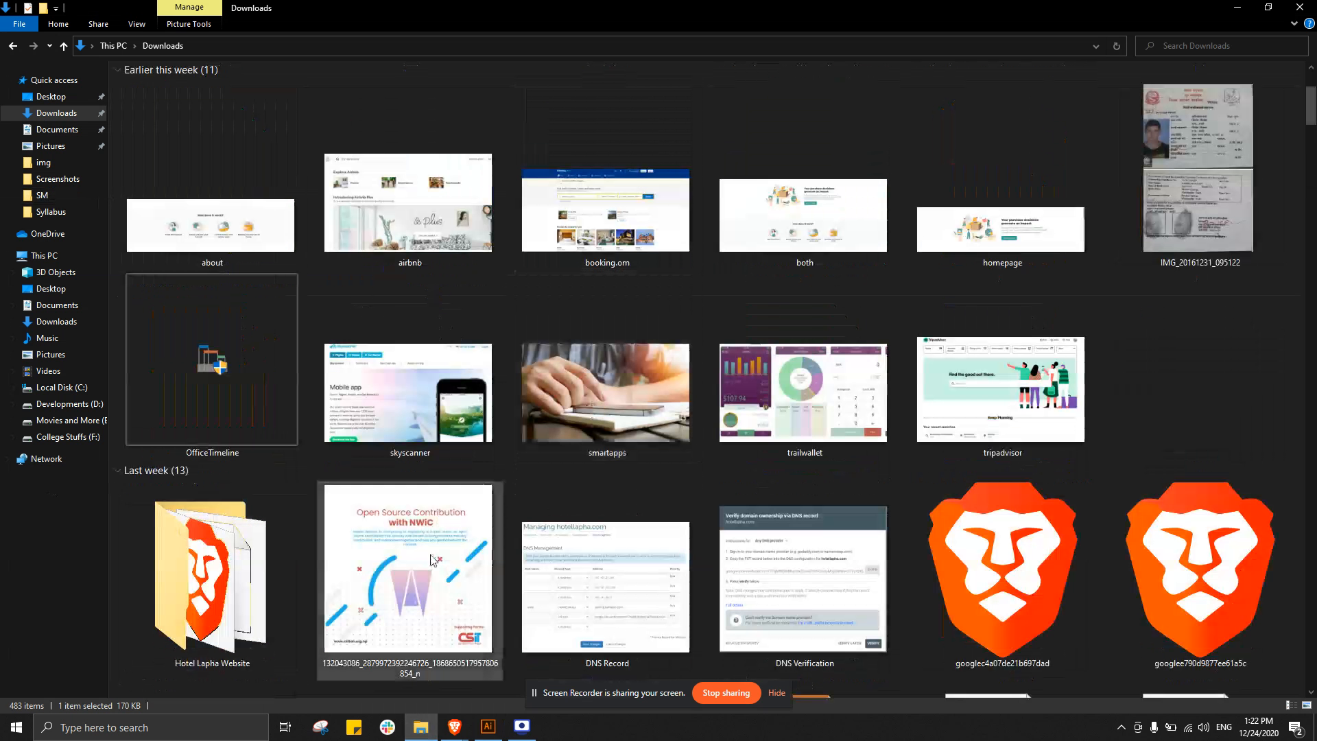
drag(410, 395, 742, 410)
drag(866, 443, 257, 434)
drag(569, 446, 744, 373)
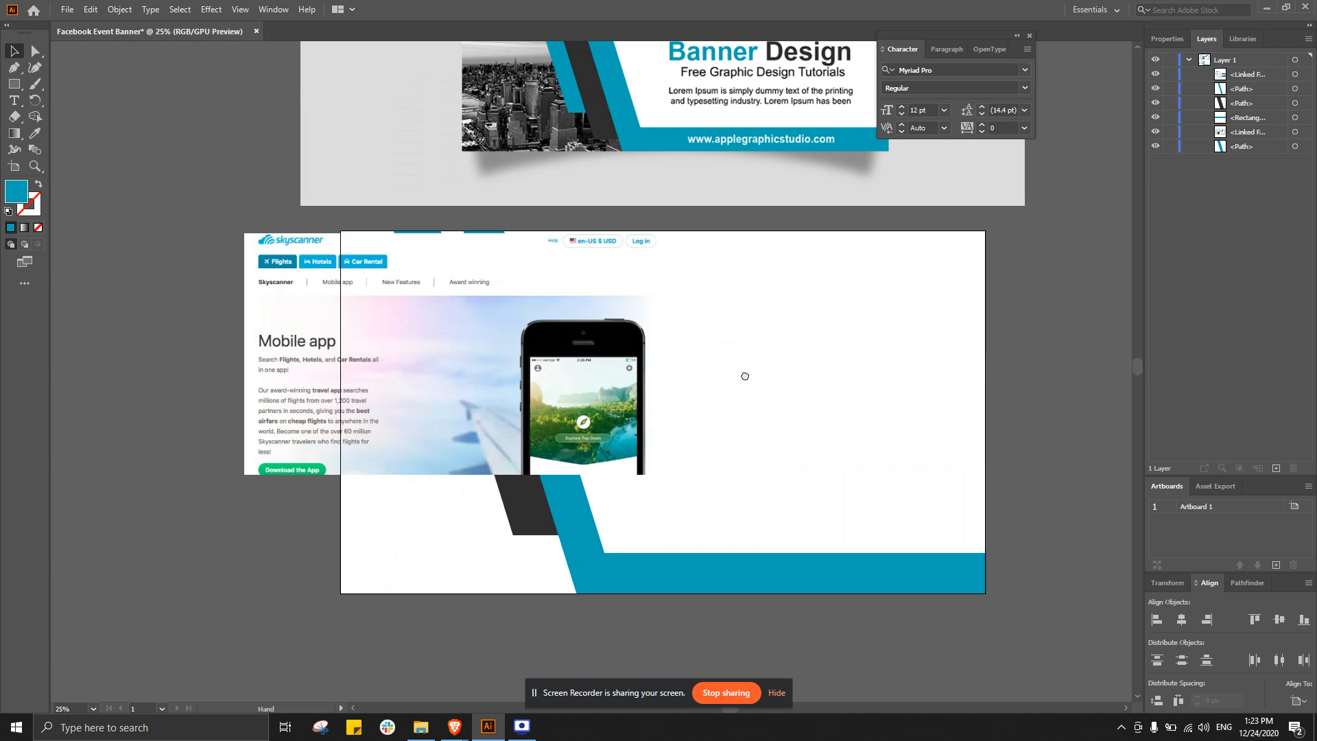
- Enlarge the skyscanner image to about the artboard's height and move it off the artboard, beyond its left edge
drag(656, 471, 858, 627)
scroll(858, 627, up, 2)
scroll(859, 627, up, 1)
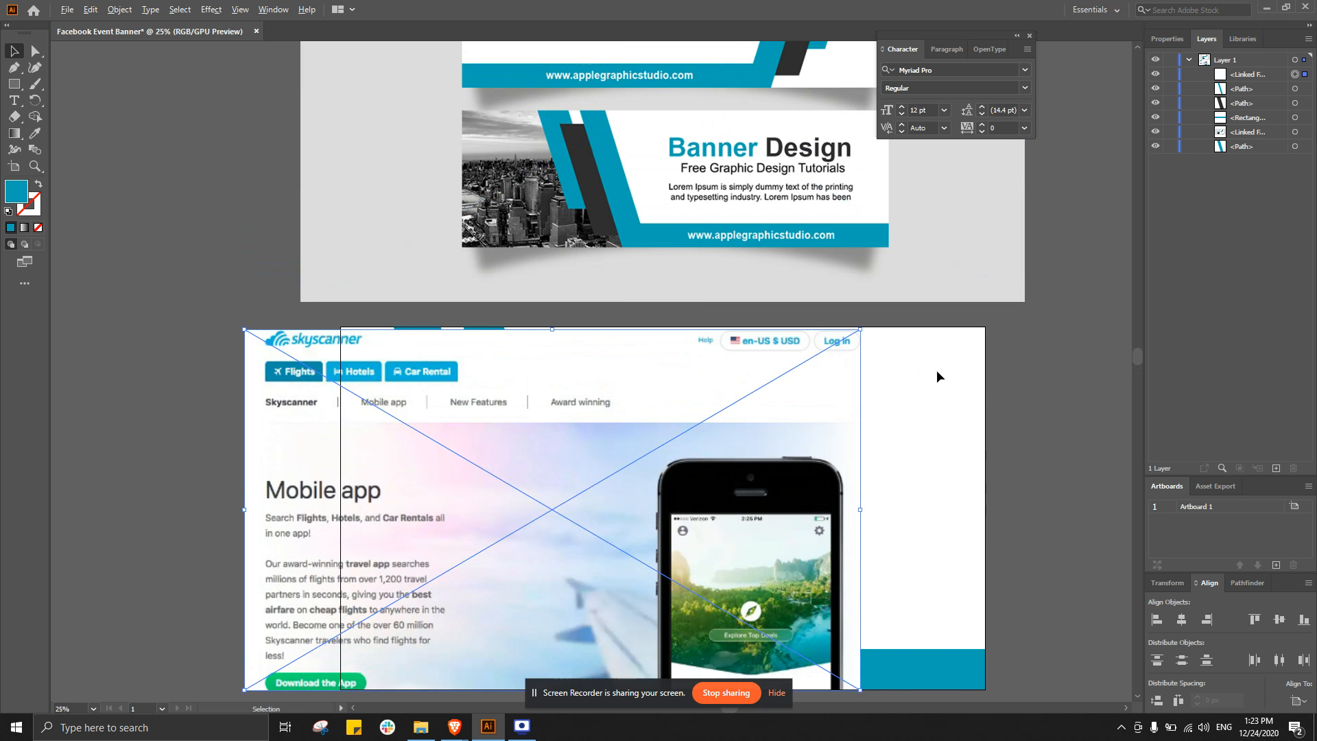
scroll(936, 369, down, 2)
drag(930, 431, 752, 441)
drag(586, 431, 247, 233)
key(ctrl+equal)
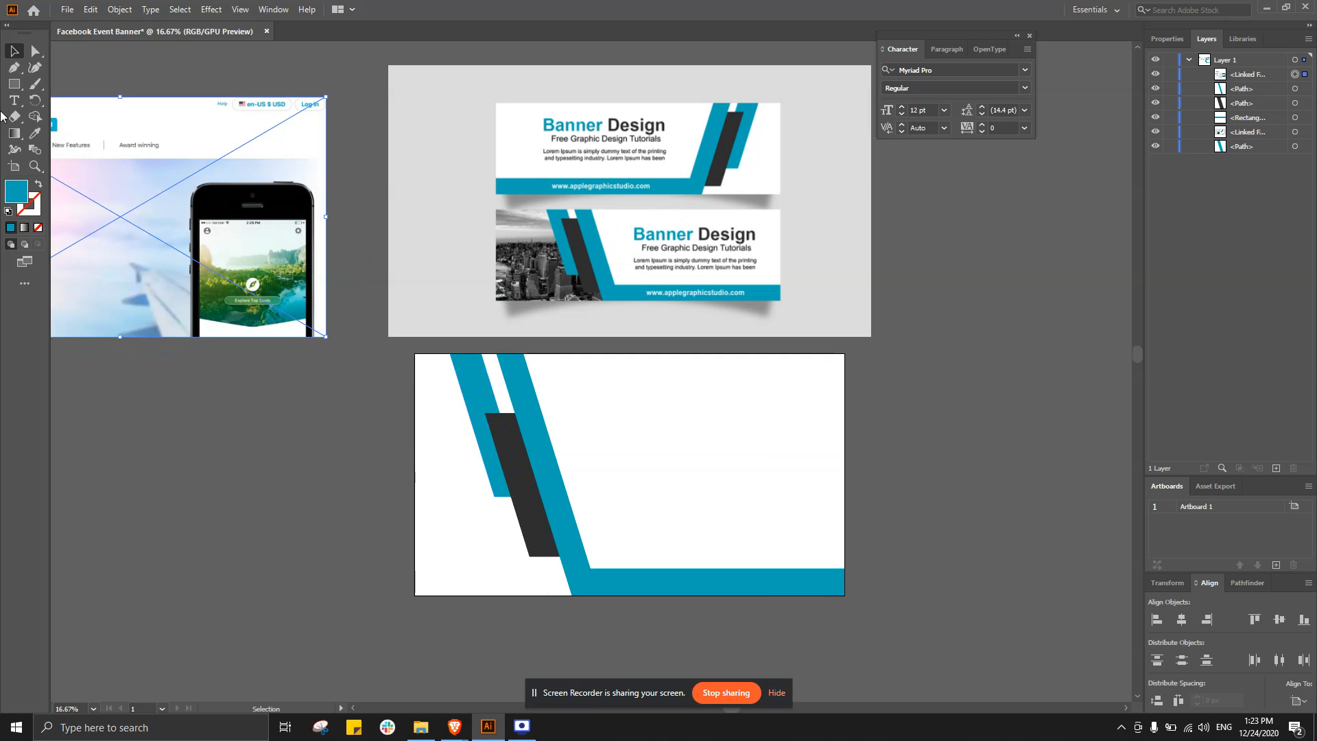
- Draw a full-height rectangle from the artboard's upper-left corner to the foot of the long teal strip, and send it to the back
click(15, 85)
drag(414, 354, 575, 596)
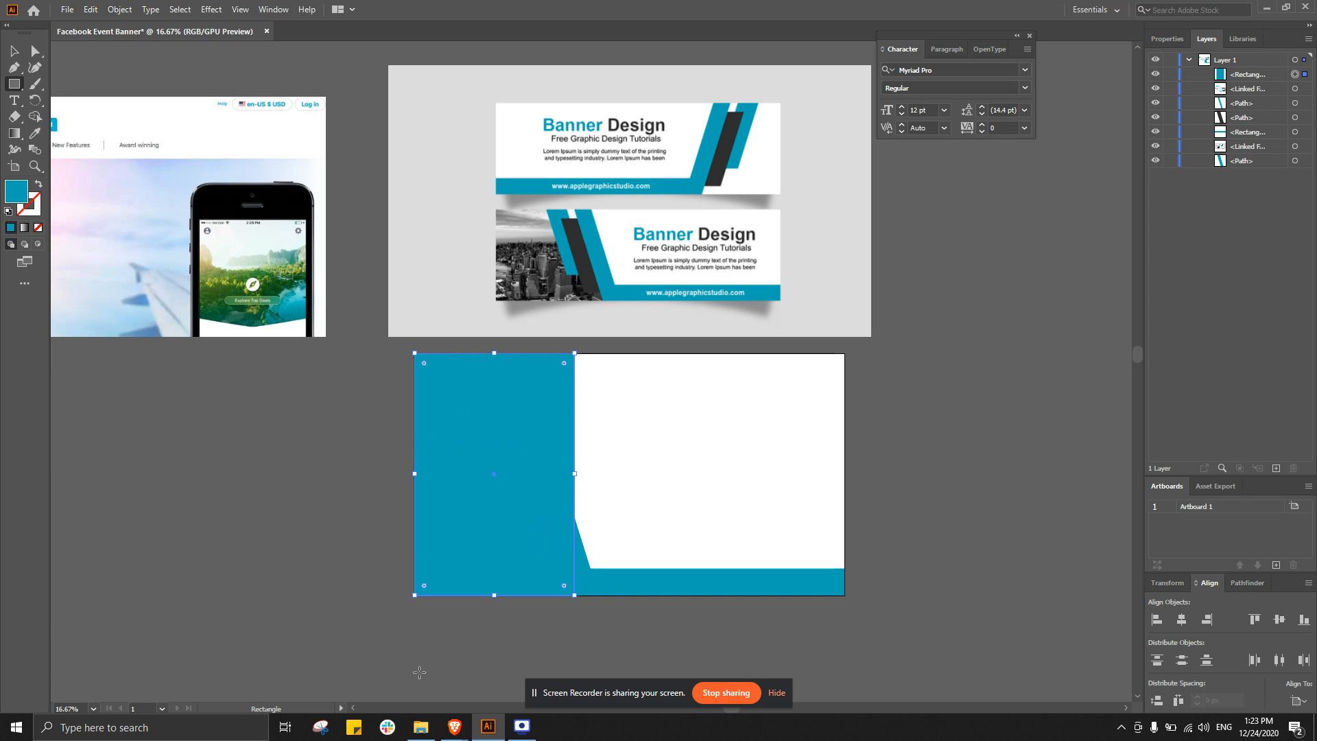
click(35, 51)
right_click(458, 435)
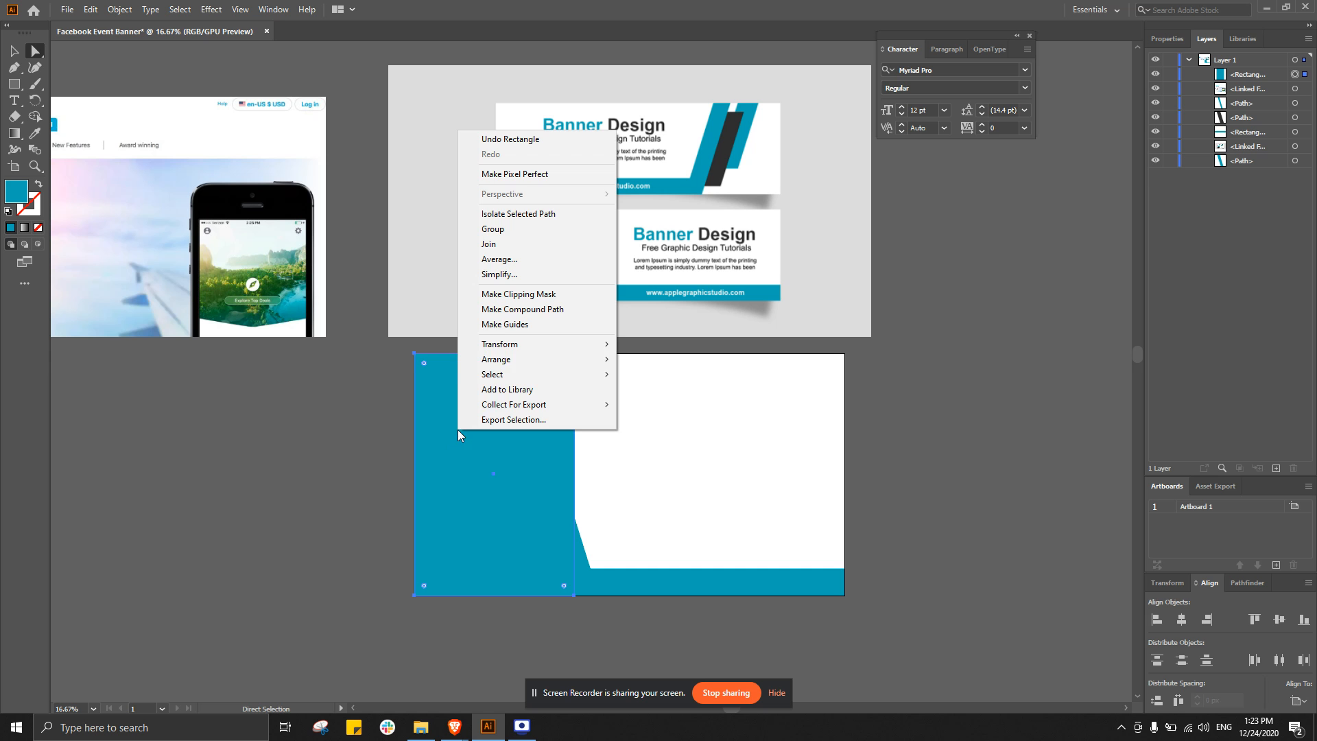
mouse_move(511, 367)
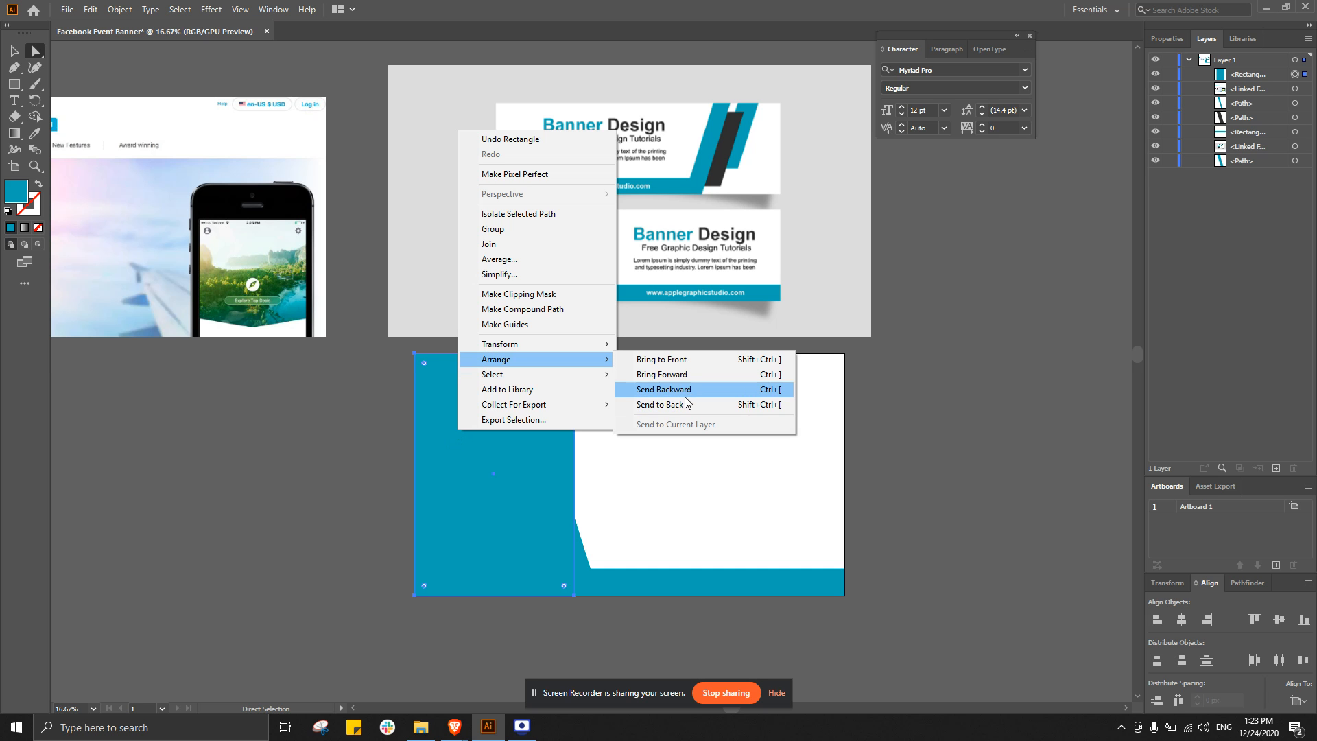
click(679, 404)
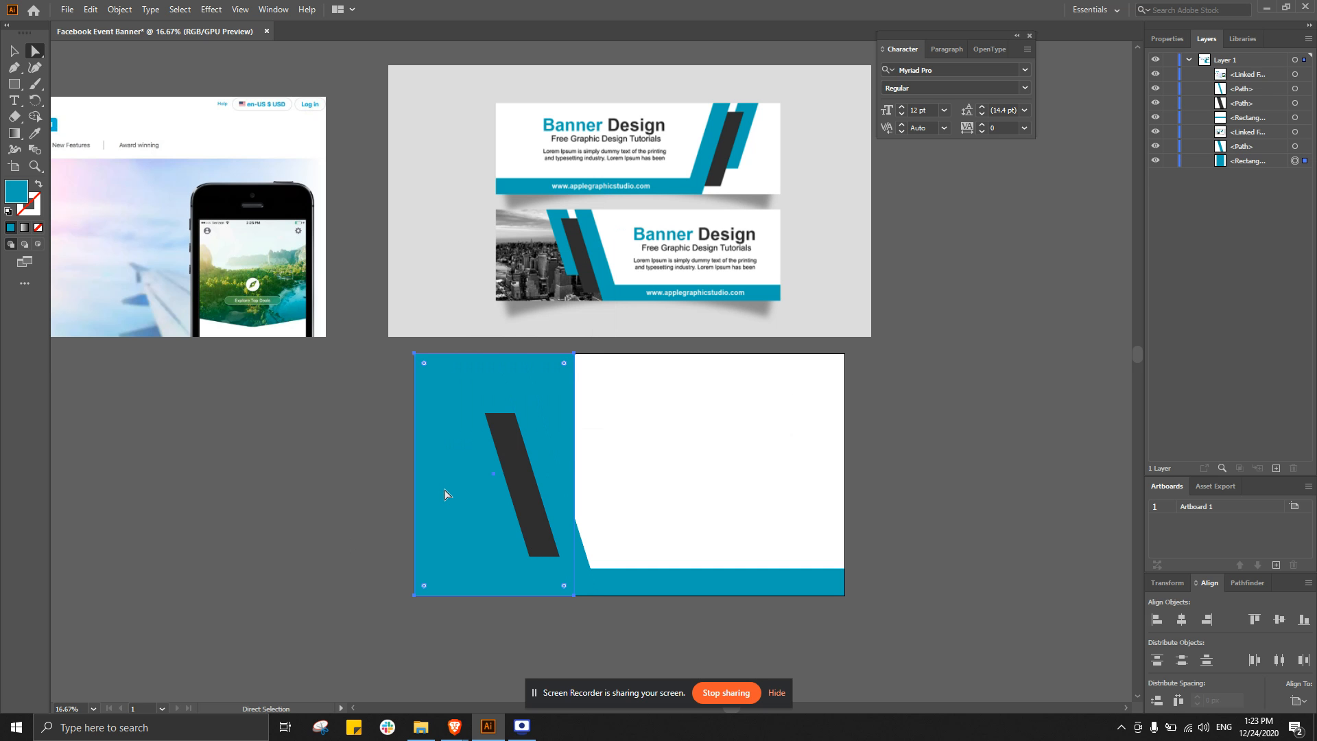
- Change the new rectangle's fill to a pale shade of teal and reselect the rectangle
double_click(18, 201)
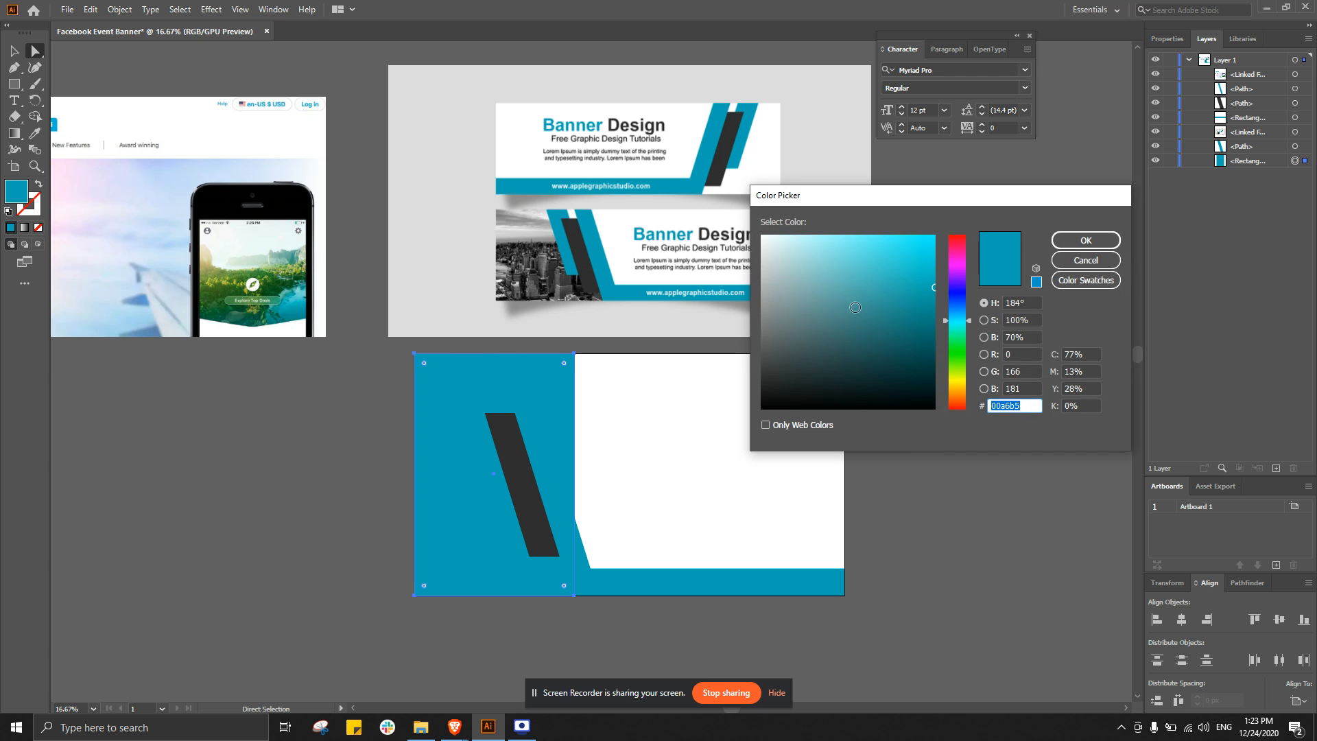
click(813, 251)
click(1086, 240)
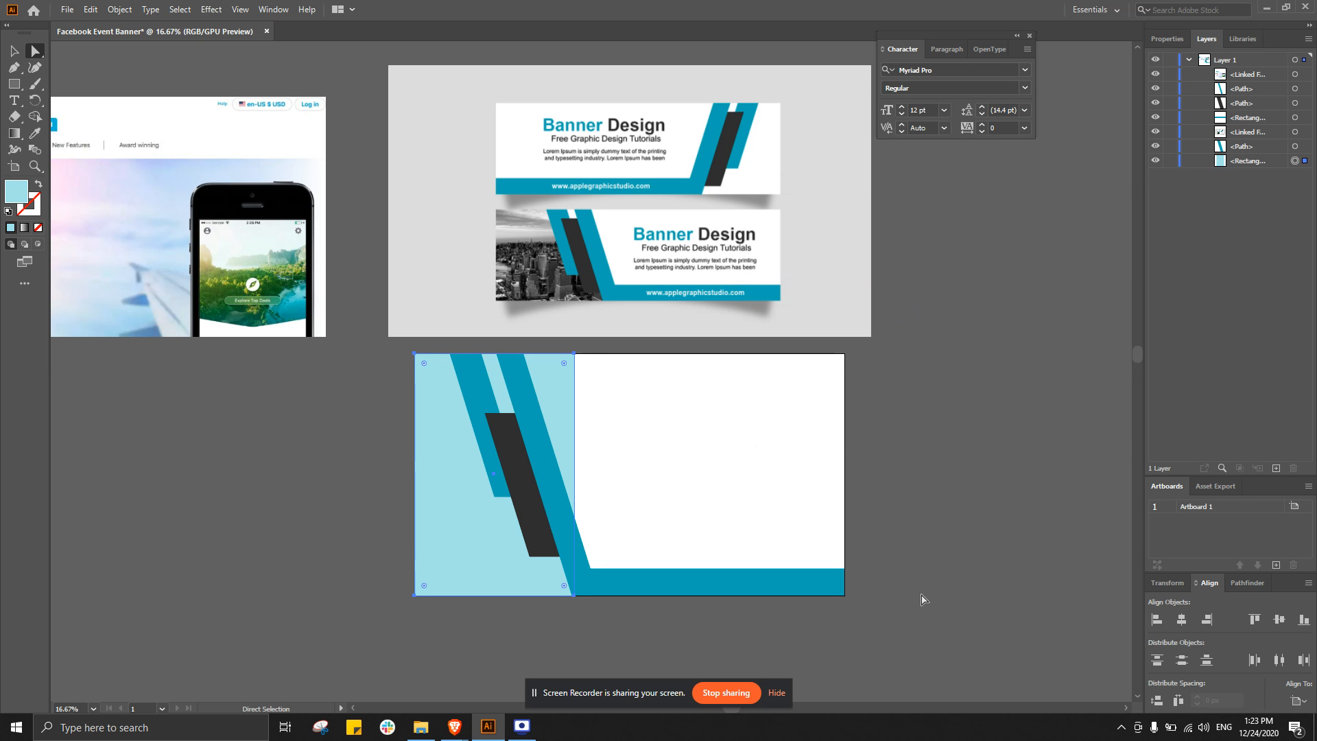
click(439, 491)
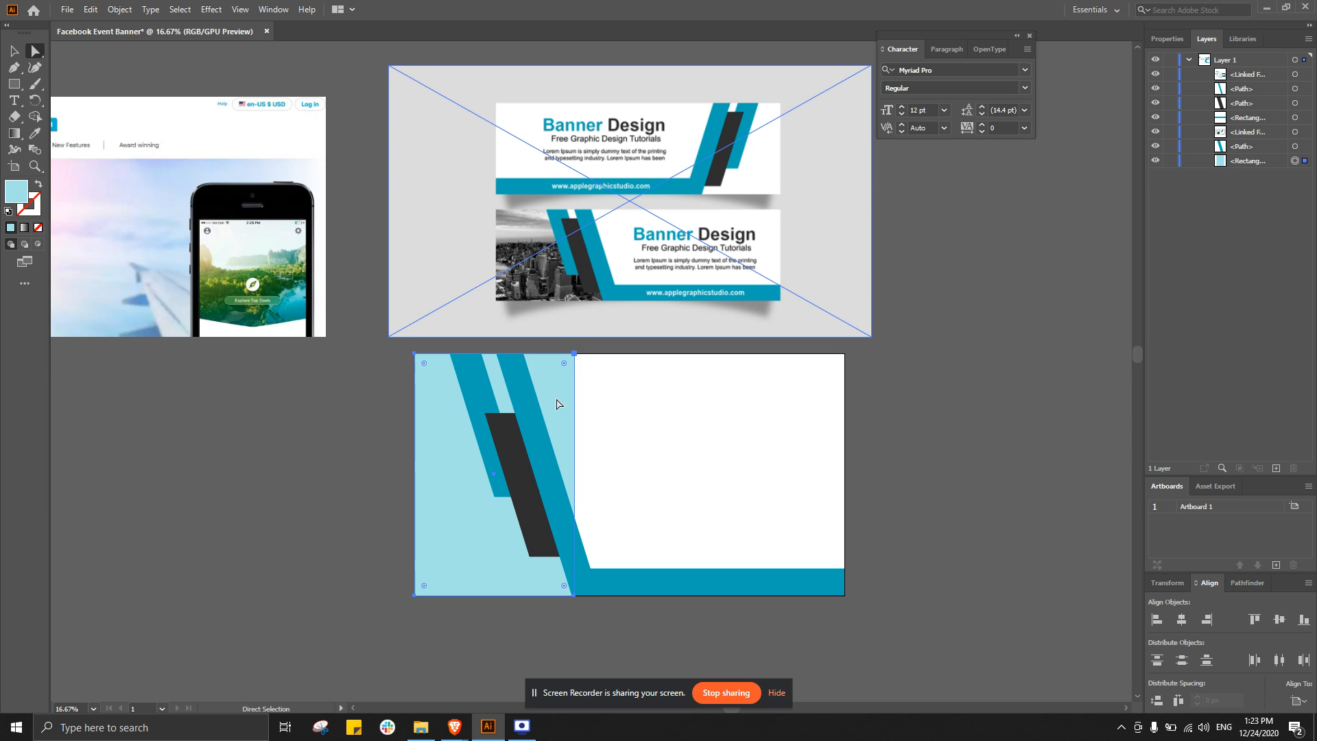
- Move the pale teal rectangle's upper-right corner point left along the artboard's top edge so its side slants with the strips
click(575, 354)
key(ctrl+shift+a)
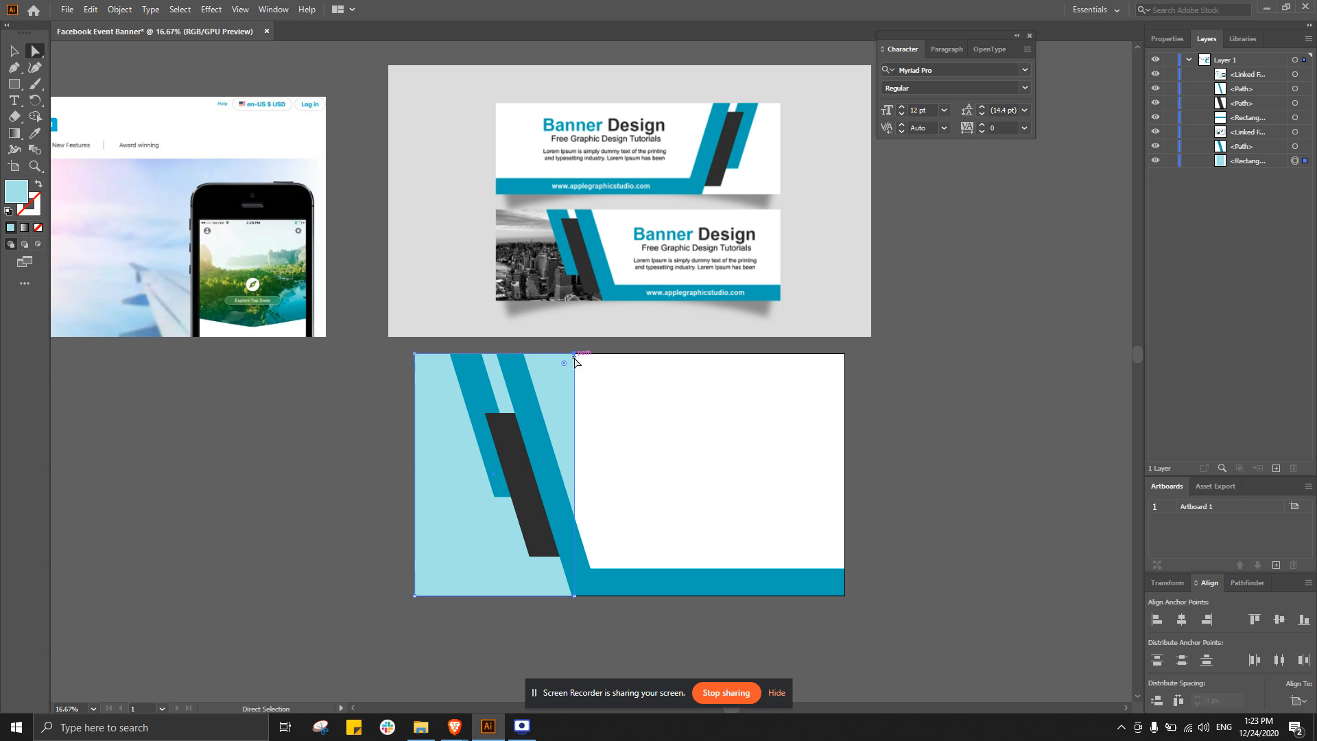
drag(574, 354, 487, 354)
click(395, 561)
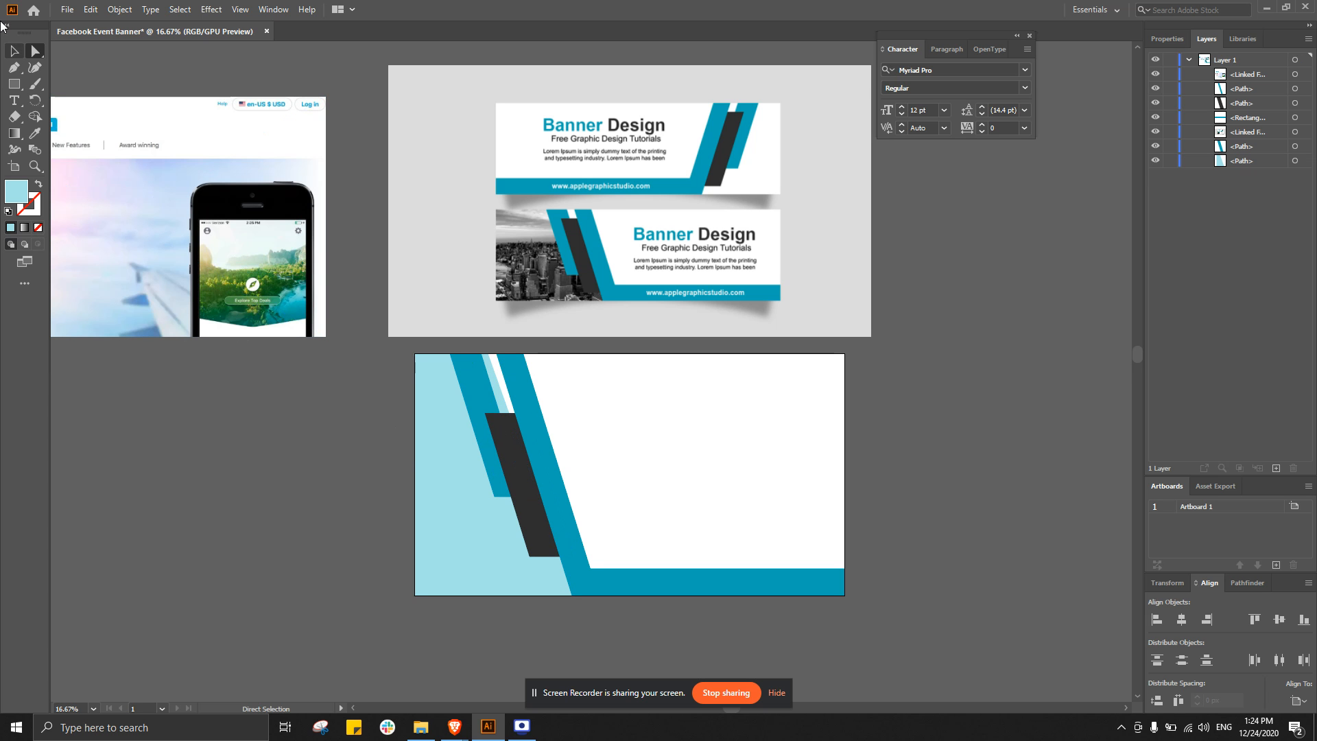
- Shift the shorter teal strip slightly right, closer to the long slanted strip, and deselect it
click(14, 51)
click(255, 209)
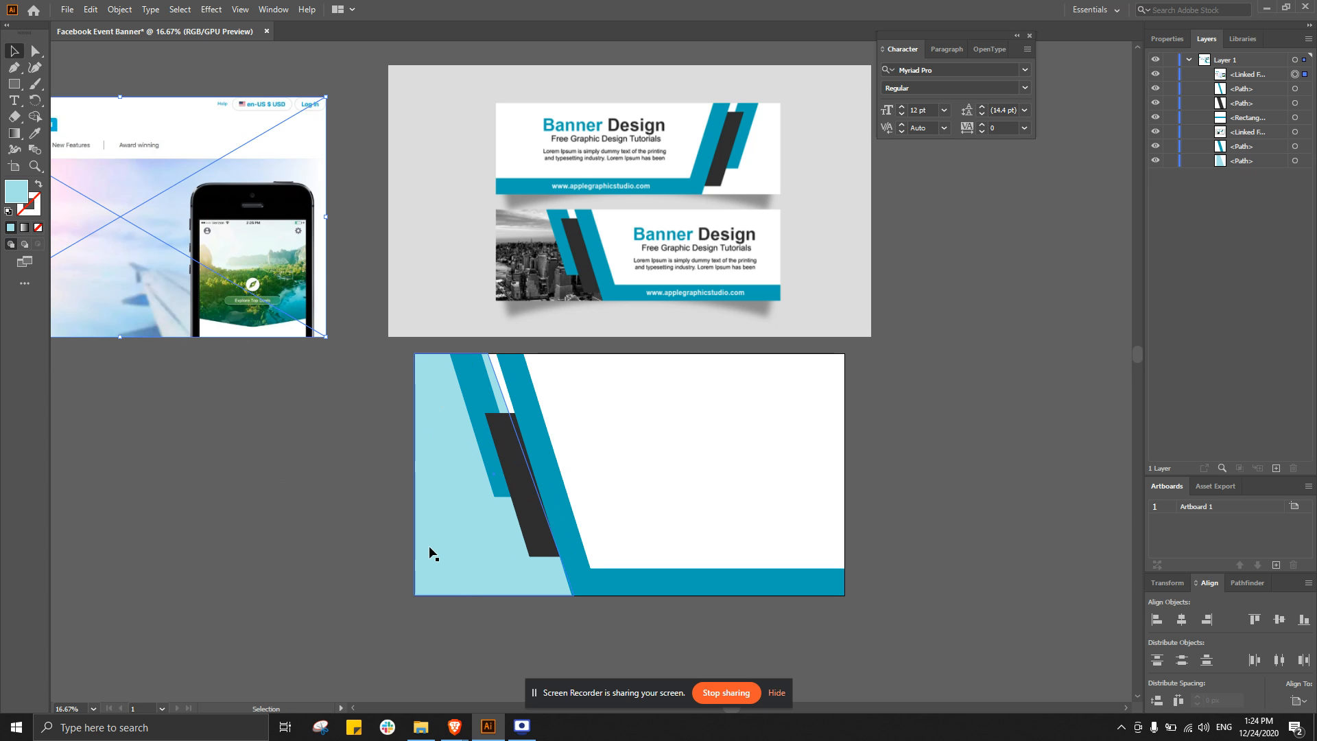
click(488, 409)
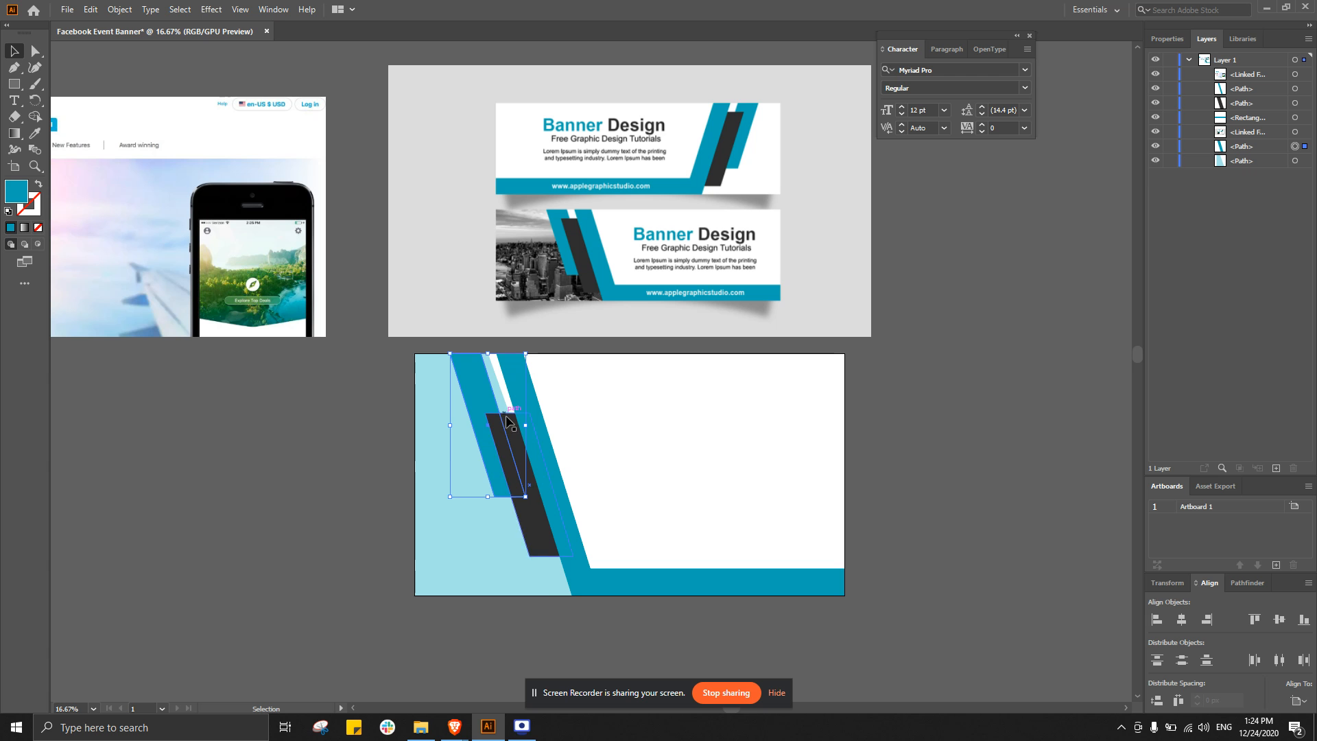
drag(508, 420, 517, 415)
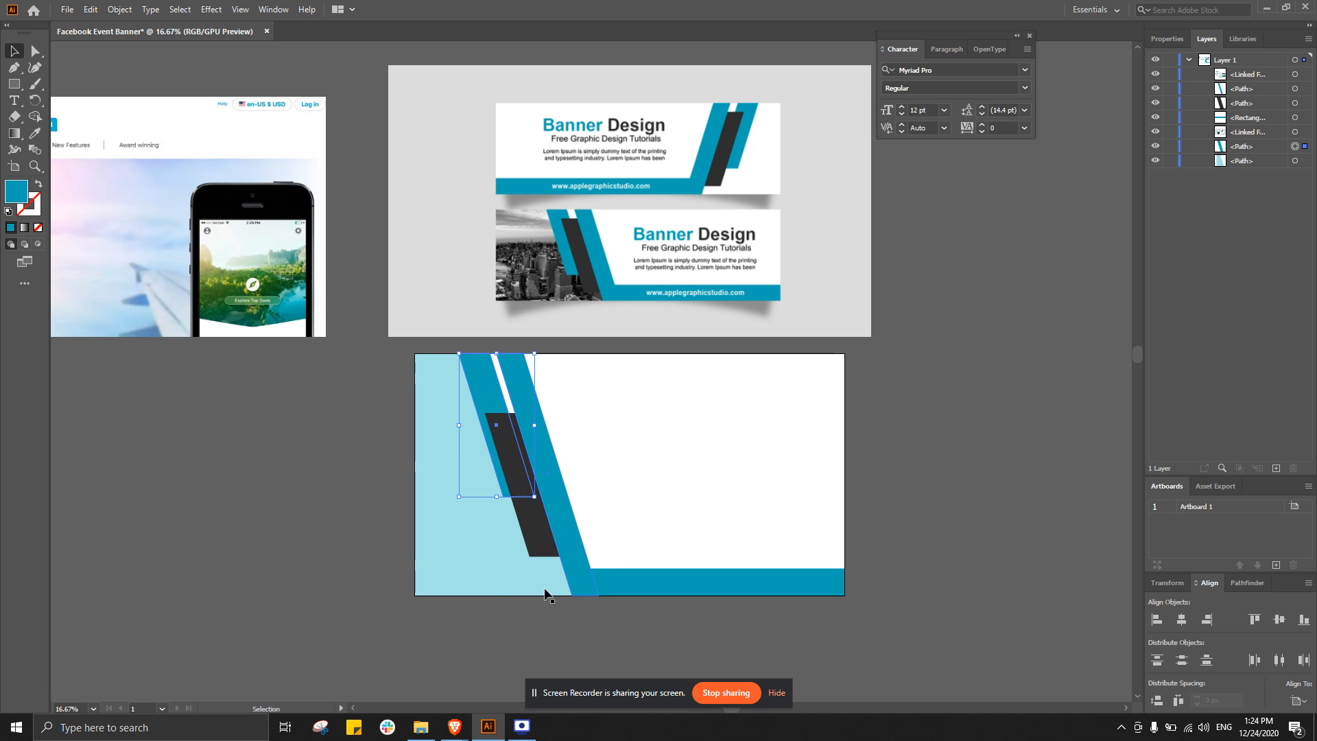
click(511, 632)
- Try the long teal strip slightly farther right, and nudge it back to its starting position
click(554, 477)
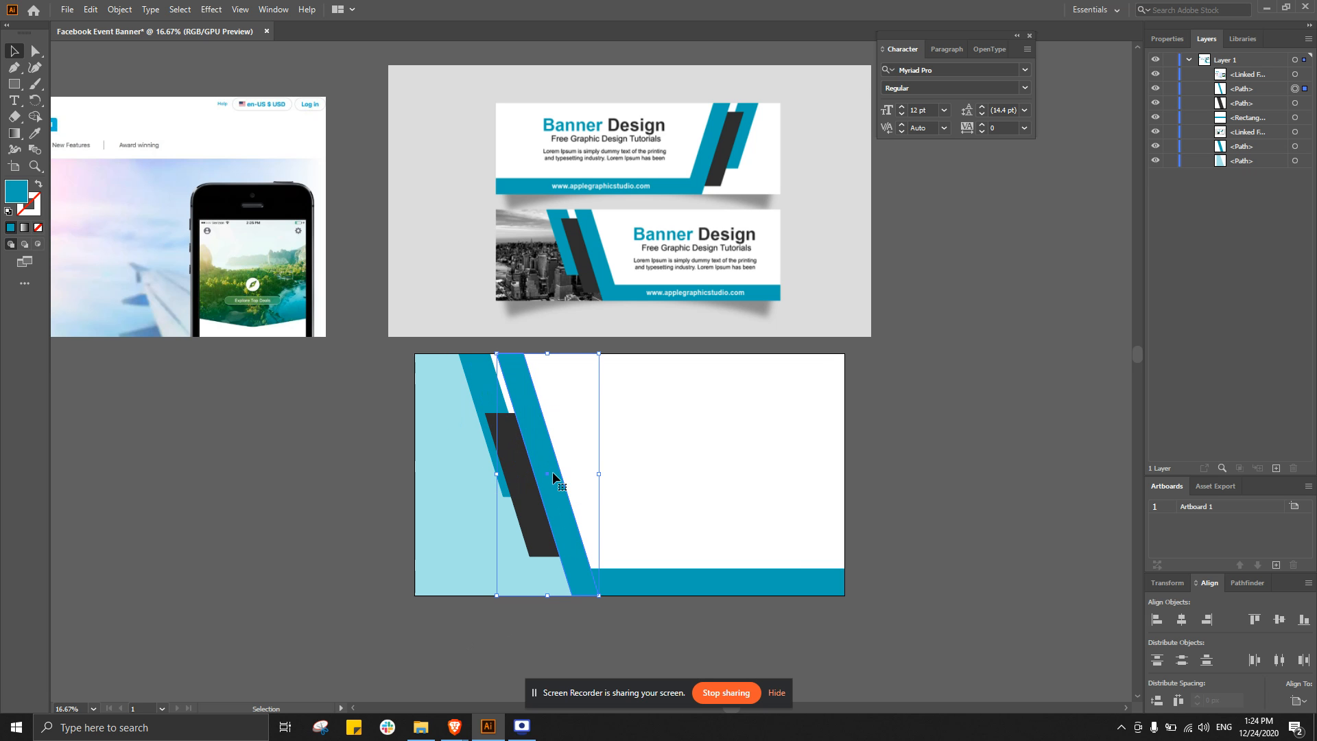
key(Right)
key(Right)
key(Right)
key(Right)
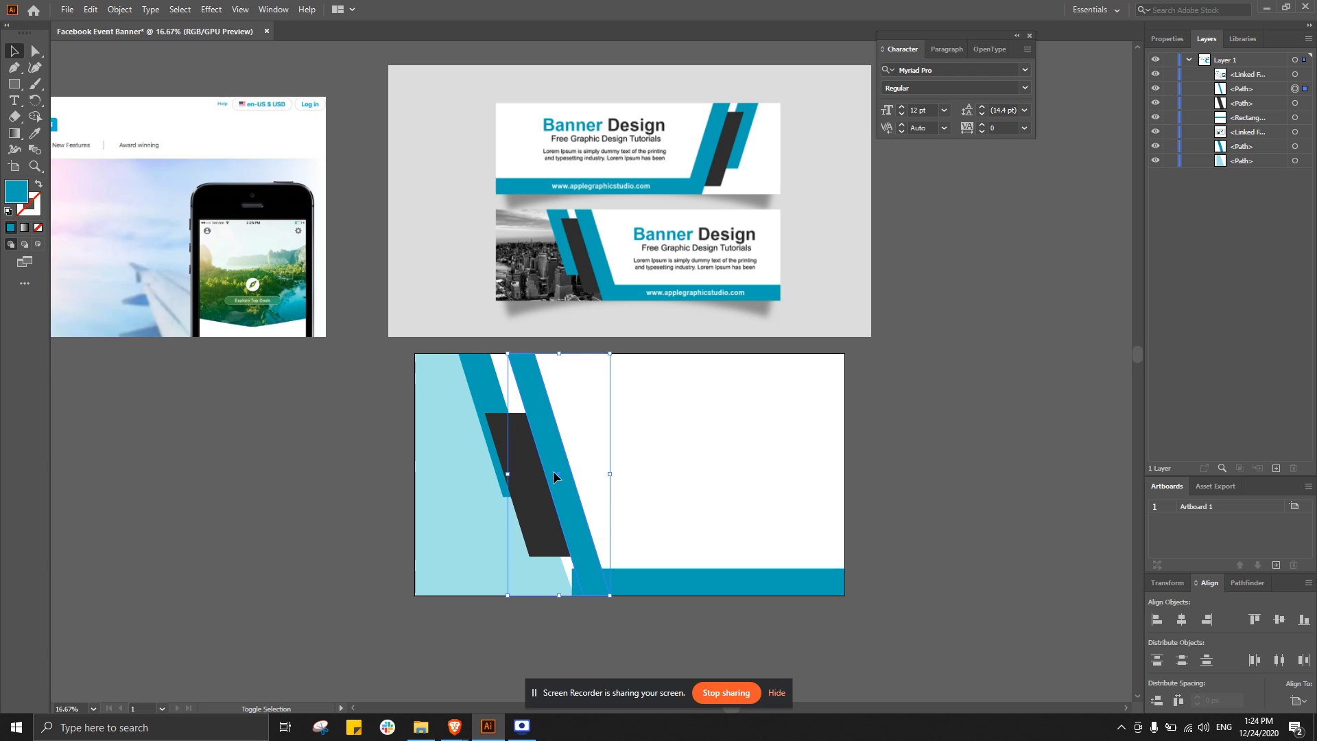
key(Left)
key(Left)
key(Left)
key(Left)
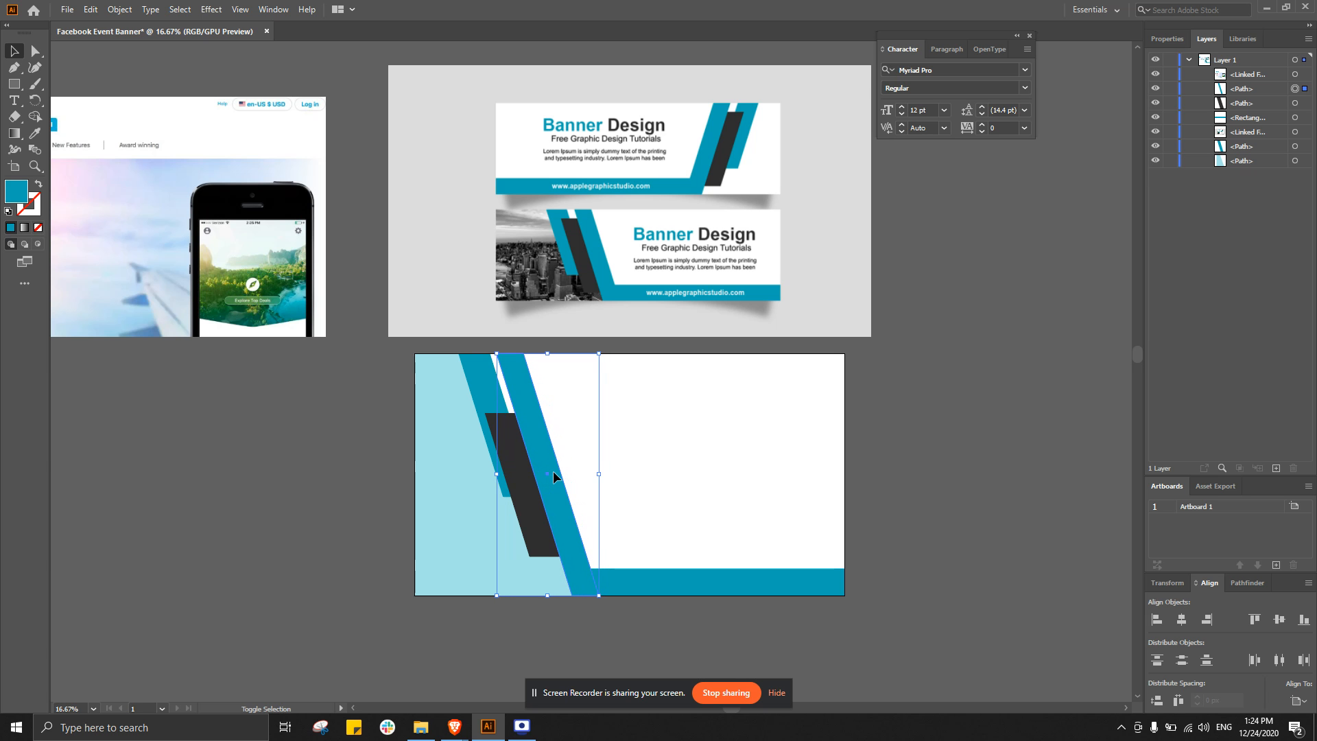
- Move the skyscanner image over the artboard's lower-left part so its phone overlaps the pale teal shape
click(440, 446)
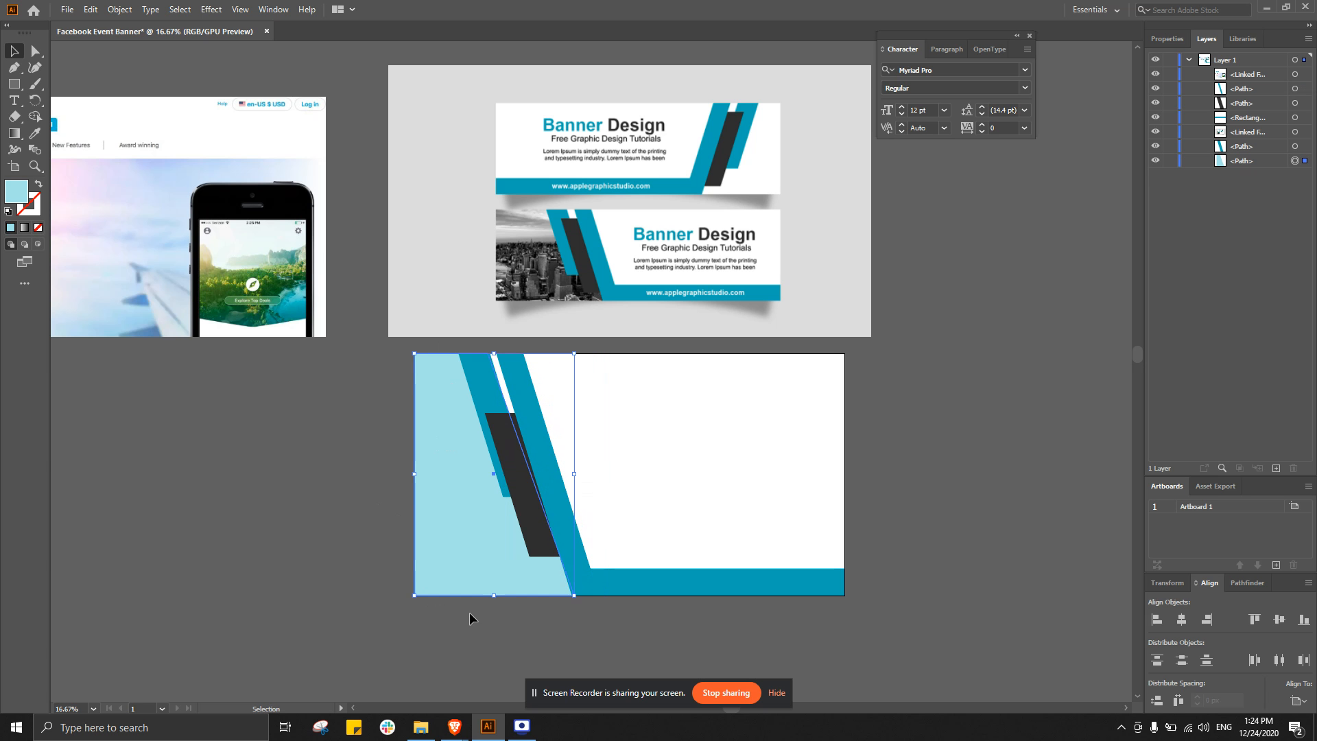
drag(254, 182, 634, 480)
mouse_move(384, 461)
mouse_down()
mouse_move(364, 376)
mouse_move(369, 487)
mouse_move(344, 538)
mouse_up()
click(446, 371)
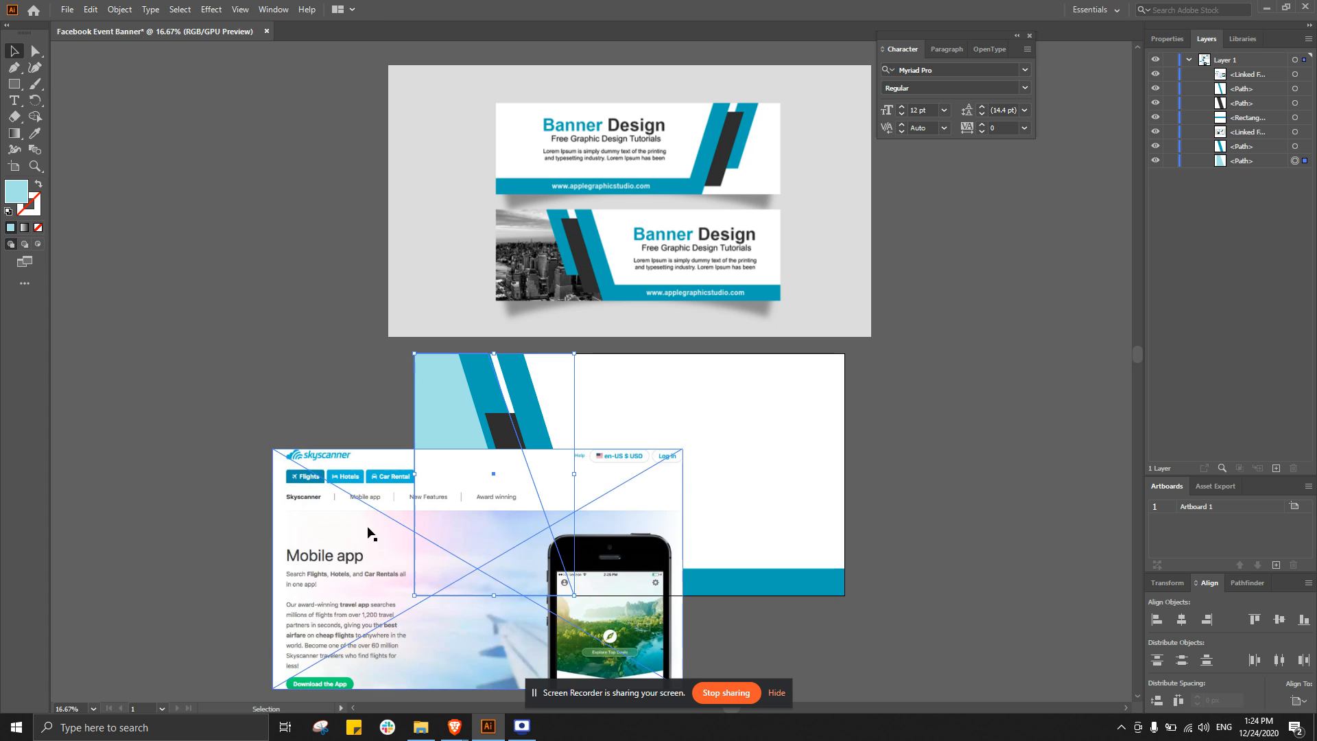
drag(372, 530, 249, 550)
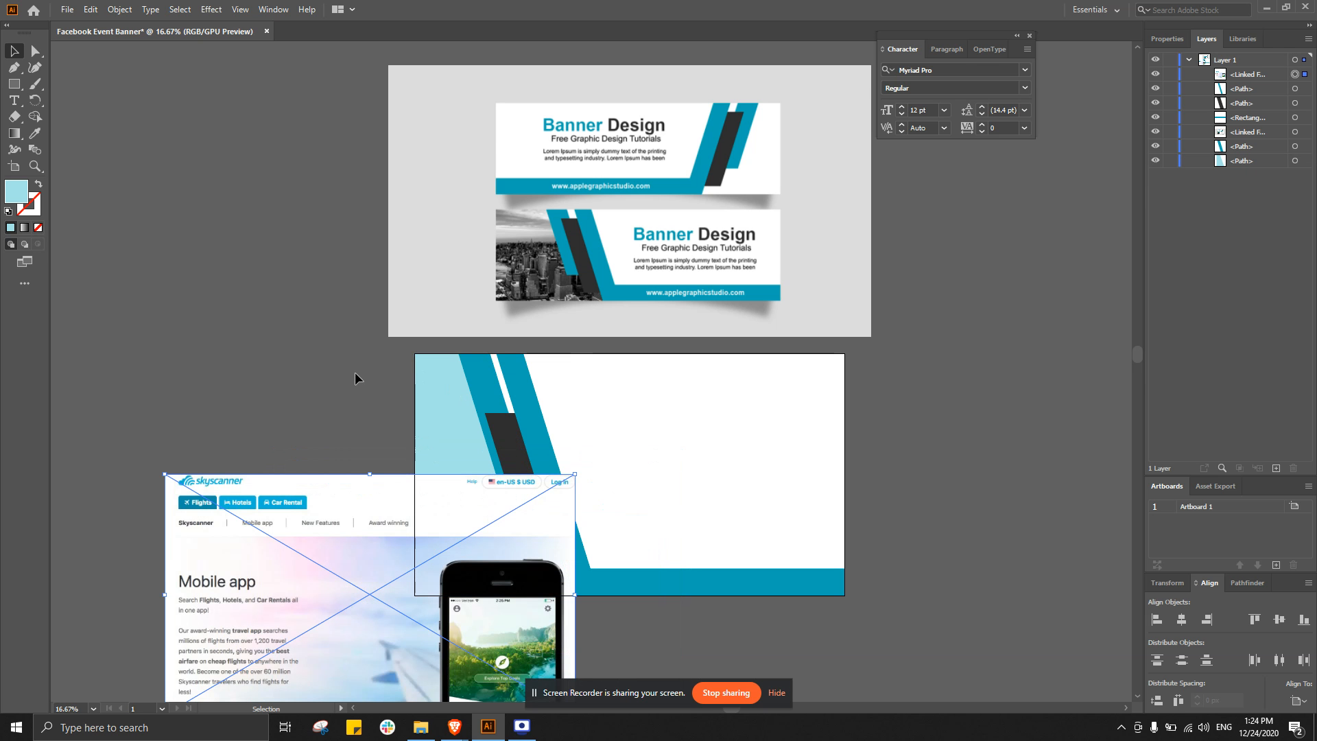
click(447, 445)
drag(365, 536, 368, 537)
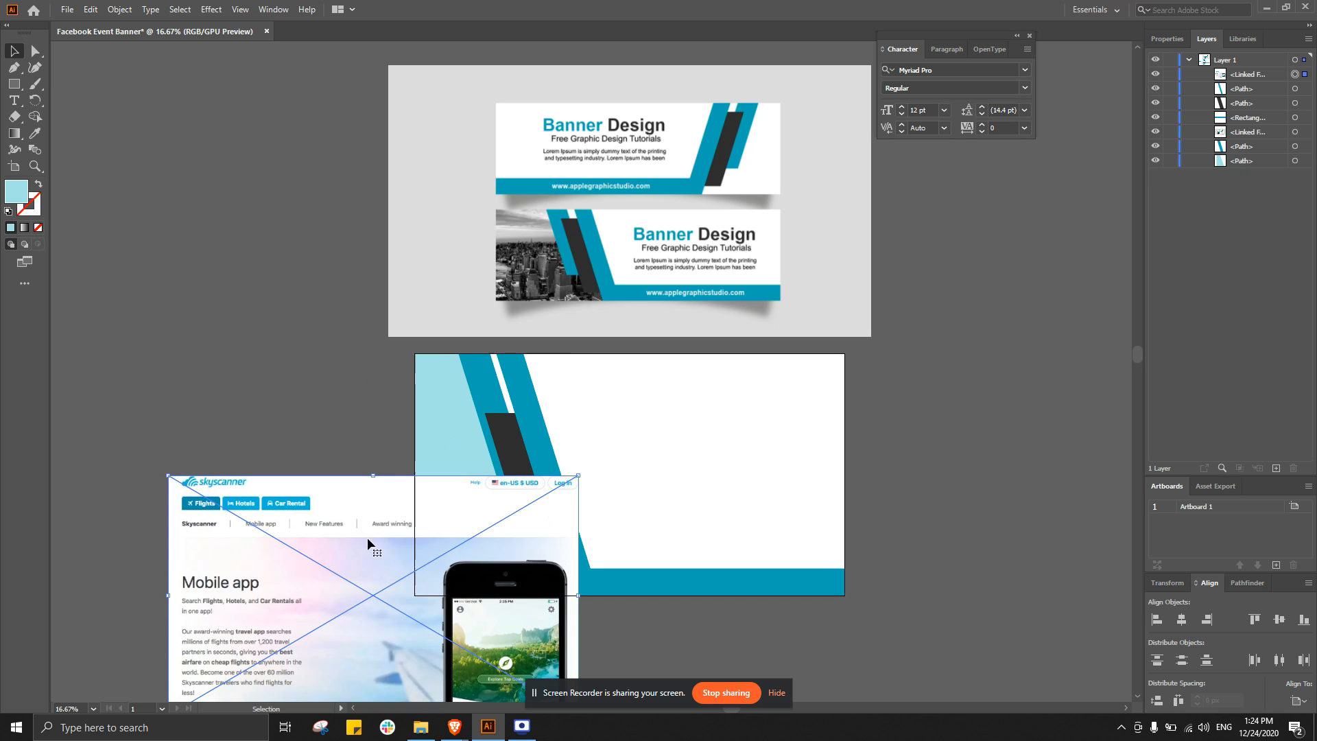
- Try to make a clipping mask from the skyscanner image and the pale teal shape
click(432, 402)
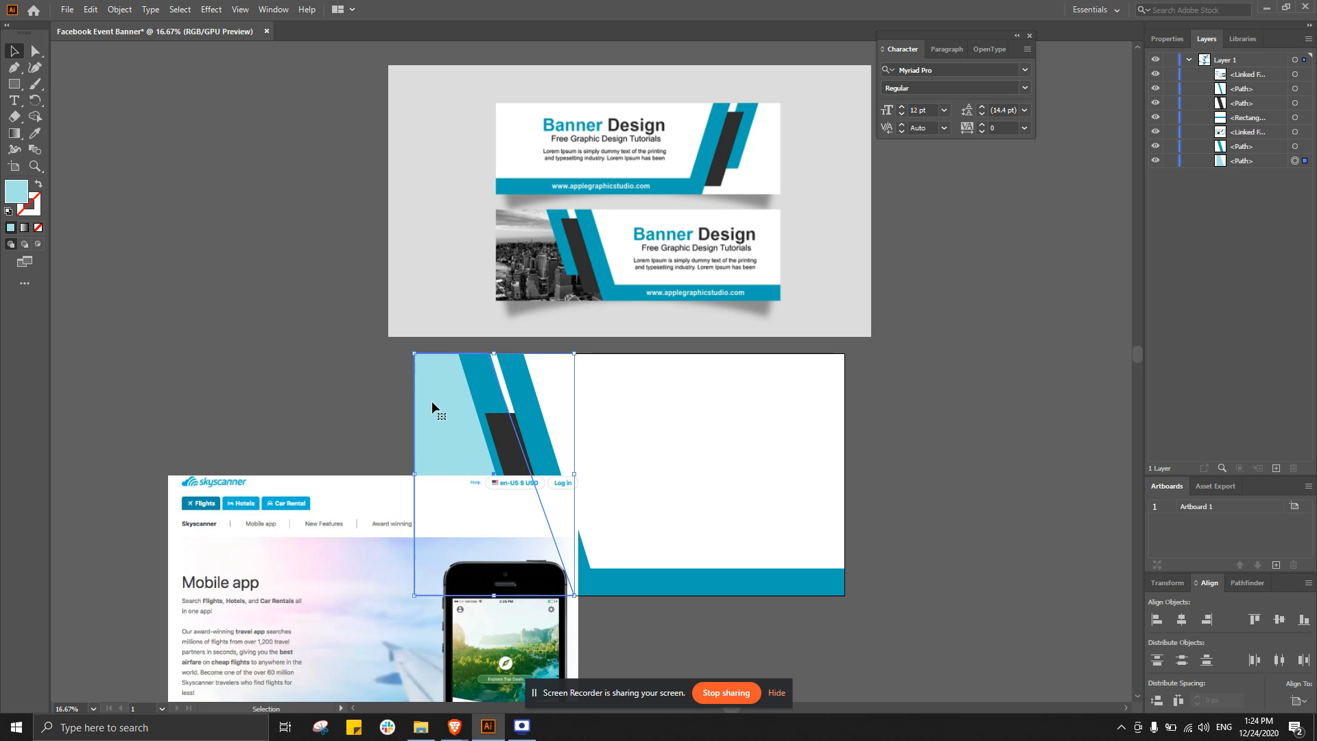
click(348, 612)
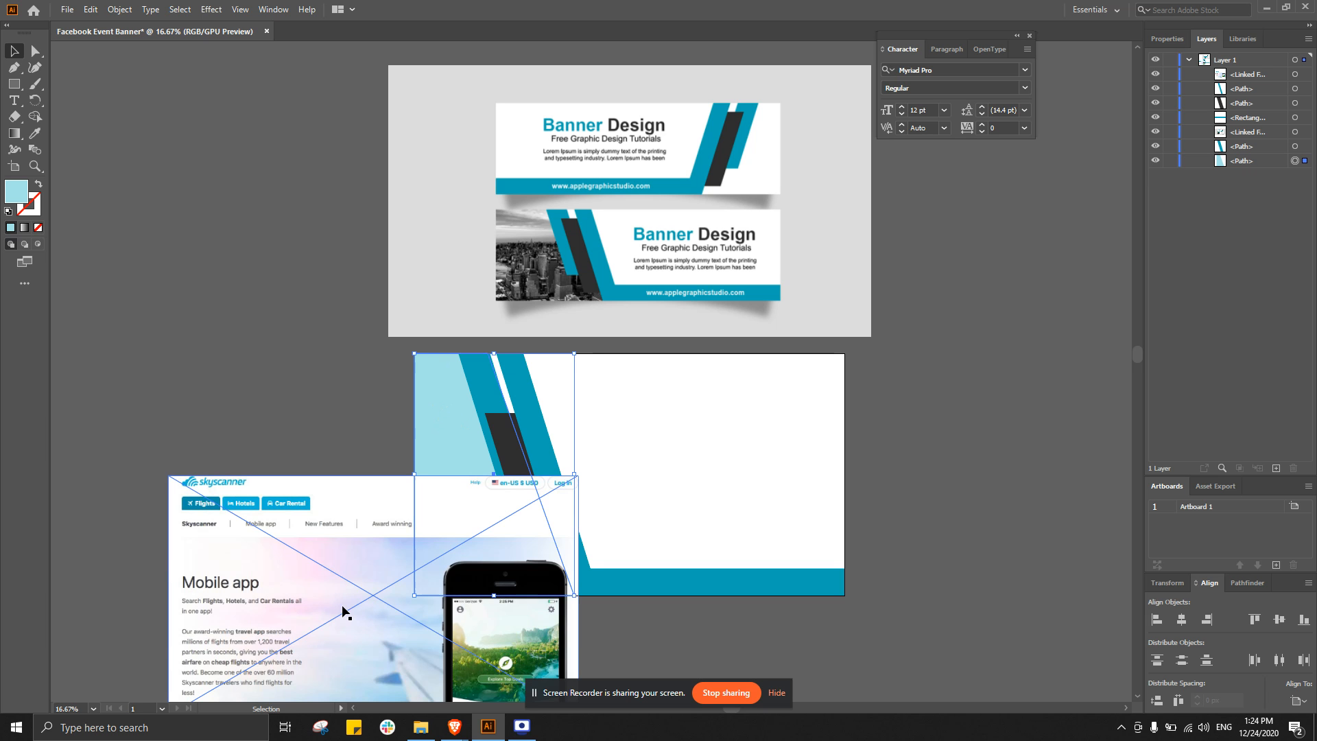
shift+click(463, 435)
right_click(427, 469)
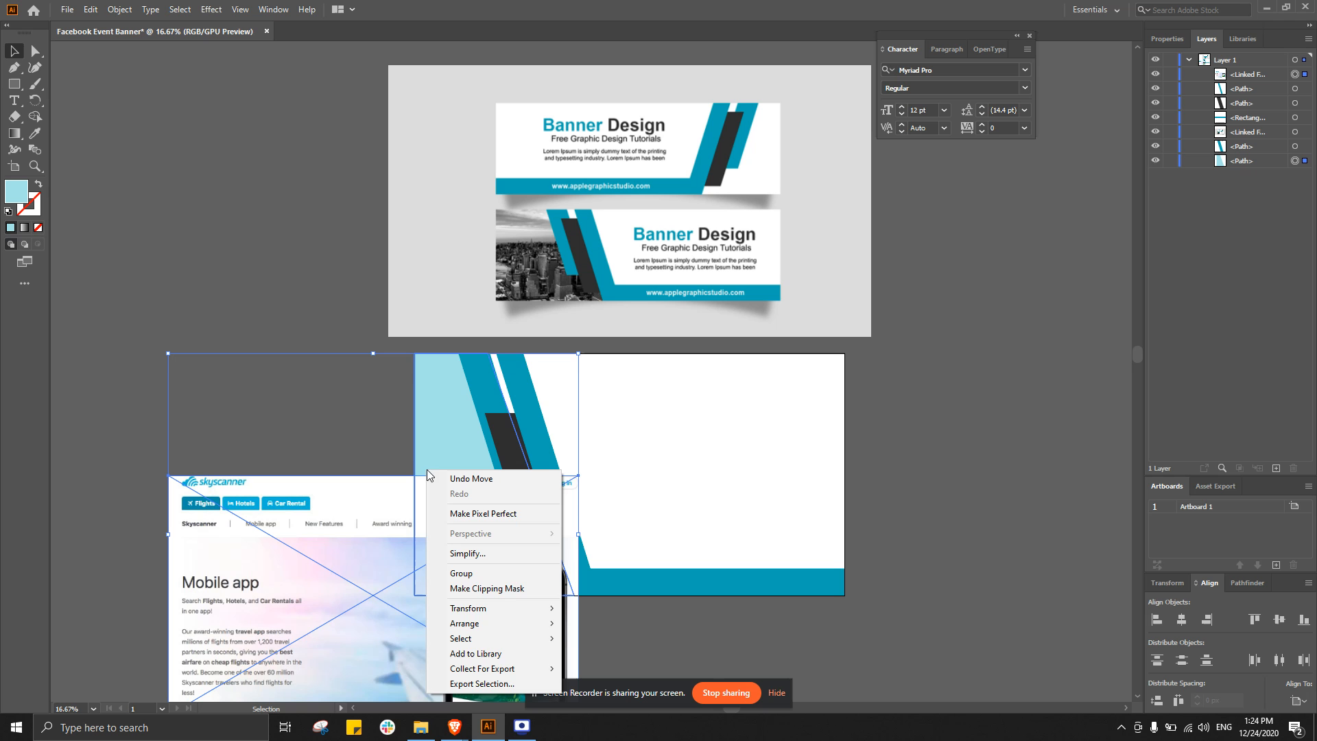
click(493, 590)
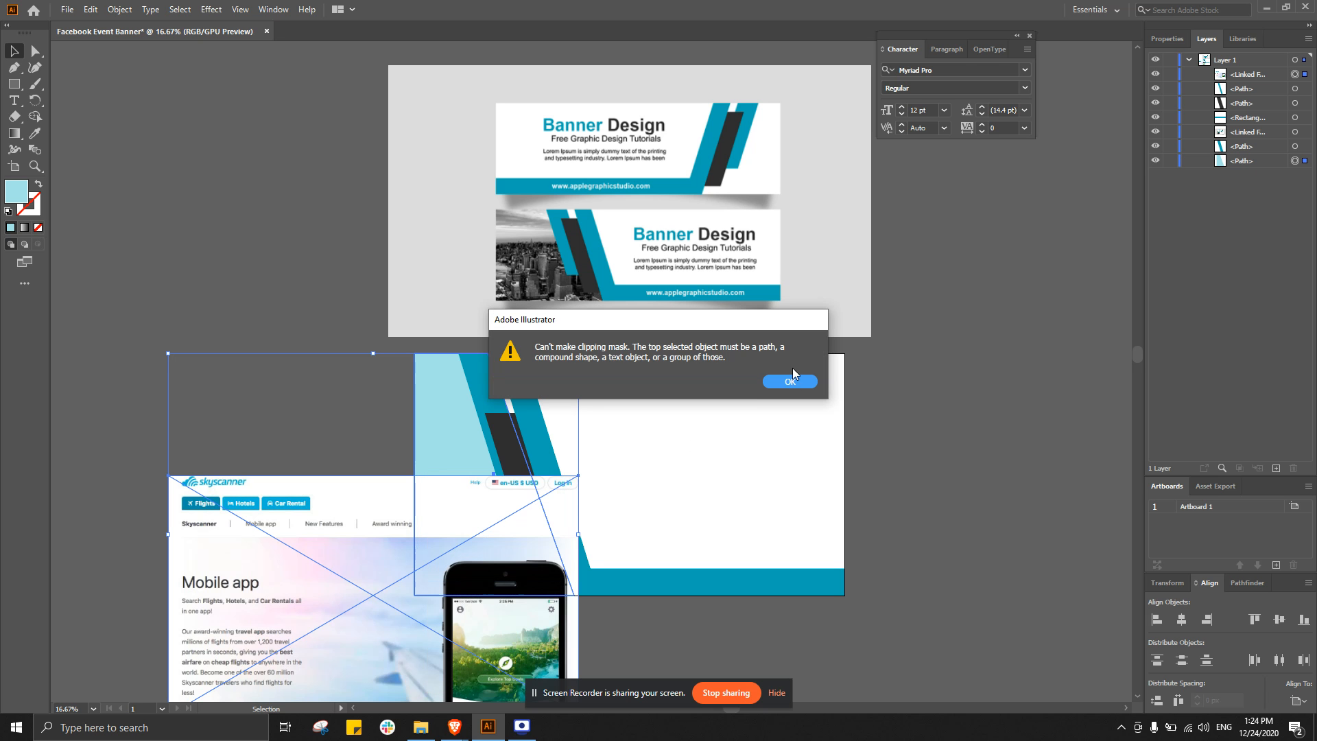
click(791, 381)
click(850, 602)
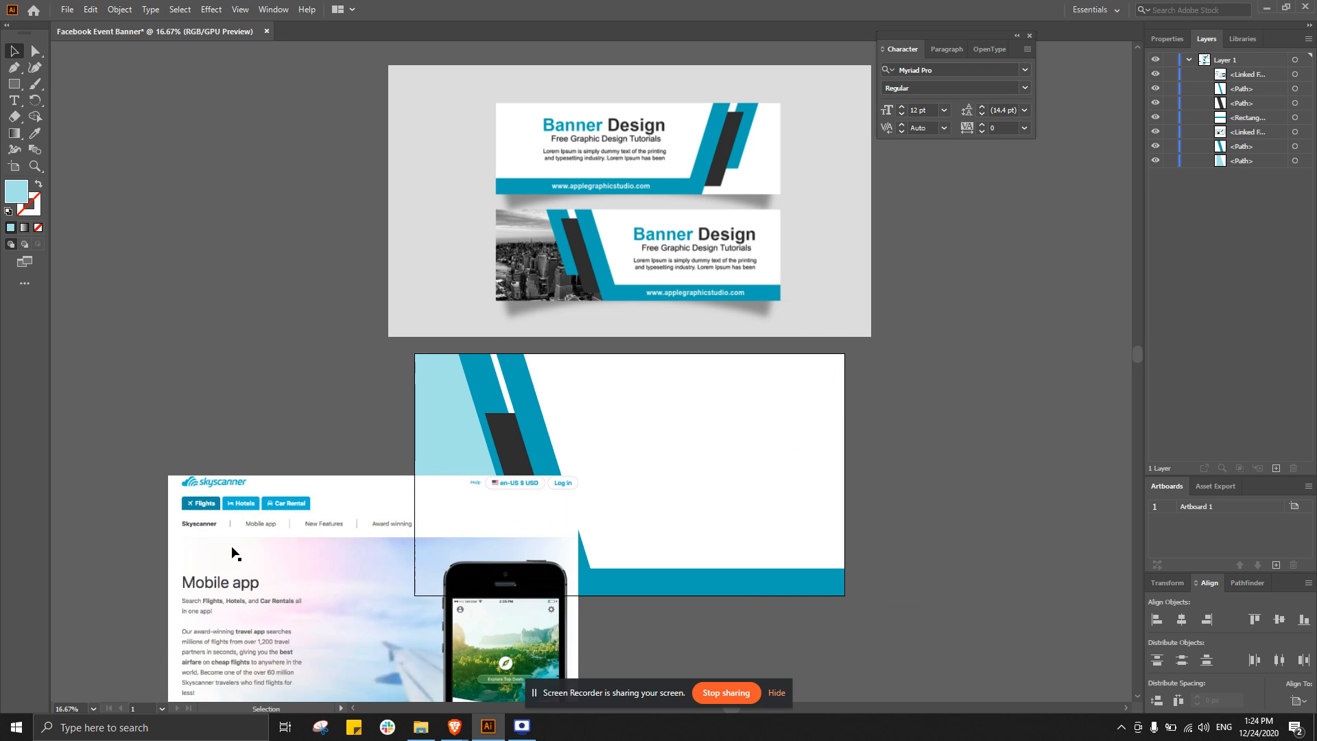
- Send the skyscanner image to the back, behind the pale teal shape
click(397, 549)
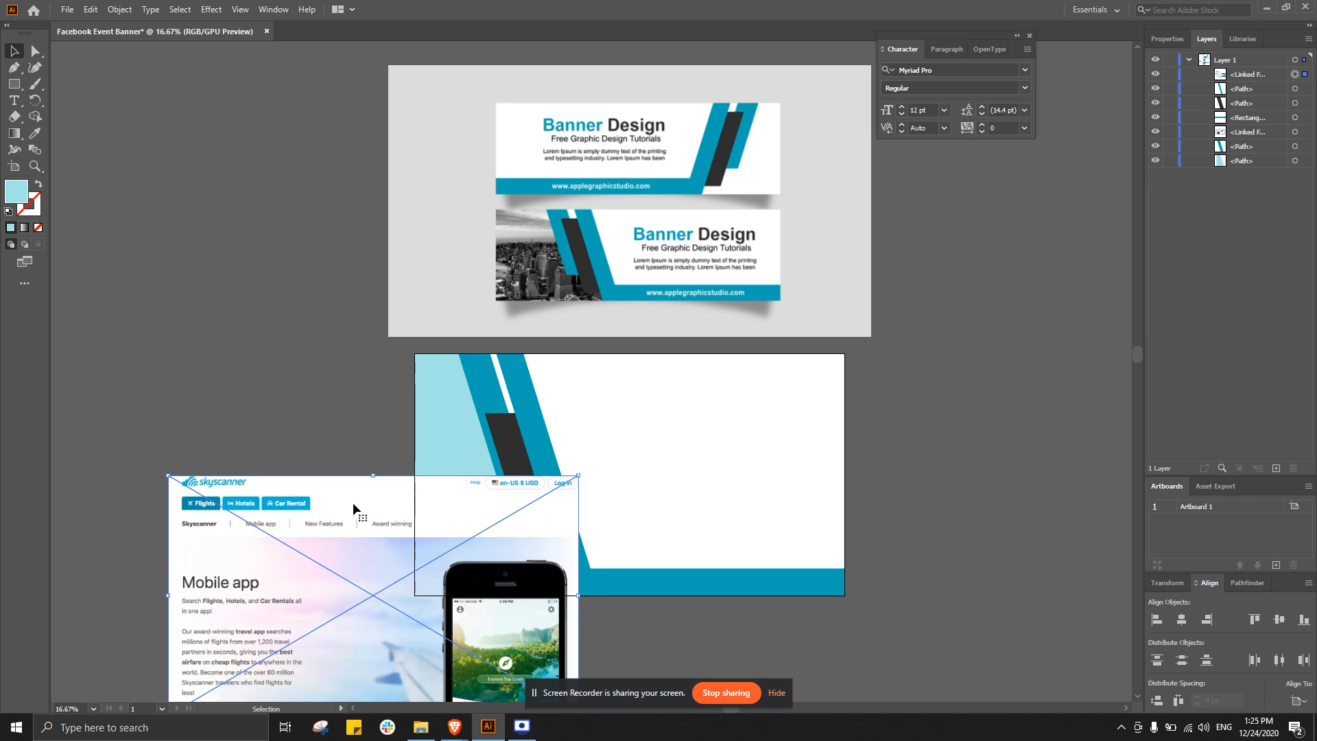
right_click(431, 451)
click(225, 353)
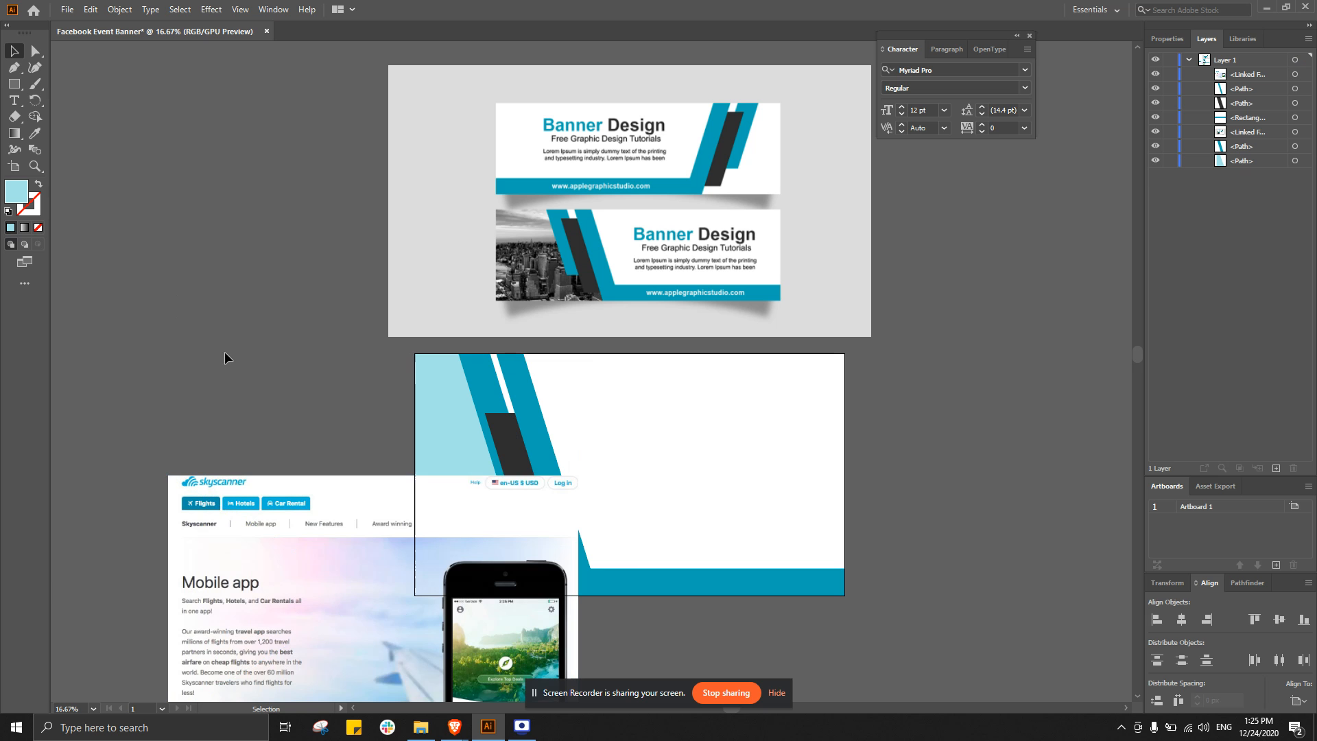
click(318, 570)
right_click(318, 571)
mouse_move(412, 487)
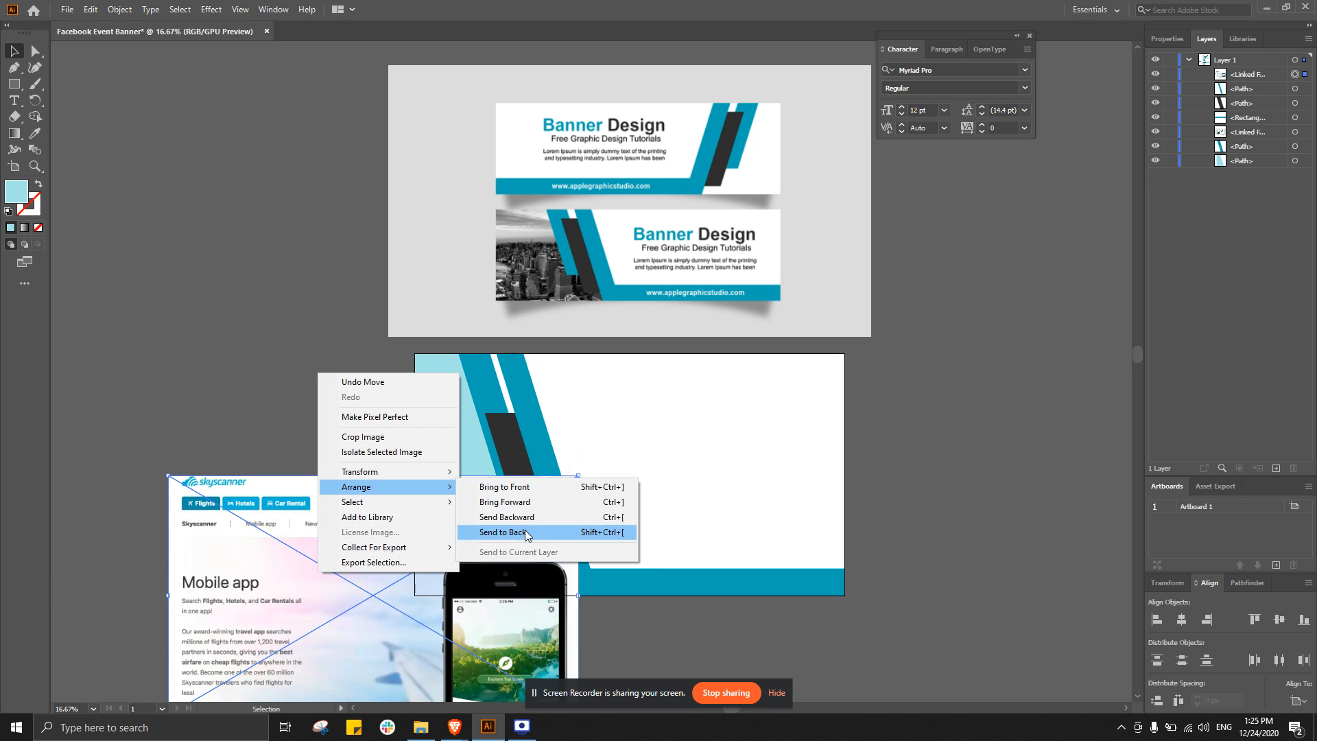
click(526, 533)
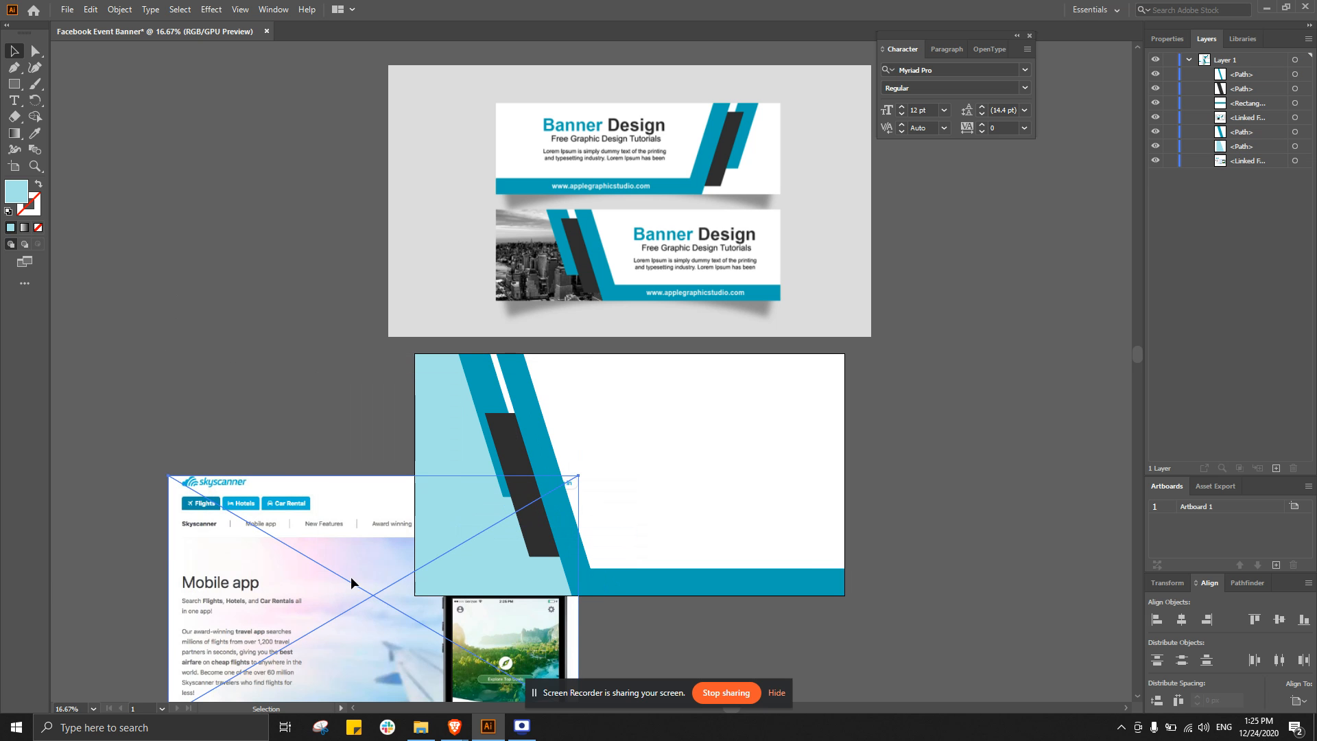
- Position the Skyscanner screenshot behind the light-blue panel on the banner and clip it to the panel's shape with a clipping mask
drag(351, 577, 366, 452)
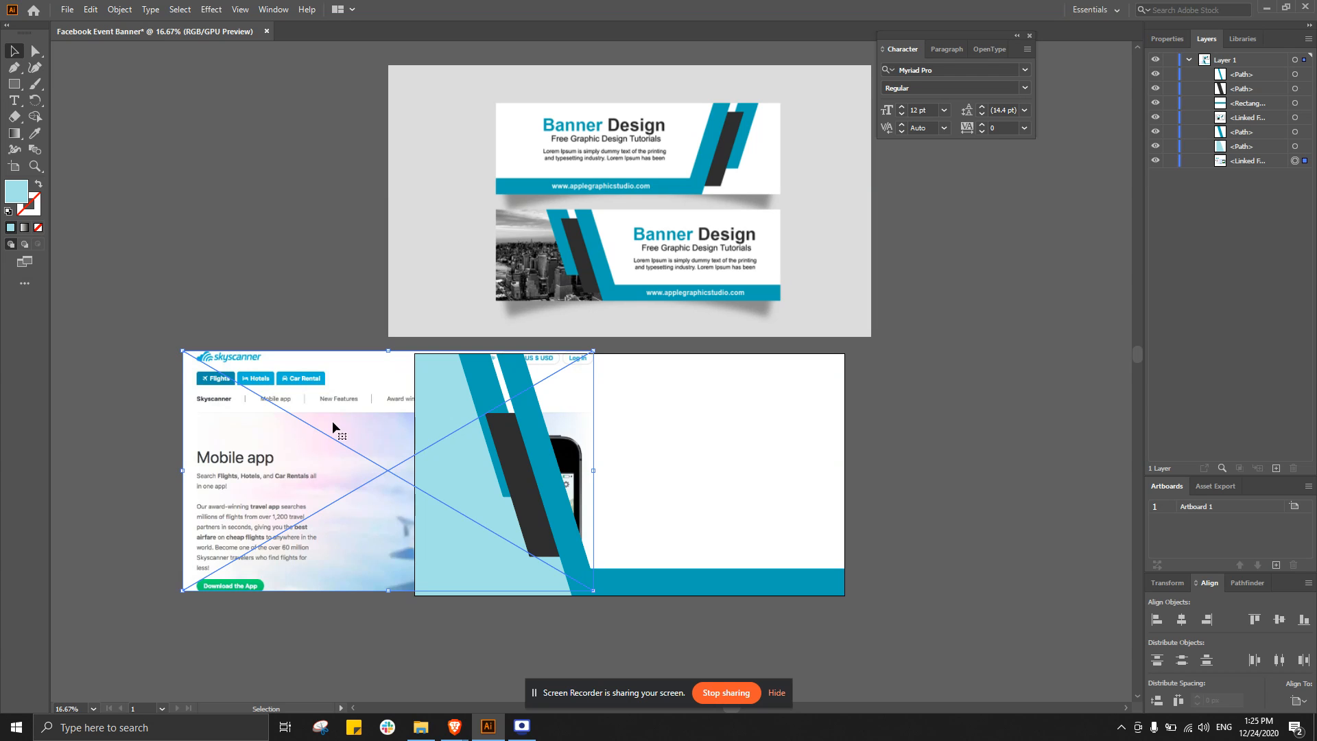
click(446, 395)
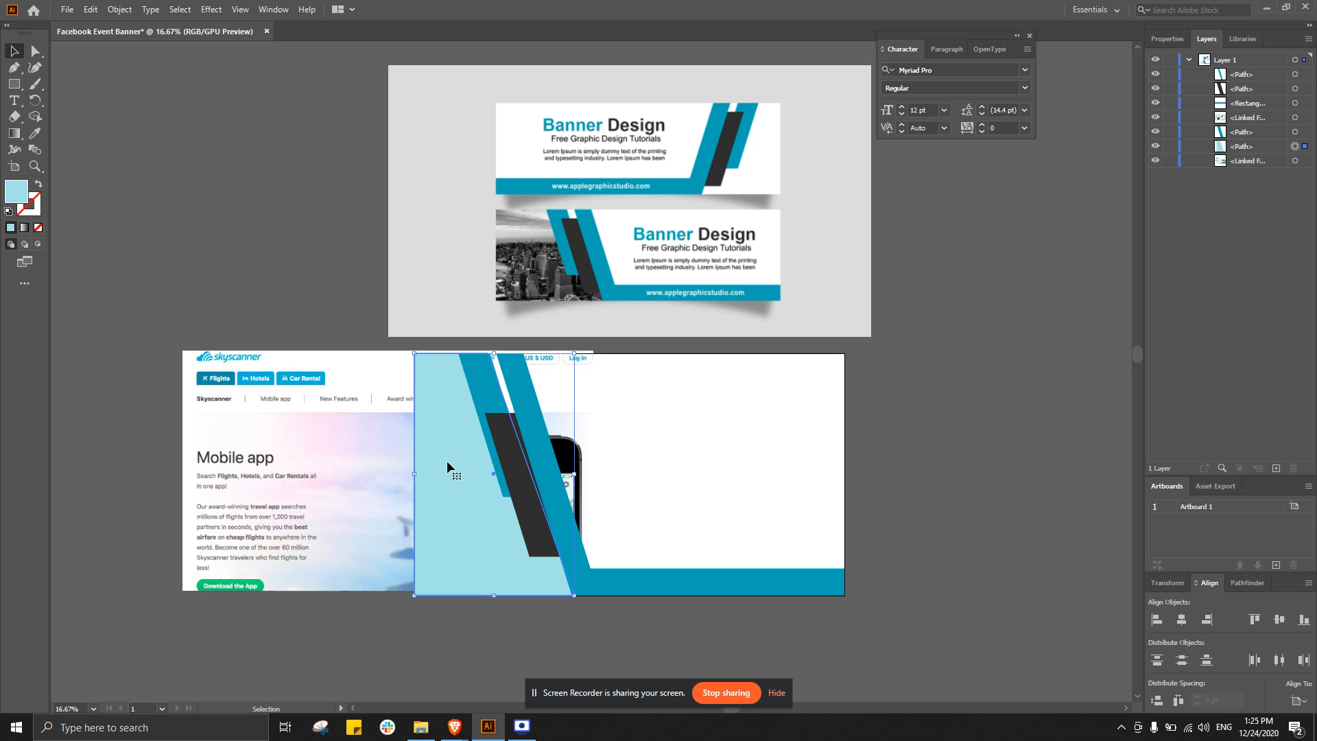
shift+click(404, 525)
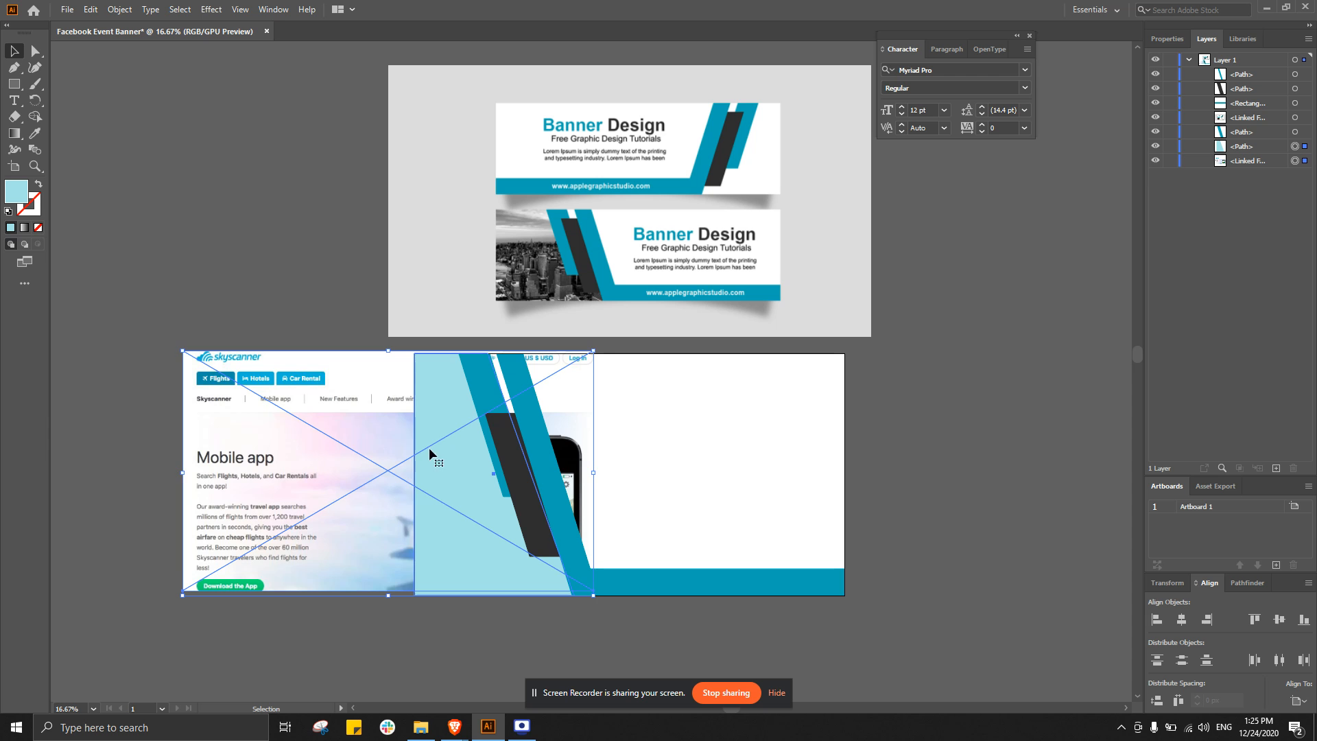
click(352, 617)
click(454, 473)
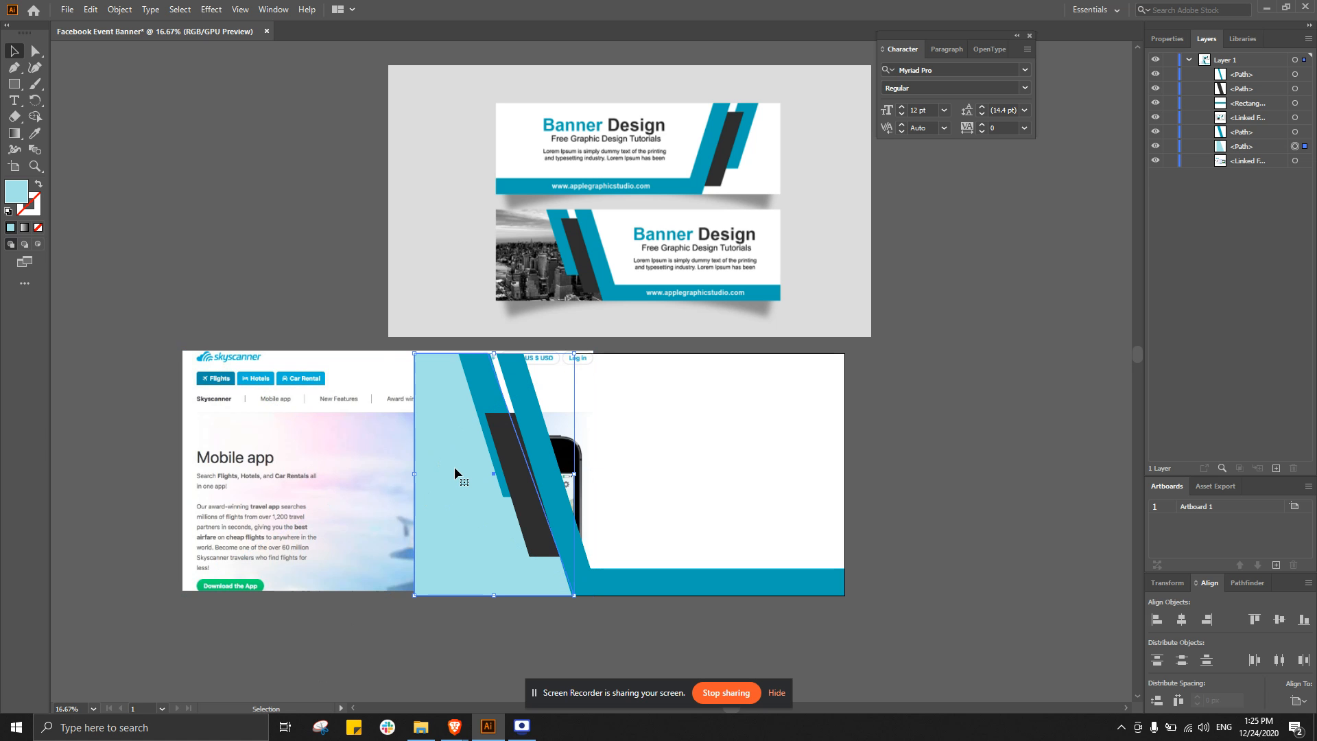
shift+click(312, 437)
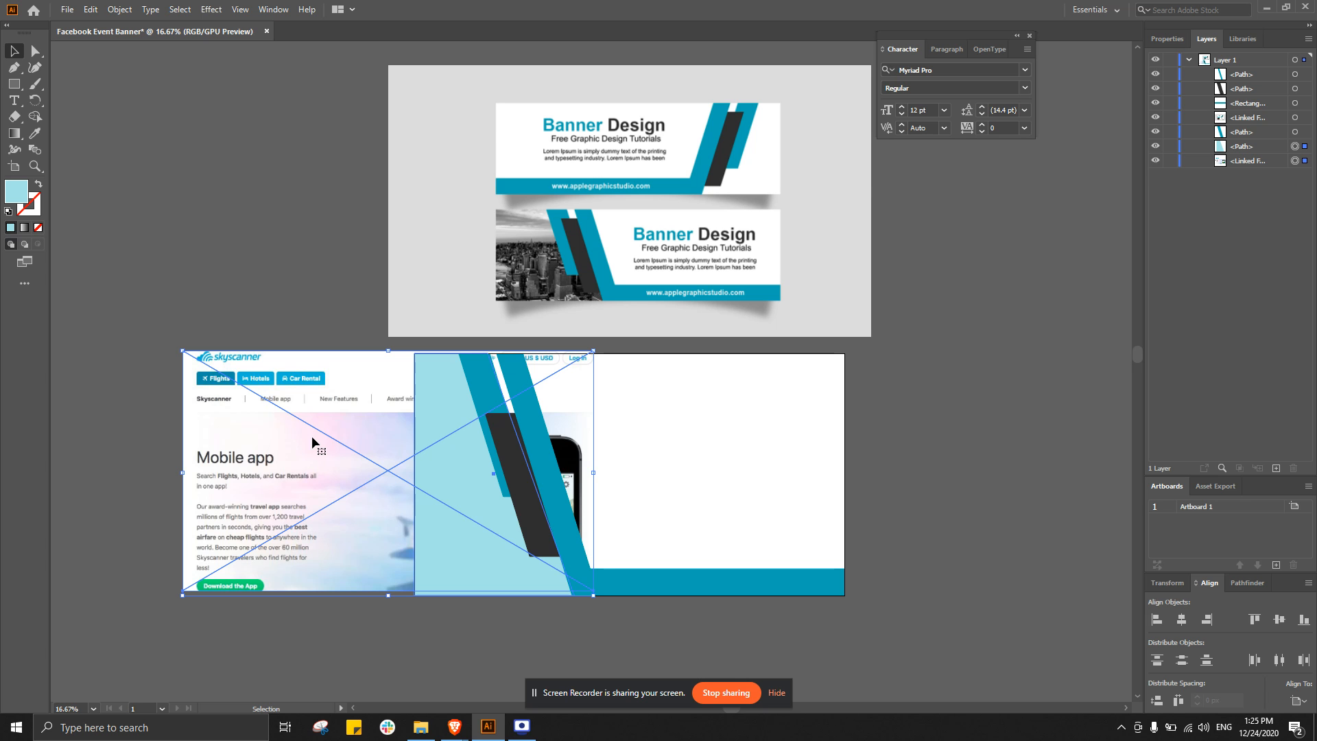
right_click(446, 460)
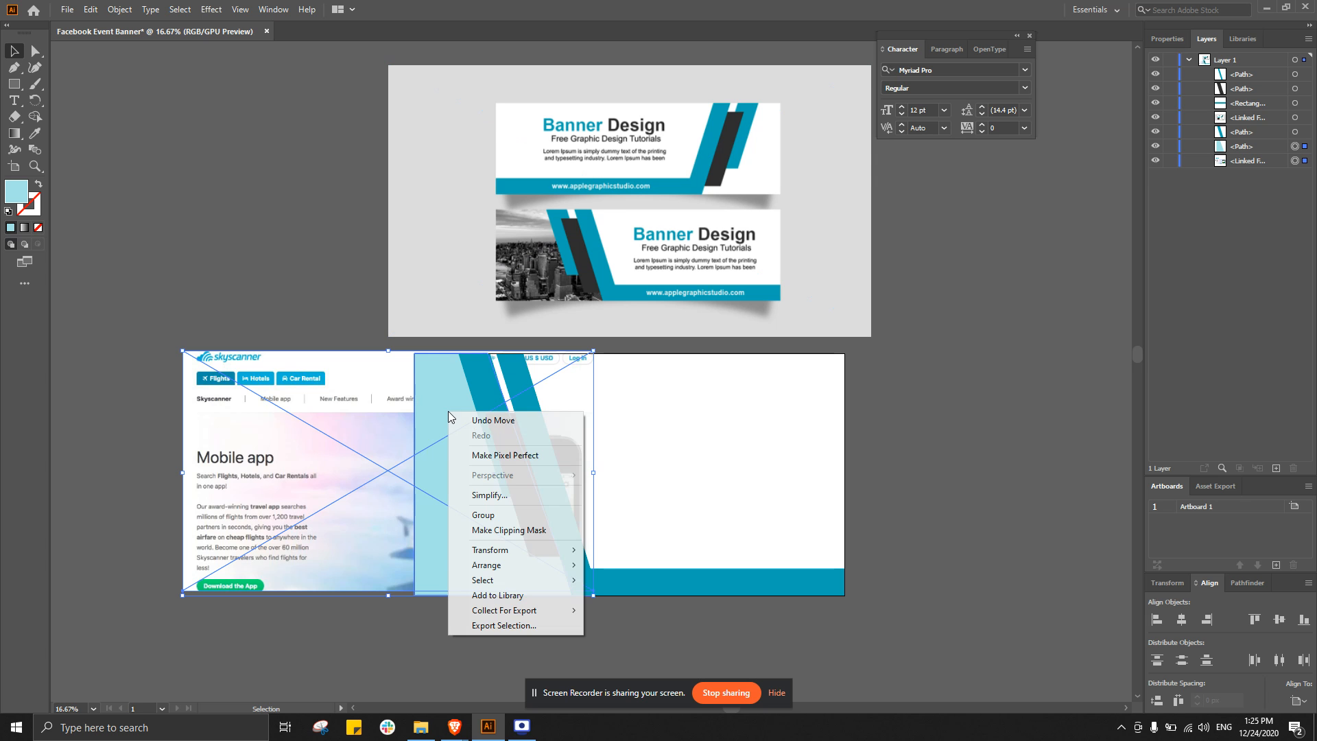
click(501, 531)
click(500, 598)
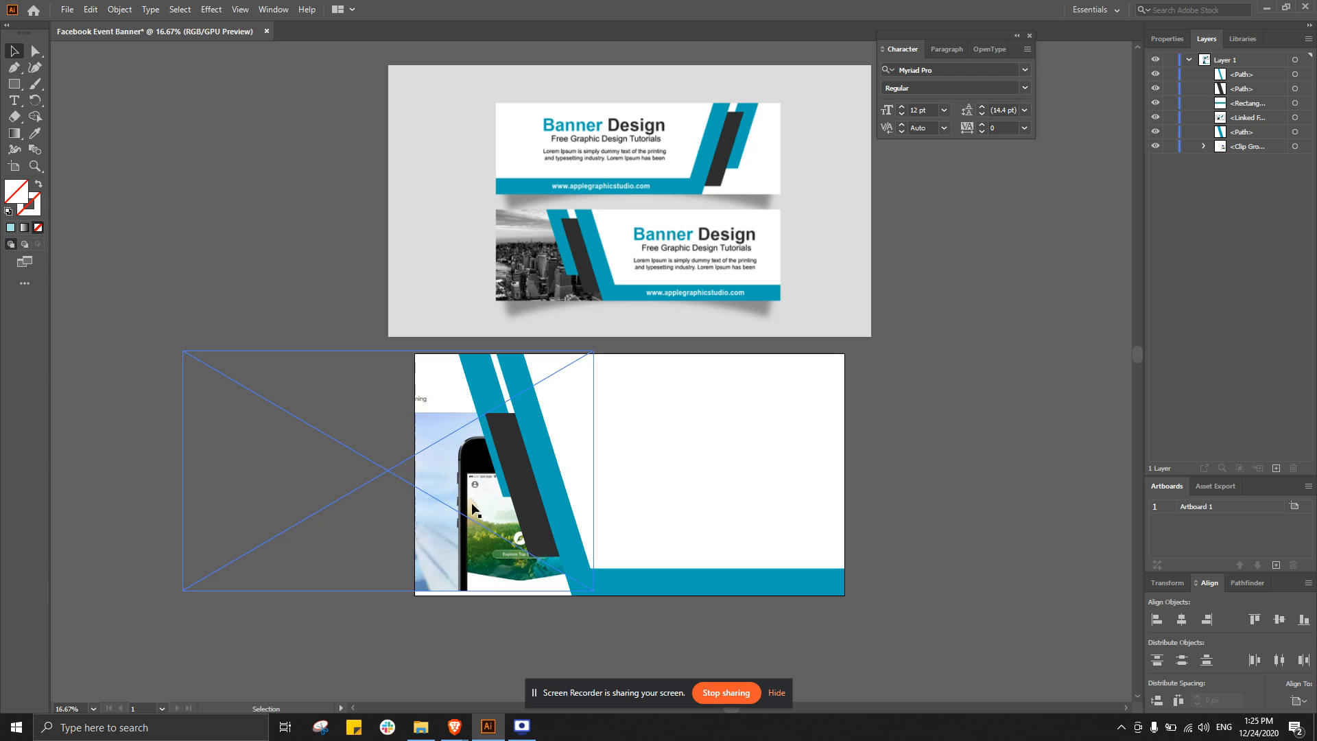
click(450, 527)
click(422, 617)
click(465, 323)
click(402, 579)
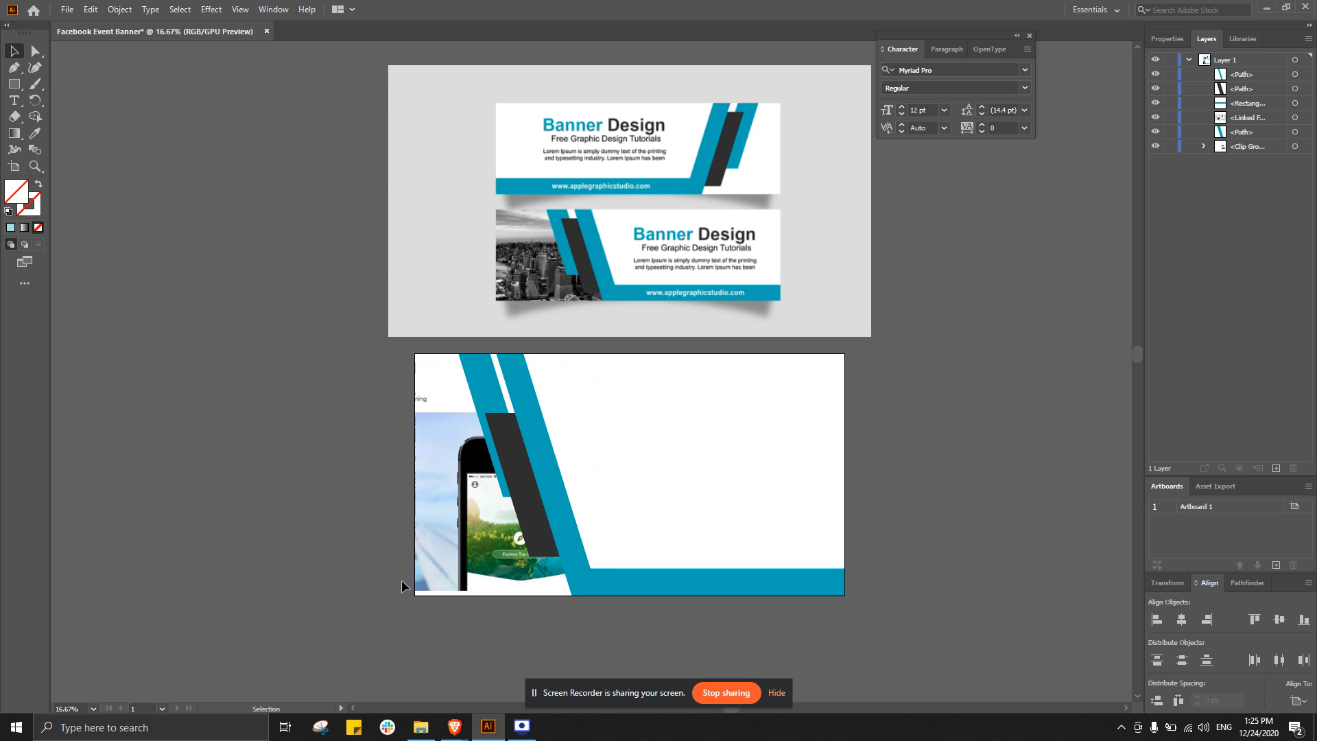
double_click(480, 503)
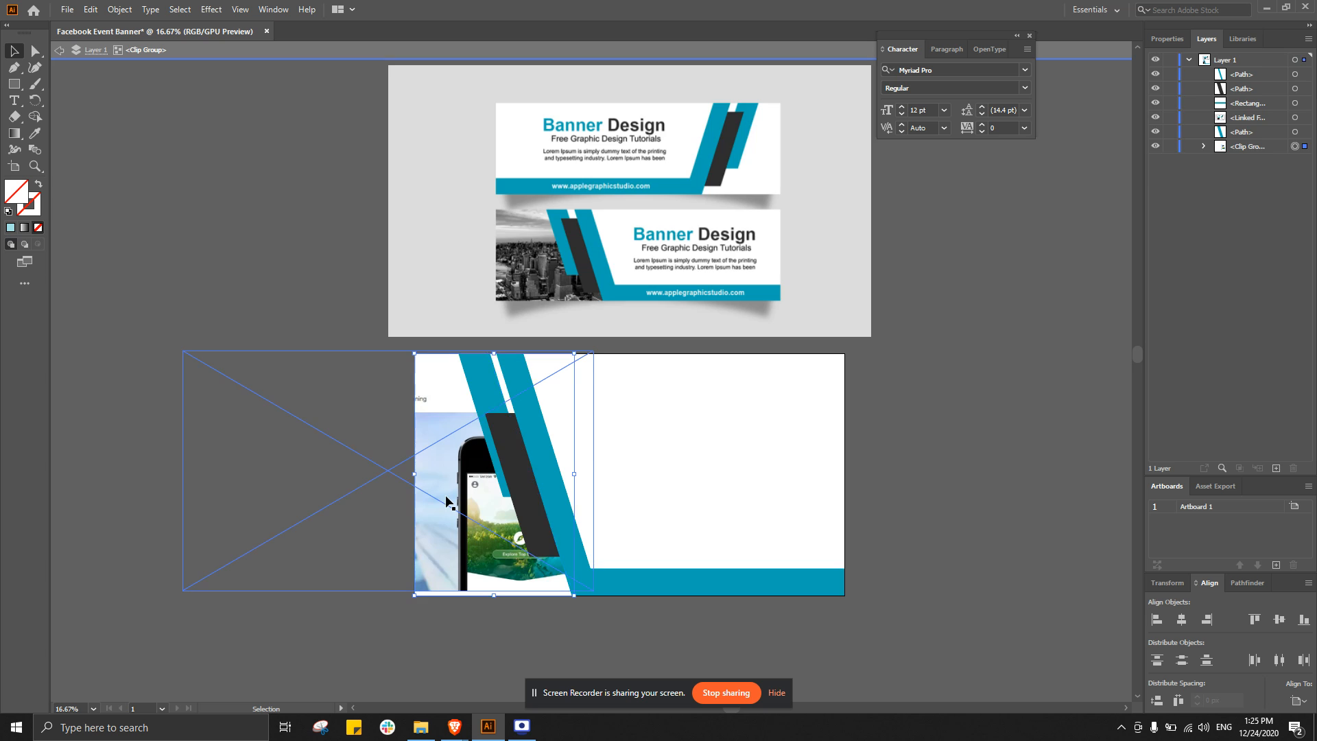
double_click(554, 631)
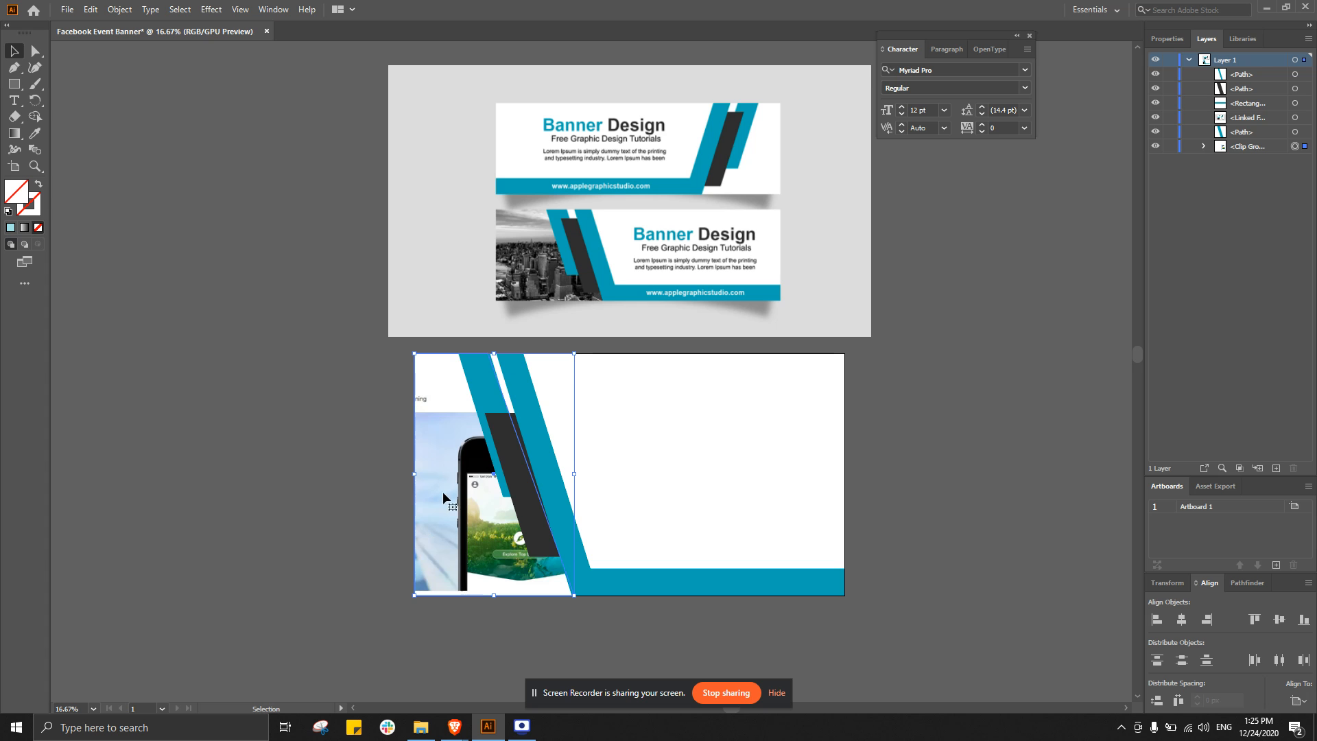
- Shift the Skyscanner image inside its clip group until its left edge meets the banner's left edge, and leave isolation mode
double_click(461, 447)
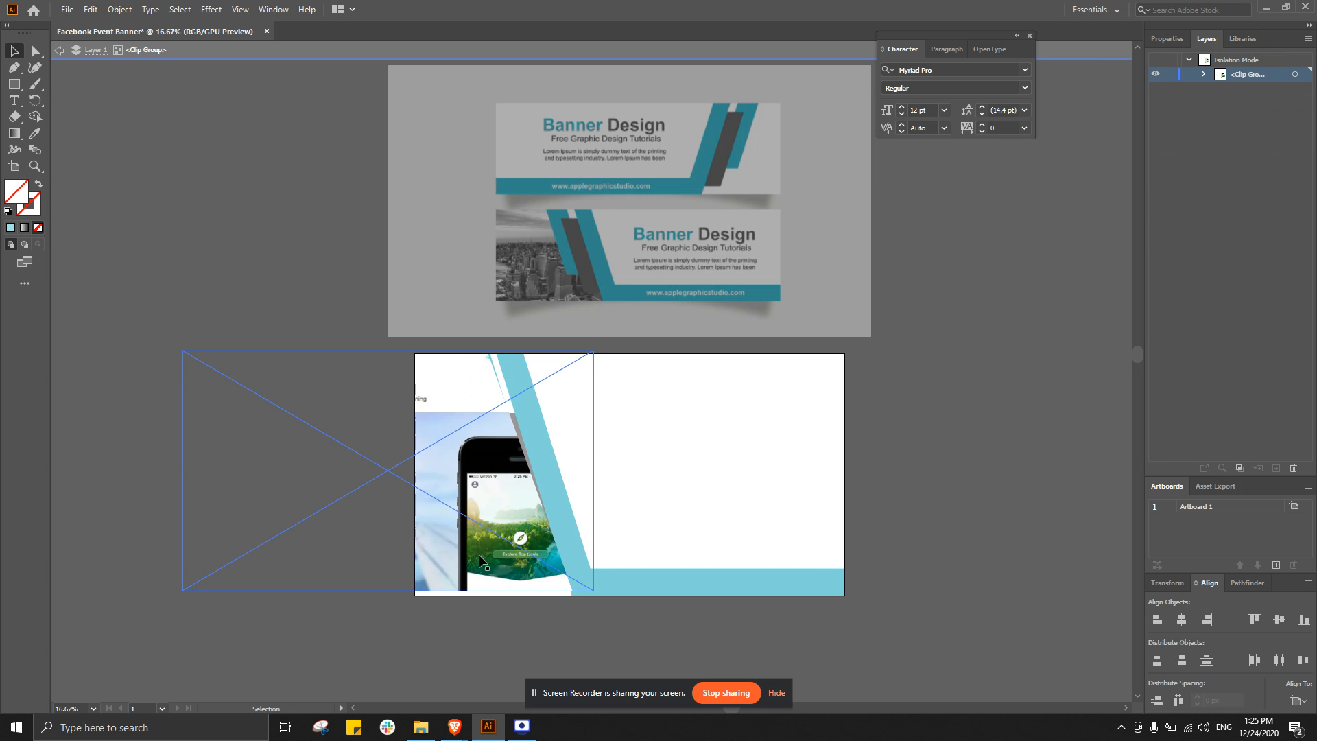
drag(471, 507, 507, 527)
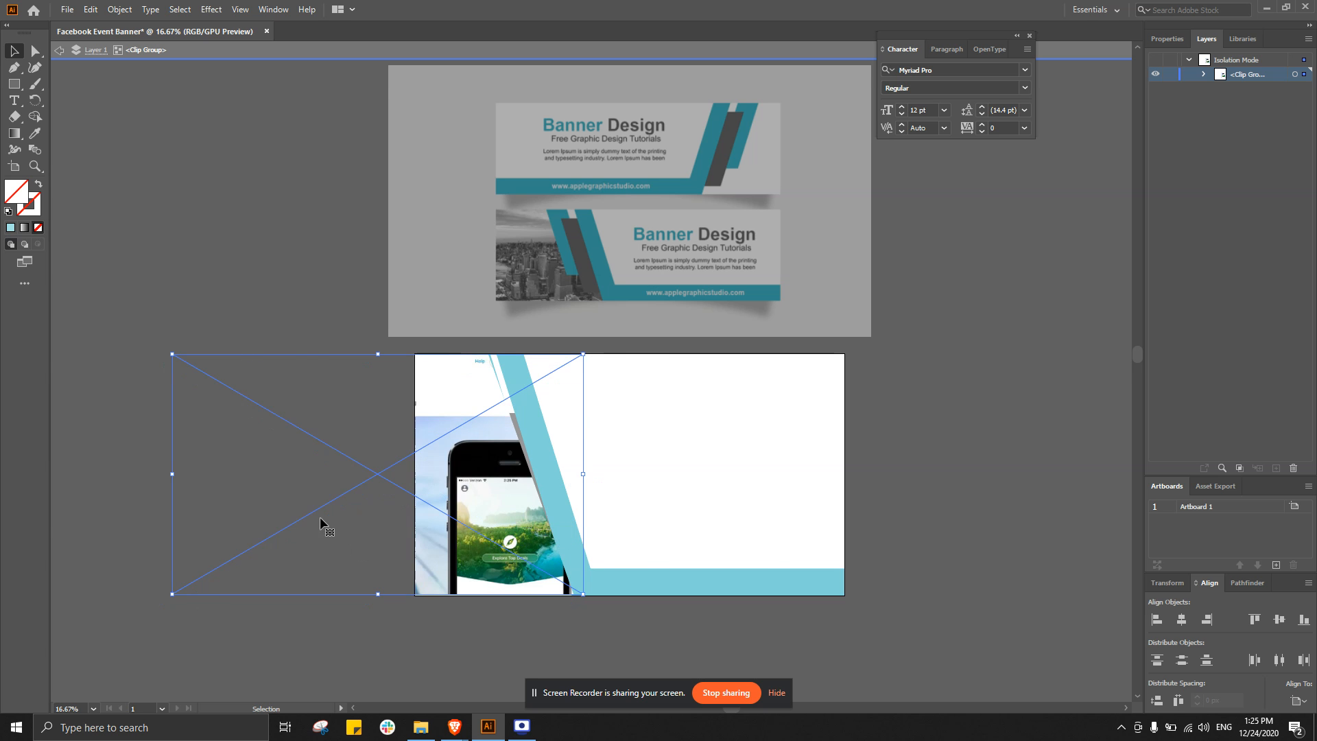
drag(320, 524, 529, 506)
key(ctrl+z)
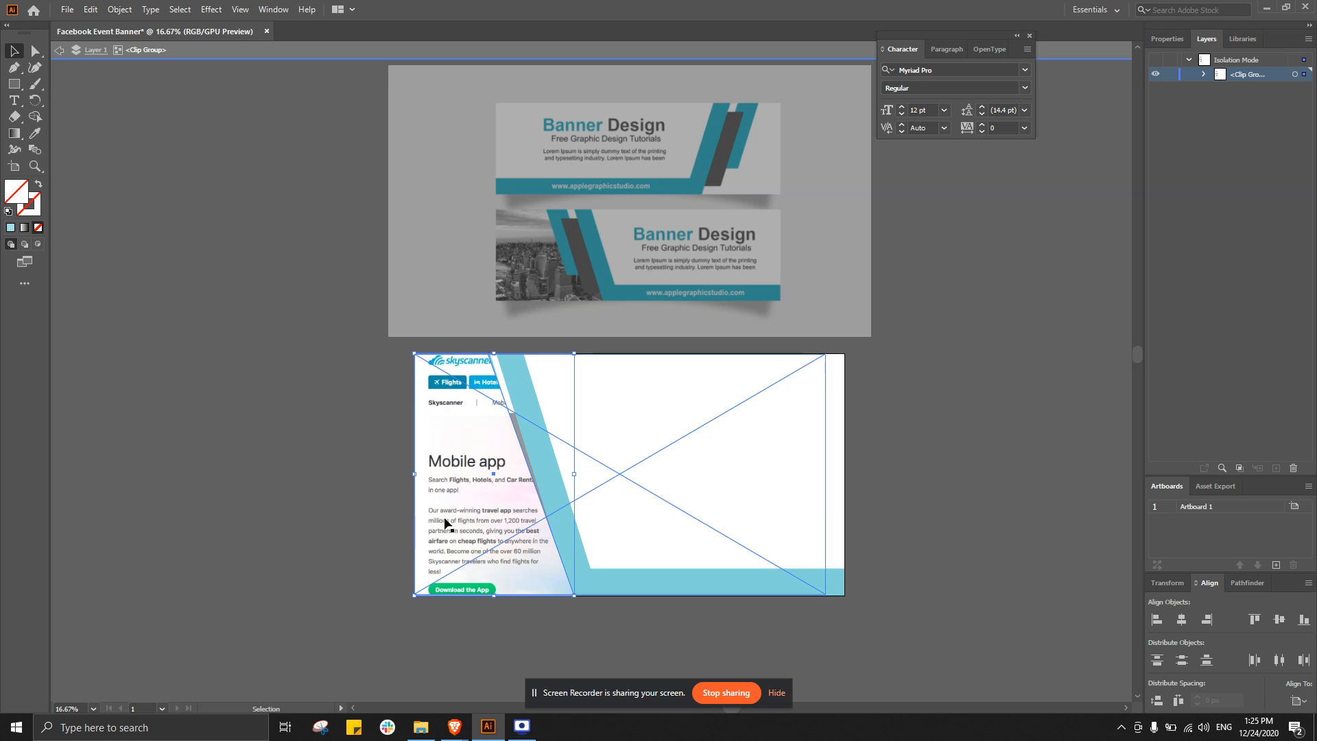
click(342, 438)
click(450, 473)
double_click(281, 455)
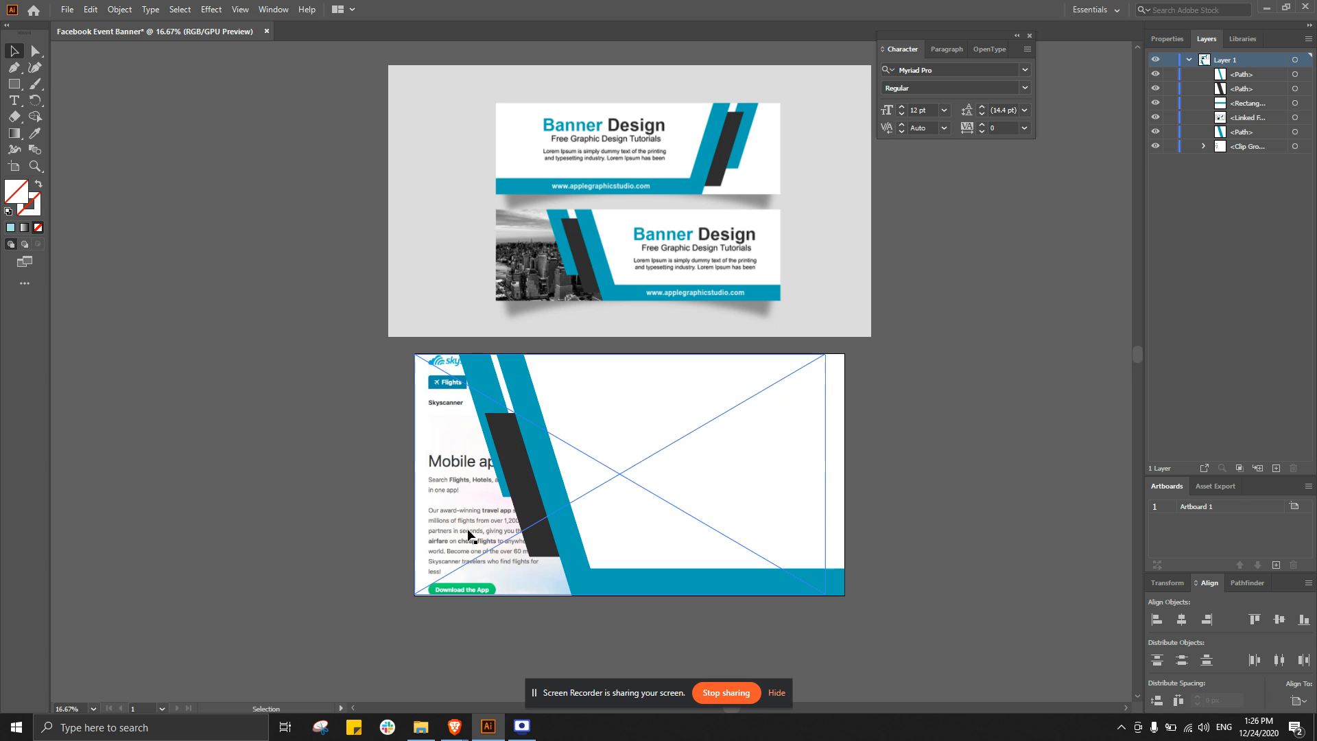
click(473, 462)
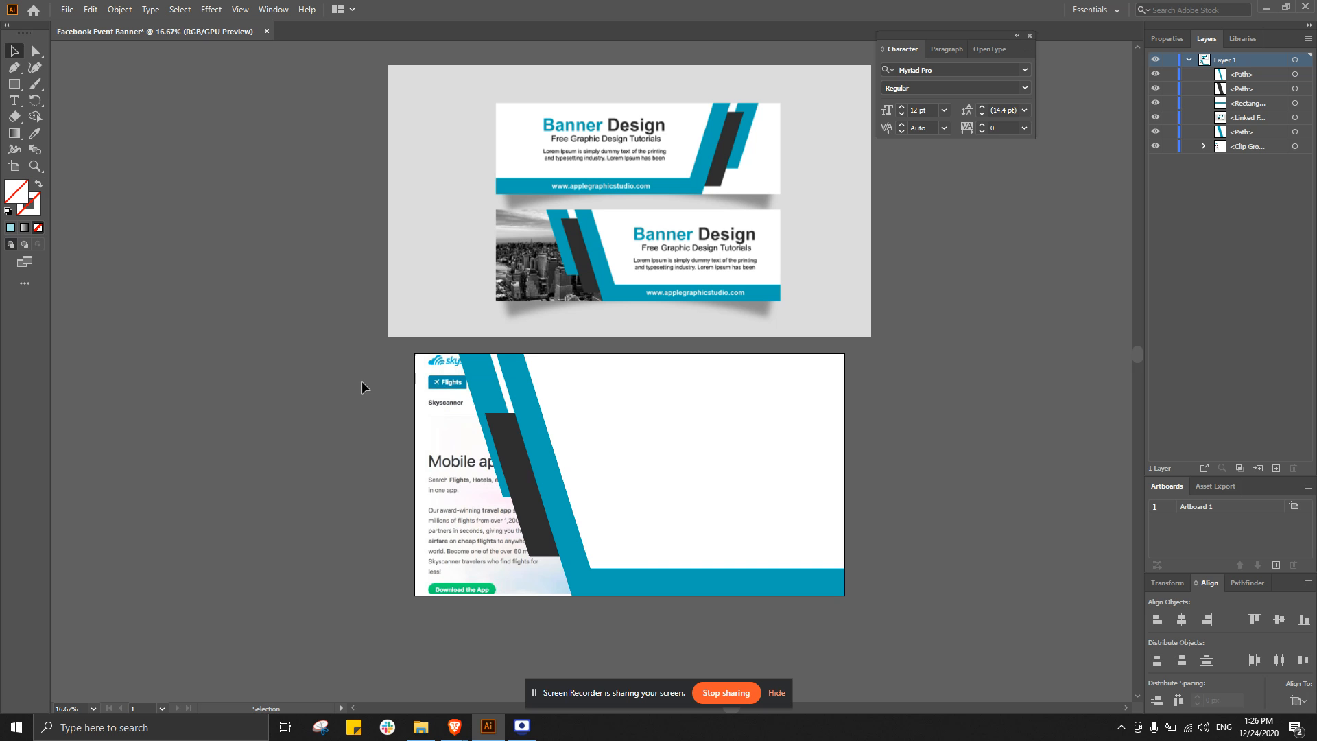
- Bring the tripadvisor image from the Downloads folder into the banner document and align it with the banner's upper-right corner
click(446, 434)
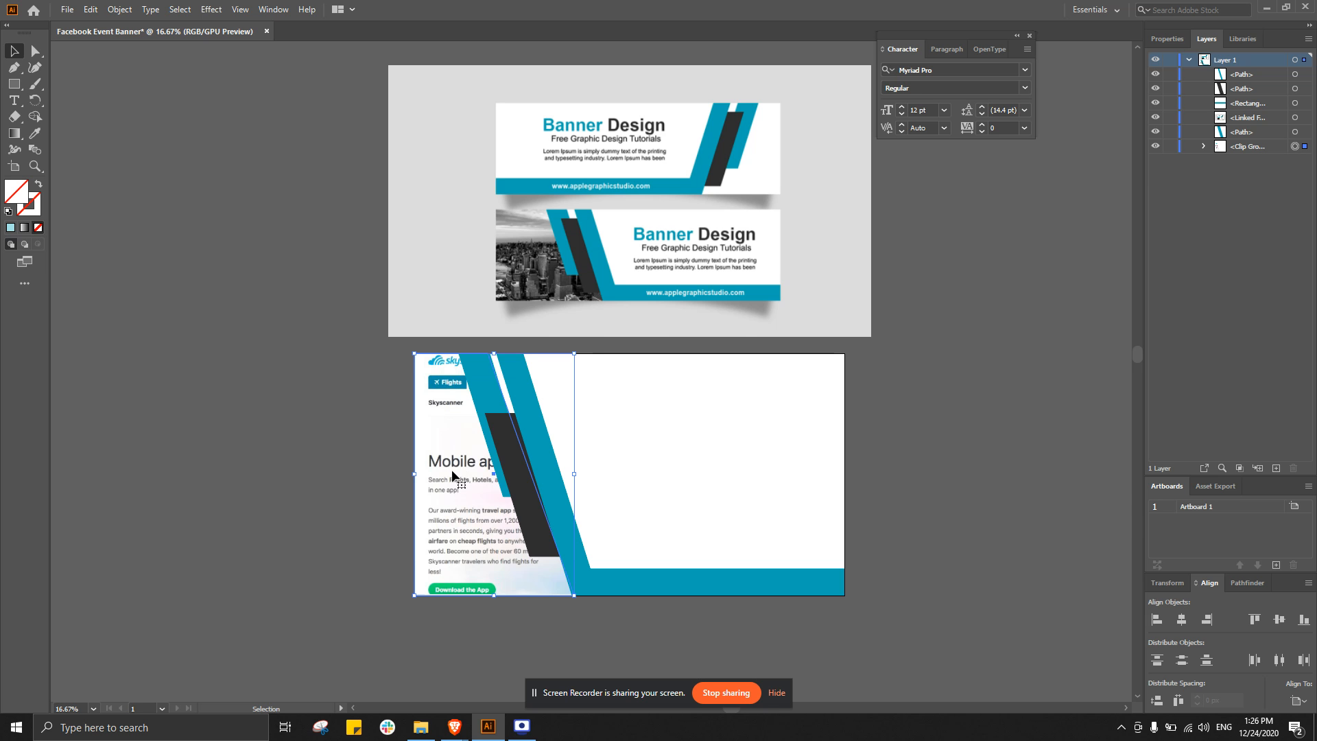
key(alt+Tab)
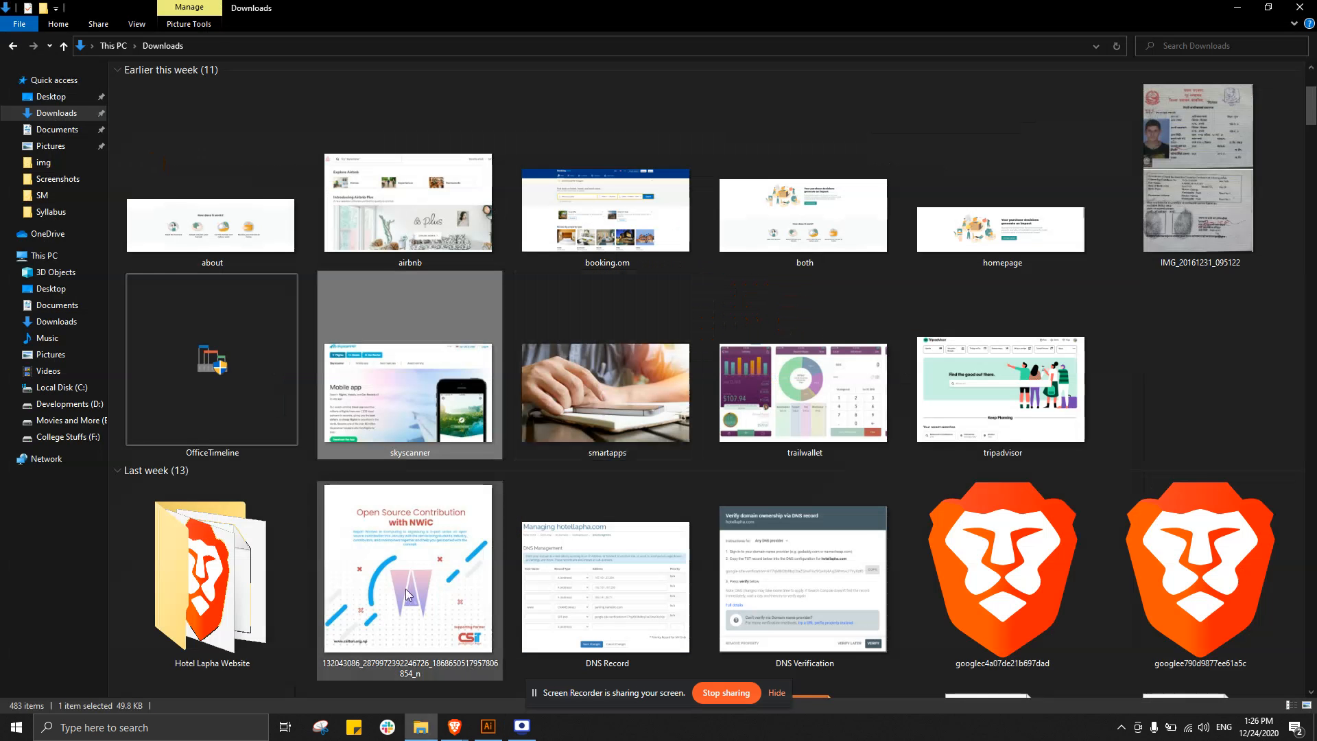
scroll(768, 381, down, 10)
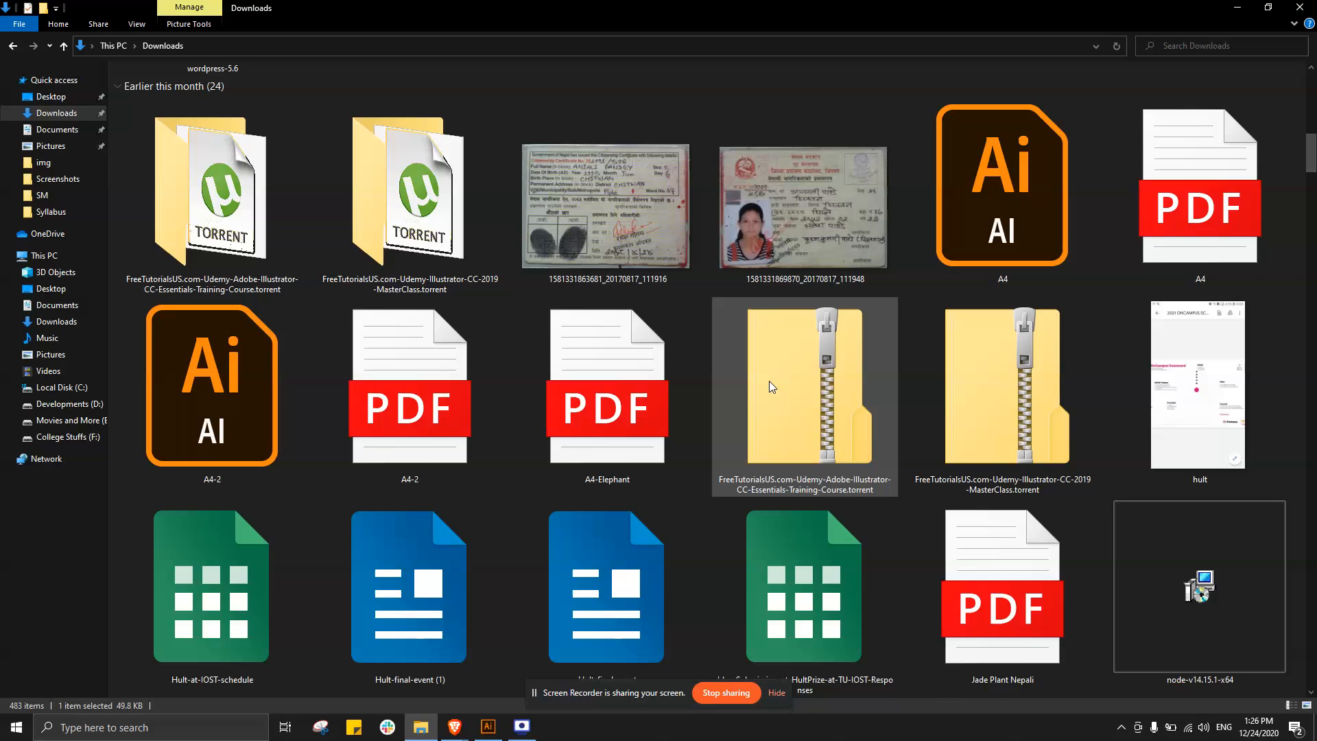
scroll(769, 381, up, 15)
scroll(796, 488, down, 5)
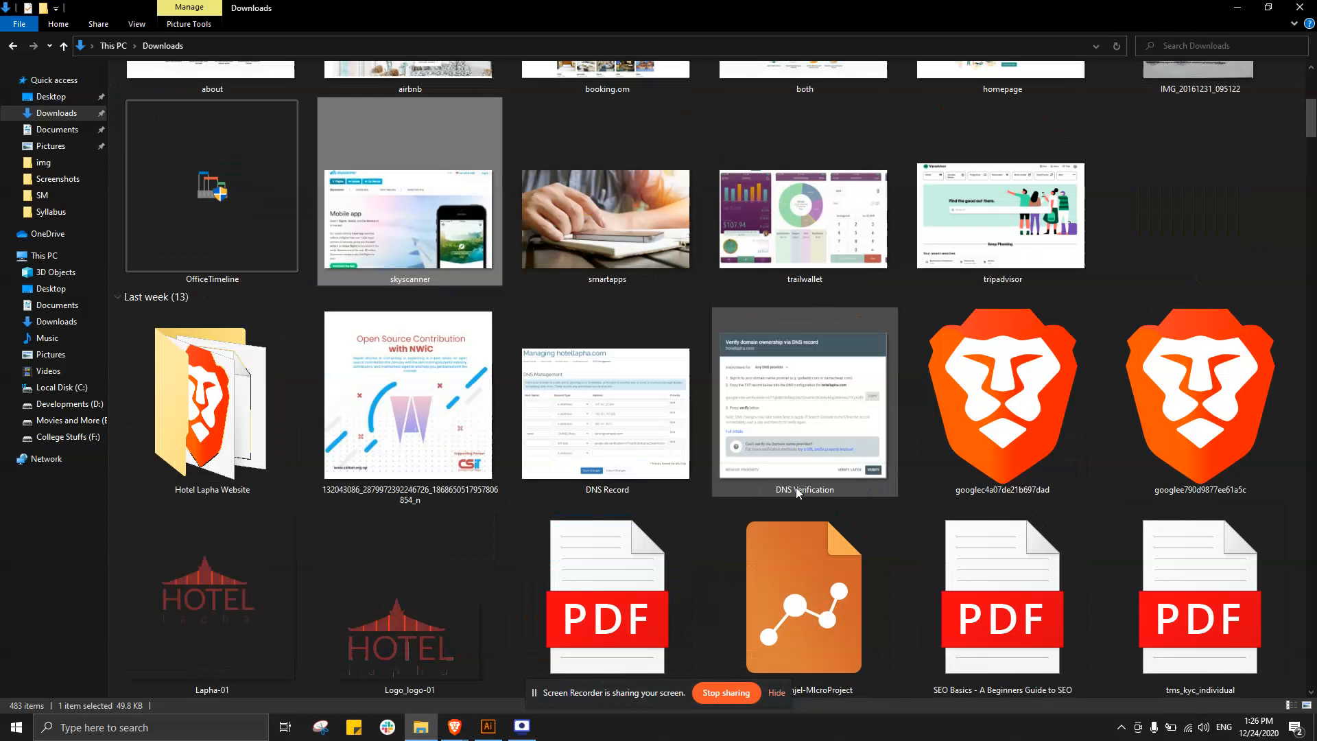
click(958, 273)
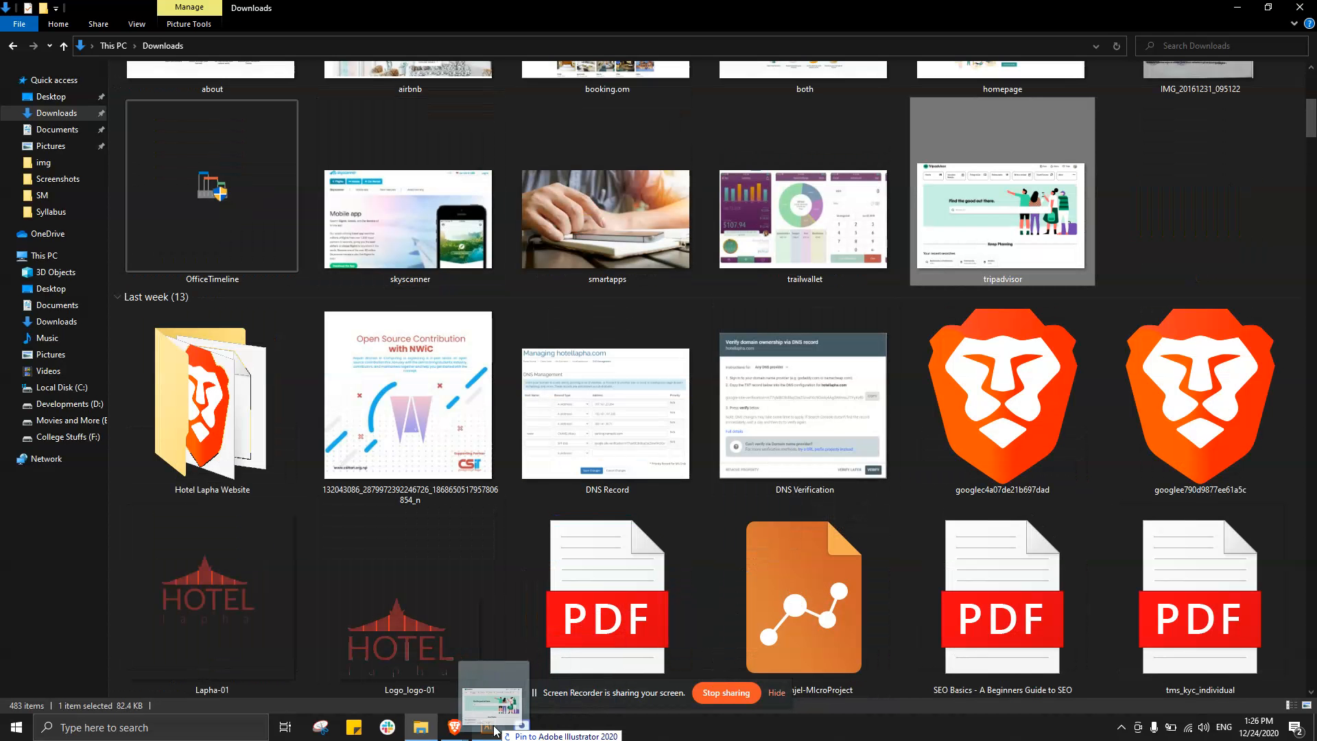
click(534, 706)
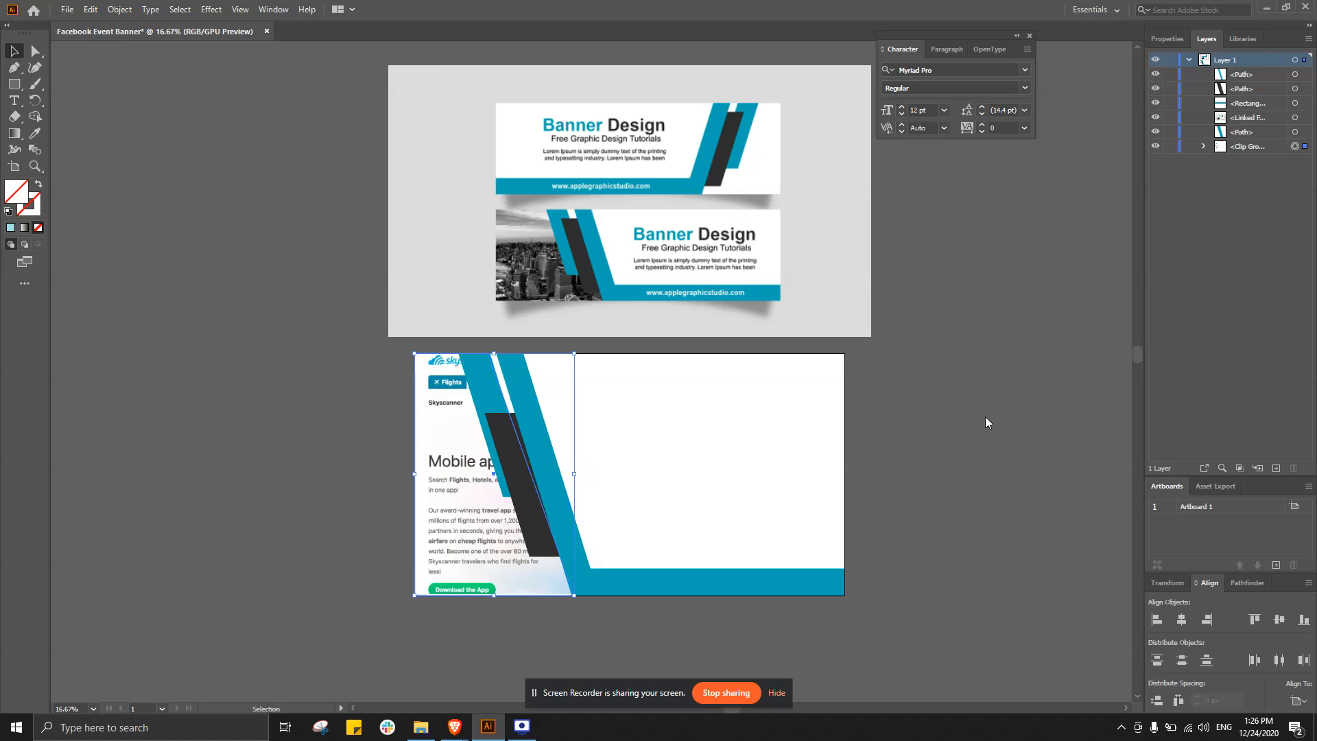
drag(979, 441, 956, 505)
drag(859, 434, 579, 494)
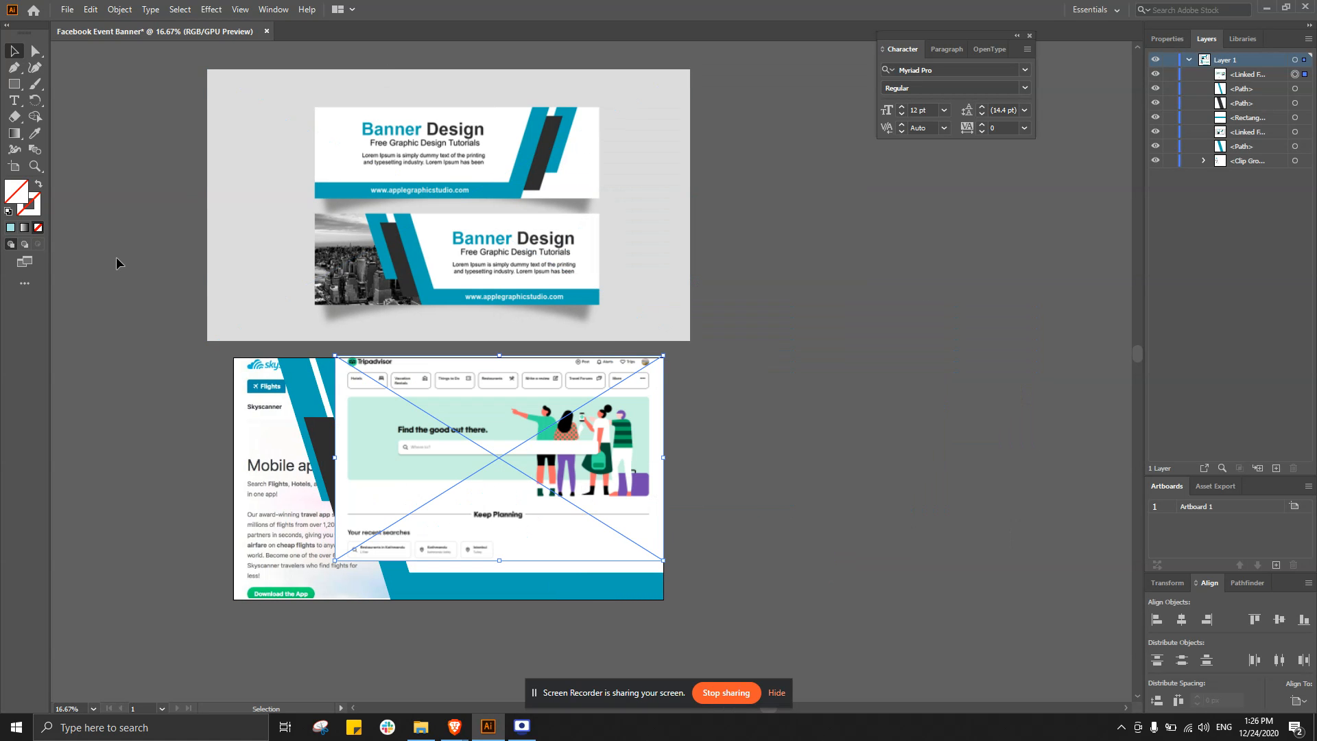
click(100, 271)
- Activate the Ellipse tool
drag(14, 83, 51, 88)
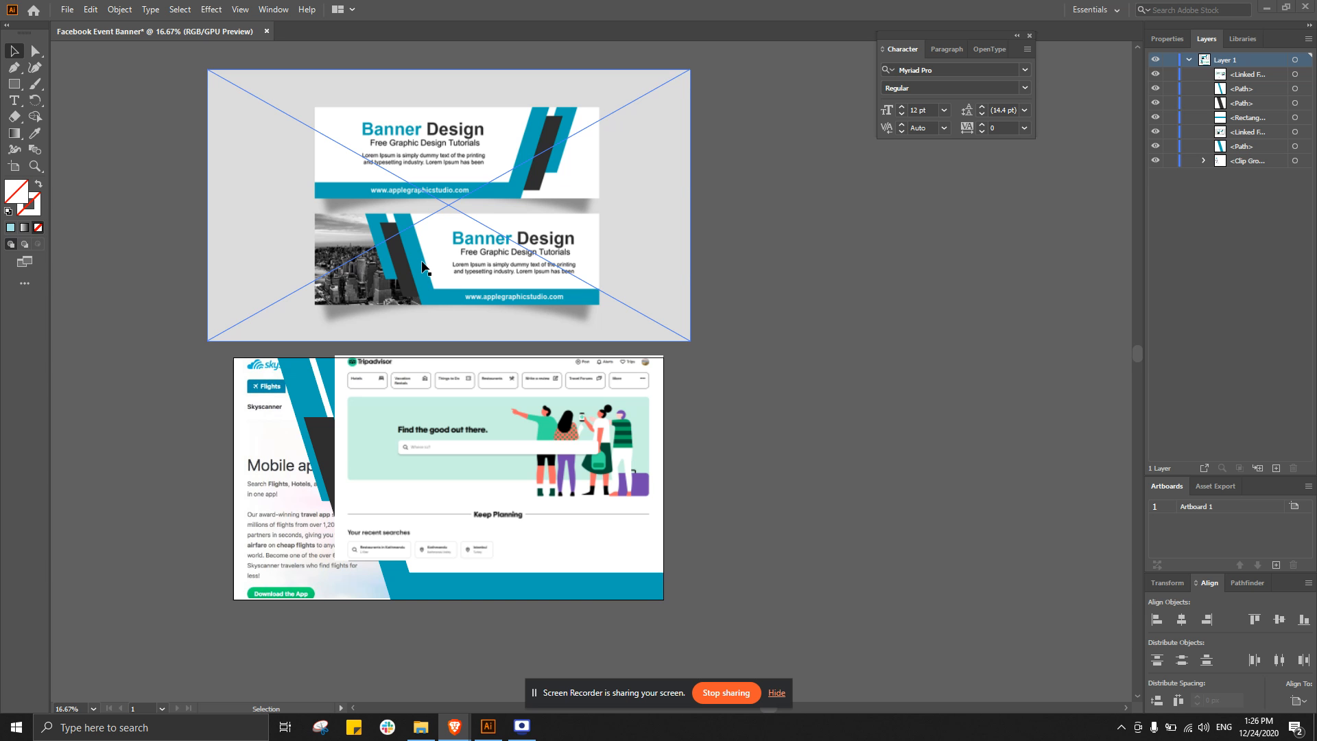
click(10, 90)
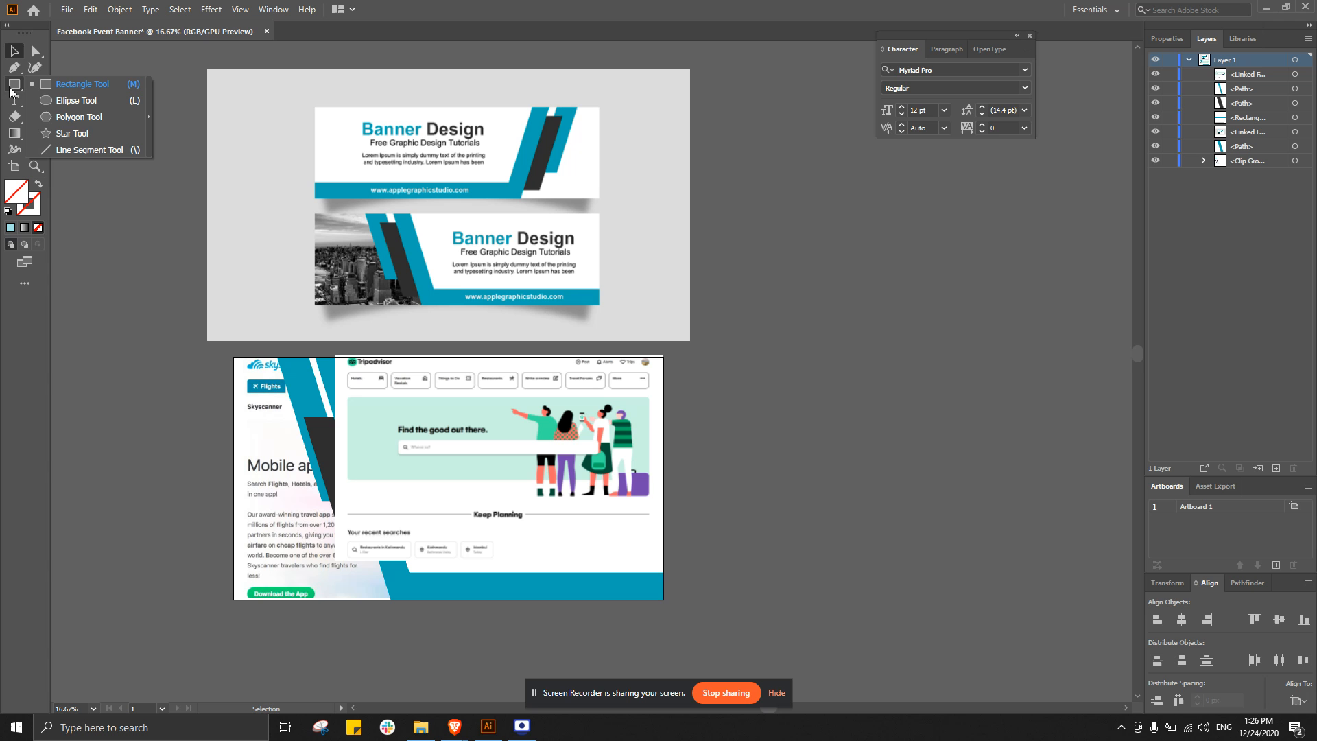
click(96, 102)
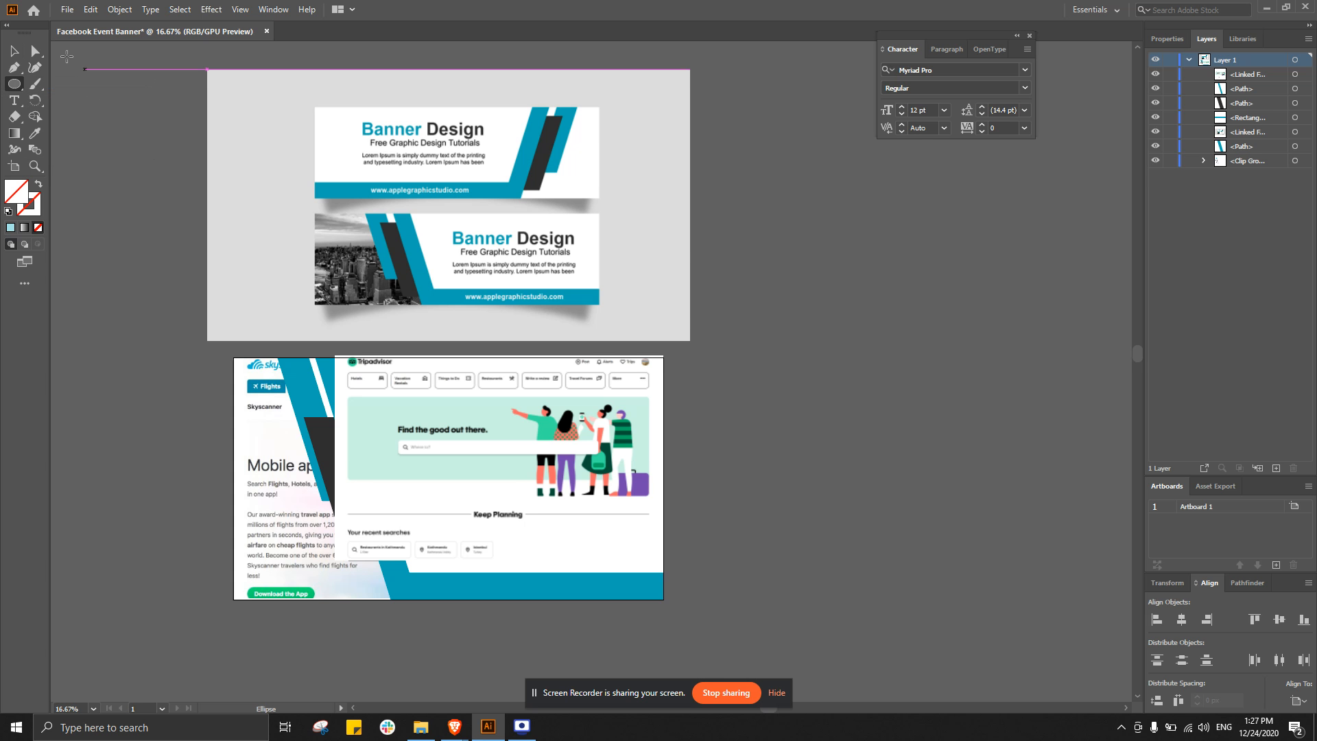
drag(681, 175, 1015, 474)
key(ctrl+z)
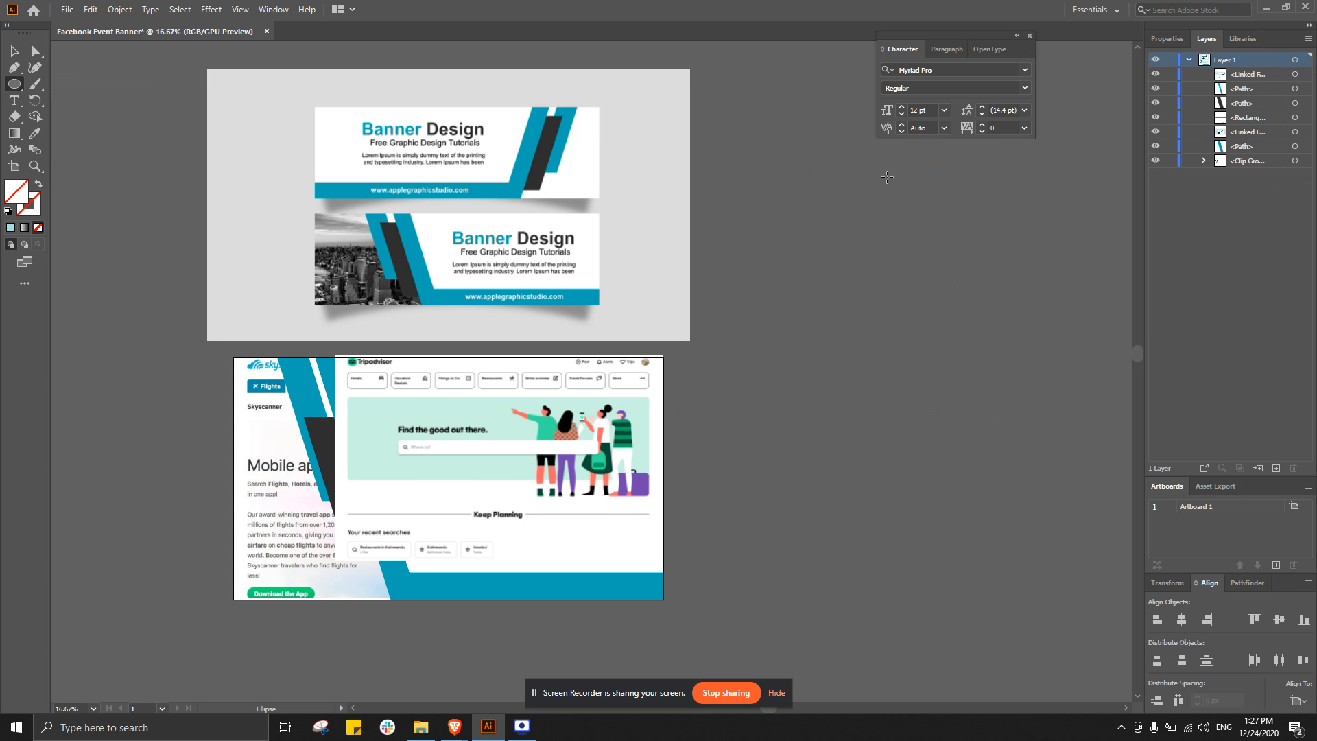
drag(887, 175, 1000, 469)
key(ctrl+z)
drag(732, 203, 915, 430)
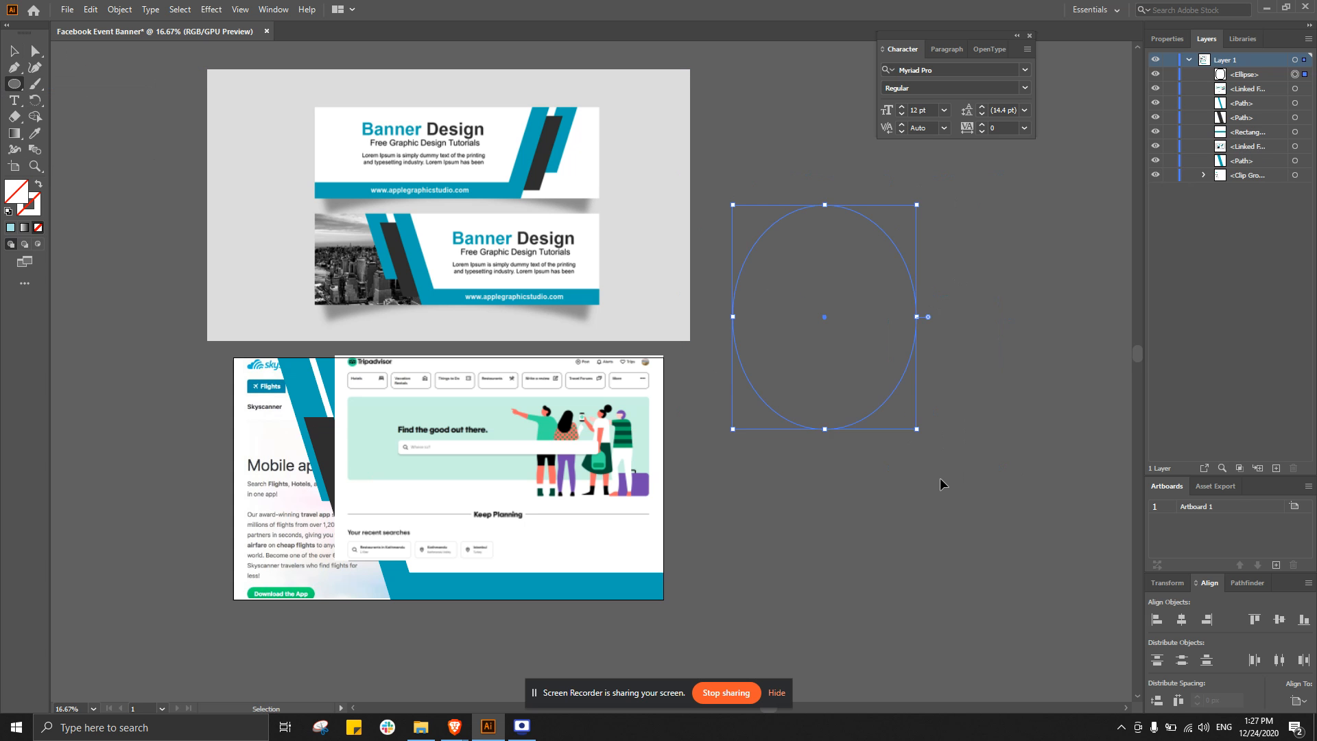
key(ctrl+z)
drag(828, 330, 1003, 537)
key(ctrl+z)
drag(762, 282, 1062, 446)
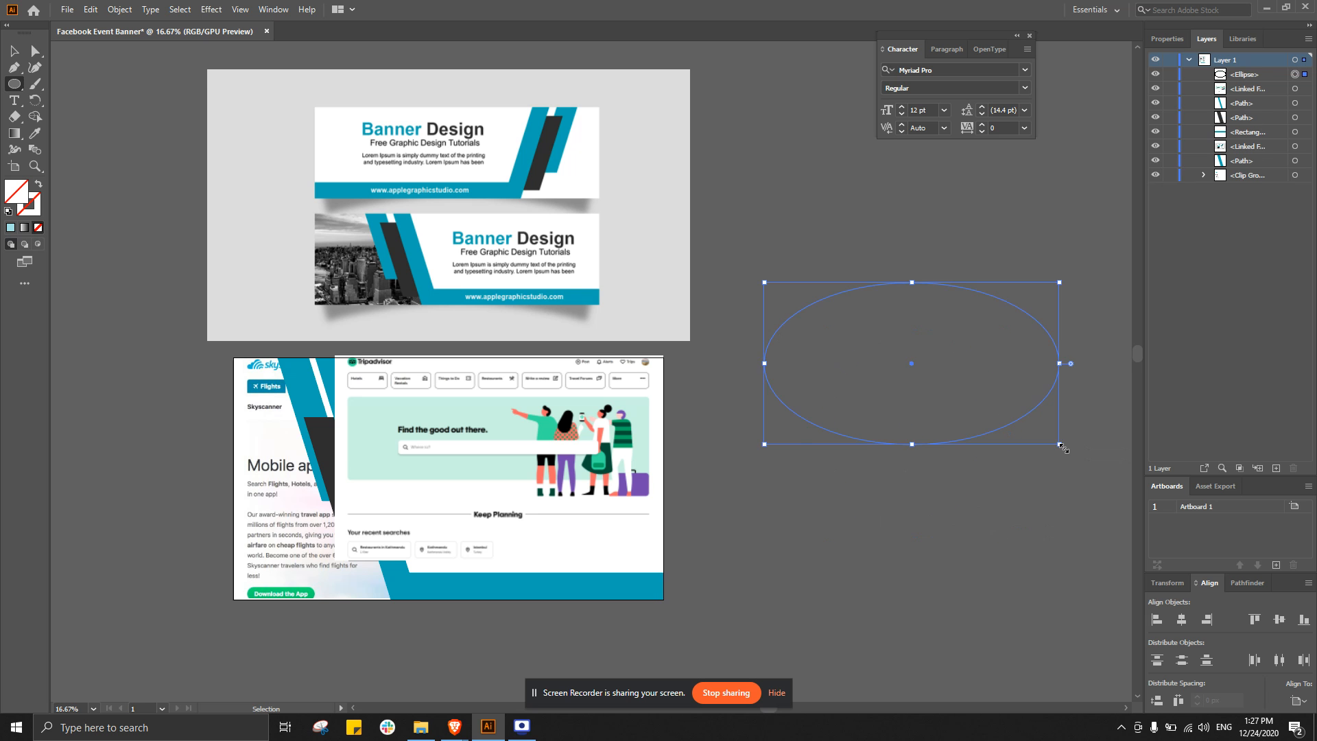
key(ctrl+z)
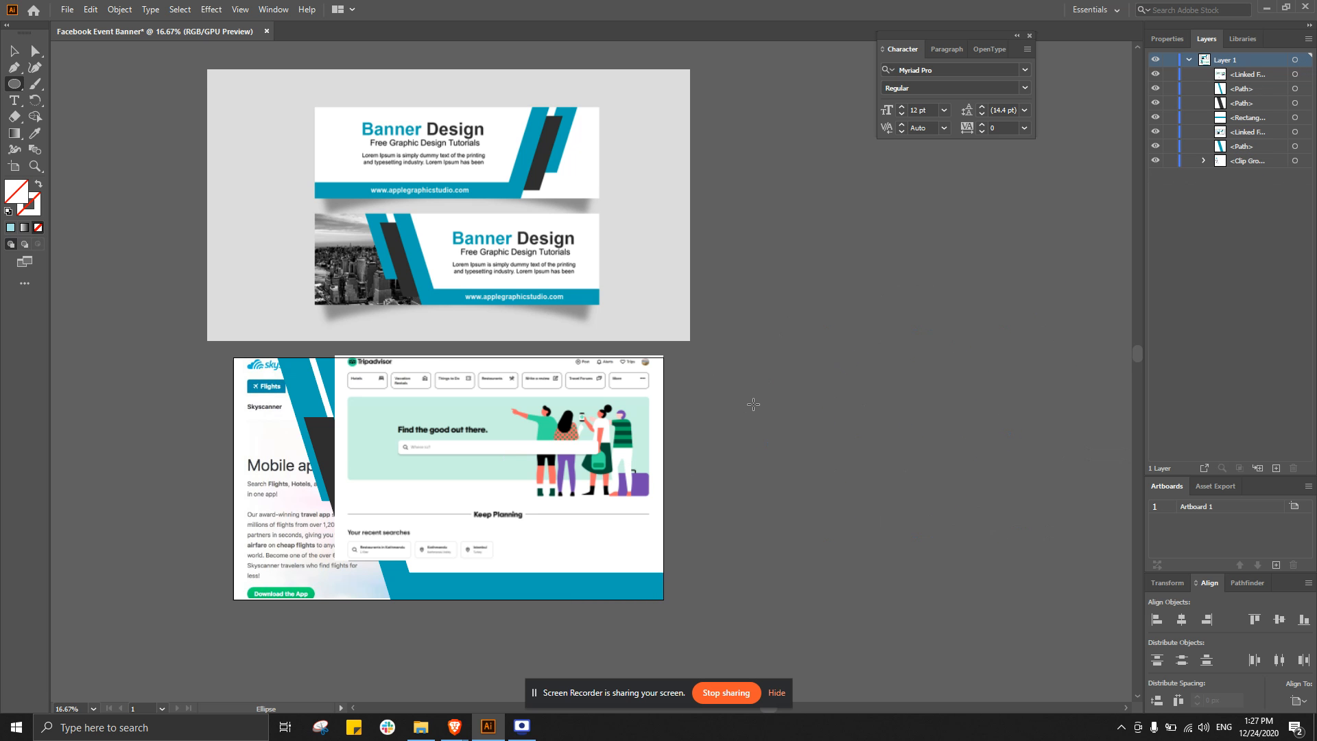
drag(760, 317, 917, 573)
key(ctrl+z)
drag(767, 267, 1051, 514)
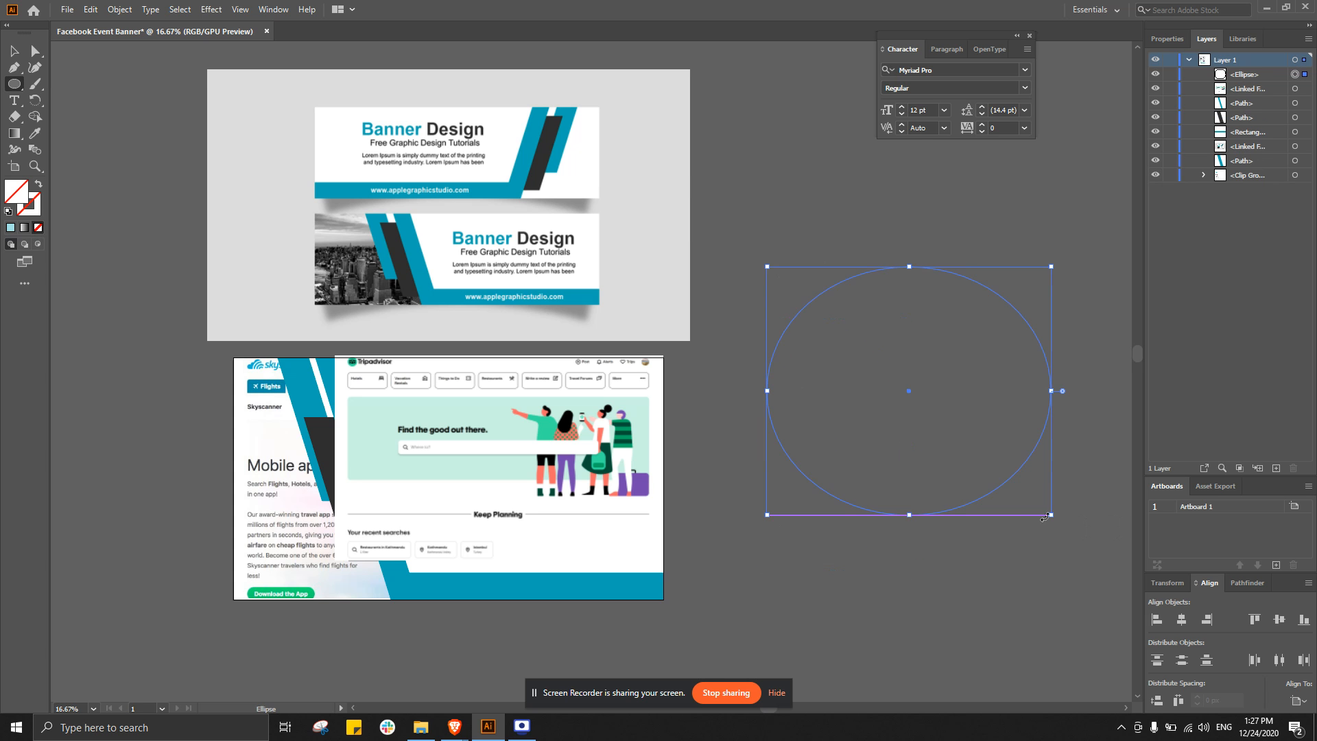
key(ctrl+z)
drag(782, 235, 949, 389)
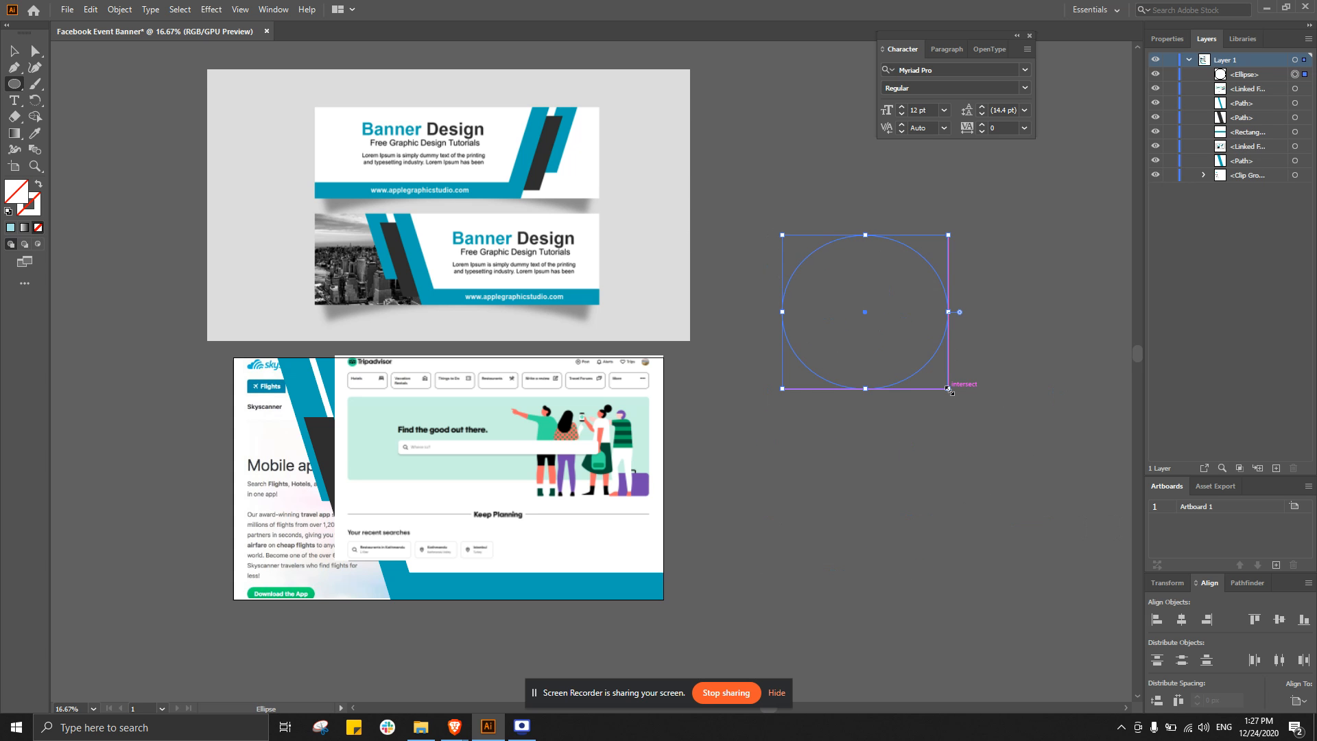
key(ctrl+z)
drag(800, 200, 926, 353)
key(ctrl+z)
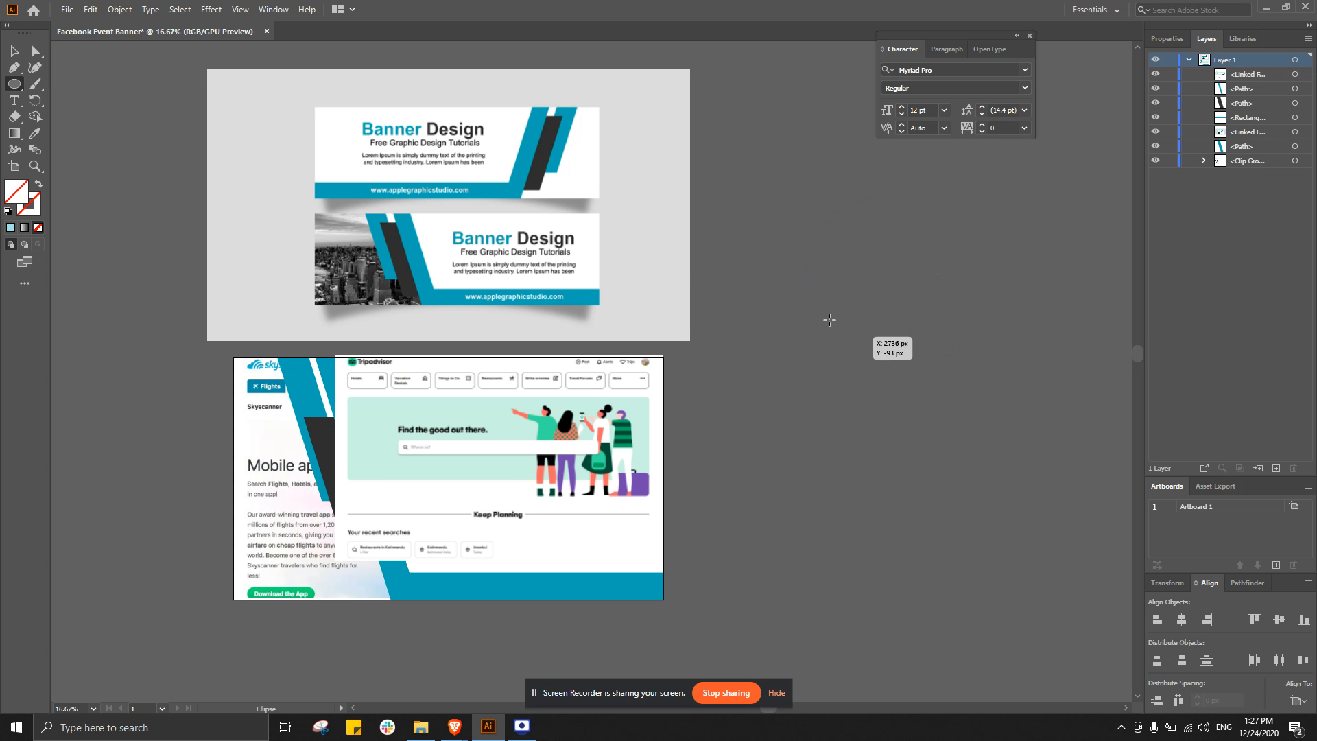
- Draw a perfect circle on the empty canvas beside the banner and place it over the centre of the Tripadvisor image
drag(768, 268, 946, 444)
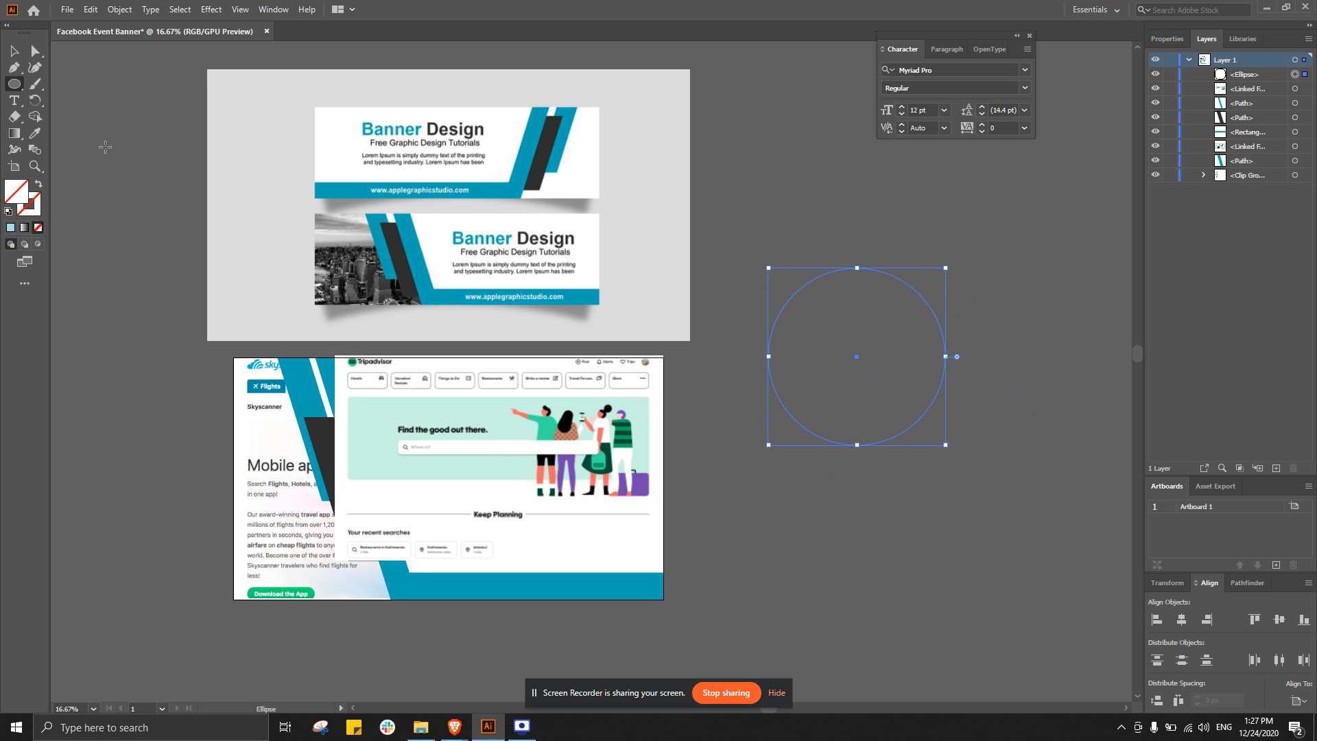
click(13, 50)
drag(920, 426, 554, 520)
click(496, 412)
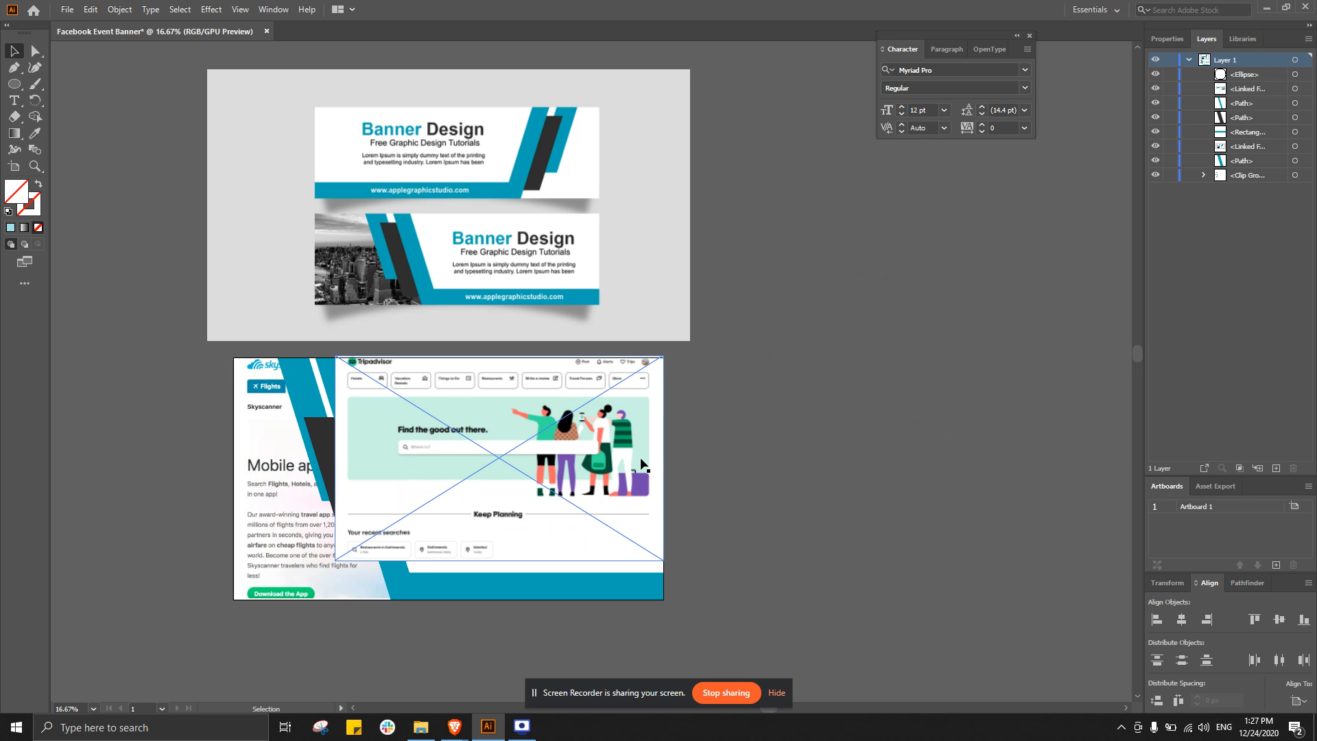
click(583, 449)
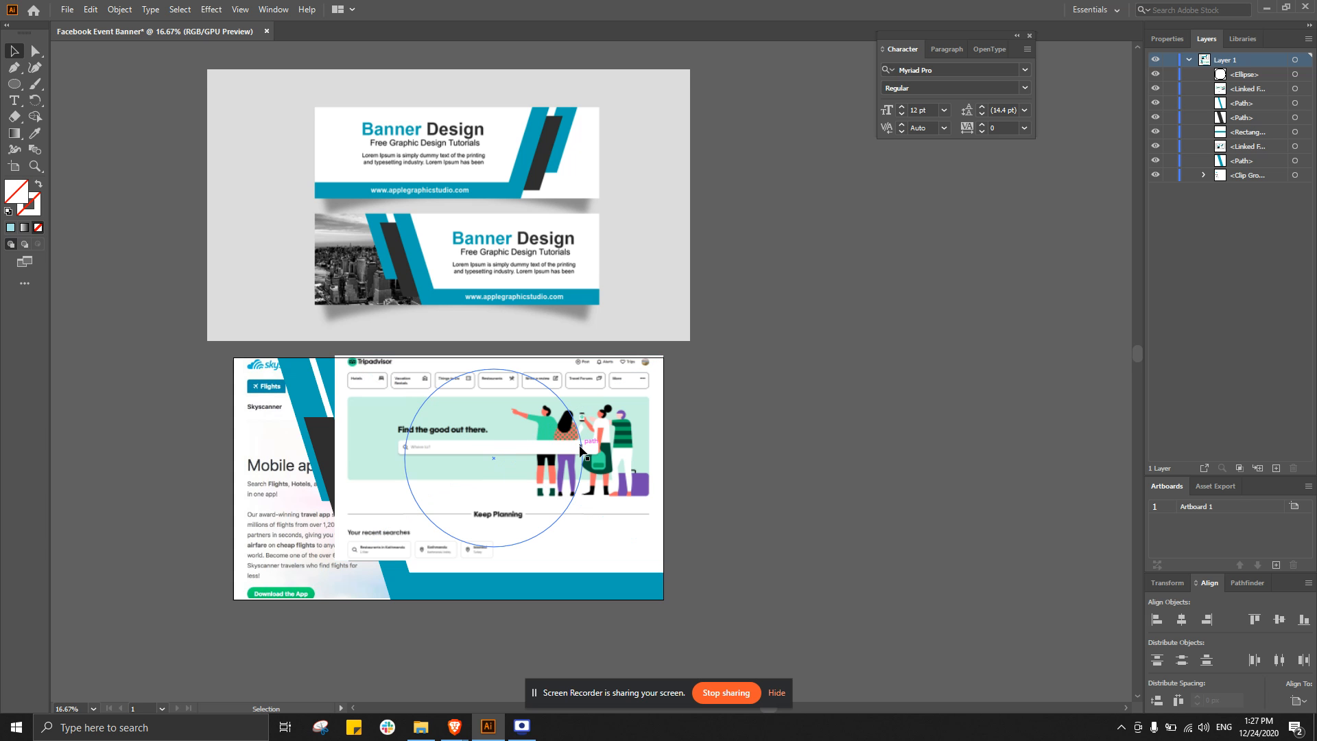
- Fill the circle lying over the Tripadvisor image with a solid bright cyan
click(578, 480)
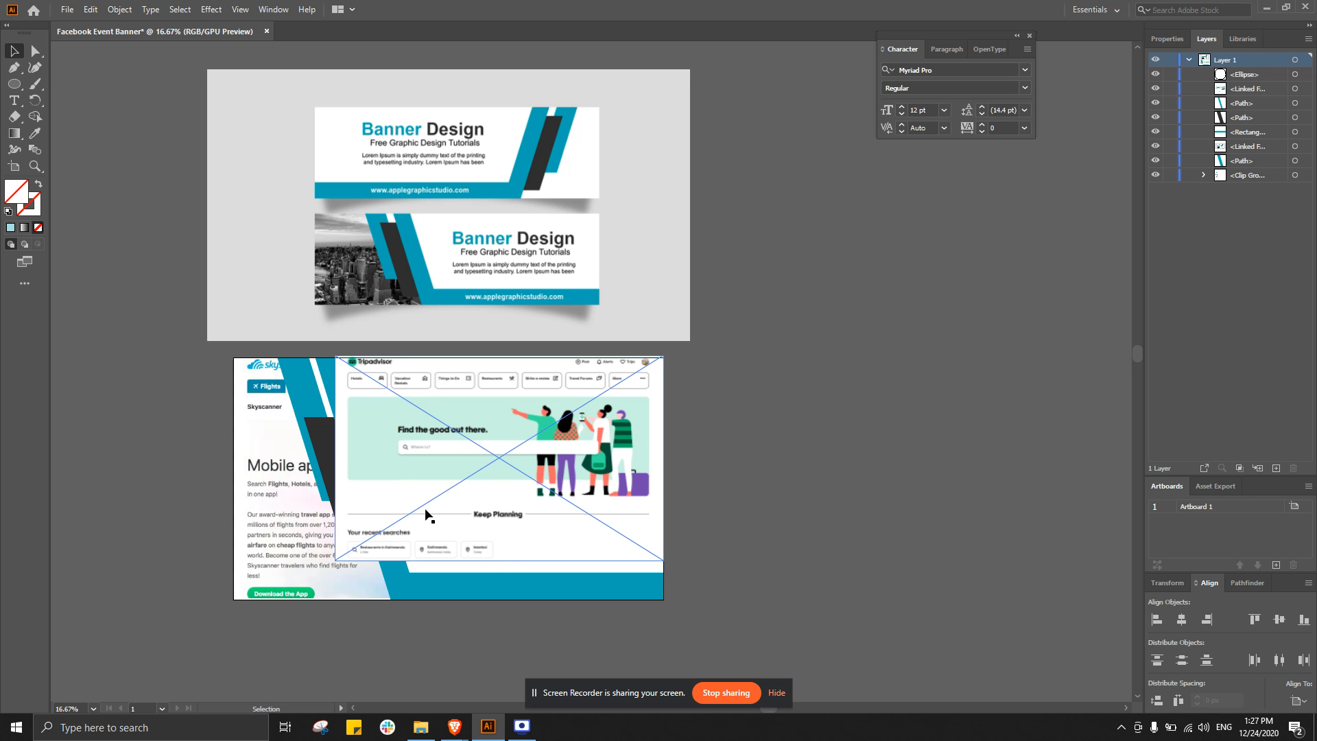
click(579, 475)
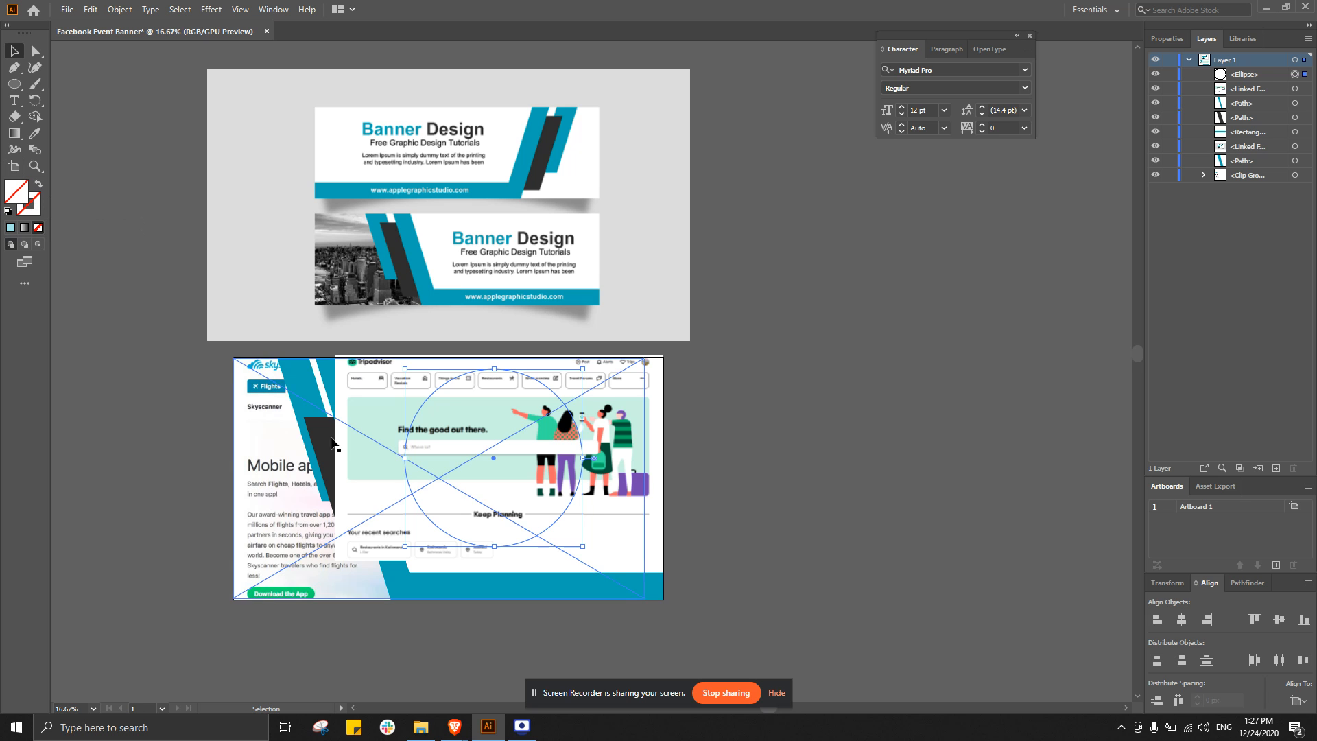
shift+click(426, 374)
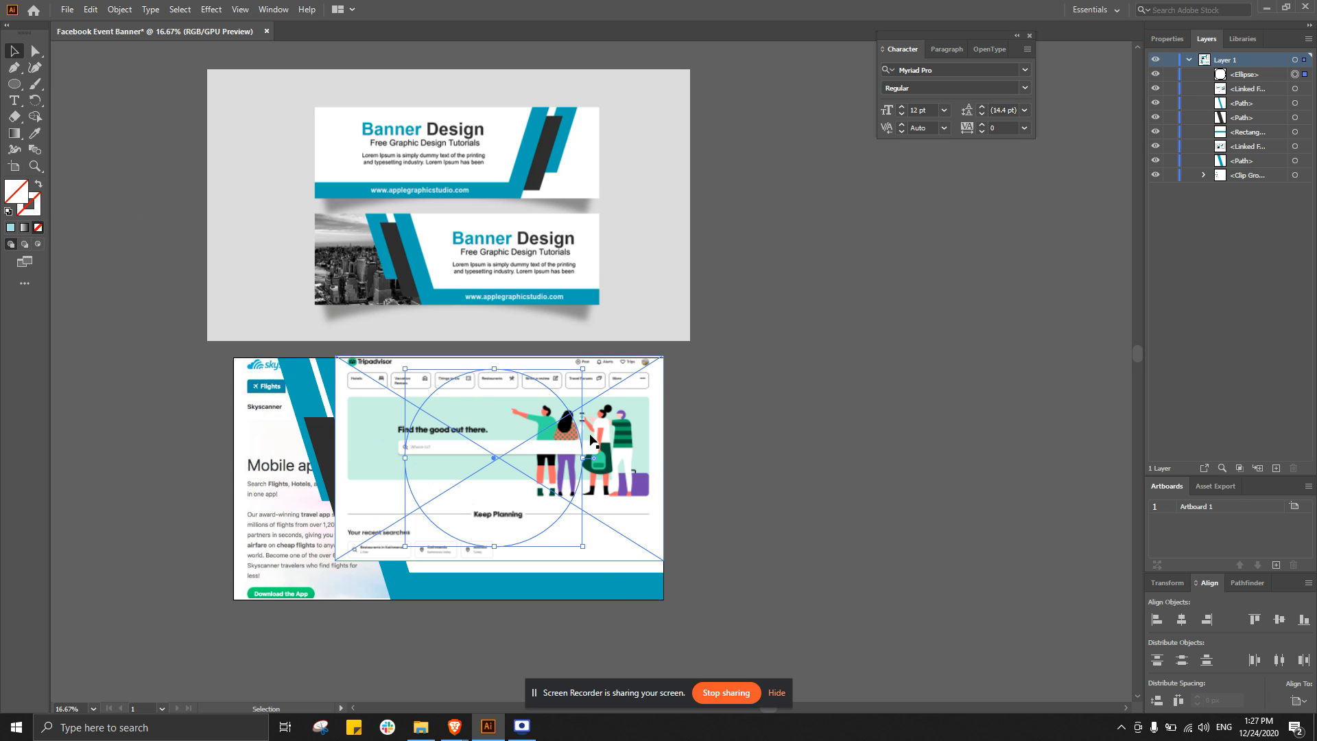
shift+click(464, 359)
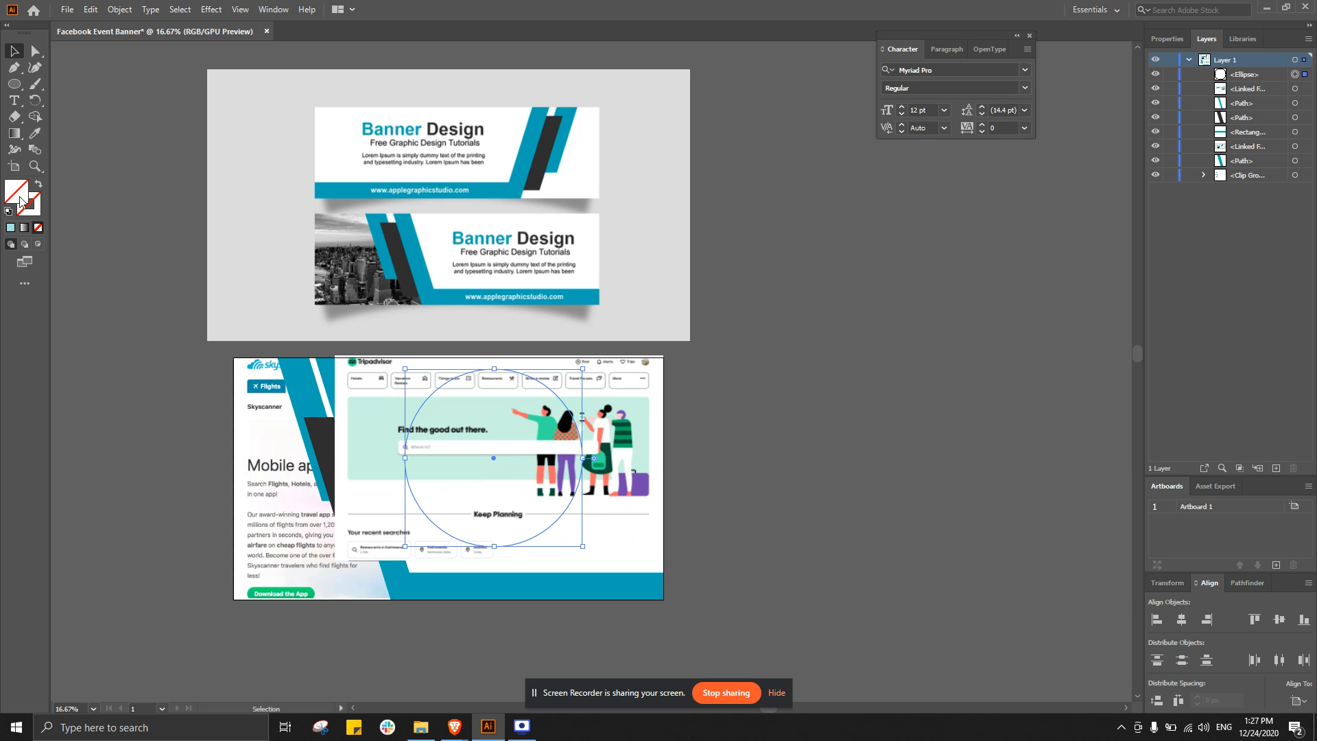
double_click(26, 198)
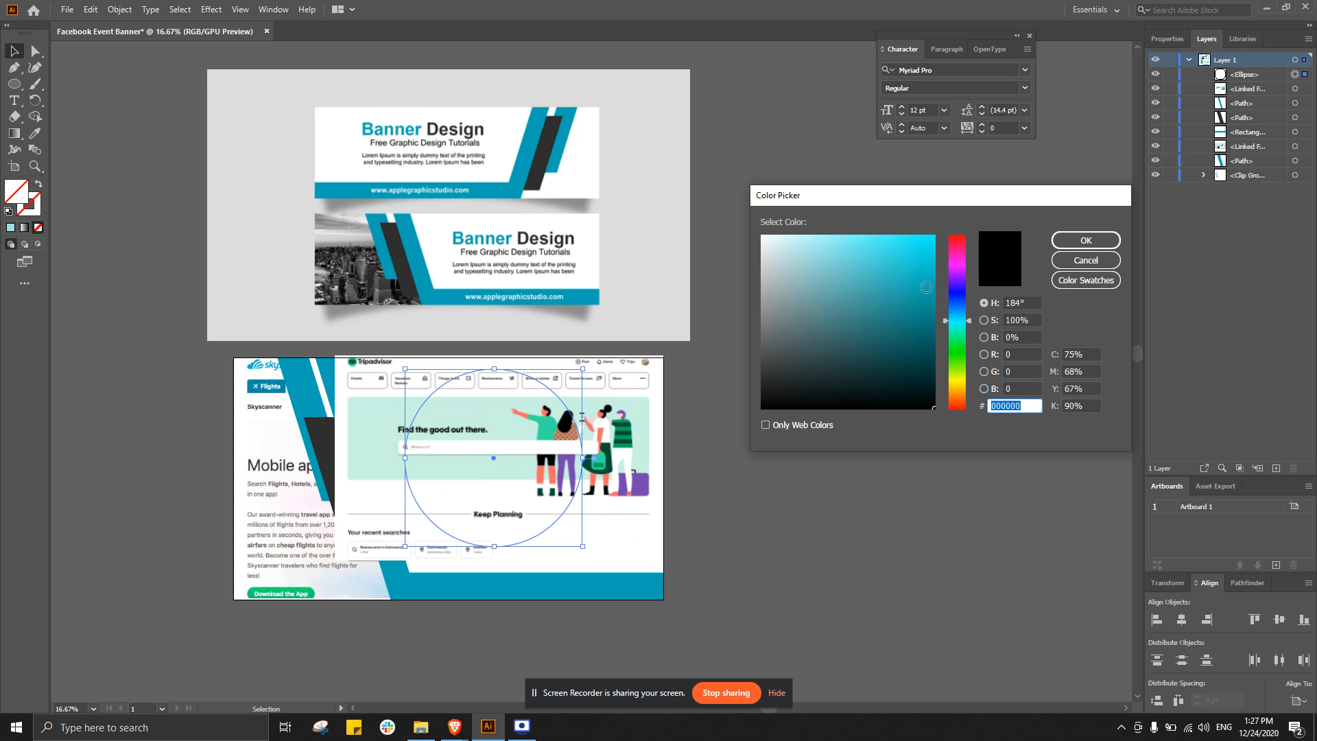
click(901, 262)
click(1065, 246)
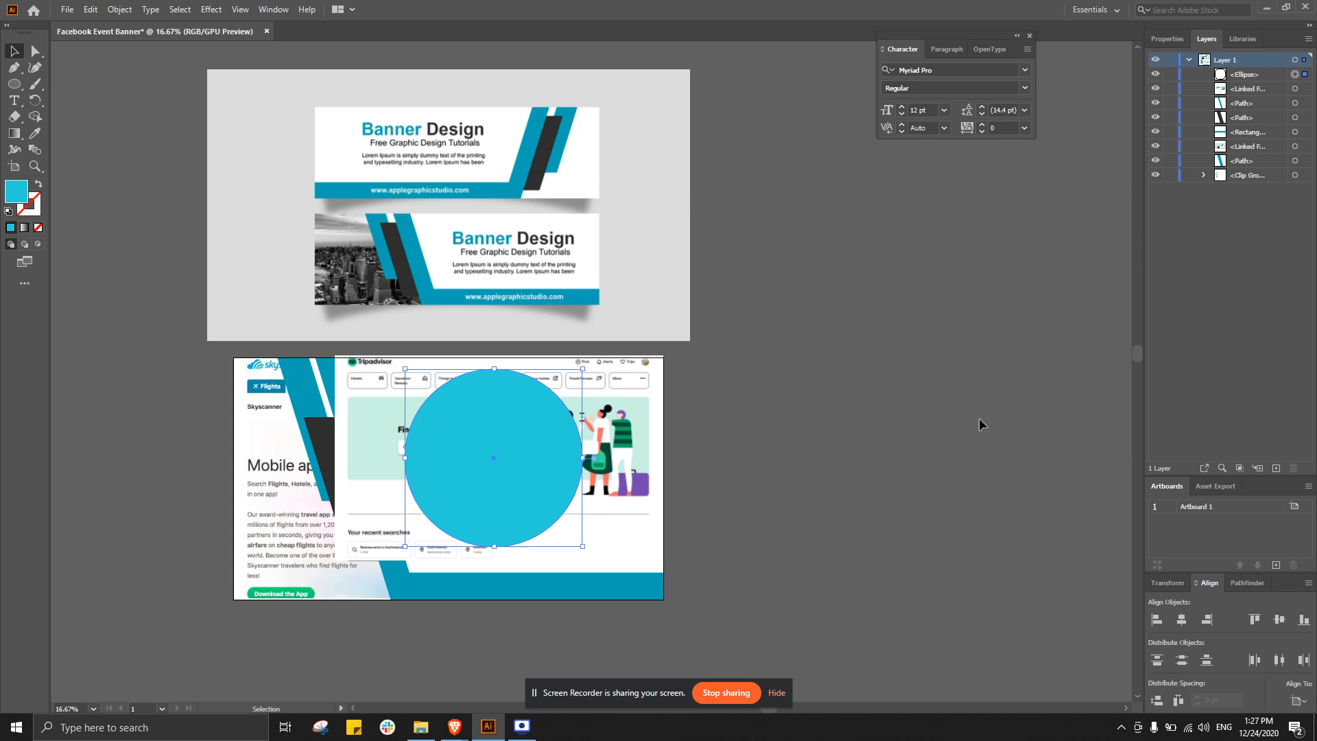
- Make a clipping mask from the circle and the Tripadvisor image, and move the clipped circle towards the banner's right edge
shift+click(614, 402)
right_click(508, 426)
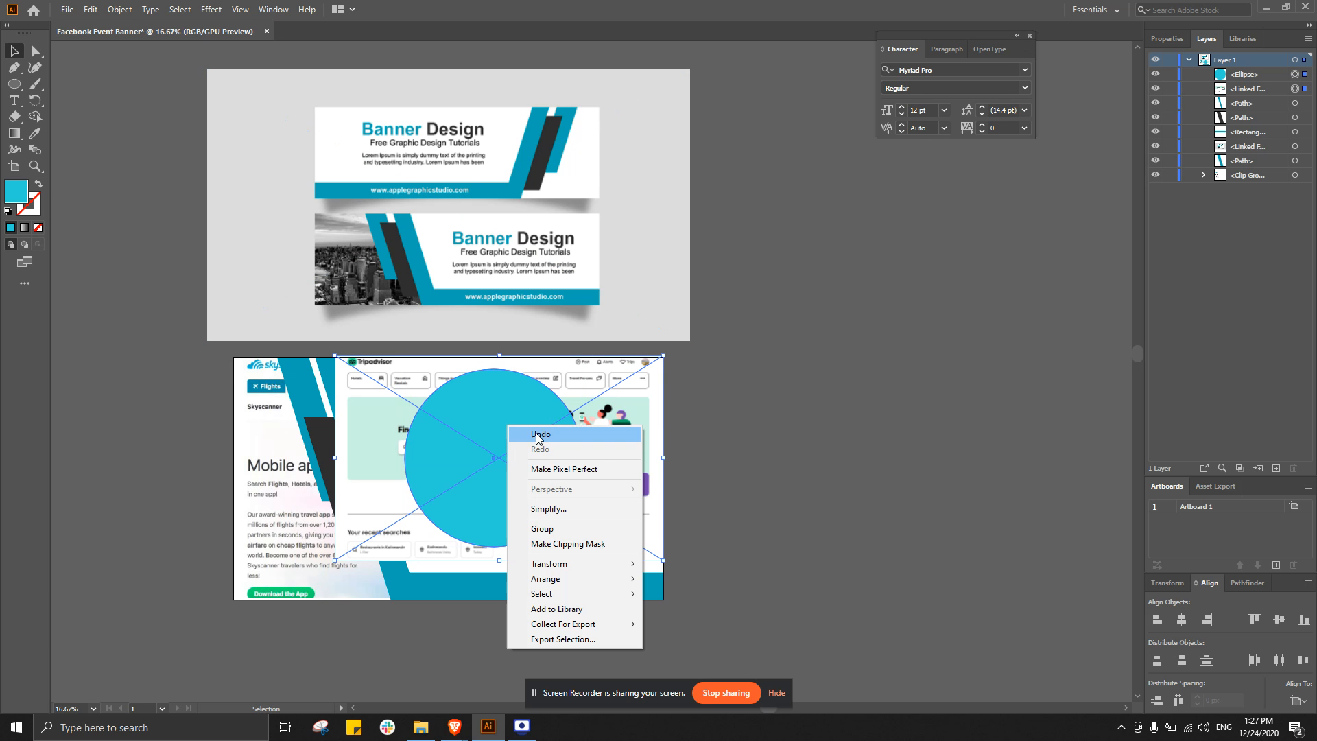
click(568, 544)
drag(519, 453, 581, 453)
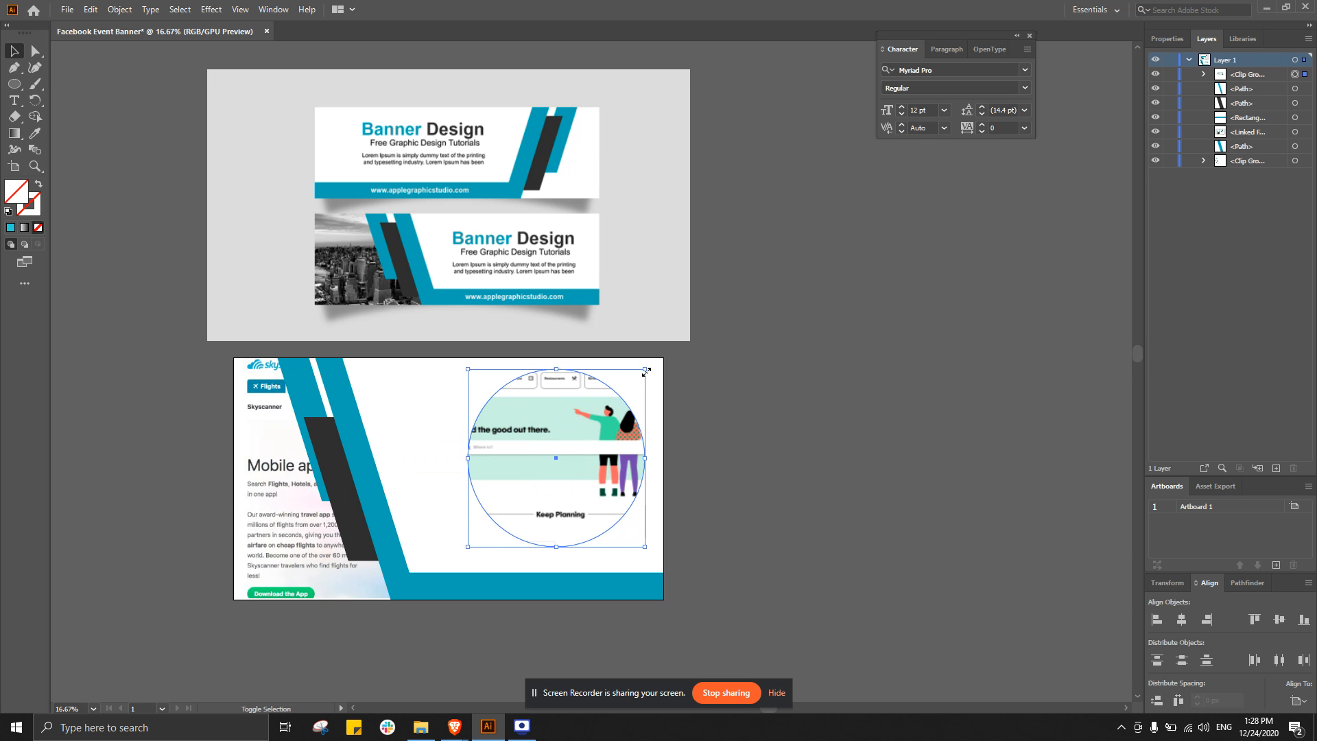
- Try shrinking the clipped Tripadvisor circle without keeping its proportions, and undo each distorted resize
drag(649, 370, 618, 471)
key(ctrl+z)
key(ctrl+z)
drag(646, 369, 623, 414)
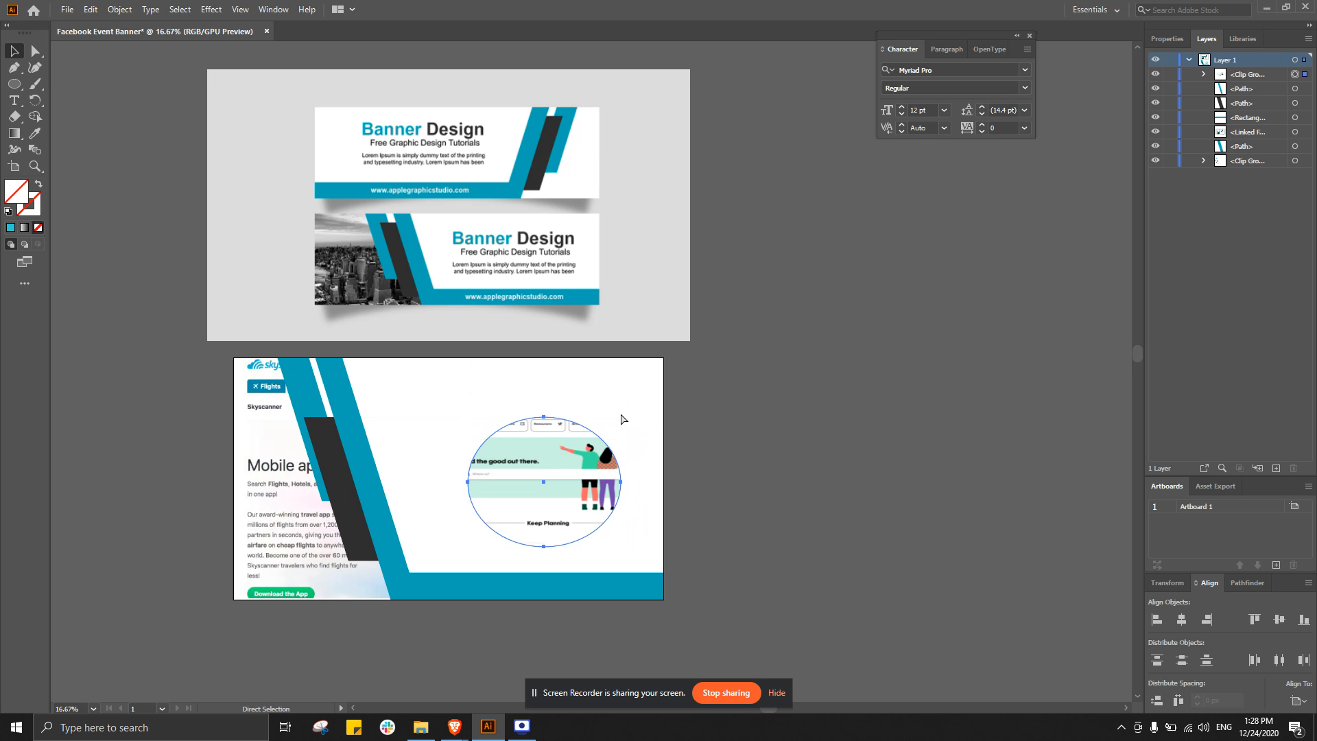
key(ctrl+z)
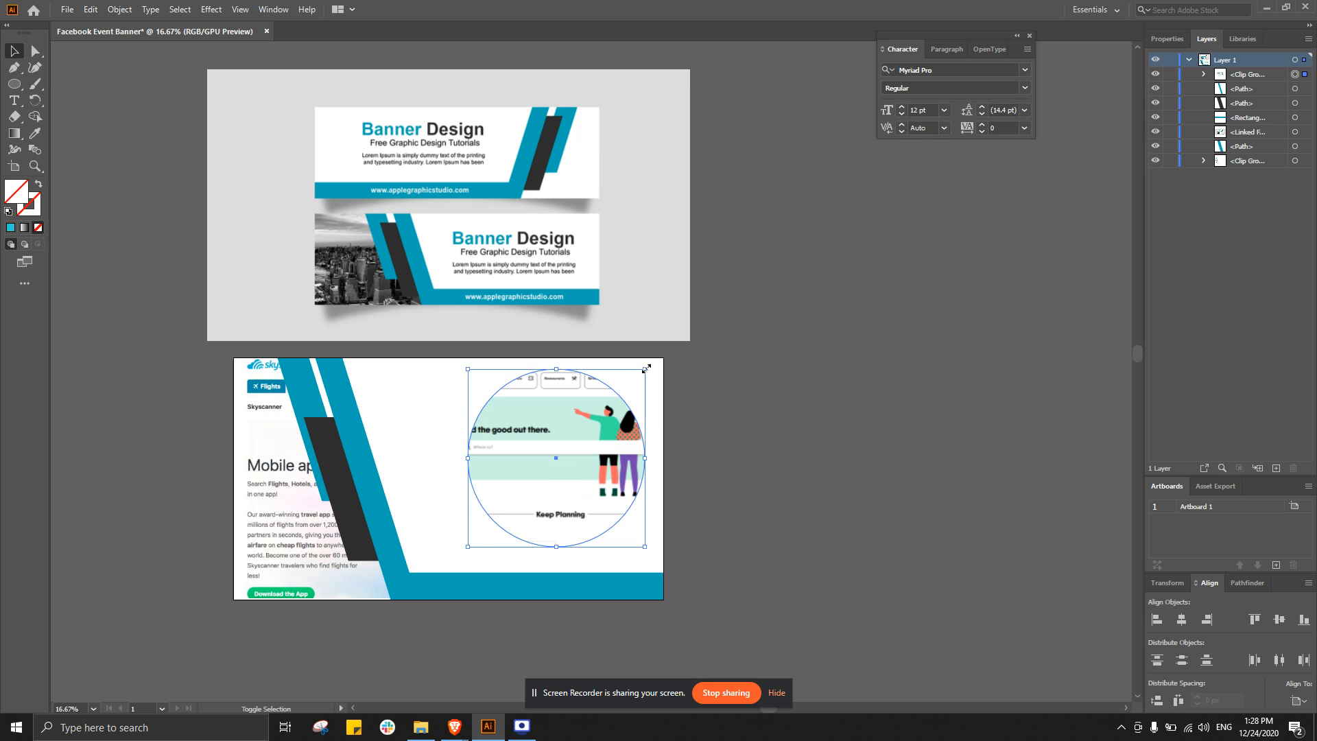
drag(646, 369, 600, 494)
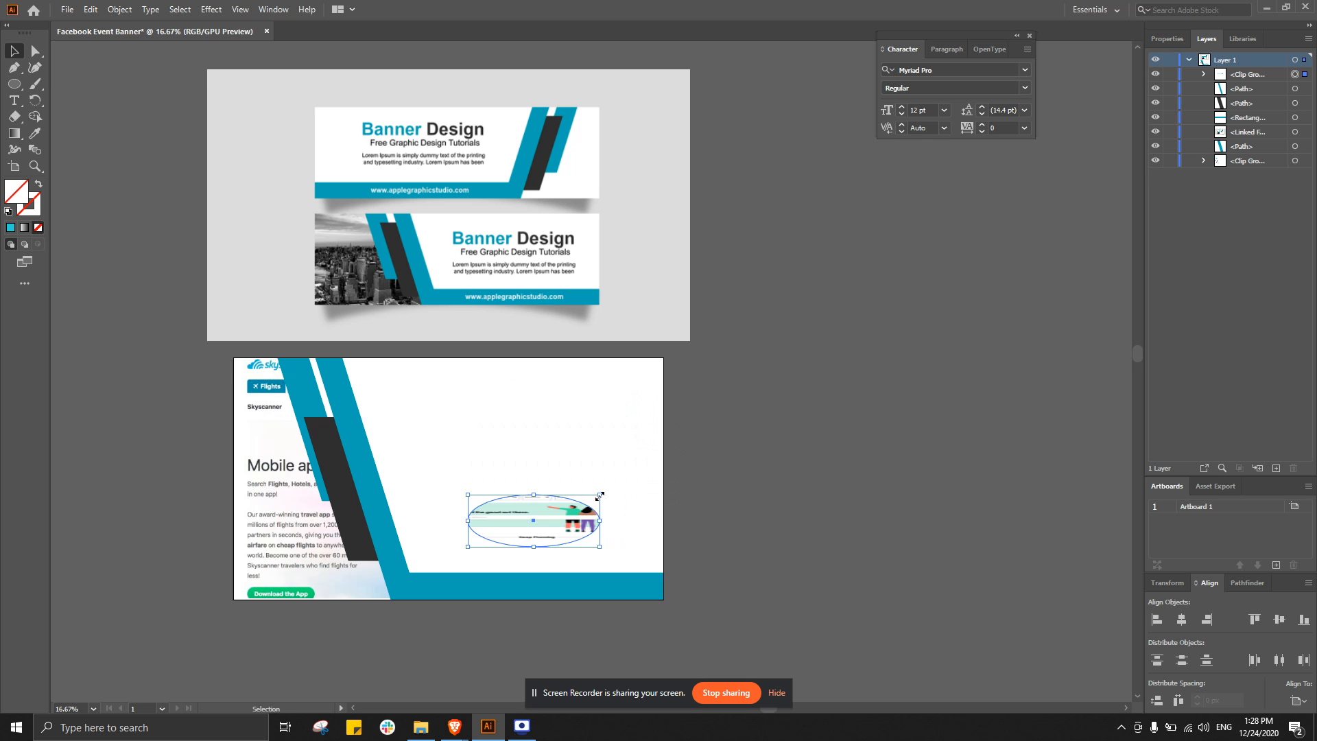
key(ctrl+z)
- Shrink the clipped Tripadvisor circle proportionally, place it in the banner's upper-right area and deselect it
drag(644, 369, 610, 447)
drag(524, 483, 596, 430)
click(752, 479)
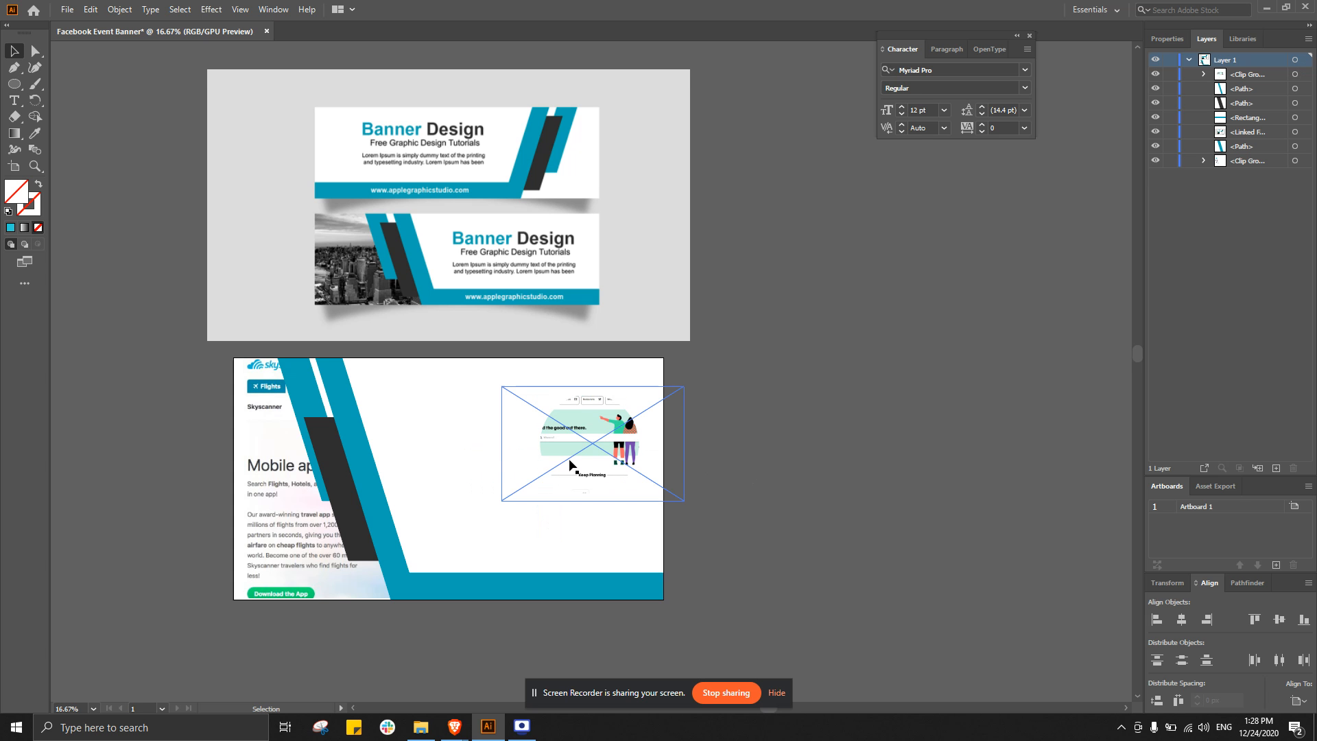
- Delete the clipped Tripadvisor circle from the banner
click(593, 431)
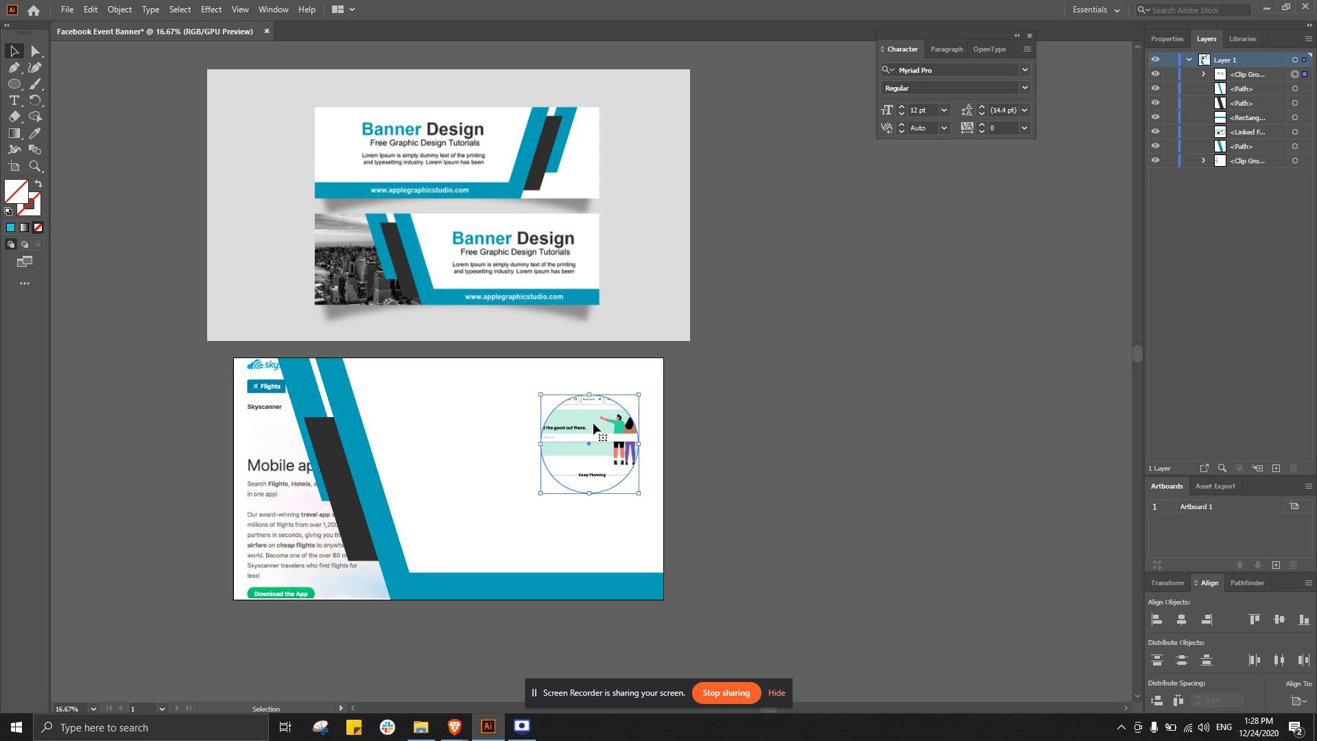
key(Delete)
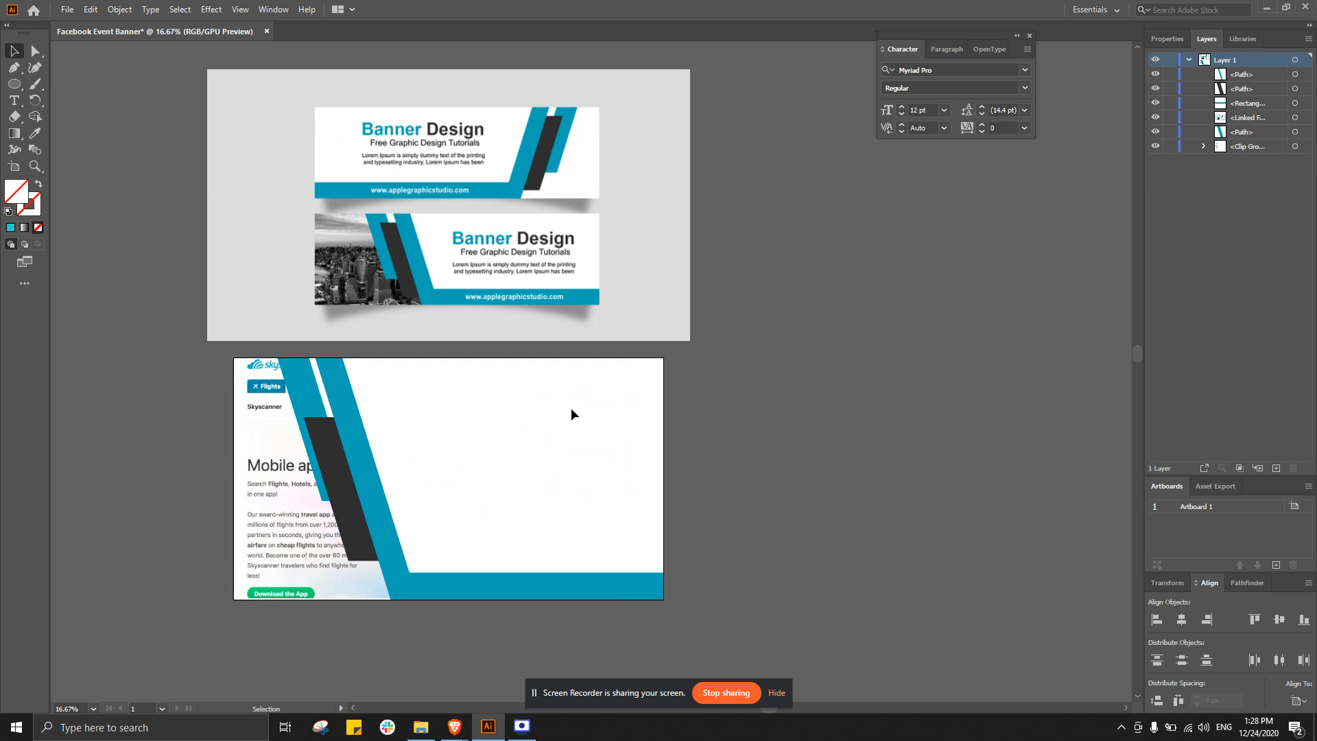
- Nudge the dark slanted stripe slightly to the right and deselect it
click(321, 439)
key(ctrl+[)
key(ctrl+[)
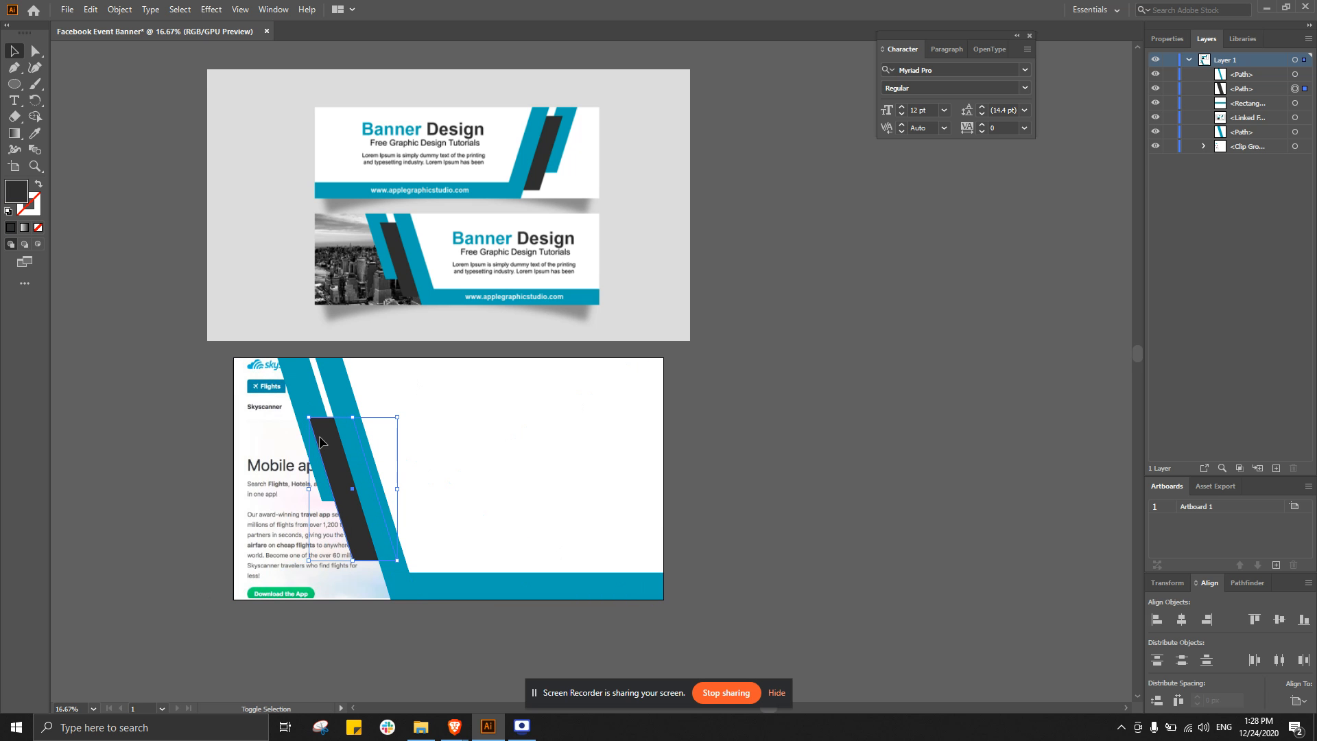
click(822, 455)
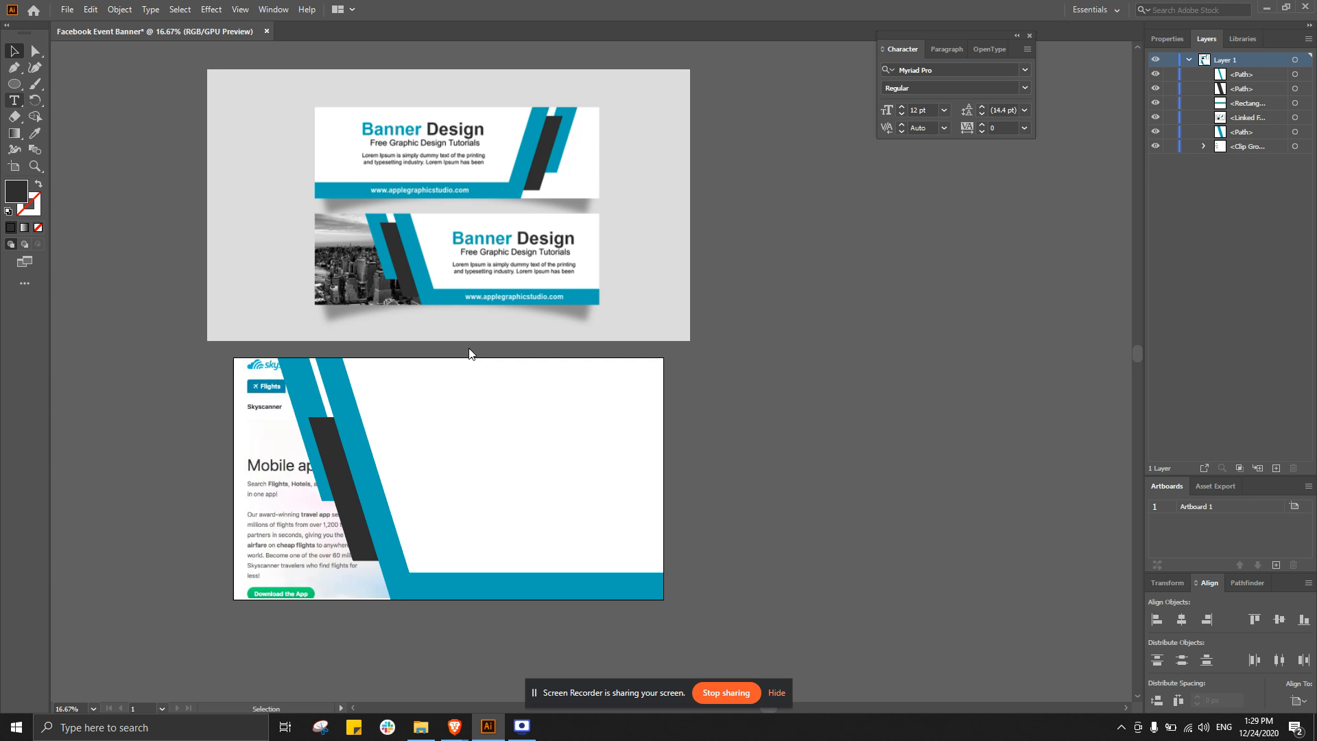
- Place a new point text object in the white area of the banner
key(t)
click(457, 426)
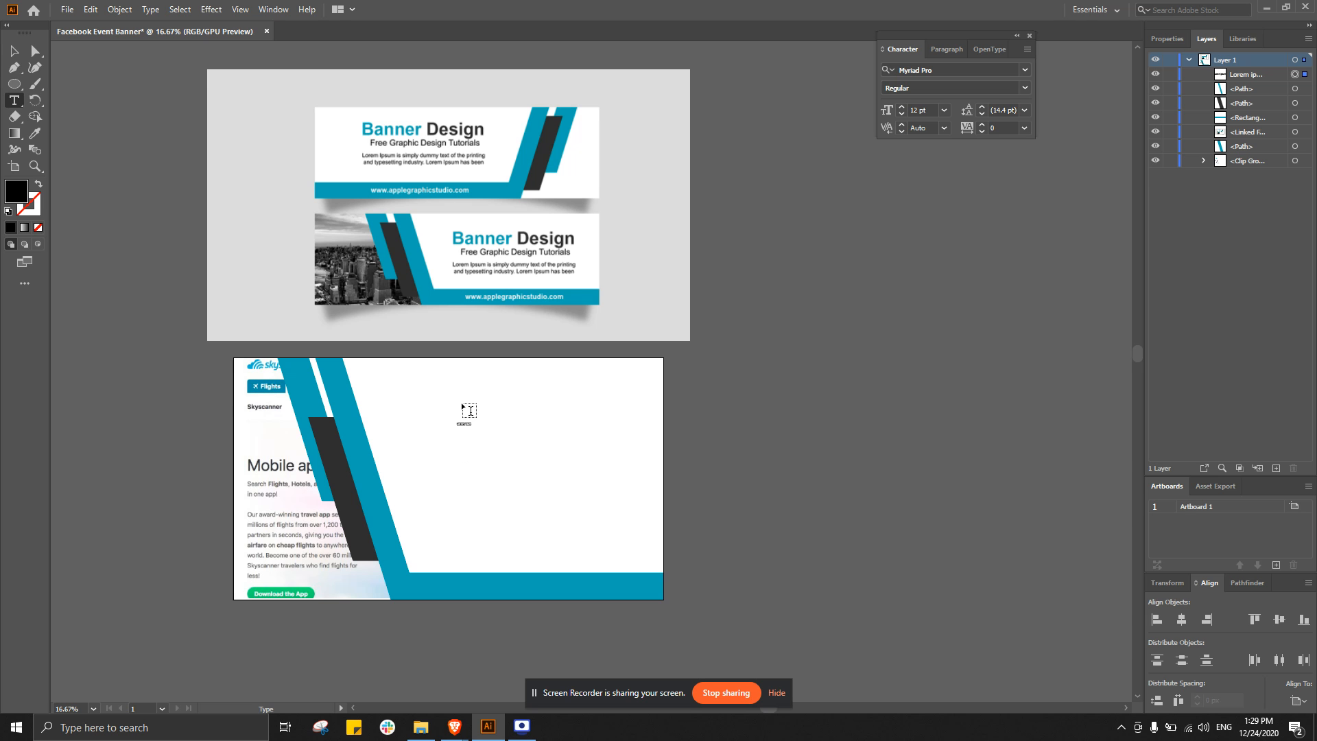
key(ctrl+plus)
key(ctrl+plus)
key(ctrl+plus)
key(ctrl+plus)
key(ctrl+plus)
key(ctrl+plus)
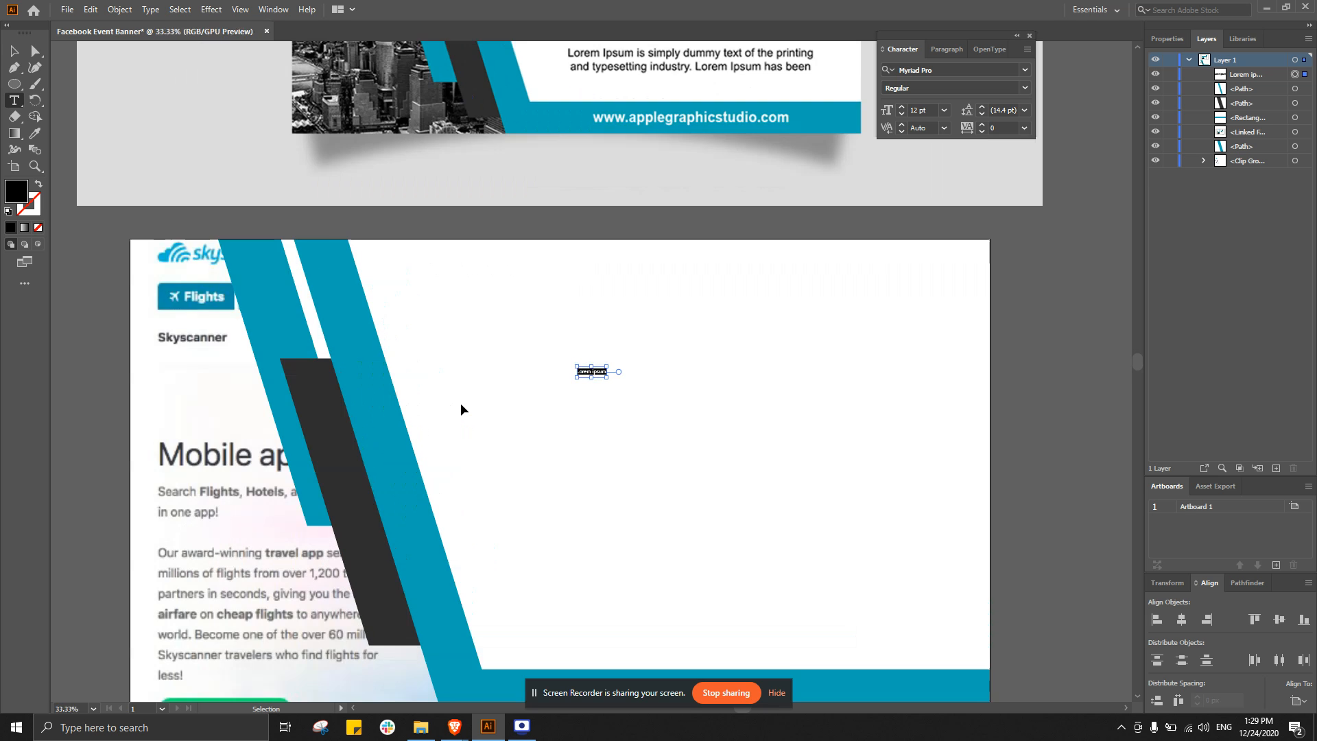
key(ctrl+minus)
key(ctrl+minus)
key(ctrl+minus)
key(ctrl+minus)
key(ctrl+minus)
key(ctrl+plus)
key(ctrl+plus)
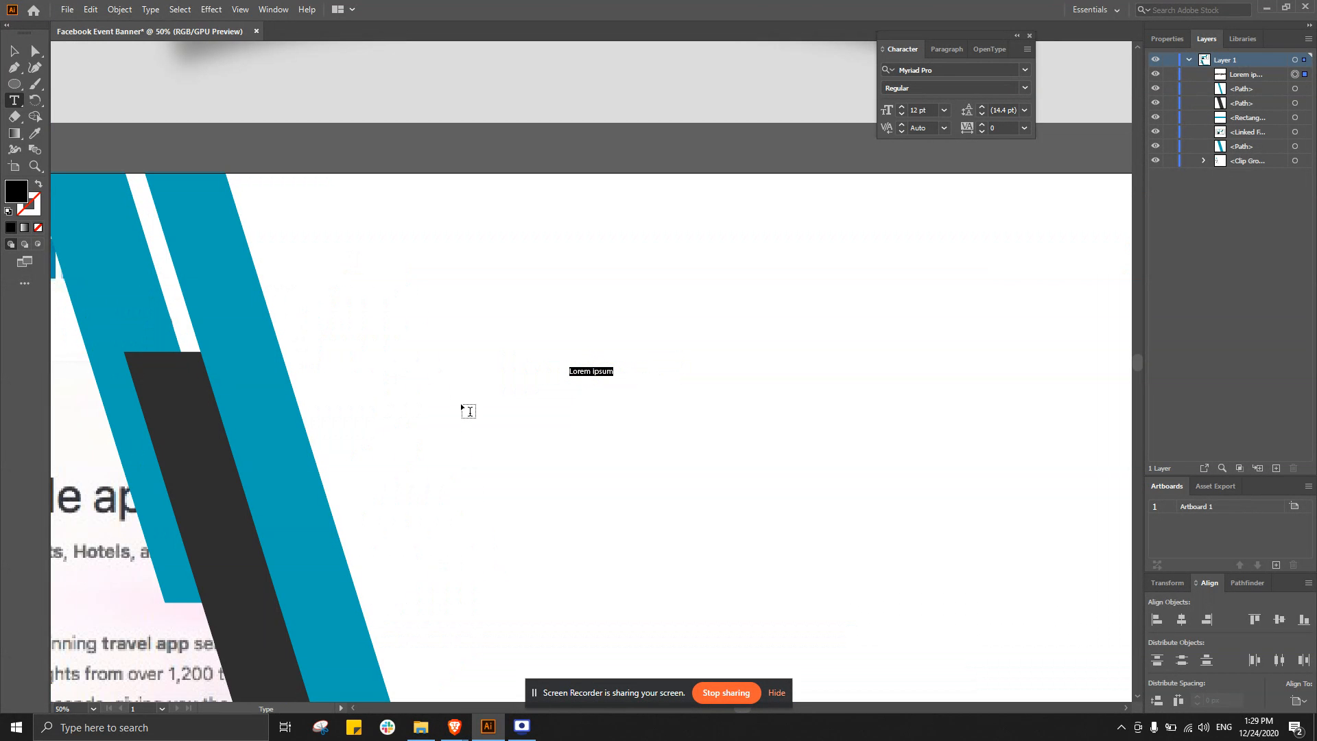
scroll(512, 427, down, 4)
scroll(512, 427, up, 3)
scroll(512, 428, down, 3)
scroll(512, 427, up, 4)
scroll(512, 428, down, 5)
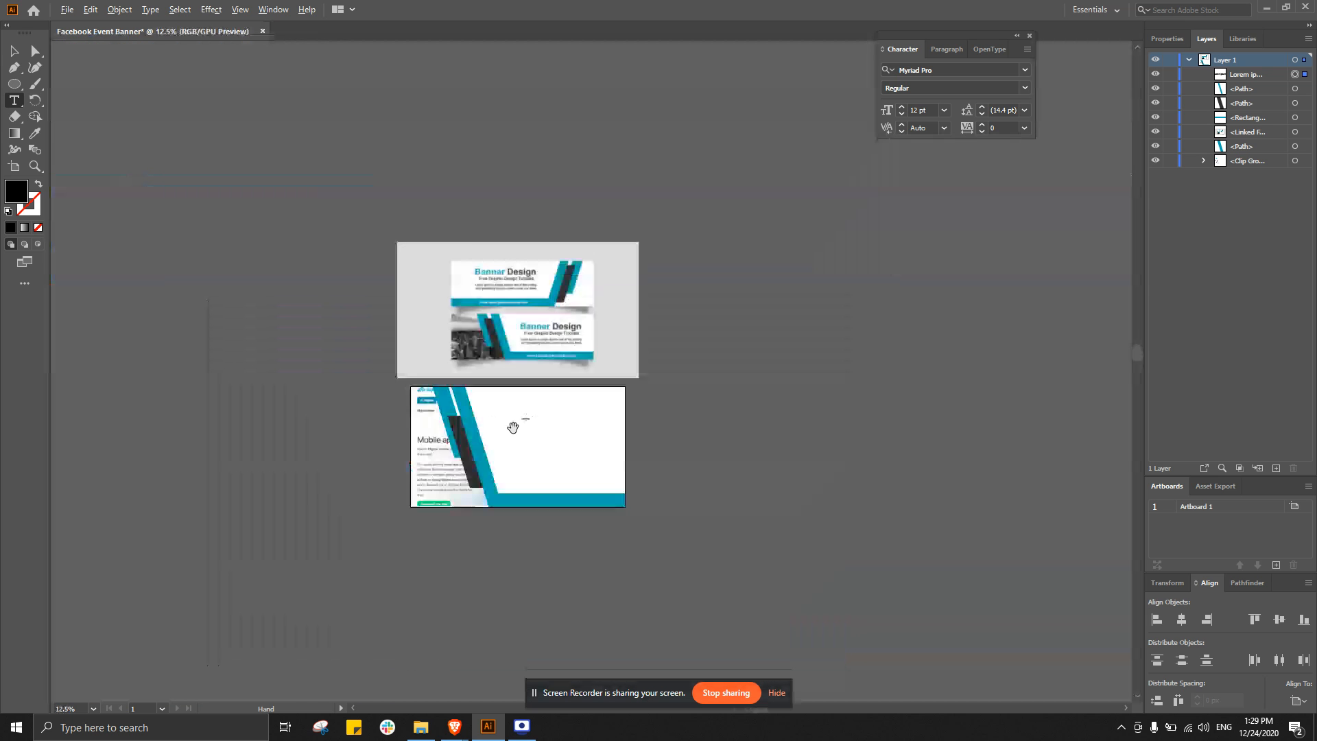
scroll(514, 427, up, 5)
scroll(514, 427, down, 4)
scroll(514, 427, up, 4)
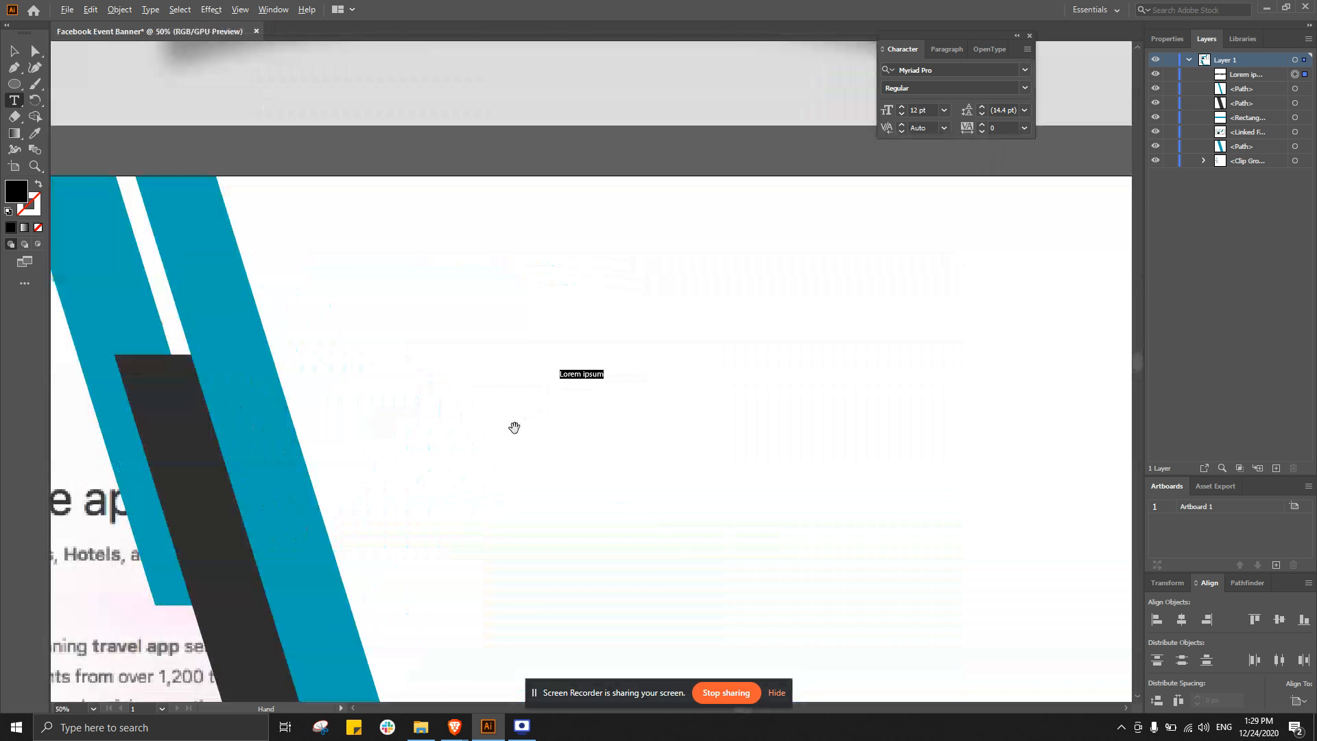
scroll(514, 428, down, 4)
scroll(514, 427, up, 2)
scroll(514, 427, up, 2)
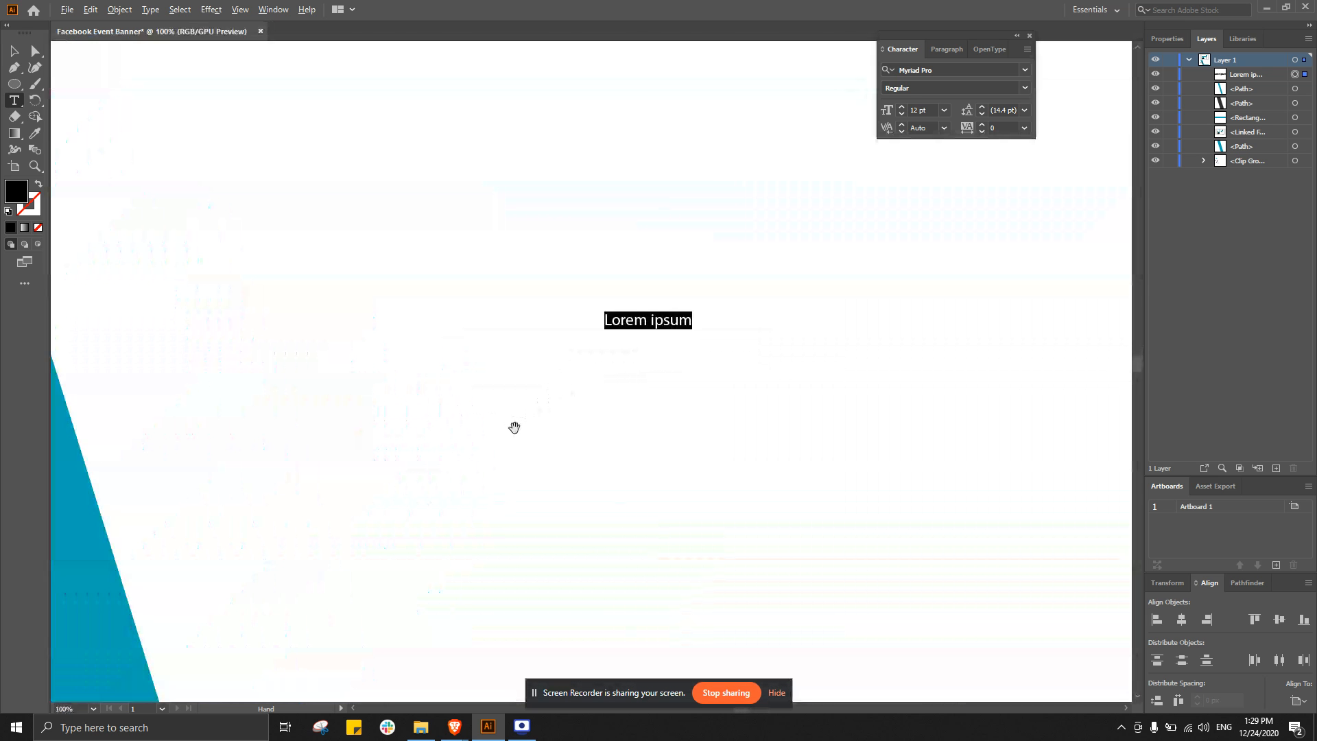
scroll(514, 427, down, 2)
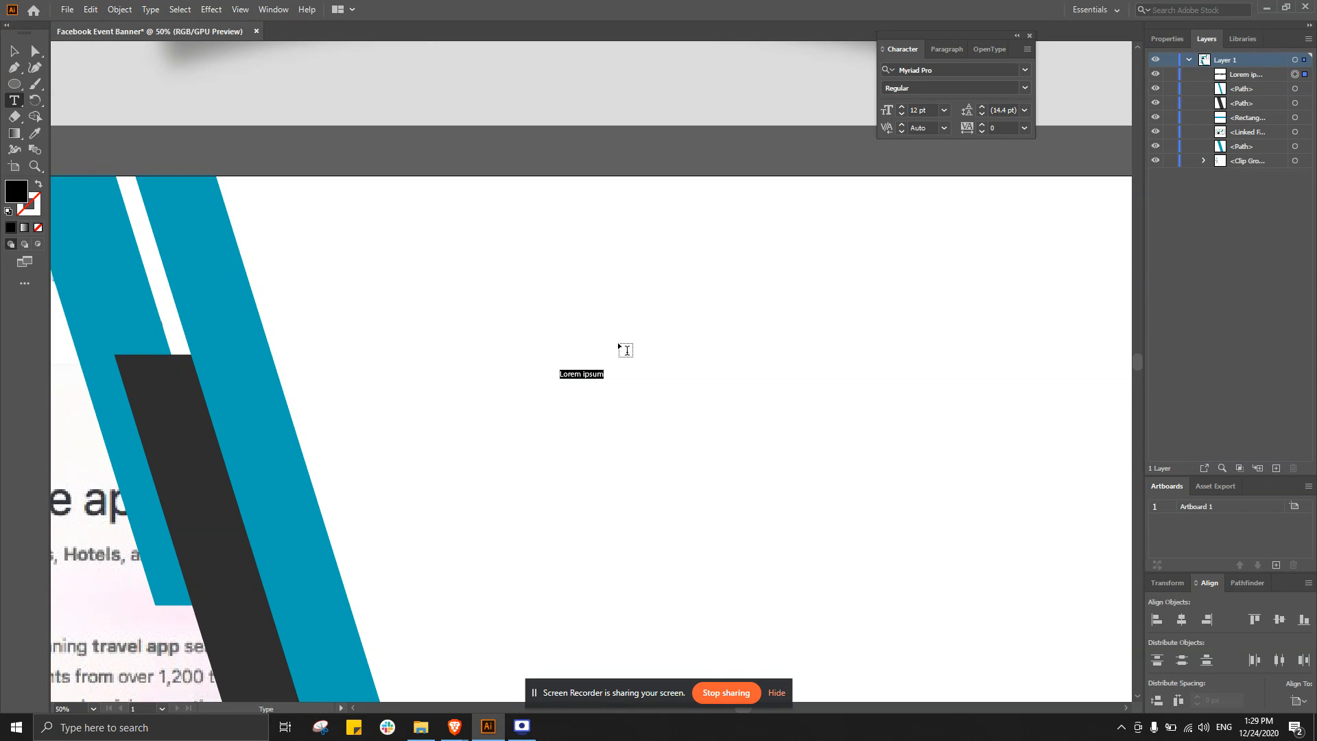
- Replace the placeholder text with "Banner Design" and finish editing the text
text(Banner Design)
click(14, 52)
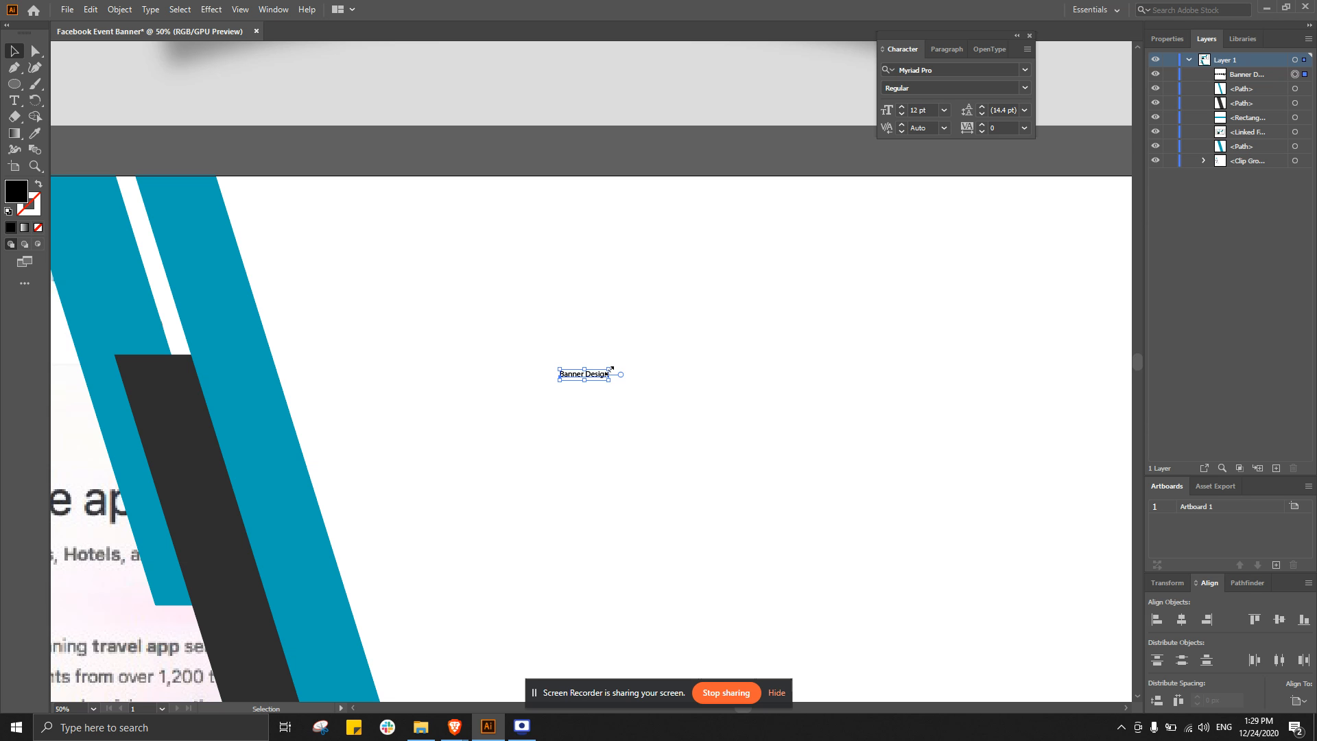
- Try enlarging the "Banner Design" text without keeping its proportions, and undo each stretched resize
drag(610, 369, 1065, 236)
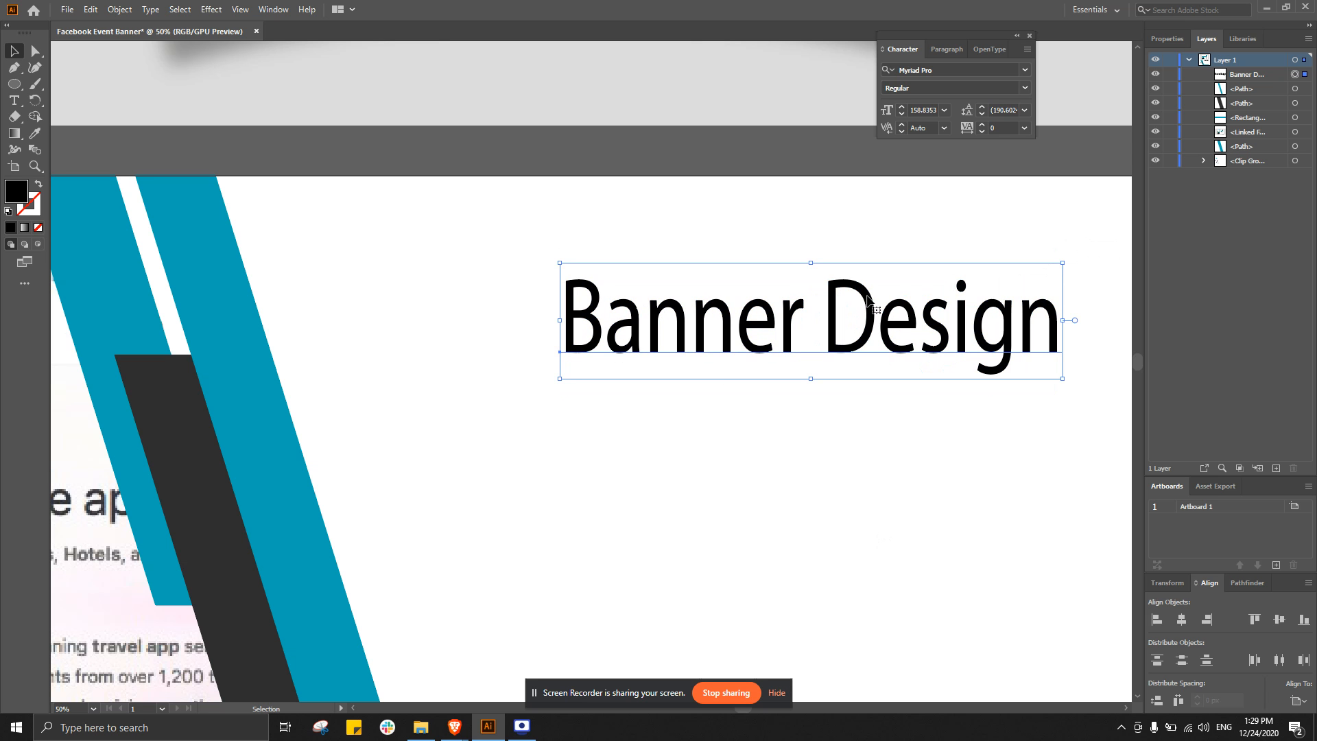
key(ctrl+z)
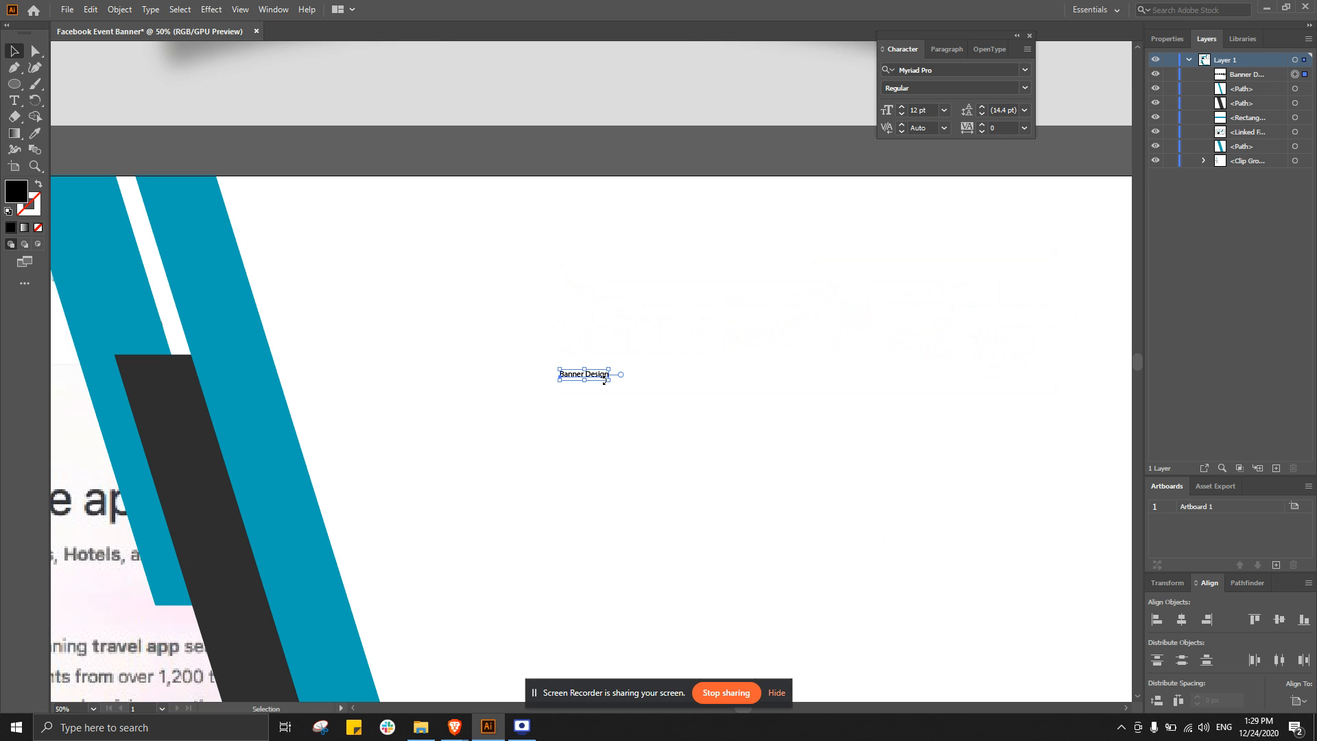
drag(609, 368, 1065, 209)
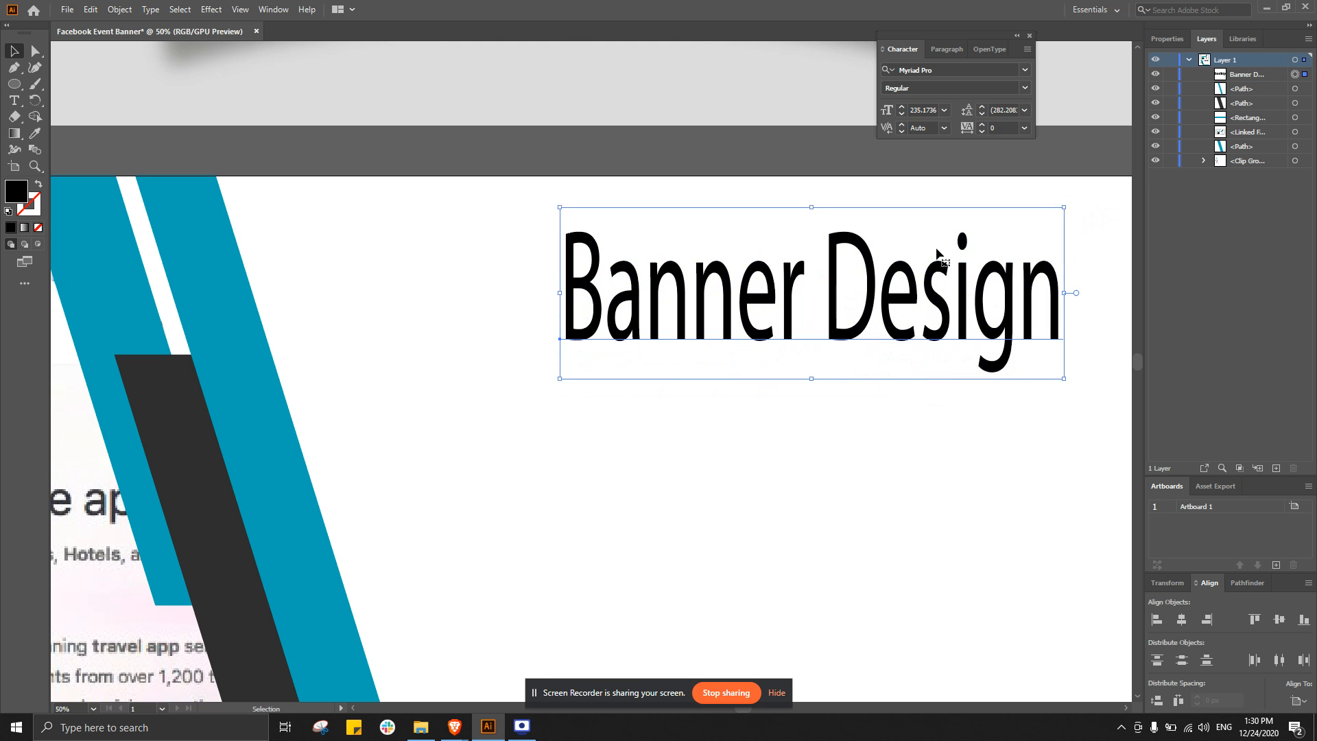
key(ctrl+z)
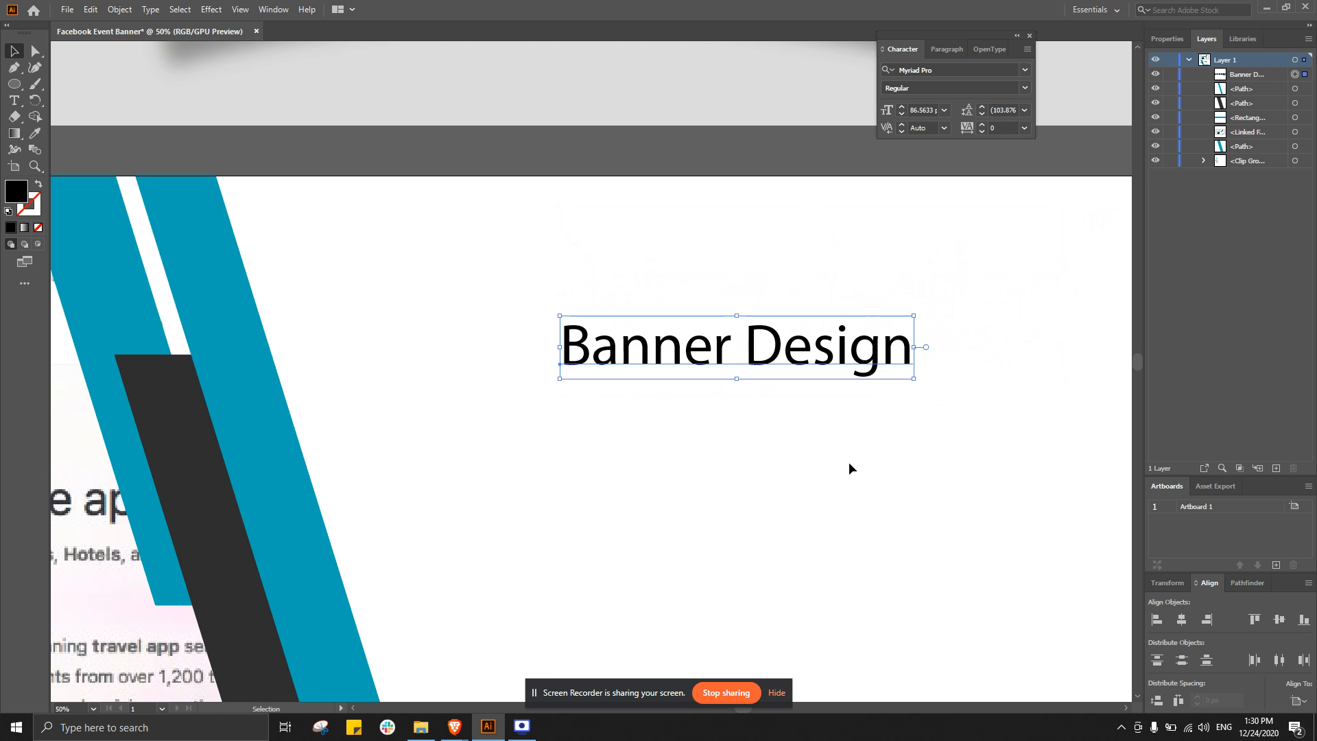
- Scale the "Banner Design" text proportionally to about 150 pt and position it in the upper part of the banner's white area
scroll(847, 463, down, 2)
drag(861, 480, 728, 440)
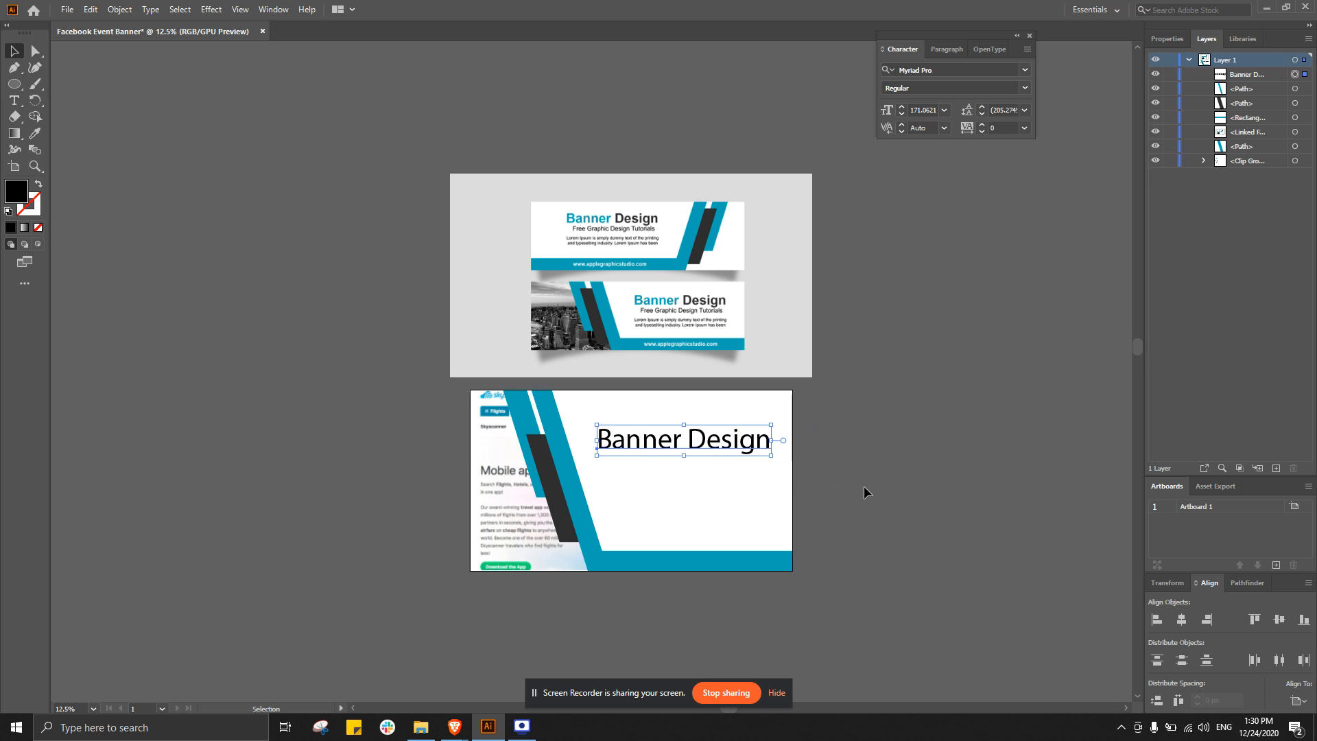
click(857, 484)
click(758, 446)
drag(771, 455, 679, 444)
click(856, 471)
click(879, 475)
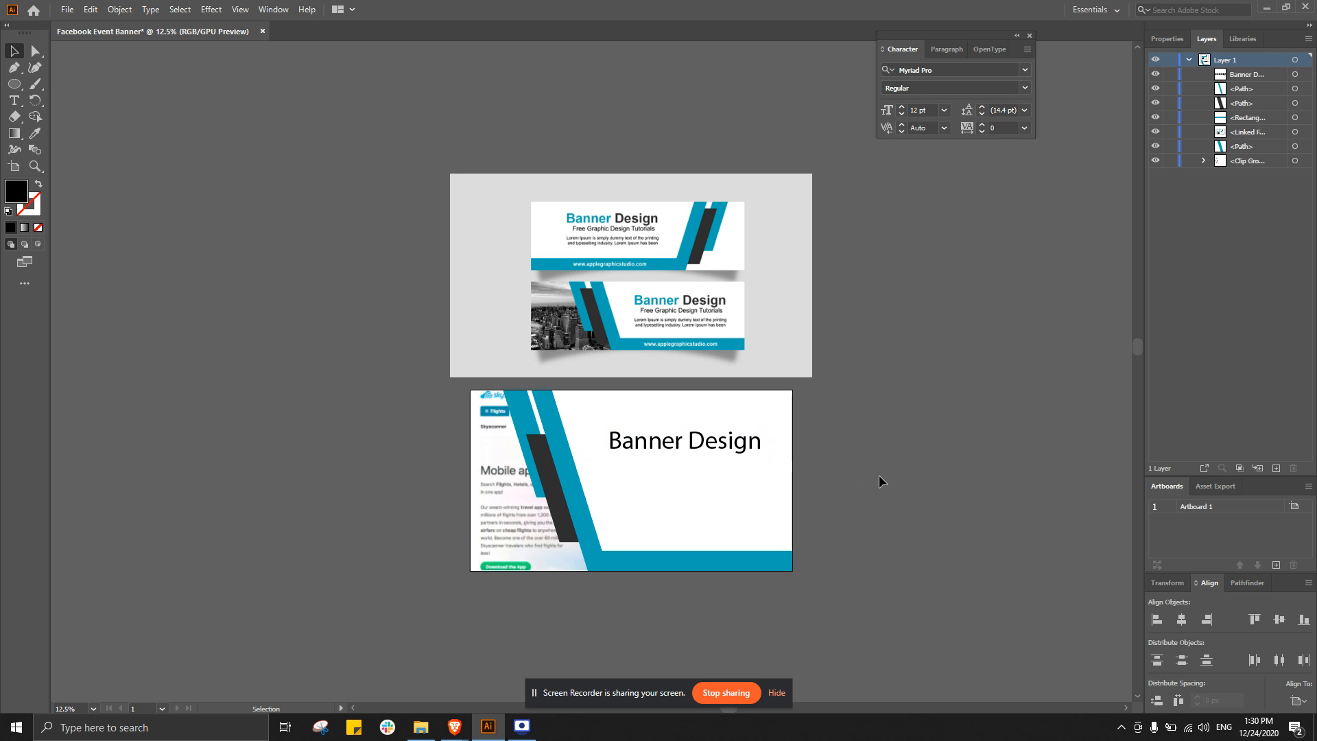
- Close the Character panel and bring it back with the "Banner Design" text selected
click(750, 435)
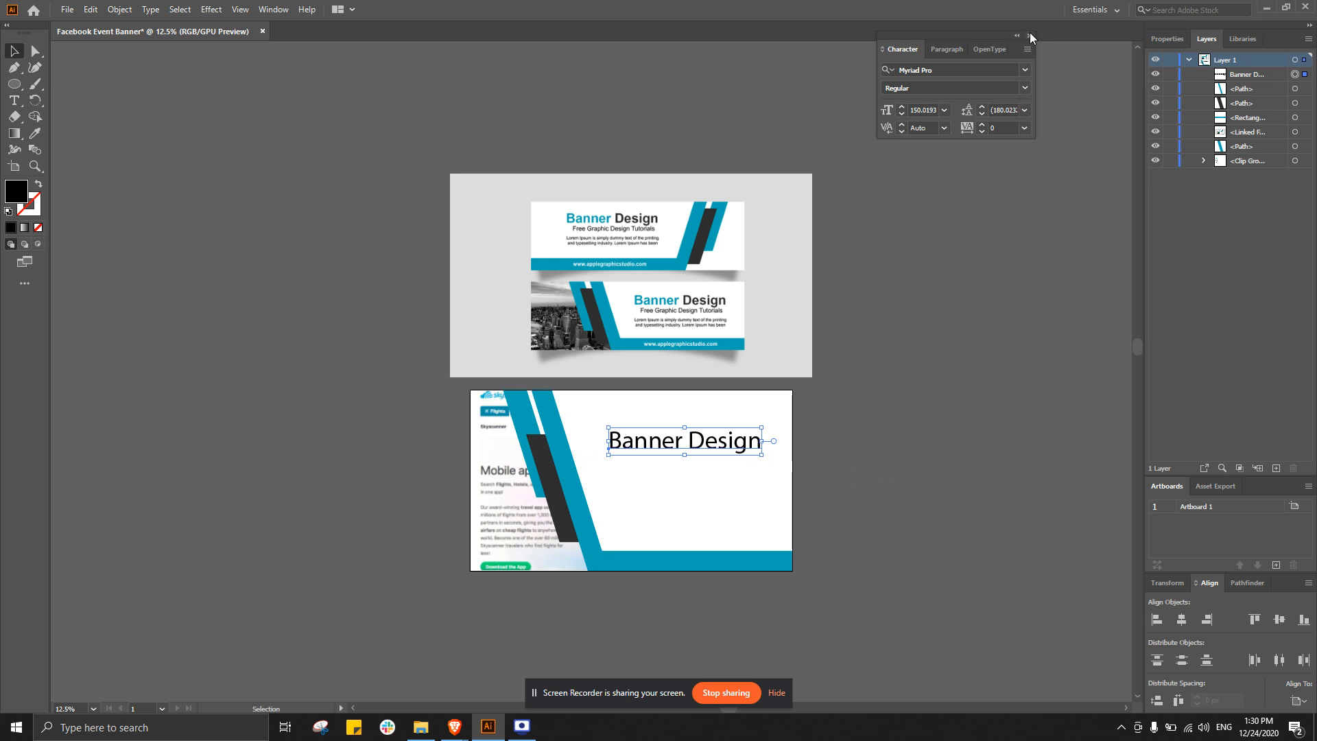
click(1032, 37)
click(953, 460)
click(693, 436)
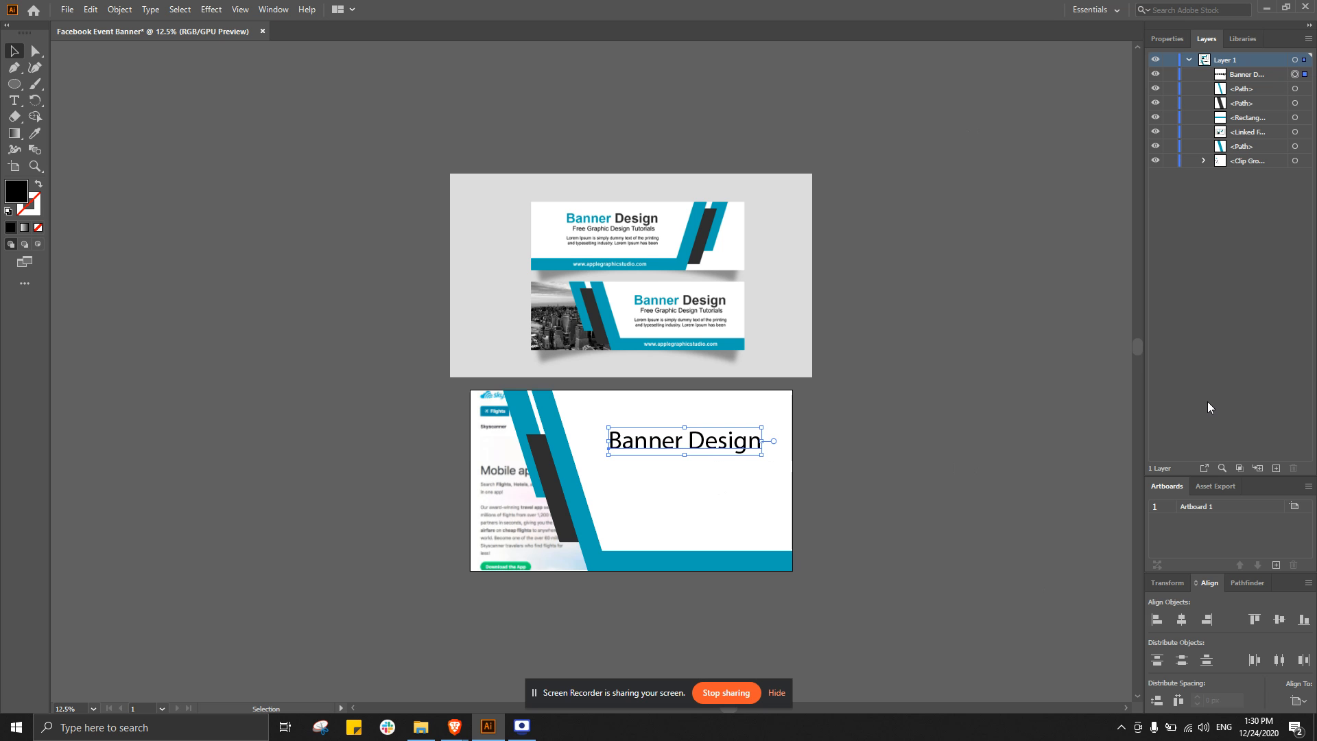
click(281, 11)
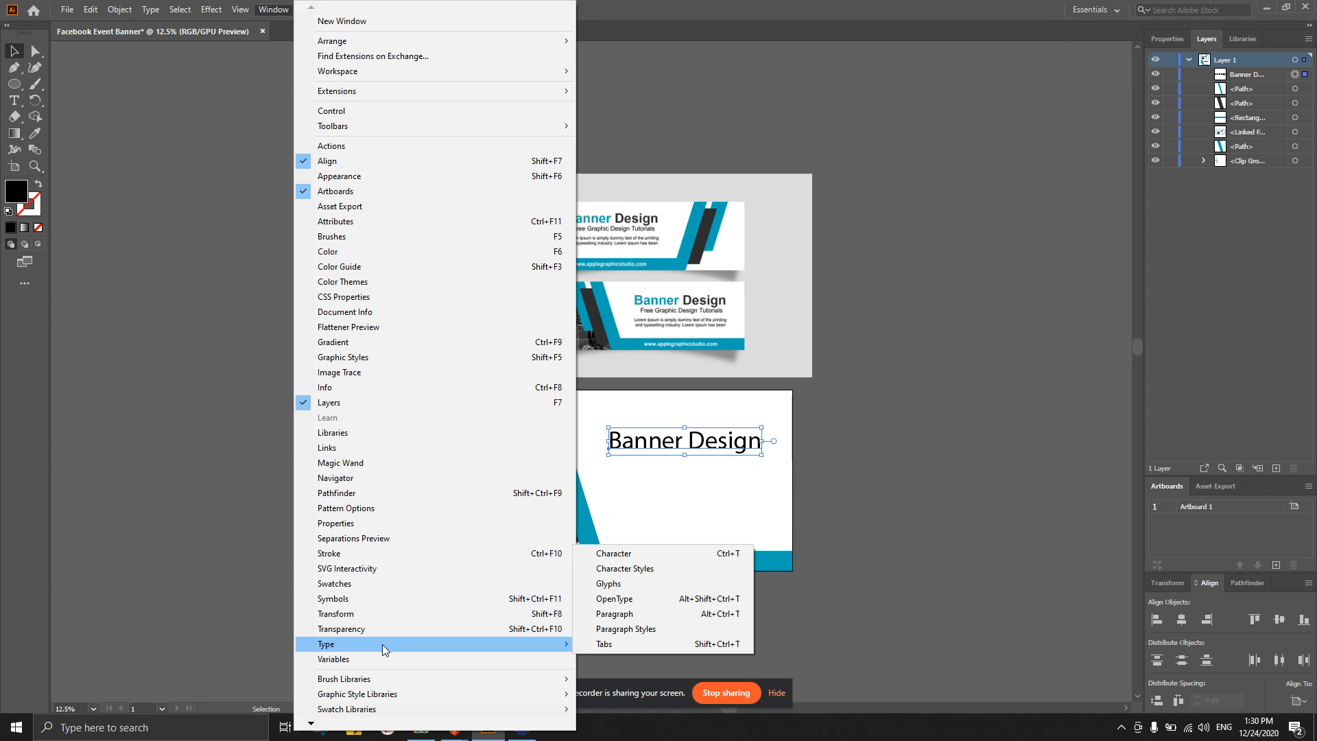
mouse_move(383, 645)
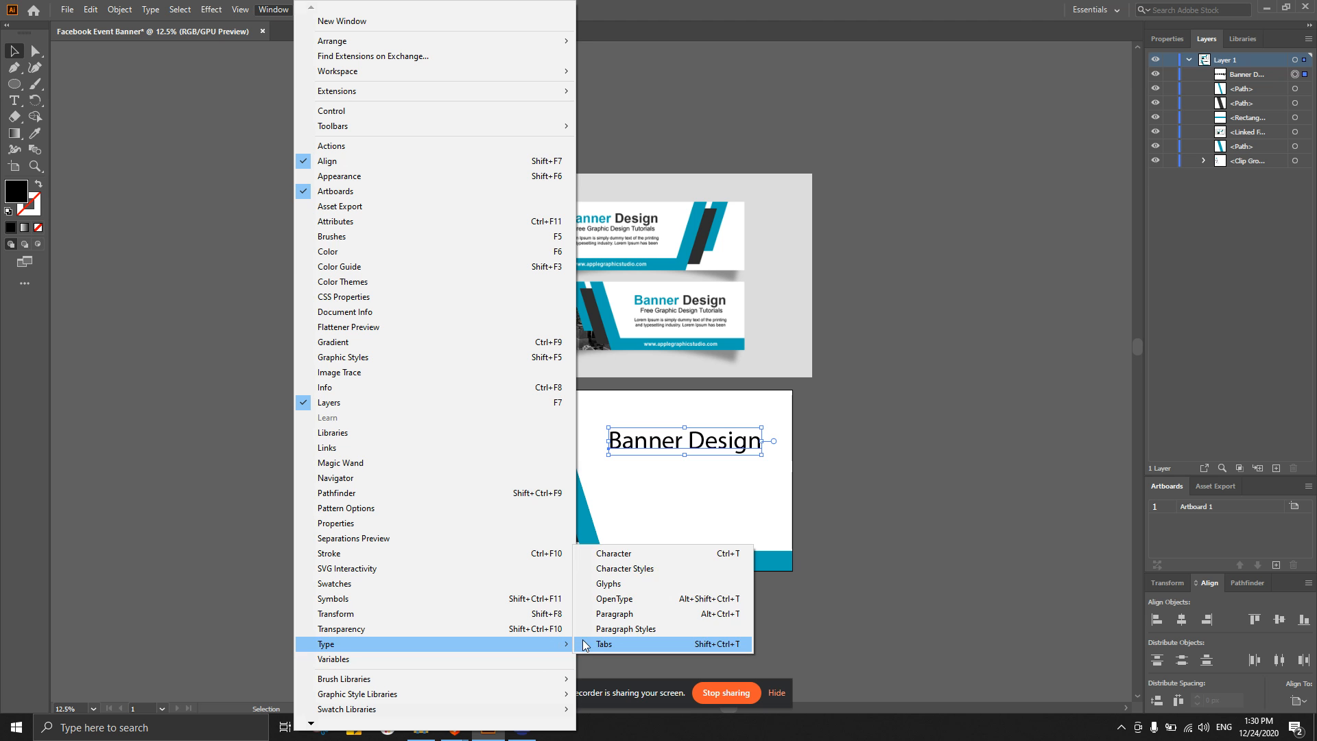
click(618, 556)
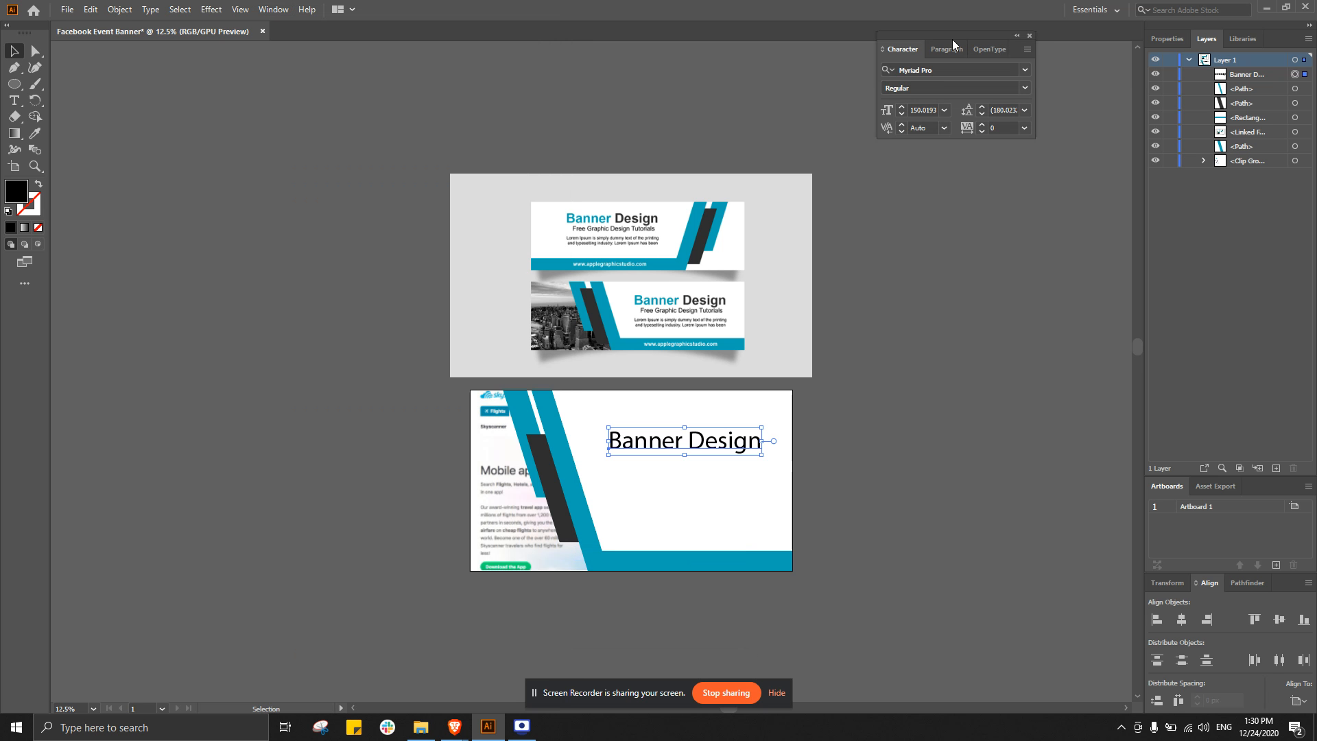
- Move the Character panel closer to the banner and set the "Banner Design" heading's font to Graphik
drag(943, 35, 972, 243)
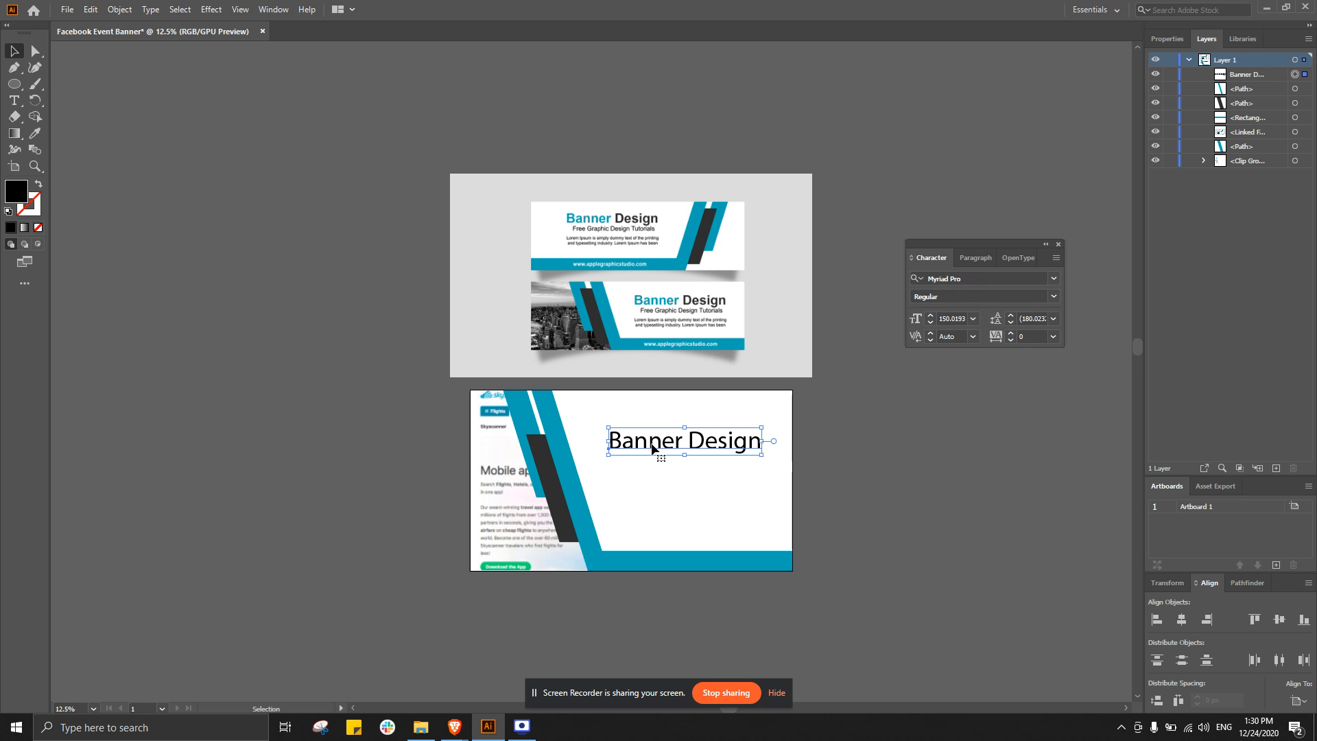
click(1055, 277)
scroll(1009, 429, up, 5)
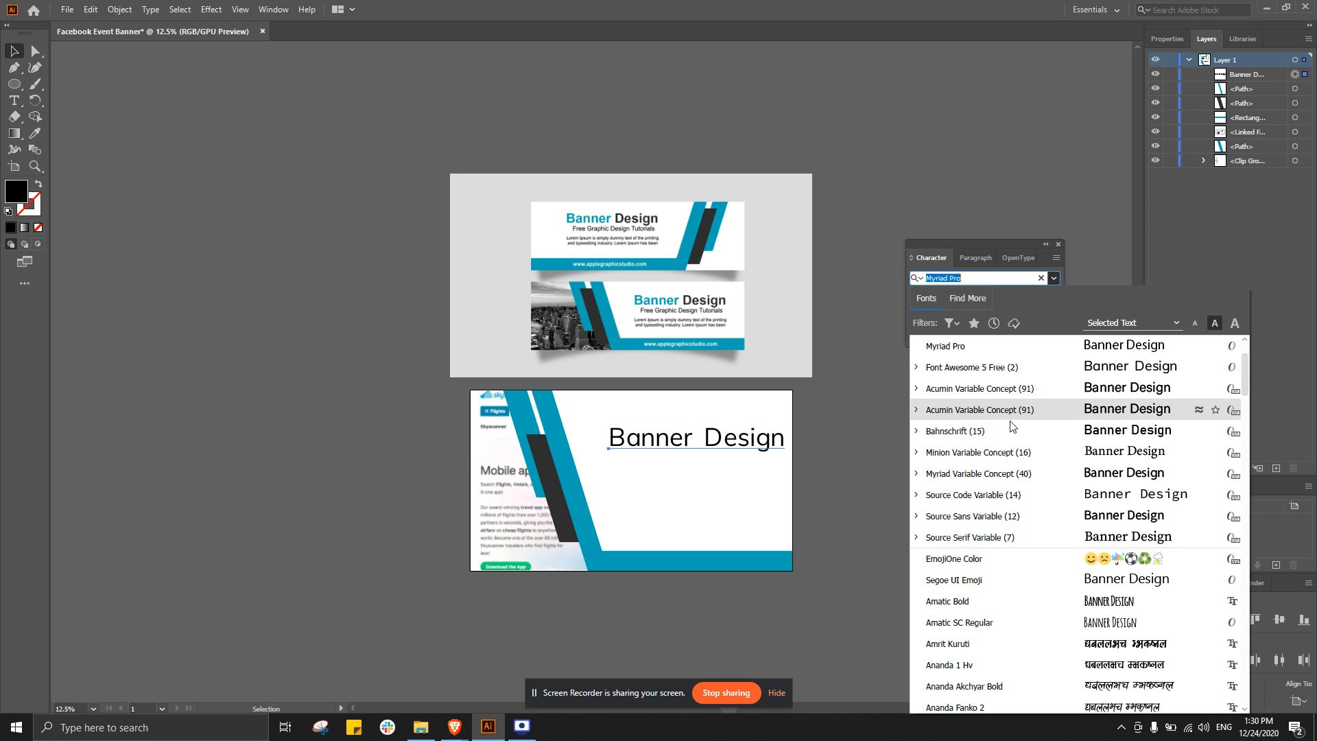
scroll(1010, 434, down, 10)
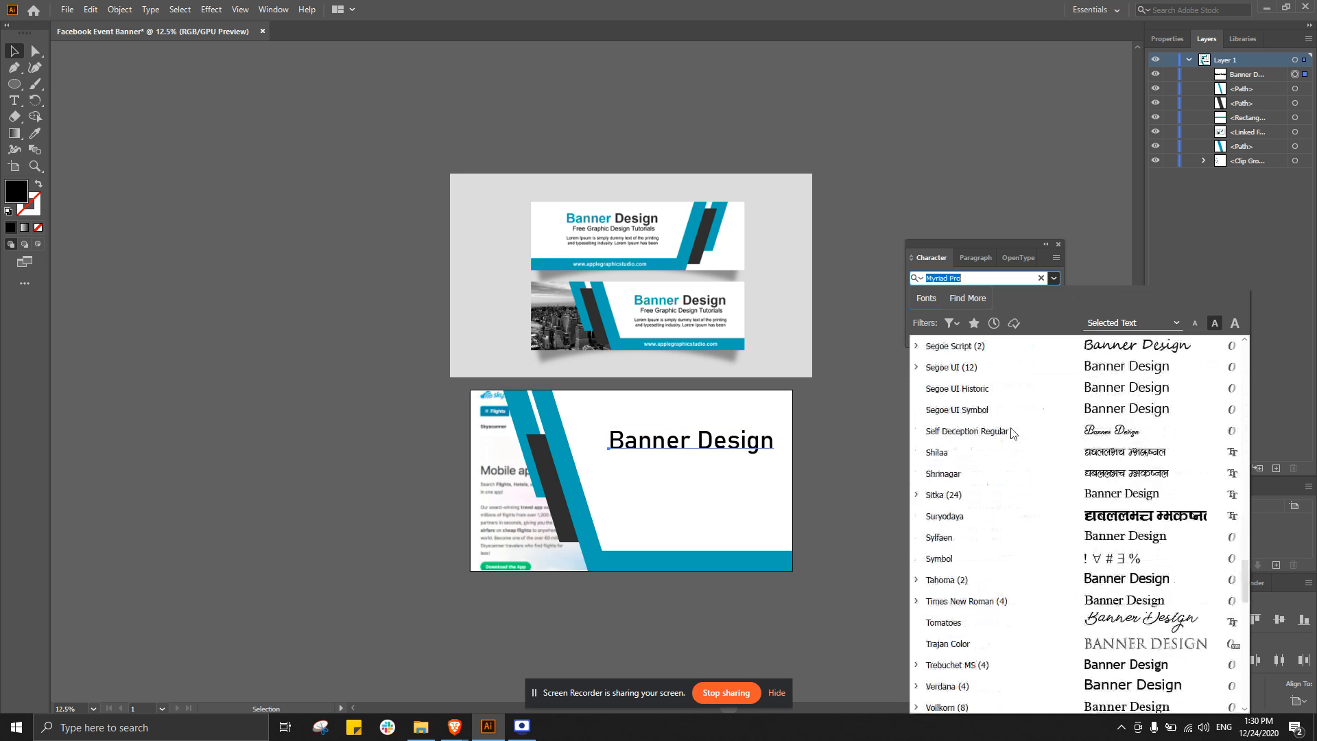
scroll(1010, 433, down, 4)
scroll(1010, 434, up, 8)
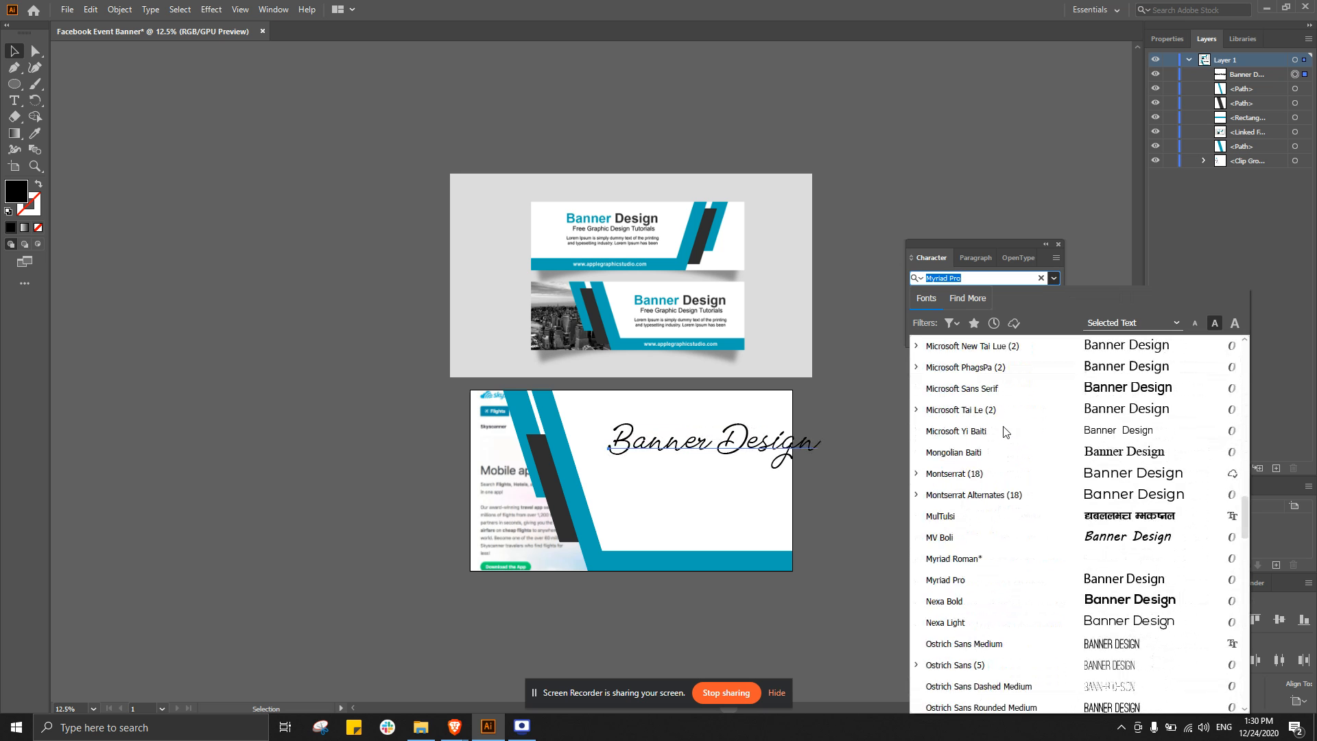
scroll(1002, 432, up, 6)
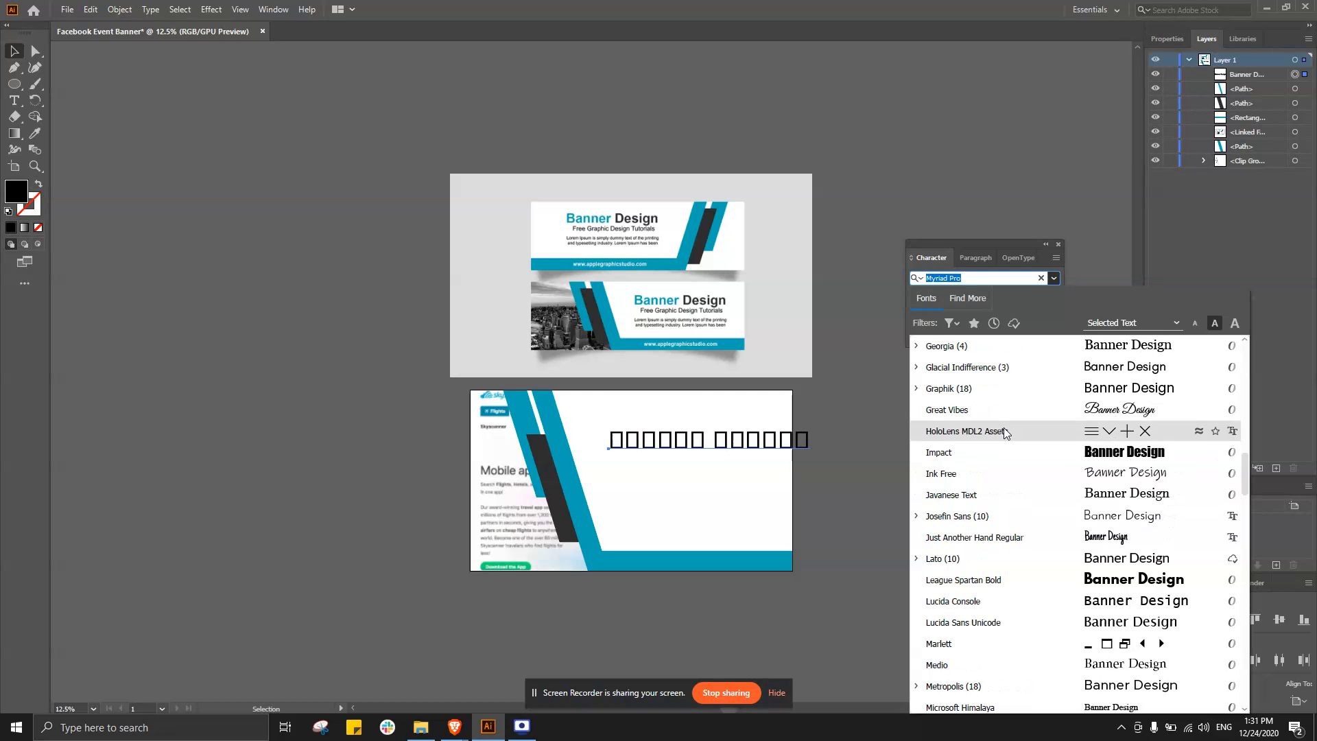
click(1009, 389)
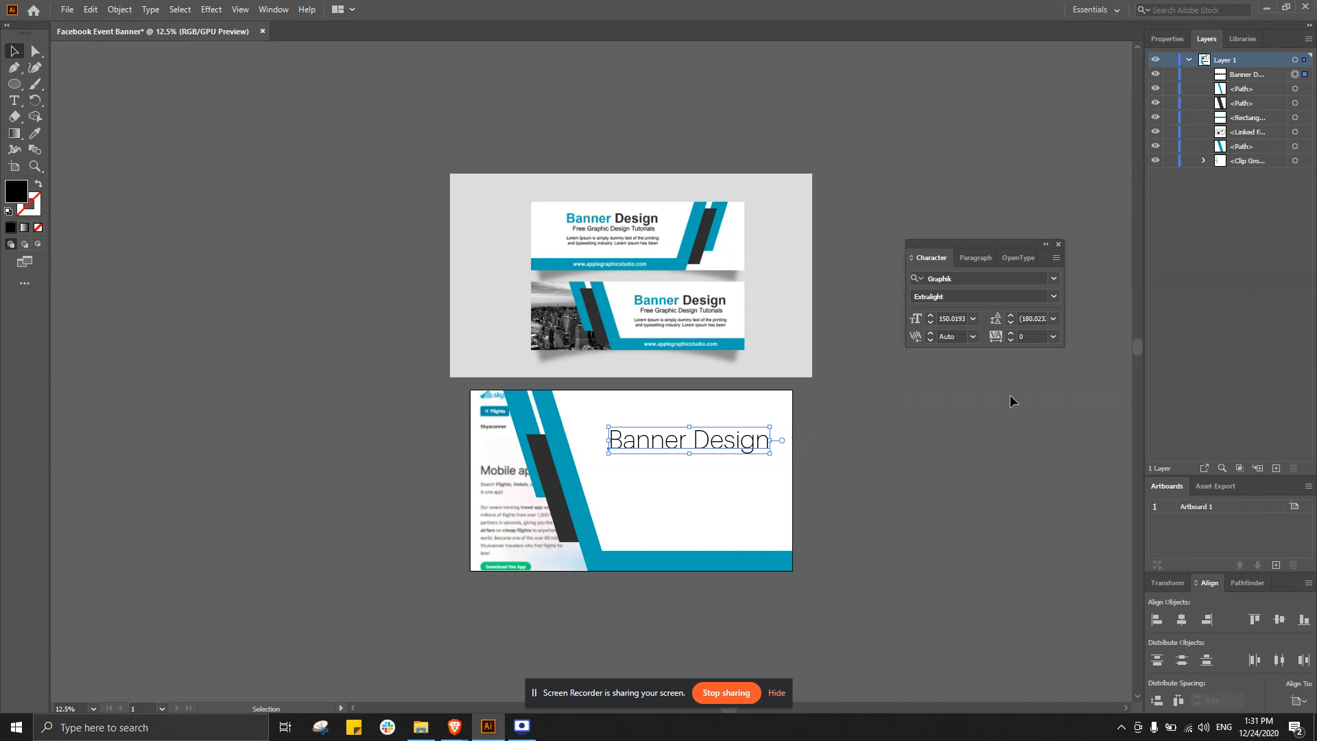
- Set the "Banner Design" heading's font weight to Bold and shift it slightly left within the white area
click(1053, 296)
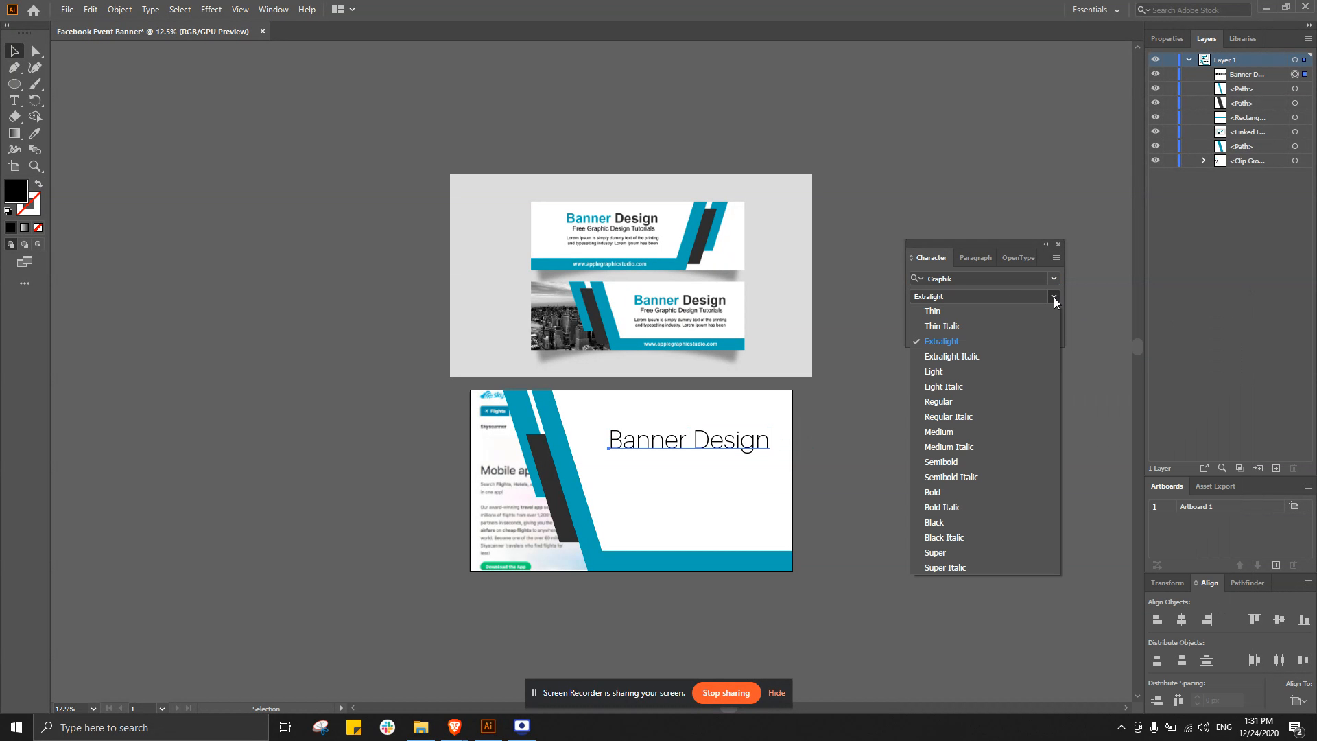
click(949, 494)
drag(751, 442, 737, 443)
click(866, 484)
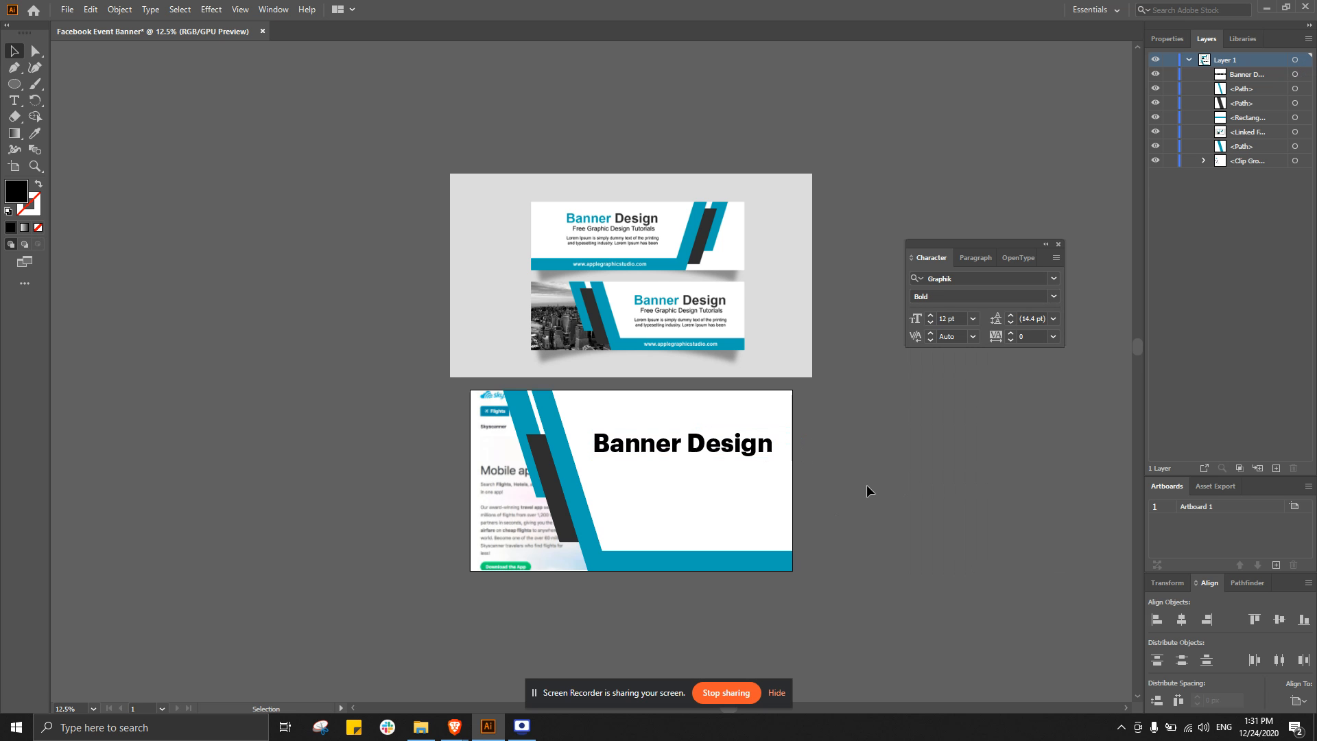
click(714, 442)
click(822, 487)
- Duplicate the "Banner Design" heading and place the copy directly beneath the original
click(729, 458)
key(ctrl+c)
key(ctrl+v)
drag(615, 361, 715, 458)
- Replace the duplicated heading's text with "Free Graphic Design Tutorial" and finish editing the text
triple_click(704, 463)
text(Free )
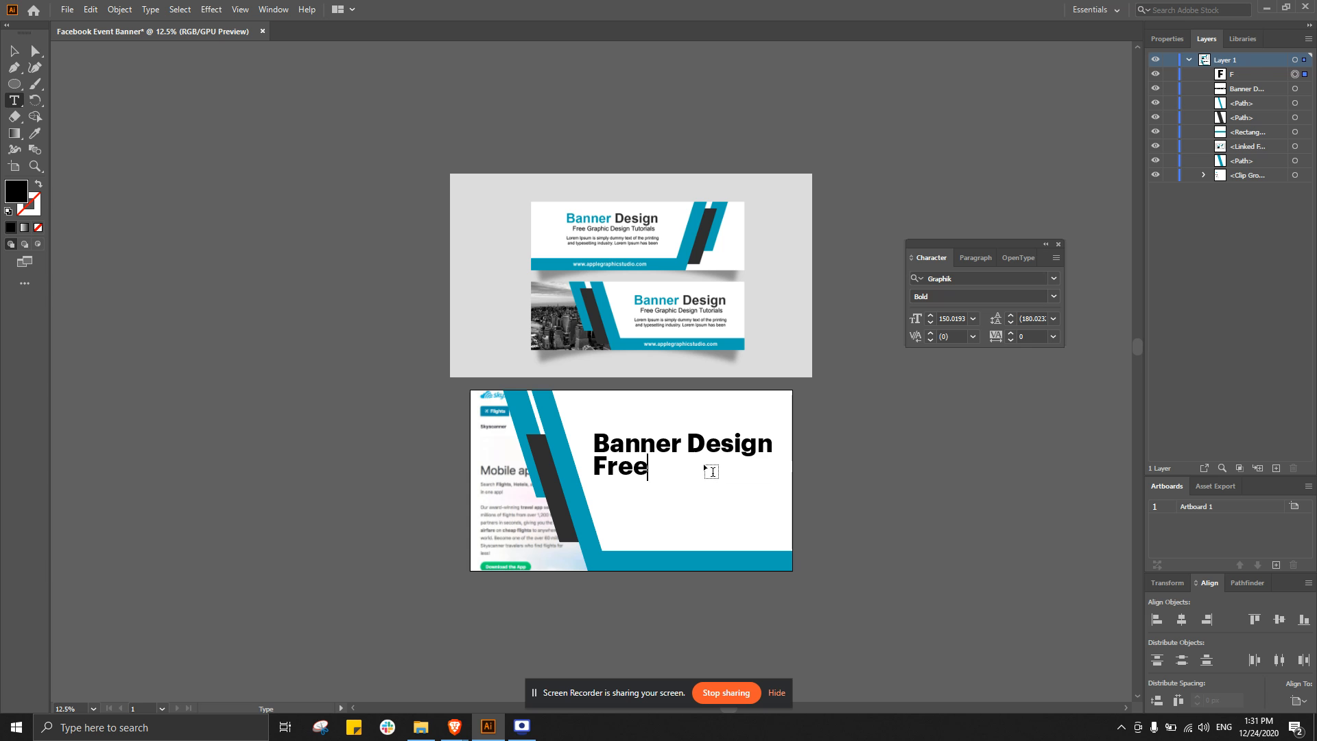
text(Graphic Dw)
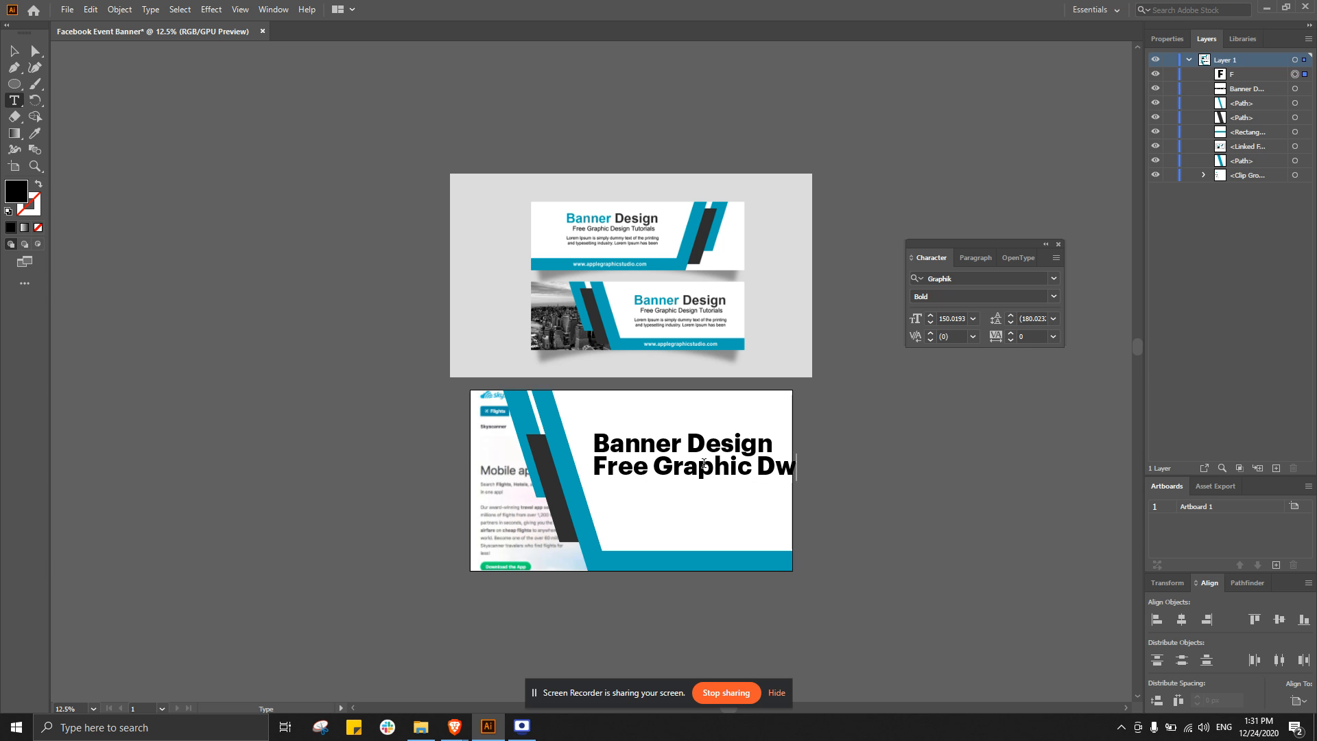
key(BackSpace)
text(esin)
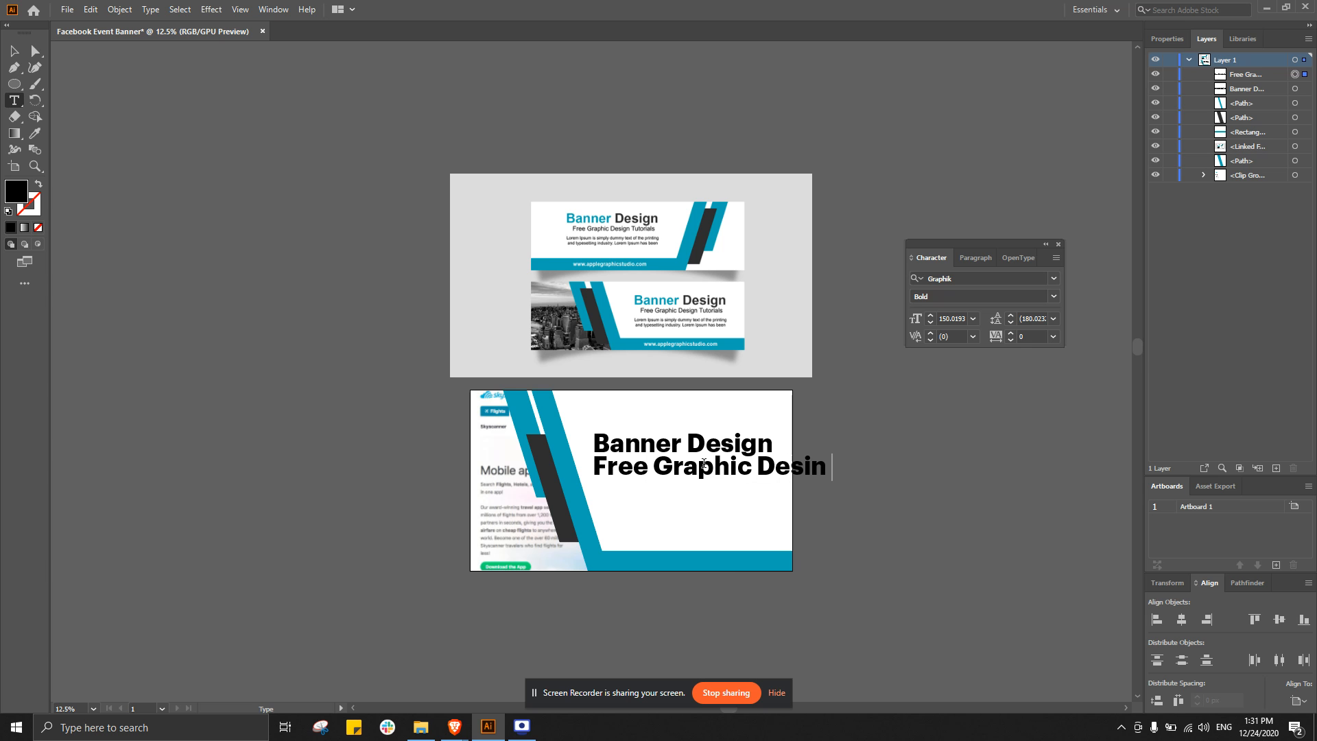
key(BackSpace)
text(gn Tutorial)
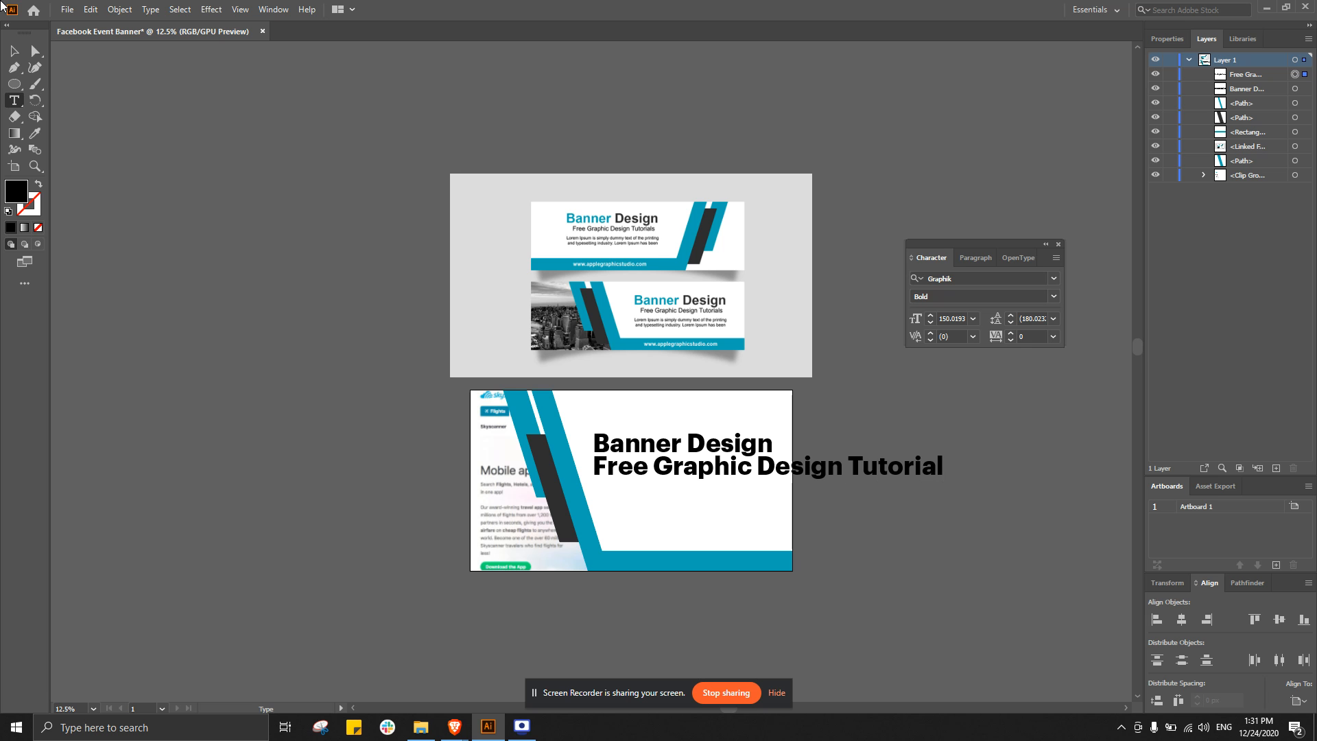
click(13, 51)
- Scale the "Free Graphic Design Tutorial" subtitle down to about 78 pt in Regular weight and centre it beneath the heading
click(931, 321)
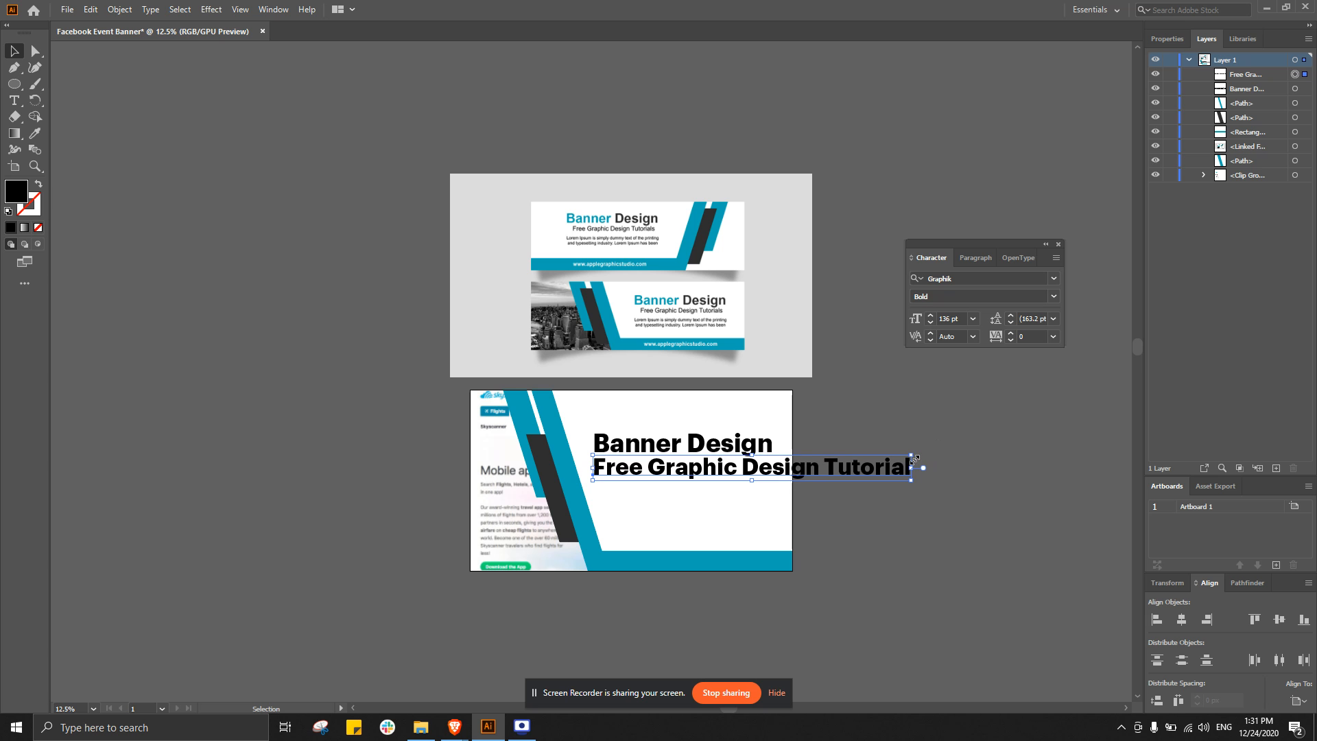
drag(912, 457, 776, 466)
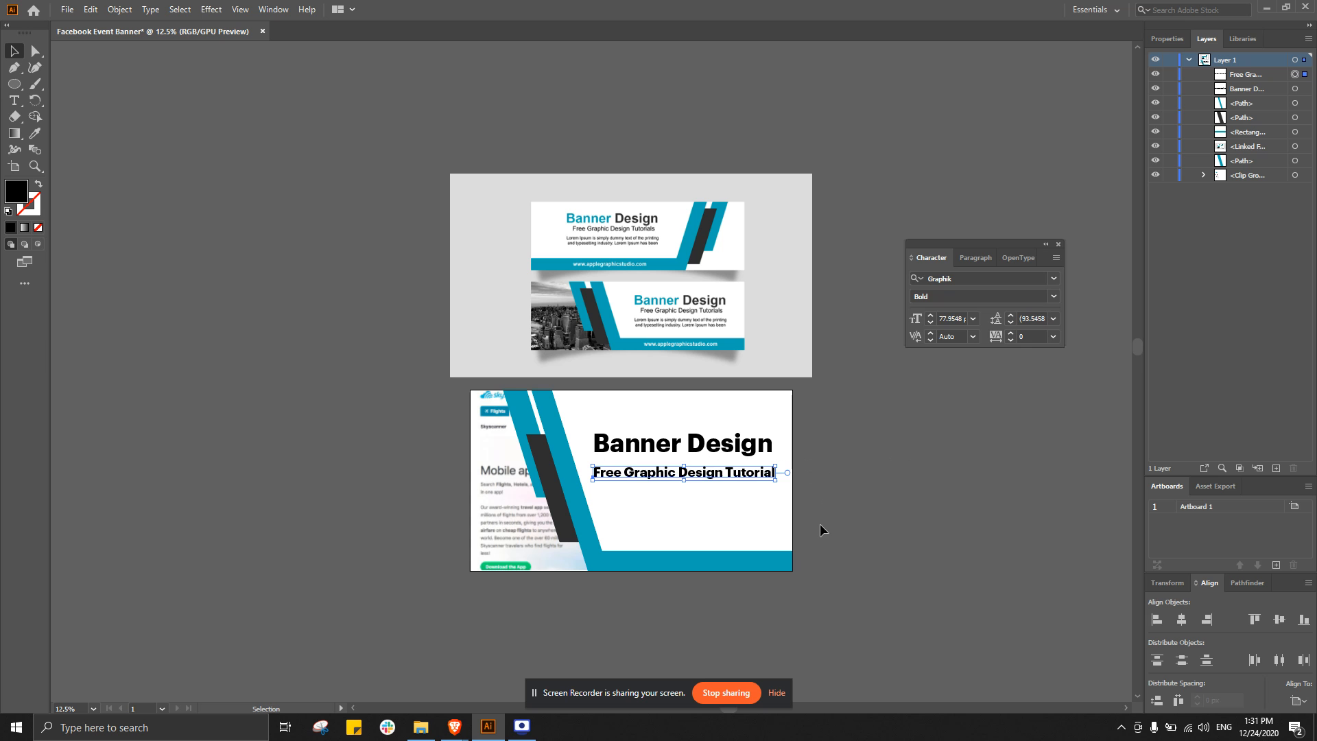
click(1015, 296)
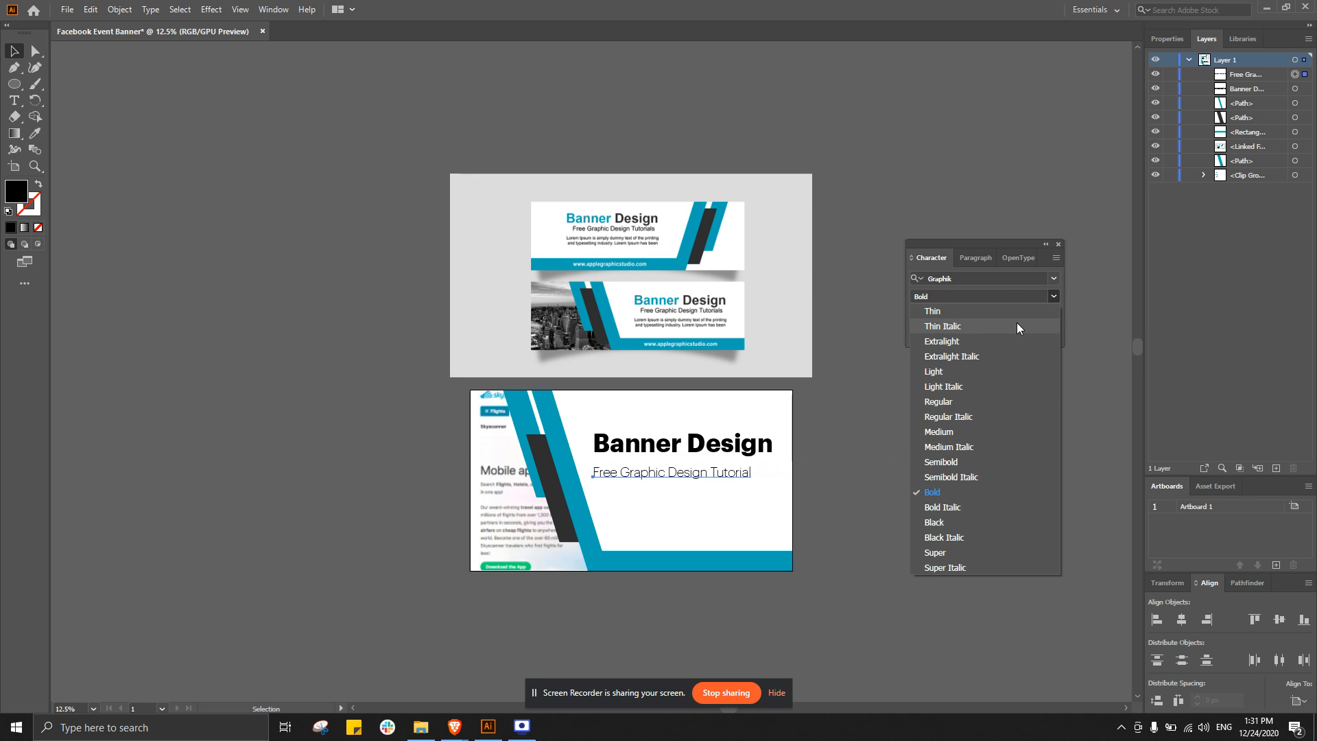
click(937, 402)
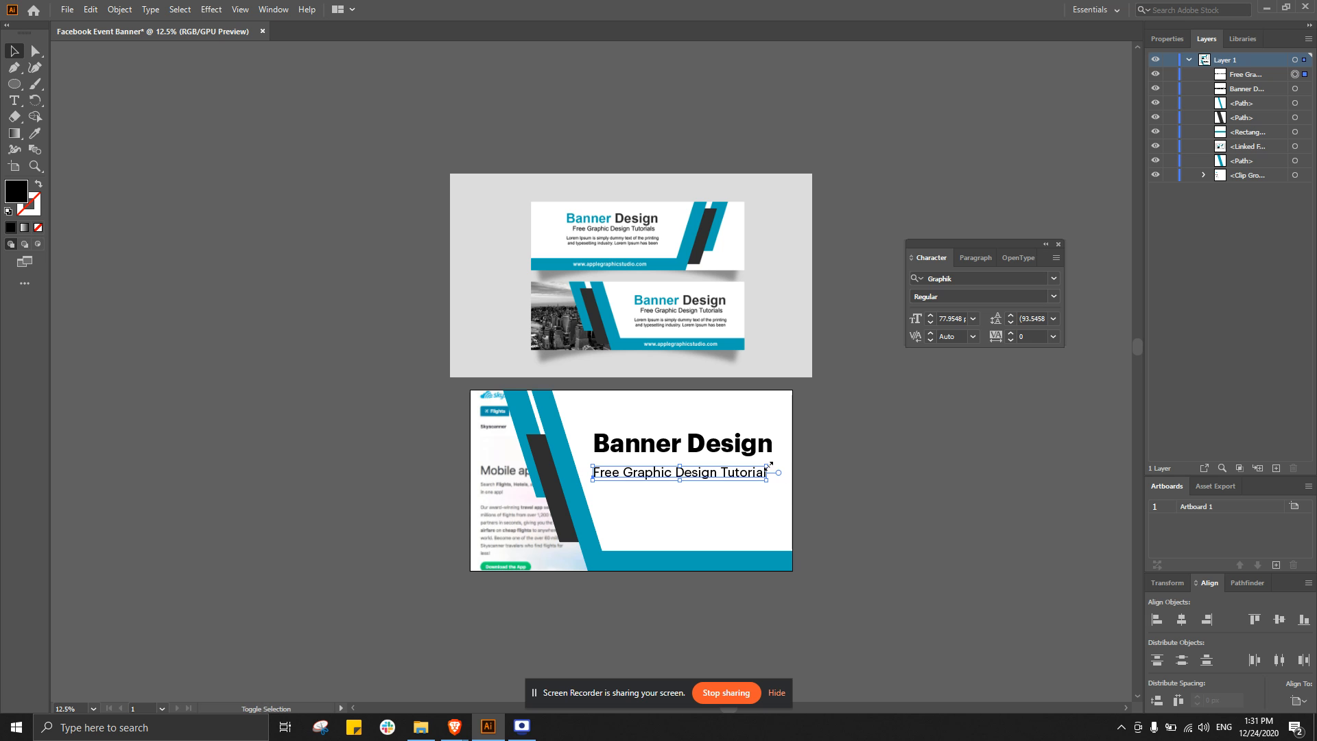
drag(768, 466, 743, 466)
click(828, 528)
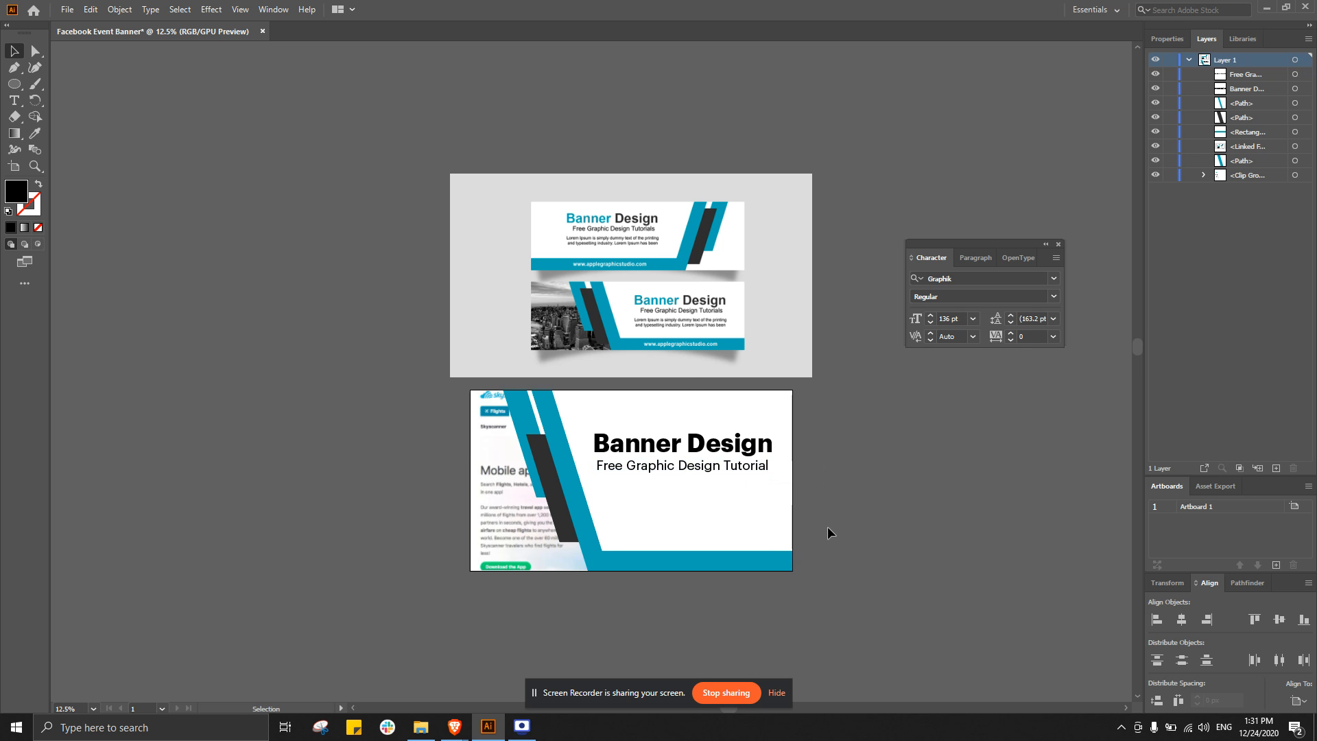
- Move the heading and subtitle together slightly down and to the right in the banner's white area
drag(690, 384, 656, 420)
click(885, 476)
drag(684, 442, 687, 445)
click(938, 518)
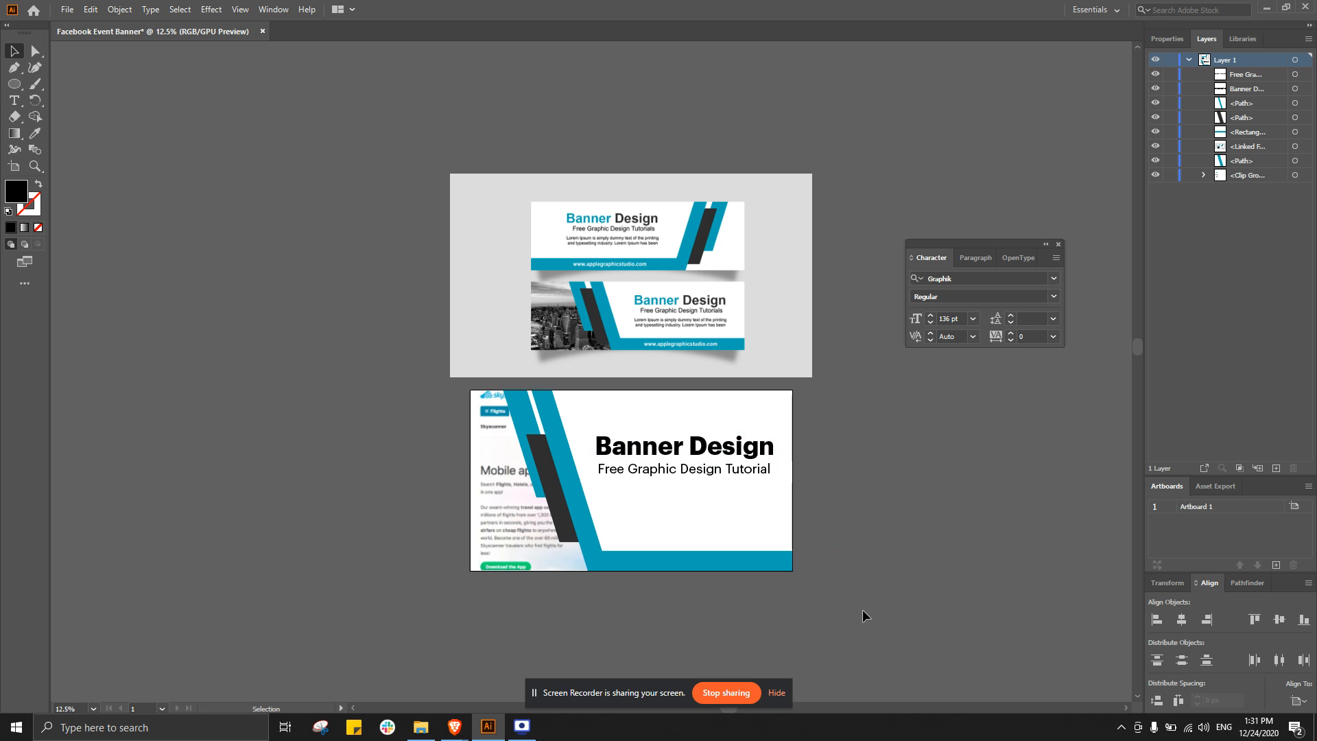
- Duplicate the "Free Graphic Design Tutorial" subtitle and place the copy a short distance below it, left-aligned with the original
click(688, 471)
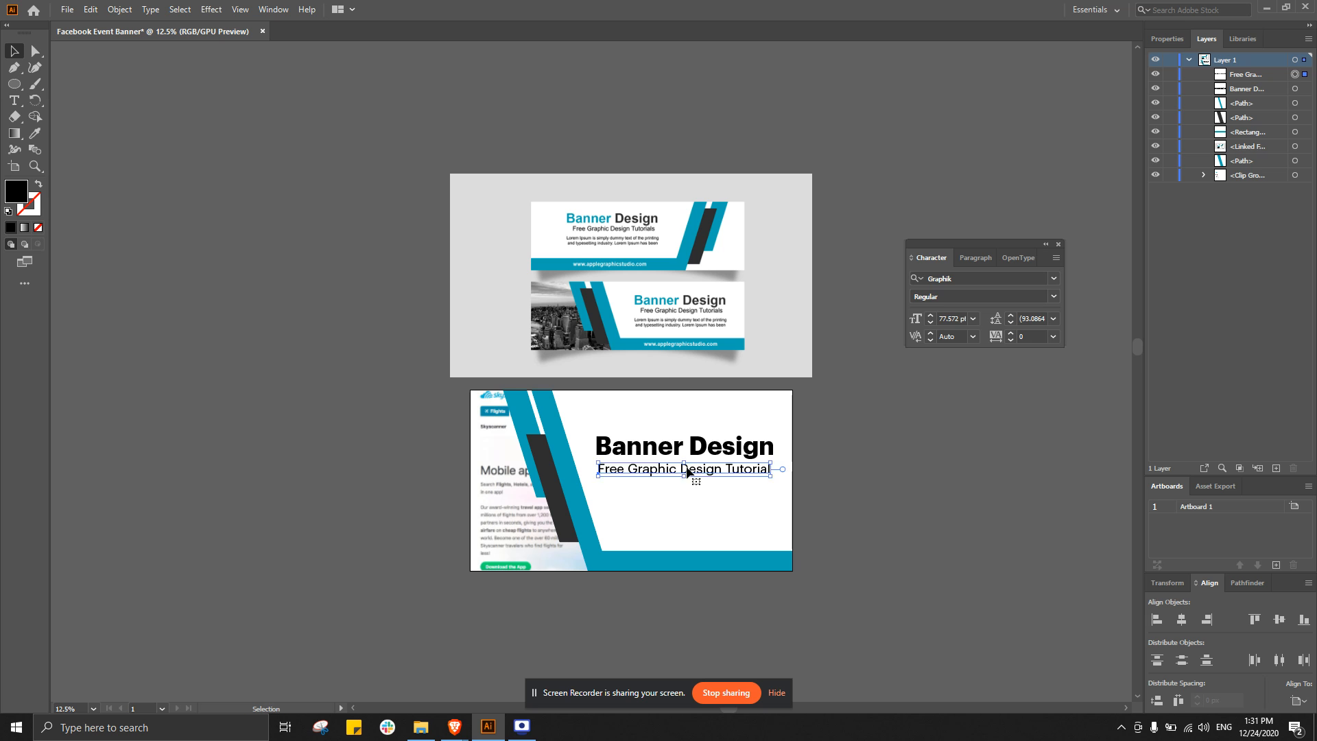
key(a)
key(ctrl+c)
key(ctrl+v)
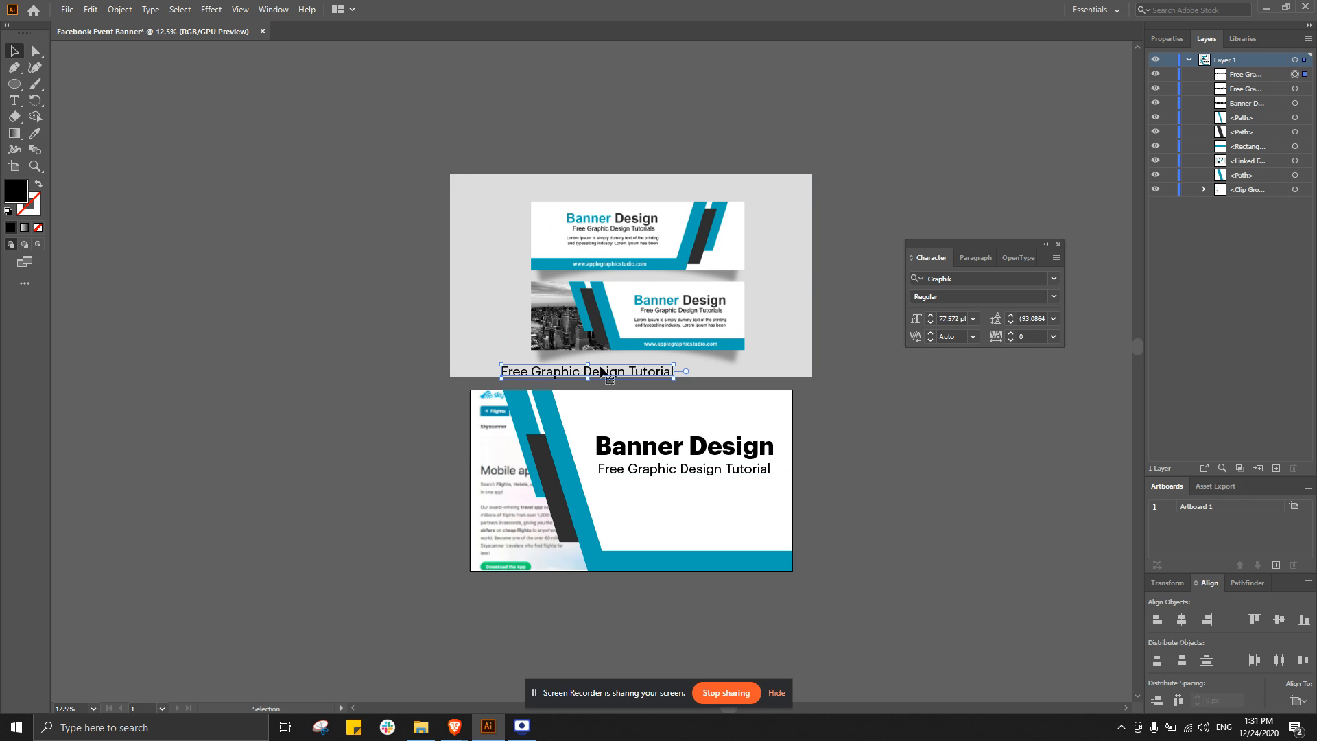
drag(603, 371, 698, 494)
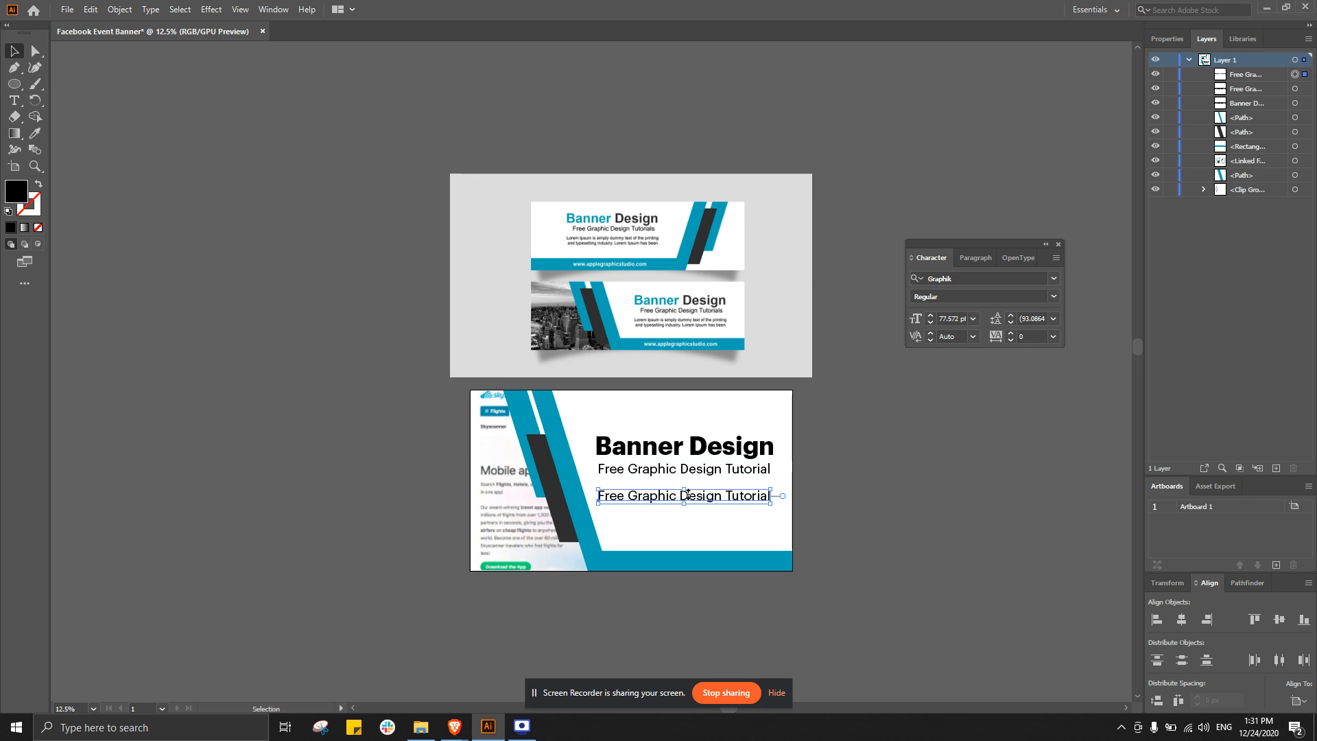
- Replace the duplicated subtitle's text with "Lorem epsum" and finish editing the text
triple_click(686, 493)
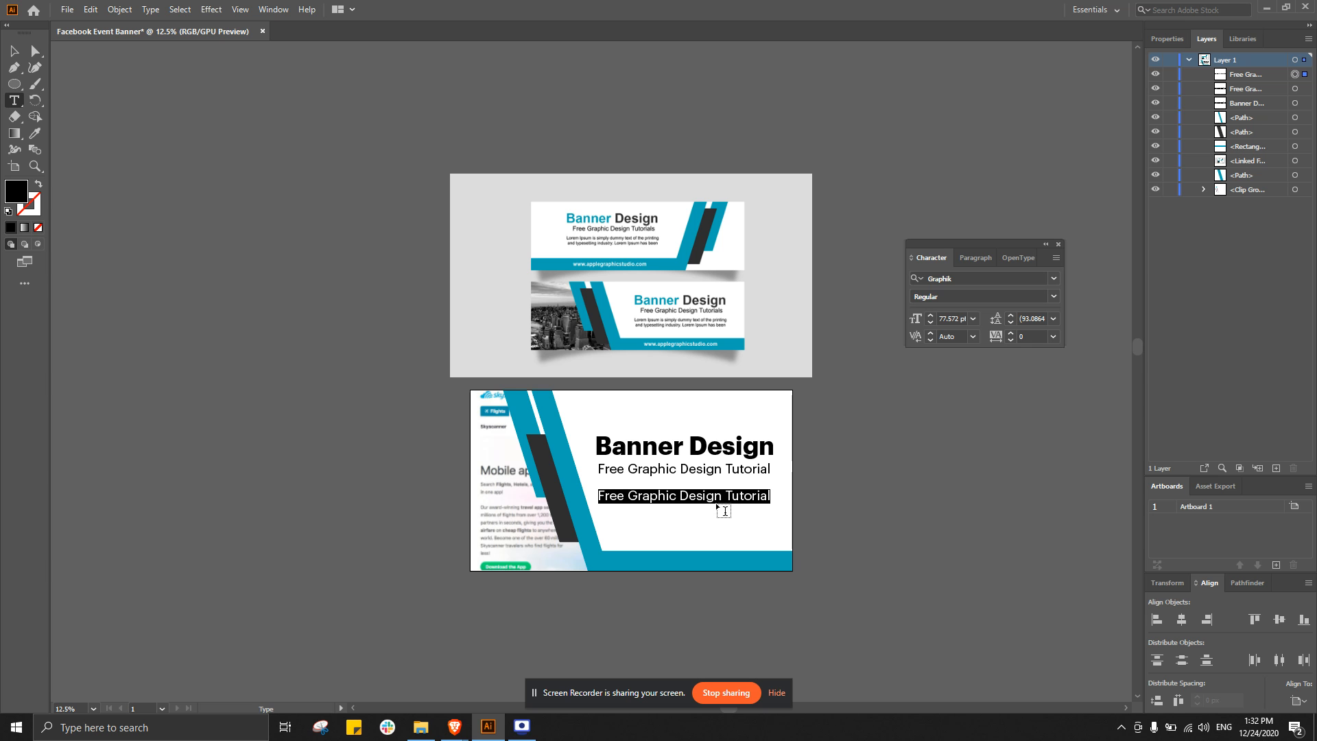
text(Lorem)
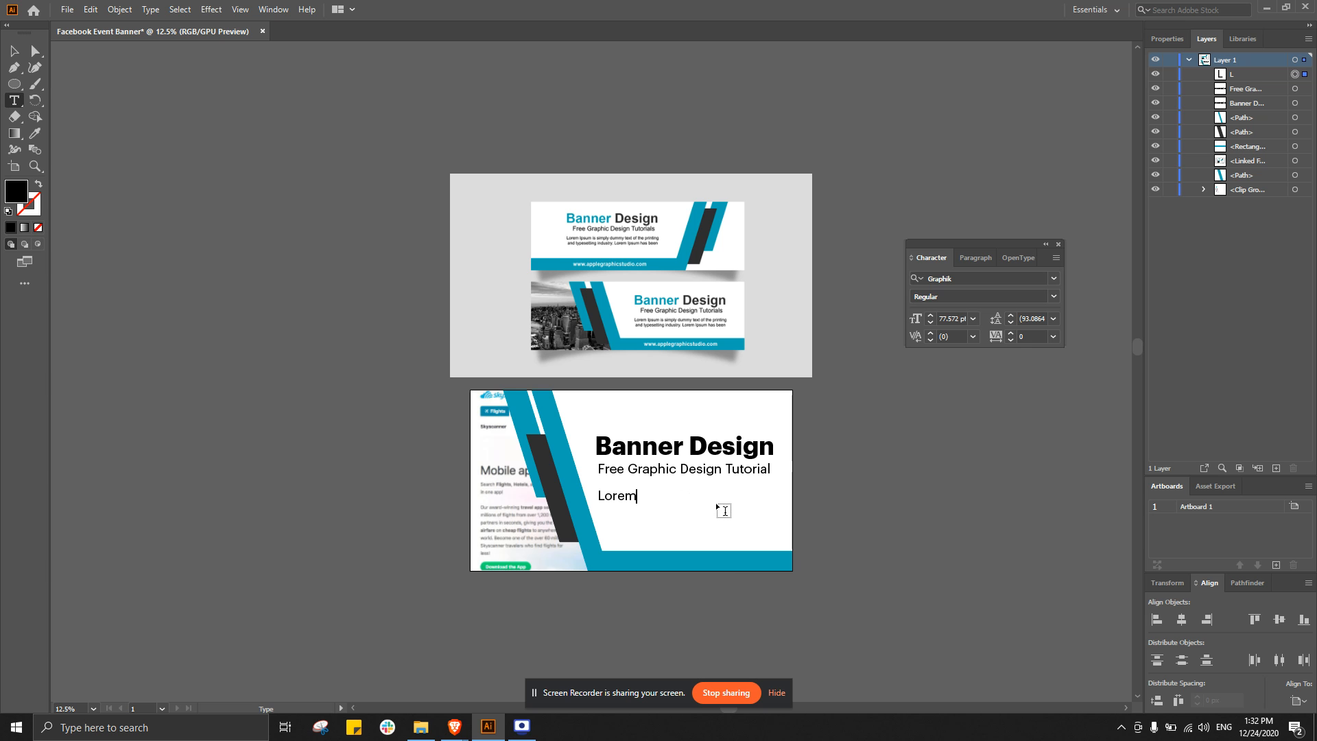
text( epsum)
key(Escape)
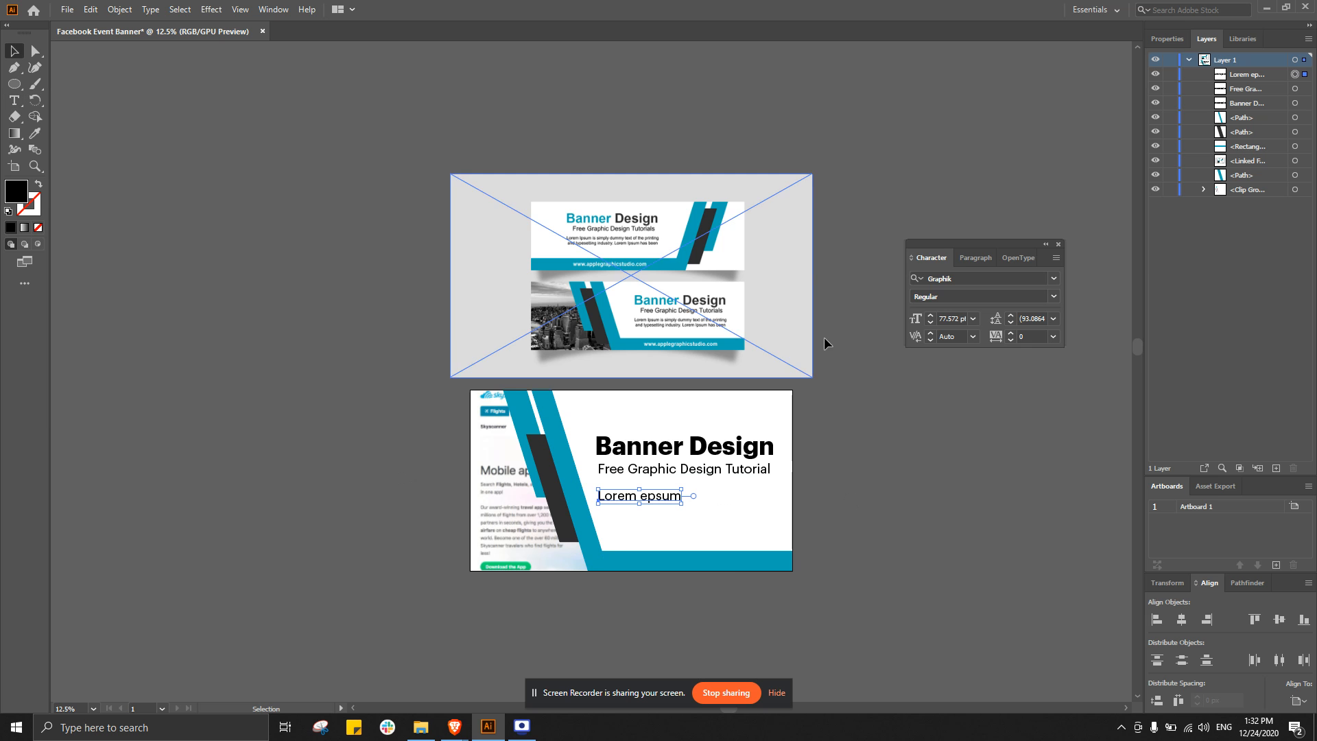
- Reduce the "Lorem epsum" text to 66 pt and centre it beneath the subtitle
click(931, 322)
click(932, 322)
click(931, 322)
click(931, 322)
click(931, 322)
click(931, 323)
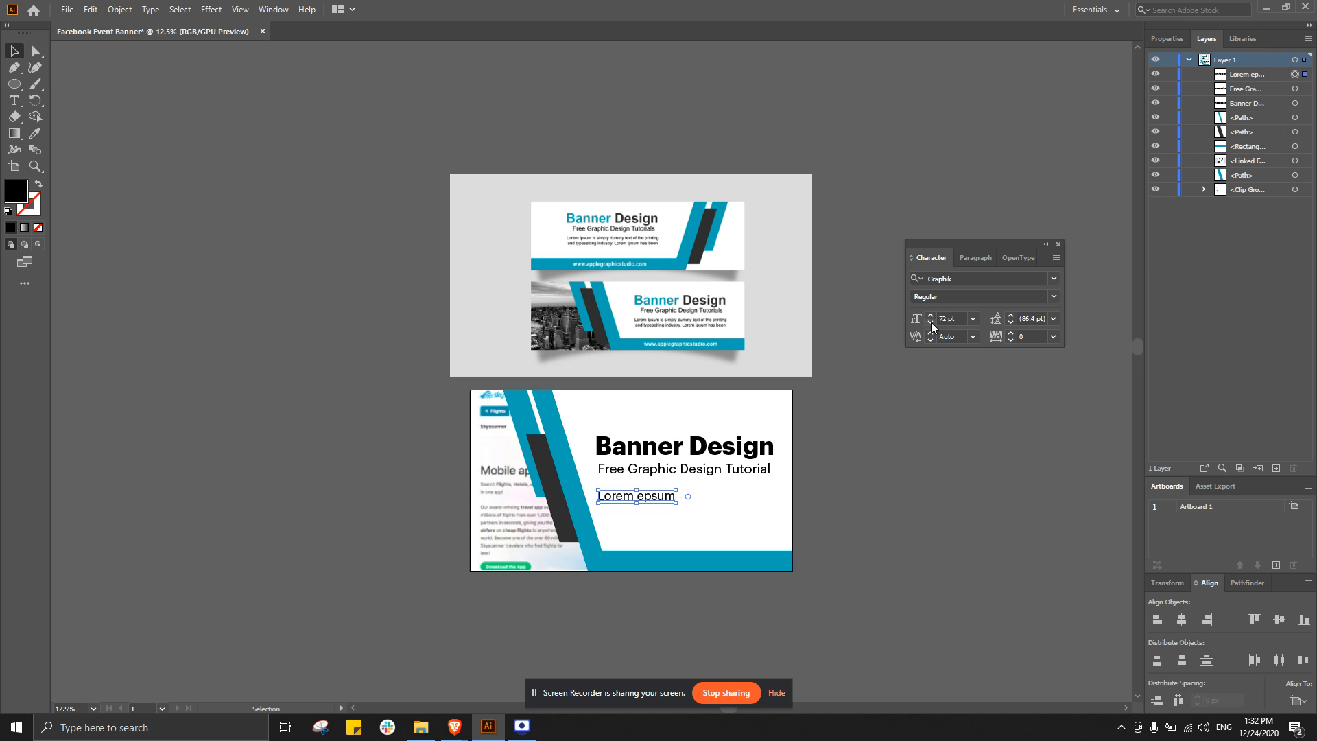
click(931, 322)
click(931, 322)
click(931, 323)
click(931, 323)
click(931, 323)
click(931, 323)
drag(656, 497, 690, 497)
click(703, 533)
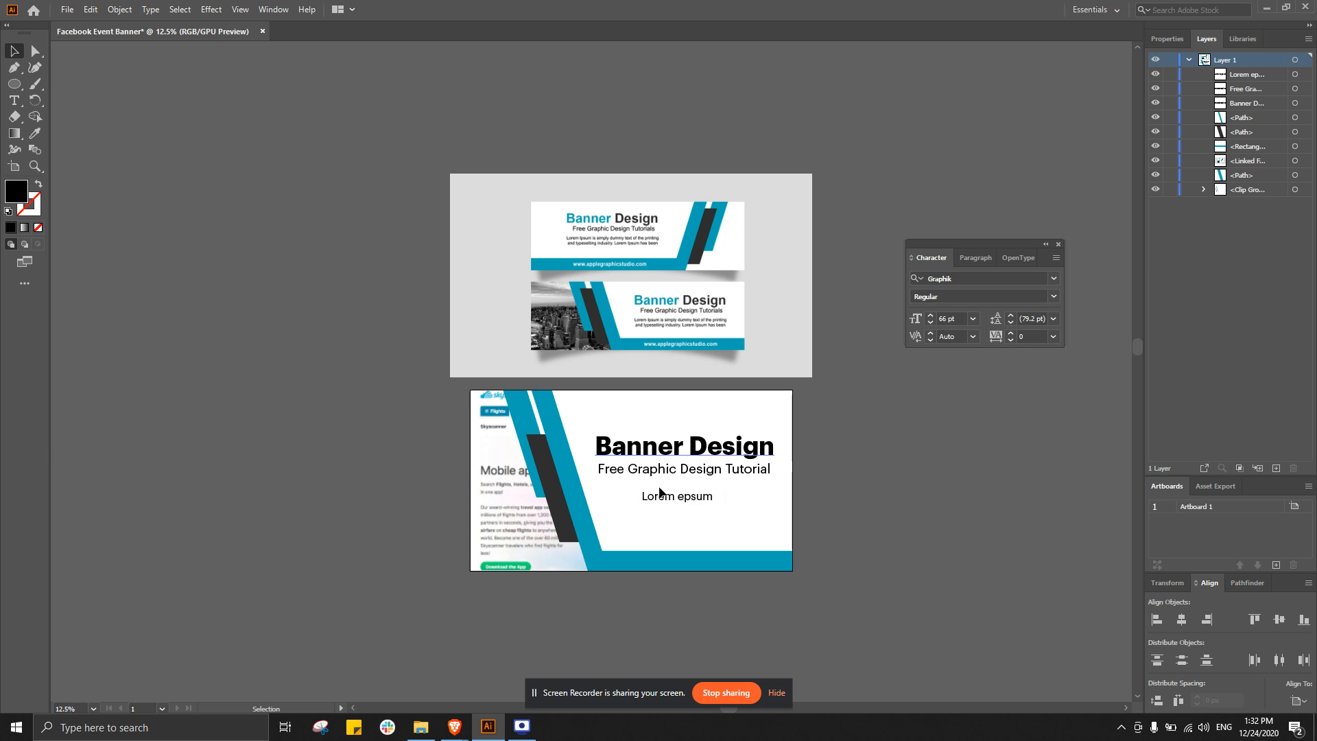
- Duplicate the "Lorem epsum" text and place the copy on the blue bar along the banner's bottom edge
click(685, 494)
key(ctrl+c)
key(ctrl+v)
drag(604, 376, 708, 566)
double_click(704, 561)
key(ctrl+a)
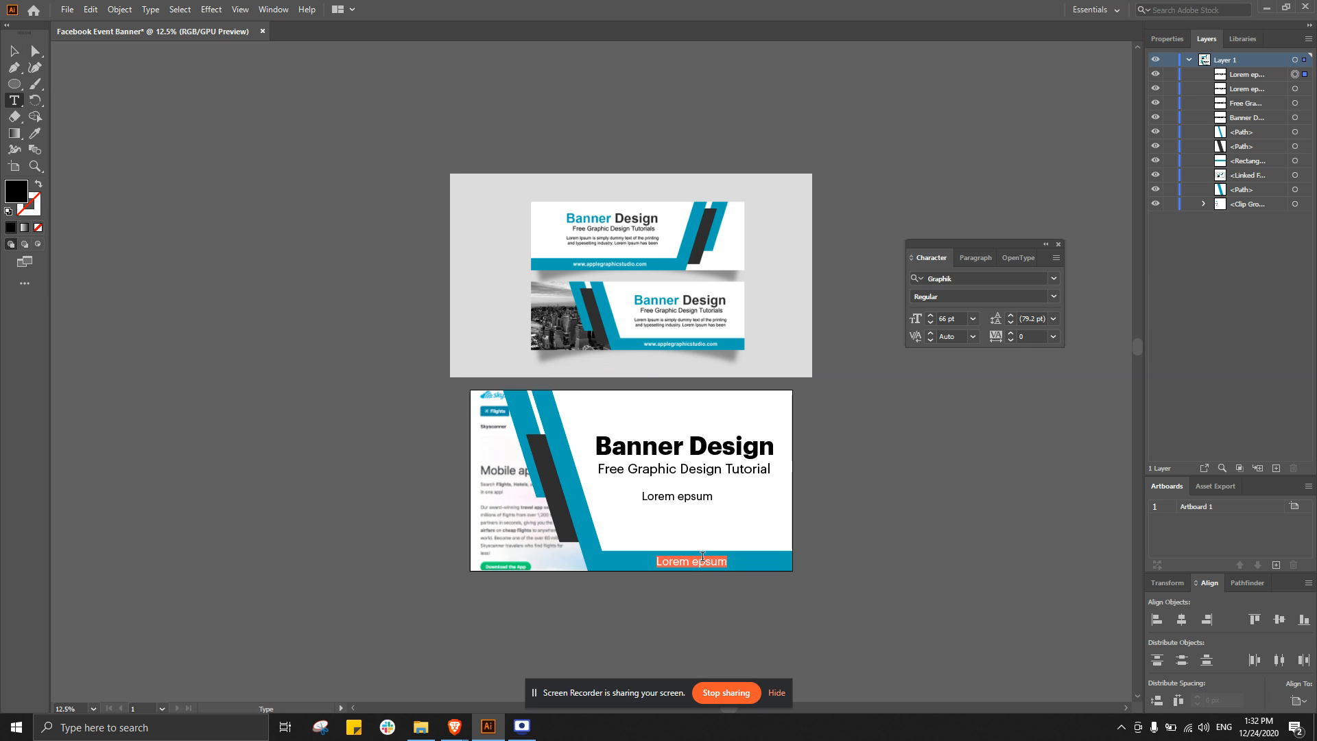
text(www.csitan.org.np)
click(13, 51)
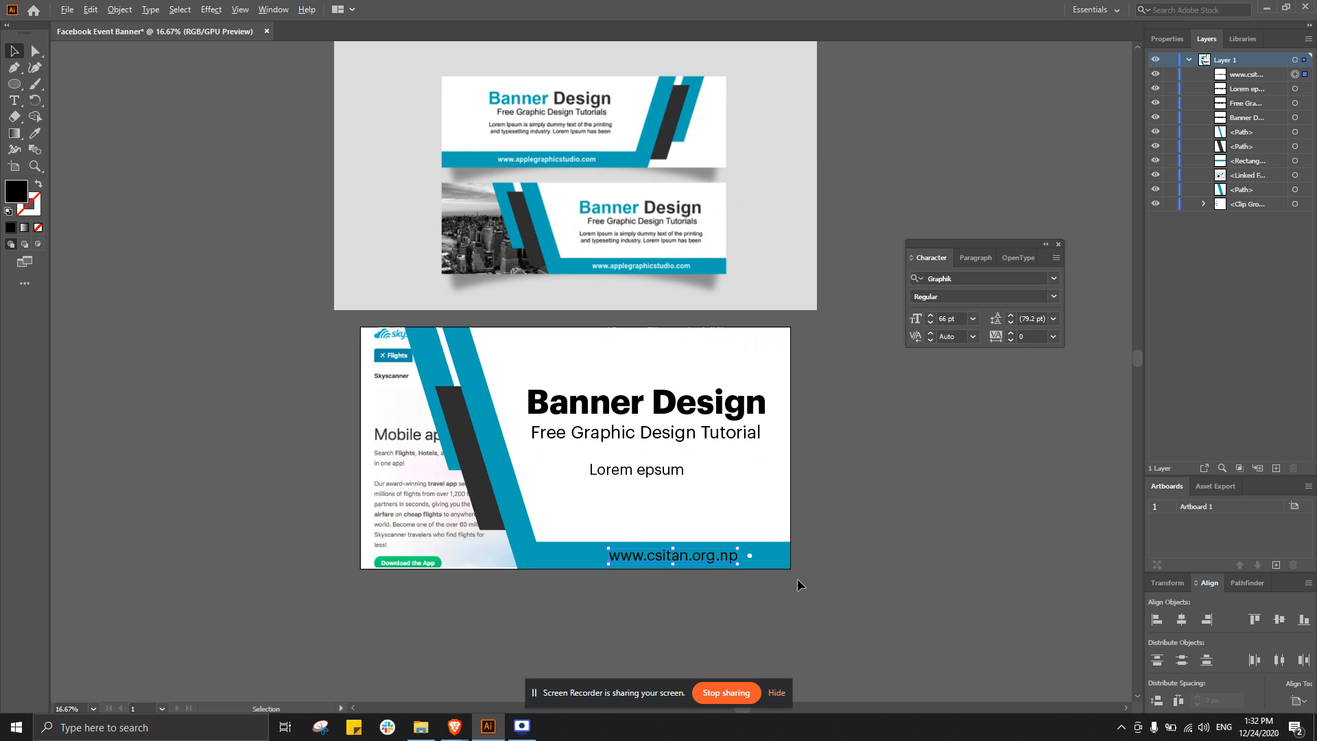
key(ctrl+equal)
drag(740, 589, 728, 588)
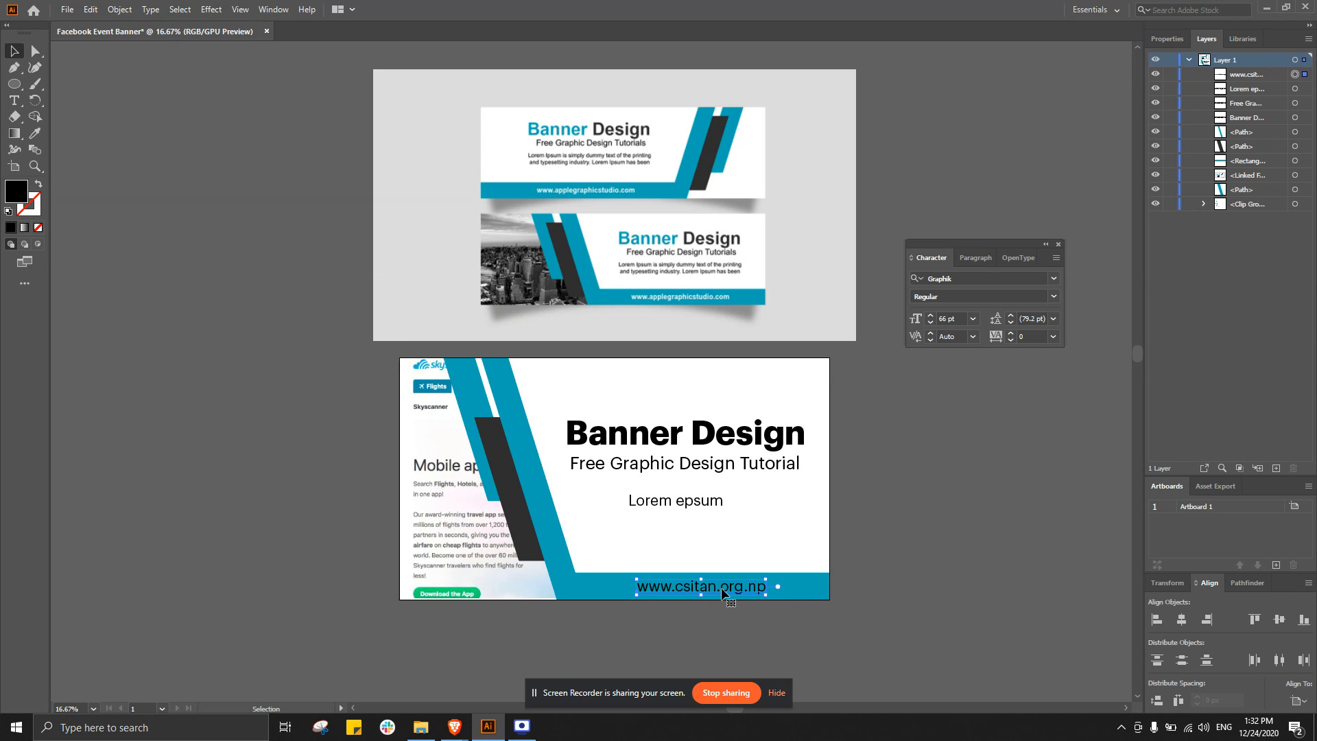
click(20, 192)
double_click(15, 194)
drag(904, 317, 741, 229)
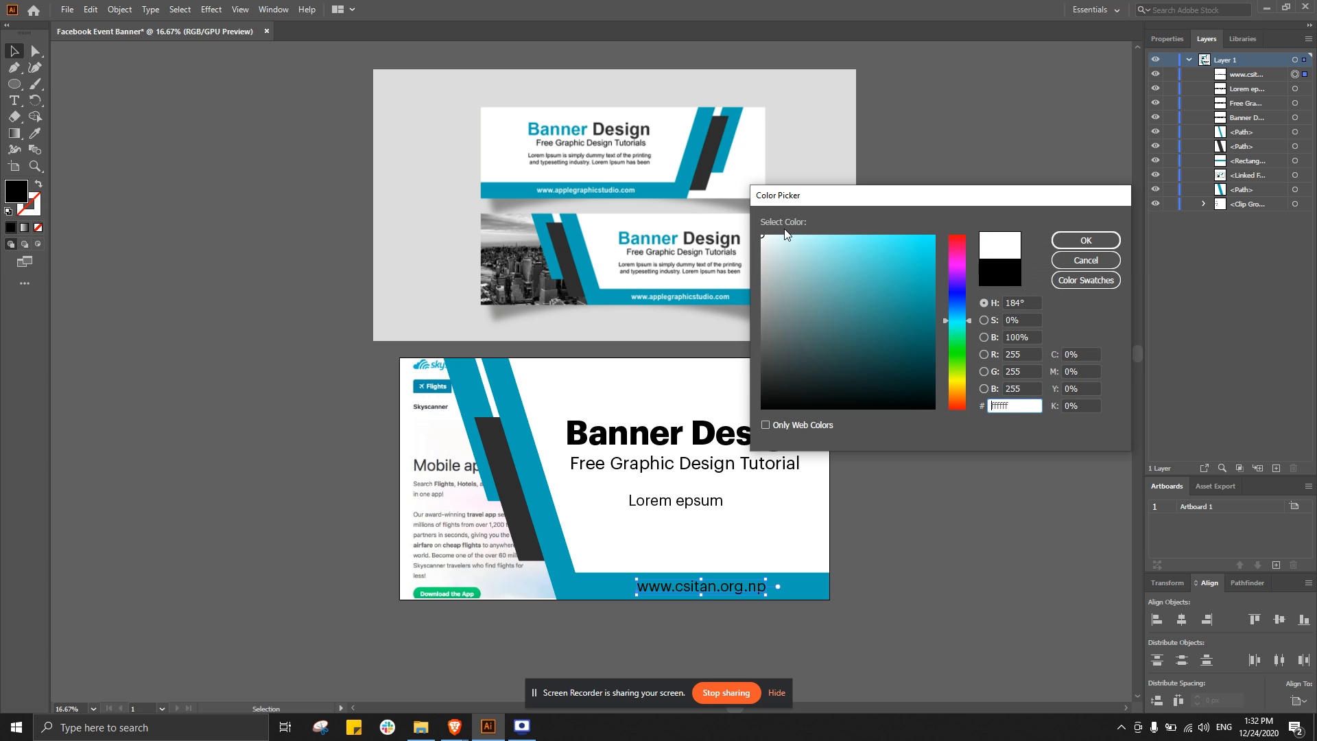
click(1087, 241)
click(890, 600)
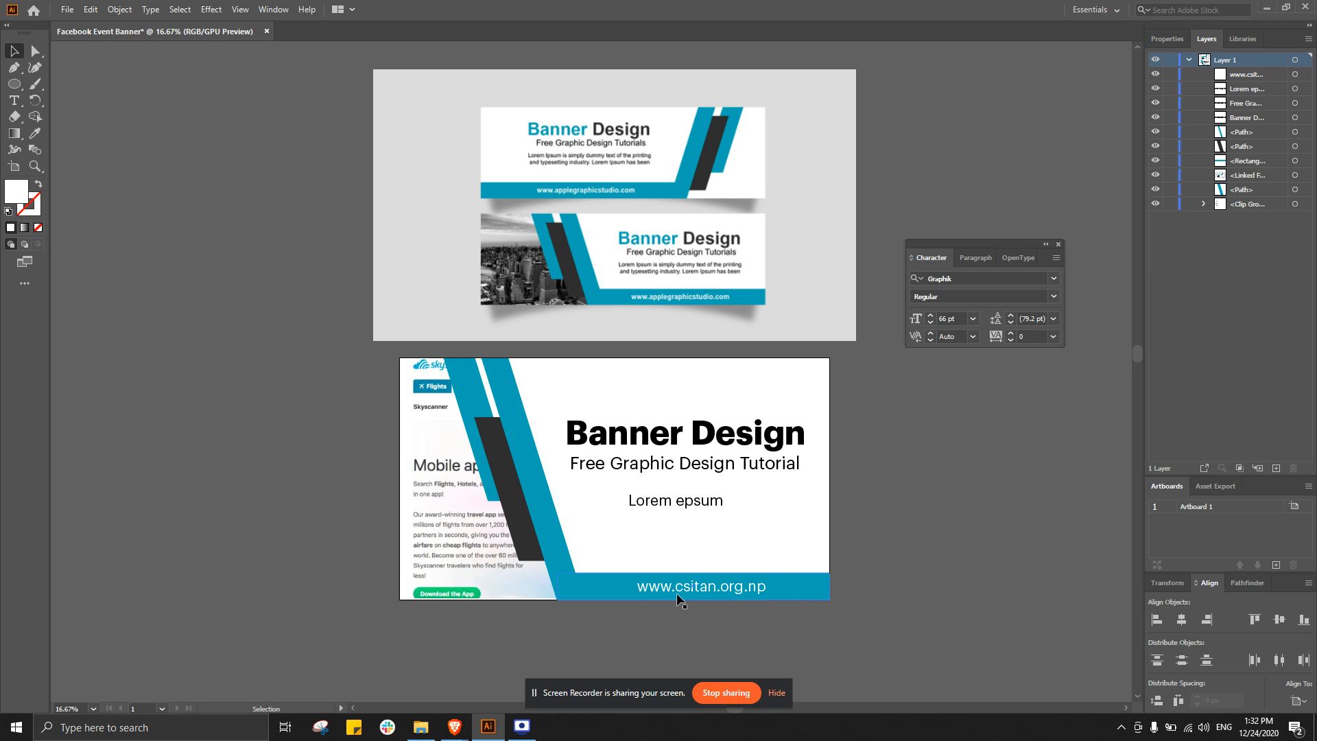
- Recolour the word "Banner" in the banner heading with the blue sampled from the reference design's stripe
click(643, 436)
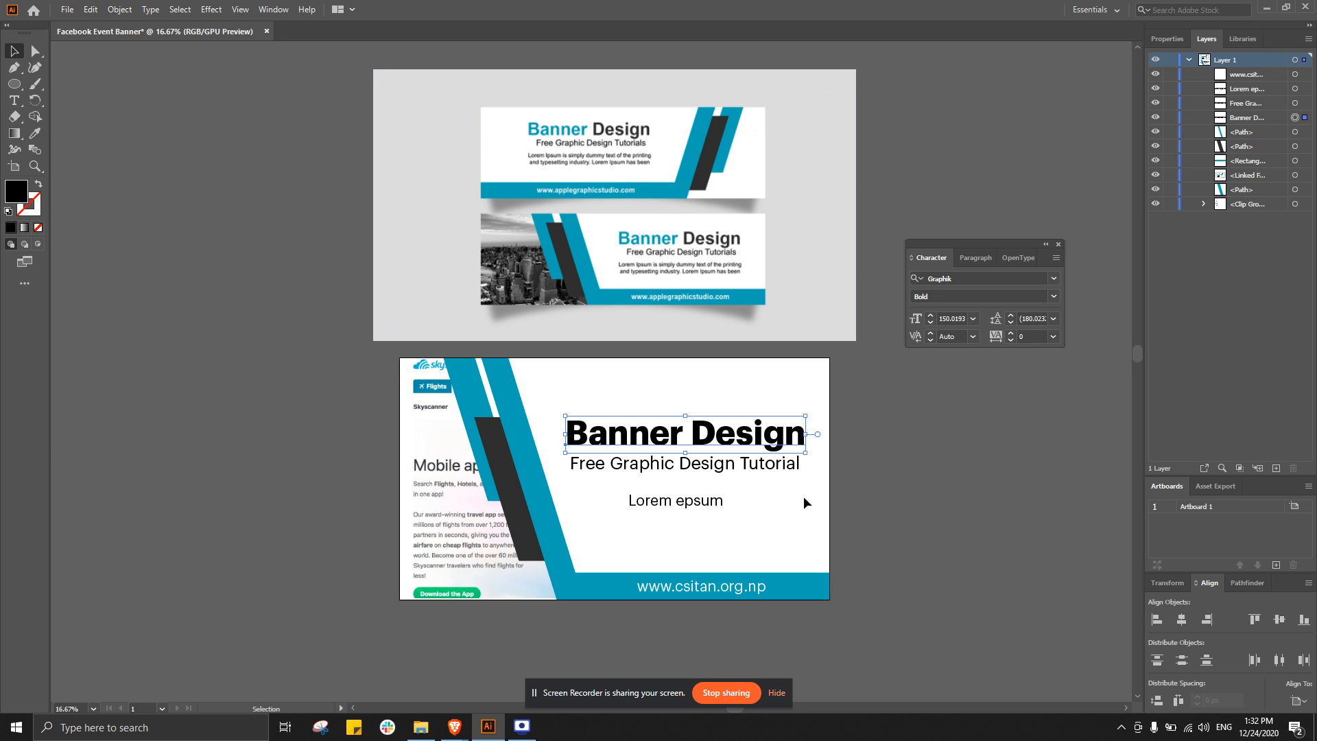
click(14, 101)
click(649, 439)
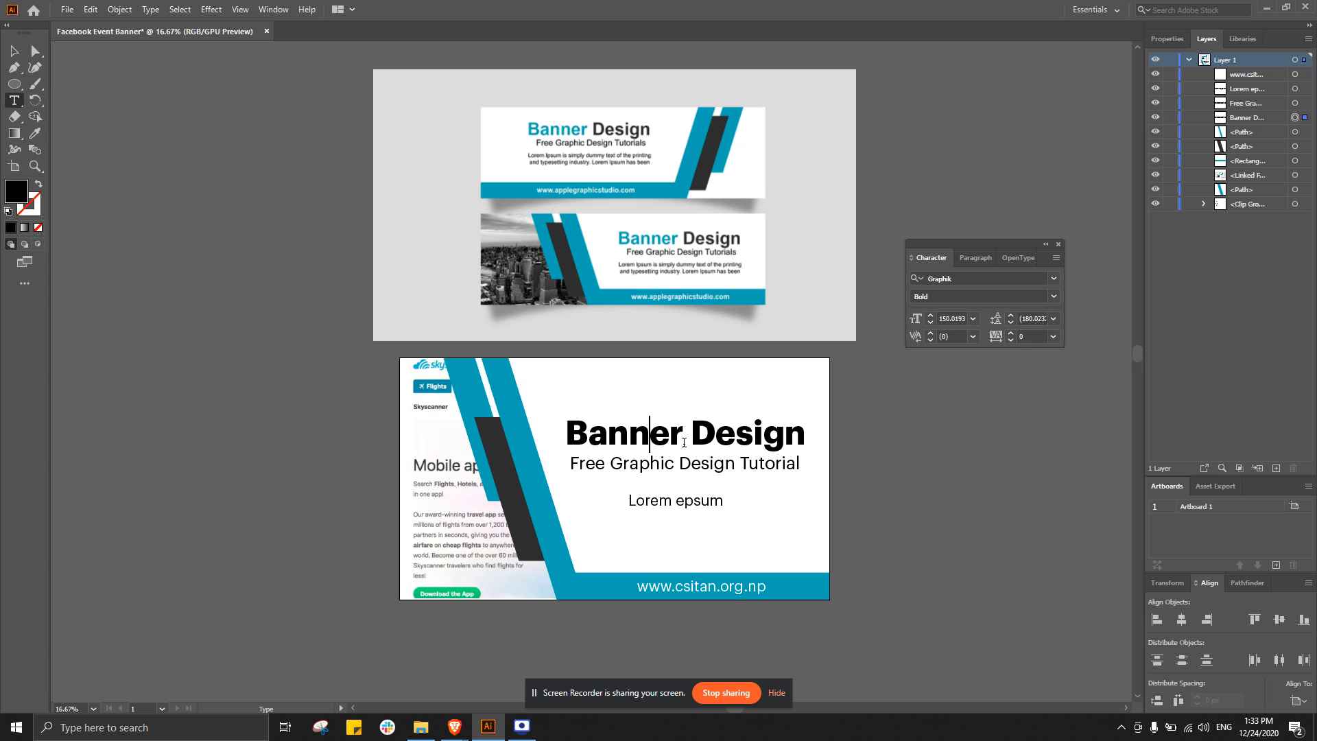
drag(684, 437, 558, 432)
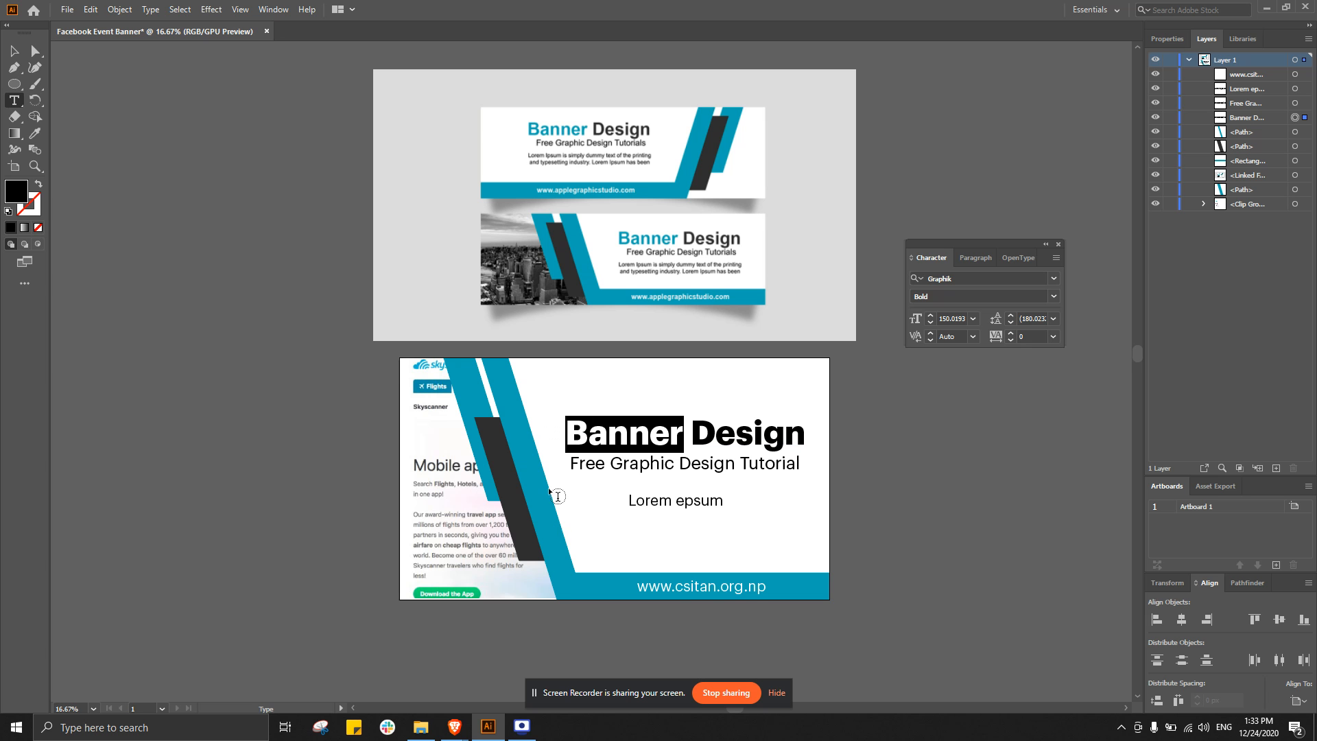
click(39, 133)
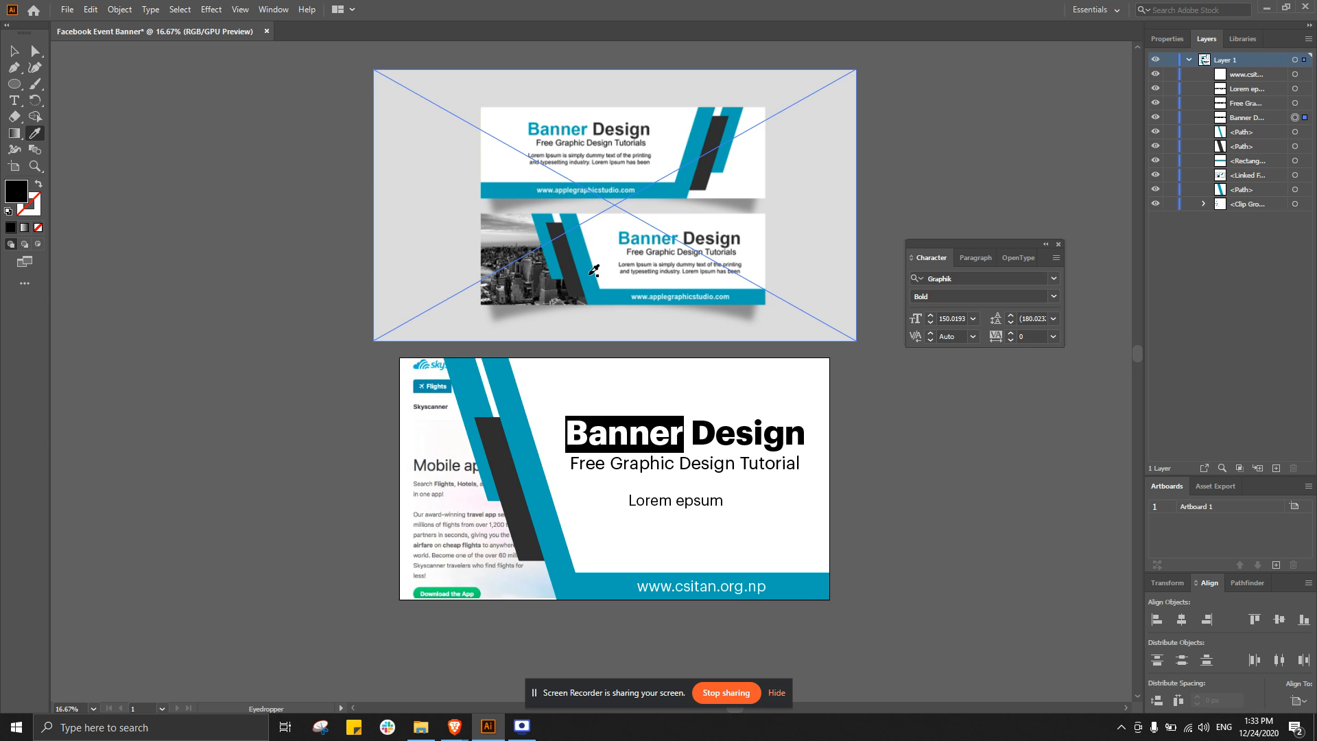
click(594, 270)
click(13, 52)
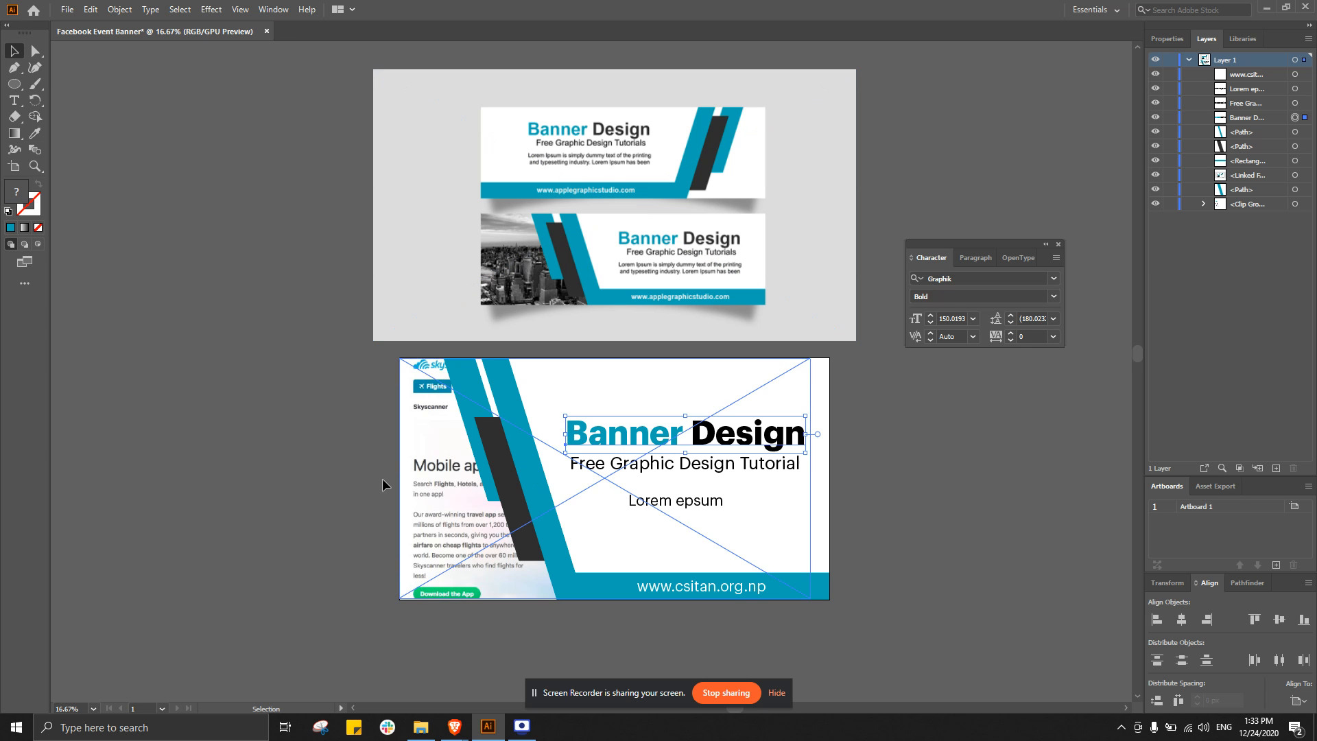
click(956, 435)
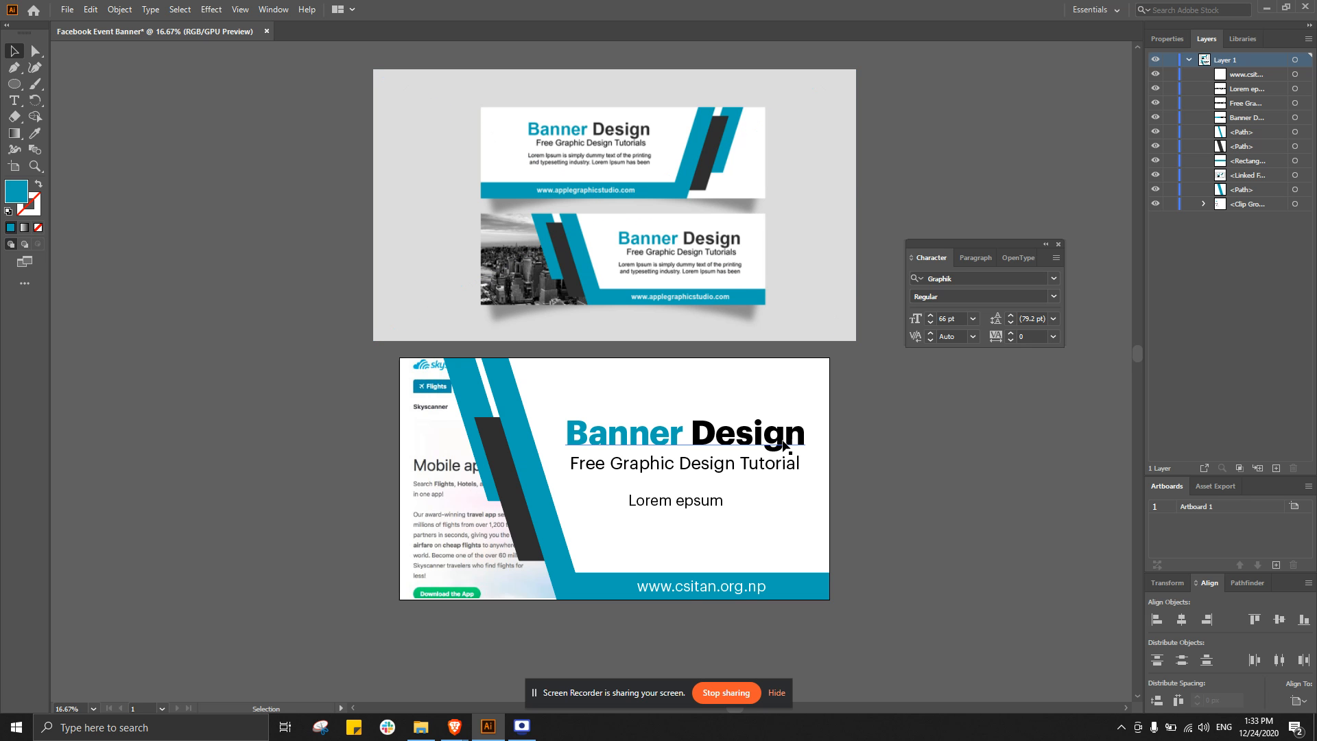
- Nudge the "Banner Design" heading slightly and display the Align options in a floating window below the Character settings
drag(732, 445, 733, 443)
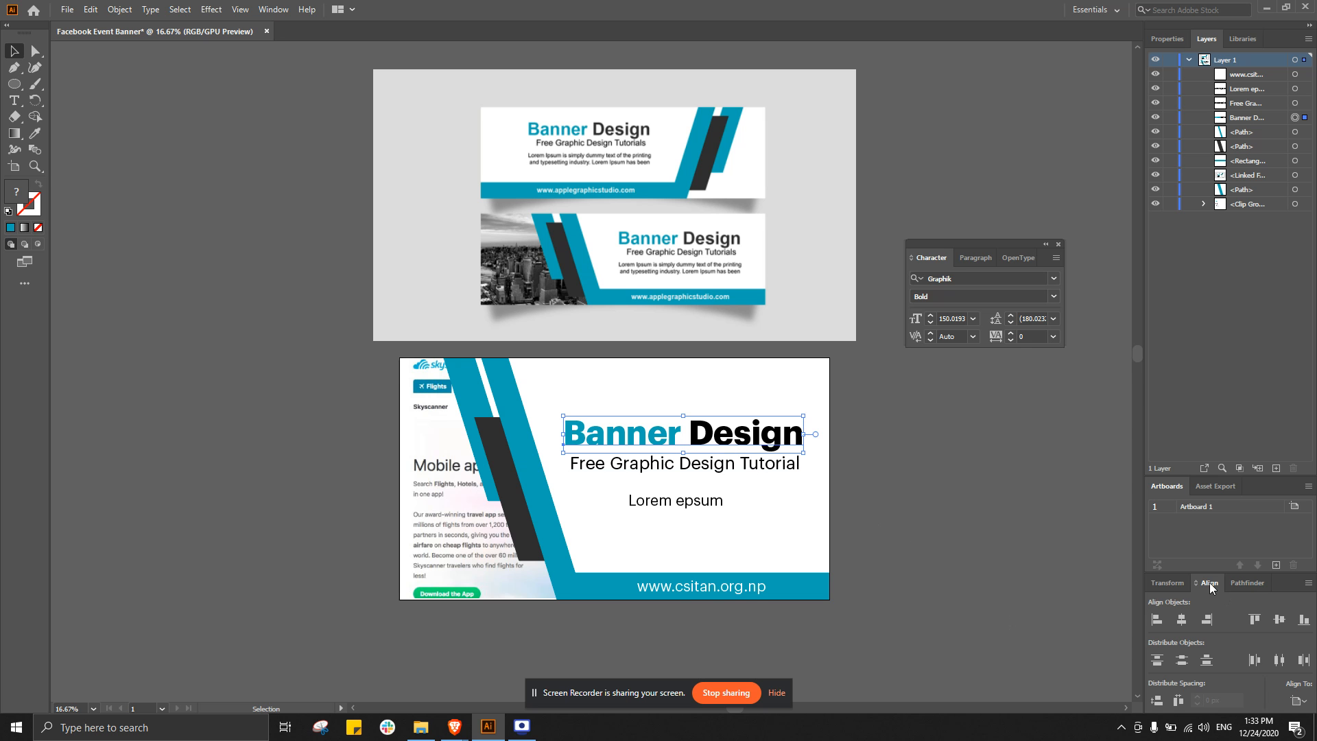
drag(1211, 586, 937, 378)
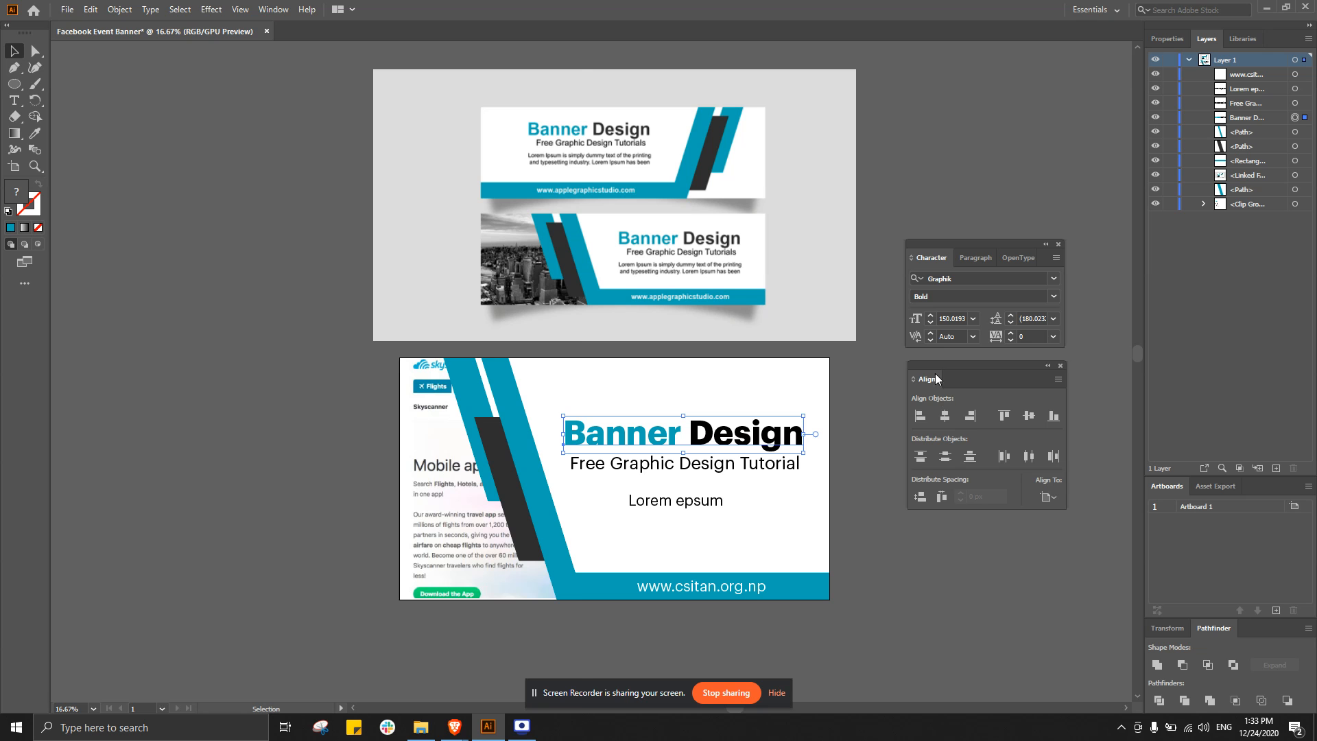
click(1060, 365)
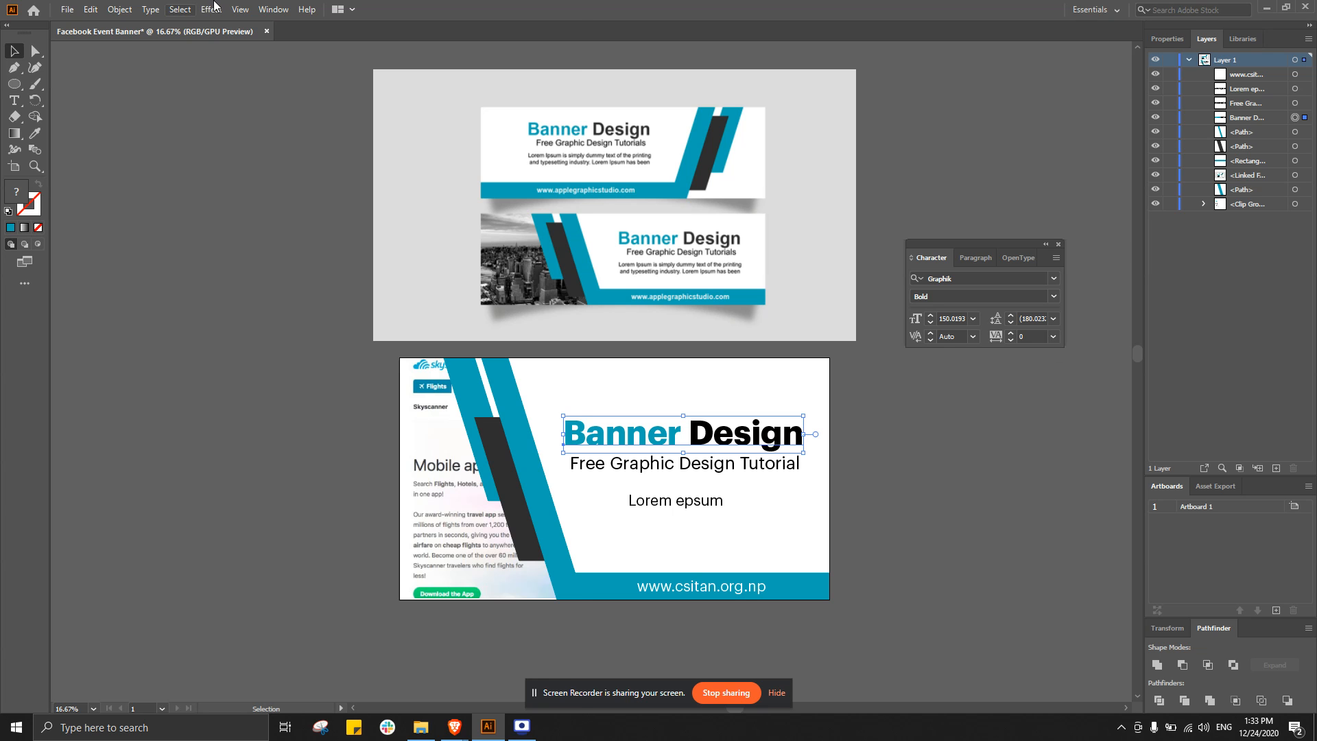
click(274, 9)
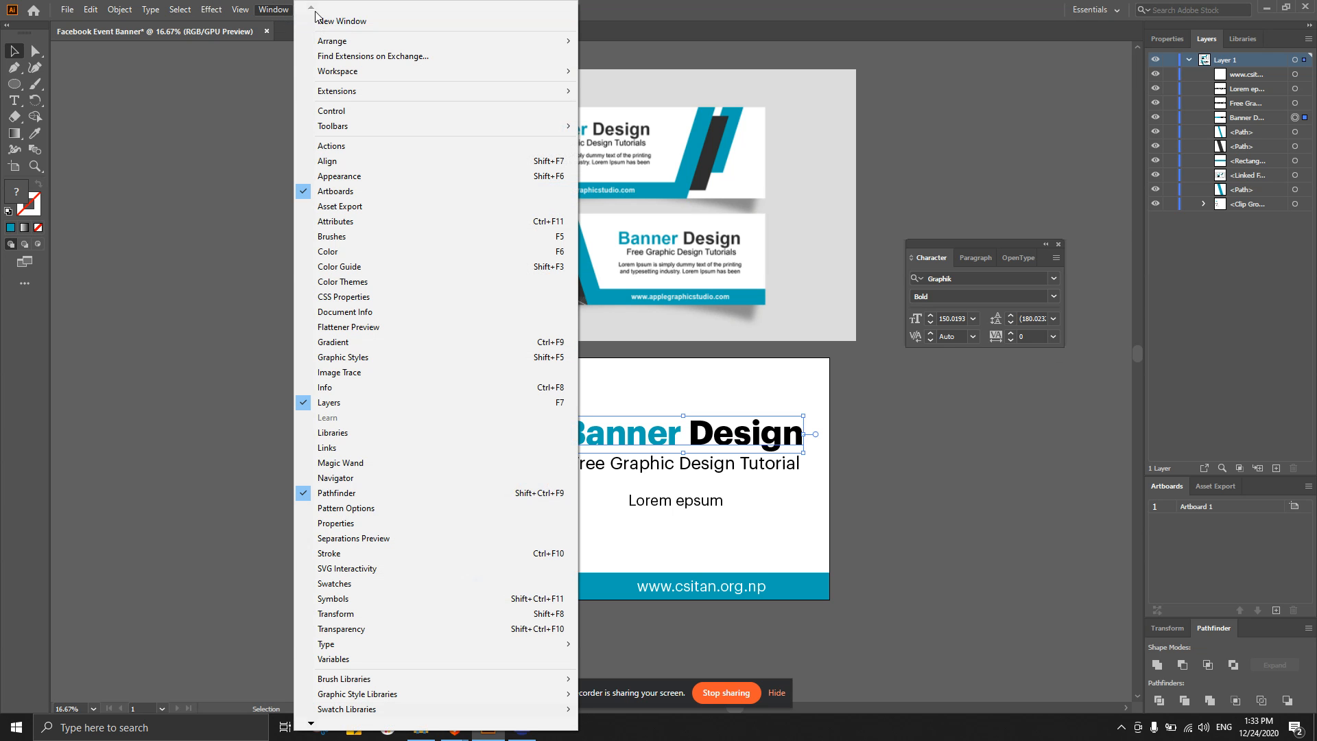
click(350, 164)
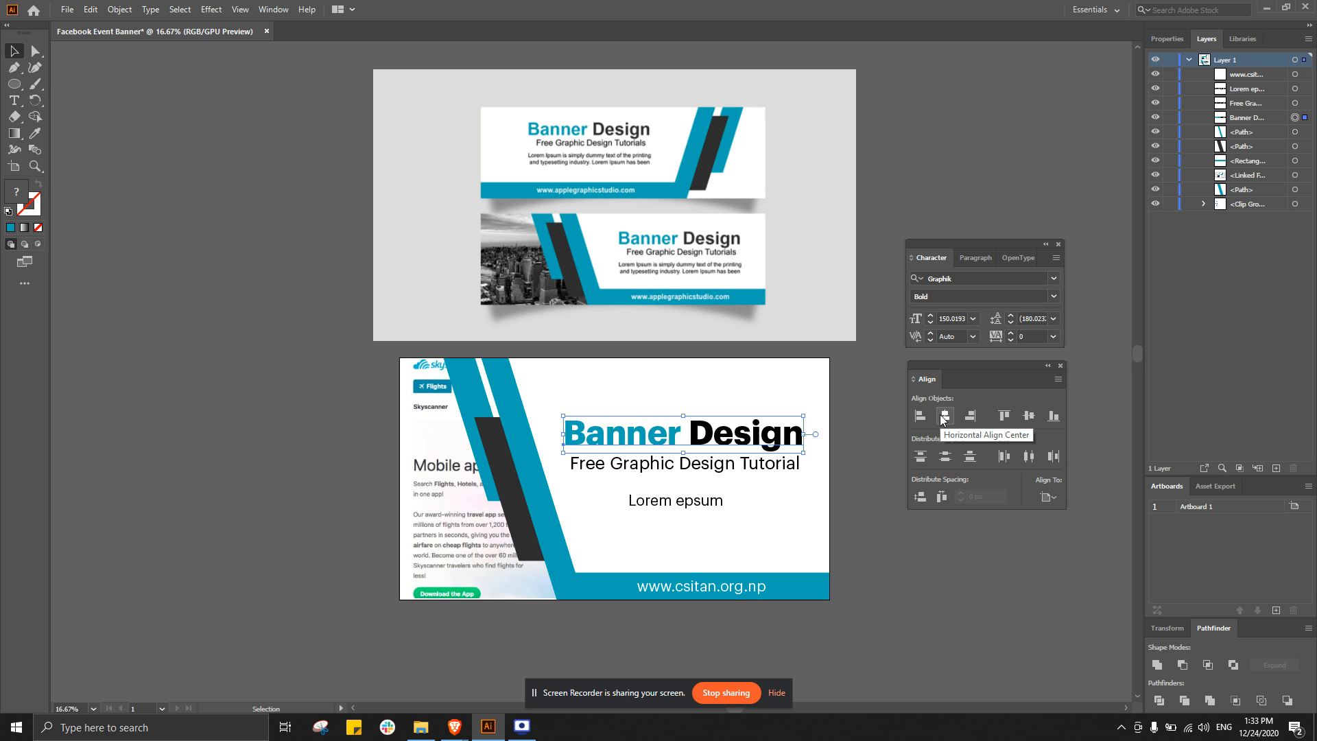
- Try centring the "Banner Design" heading vertically and horizontally on the artboard, undo both alignments, and deselect it
click(1031, 415)
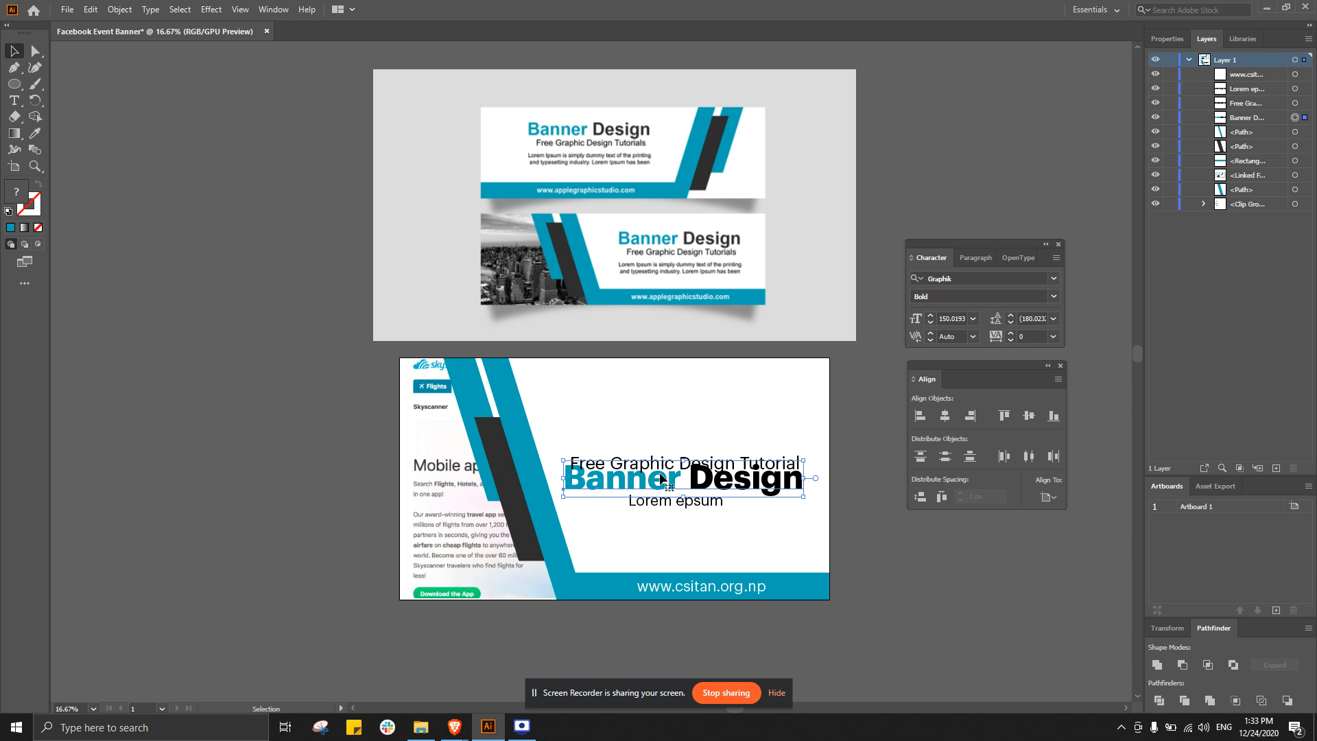
click(944, 416)
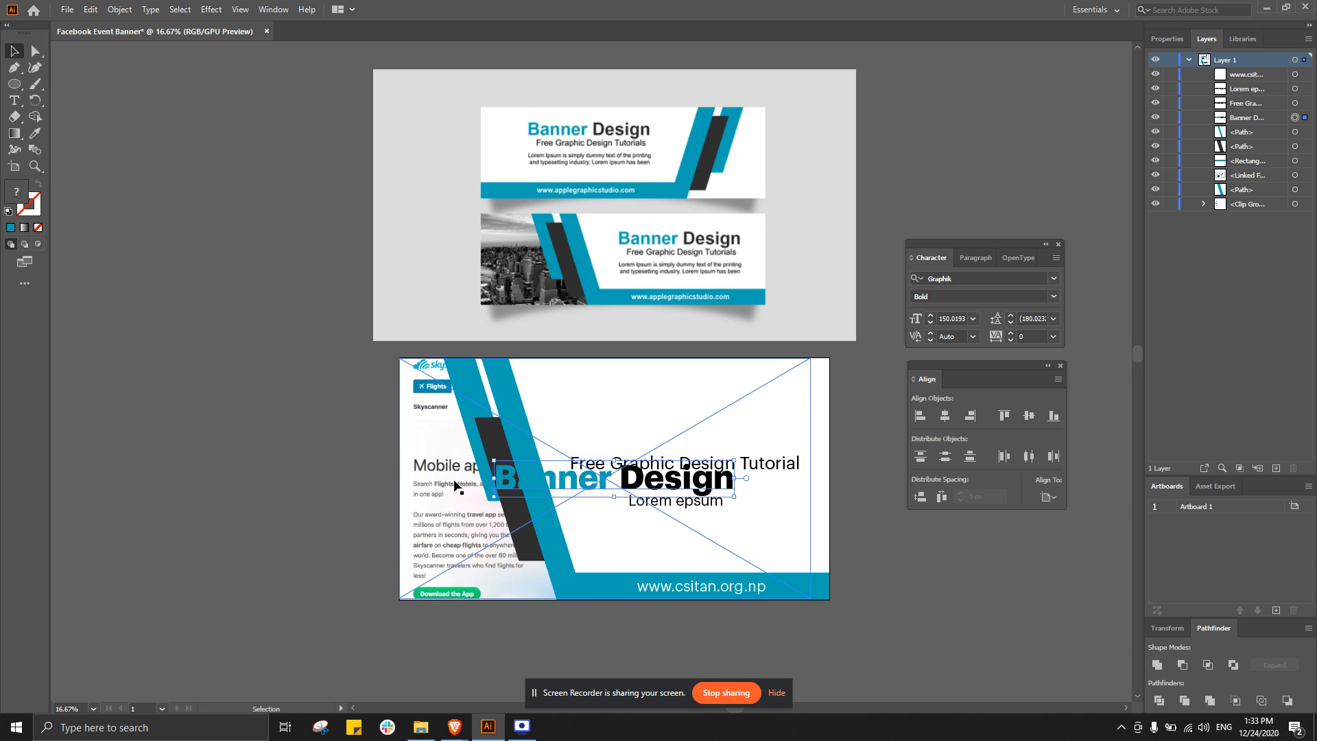
key(ctrl+z)
key(ctrl+z)
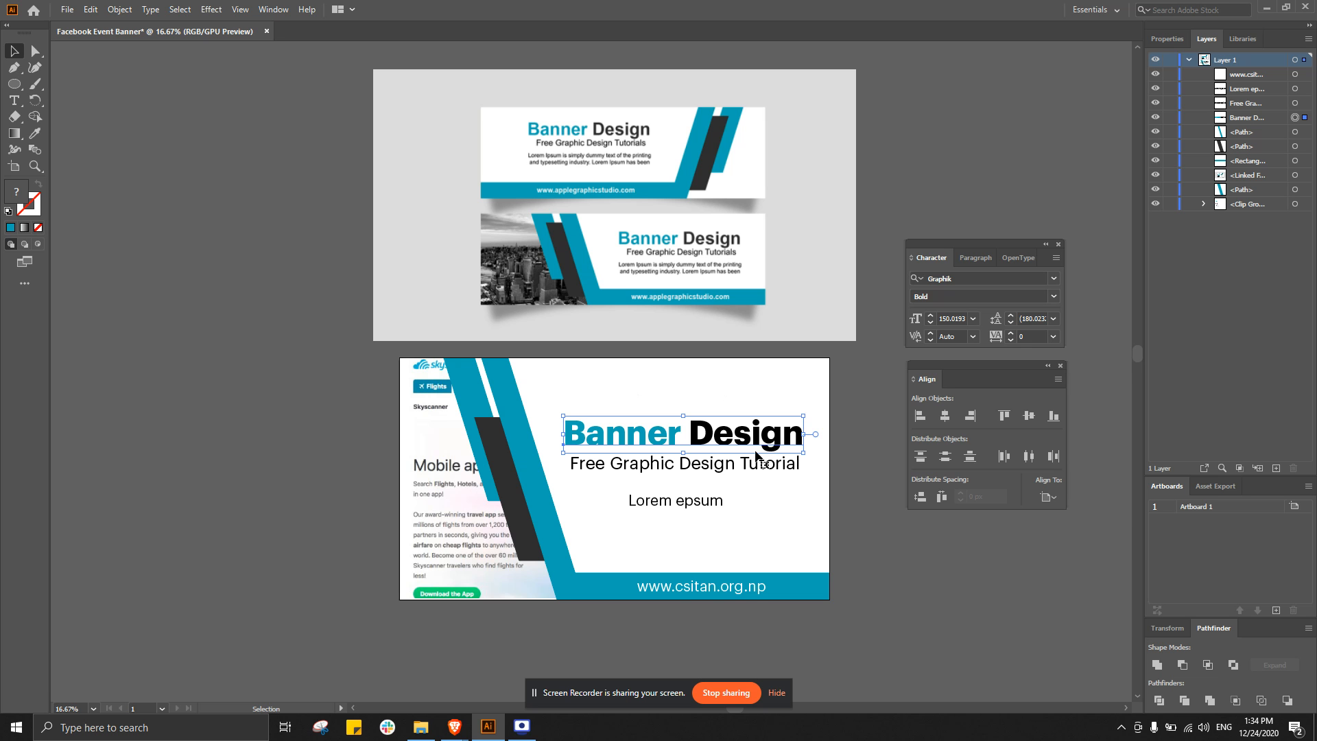
click(920, 512)
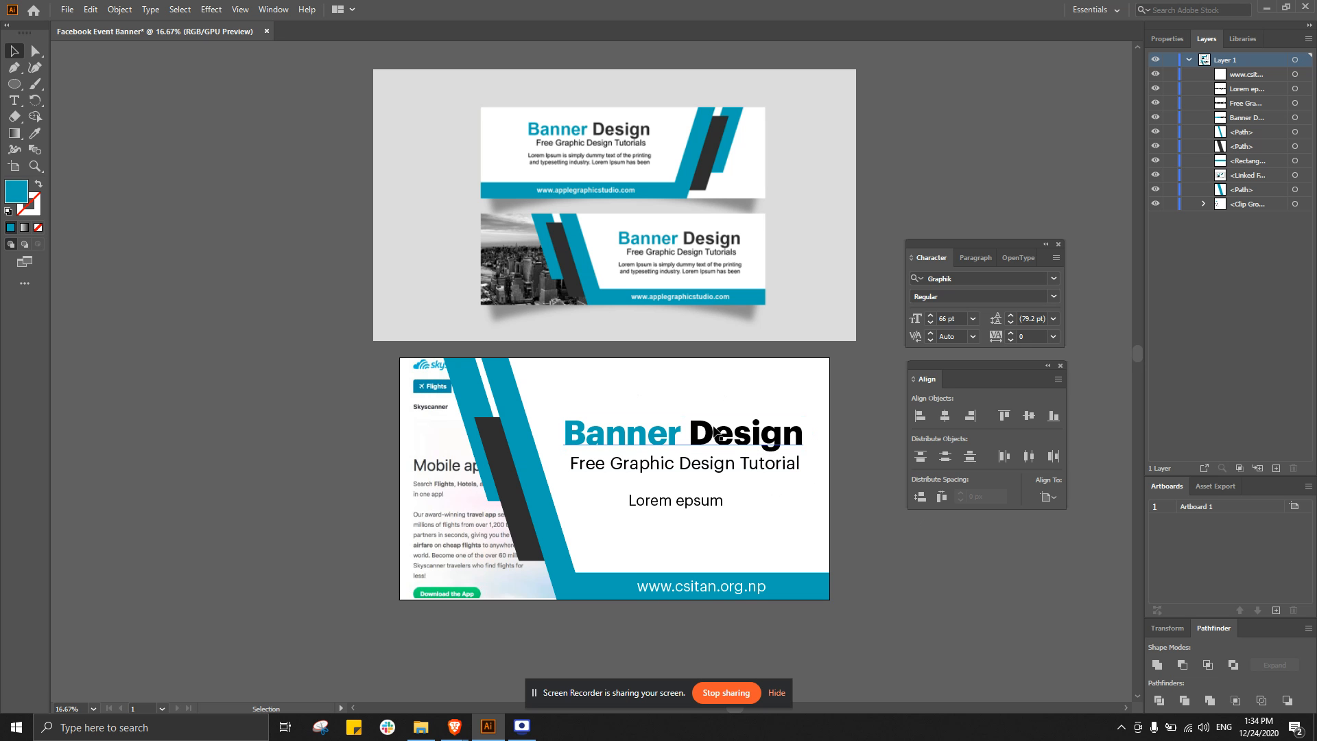
- Move the "Banner Design" heading up slightly and reposition the "Free Graphic Design Tutorial" subtitle closer beneath it
click(716, 433)
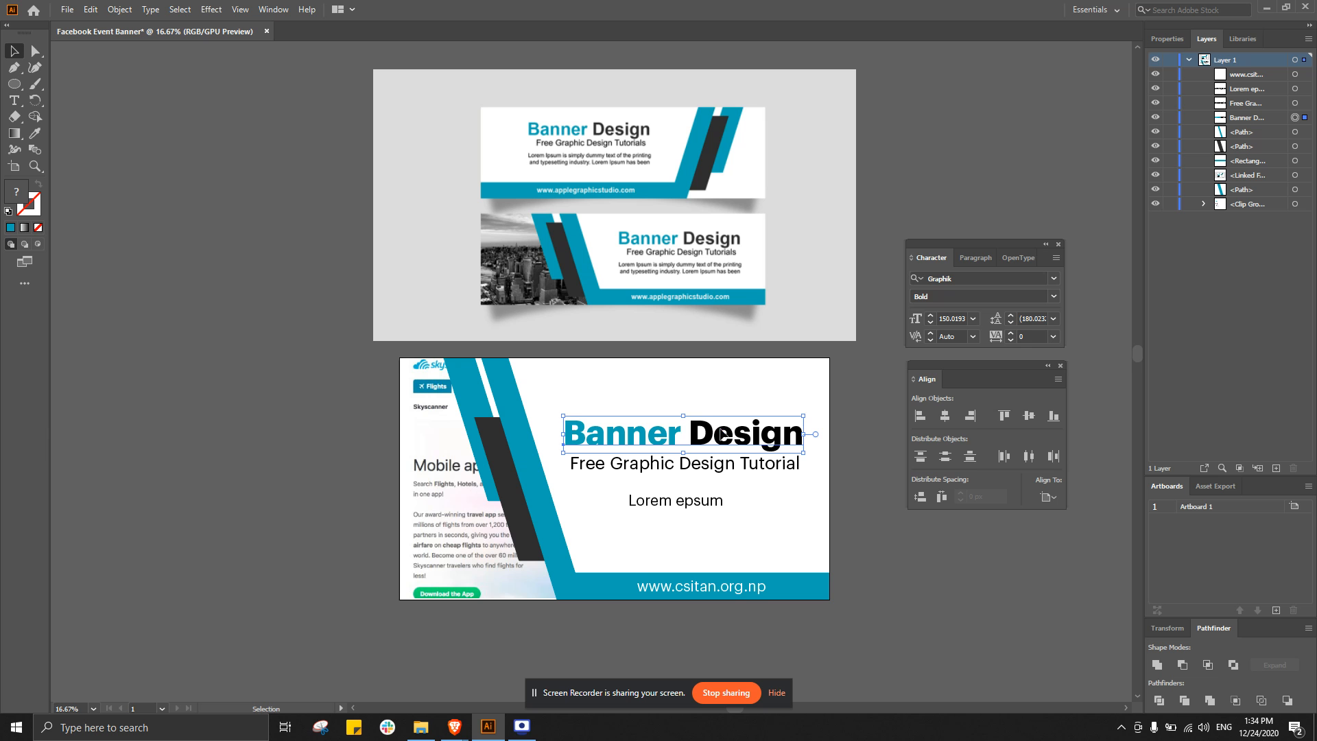
drag(721, 437, 720, 429)
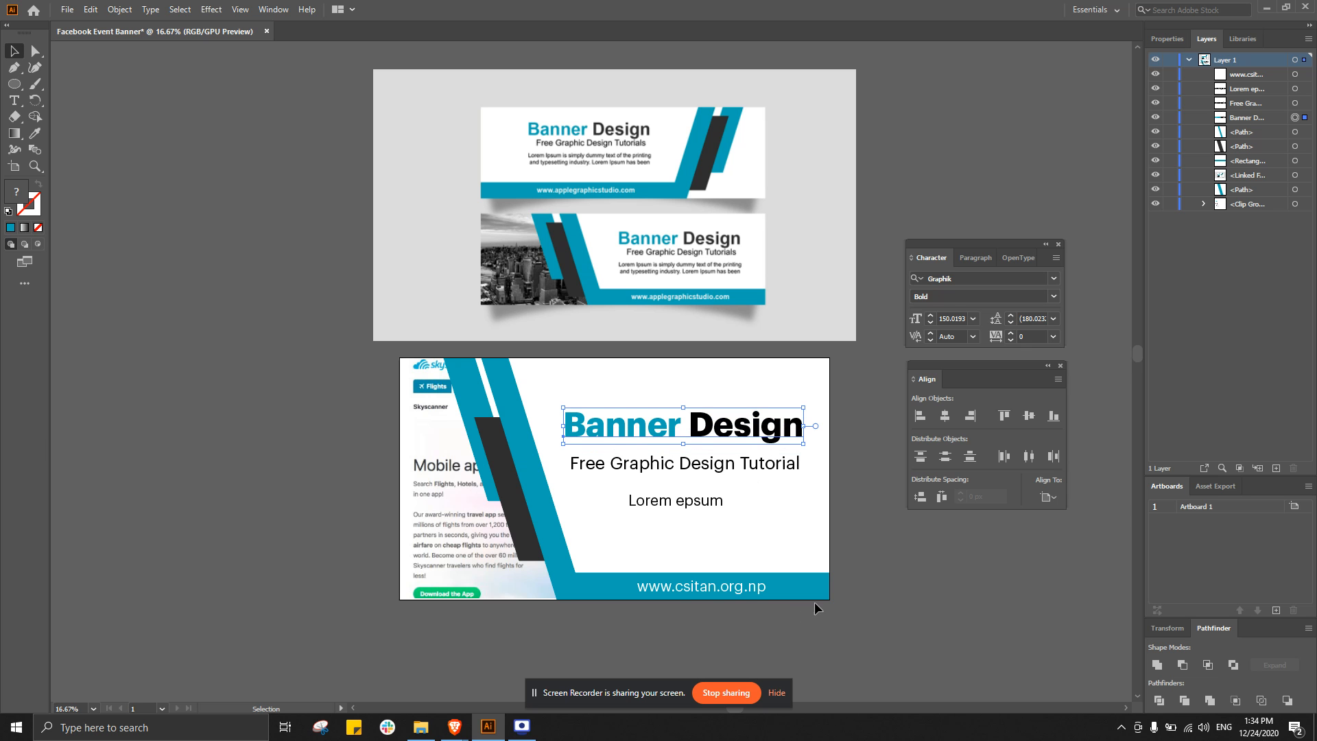
click(772, 469)
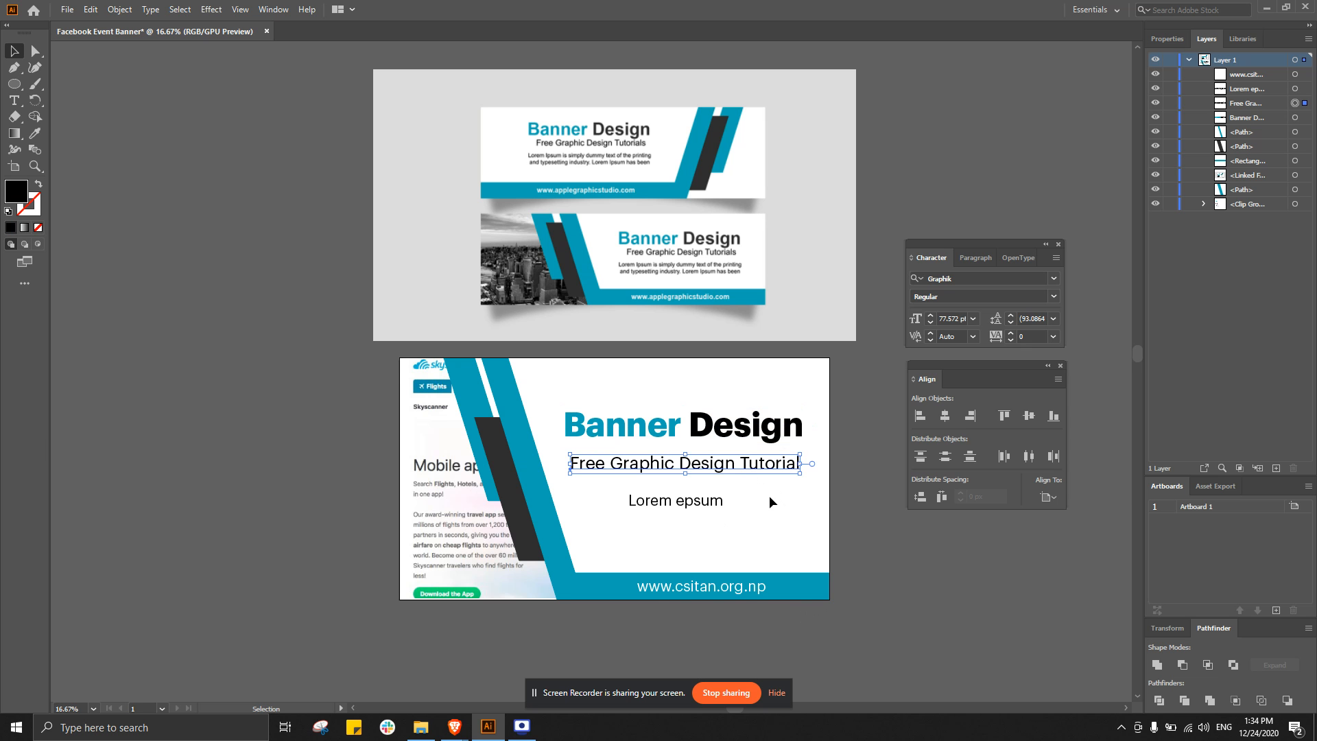
click(774, 491)
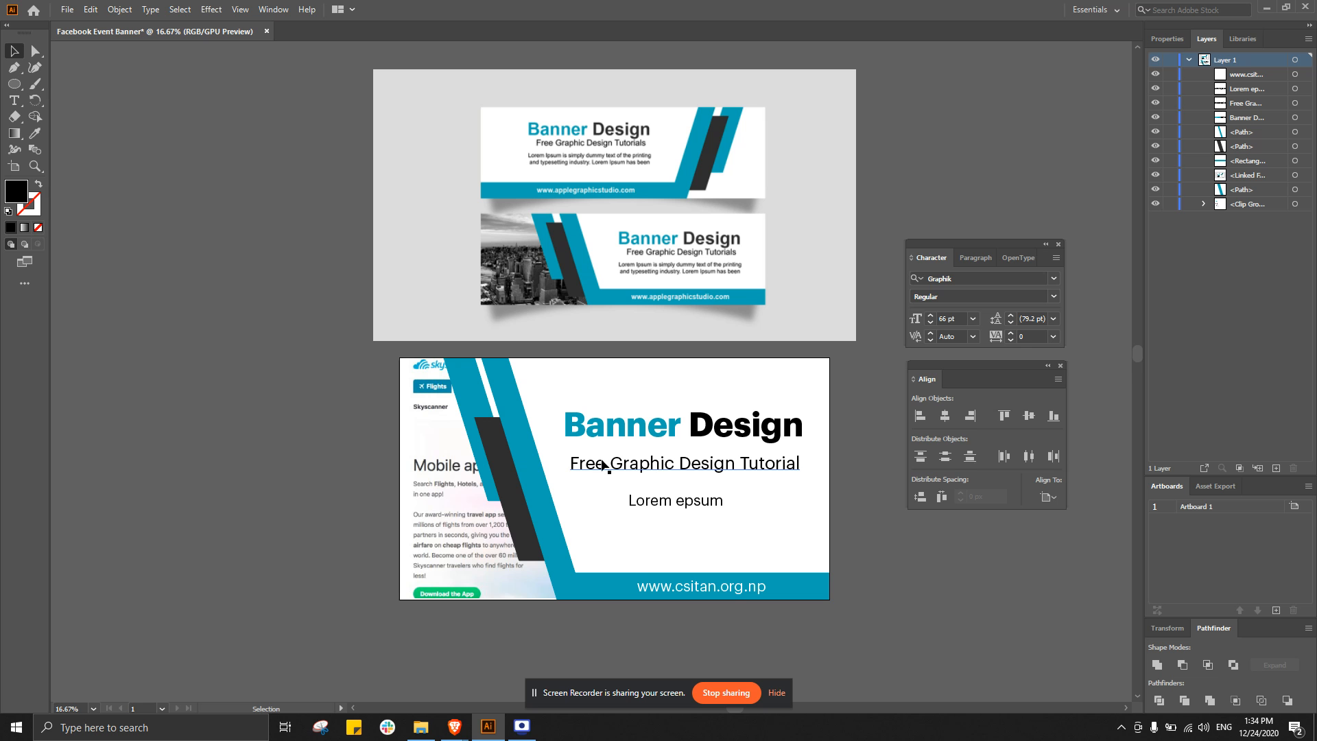
click(759, 464)
click(800, 513)
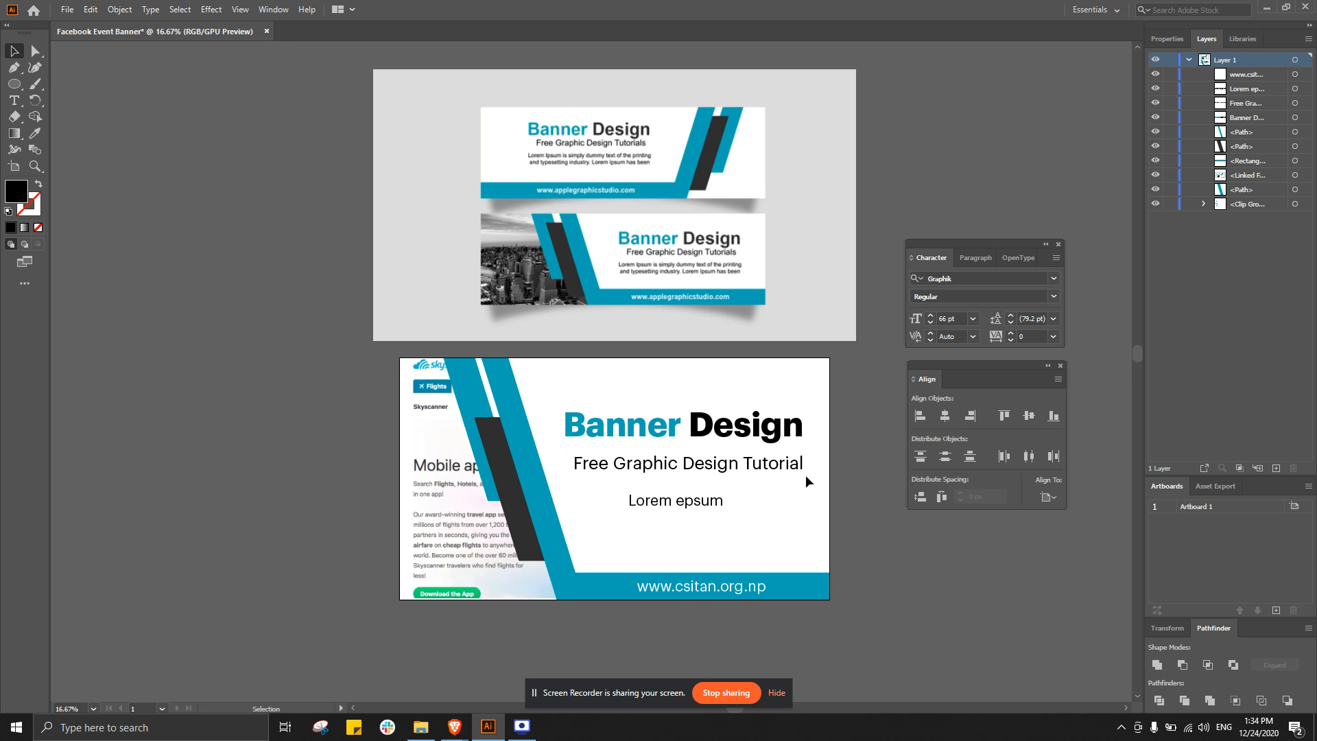
drag(702, 466, 701, 466)
click(798, 492)
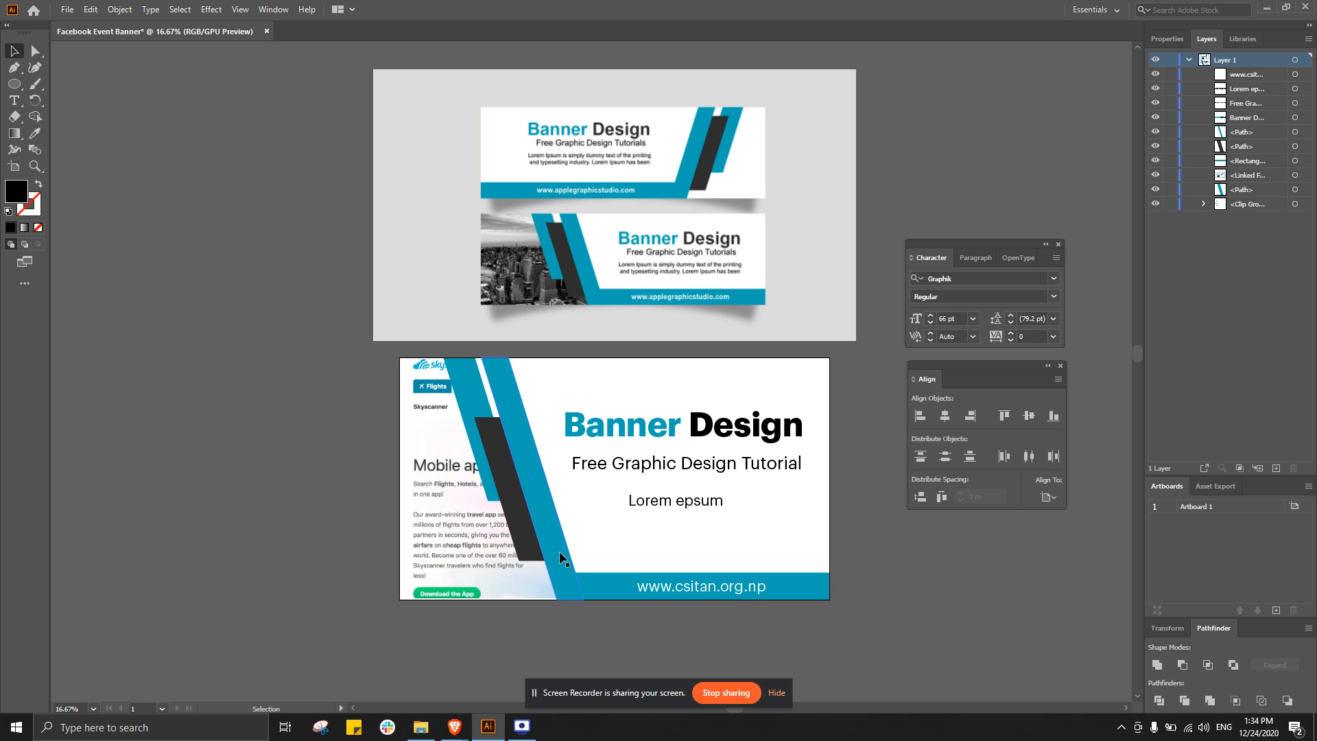
drag(689, 468, 687, 457)
- Centre the subtitle horizontally beneath the "Banner Design" heading, using the heading as the key object, and deselect both
click(717, 425)
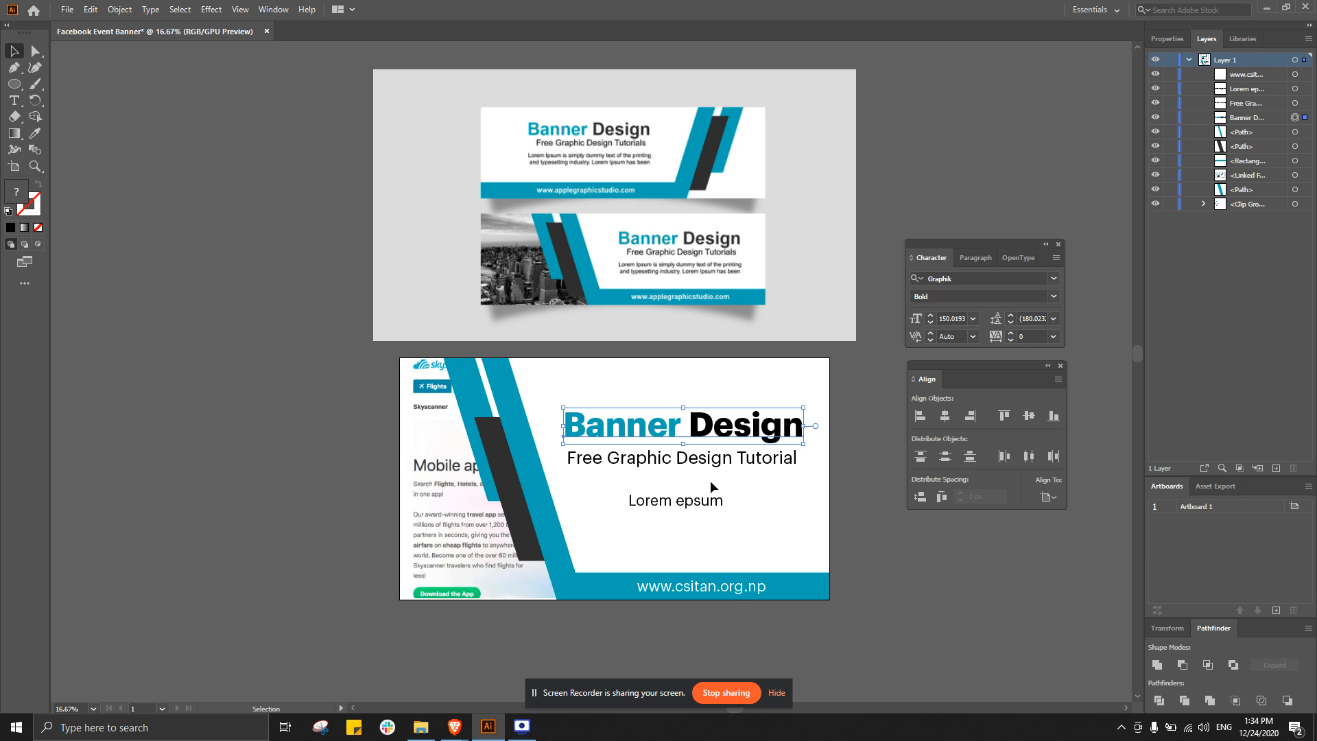
shift+click(719, 464)
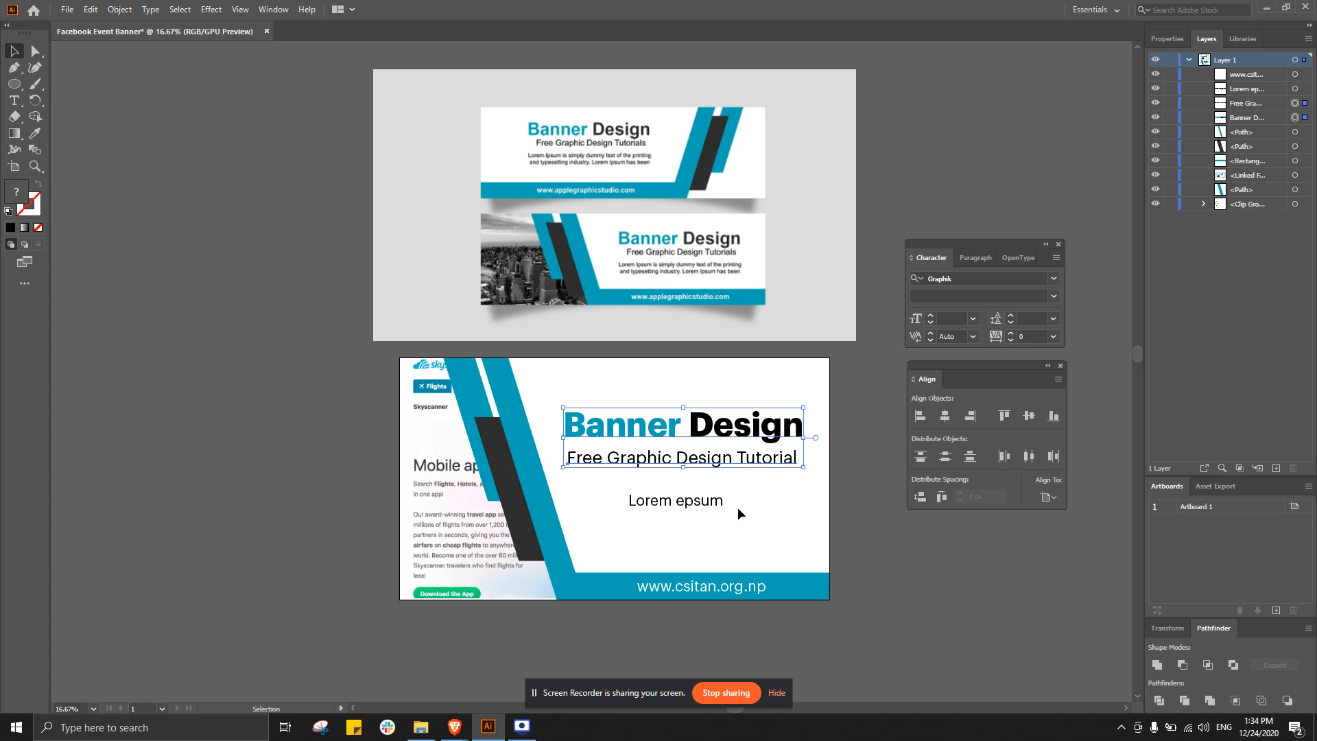
click(826, 436)
click(728, 464)
shift+click(740, 424)
click(773, 511)
click(768, 458)
shift+click(770, 437)
click(741, 431)
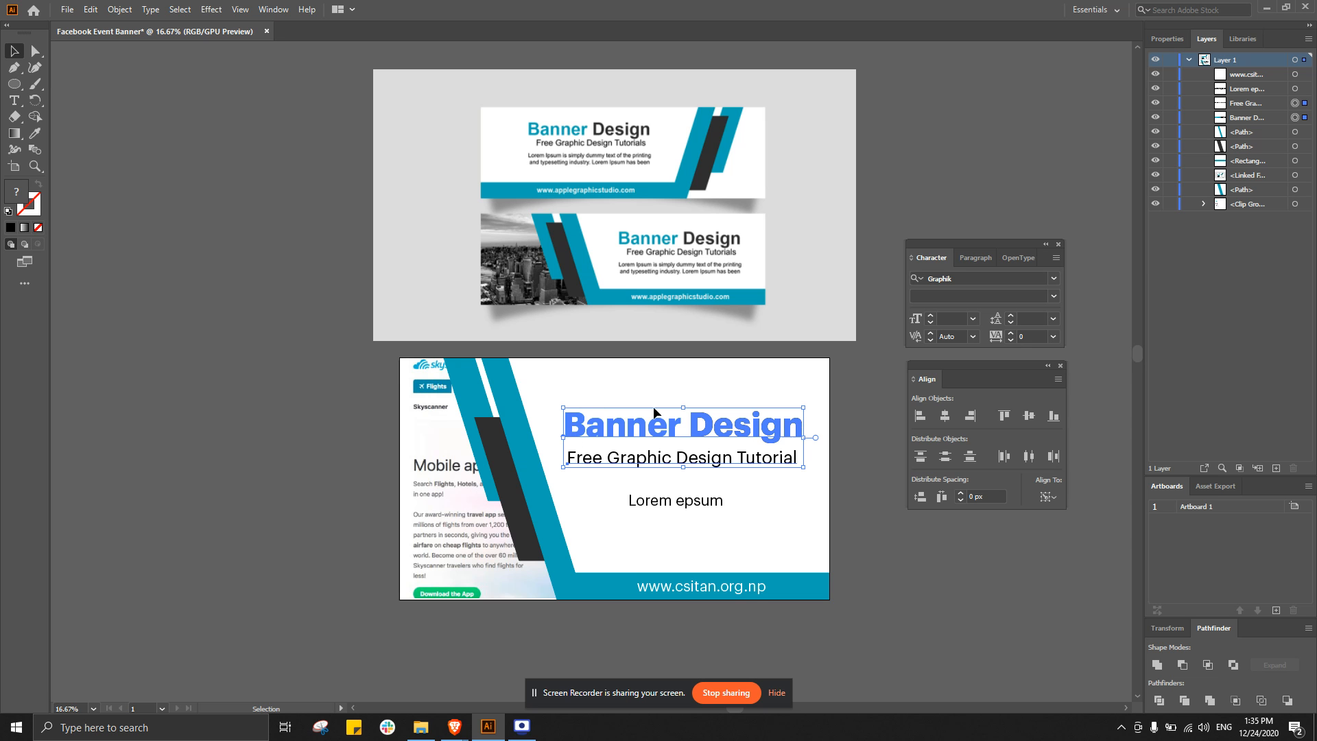
click(944, 417)
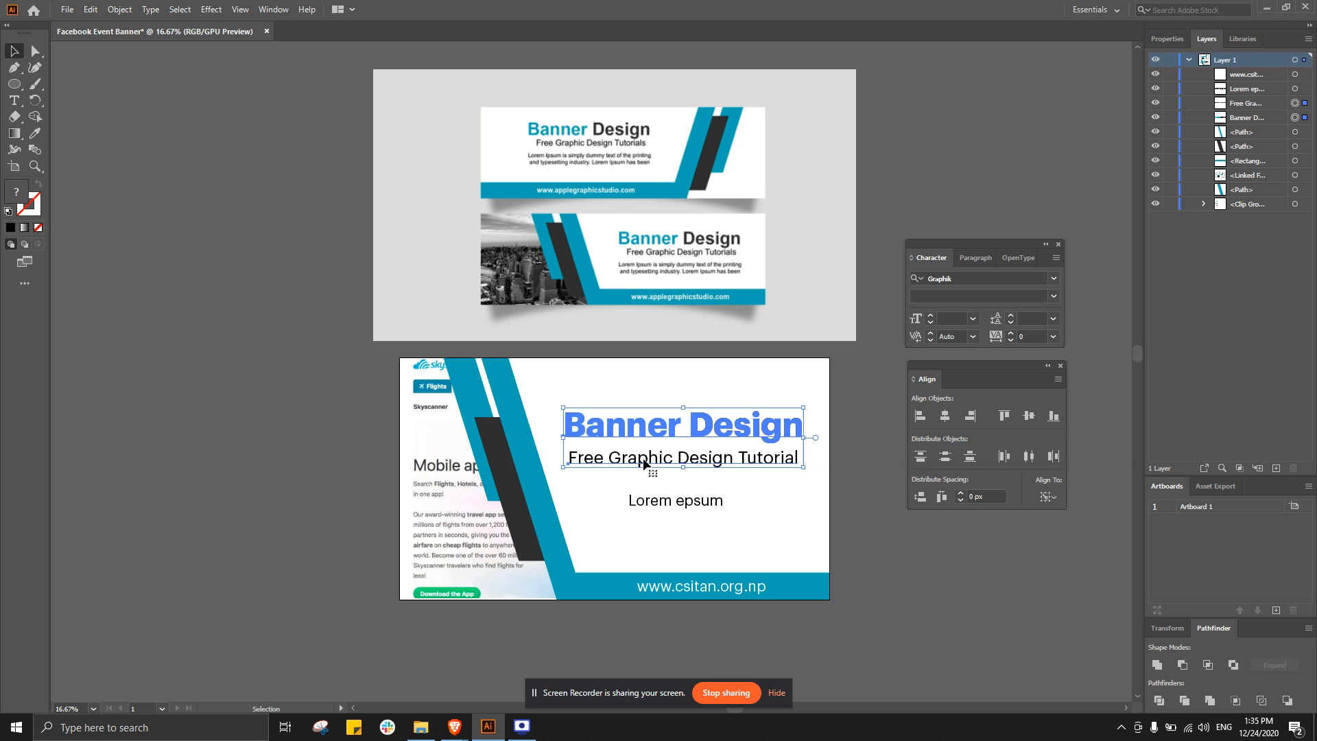
click(763, 485)
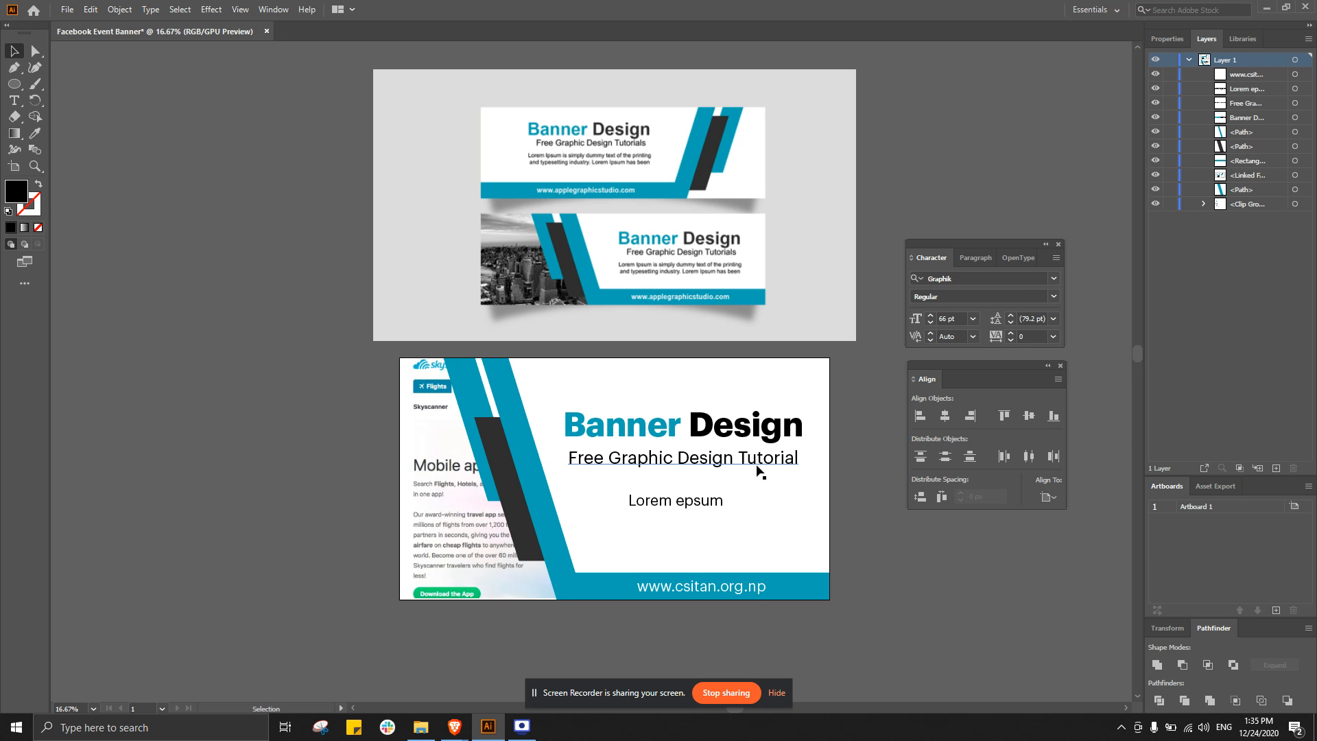
- Try centring the heading alone horizontally on the artboard, and undo that alignment
click(680, 431)
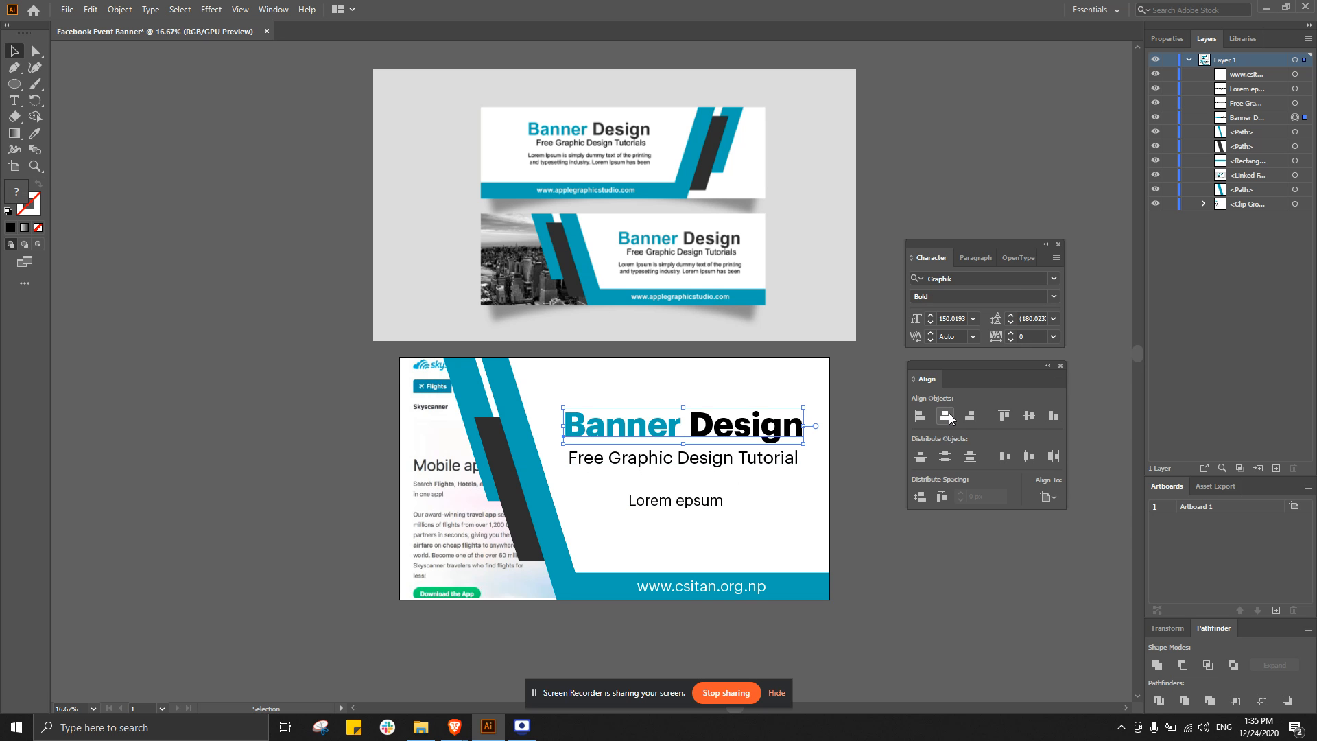
click(946, 415)
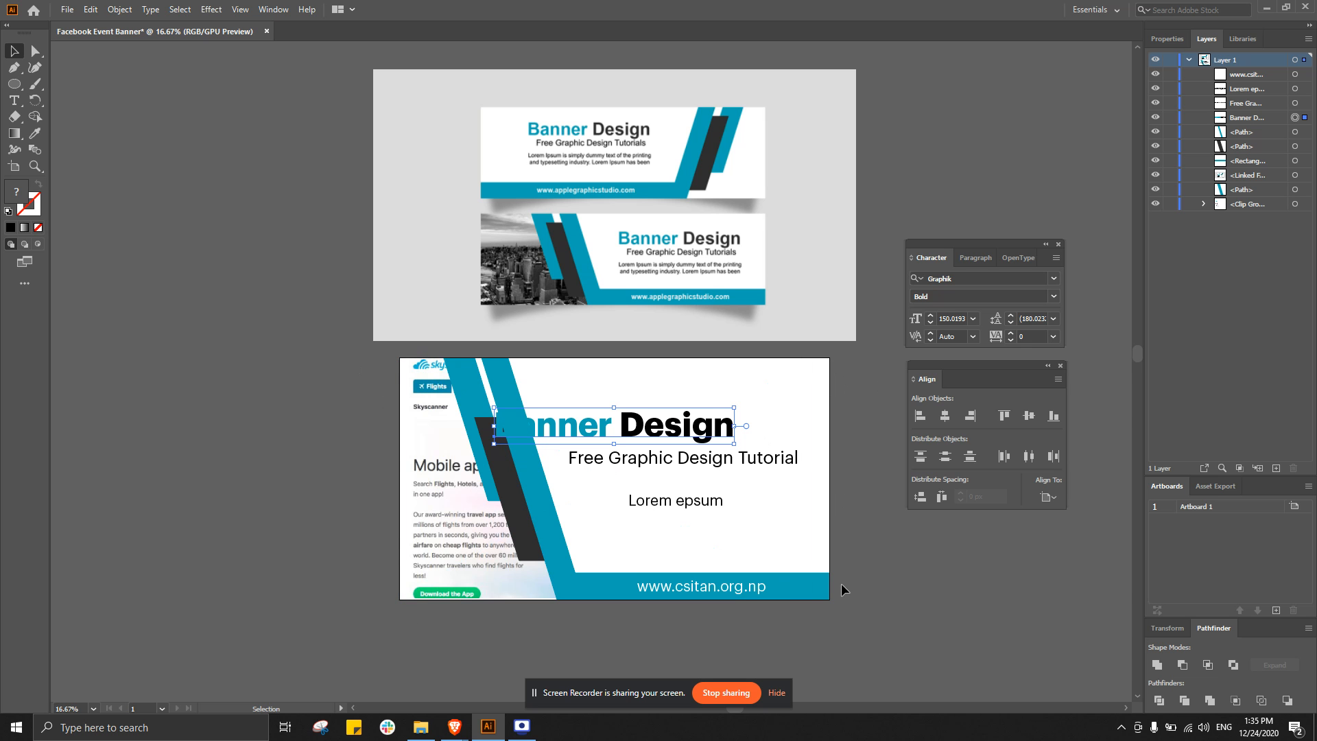
key(a)
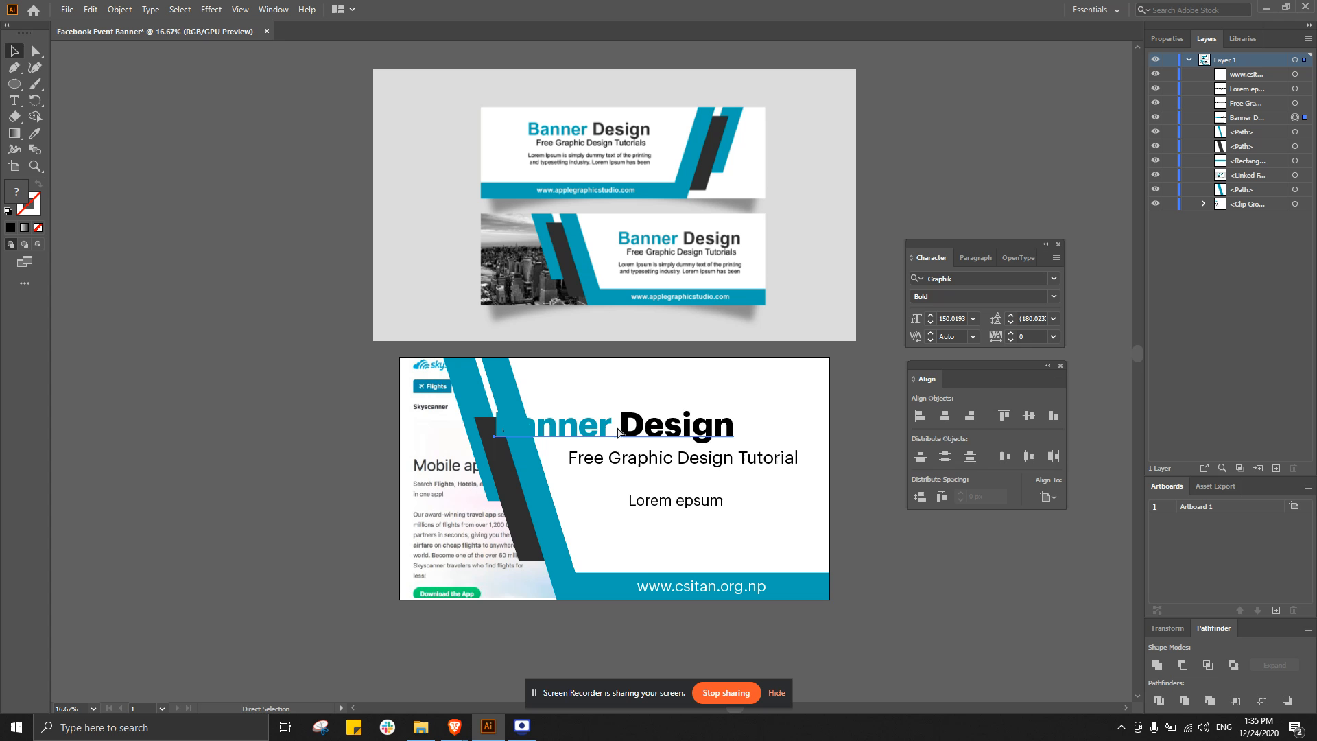
key(ctrl+z)
- Shift the "Free Graphic Design Tutorial" subtitle well to the right and realign its horizontal centre to the heading as key object
shift+click(728, 456)
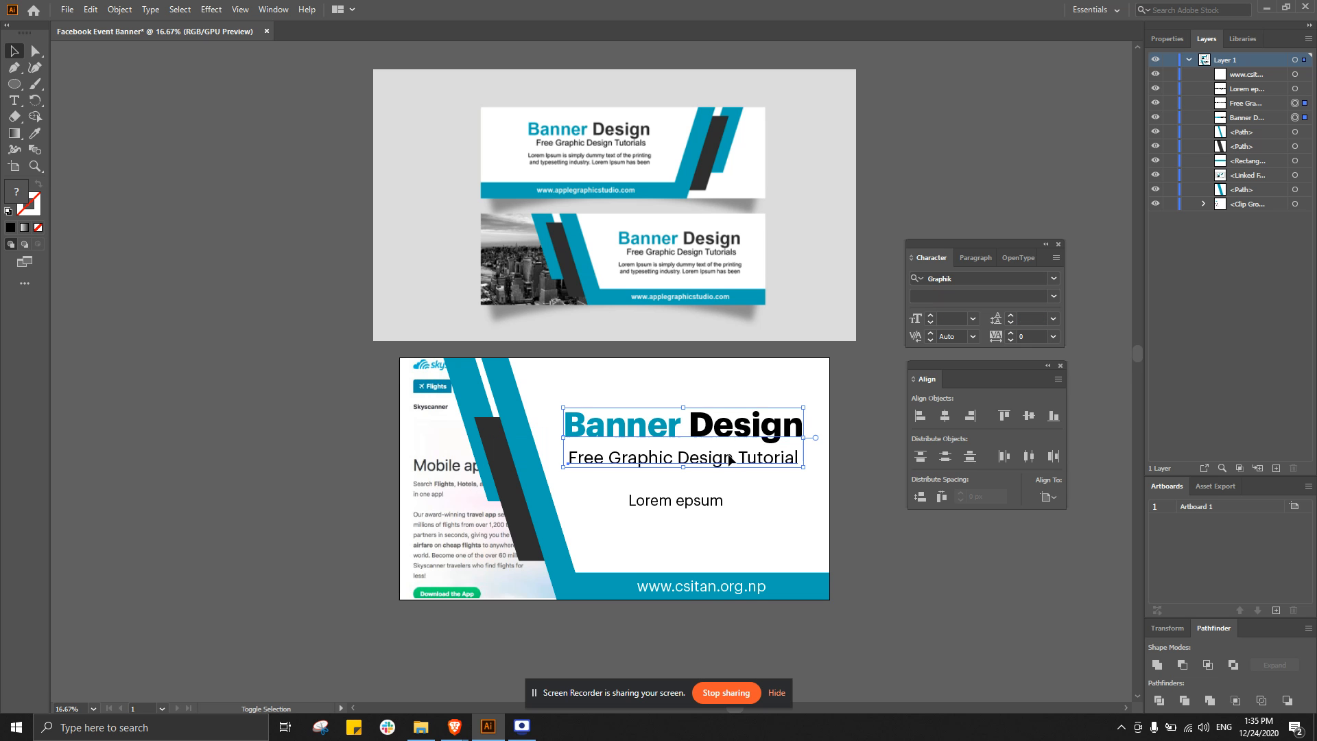
click(767, 431)
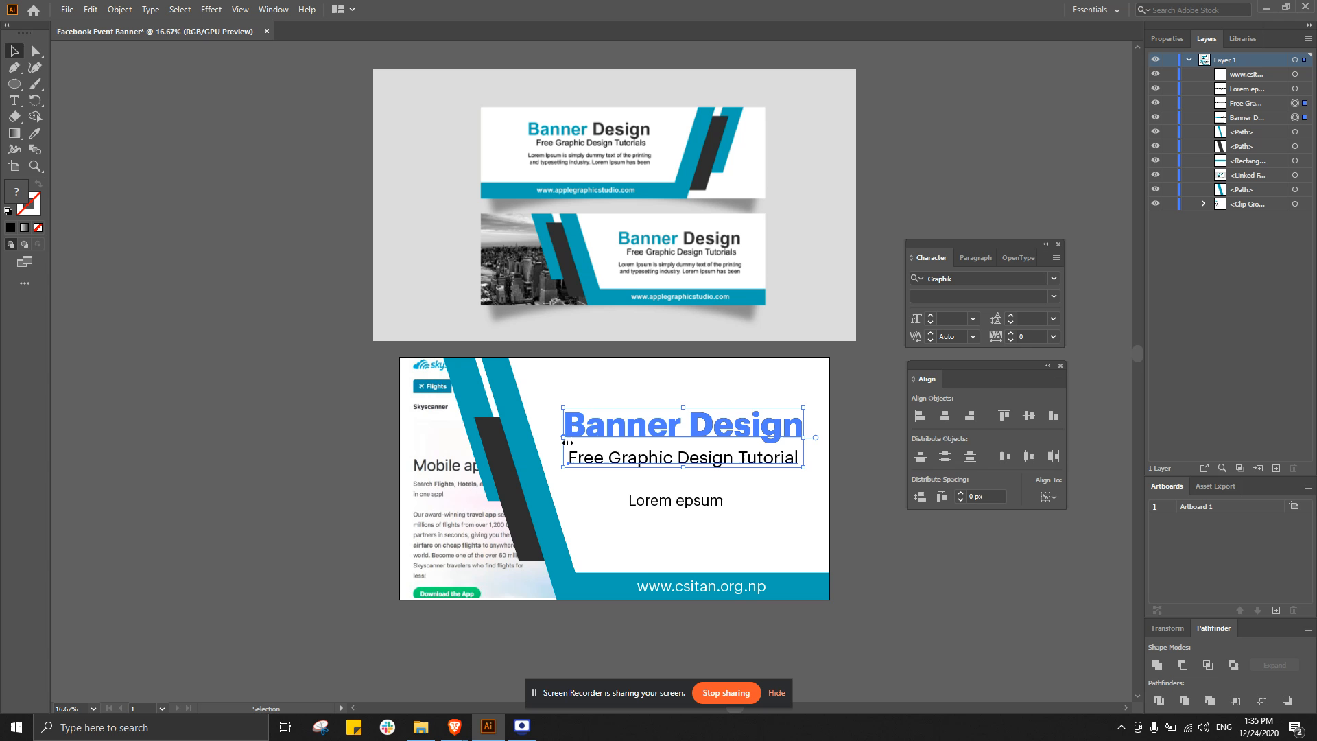
click(831, 504)
drag(708, 460, 792, 462)
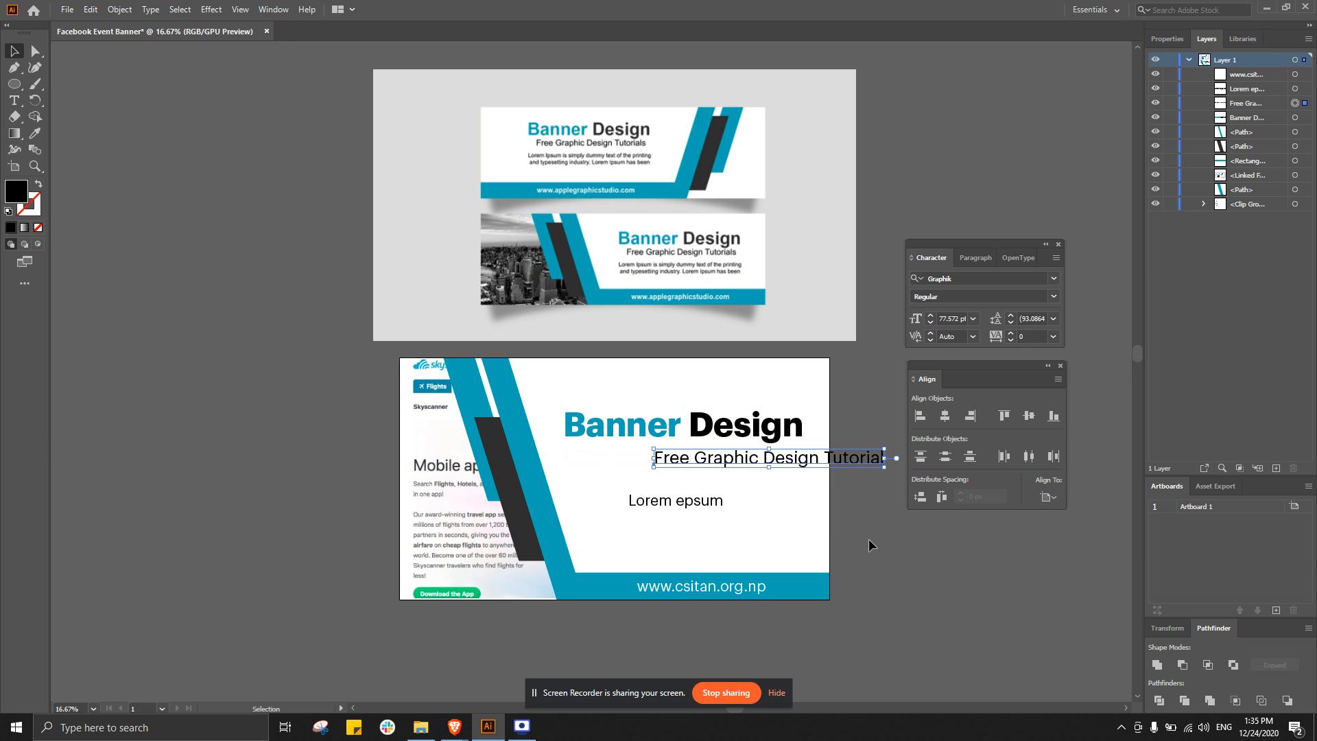
shift+click(719, 438)
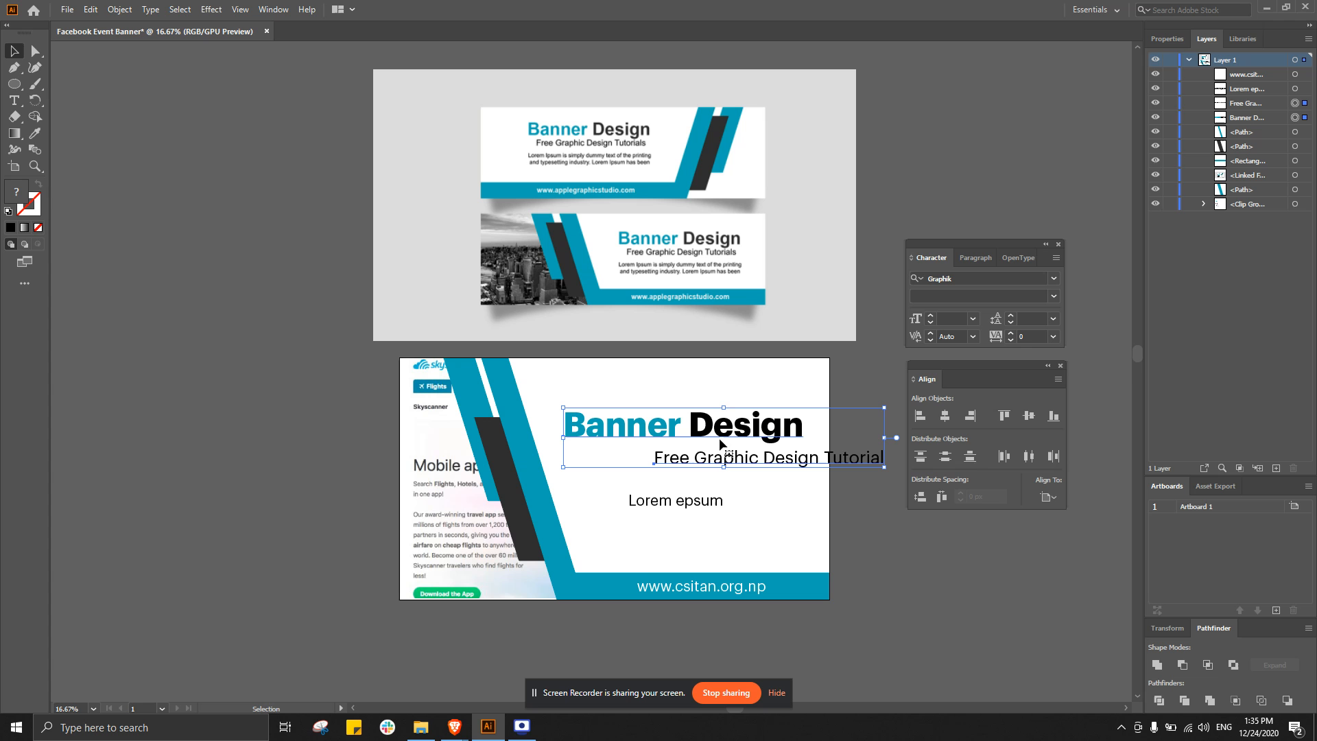
click(721, 439)
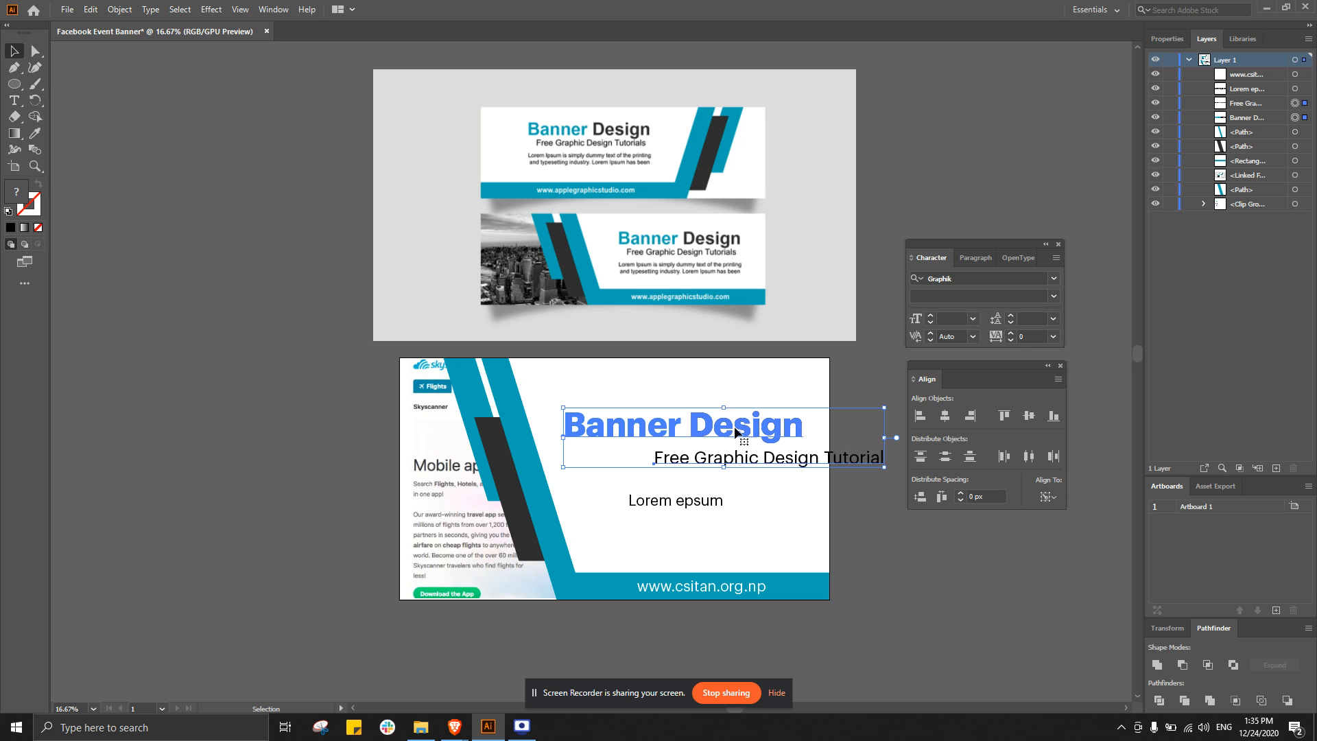
click(945, 416)
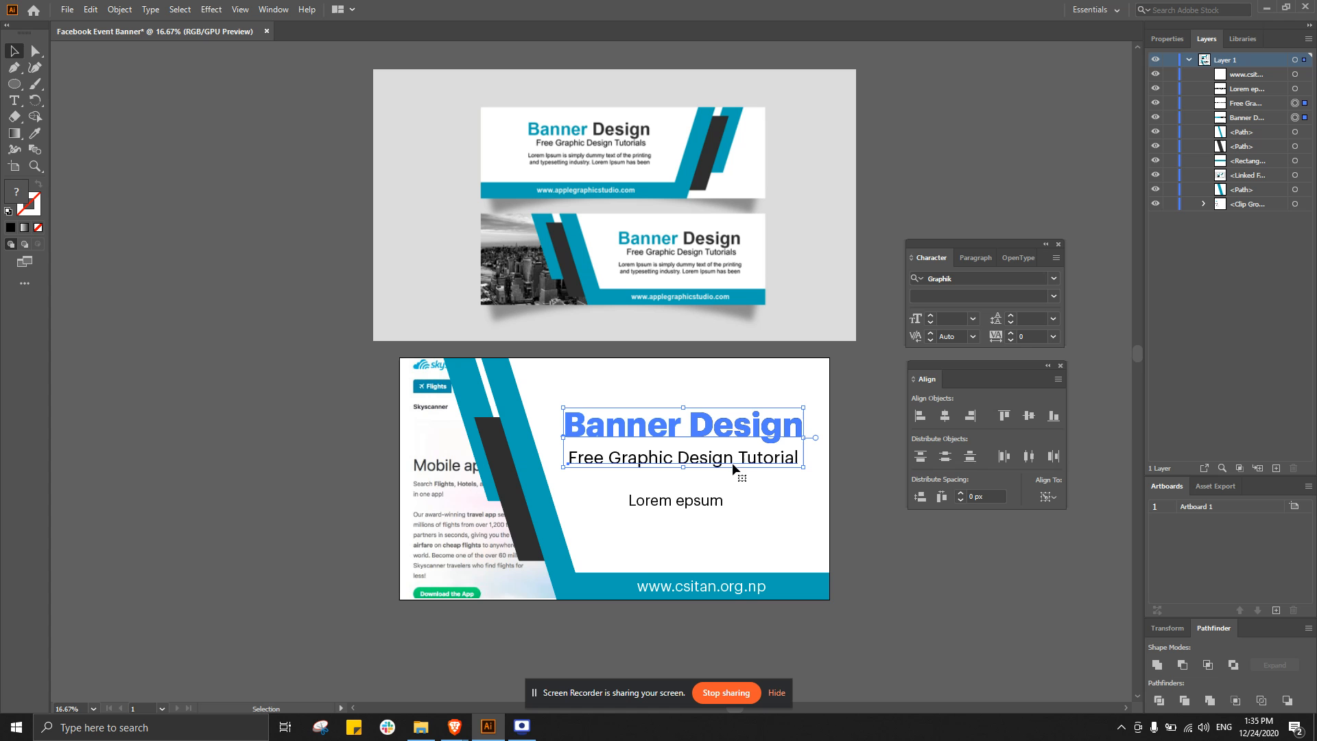
- Undo the subtitle alignment, try centring the heading over the subtitle as key object, and undo back to before the subtitle was shifted
key(ctrl+z)
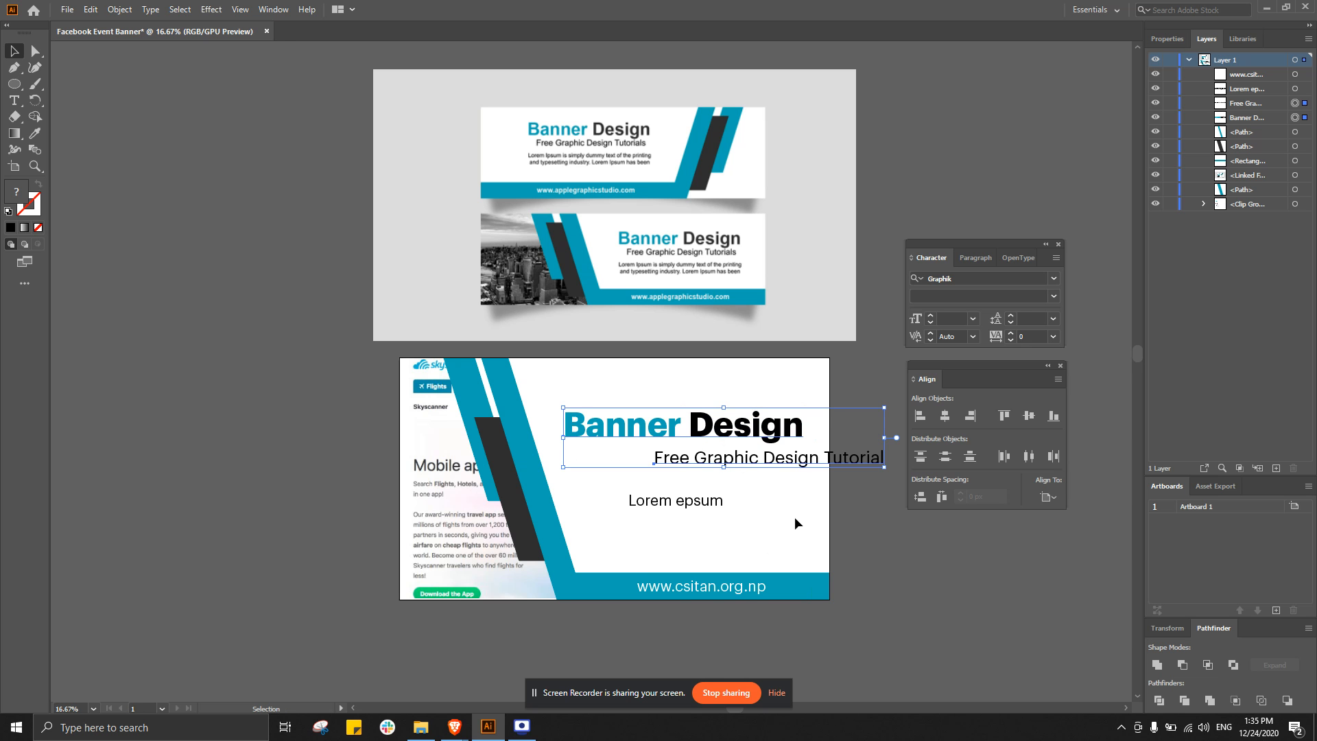
click(756, 466)
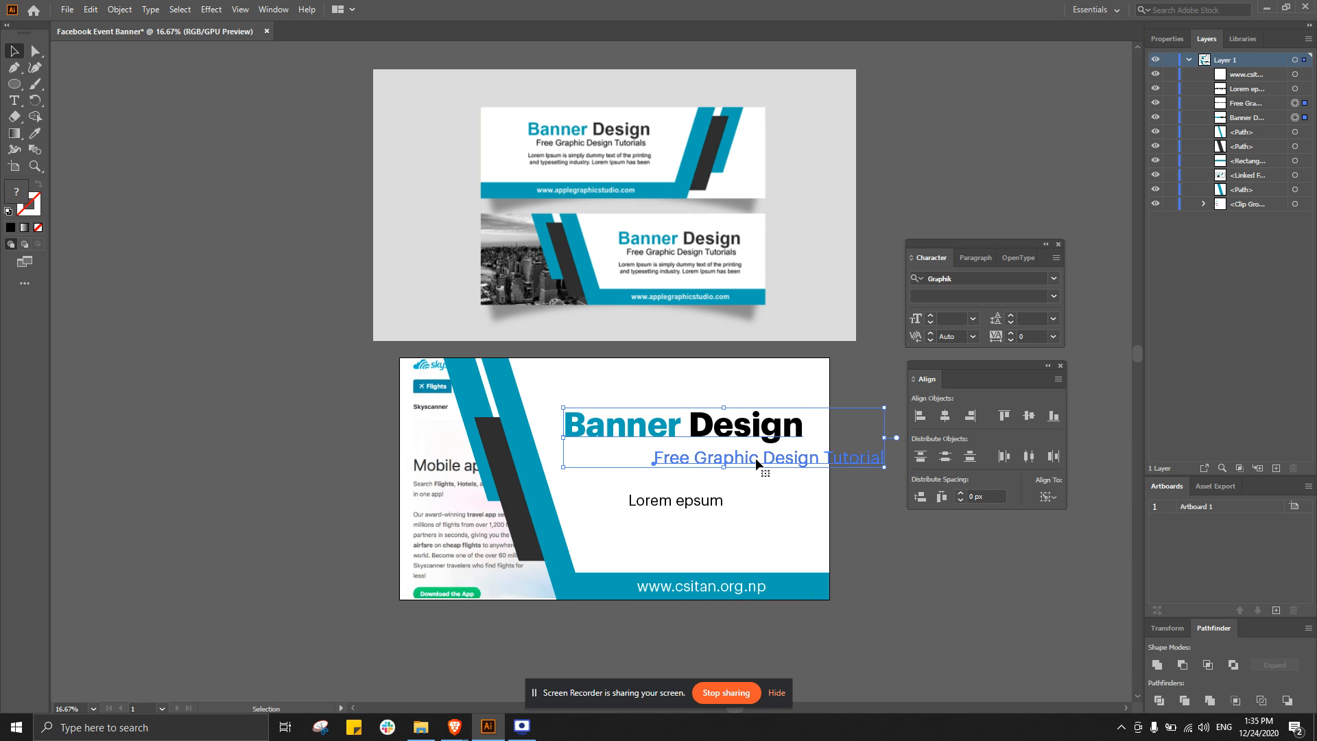
click(946, 415)
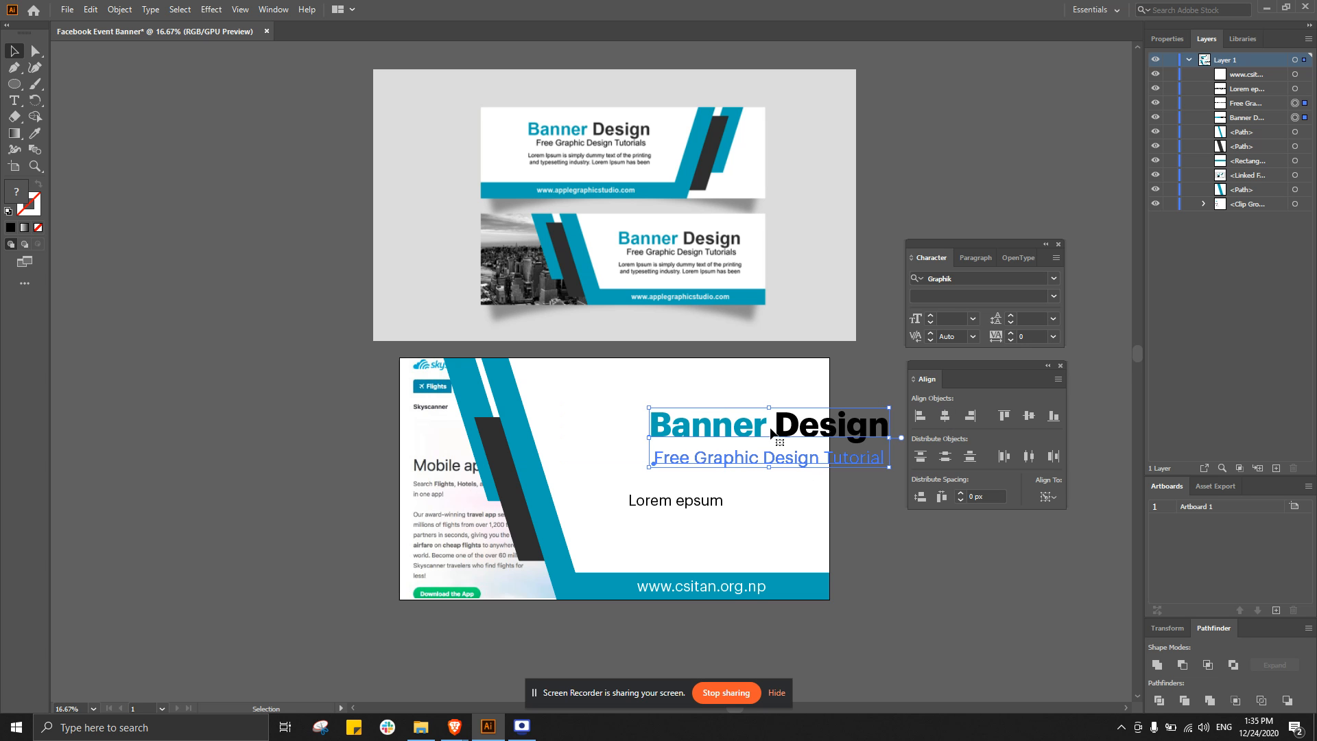
key(ctrl+z)
key(ctrl+z)
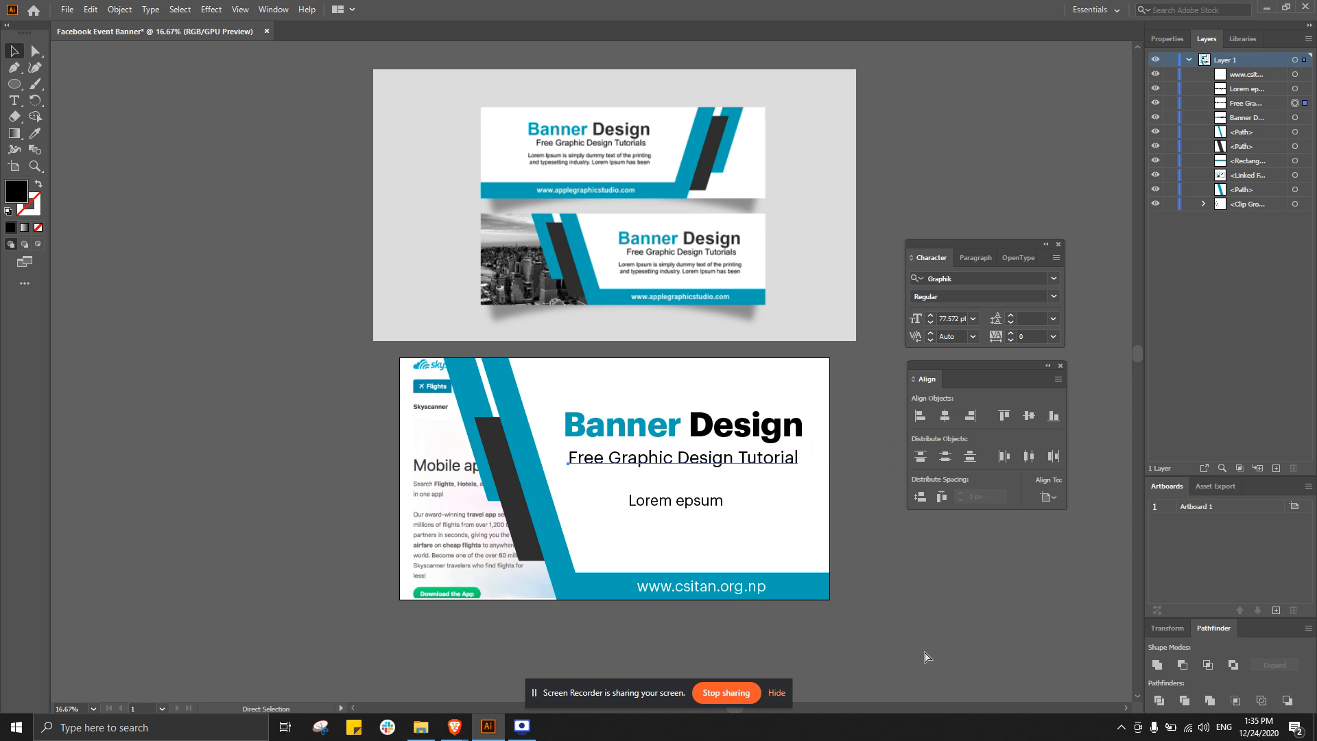
- Centre the "Lorem epsum" body text horizontally beneath the "Banner Design" heading, using the heading as key object, and deselect both
click(686, 504)
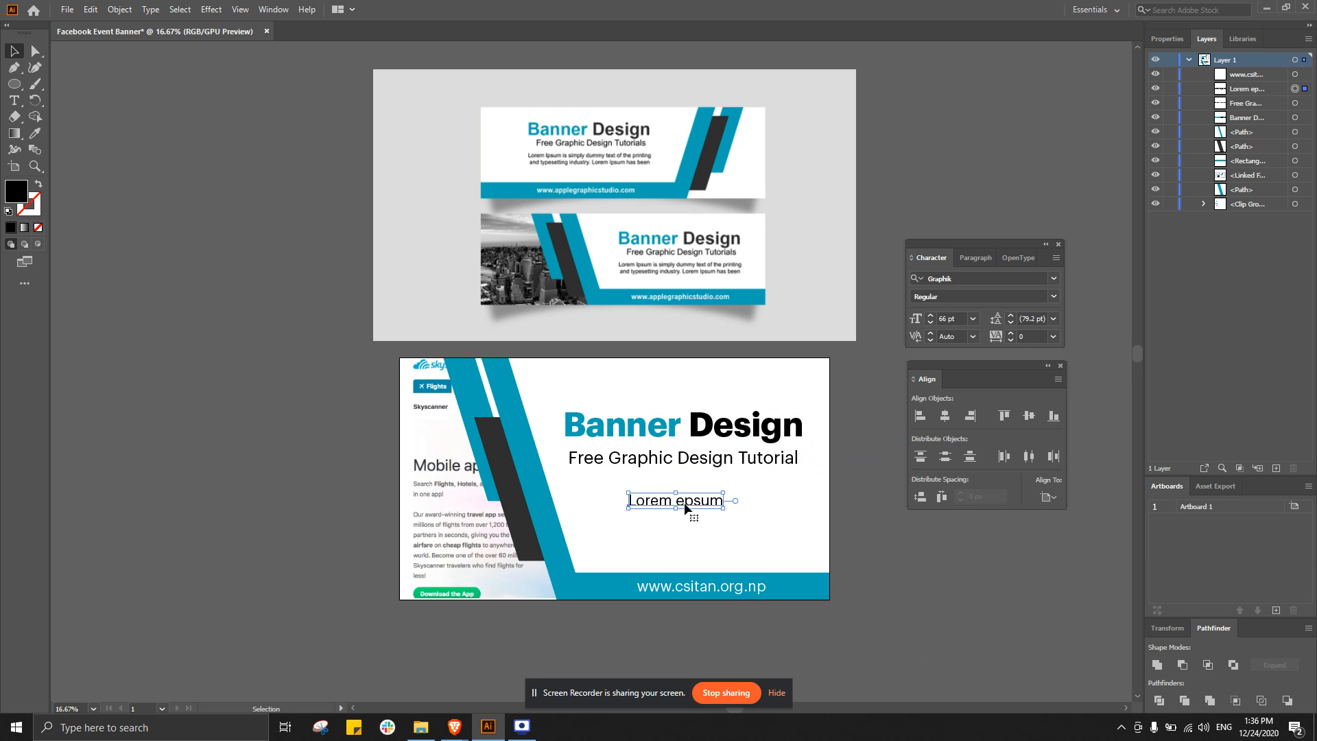
shift+click(723, 422)
click(734, 428)
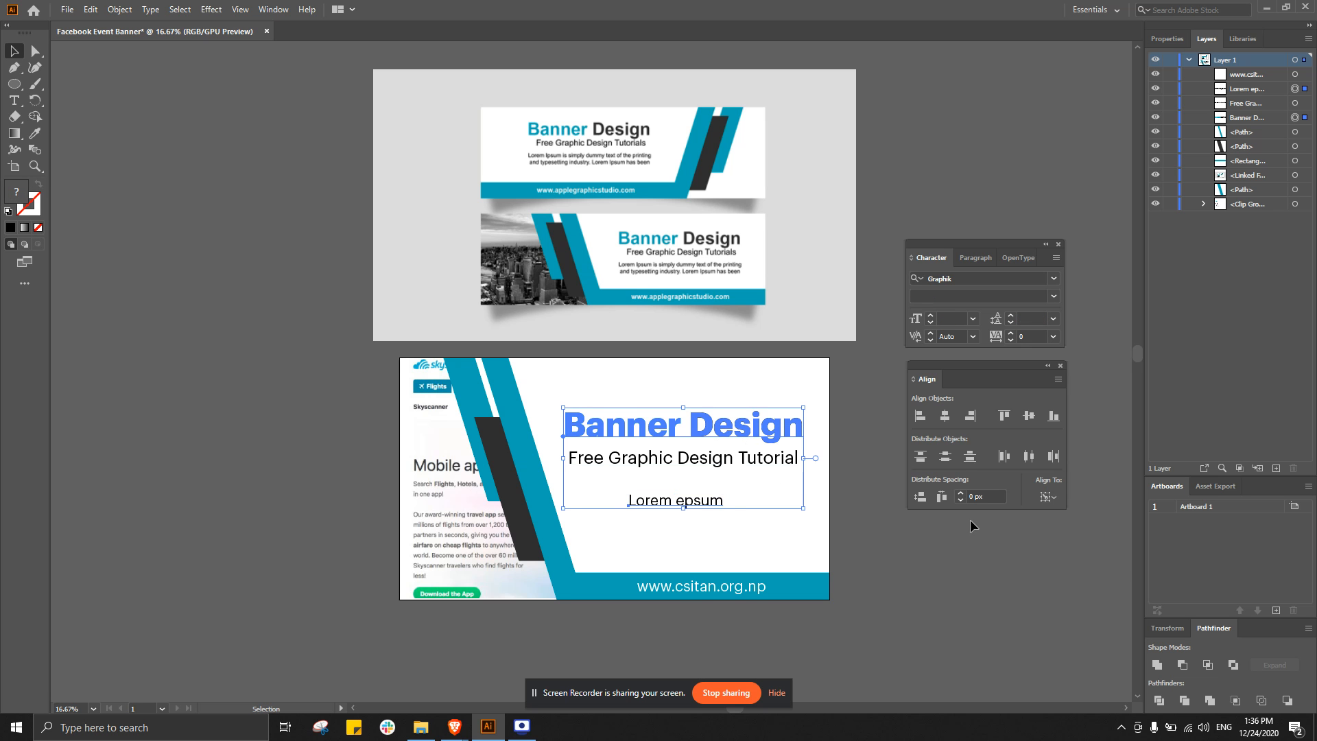
click(952, 419)
click(855, 575)
click(688, 590)
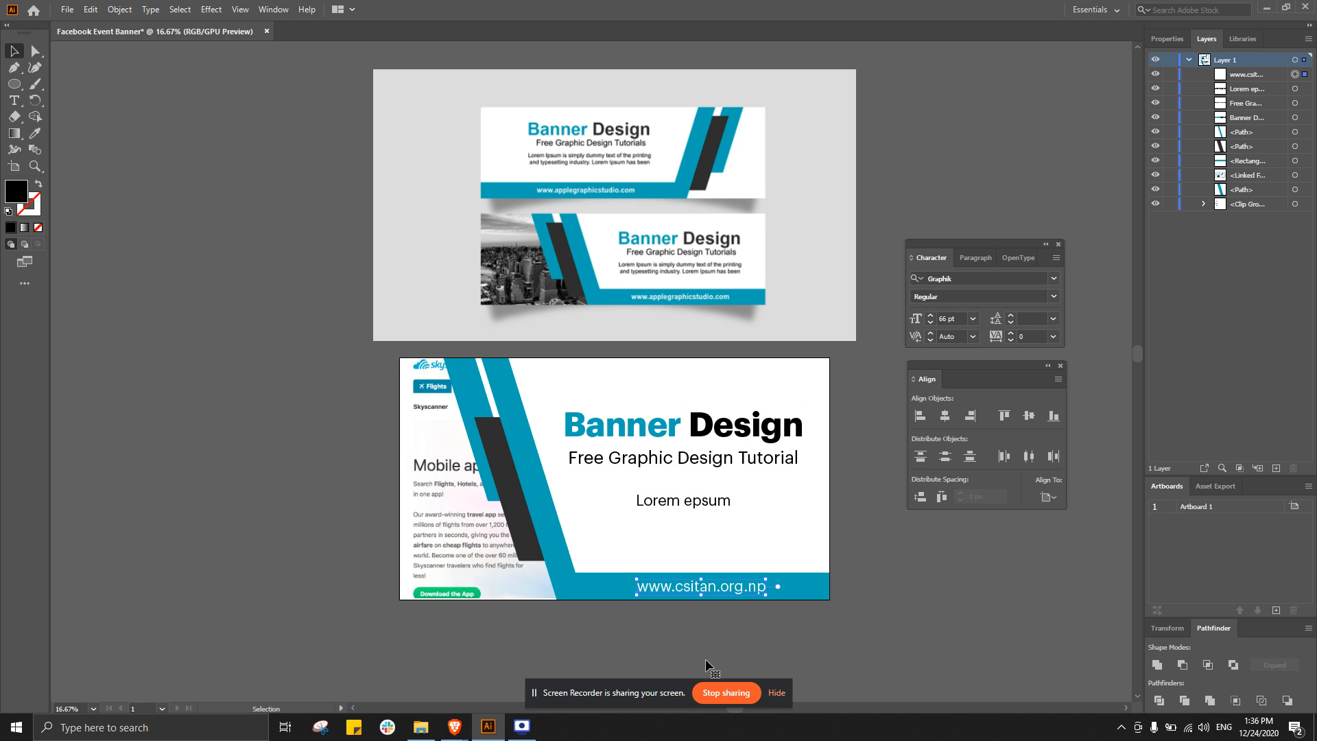
shift+click(751, 433)
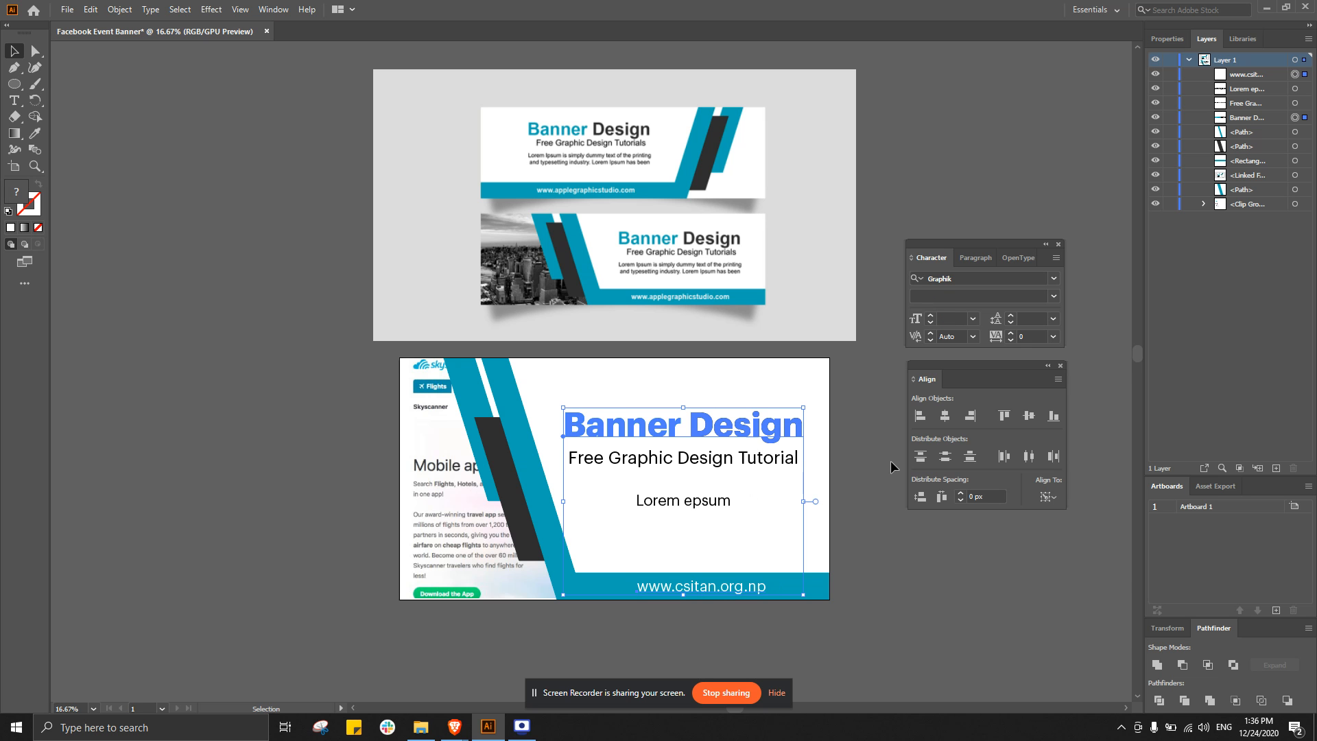
click(947, 417)
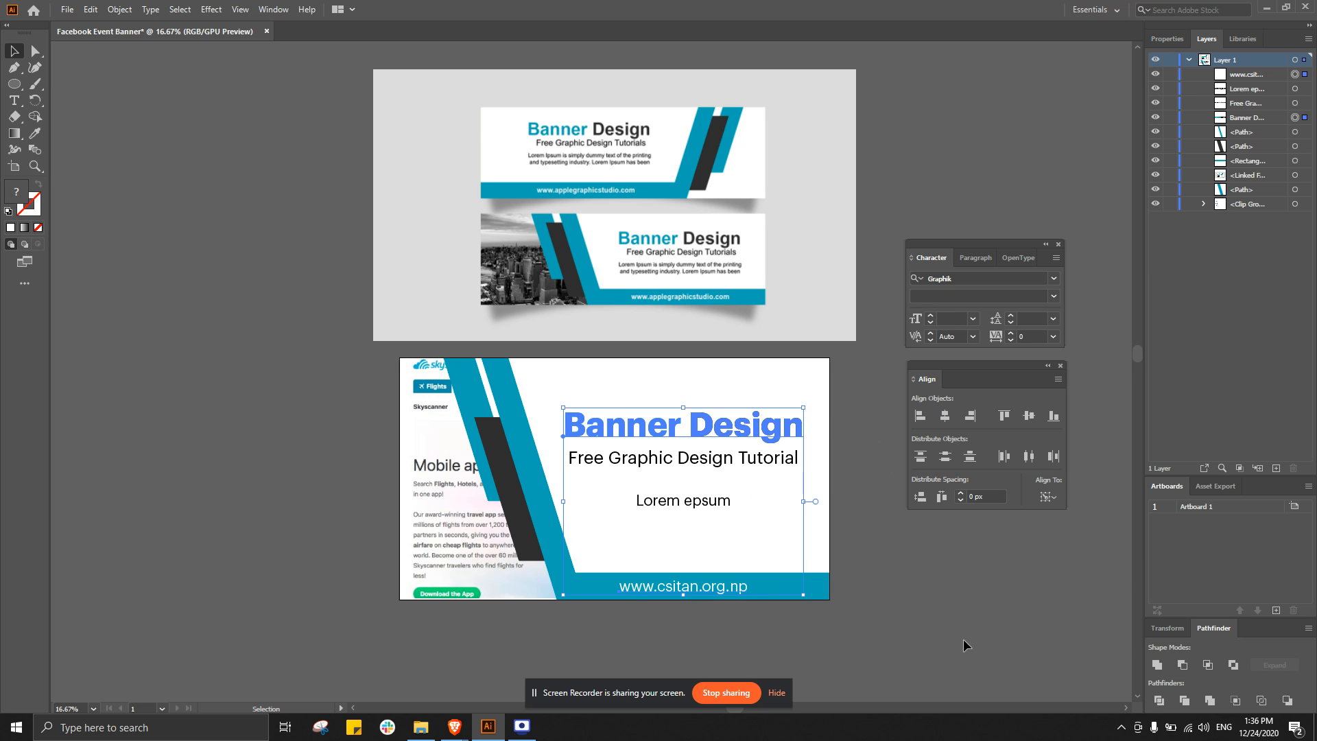
click(787, 476)
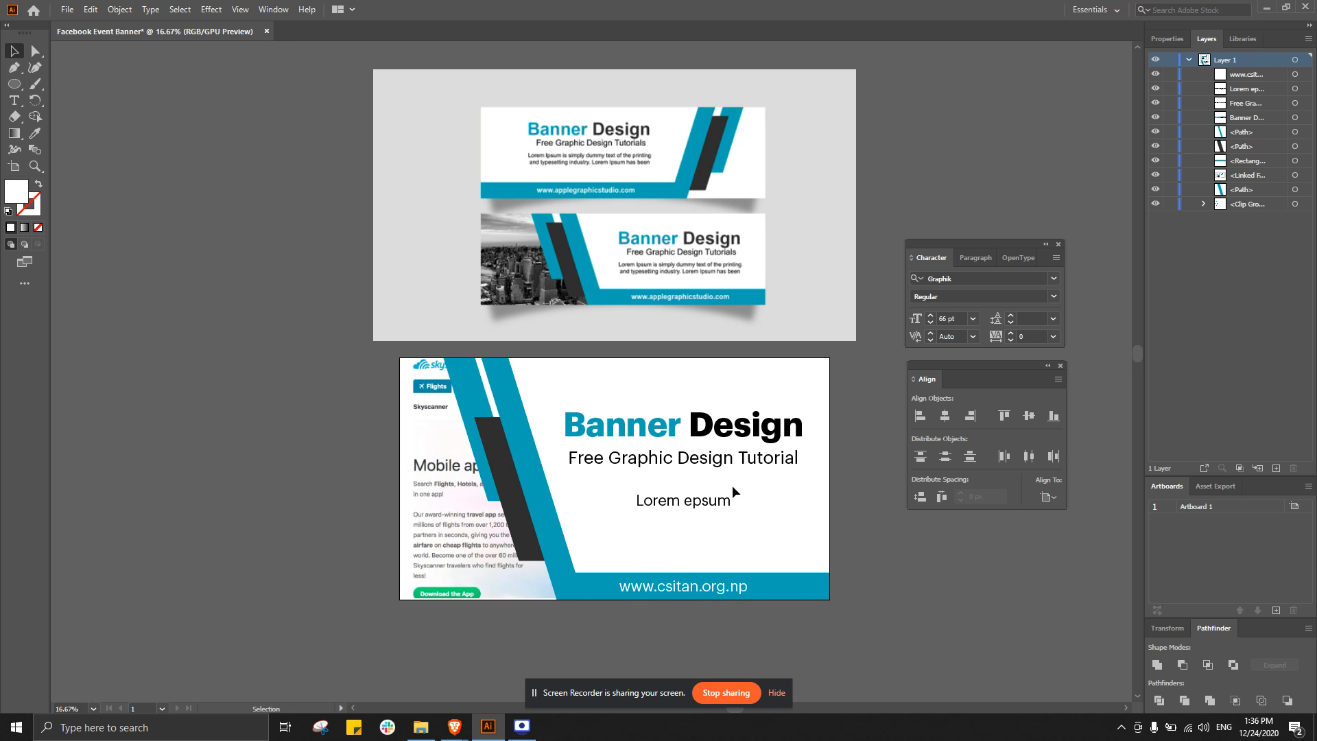
- Try shifting the subtitle and the "Lorem epsum" text slightly sideways, undo both moves and clear the selection
mouse_move(713, 458)
mouse_down()
mouse_move(728, 458)
mouse_move(718, 454)
mouse_up()
drag(707, 502, 702, 502)
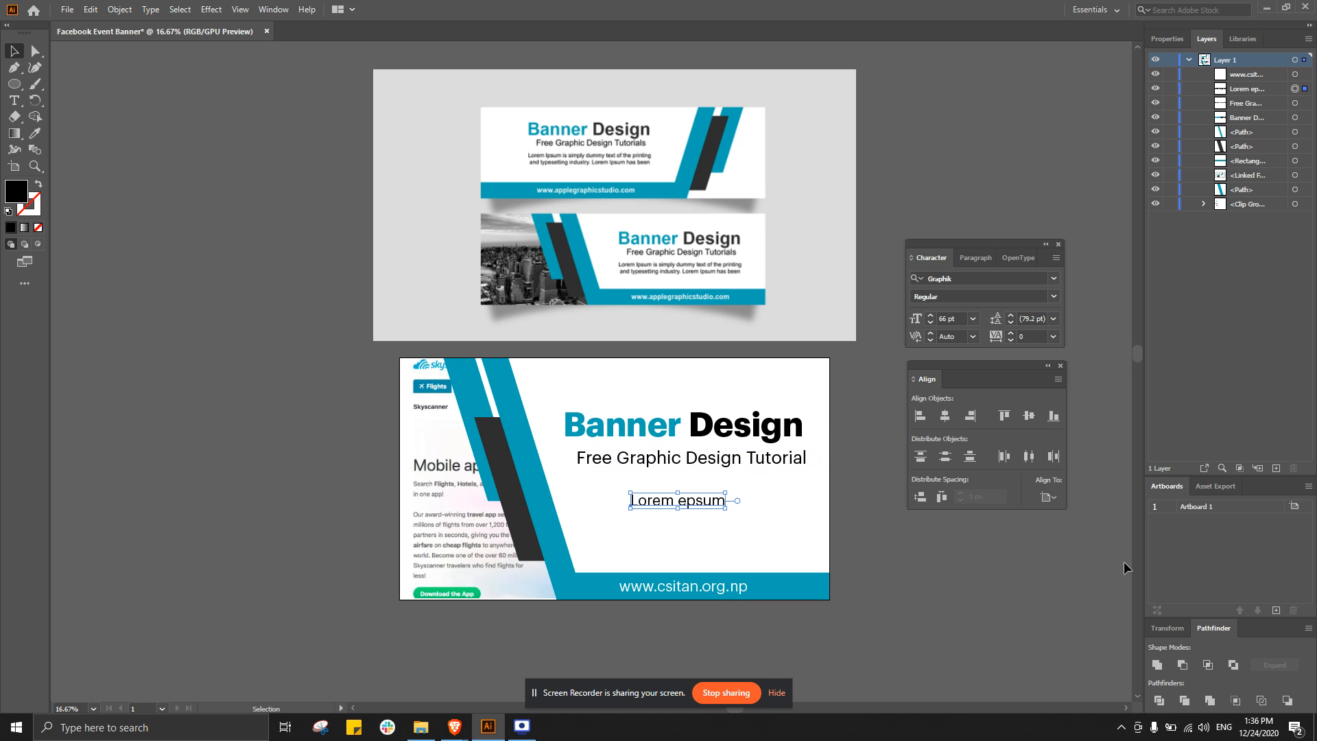
key(ctrl+z)
key(ctrl+z)
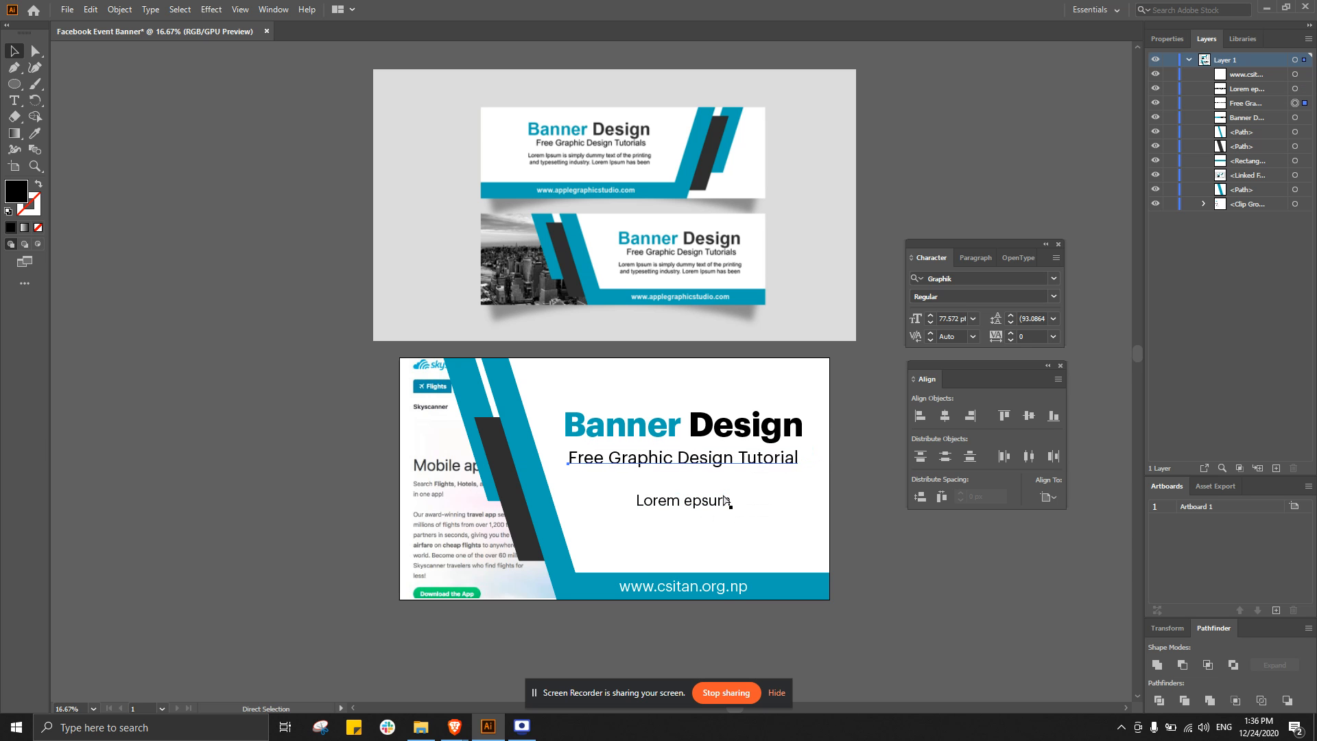
click(912, 609)
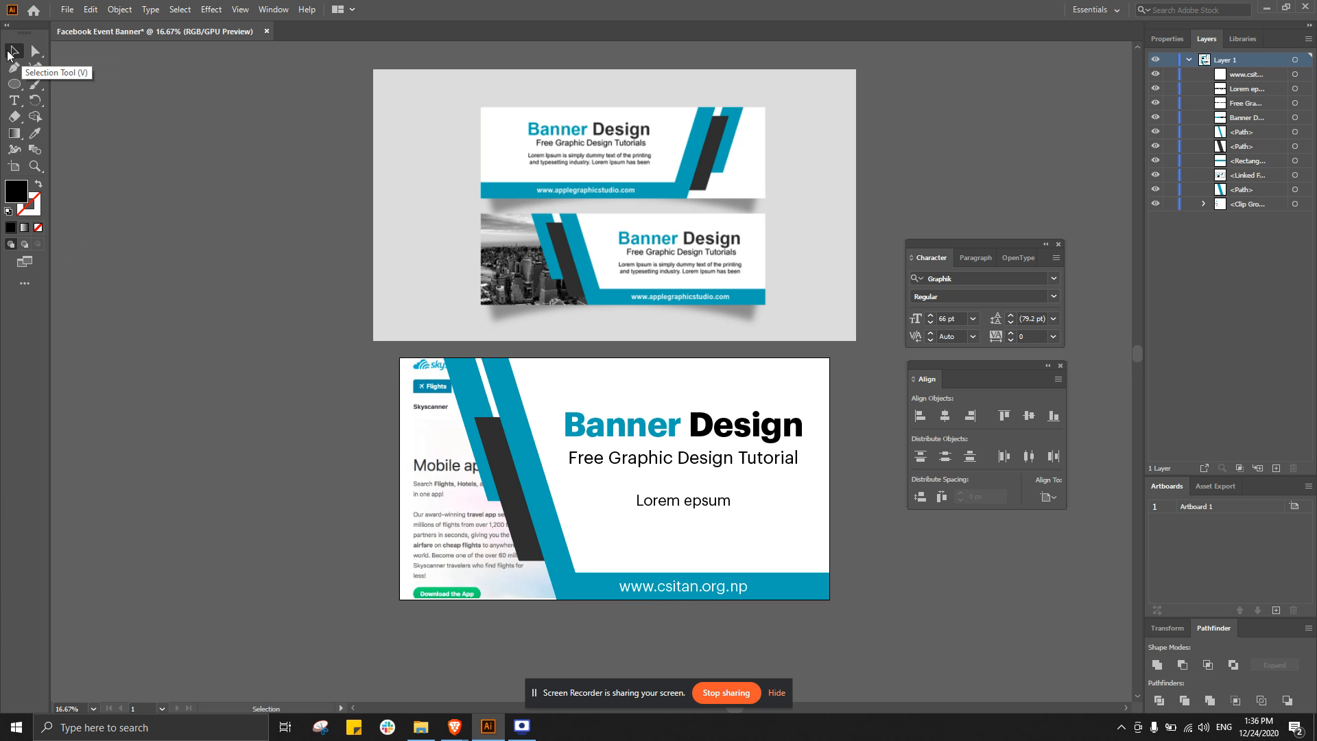
- Try pulling the upper-right anchor of the long teal stripe outward with Direct Selection, and undo the reshaping
click(518, 388)
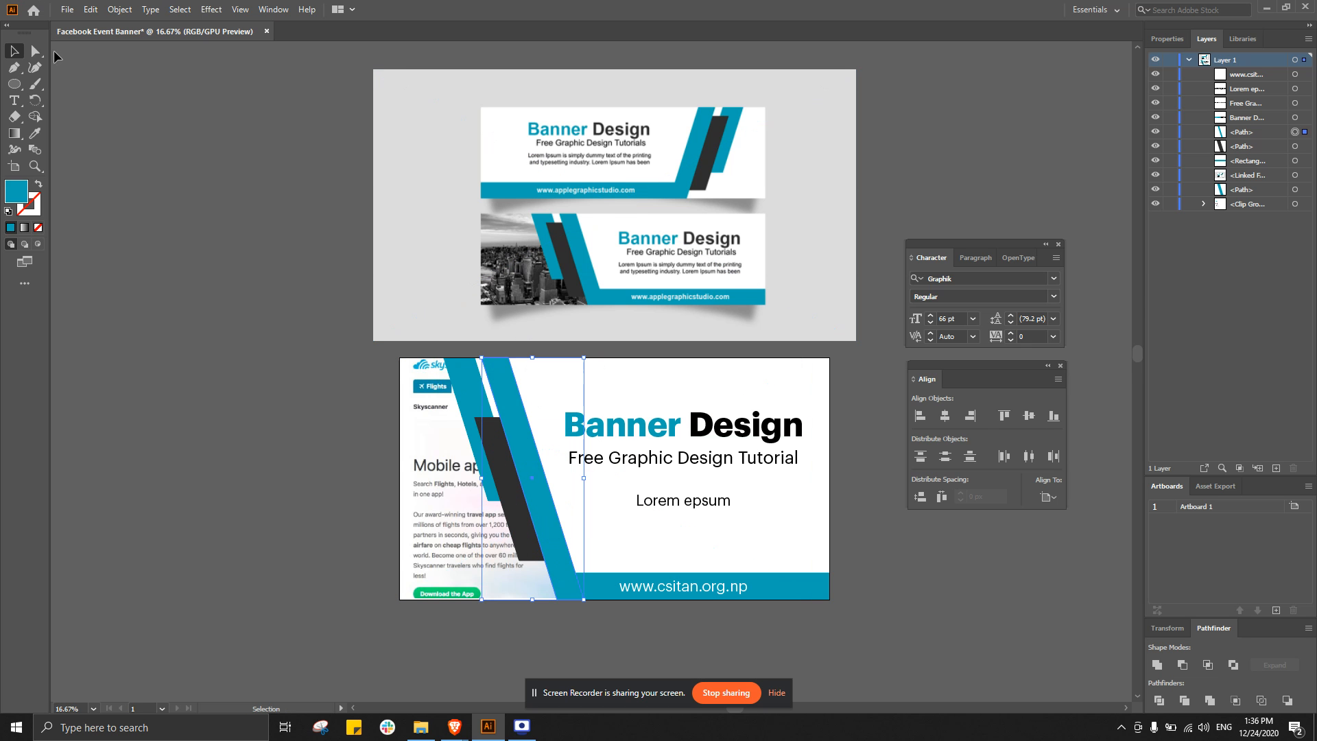
click(36, 51)
click(495, 367)
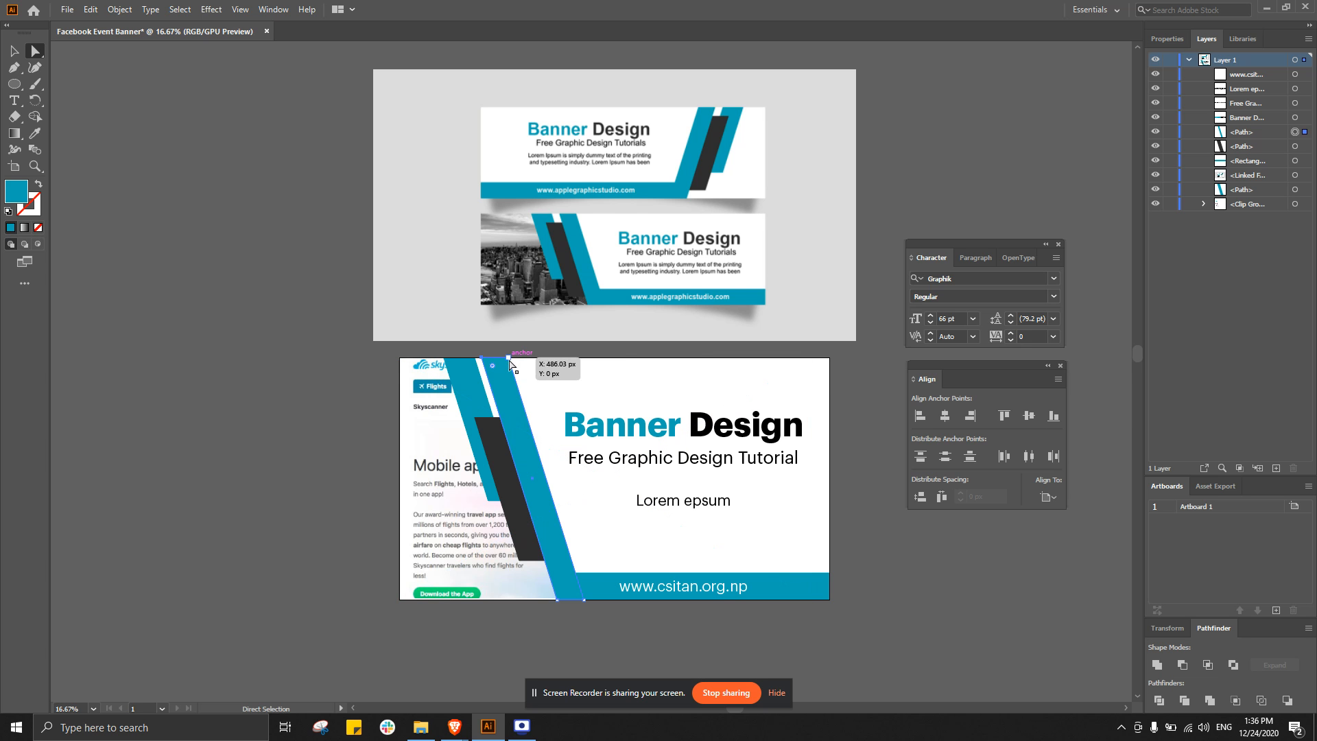
drag(510, 362, 715, 193)
key(ctrl+z)
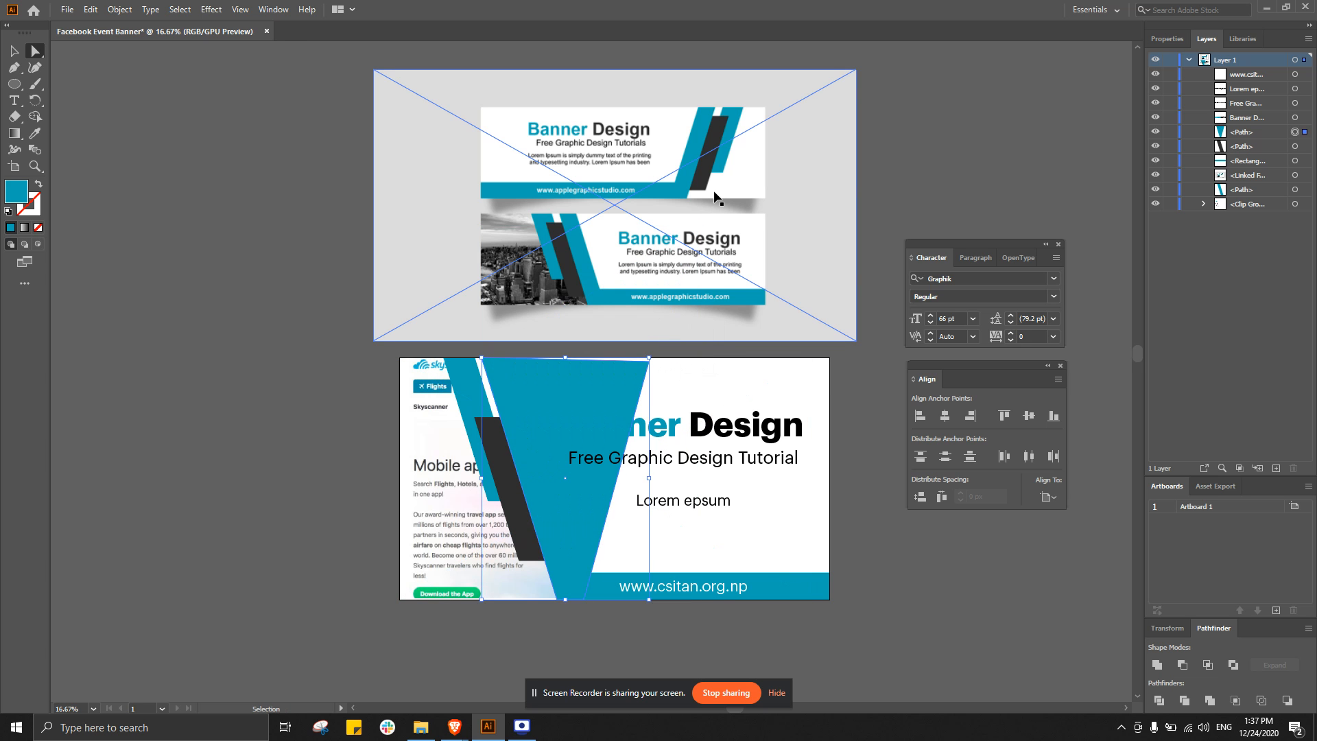
key(ctrl+z)
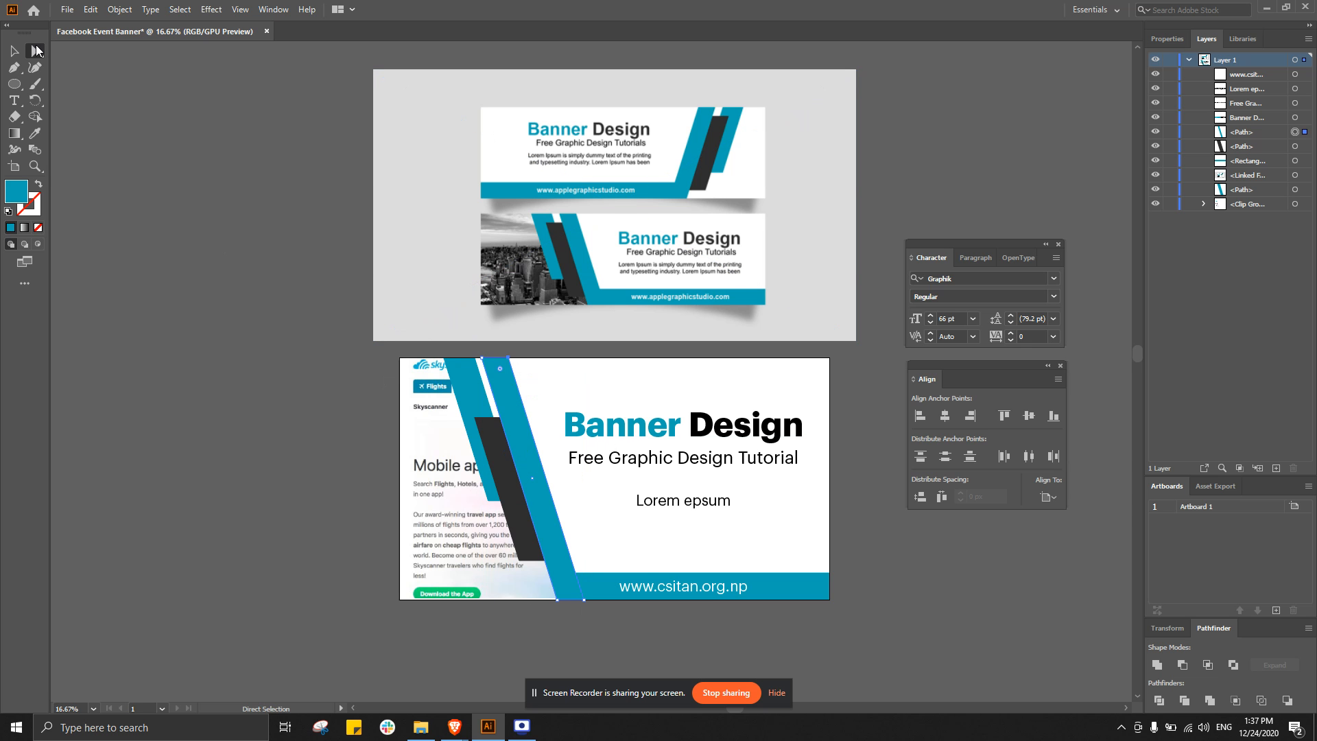
- Switch from the Ellipse tool to the Rectangle tool and view the fill colour picker, cancelling without a change
click(13, 85)
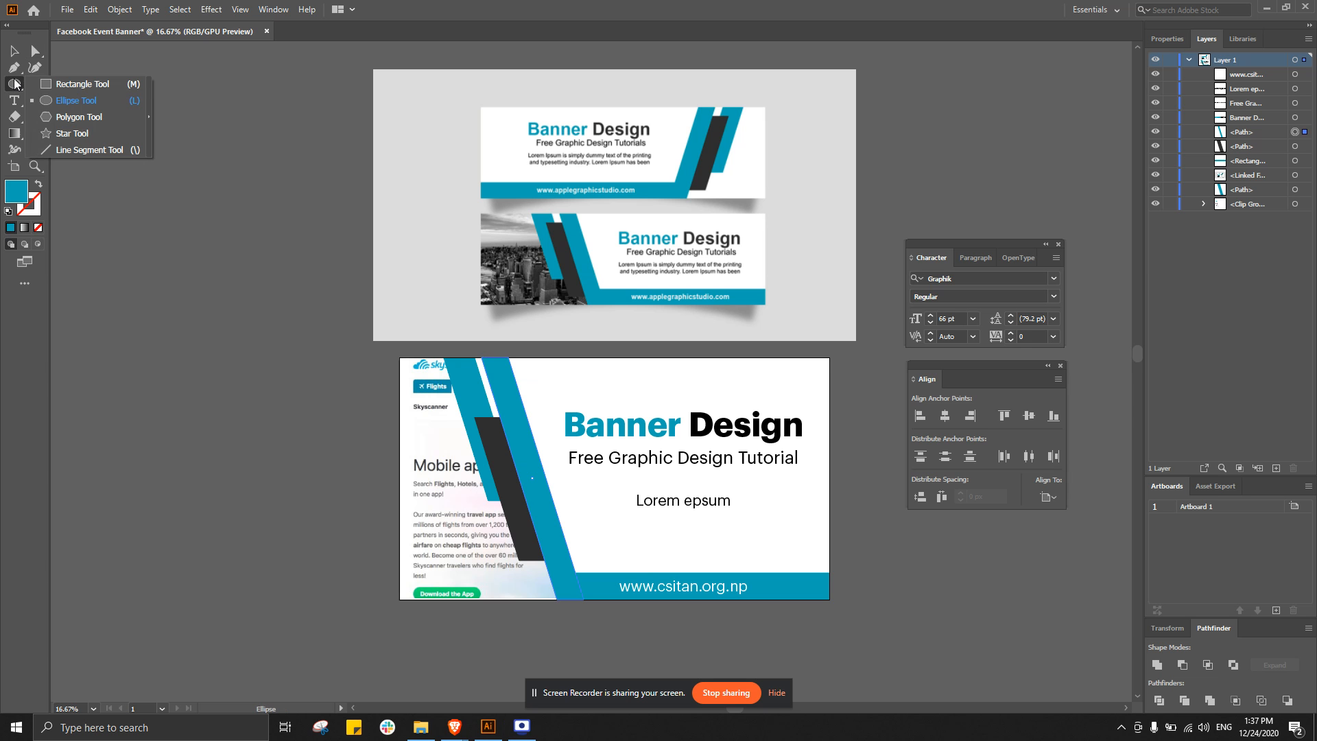
click(109, 216)
click(17, 87)
click(82, 84)
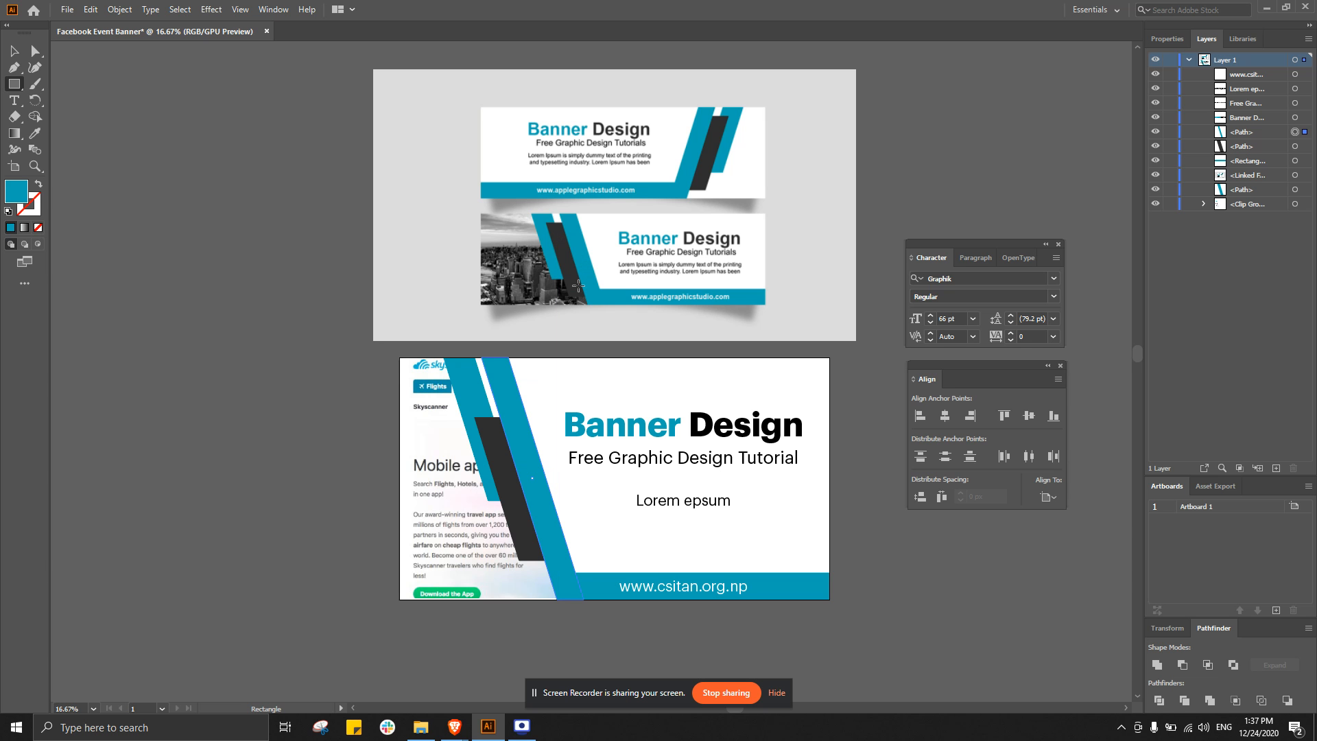
double_click(21, 191)
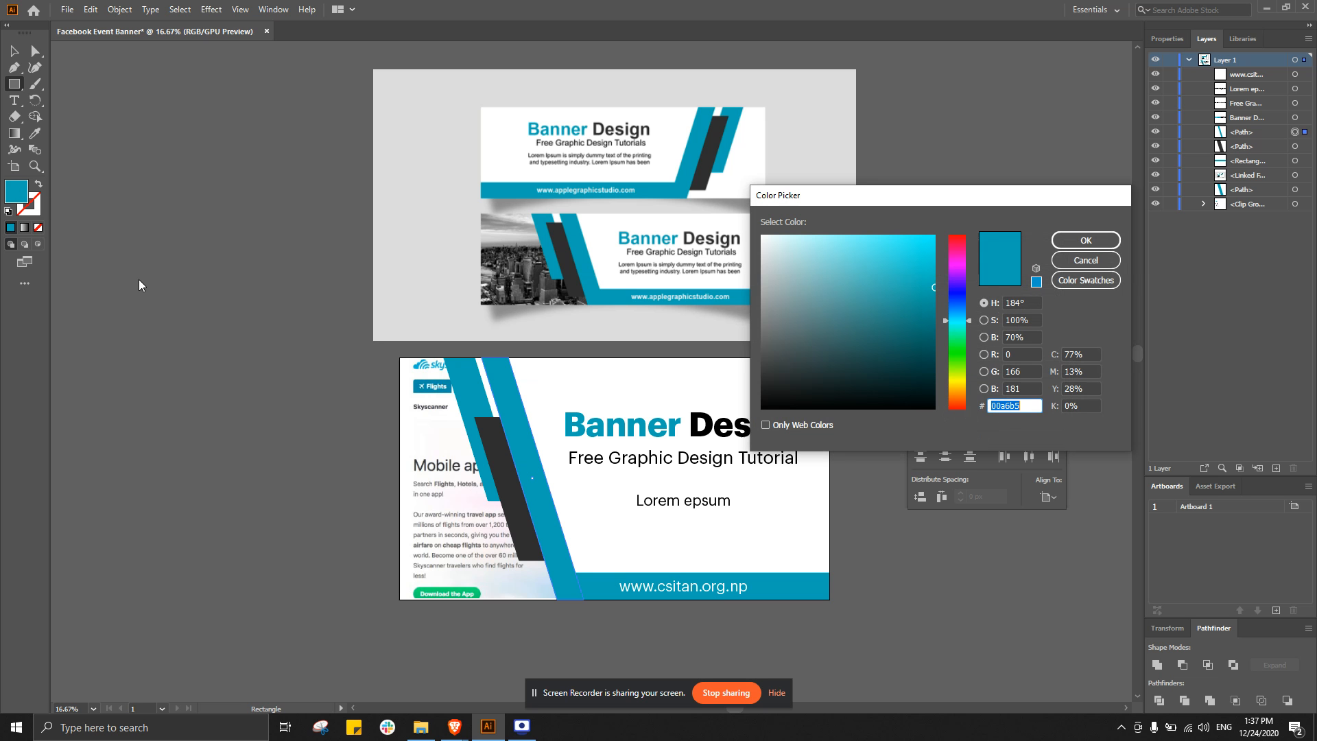
click(1086, 260)
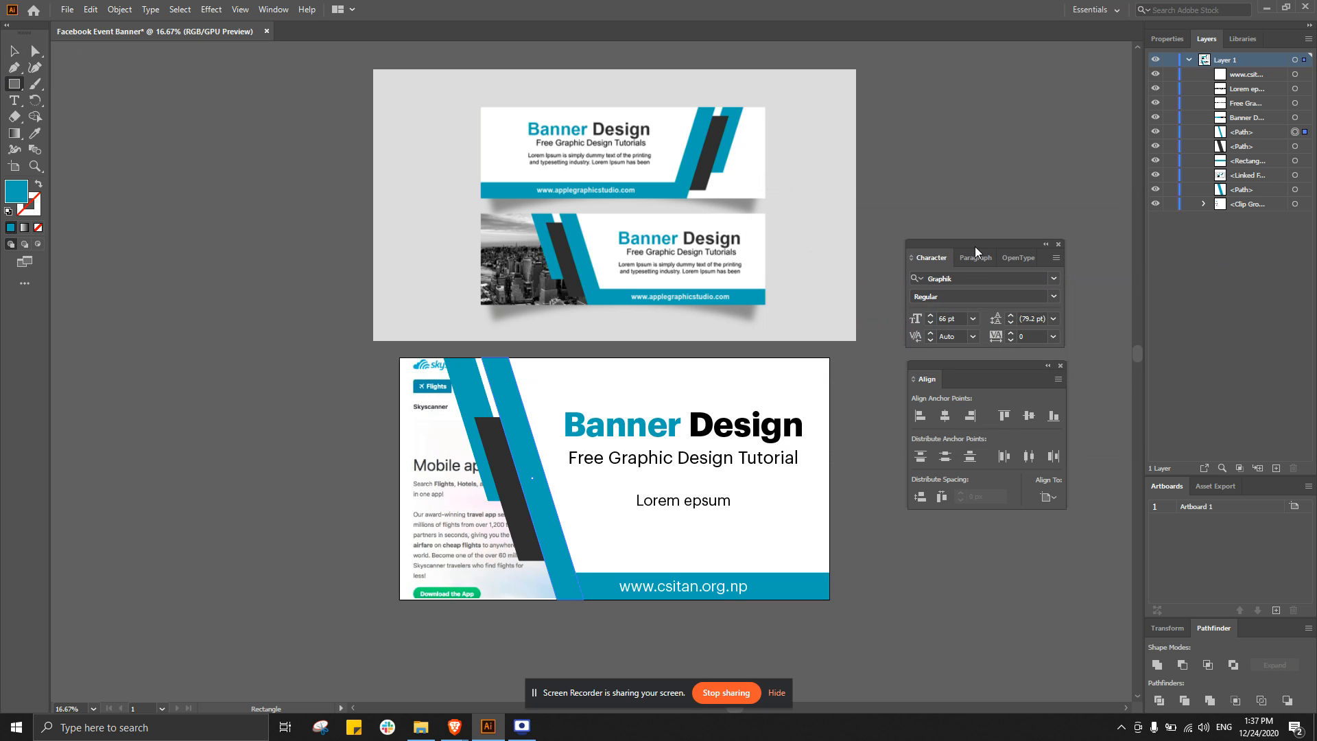
- Nudge the floating Align and Character panels slightly and look through the list of available panels
drag(975, 354, 977, 371)
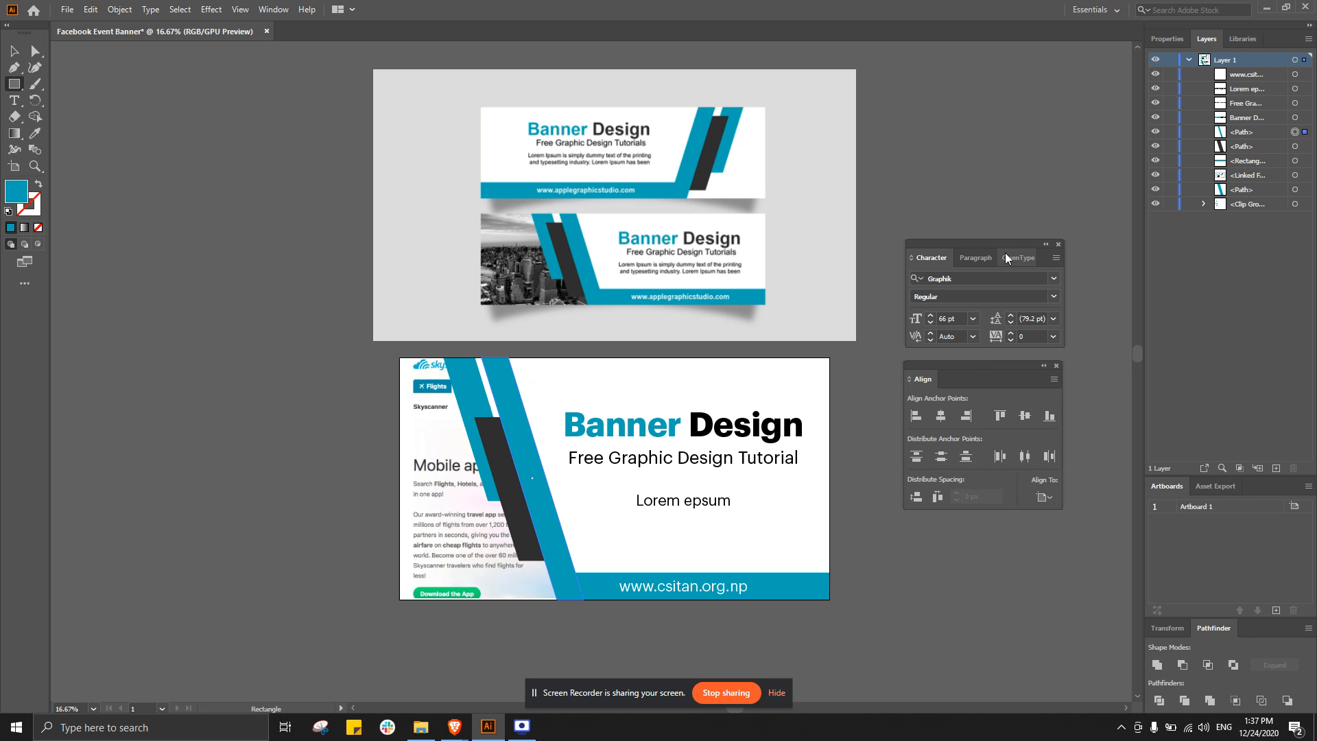
drag(1004, 244, 1000, 244)
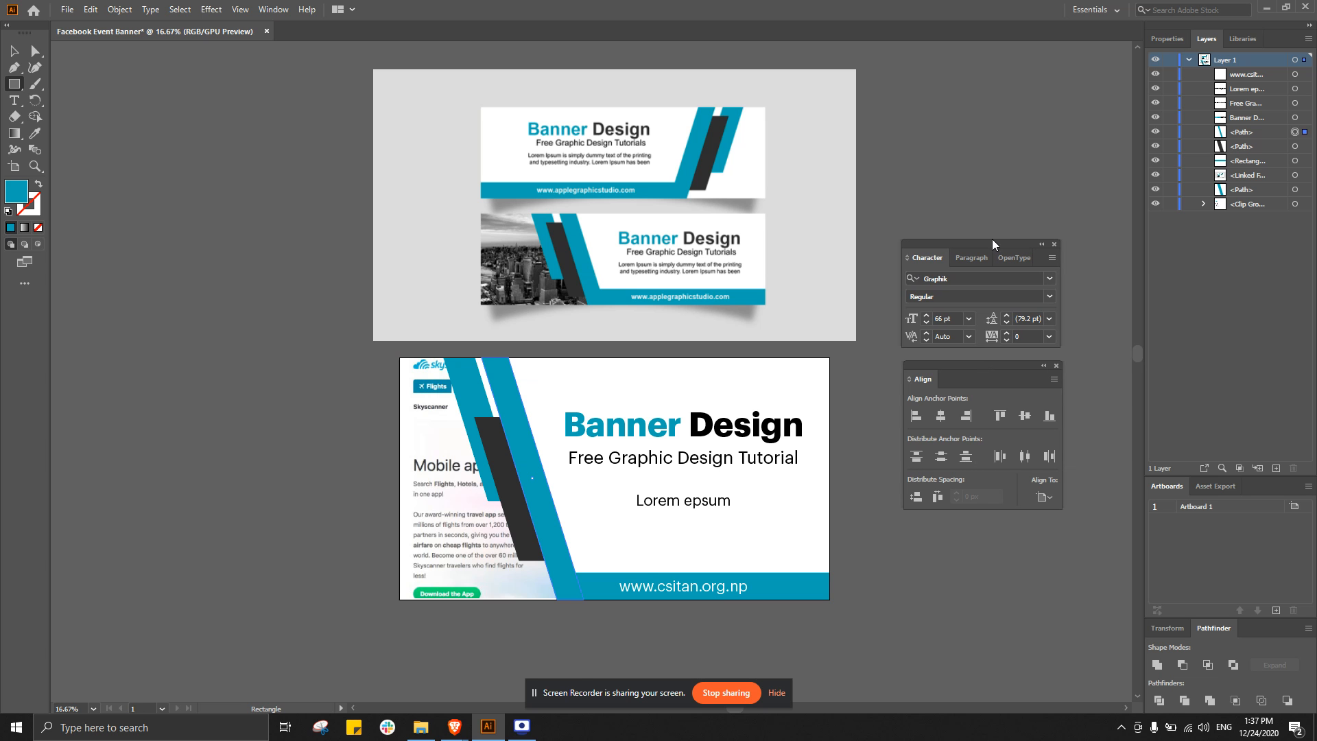
click(275, 10)
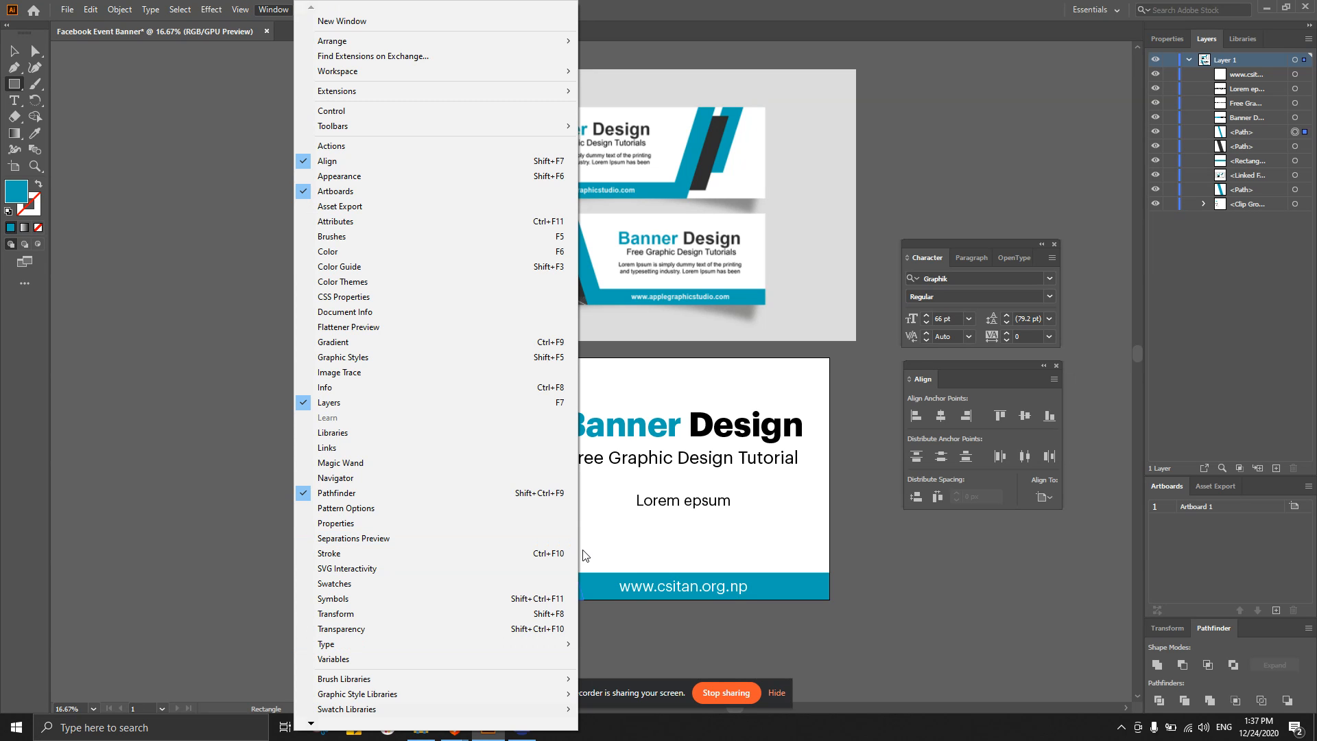
mouse_move(518, 646)
click(985, 257)
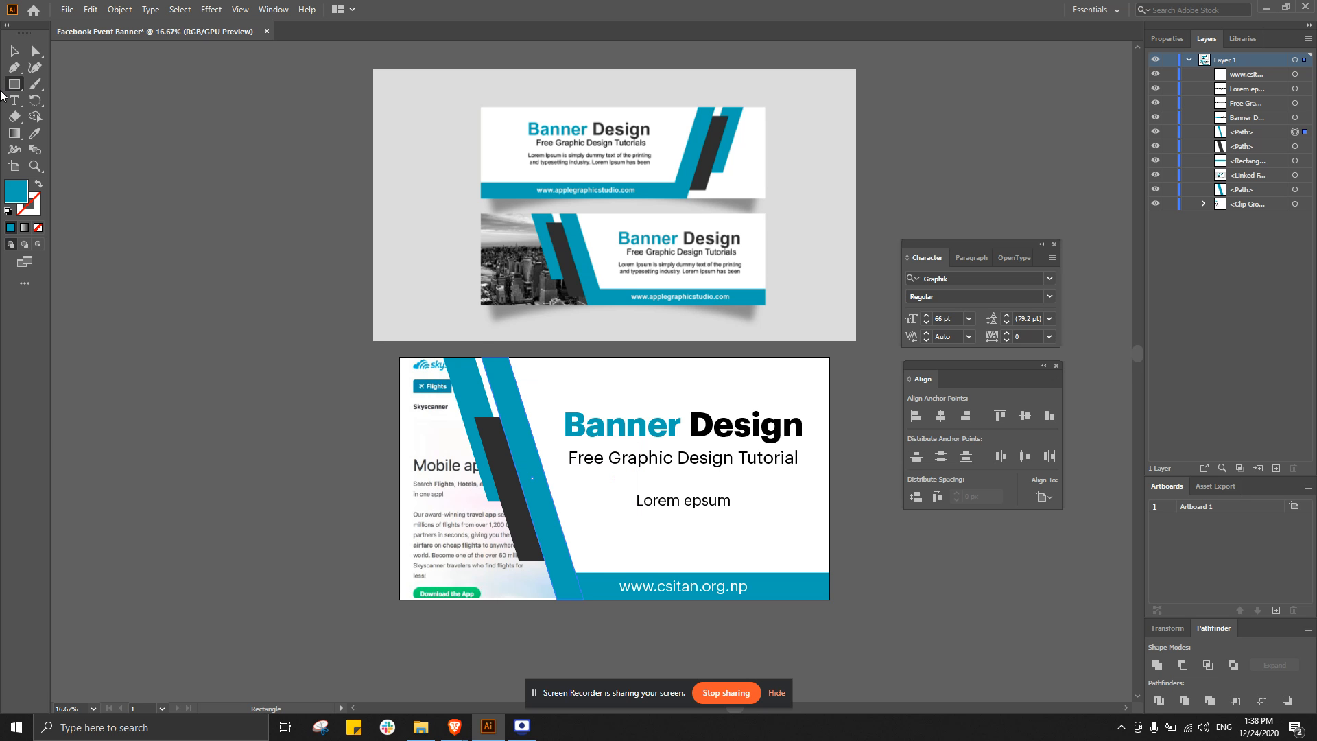
- Deselect the teal stripe, select the website text through its layer entry, and collapse Layer 1
key(v)
click(870, 480)
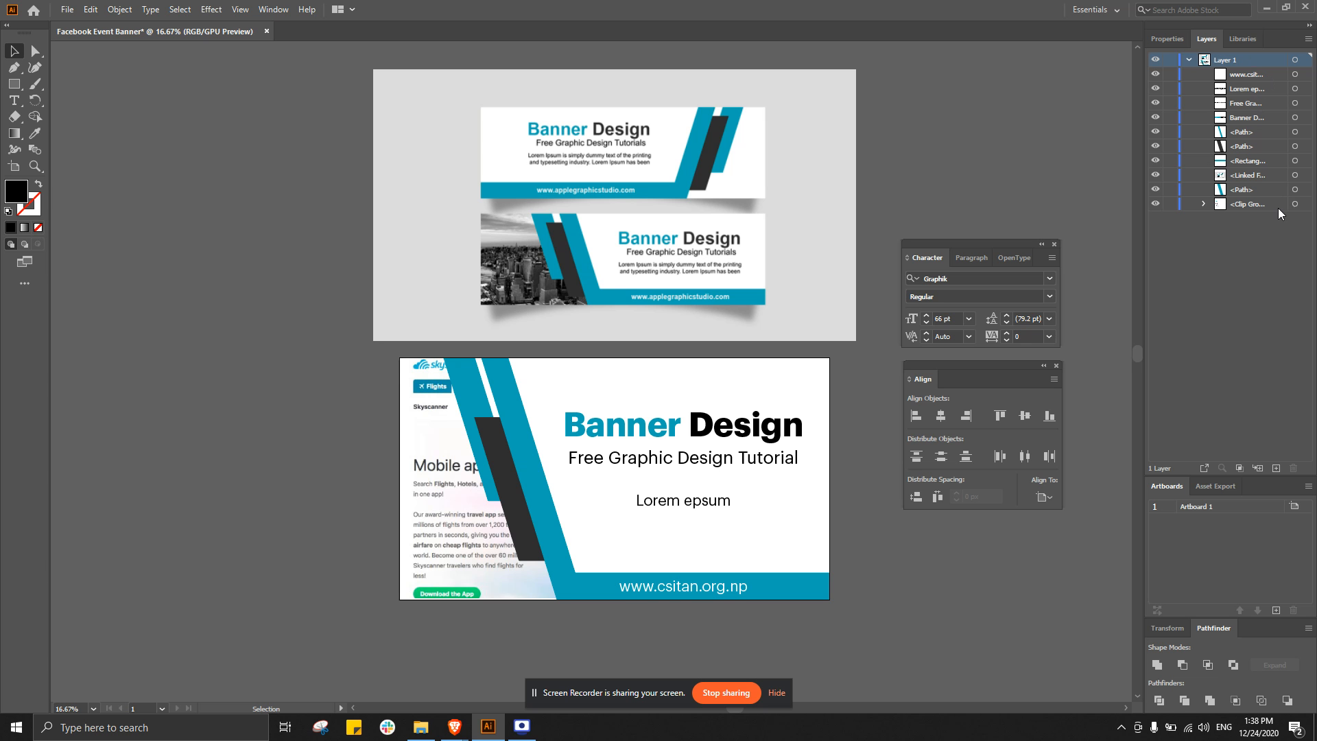
click(1294, 74)
click(1189, 60)
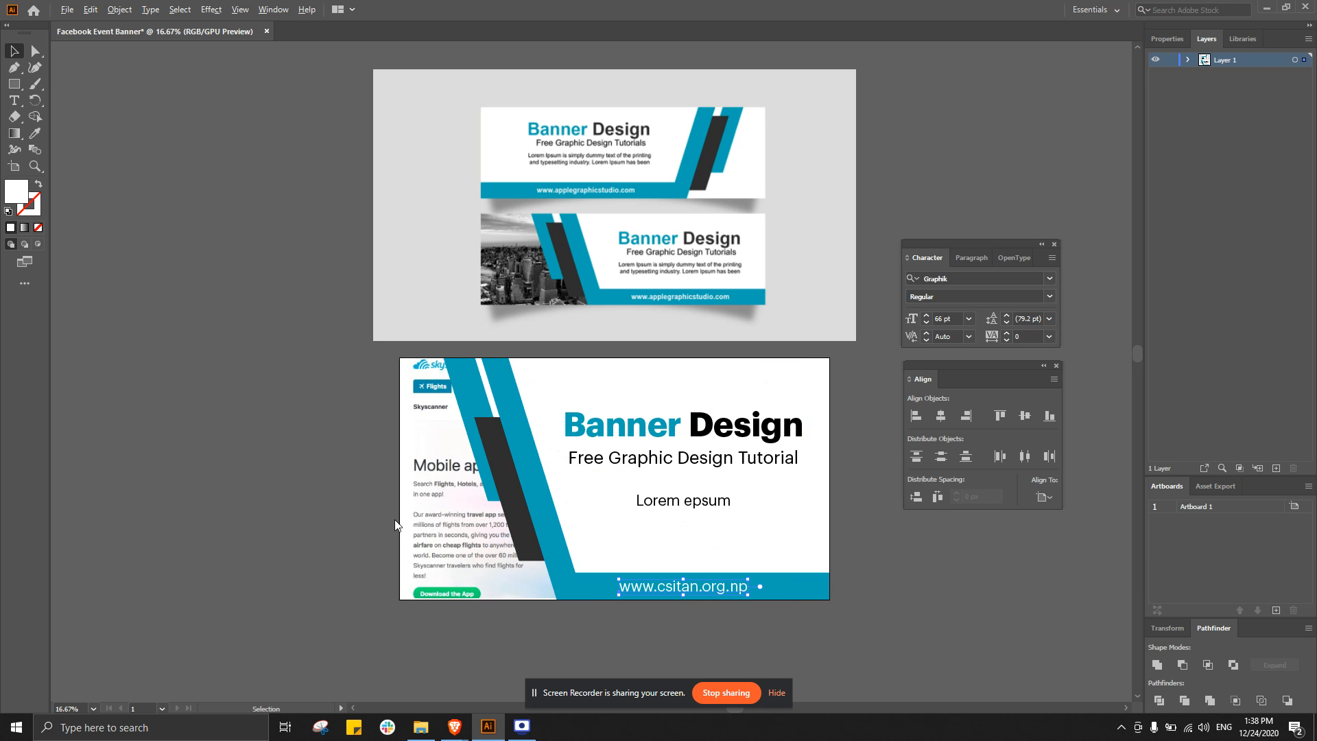
- Place the pngtree digital-marketing Facebook cover banner image from the Downloads folder into the Illustrator banner document
key(alt+Tab)
key(alt+Tab)
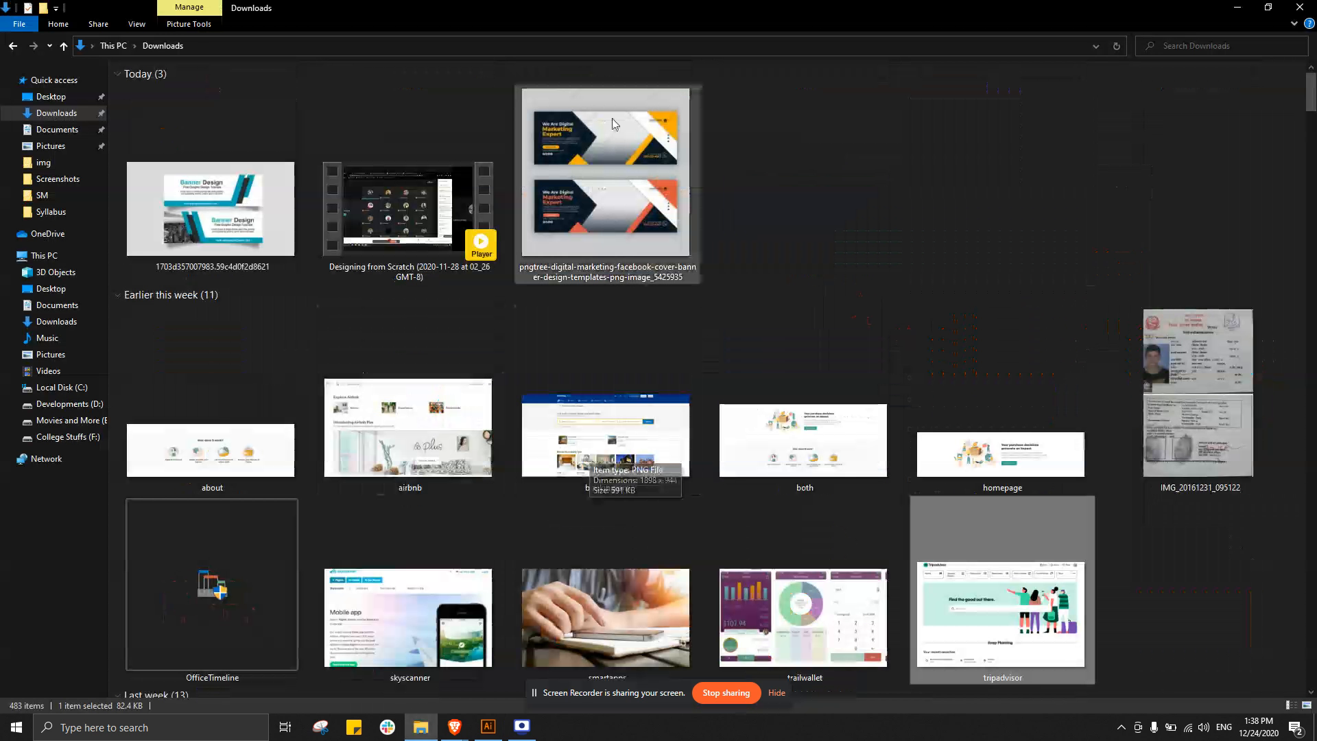
drag(613, 124, 283, 287)
drag(417, 422, 741, 641)
drag(248, 405, 413, 375)
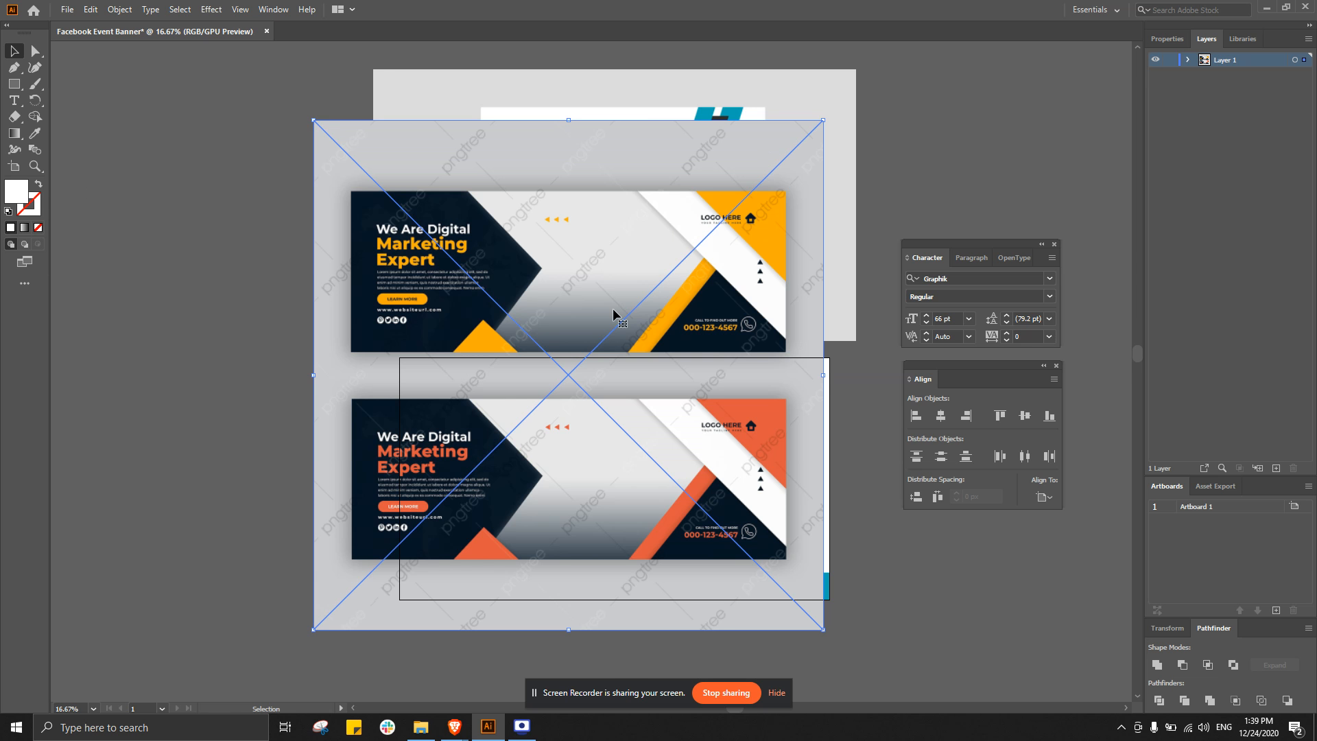
- Move the placed digital-marketing cover image around the canvas to compare it with the first reference and the finished banner
drag(613, 310, 462, 395)
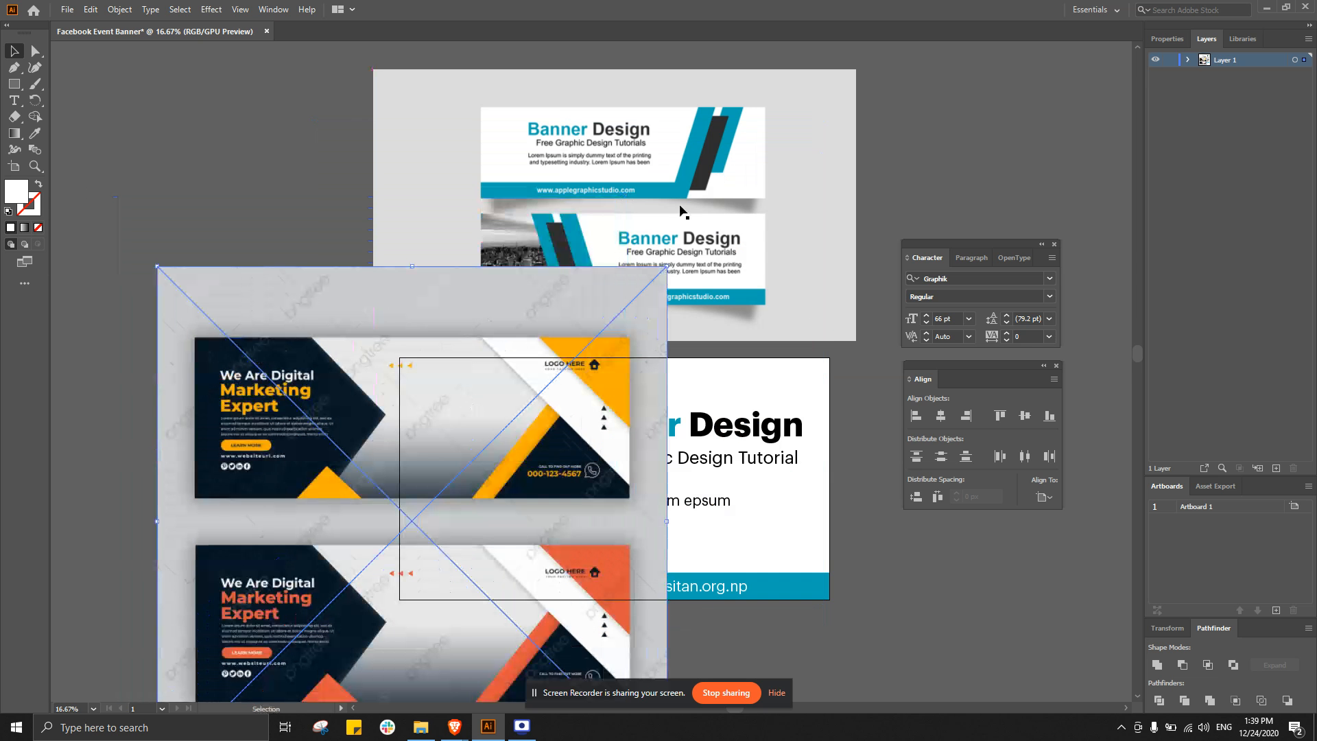
click(703, 133)
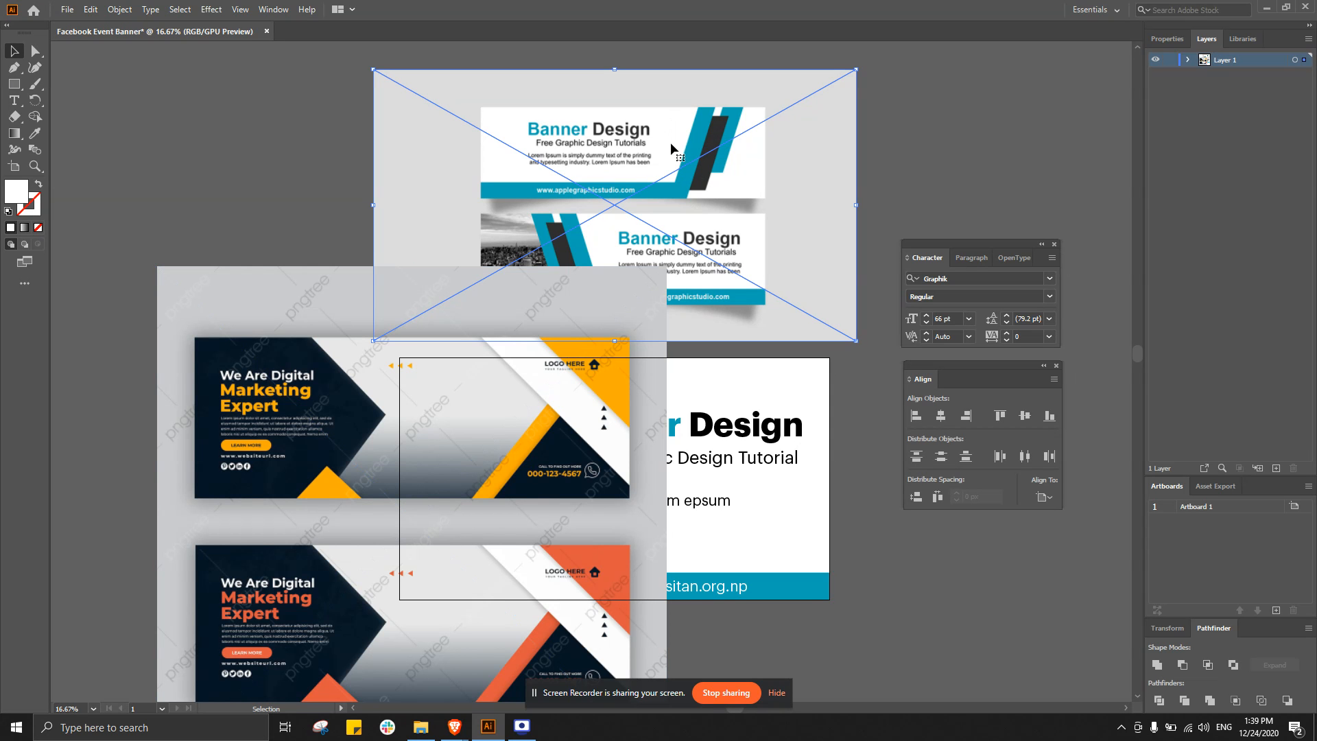
drag(350, 399, 393, 258)
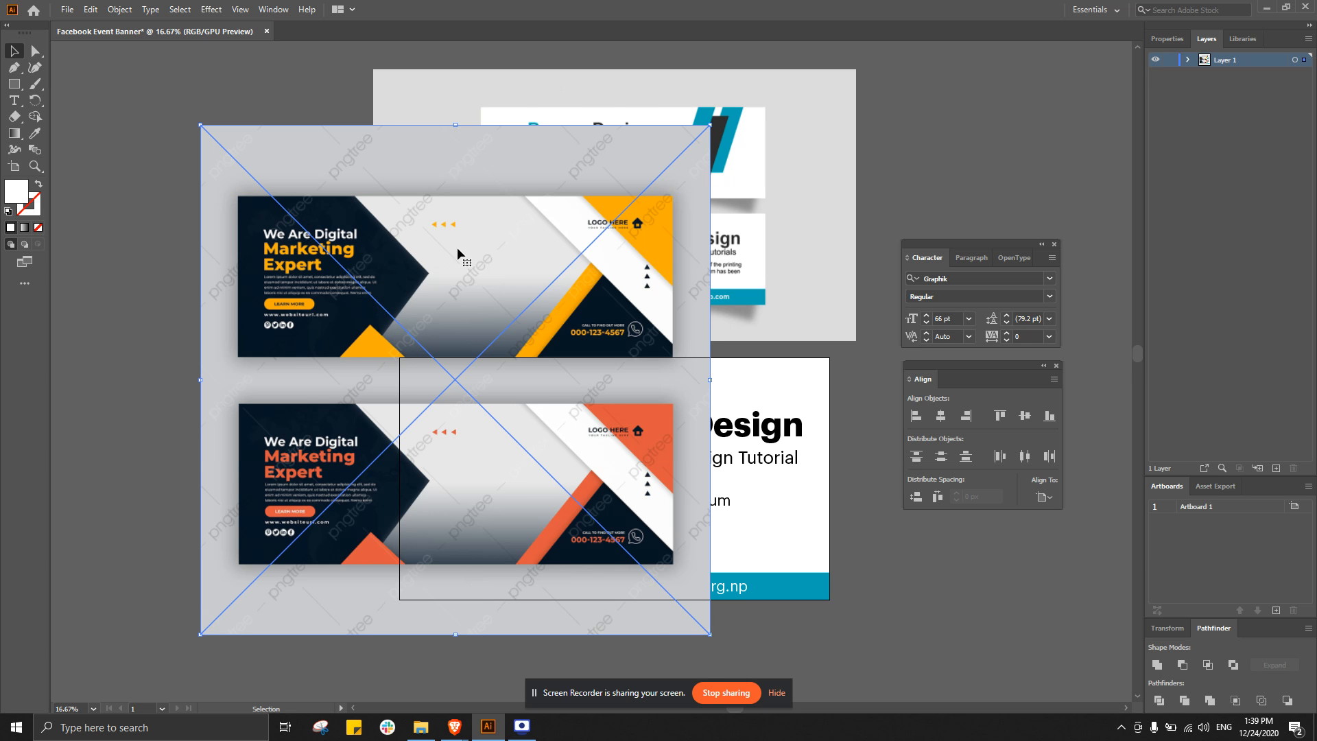
drag(317, 314, 317, 377)
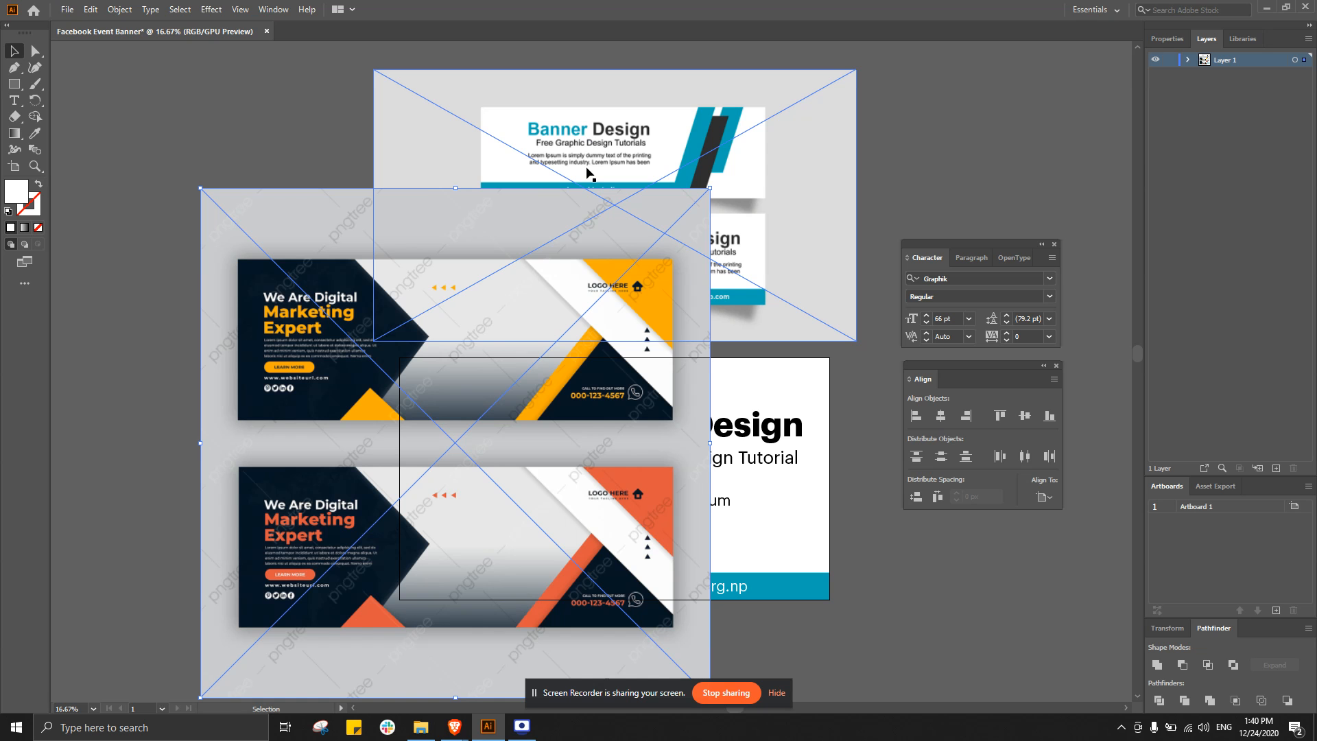
drag(344, 407, 288, 396)
drag(542, 373, 357, 527)
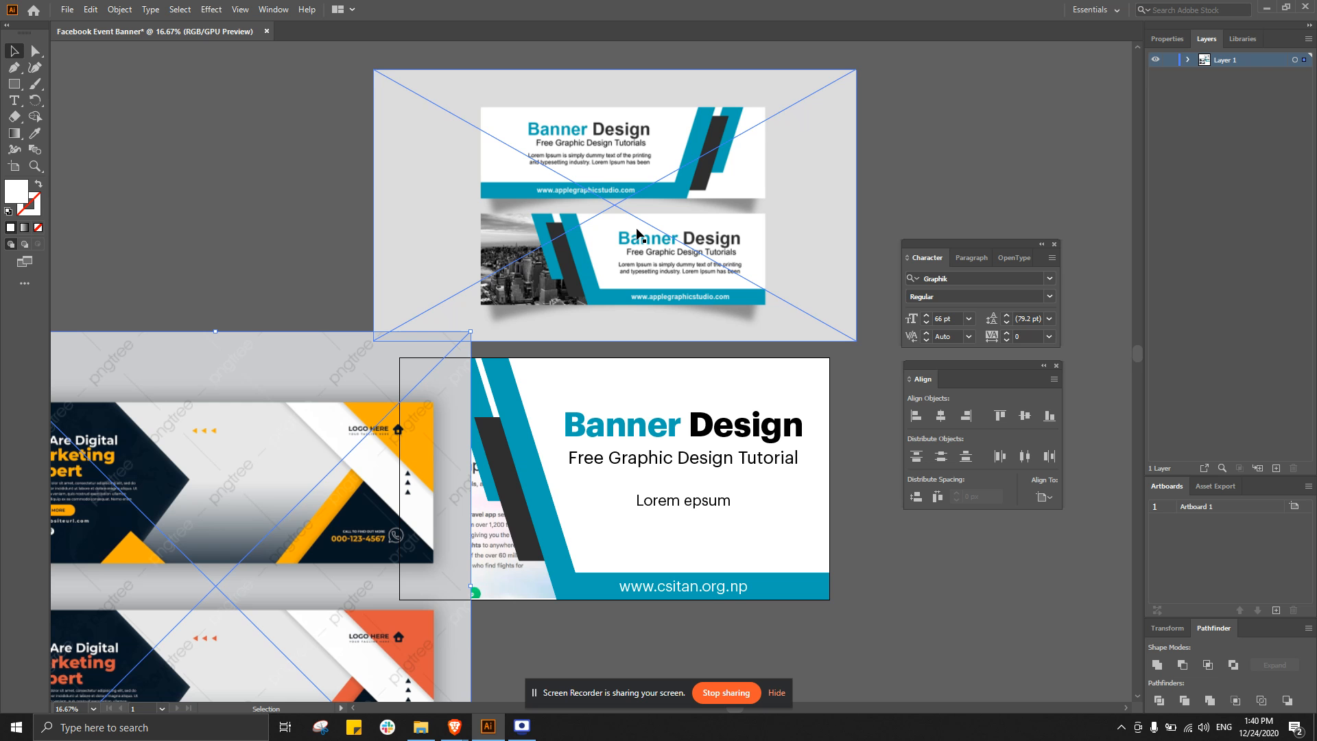
drag(390, 372, 644, 171)
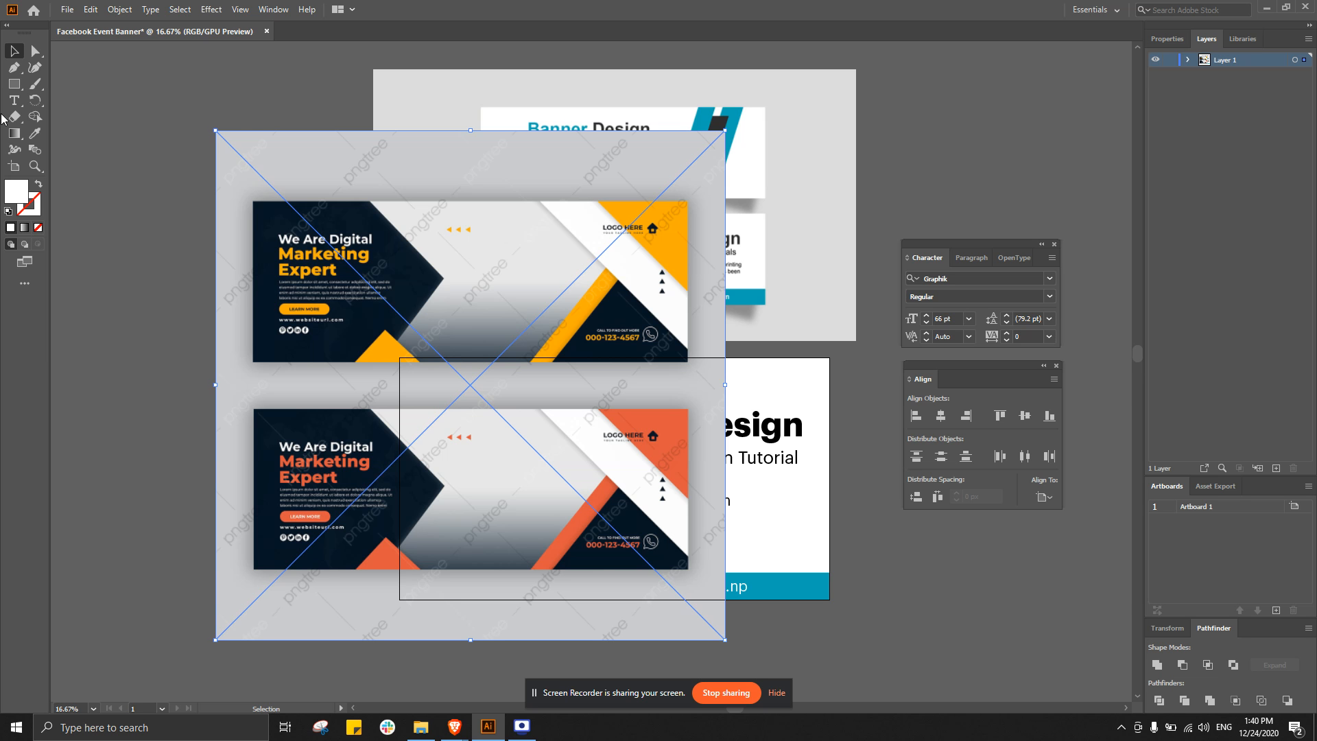
click(68, 9)
click(13, 421)
click(24, 282)
click(1, 346)
click(35, 95)
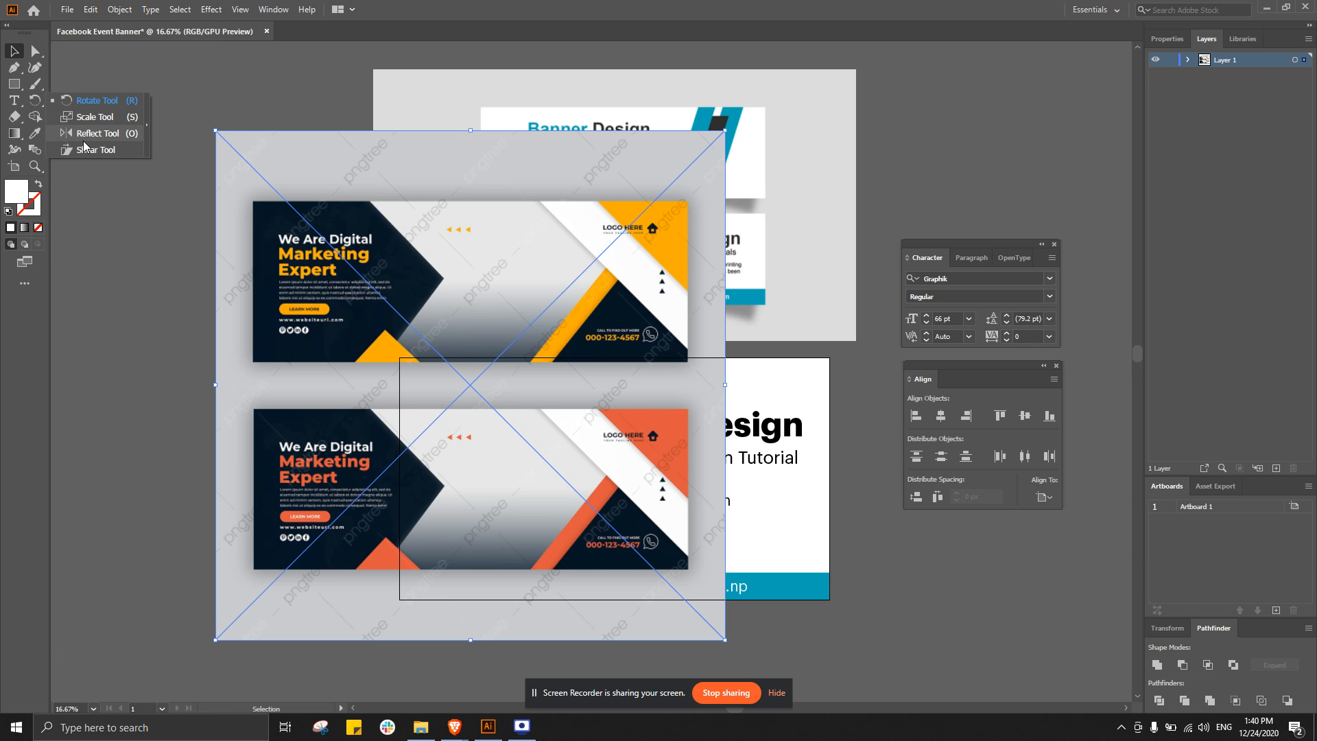
click(14, 68)
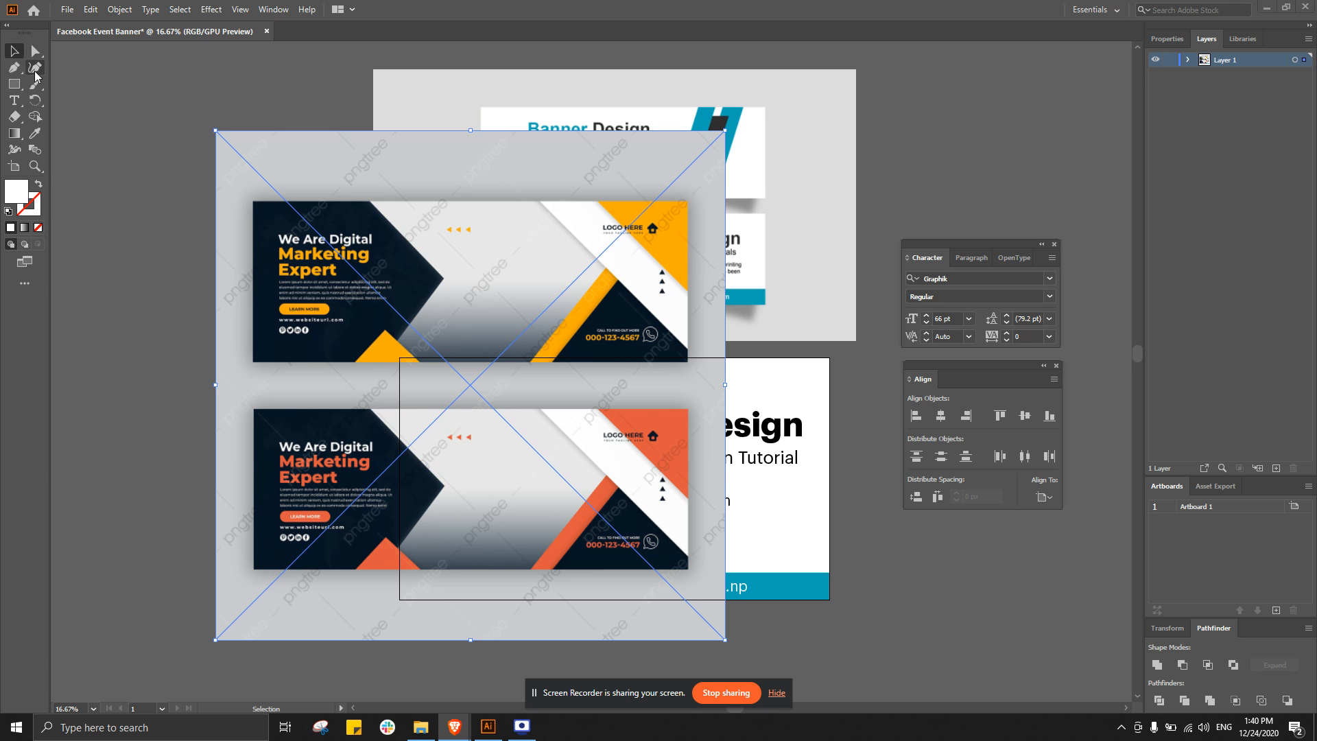
- Try a short straight Pen tool segment on the empty canvas above the digital-marketing image, and undo it
click(14, 67)
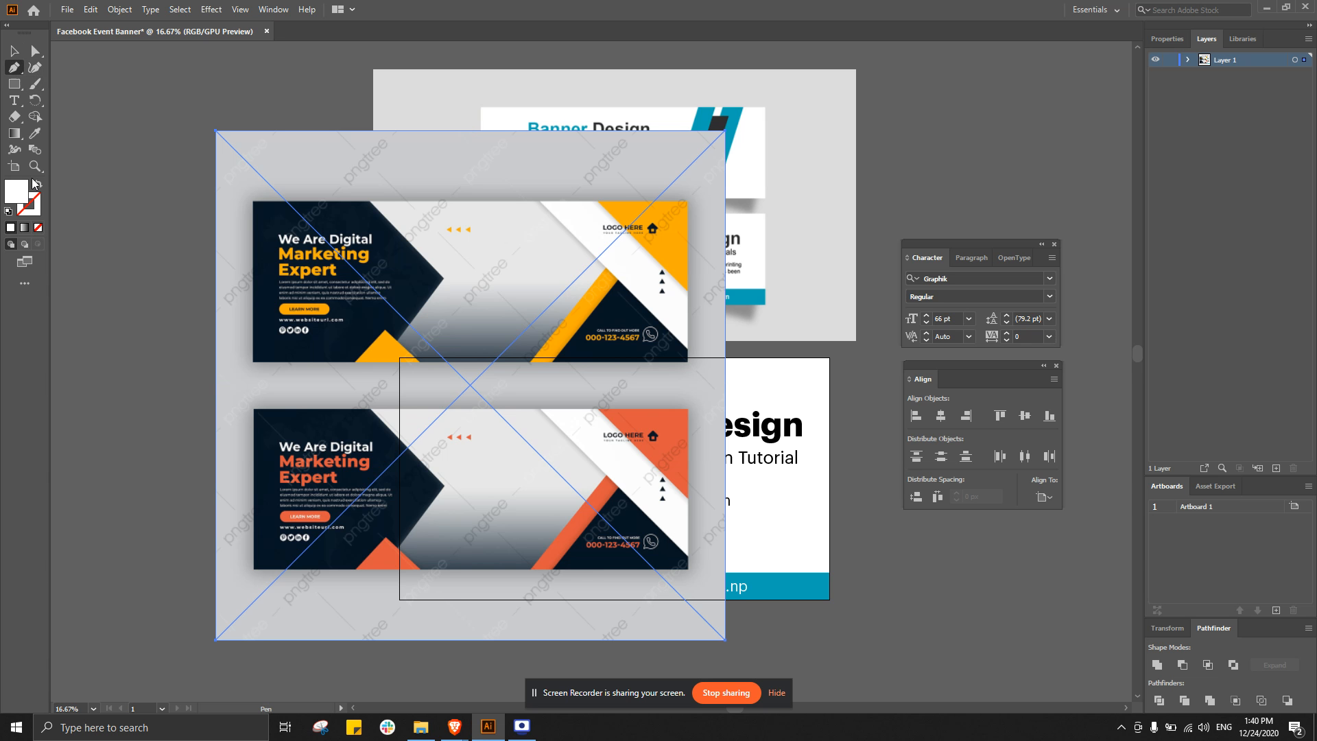
click(171, 81)
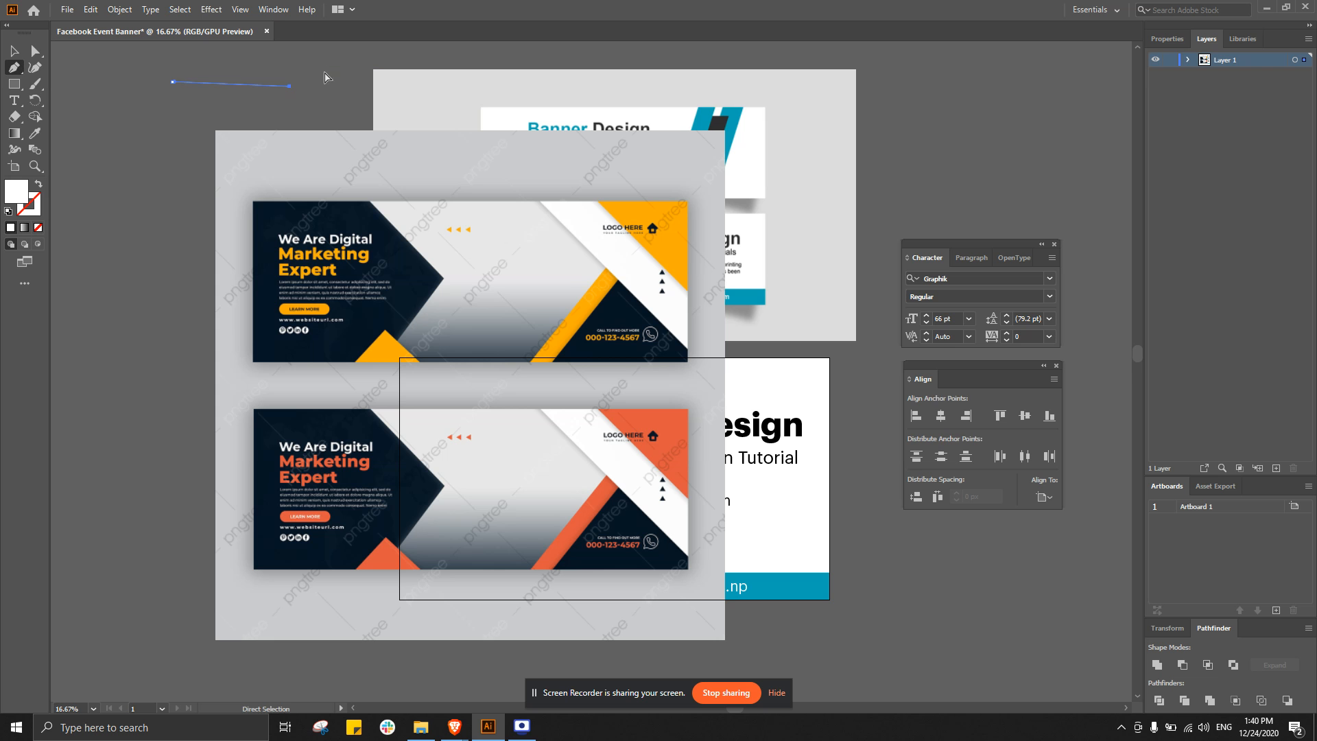
key(ctrl+z)
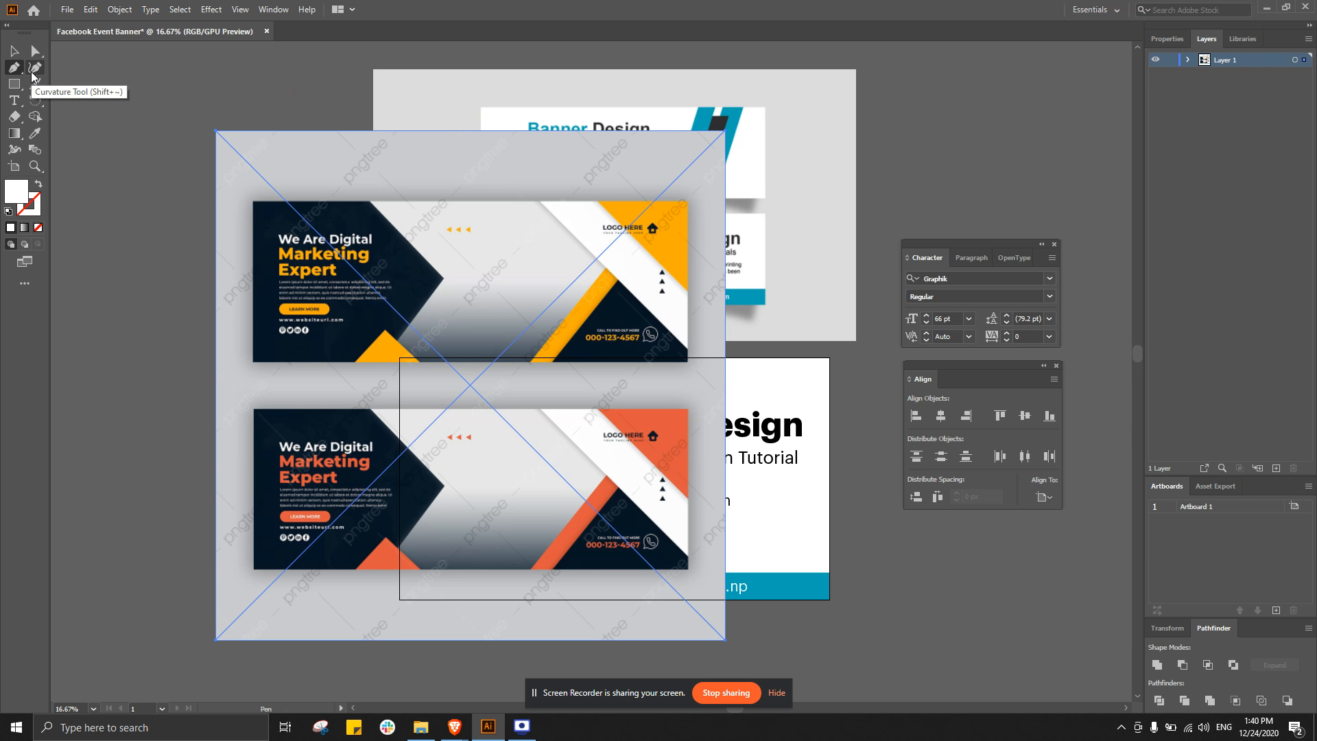
click(36, 85)
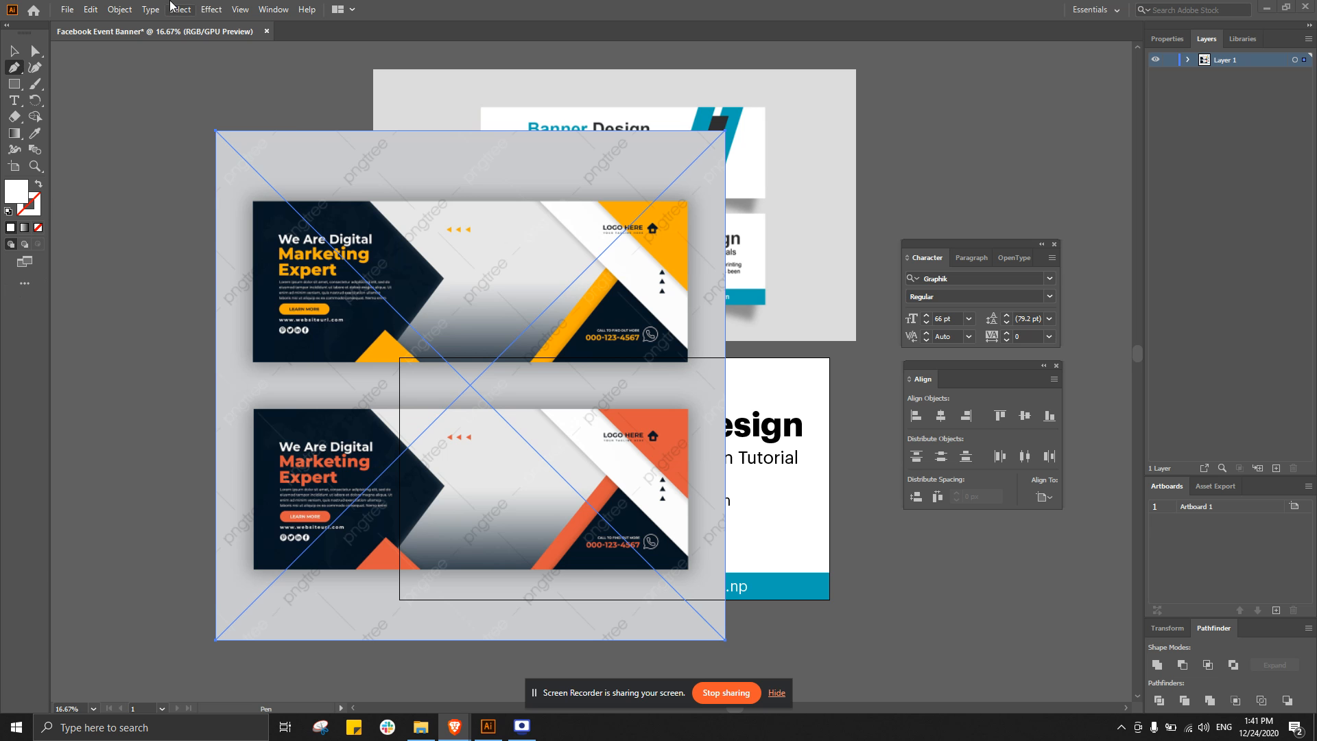
click(119, 9)
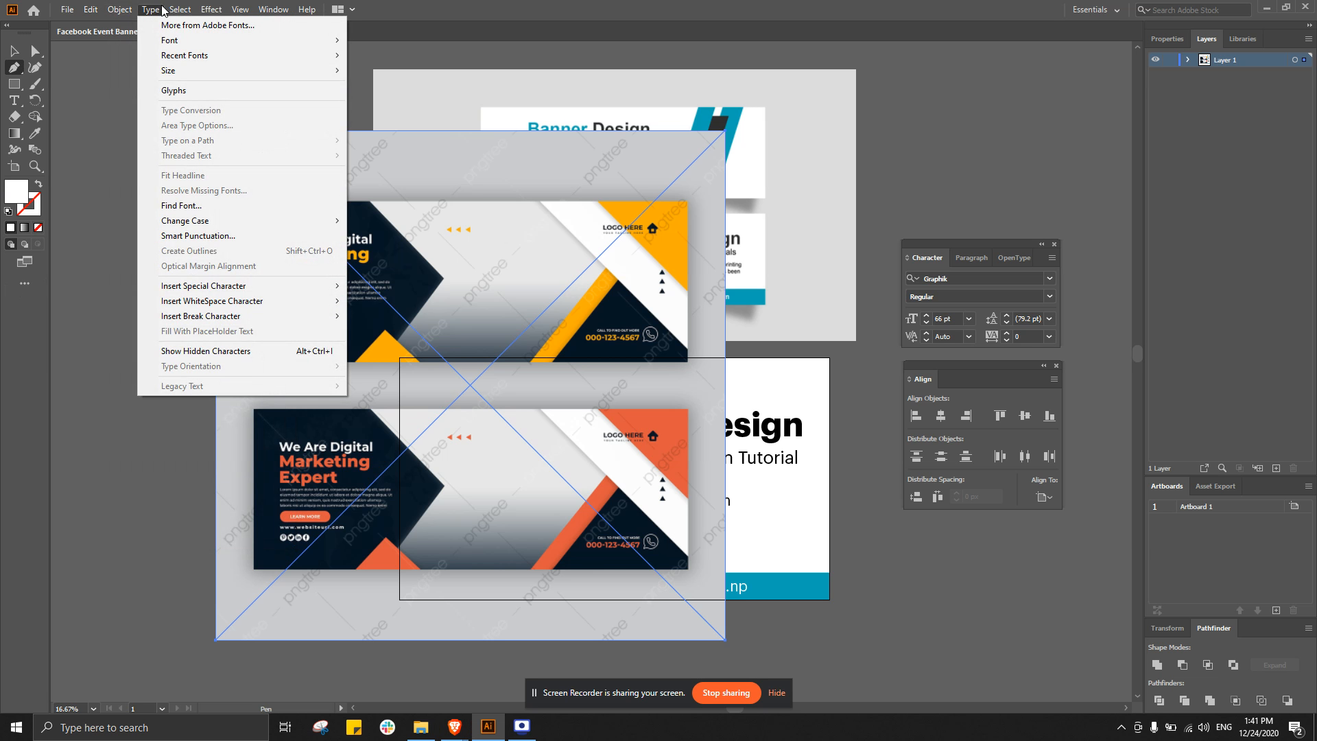
key(Escape)
- Scale down the digital-marketing reference image and move it onto the empty canvas beside the first reference and the finished banner
click(14, 51)
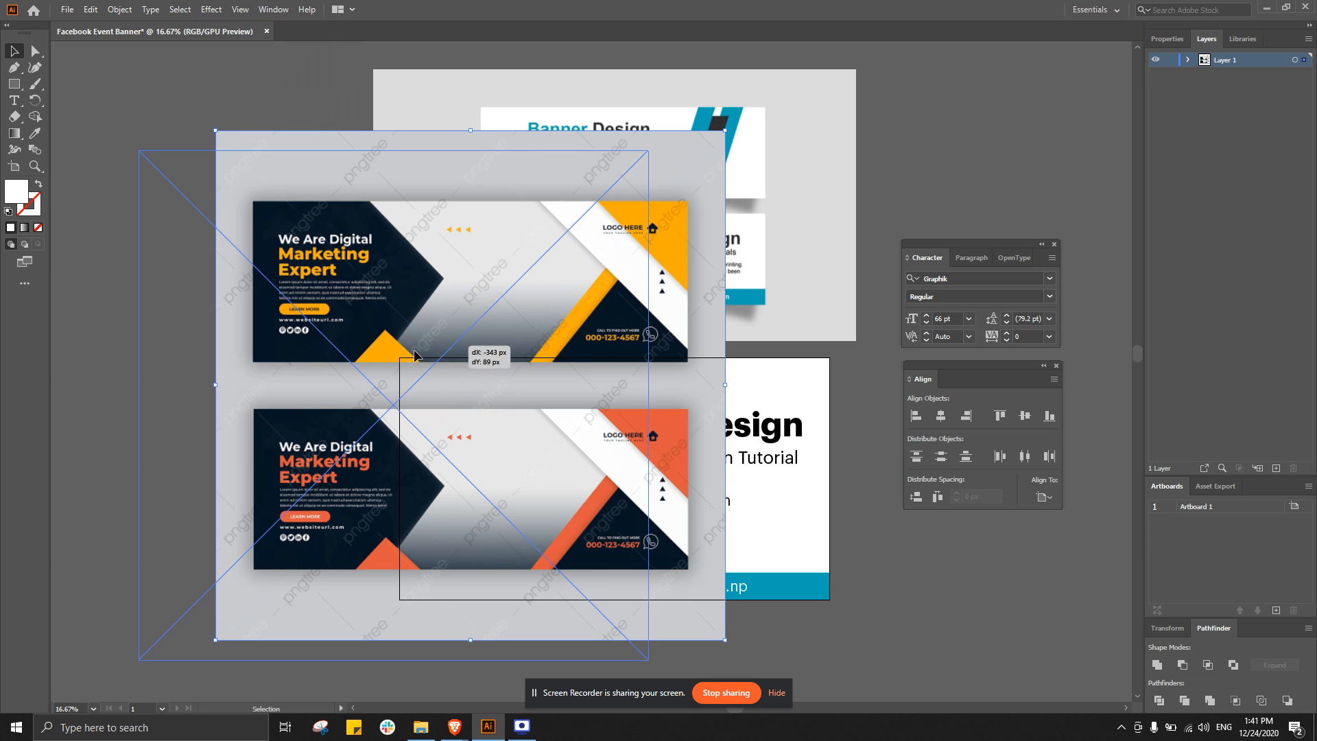
drag(540, 344, 354, 371)
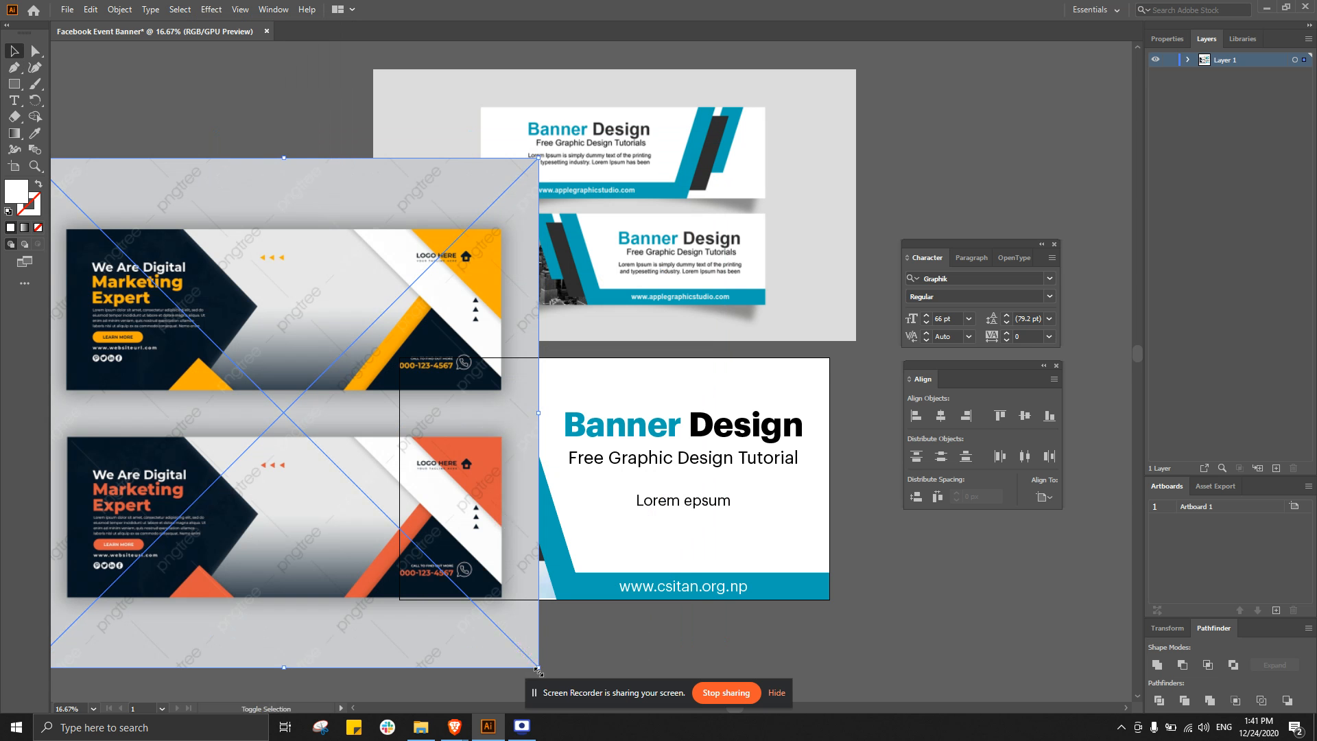
drag(533, 667, 322, 450)
drag(267, 306, 305, 336)
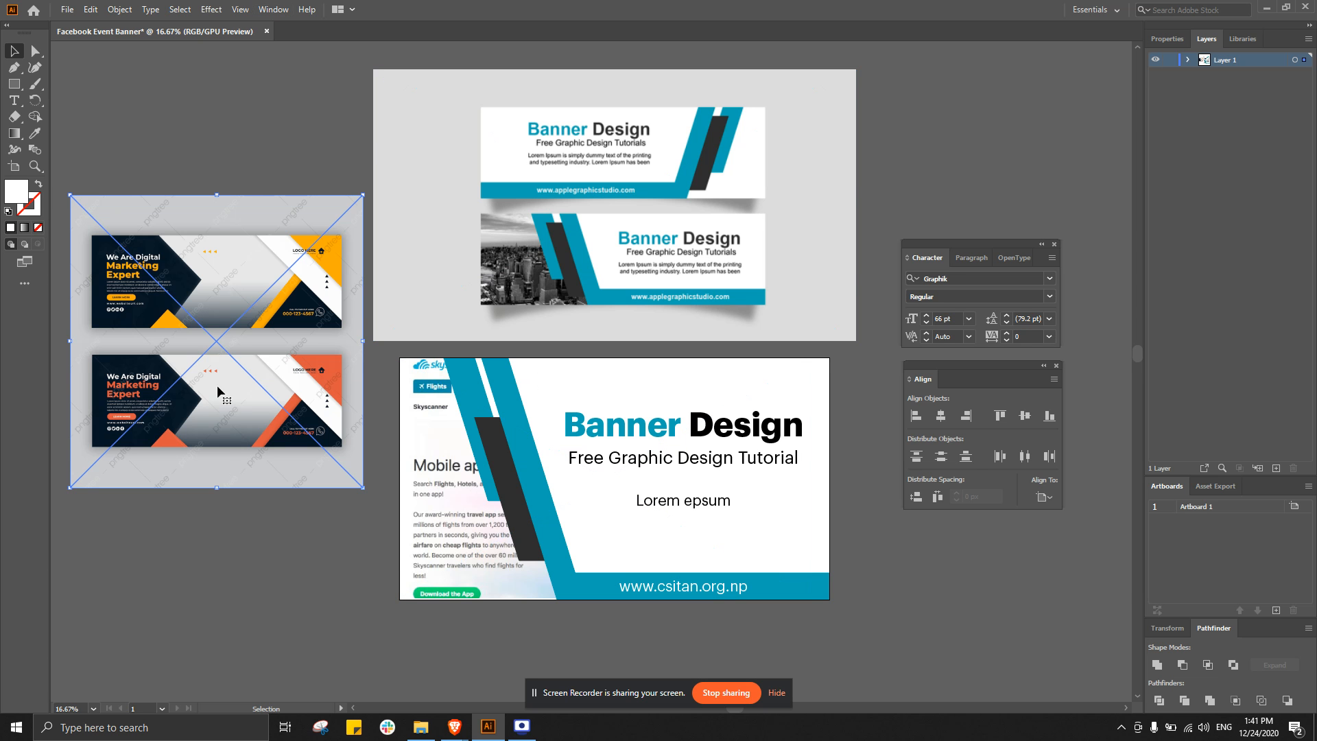
- Switch to the Google Meet window in Brave, read the latest chat message, and return to Illustrator
key(alt+Tab)
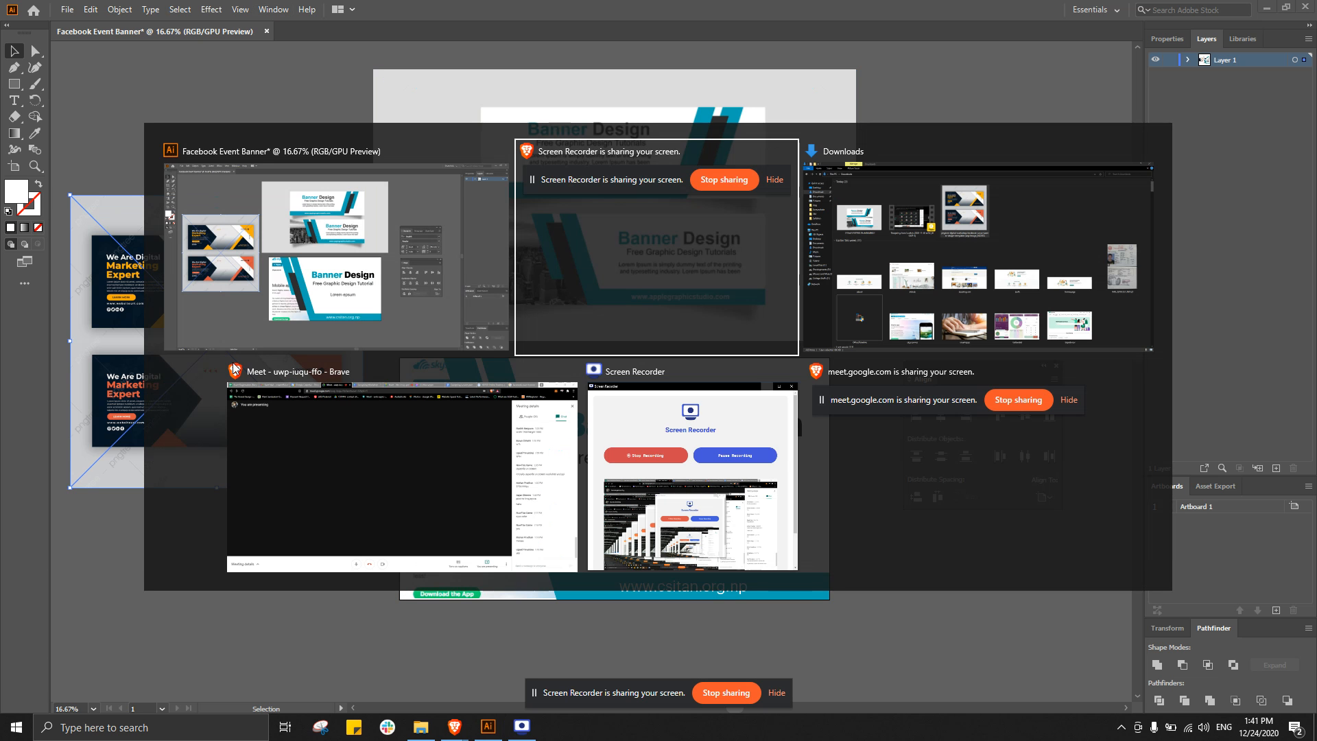
click(496, 458)
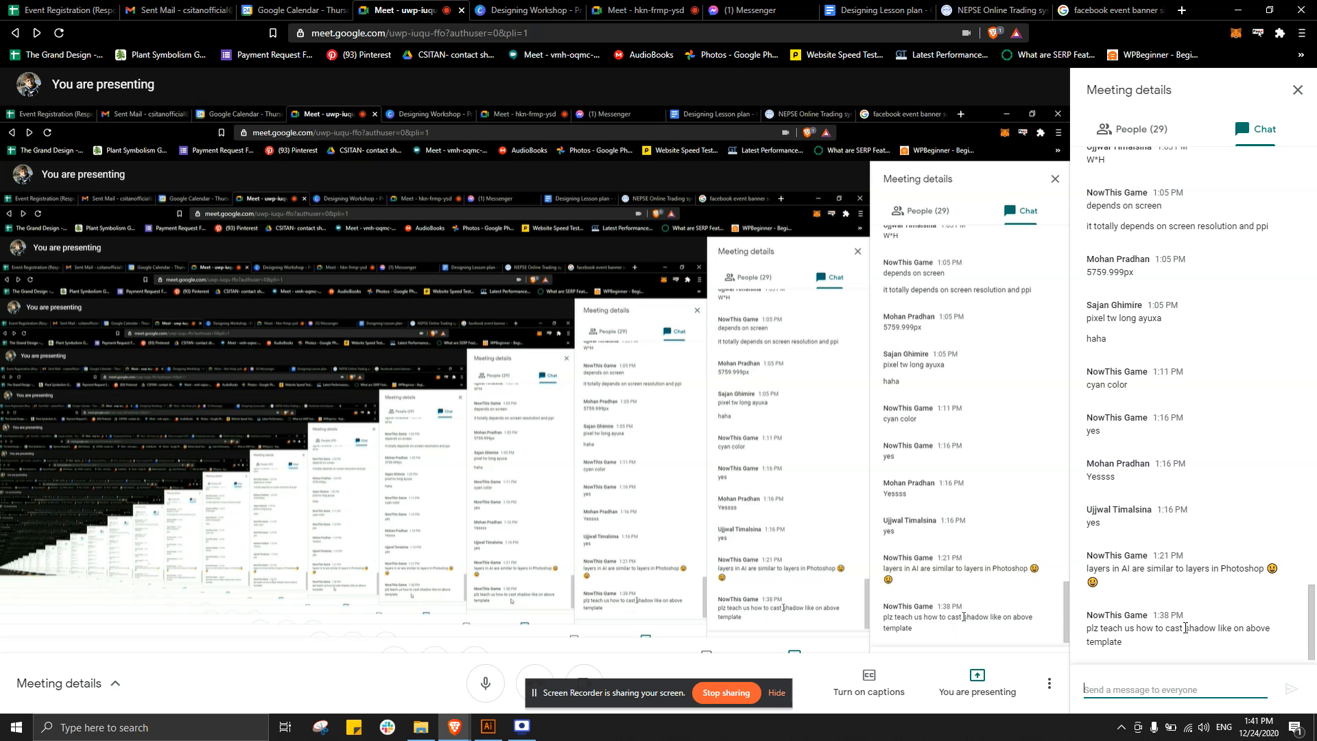
key(alt+Tab)
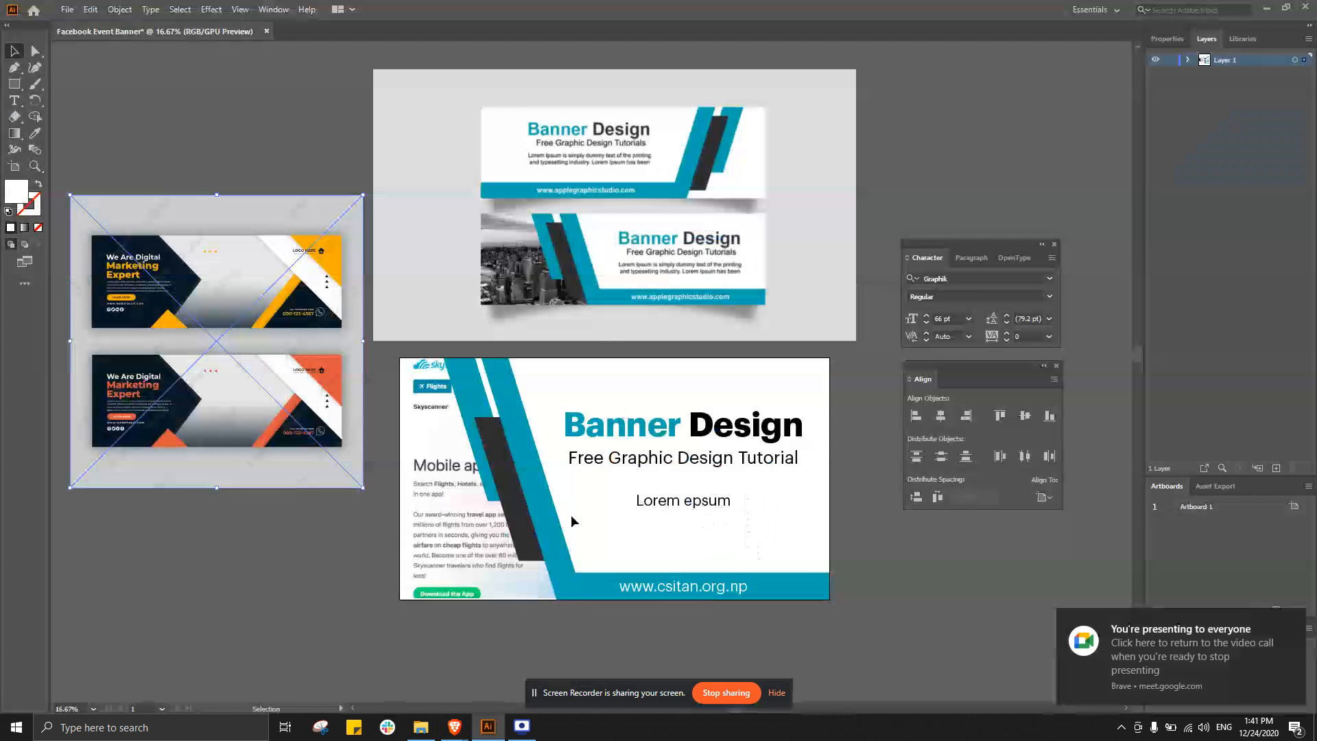
- Apply a Multiply drop shadow to the banner's long teal diagonal stripe with 75% opacity, 7 px X and Y offsets and 5 px blur
click(512, 402)
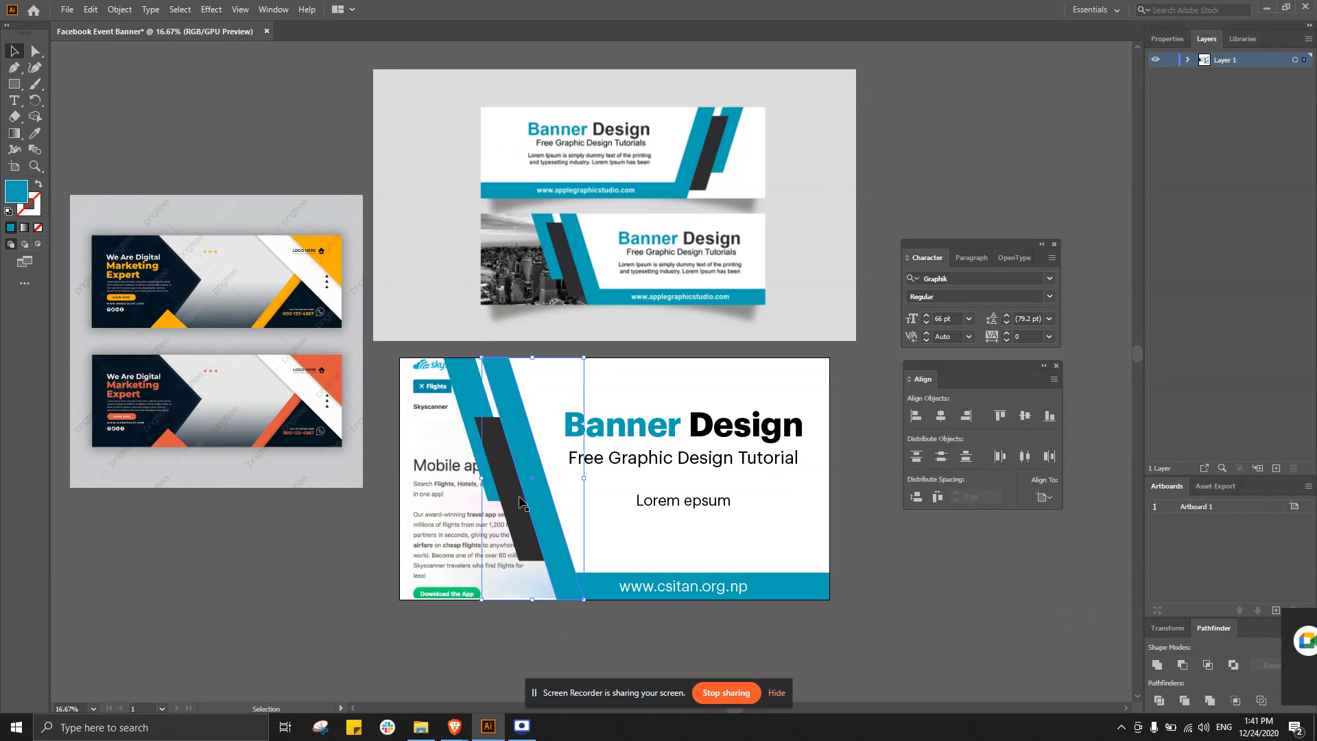
click(211, 9)
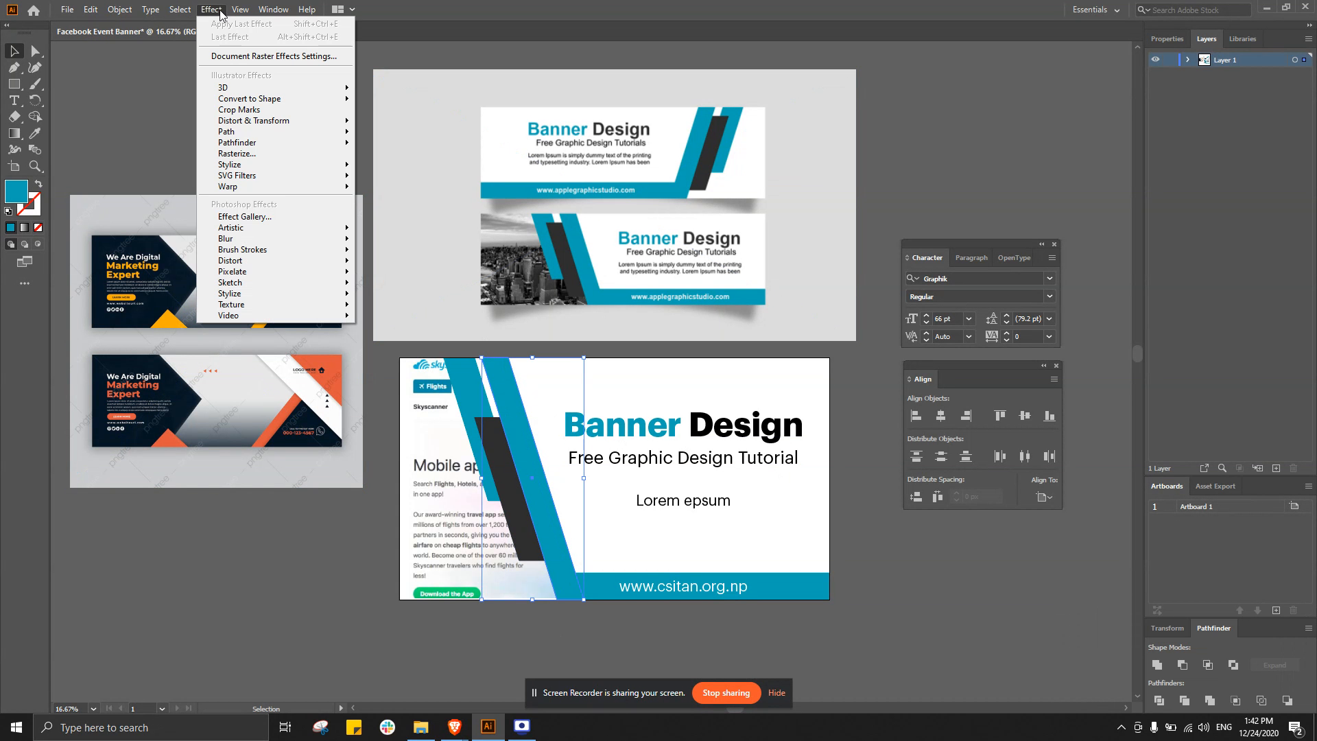
mouse_move(259, 172)
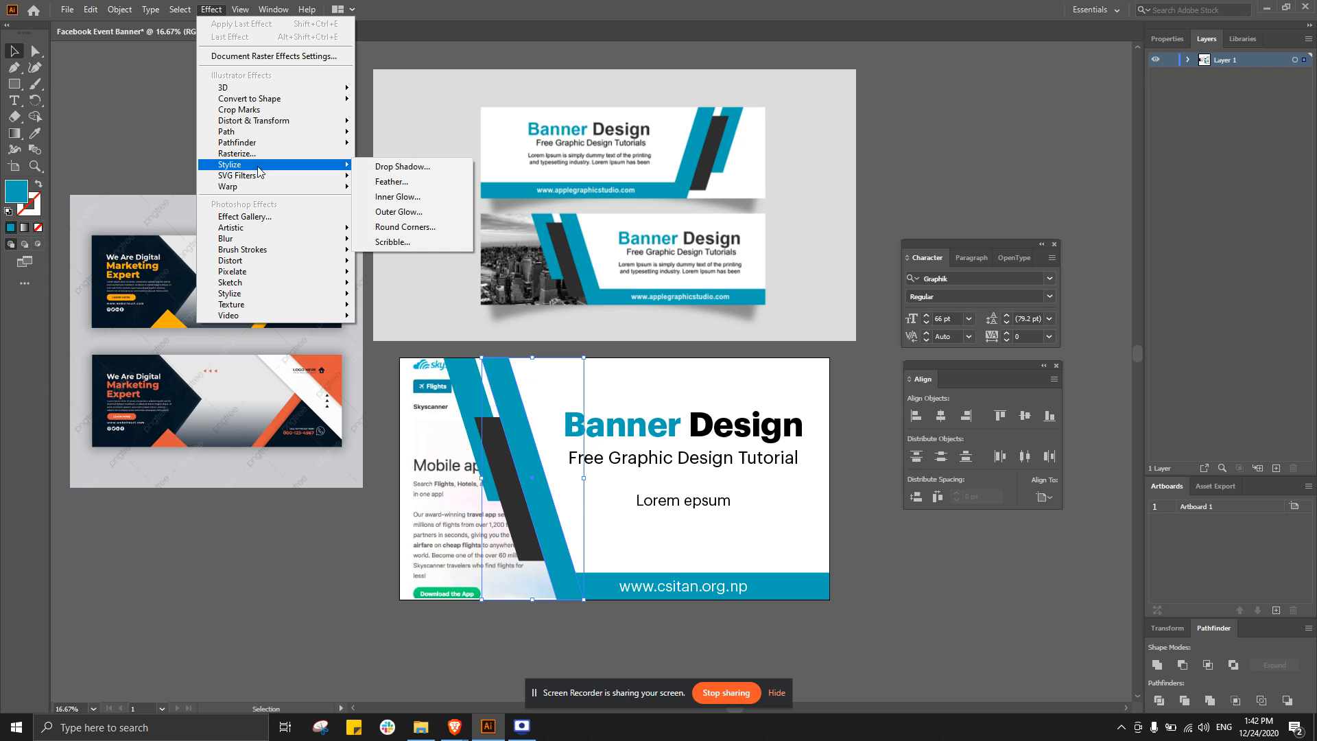
click(373, 168)
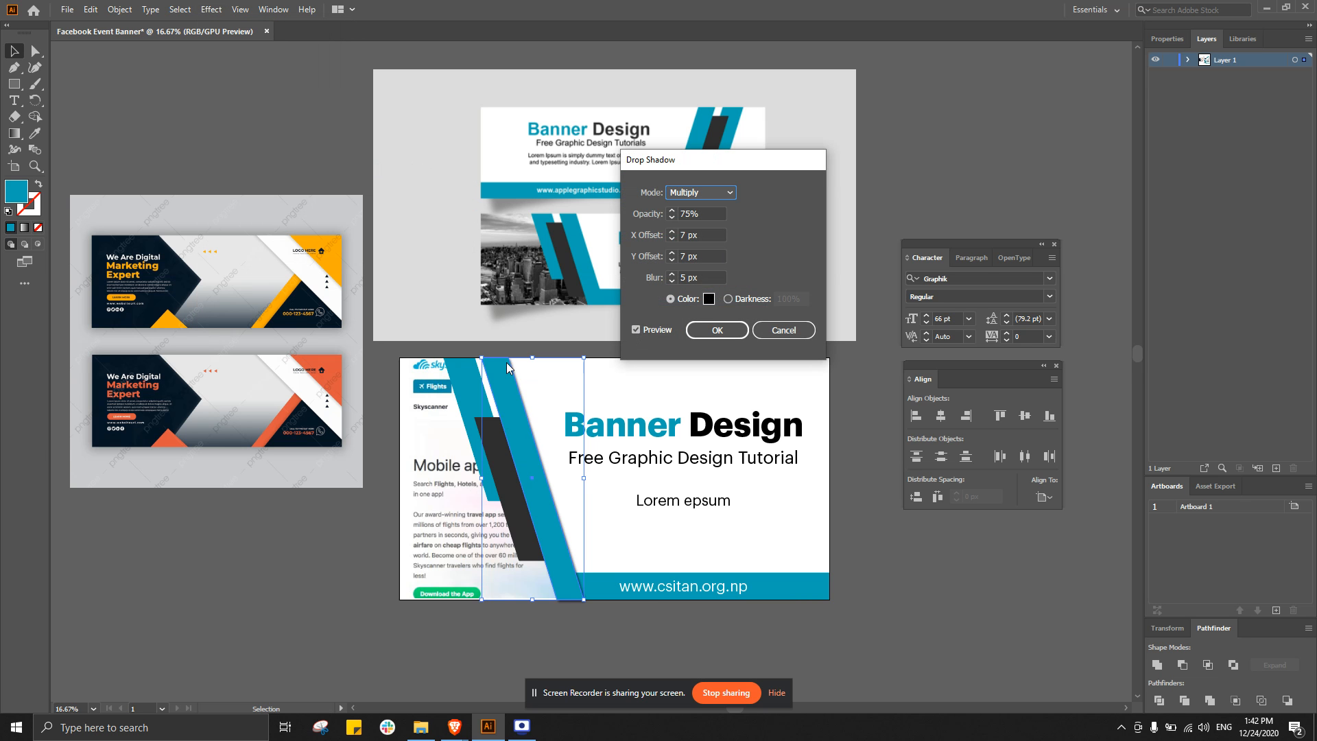
key(Return)
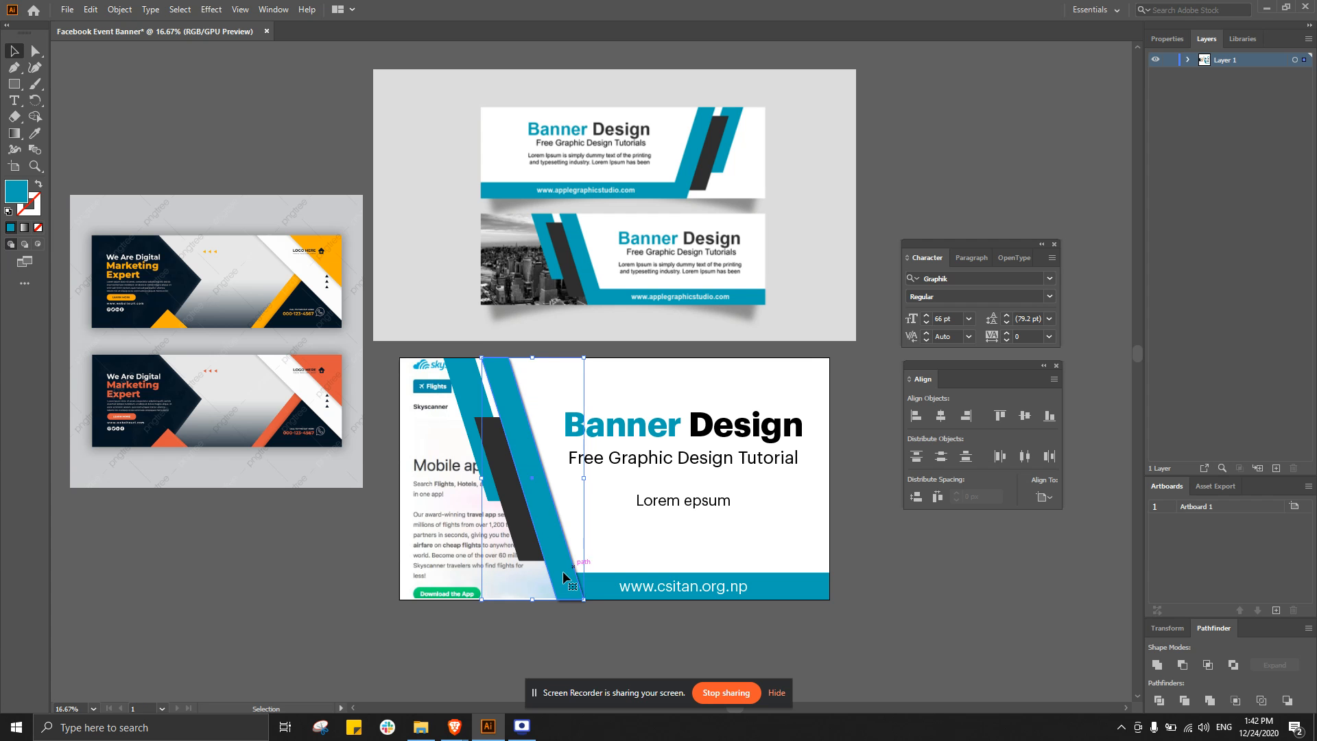
click(512, 638)
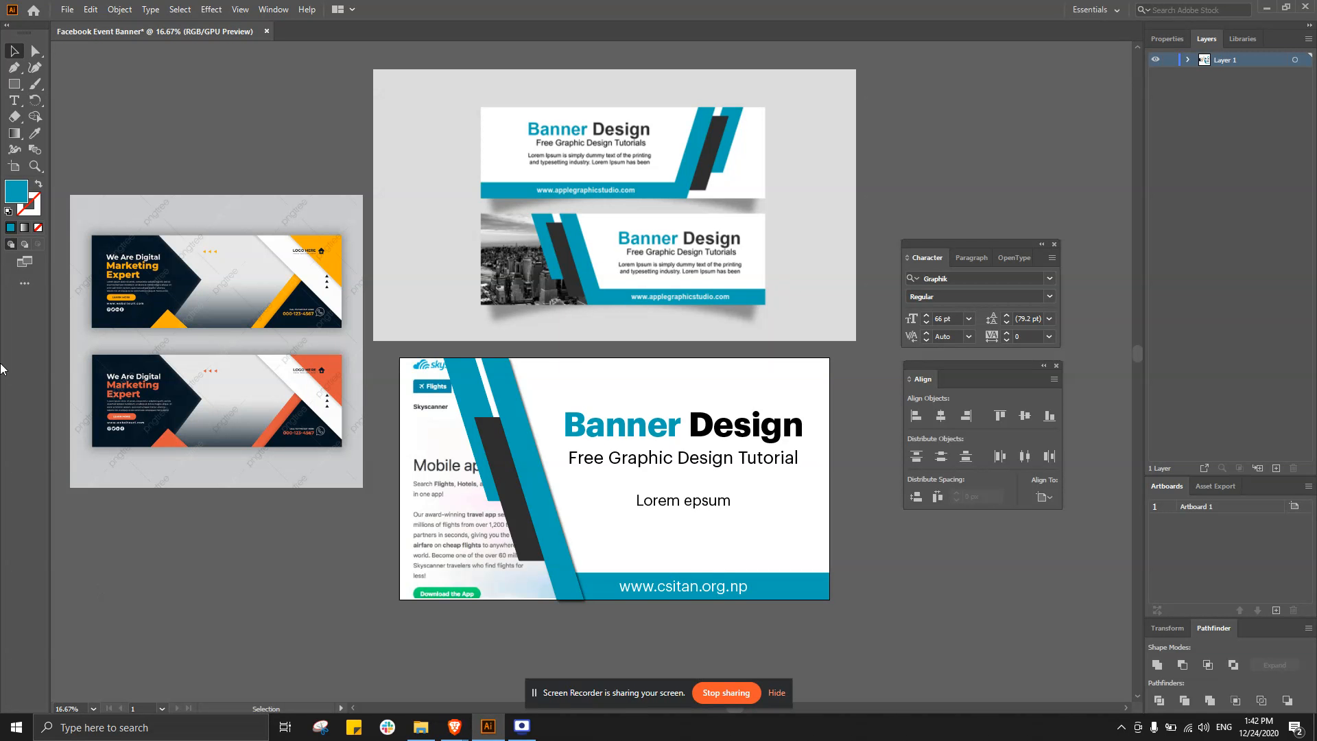
click(271, 10)
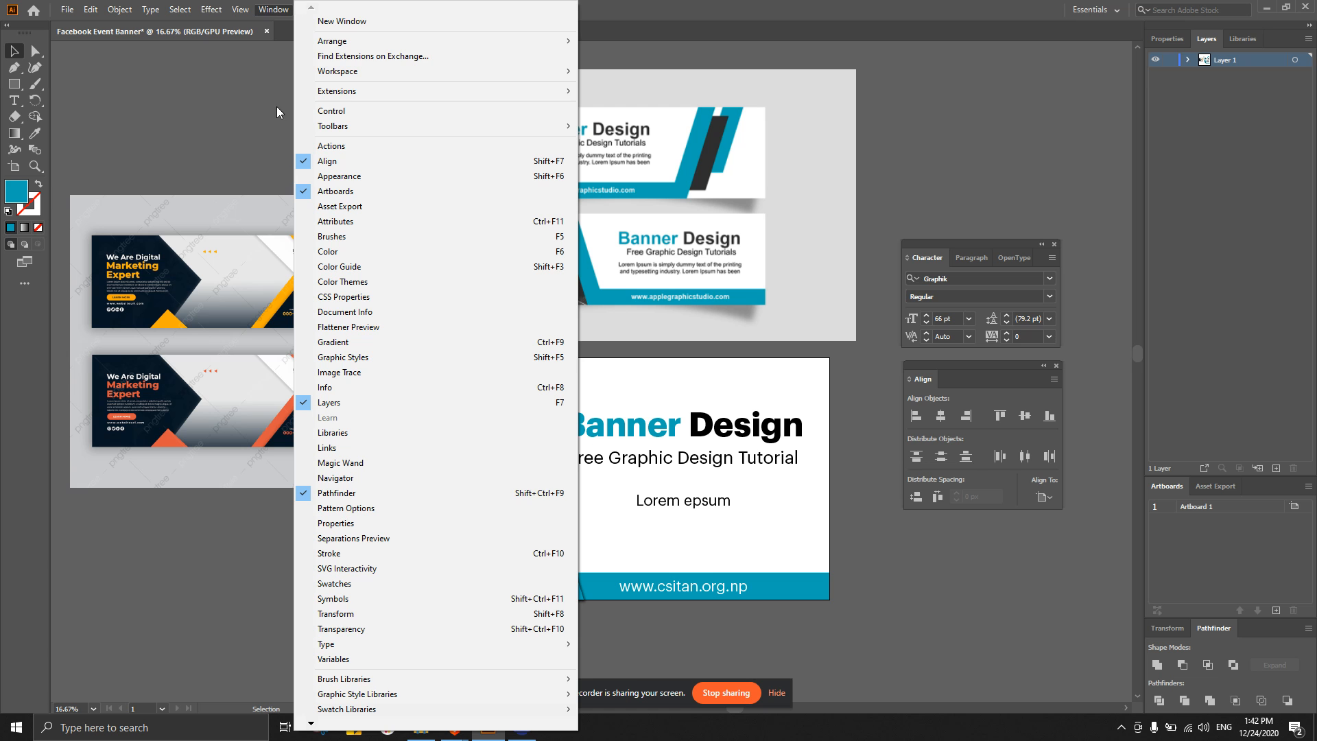
mouse_move(238, 9)
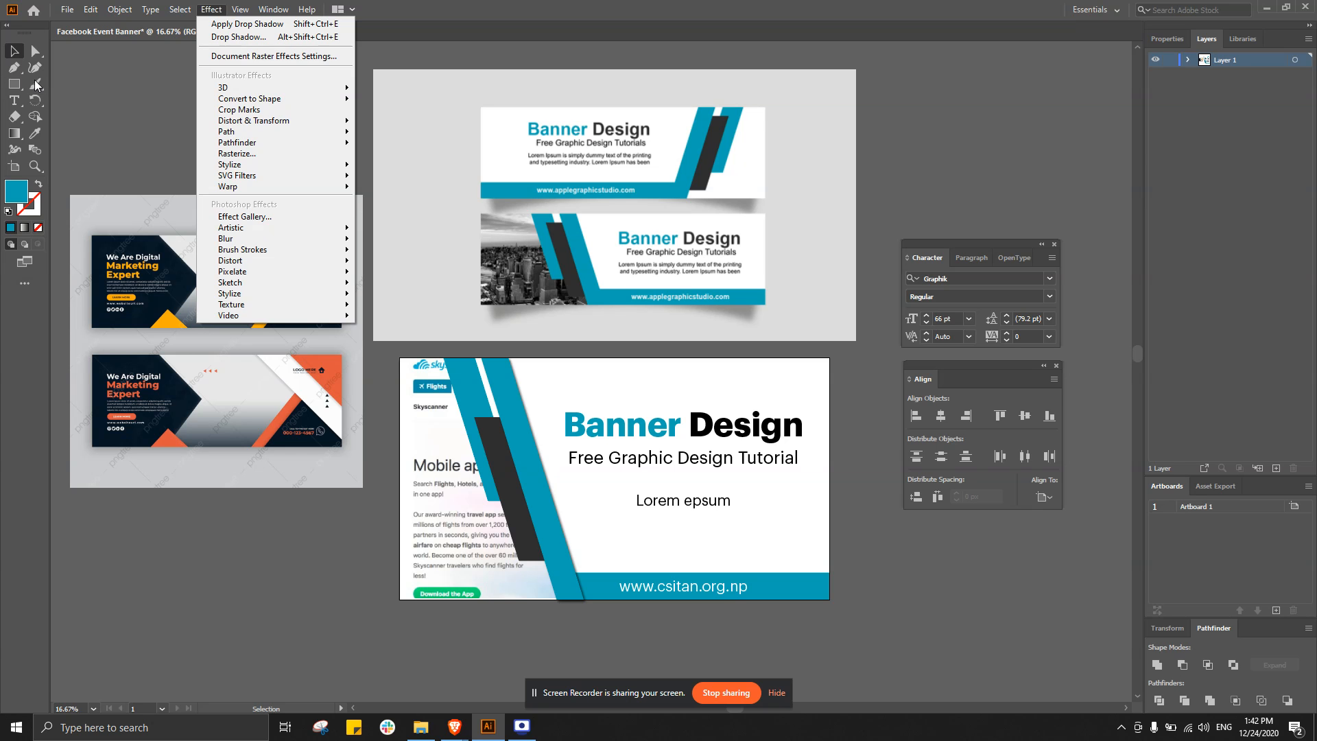
click(69, 61)
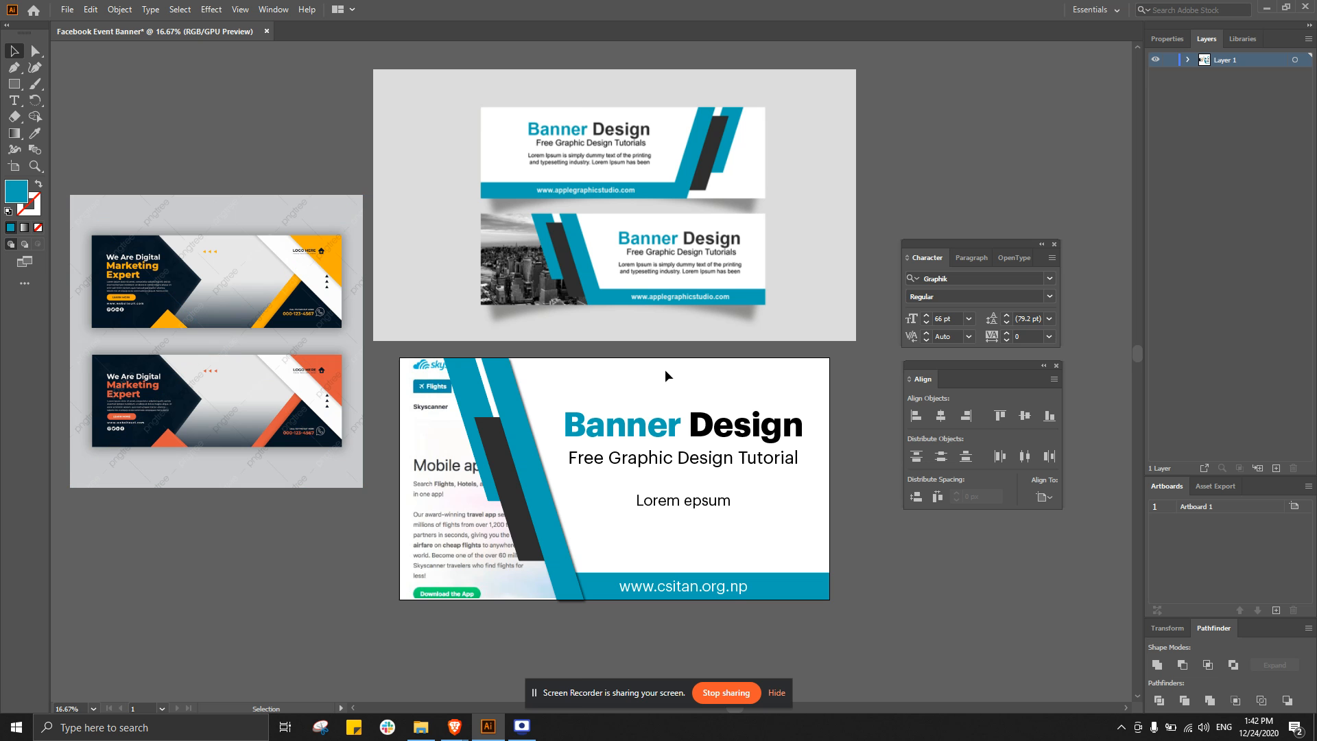
click(273, 9)
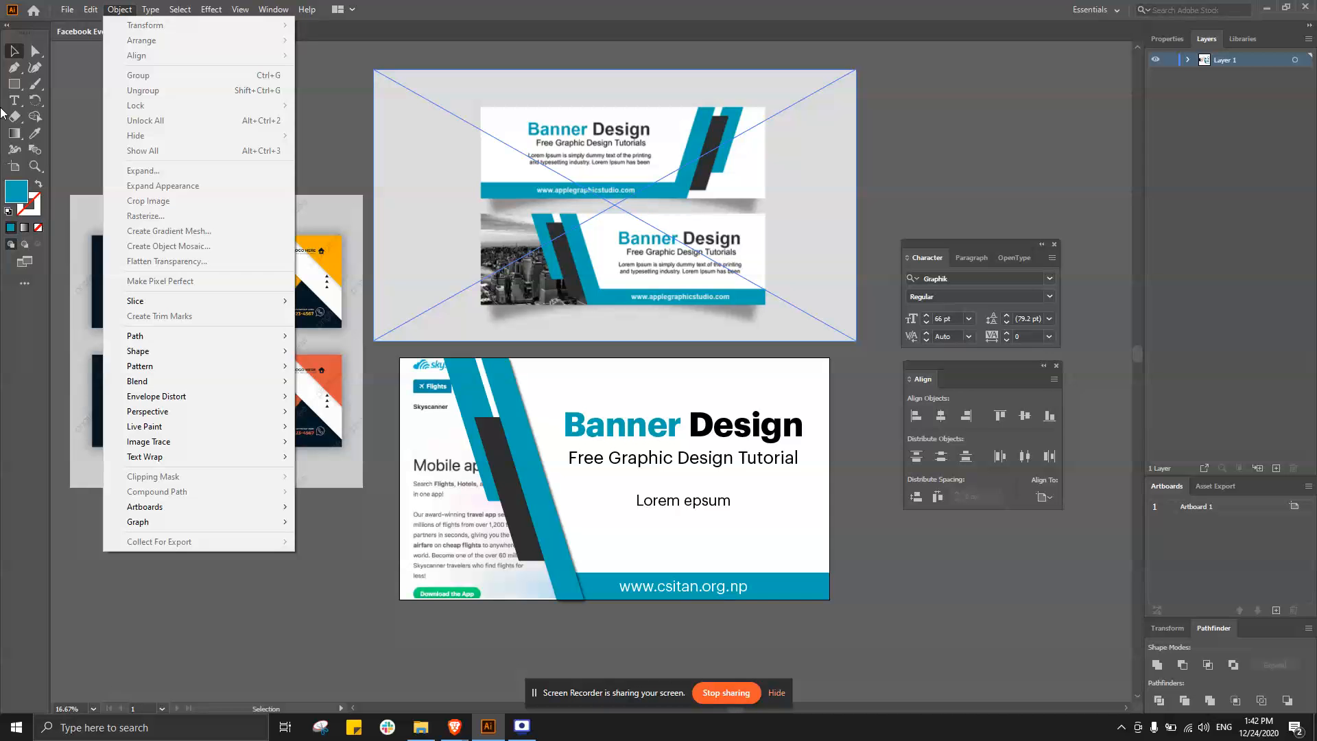
click(266, 530)
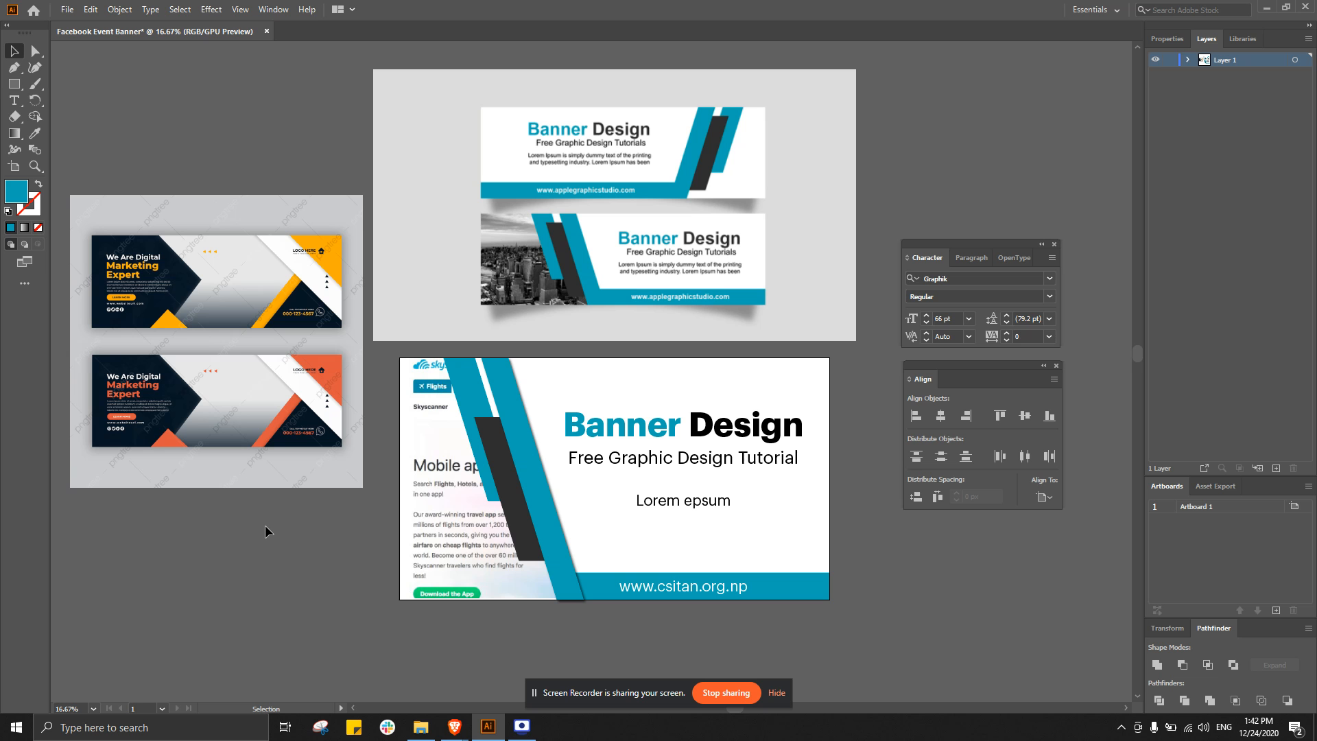
- Check the Google Meet chat for new questions and return to the Illustrator document
key(alt+Tab)
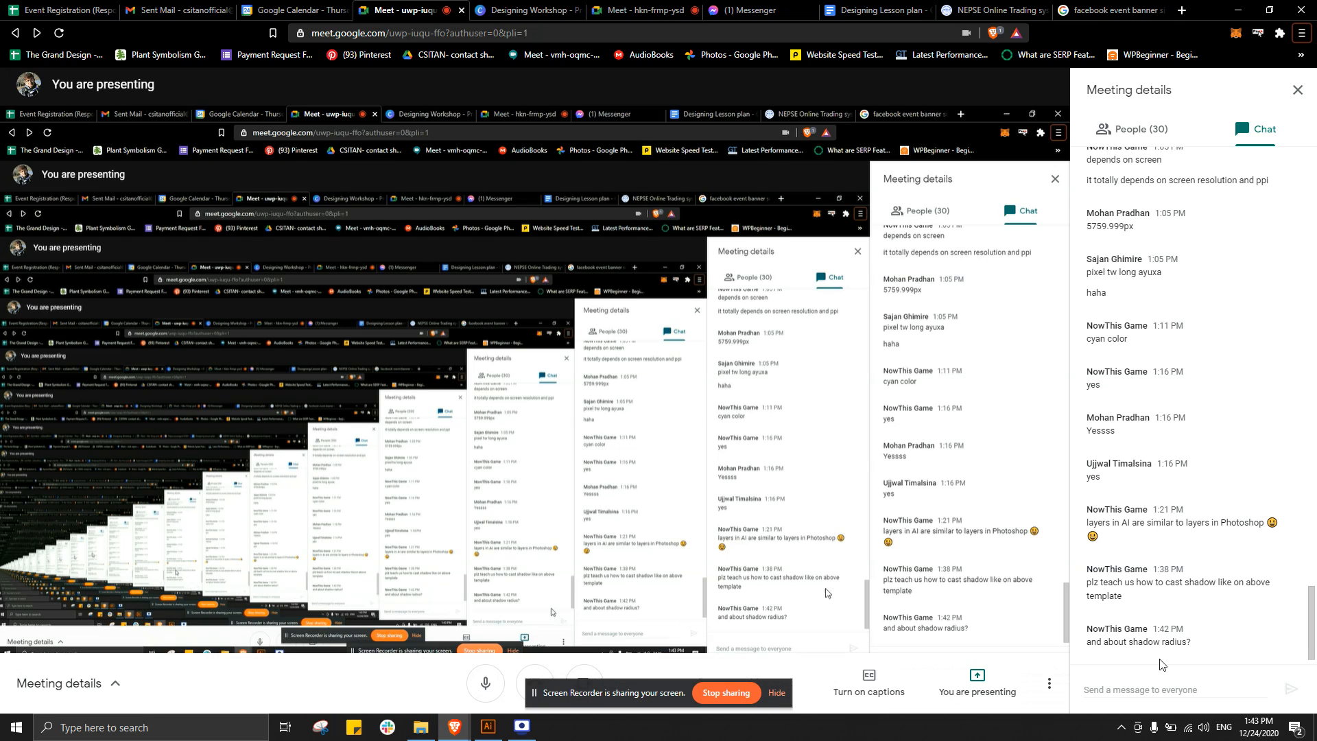
key(alt+Tab)
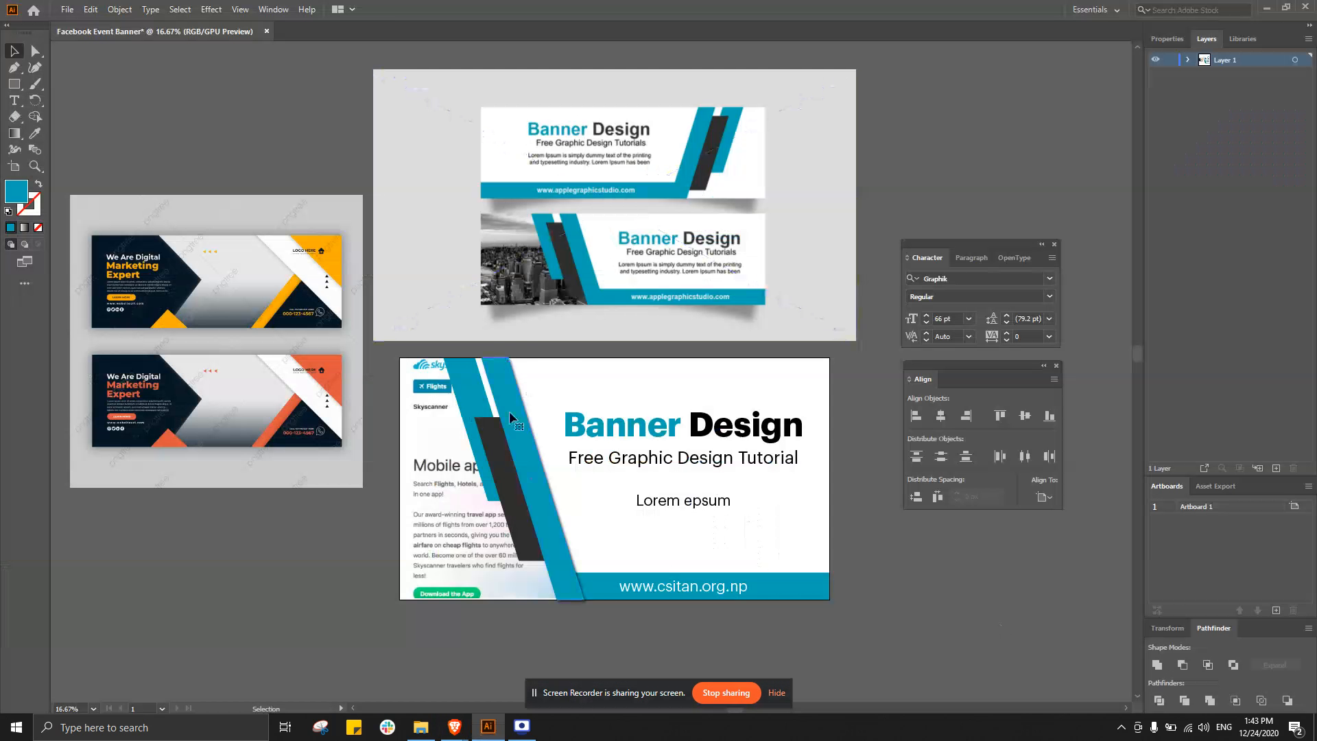
- Reopen the drop shadow settings of the long teal diagonal stripe and try a blur of 11 px
click(513, 419)
click(1168, 41)
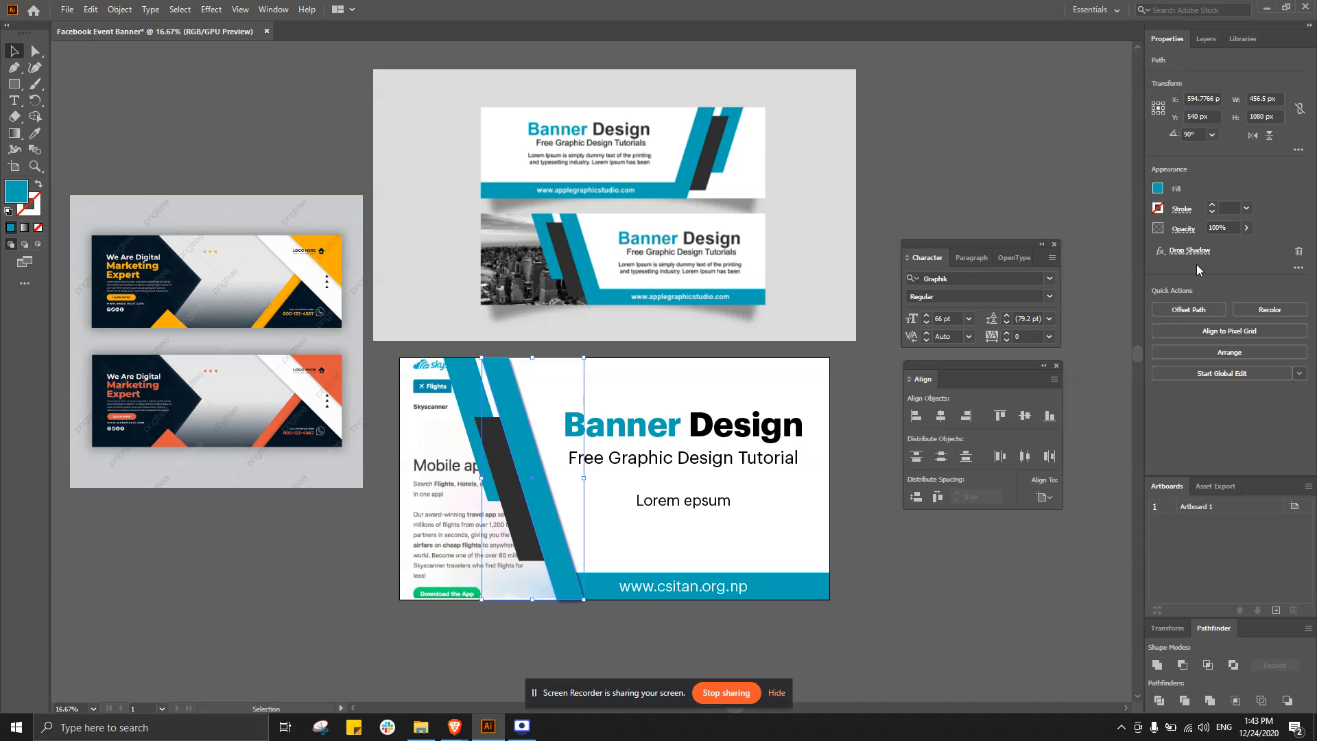
click(1190, 250)
drag(681, 167, 869, 180)
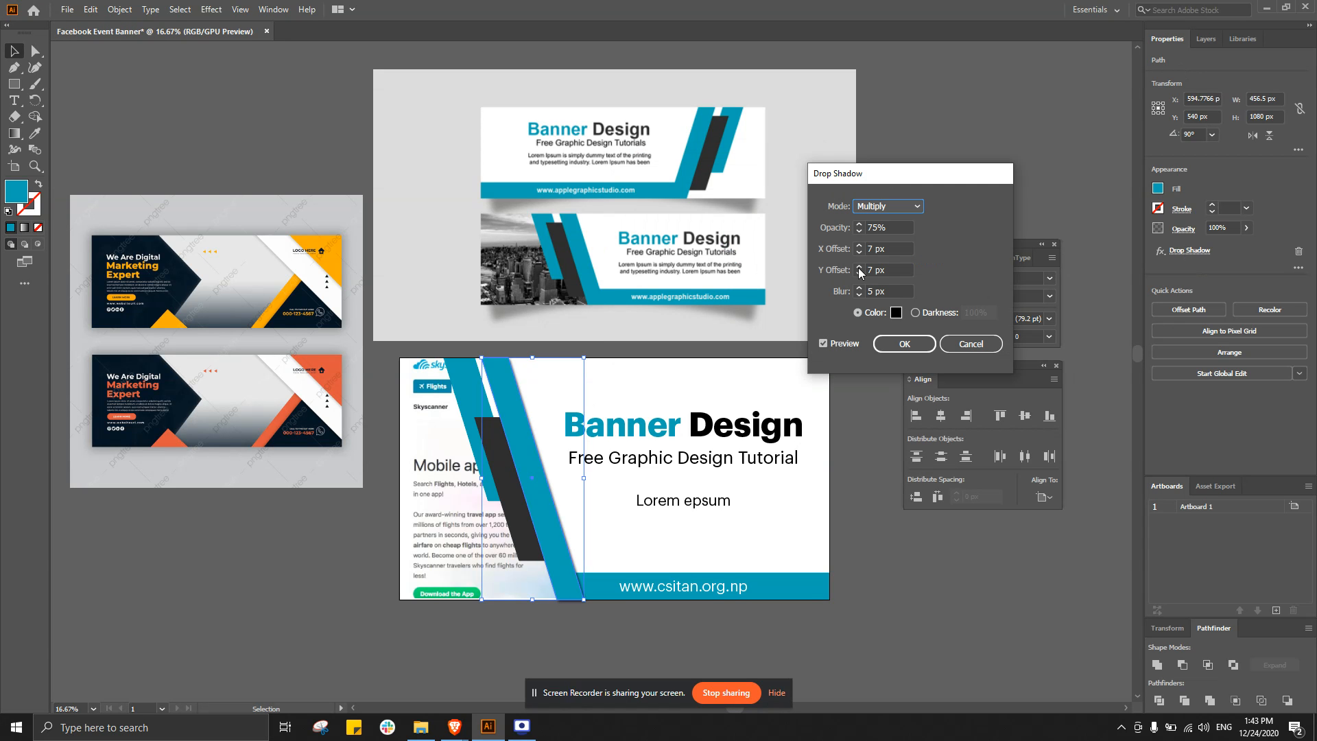
click(859, 287)
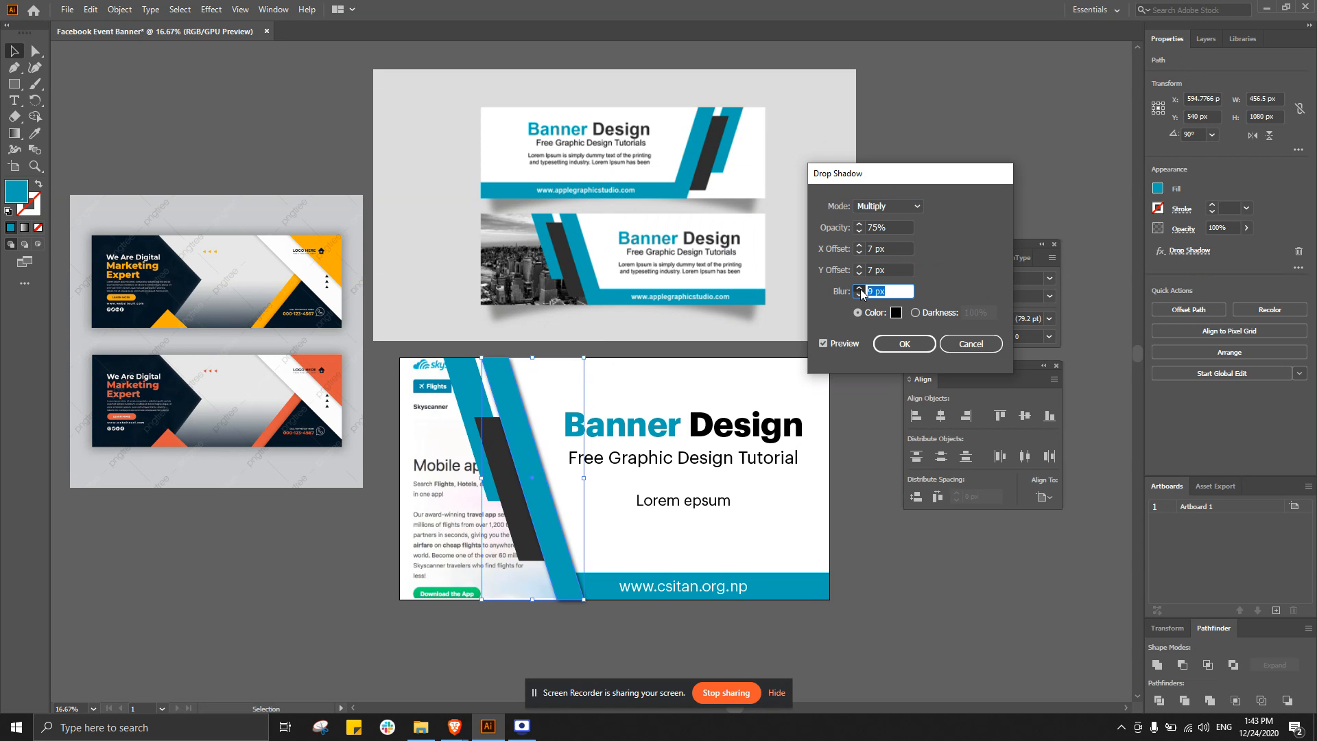
click(859, 288)
click(859, 287)
click(859, 288)
click(859, 287)
click(859, 287)
- Try shifting the stripe's drop shadow to an X offset of 18 px and a Y offset of 16 px
click(859, 246)
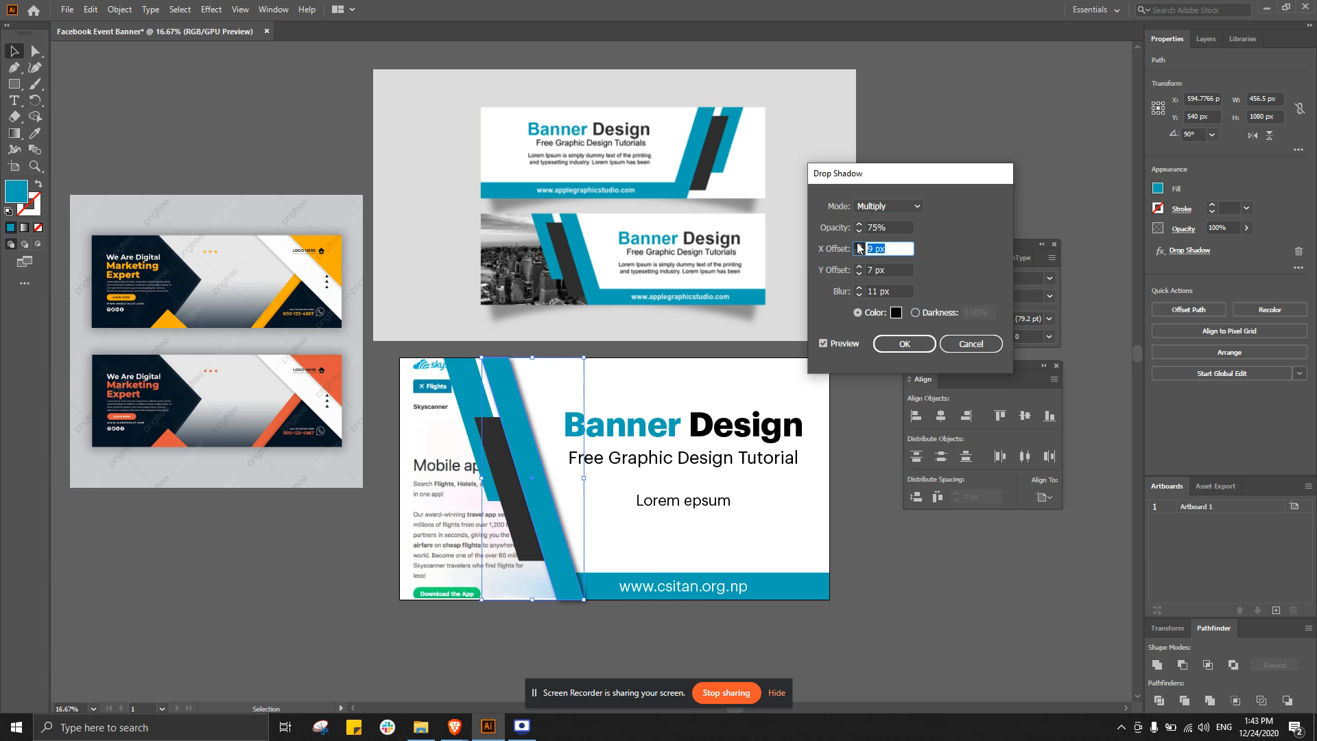
click(859, 246)
click(859, 245)
click(859, 245)
click(859, 246)
click(859, 245)
click(859, 246)
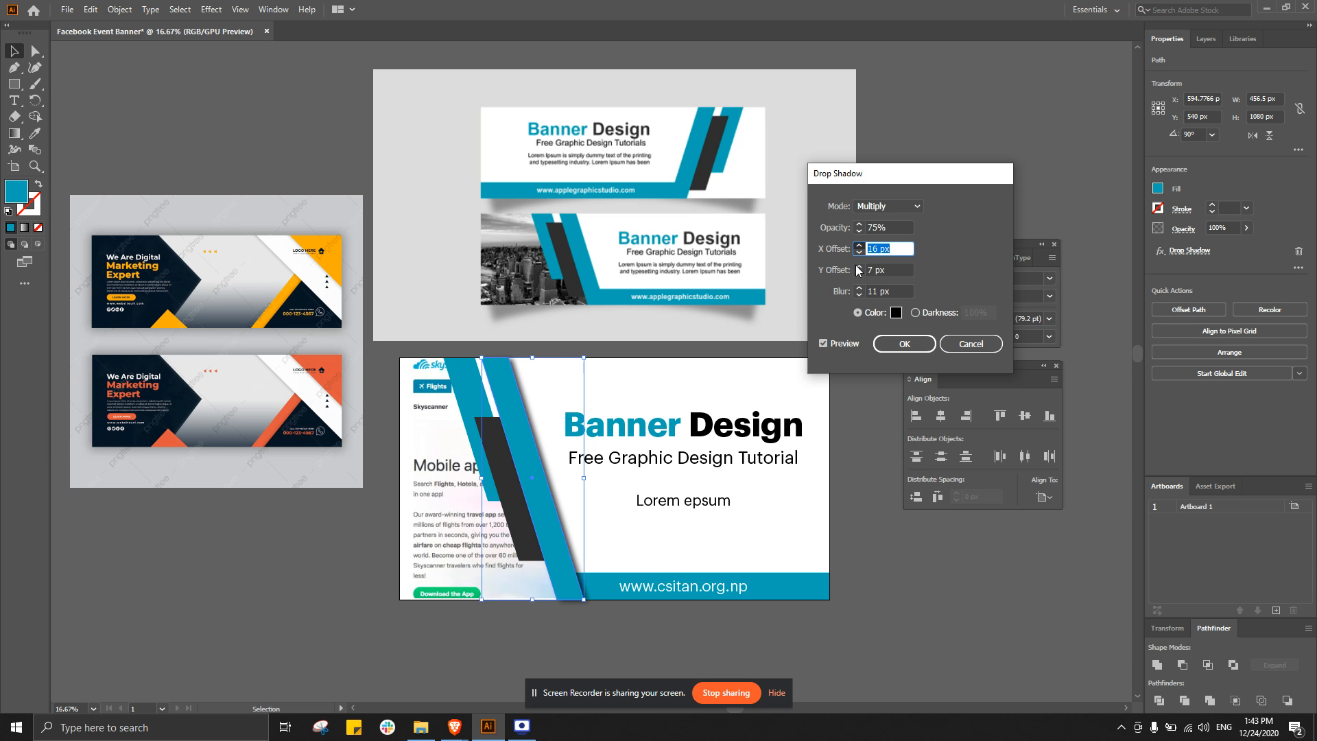
click(858, 267)
click(858, 266)
click(858, 267)
click(858, 266)
click(858, 266)
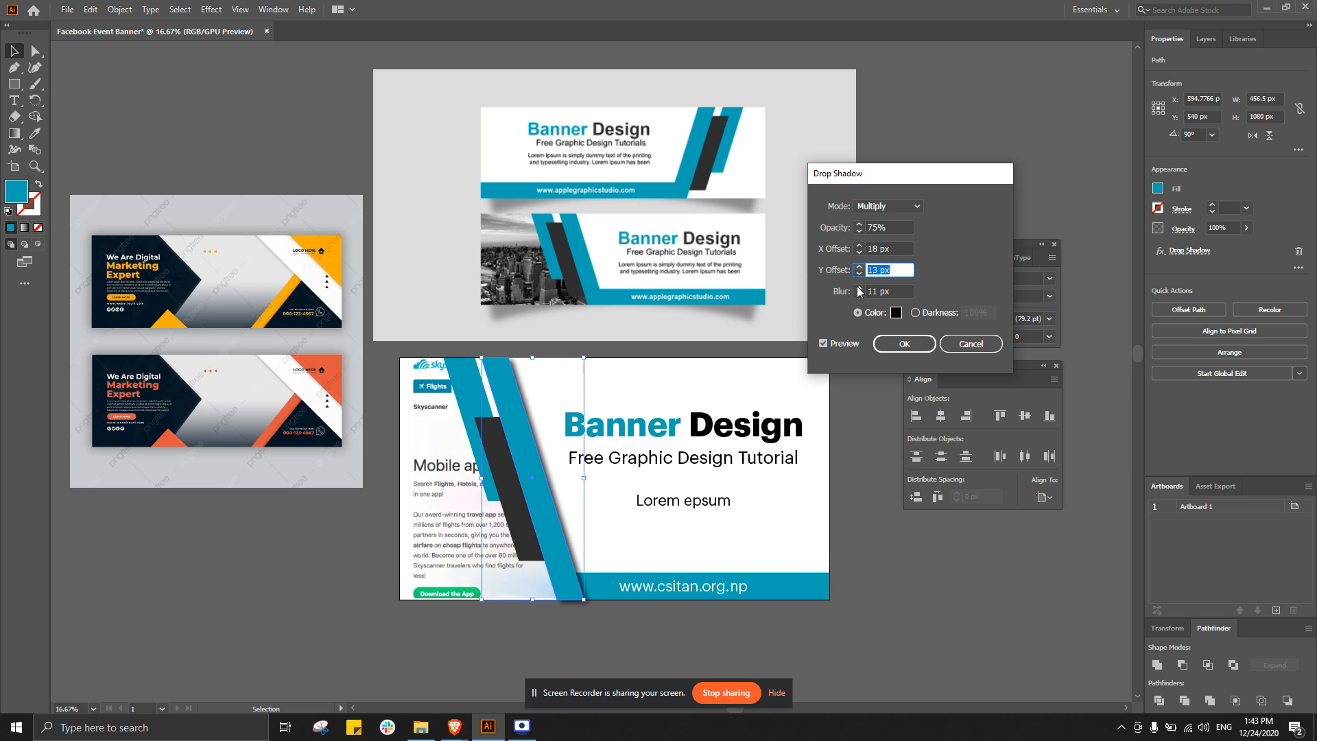
- Preview the stripe's drop shadow with a blur of 19 px and discard the shadow changes
click(860, 289)
click(858, 288)
click(859, 288)
click(859, 288)
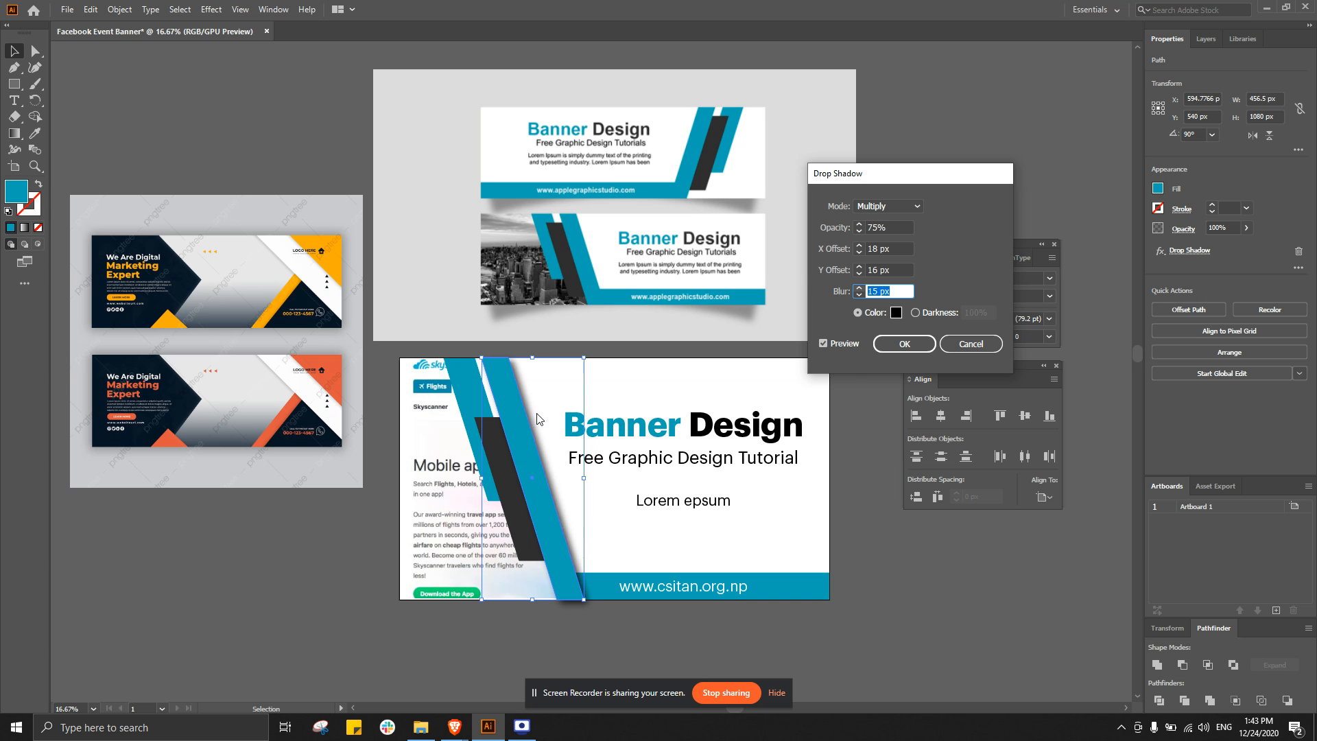
key(Up)
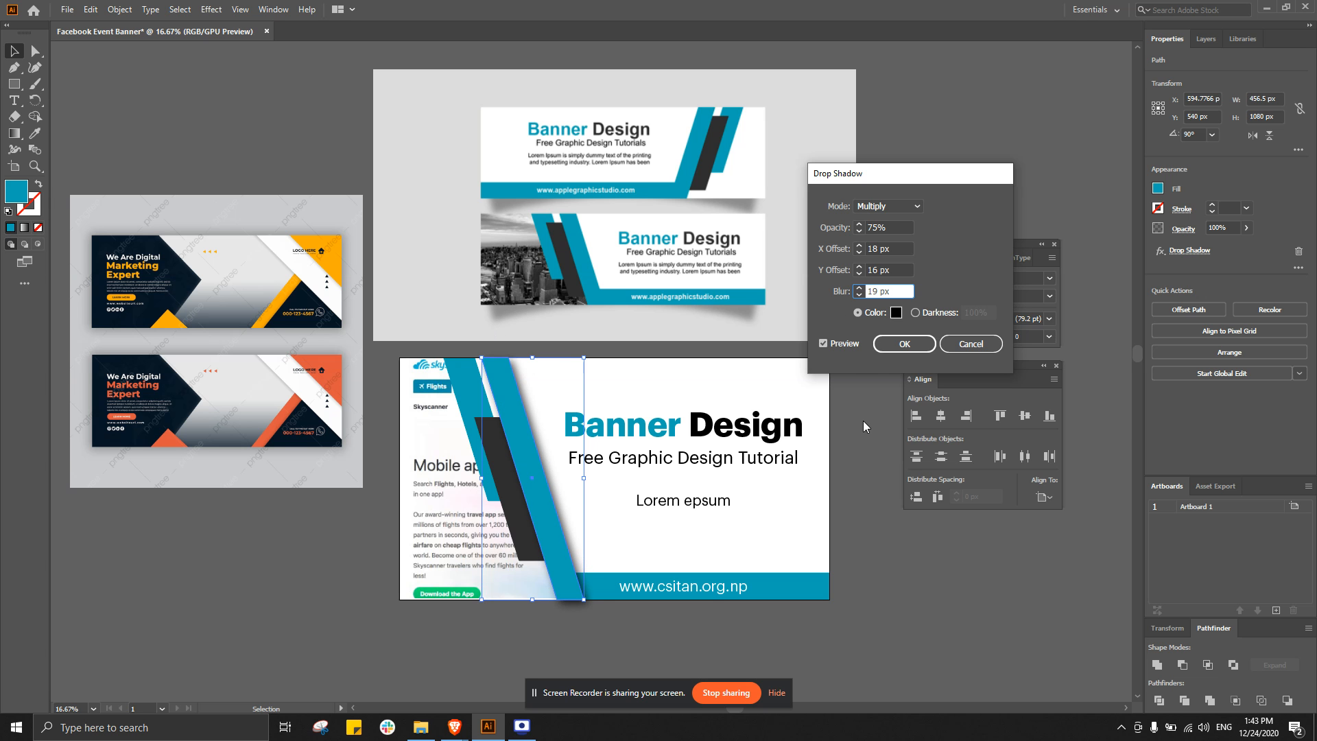
click(965, 344)
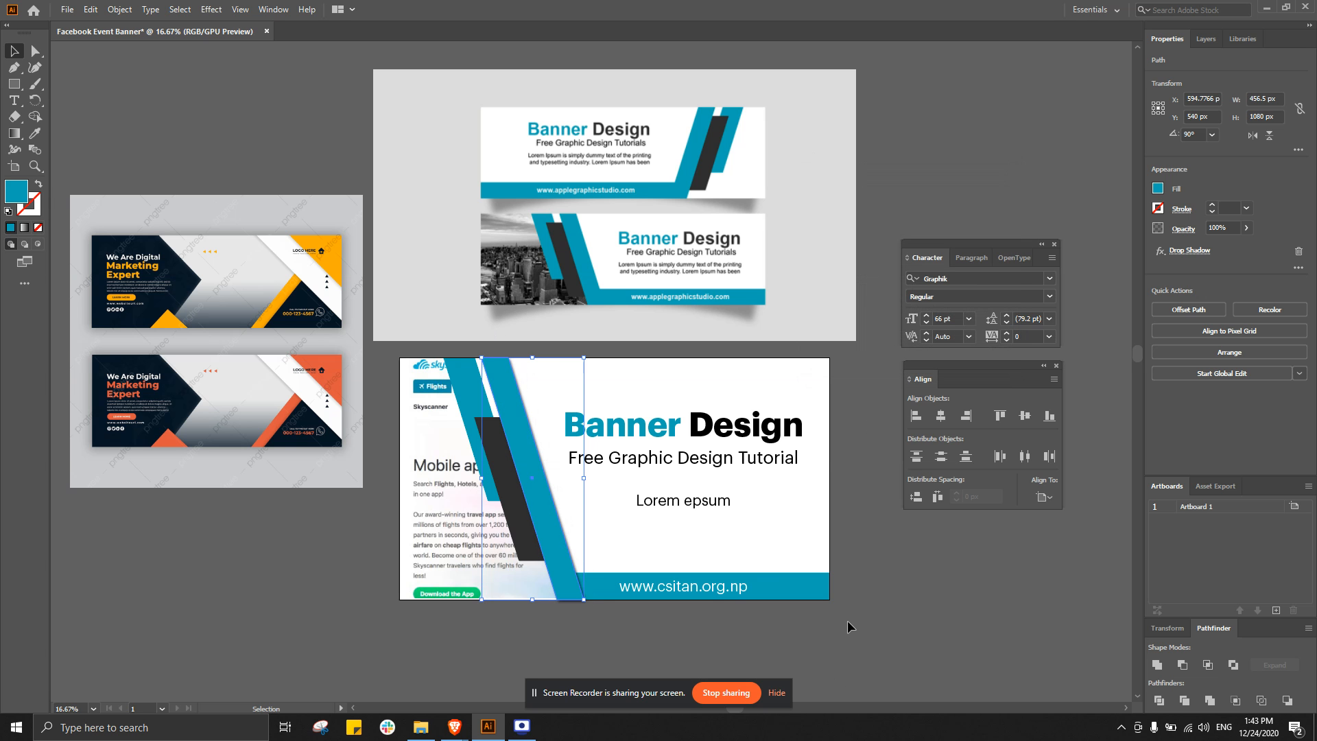
- Check the Google Meet chat for replies about the shadow demonstration and return to the Illustrator document
key(alt+Tab)
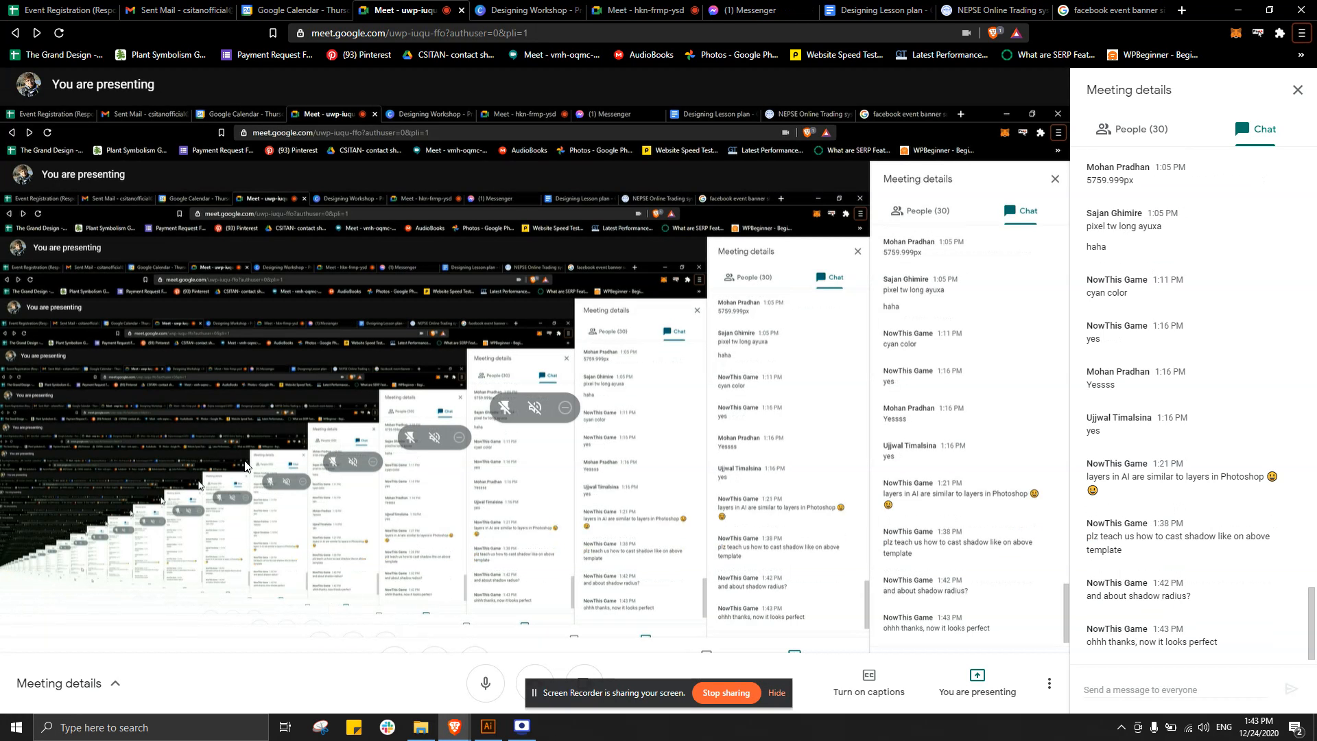
key(alt+Tab)
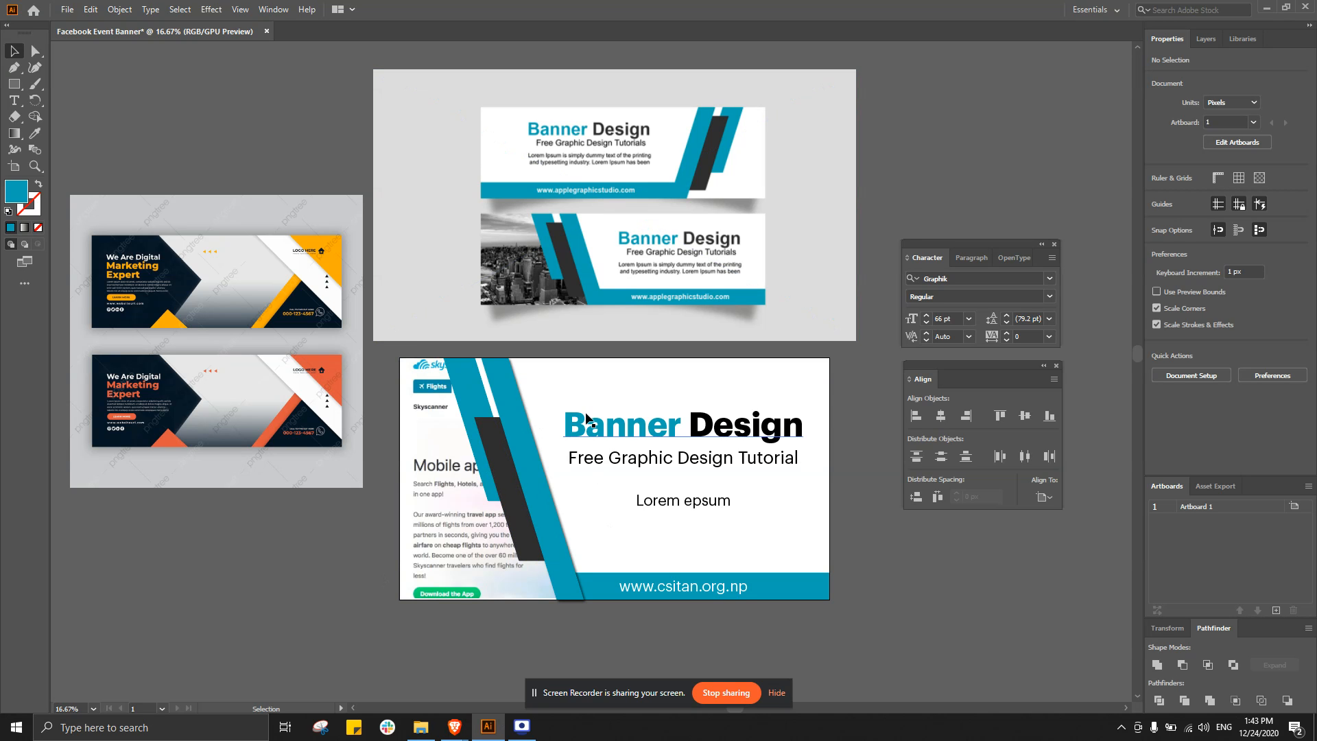
key(alt+Tab)
key(alt+Tab)
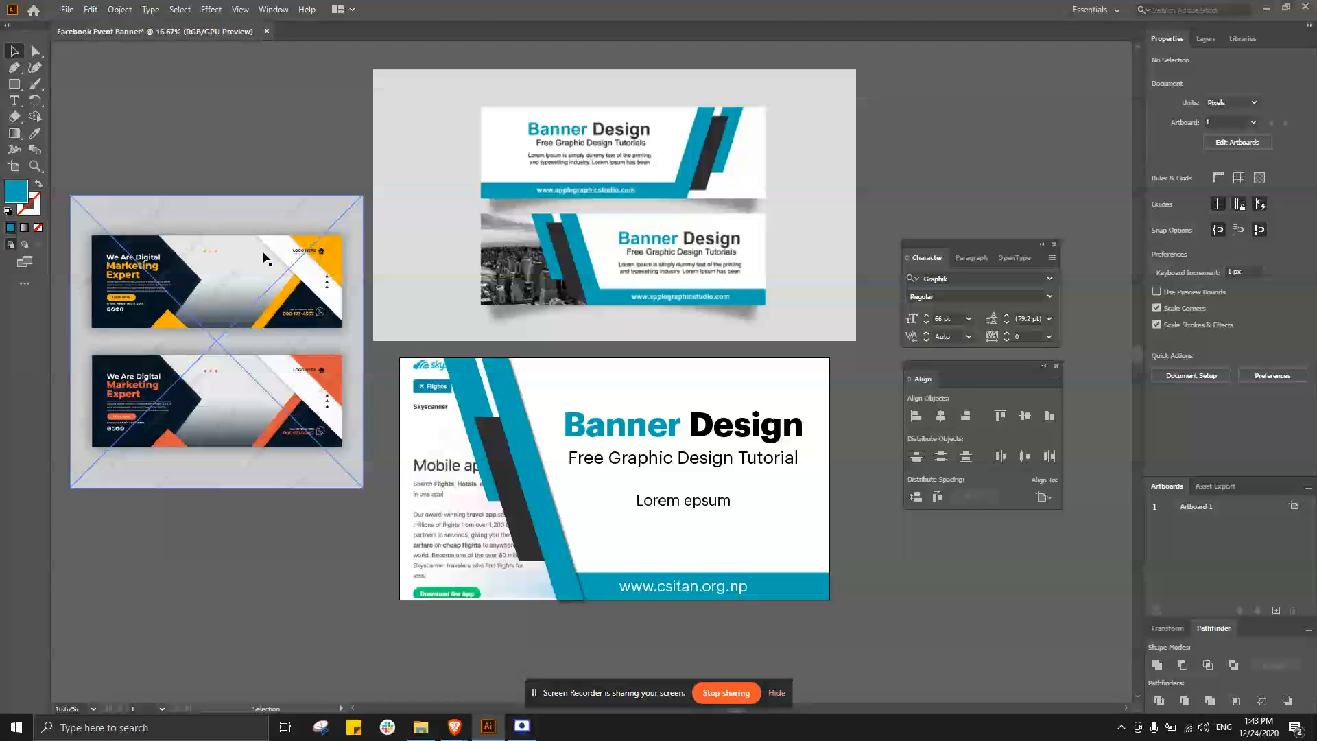
- Switch to the Google Meet call, review the participant list and the latest chat messages, and hide the screen-sharing notice
key(alt+Tab)
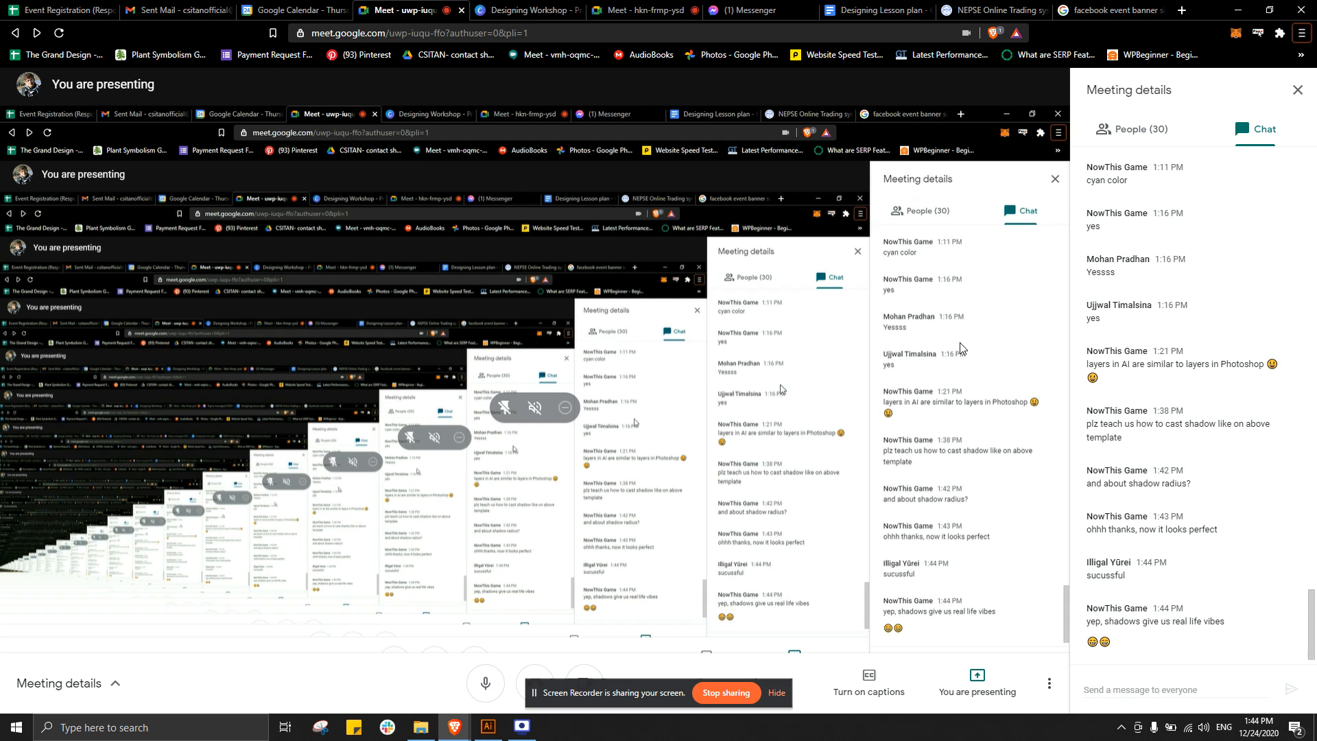
click(1136, 129)
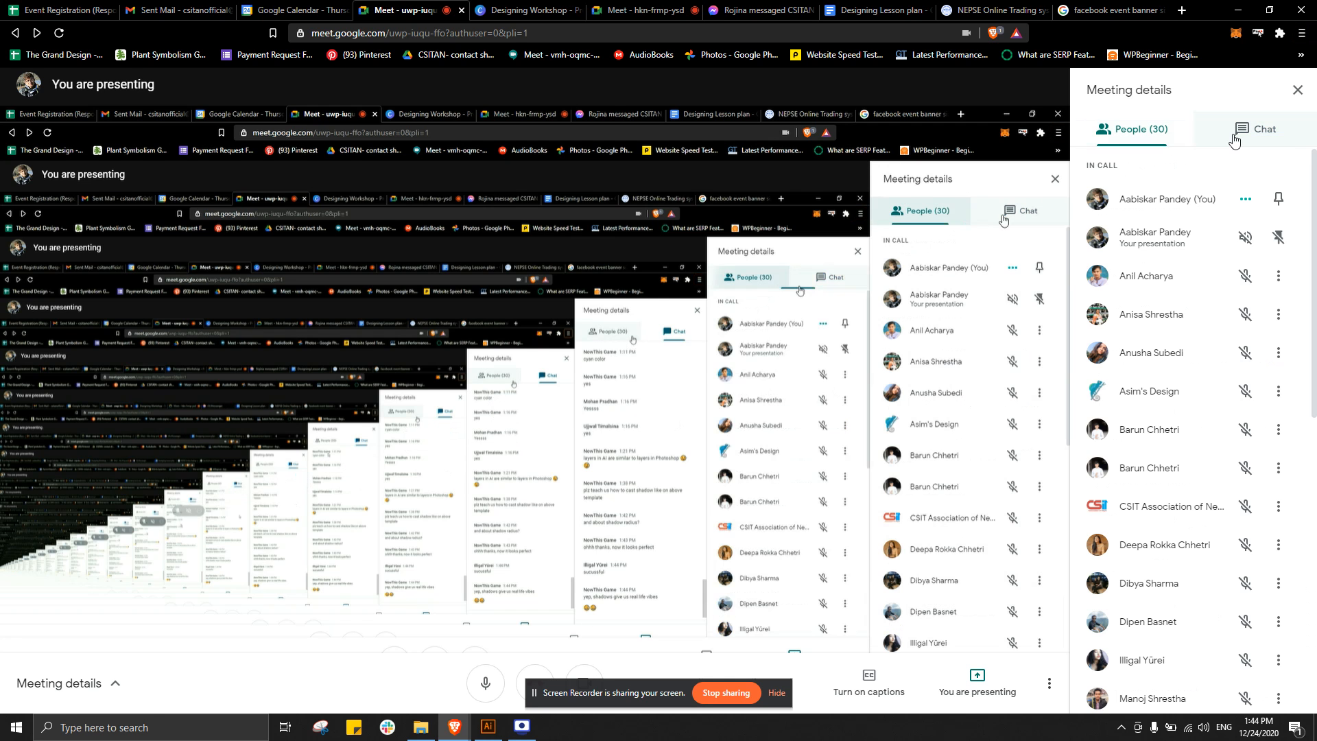
click(1233, 138)
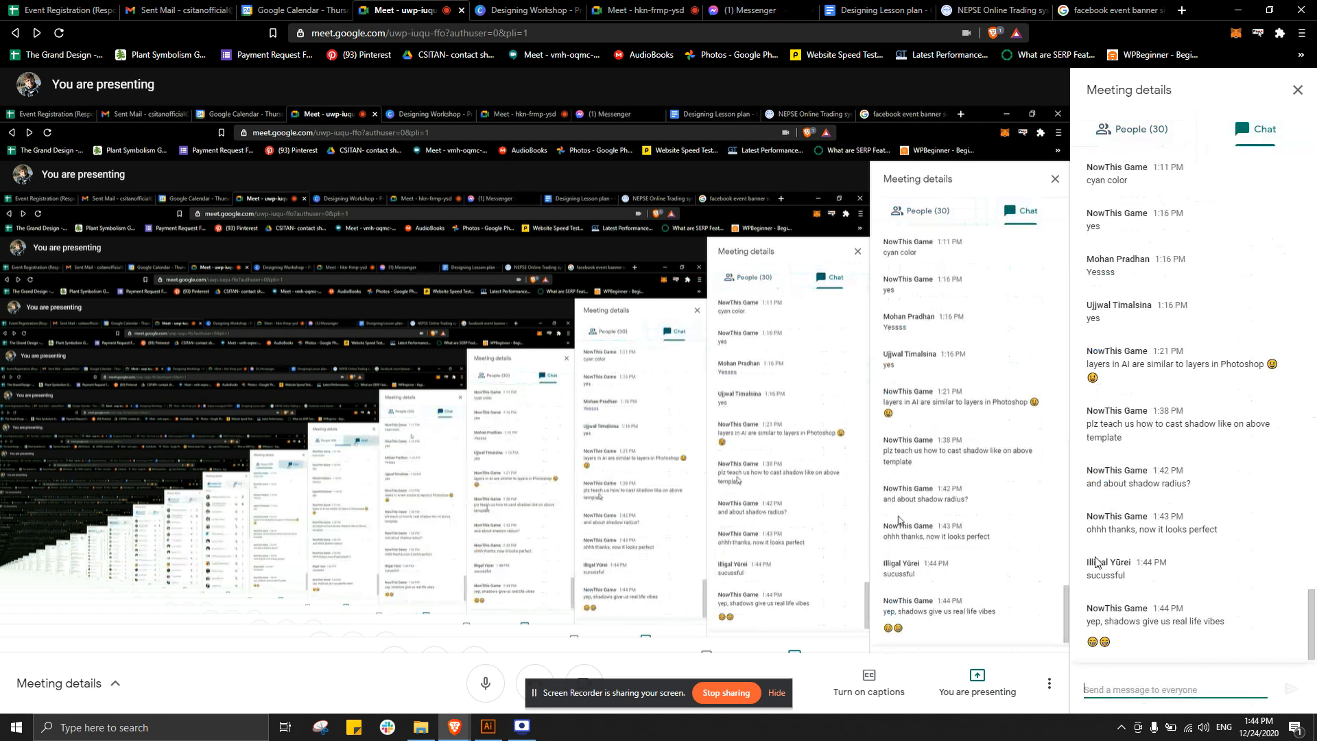
drag(1087, 563, 1110, 562)
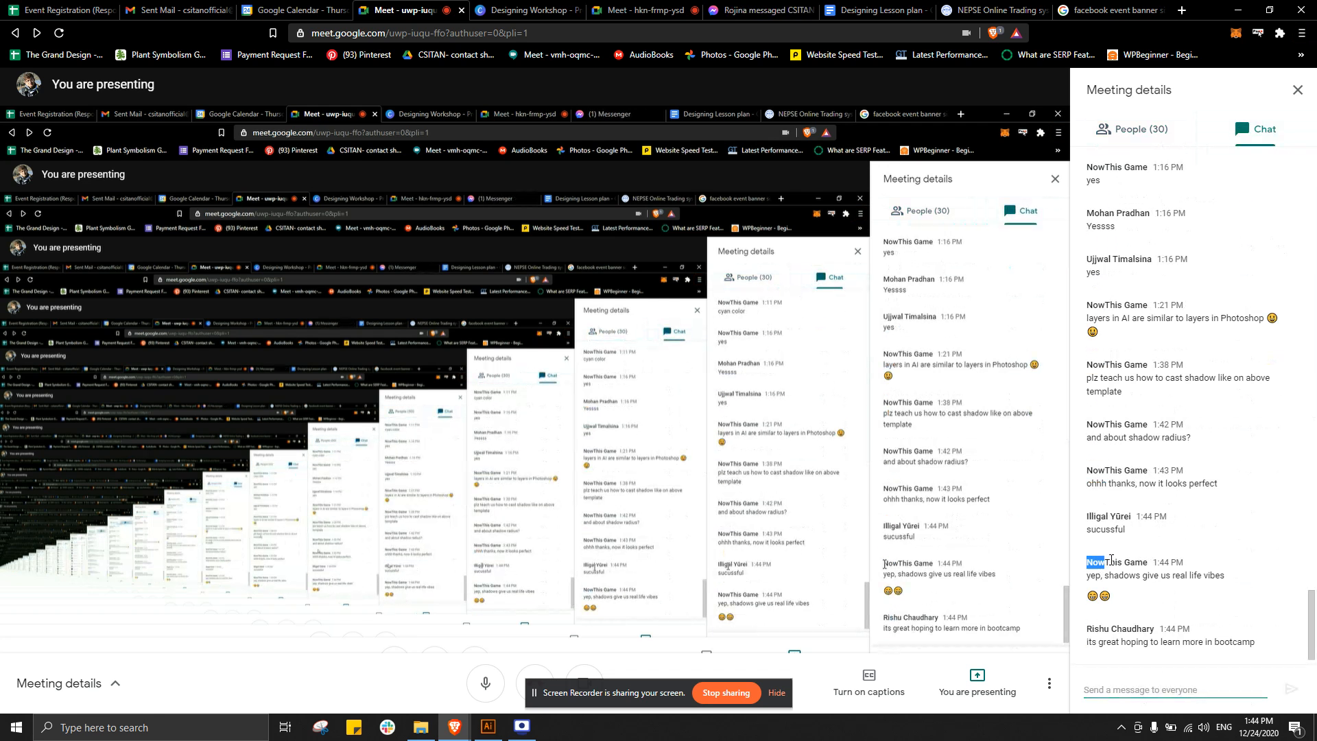
click(1161, 683)
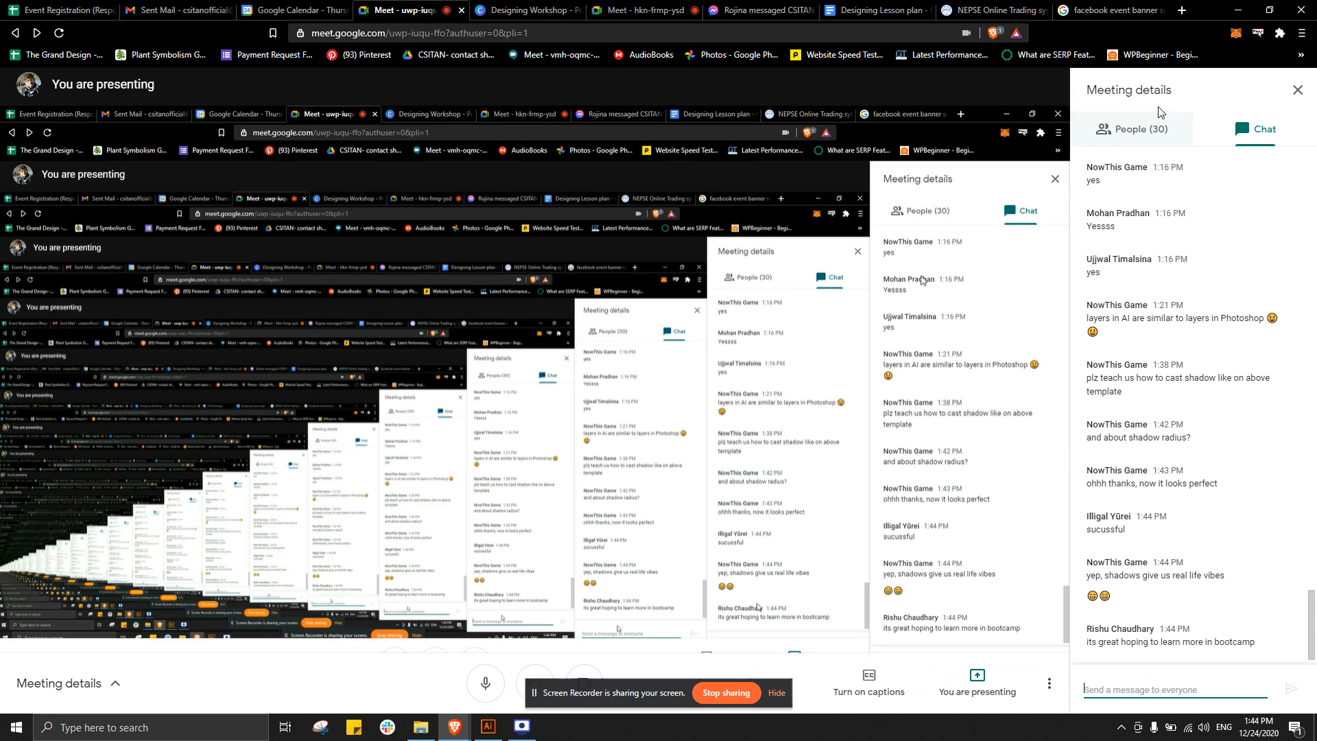
click(1153, 129)
click(1225, 134)
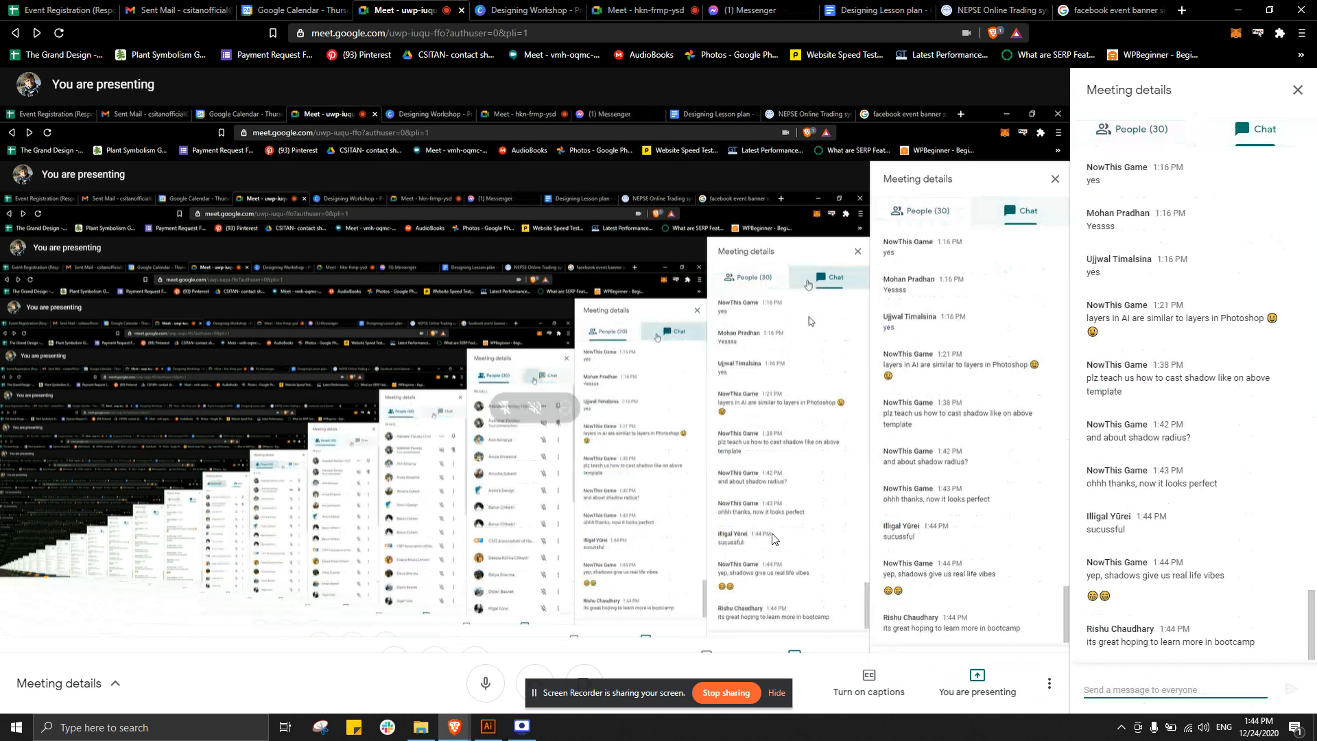
click(777, 692)
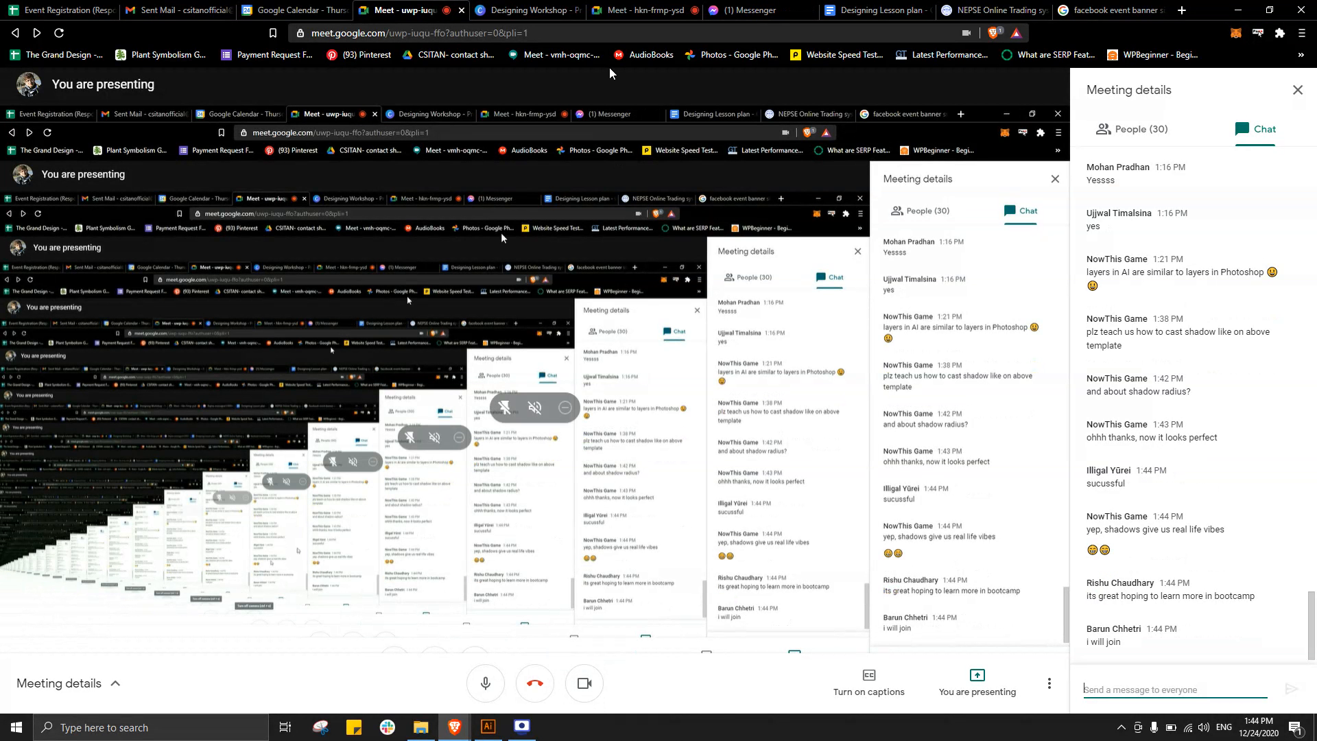
- Look through the daily topics in the Designing Lesson plan document and return to the presenting Google Meet call
click(858, 7)
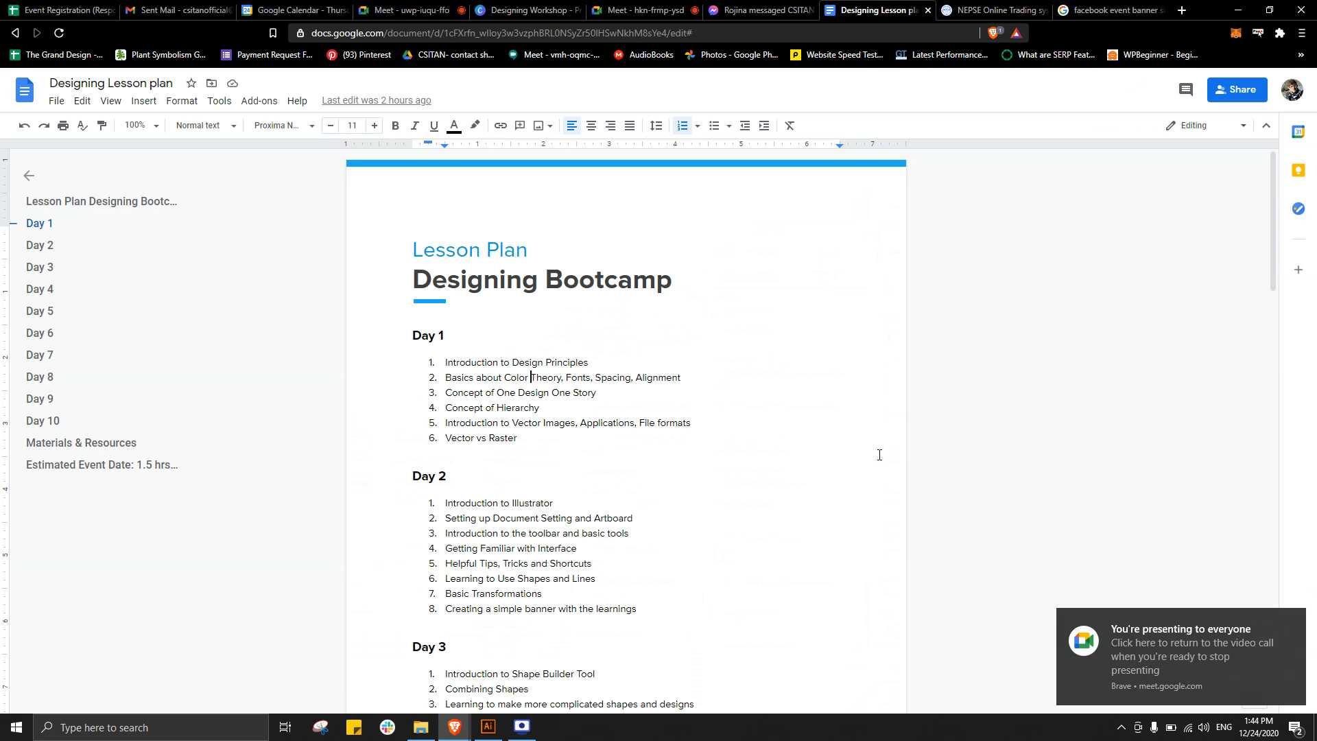
scroll(604, 369, down, 3)
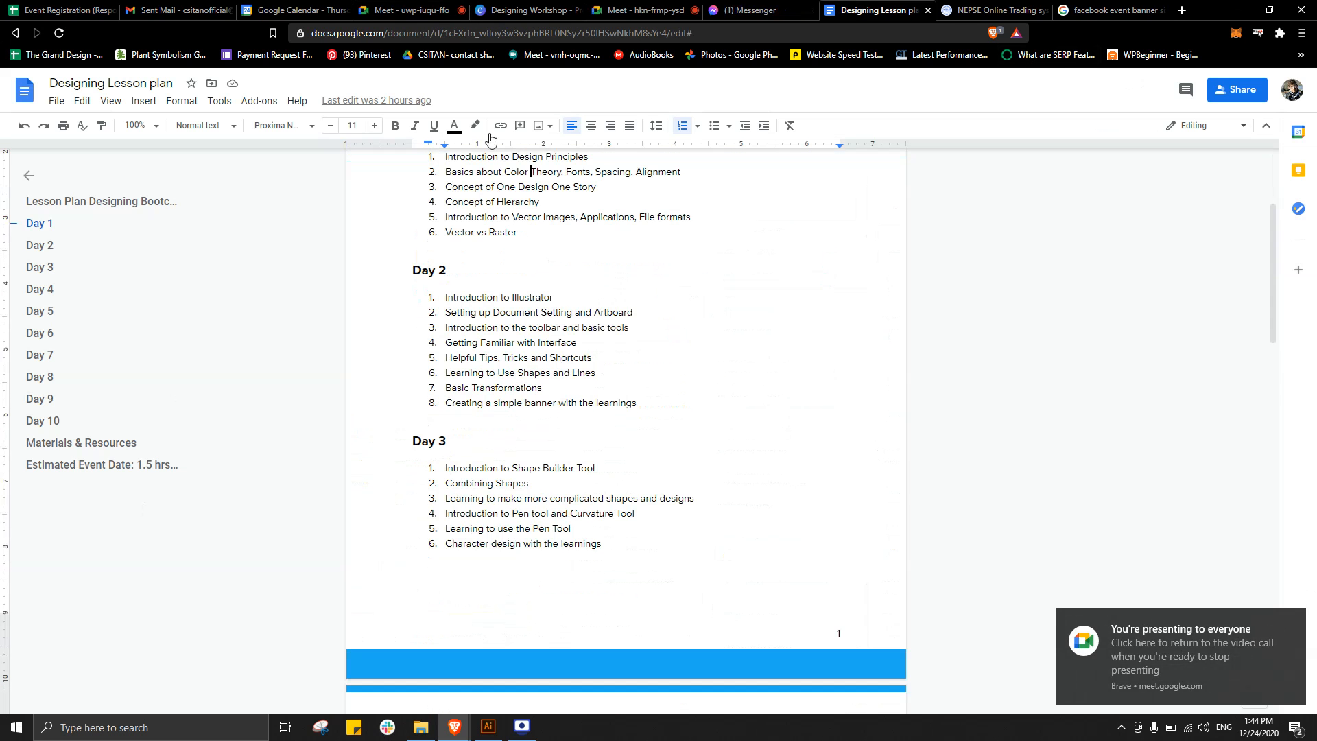
scroll(547, 488, down, 3)
scroll(691, 213, down, 7)
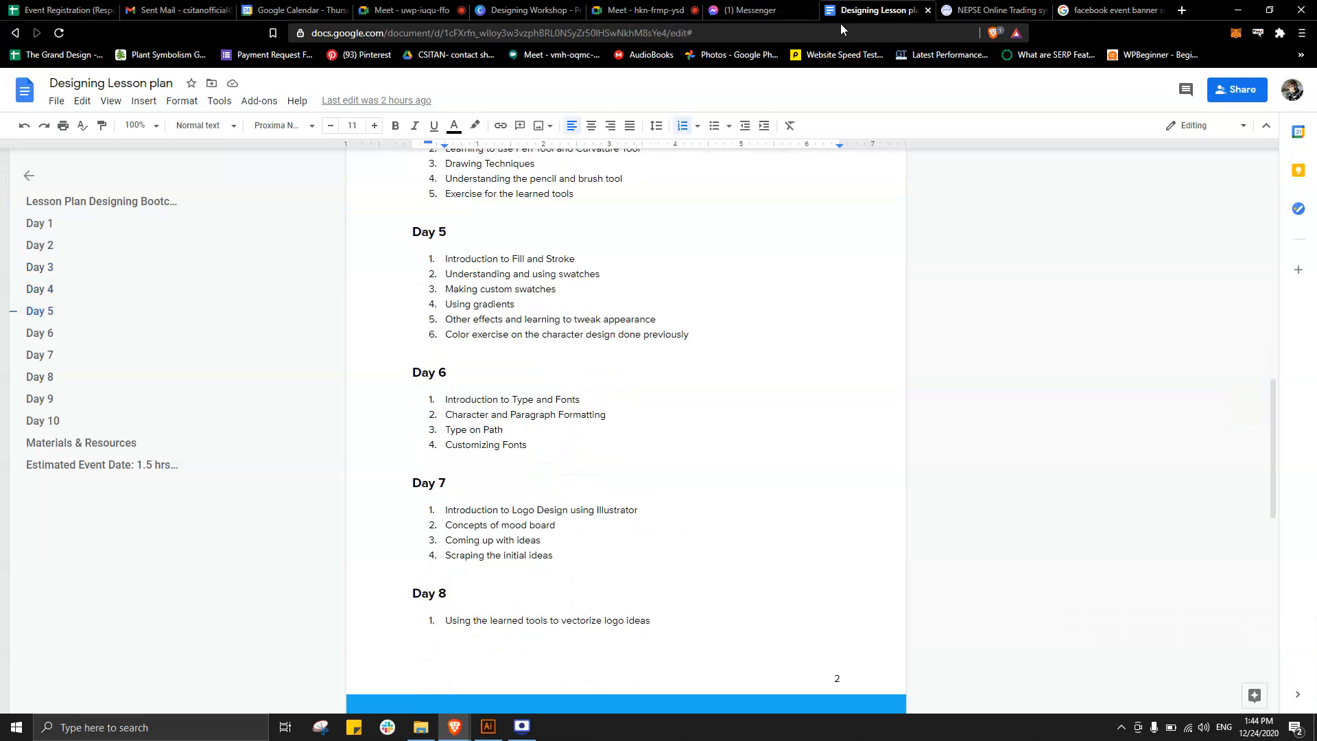
click(755, 10)
click(620, 10)
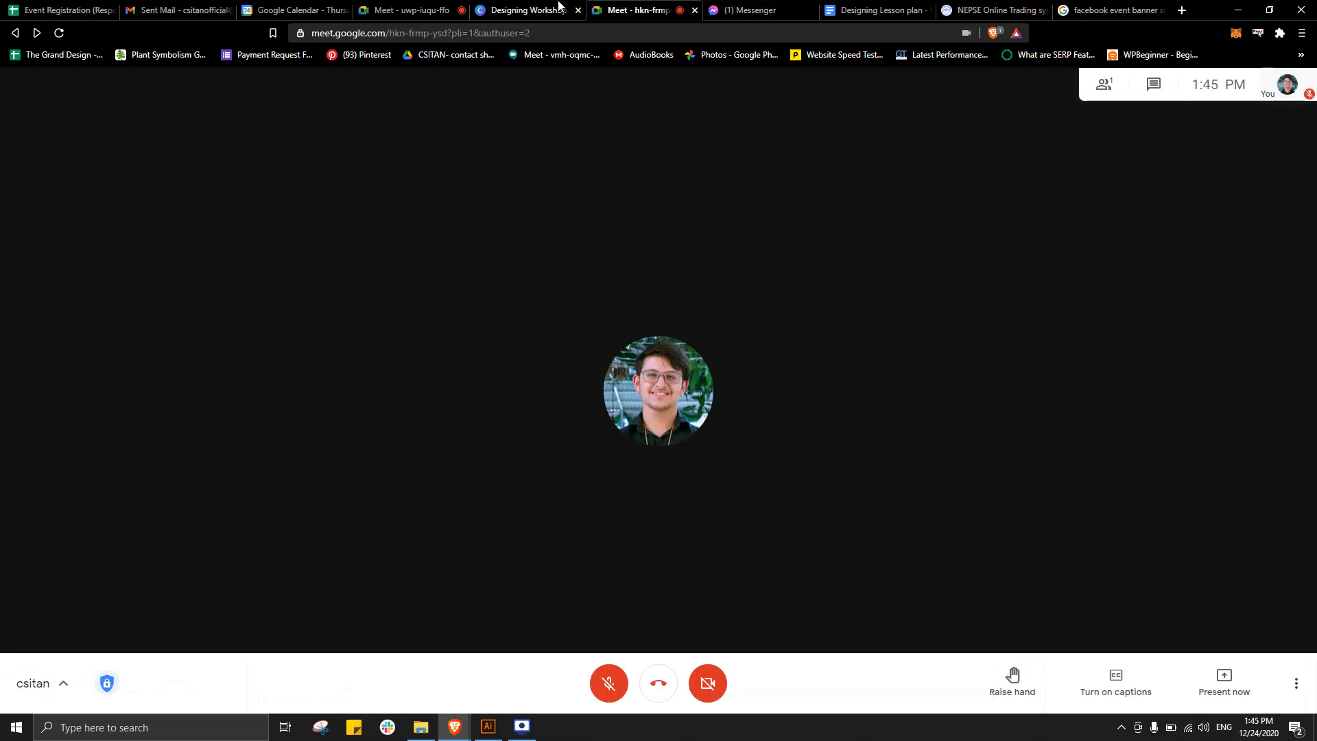
click(405, 9)
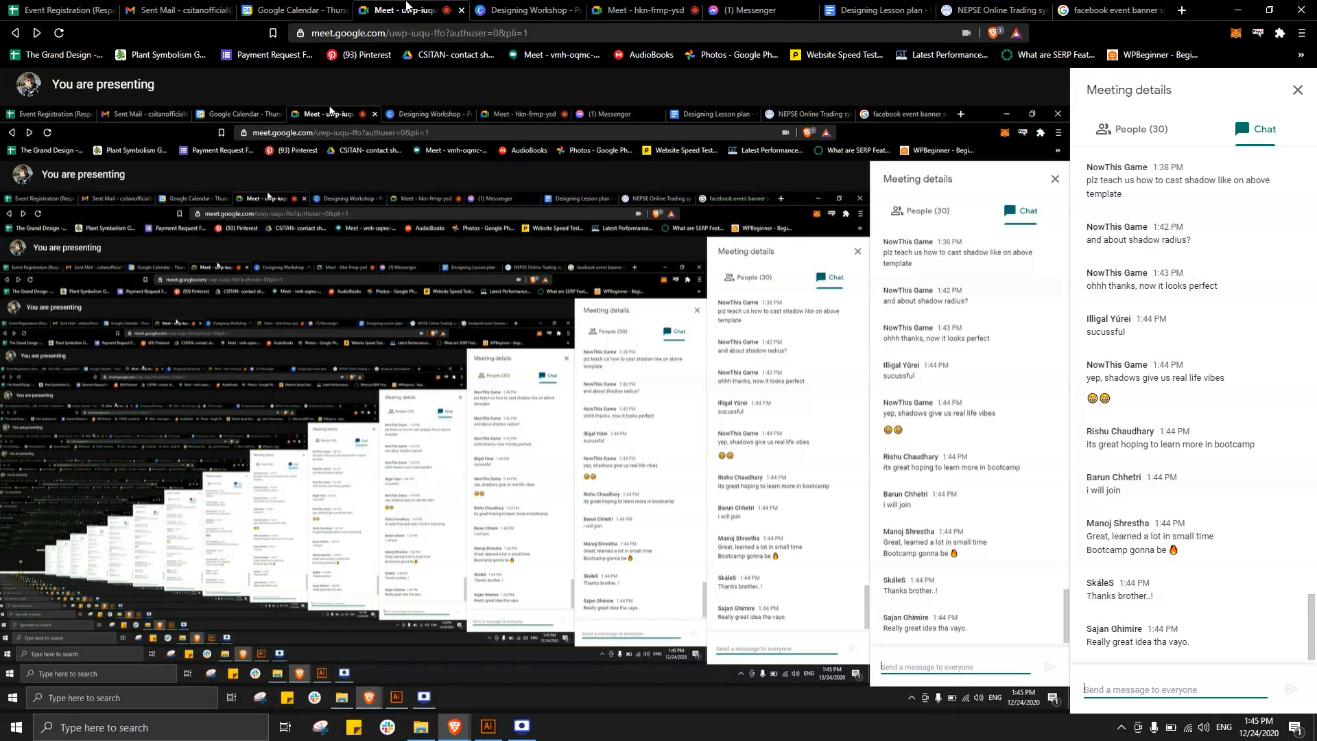
- Switch to Illustrator and draw a closed, partly curved teal shape with the Pen tool above the orange reference banners
key(alt+Tab)
click(1032, 263)
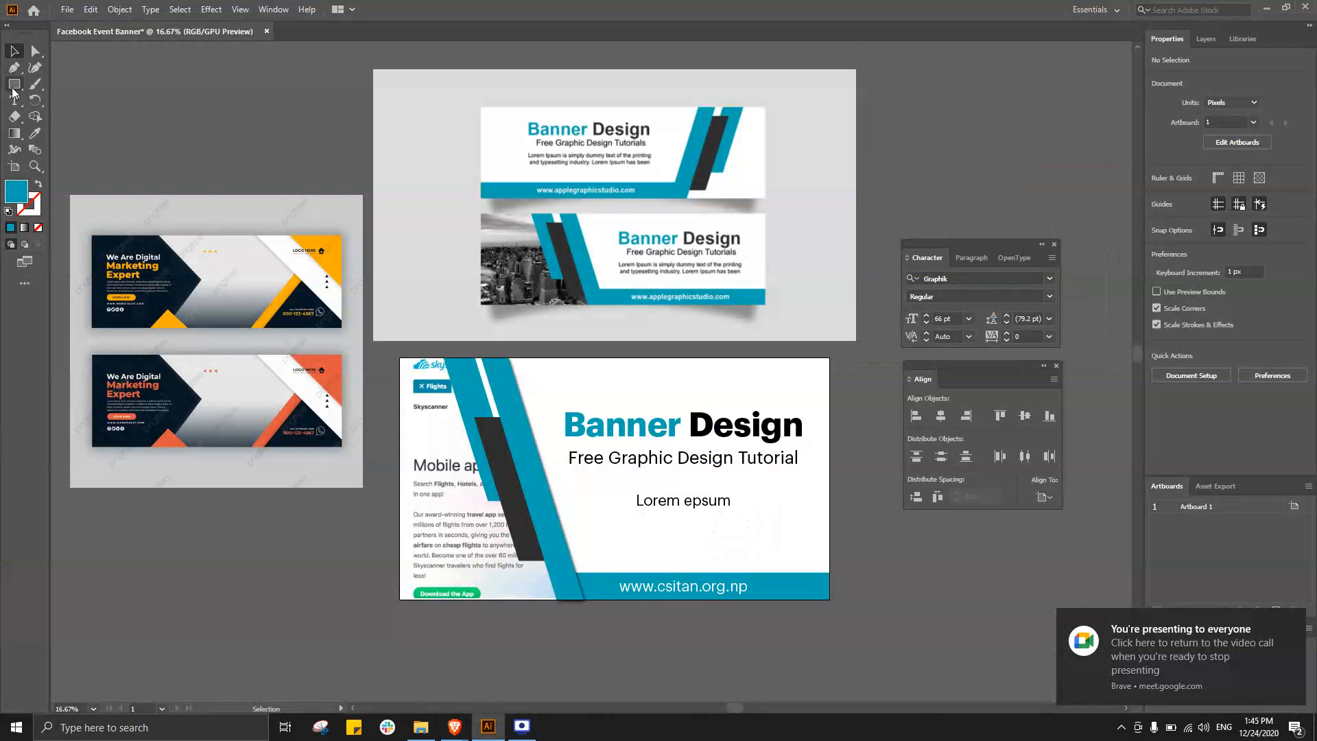
click(35, 49)
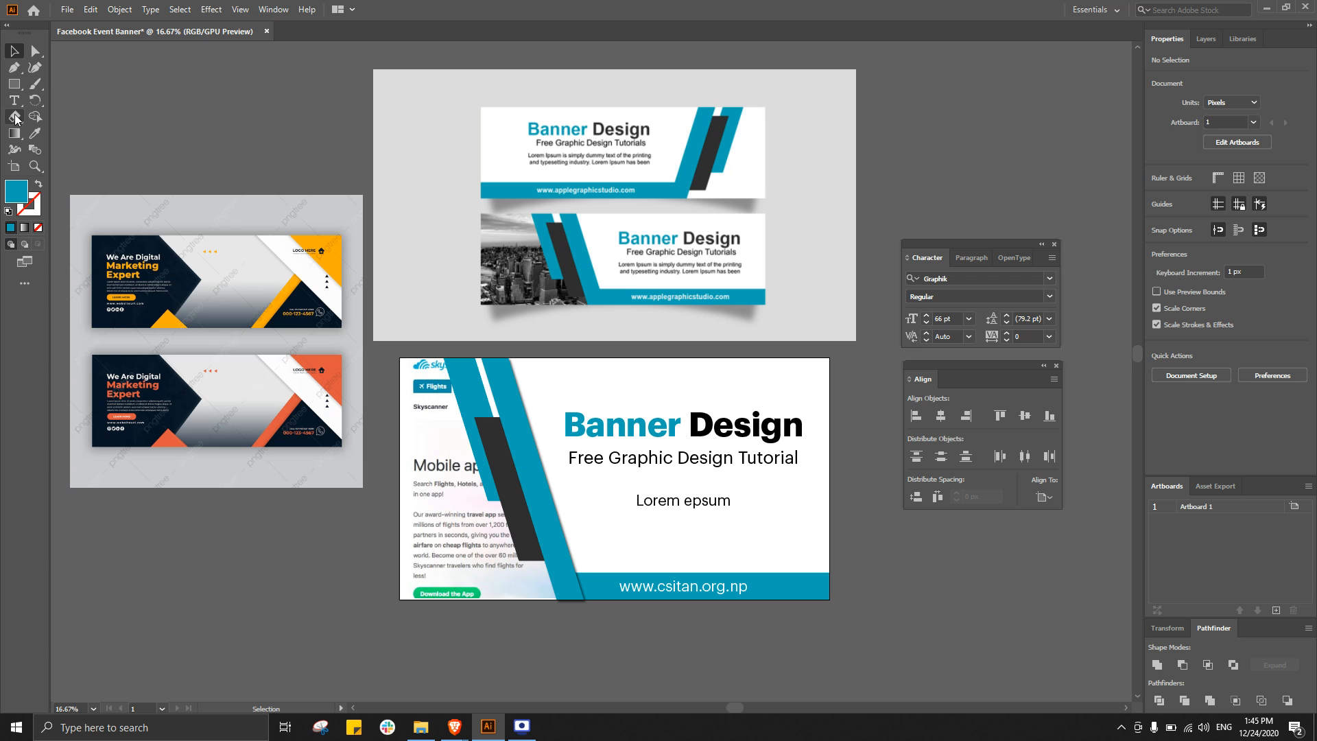
click(14, 67)
click(146, 88)
click(202, 91)
click(282, 104)
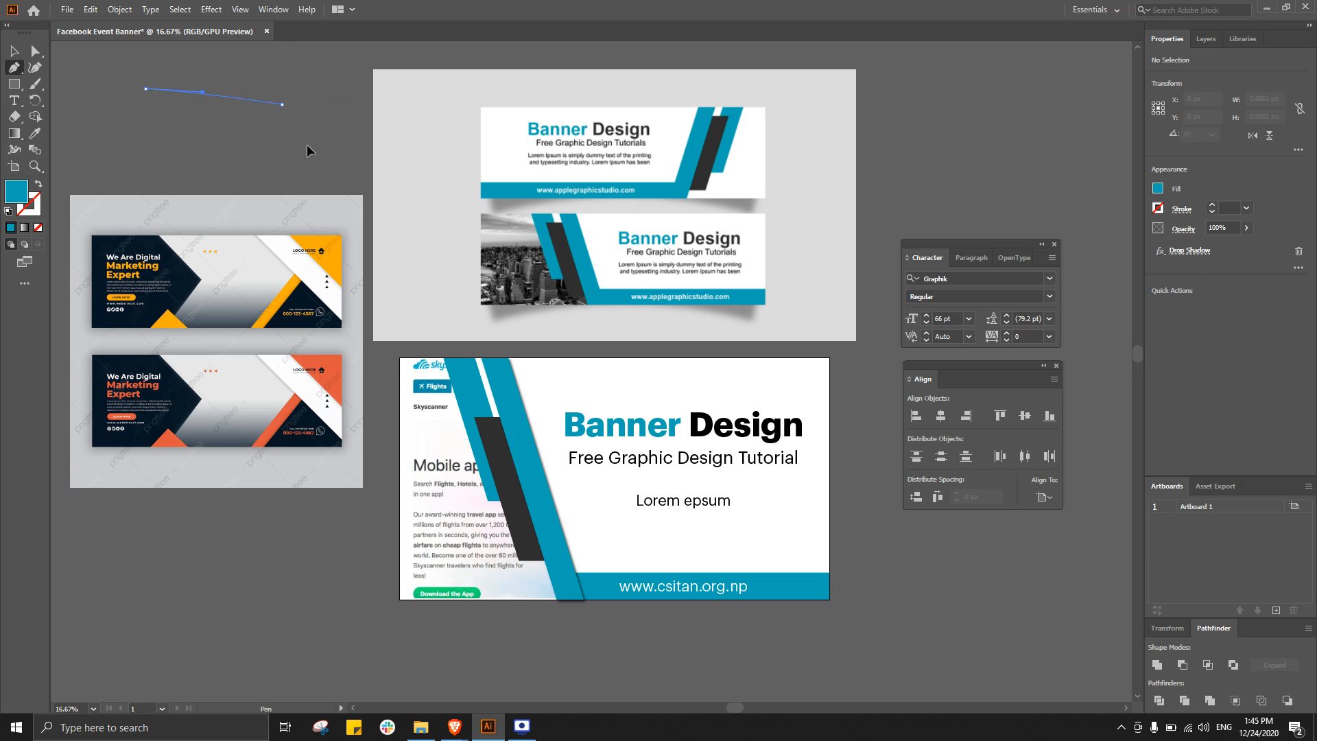
drag(307, 151, 319, 172)
click(217, 162)
click(145, 88)
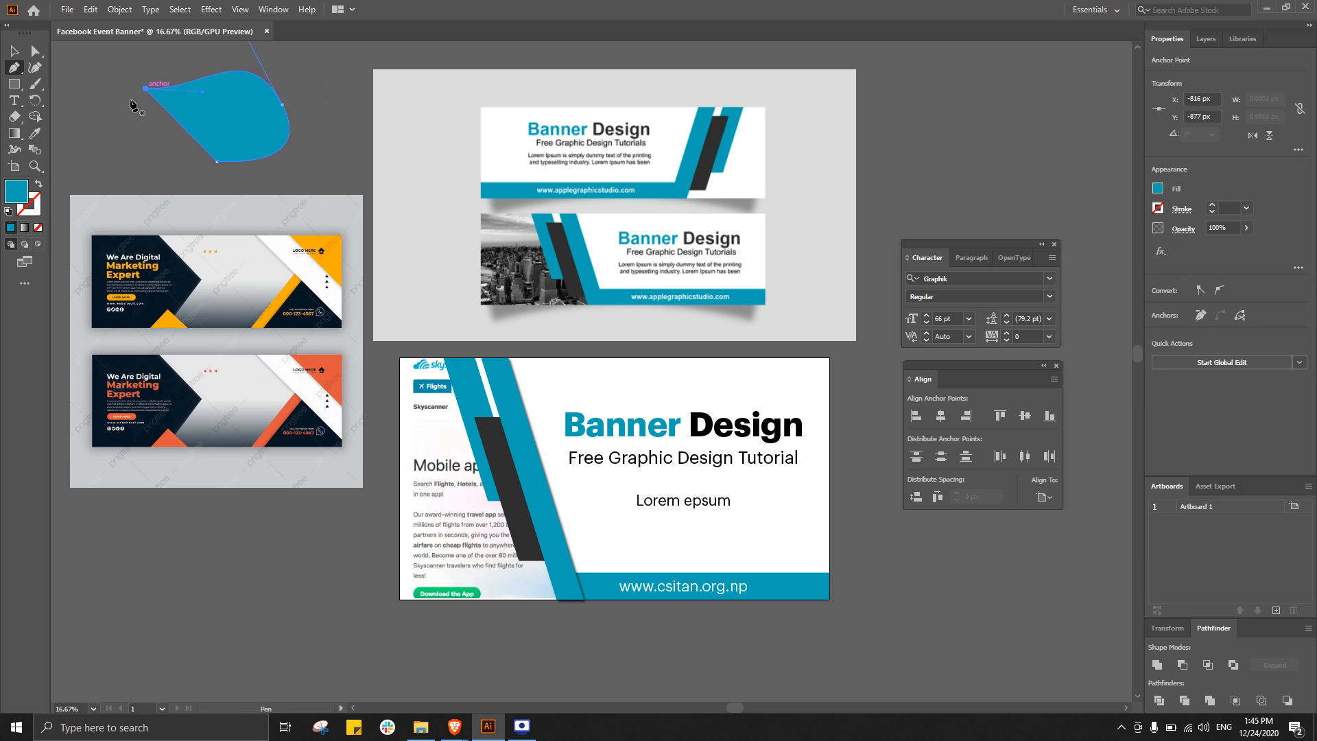
key(v)
click(227, 102)
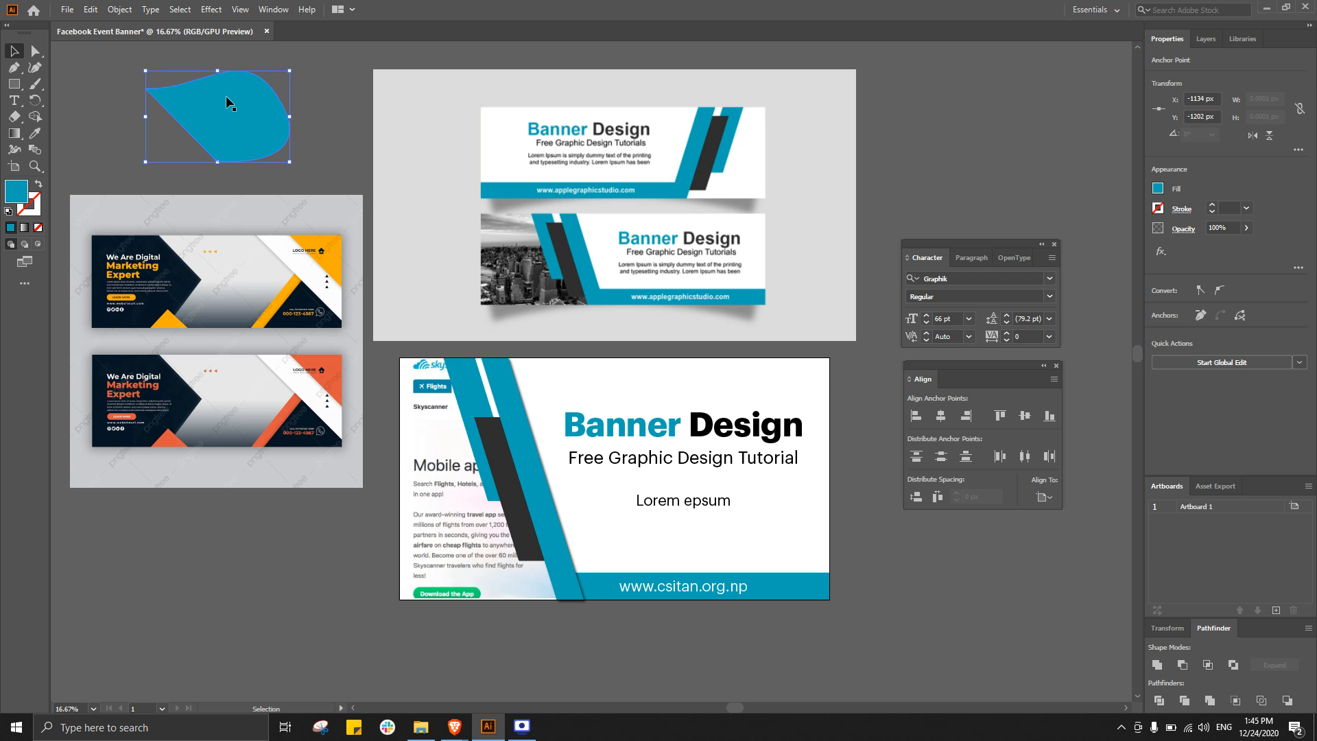
- Undo the teal shape drawn with the Pen tool above the reference banners
key(ctrl+z)
key(ctrl+z)
key(ctrl+z)
key(ctrl+z)
key(ctrl+z)
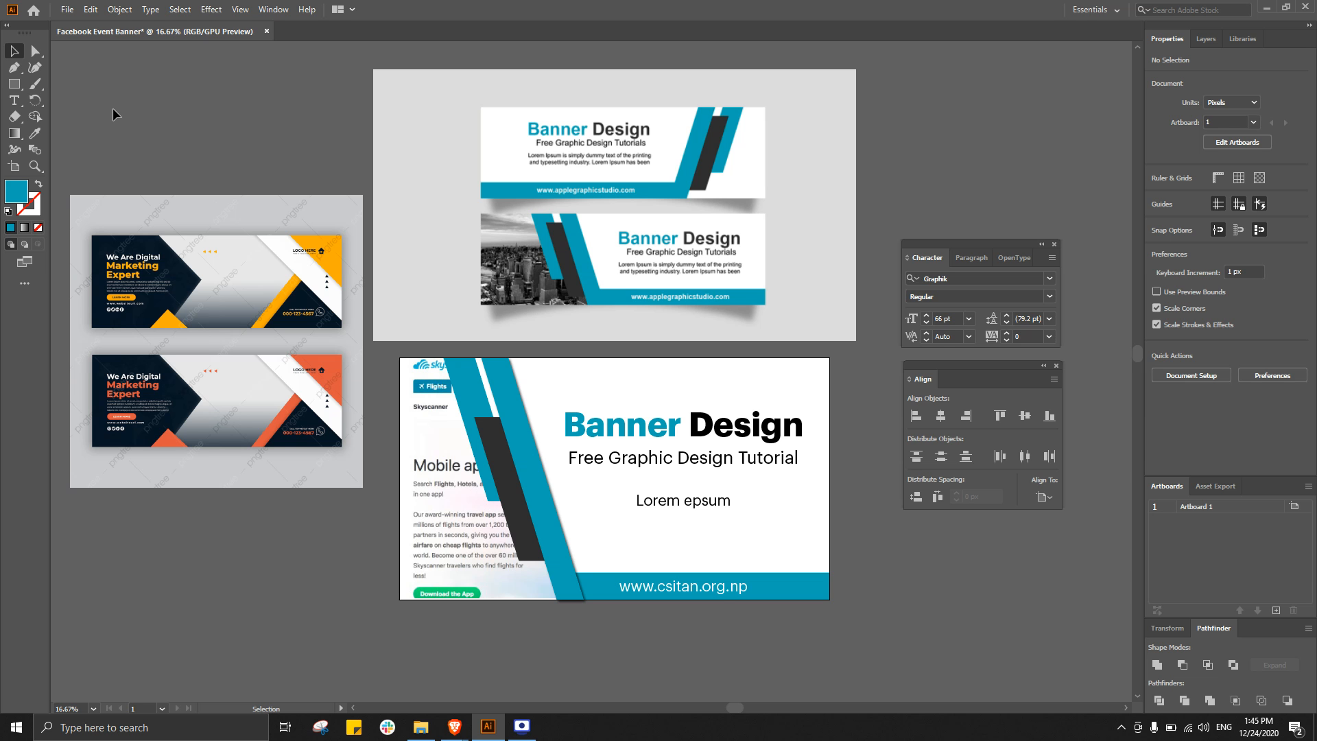
- Switch to the Google Meet call, look through the participant list, and return to the chat messages
key(alt+Tab)
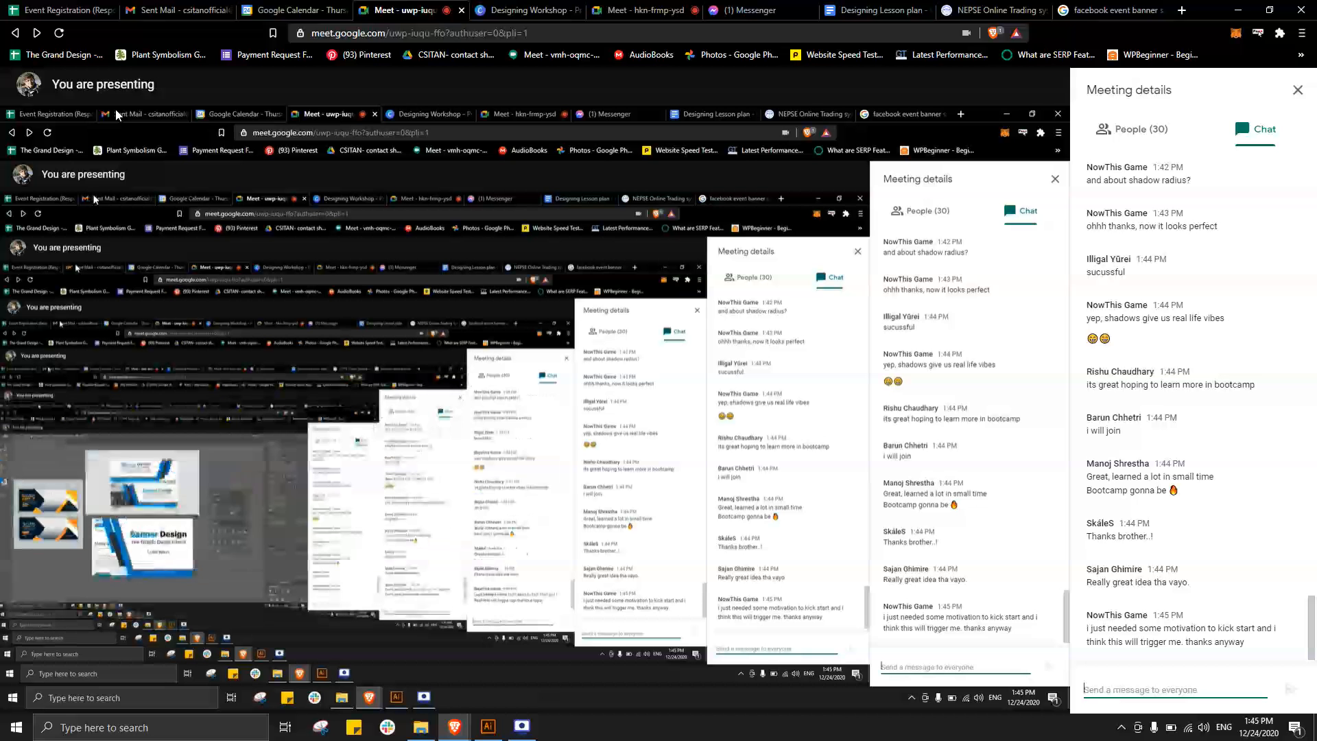
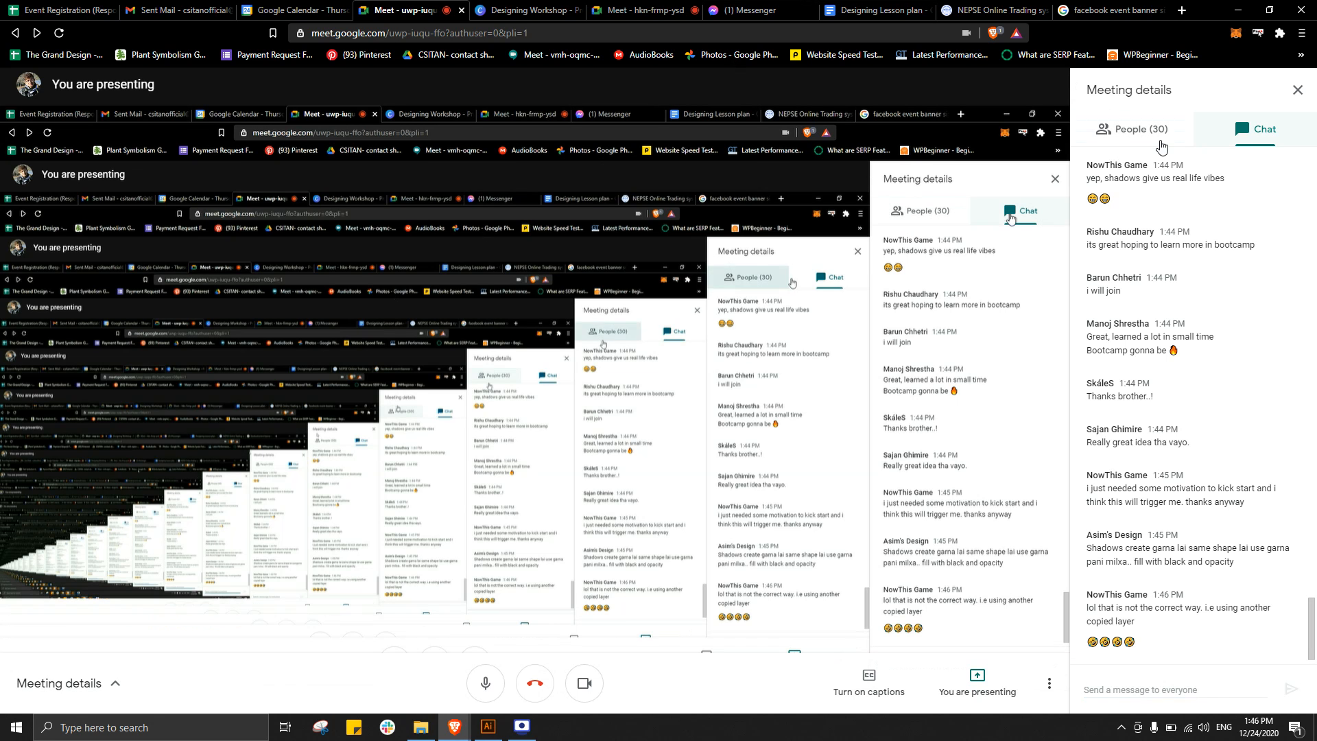
click(1141, 130)
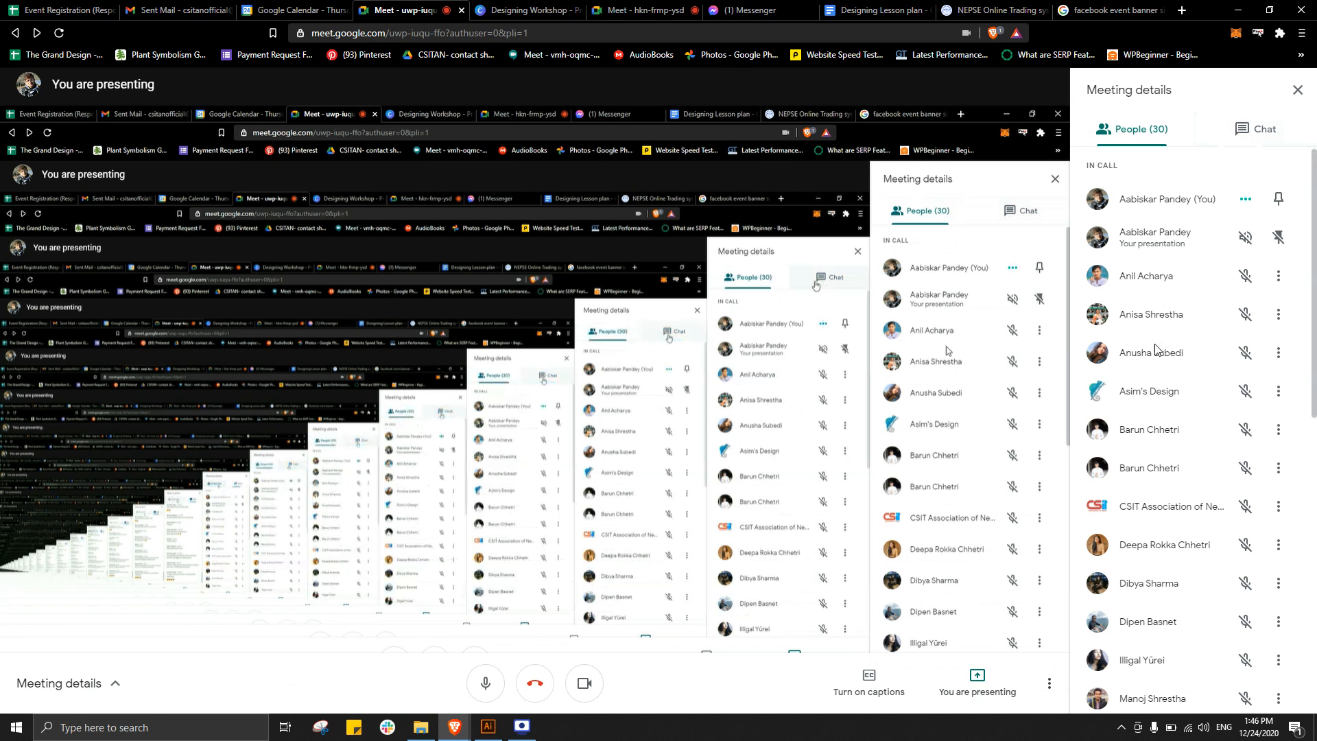
scroll(1155, 351, down, 9)
scroll(1154, 347, up, 3)
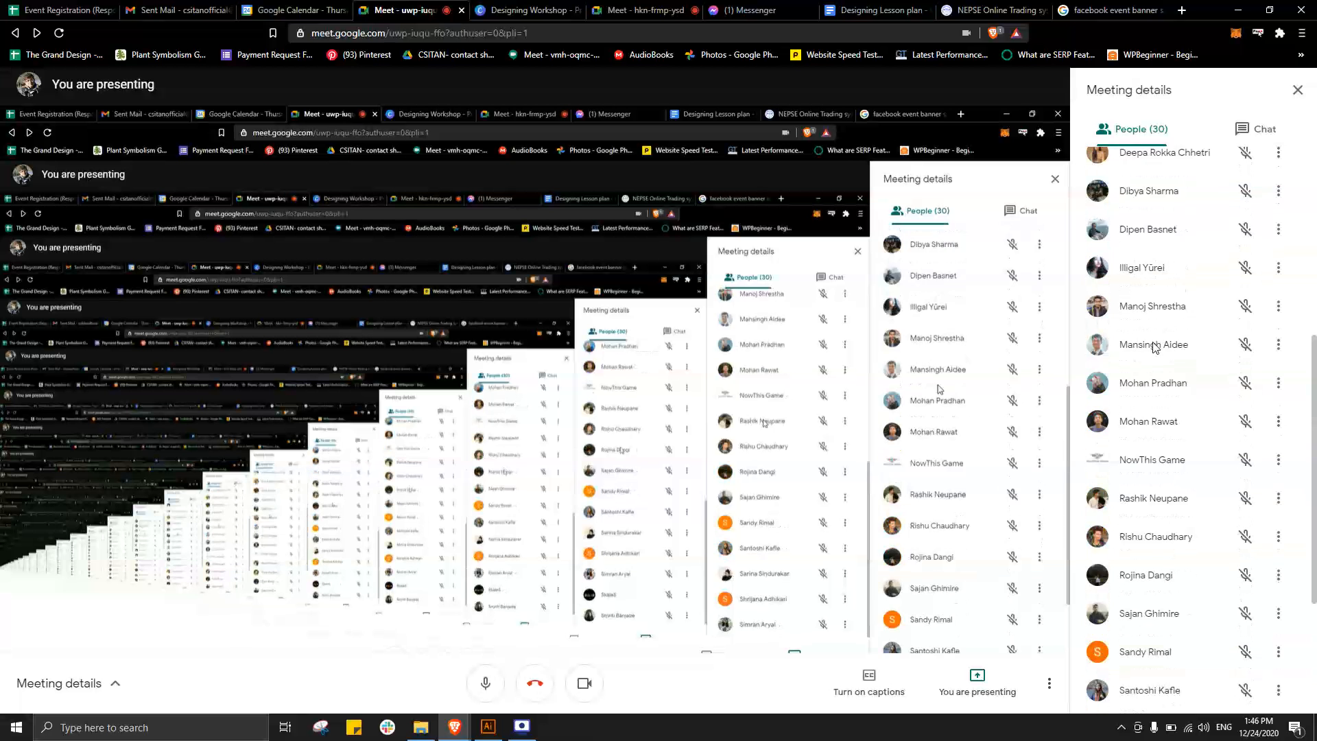
scroll(1160, 308, up, 6)
click(1235, 128)
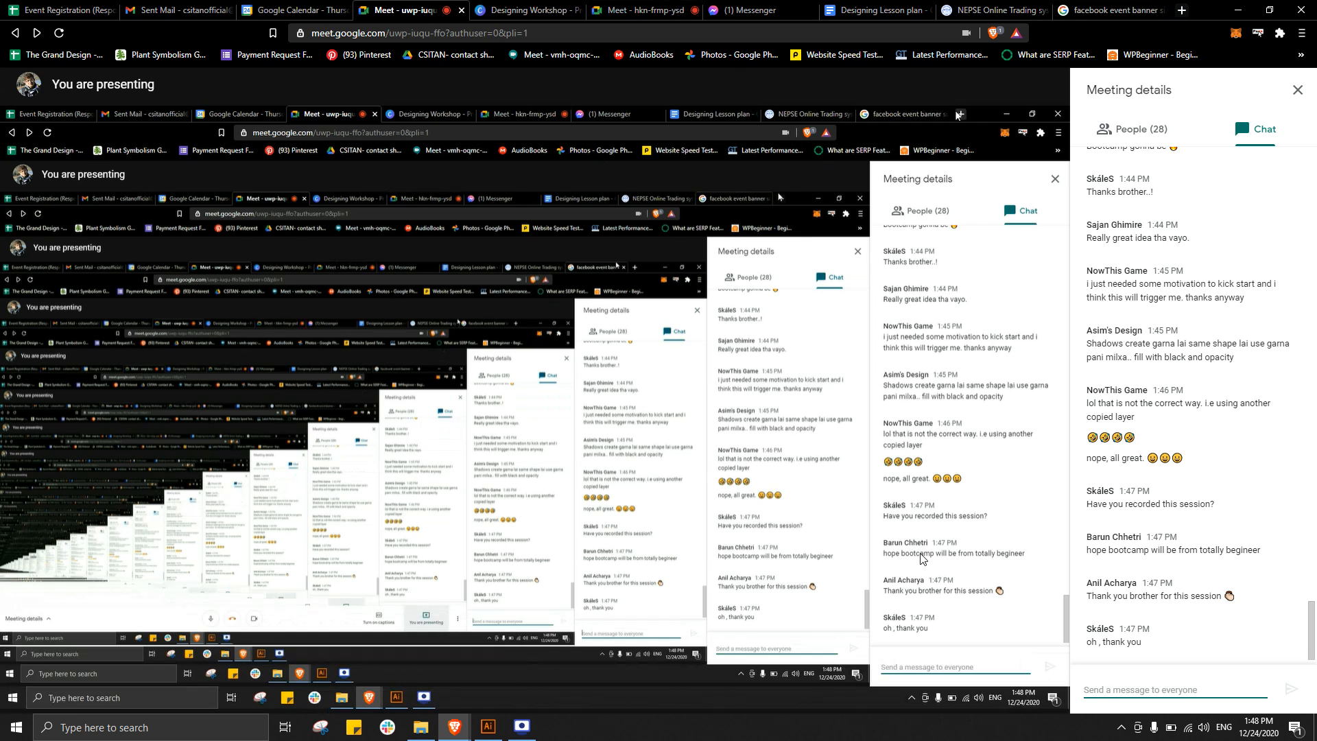
- Stop presenting the screen in the Google Meet call and load fb.com in the Facebook event banner search tab
click(981, 694)
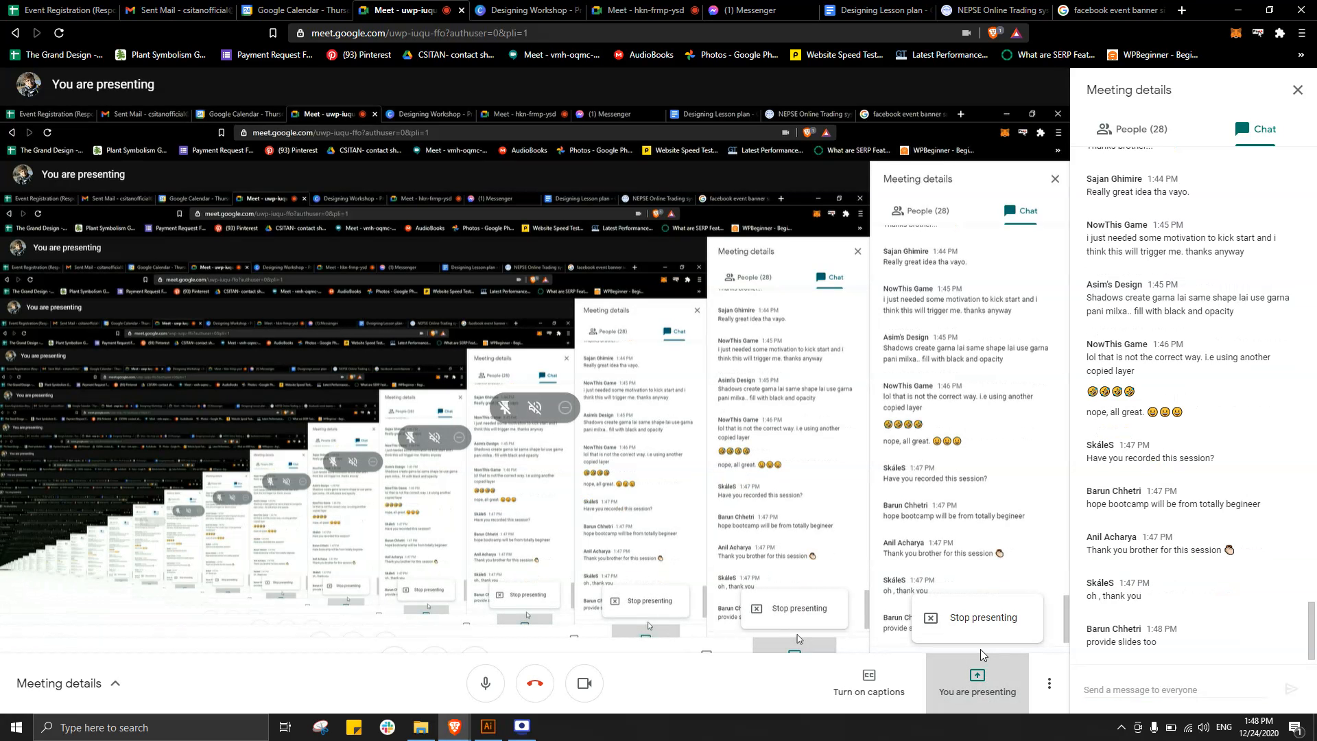
click(967, 619)
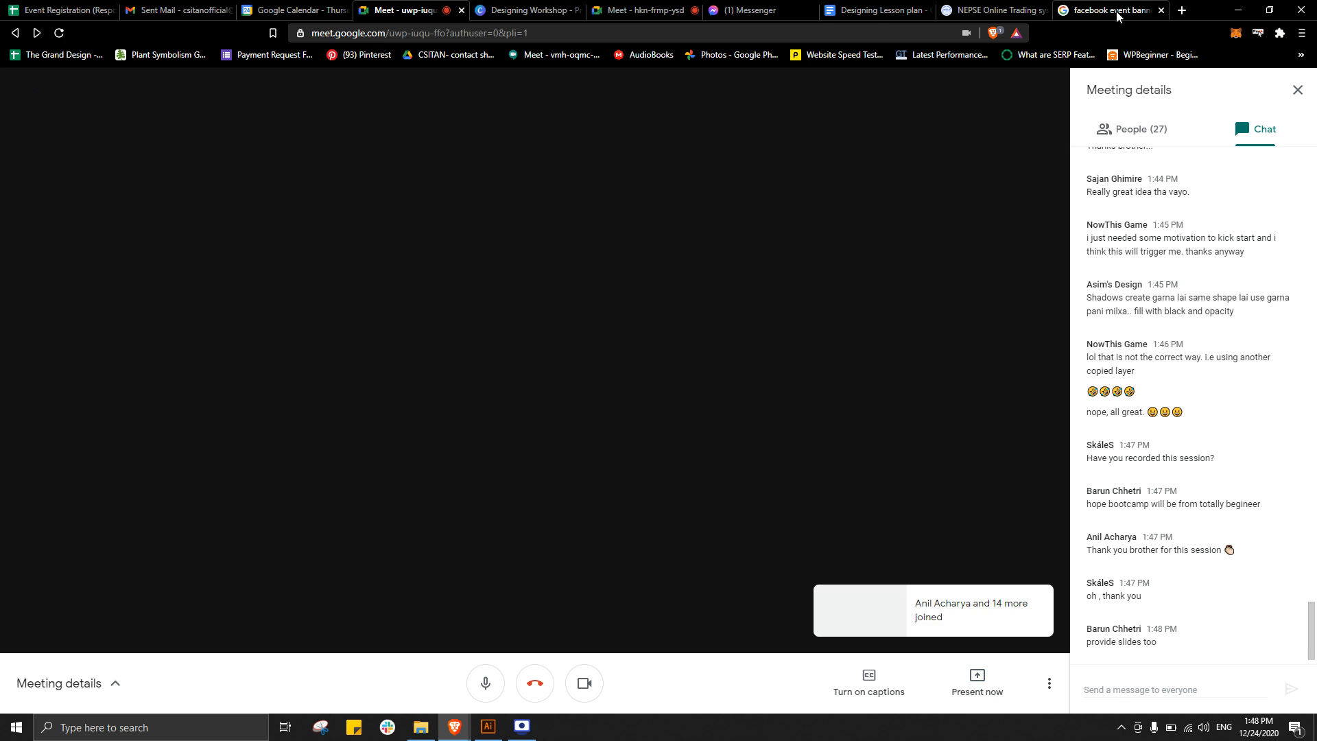
click(1117, 12)
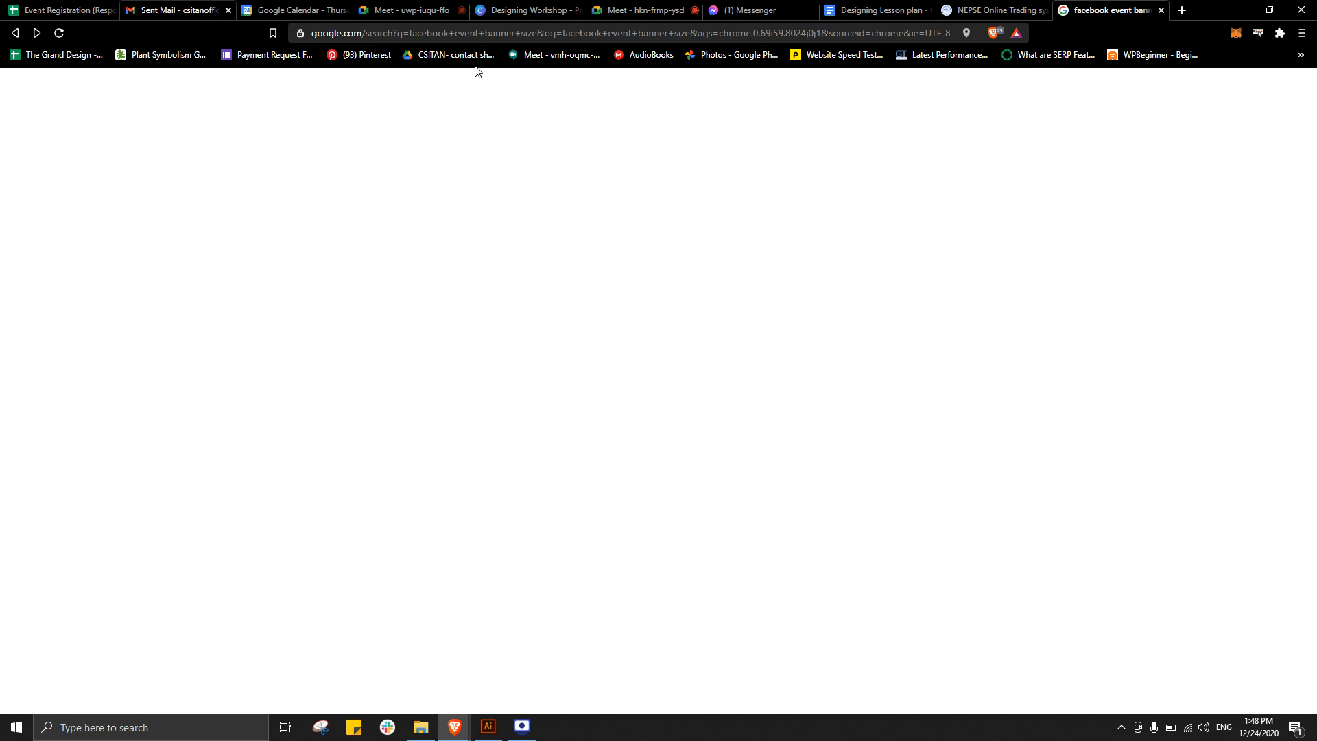
click(475, 35)
text(fb.com)
key(Return)
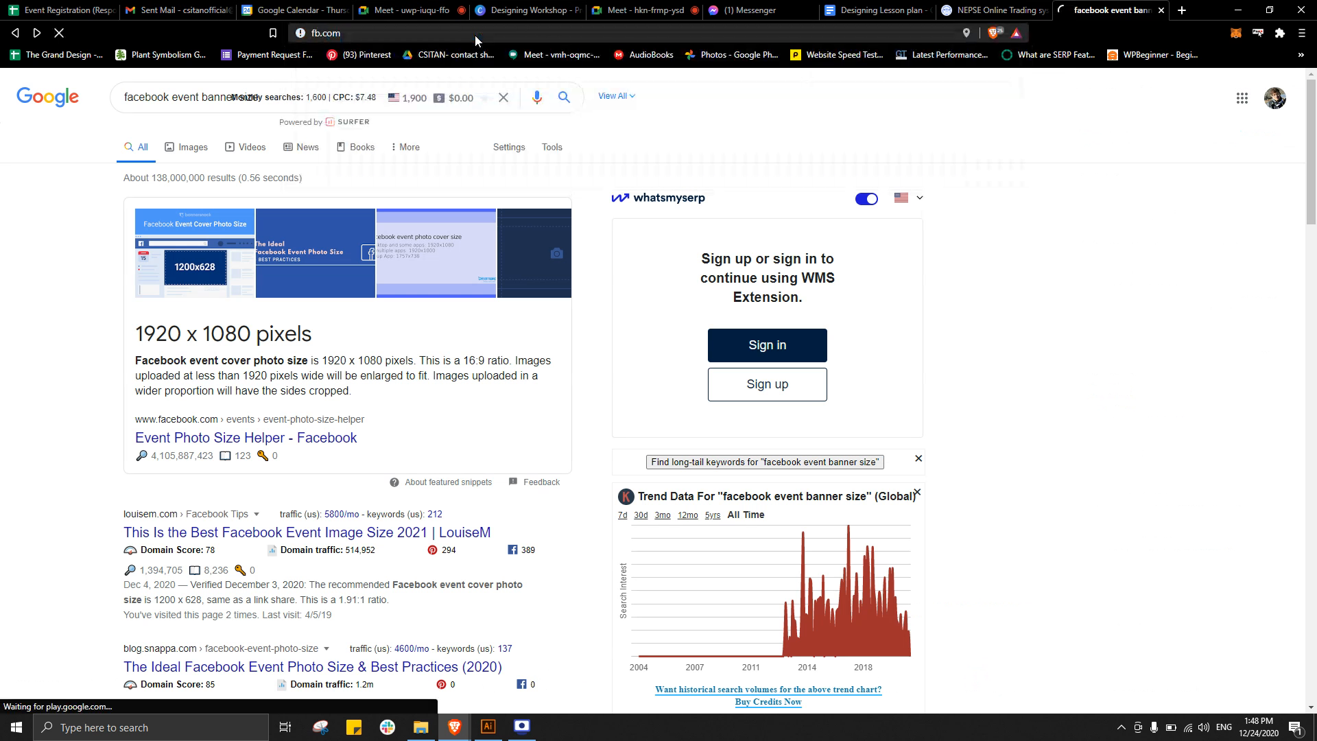
- Return to the Google Meet call and look through the list of remaining participants
click(336, 4)
click(408, 7)
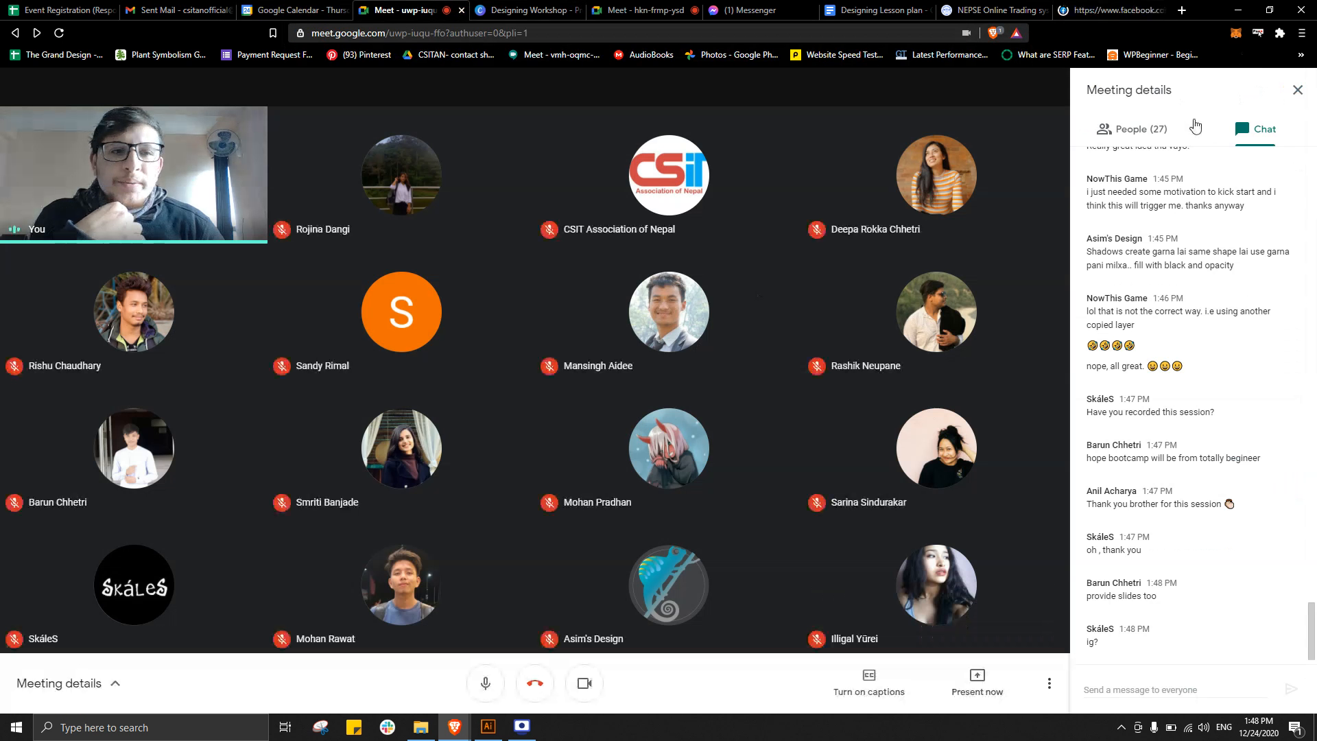
click(1166, 130)
scroll(1096, 379, down, 2)
scroll(1129, 385, up, 2)
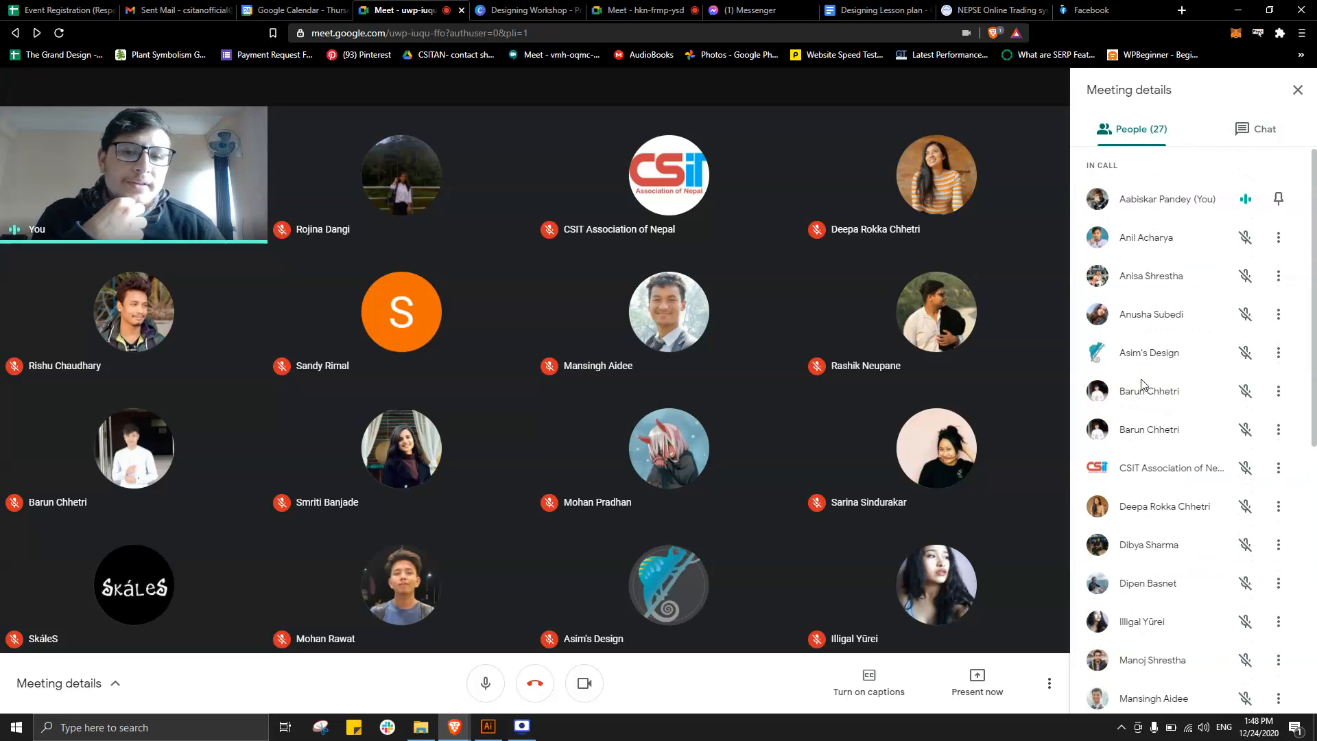
- Switch to the Facebook tab, search for "designer's corner", and open the Designer's Corner group
click(1098, 8)
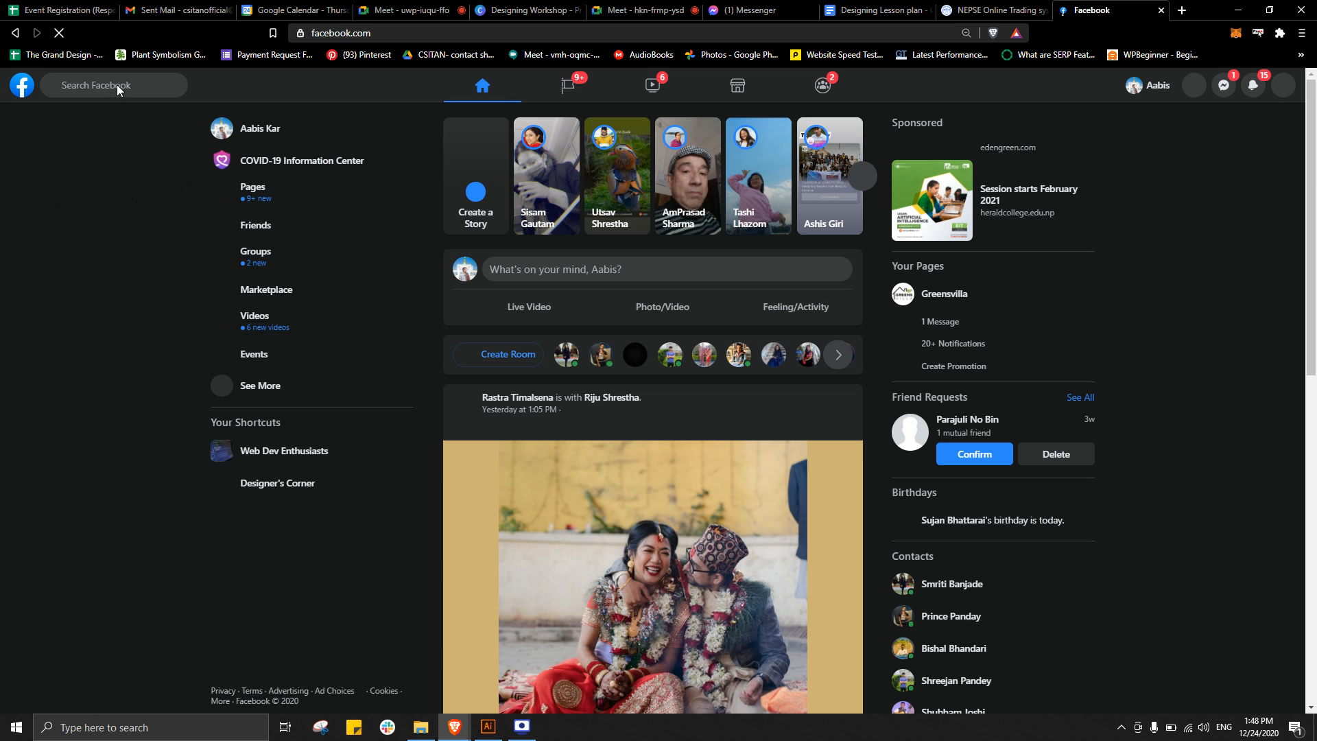
click(117, 85)
text(d)
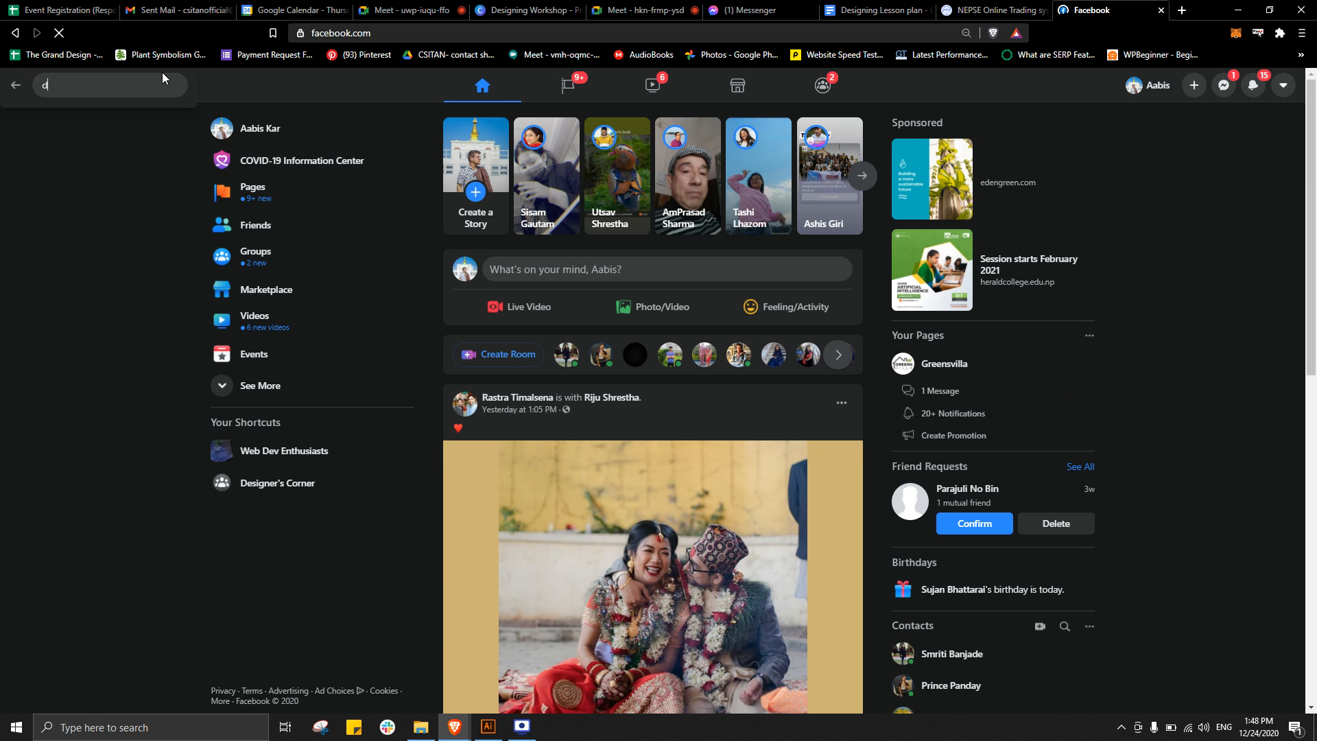
text(esg)
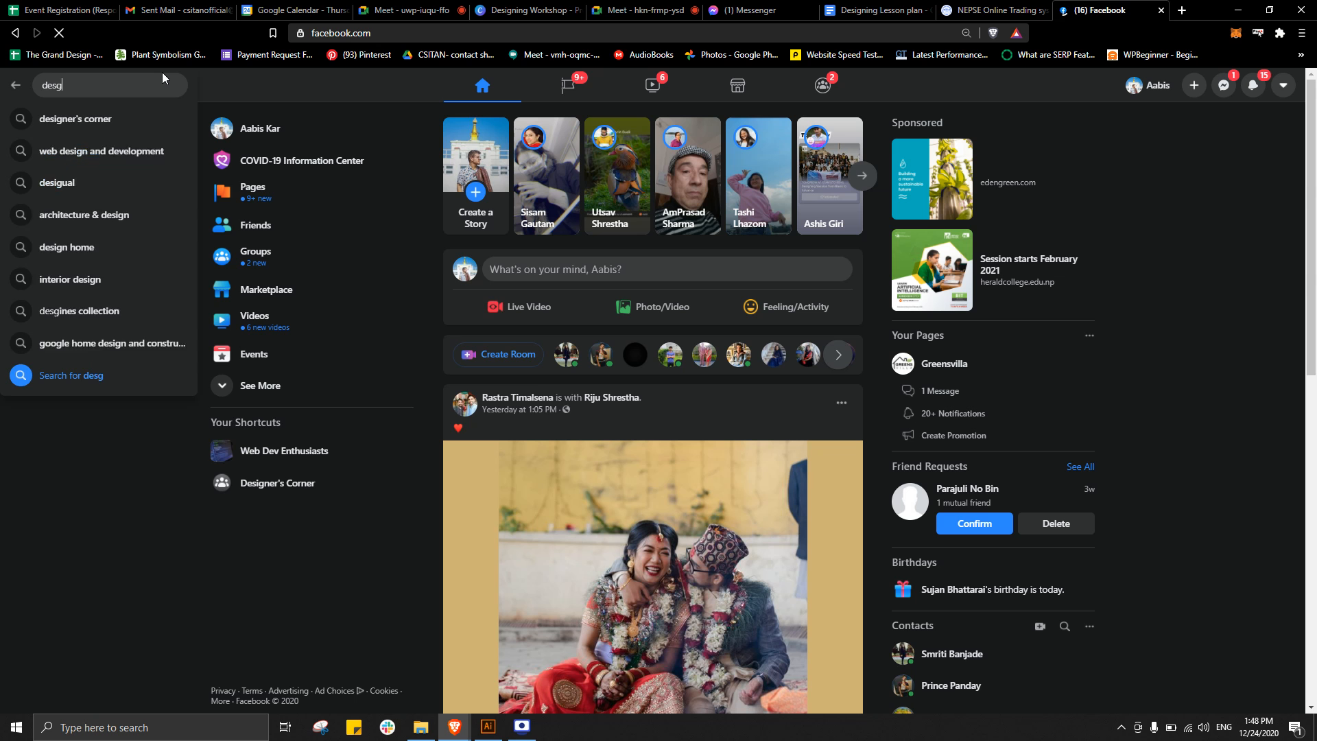
key(BackSpace)
text(igner)
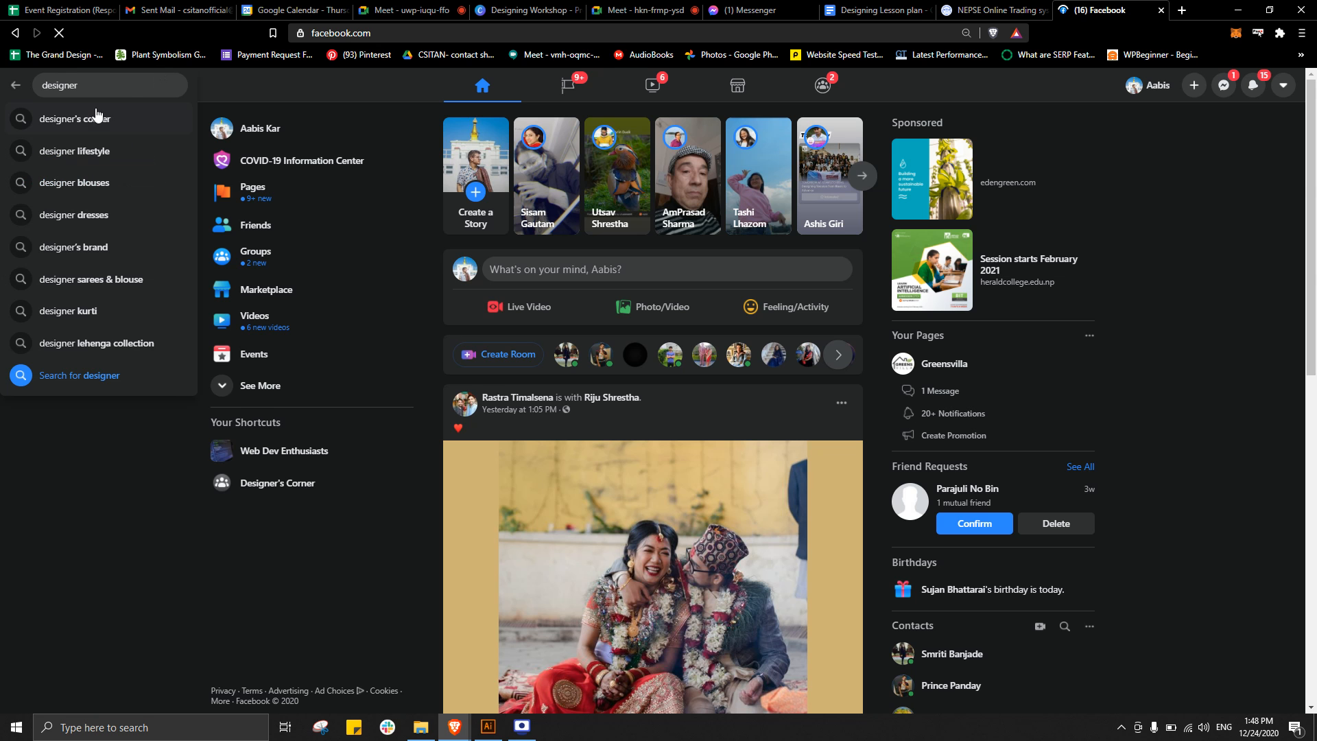
click(96, 117)
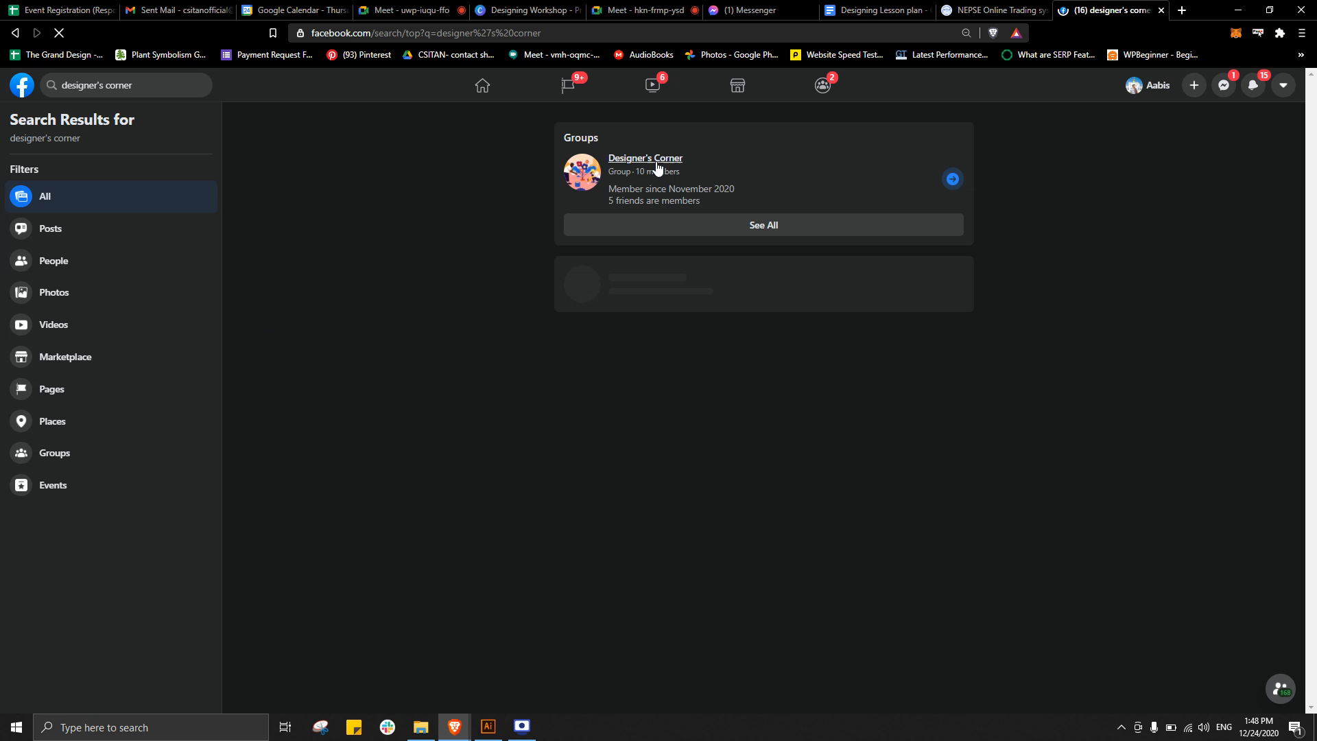
click(660, 160)
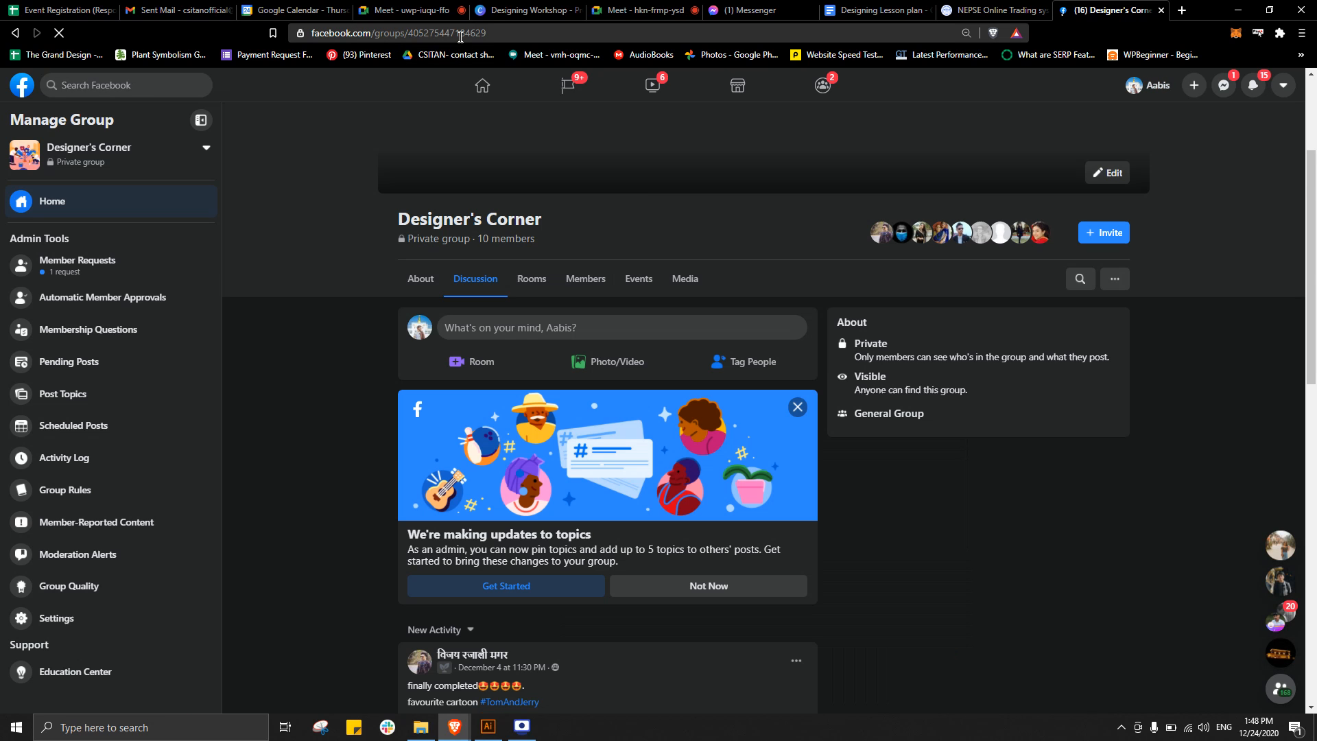
- Copy the Designer's Corner group's web address and send it in the Google Meet chat
click(478, 33)
key(ctrl+c)
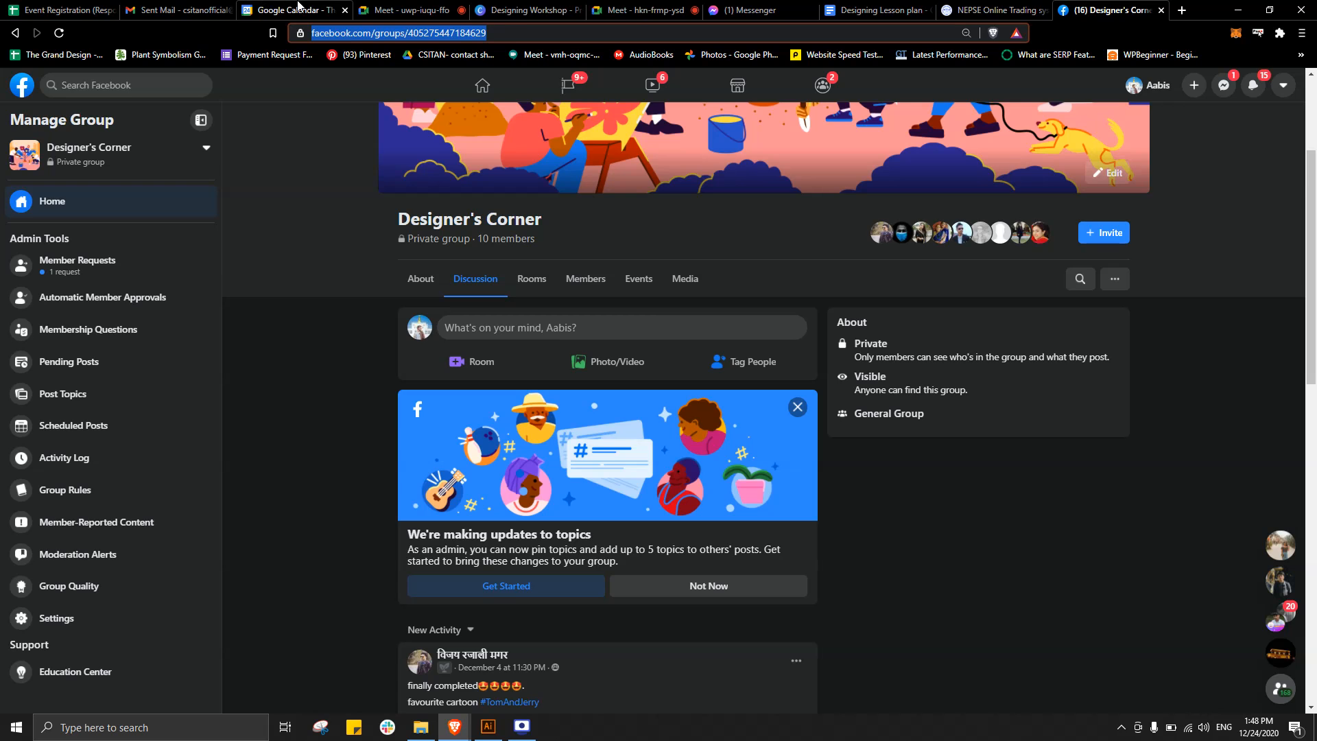
click(439, 9)
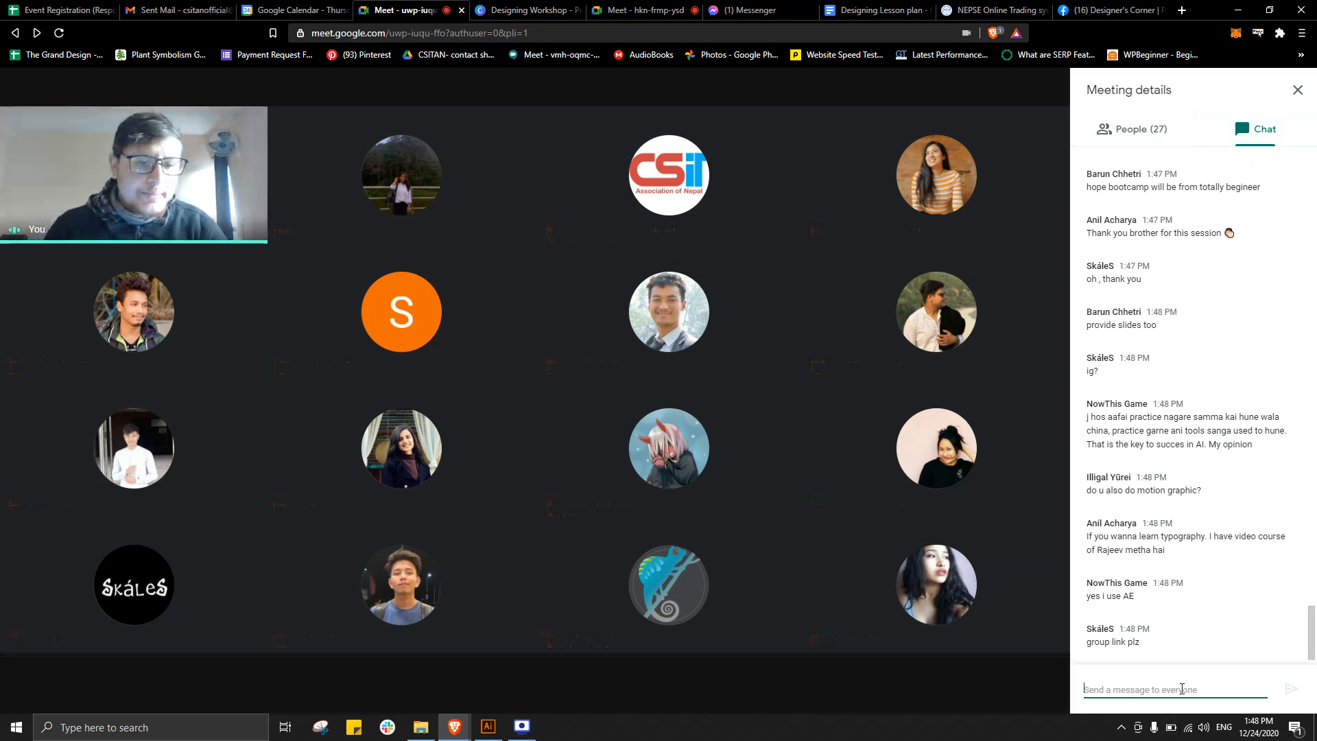
key(ctrl+v)
key(Return)
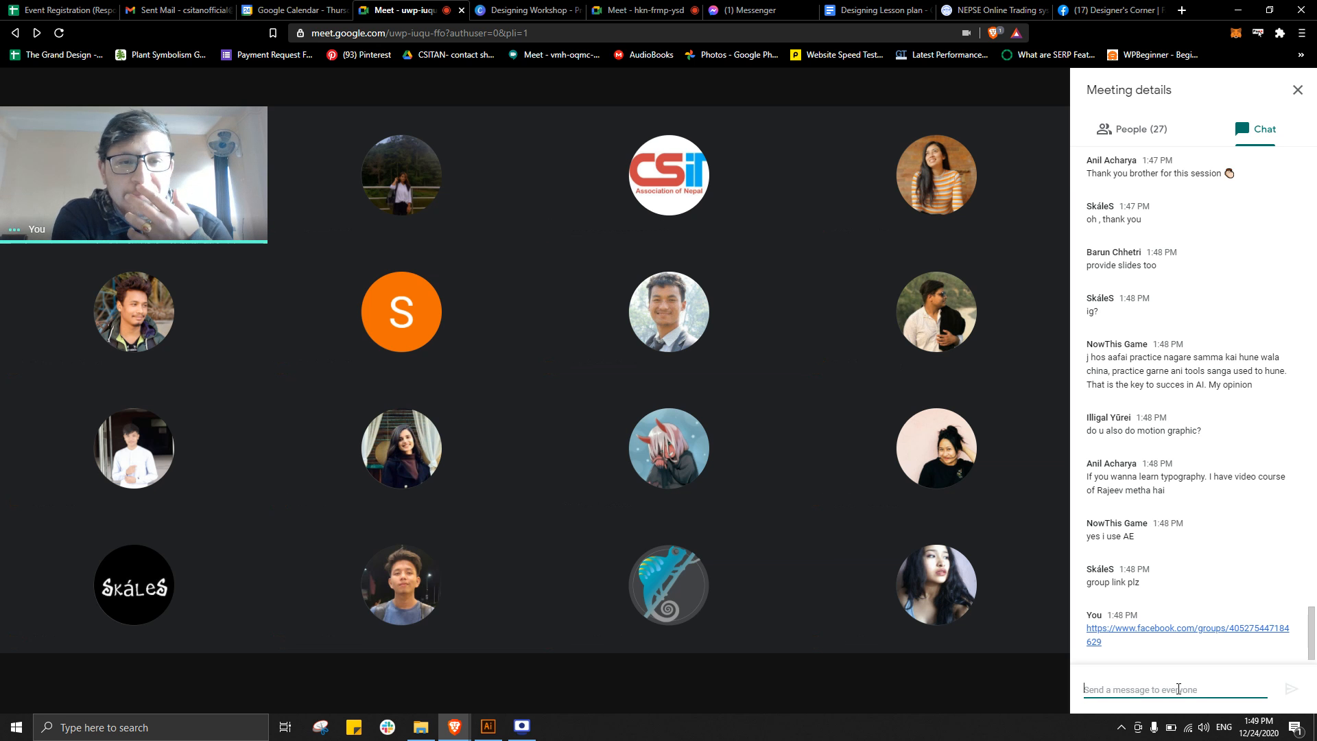
click(1112, 10)
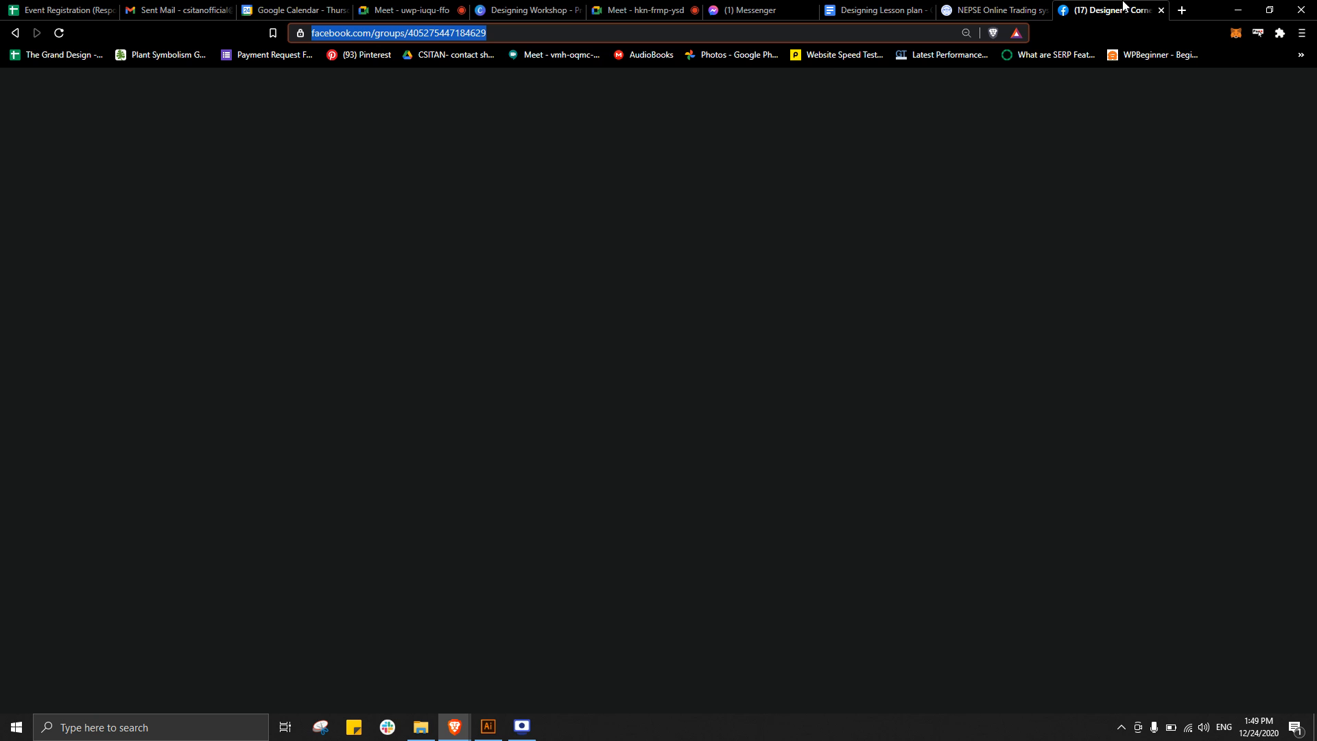
click(393, 5)
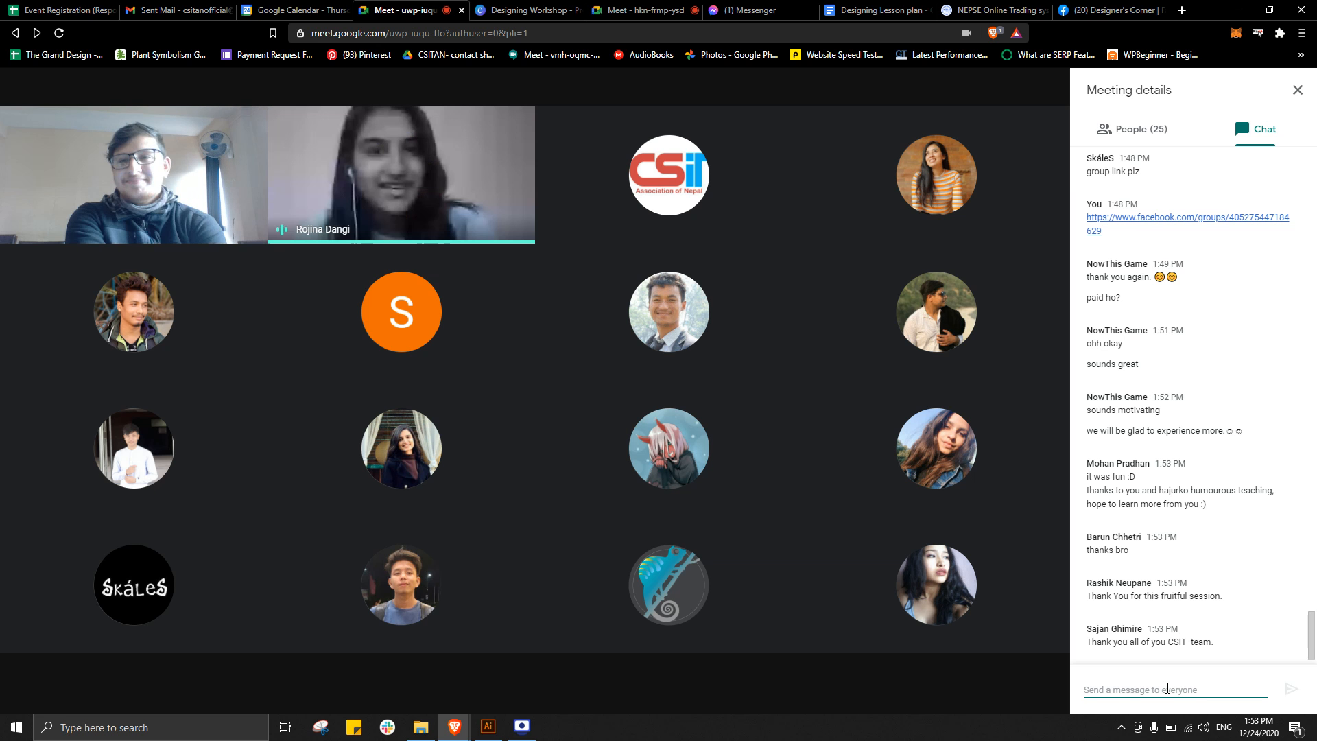
- Mute the microphone and turn off the camera in the Google Meet call
click(485, 688)
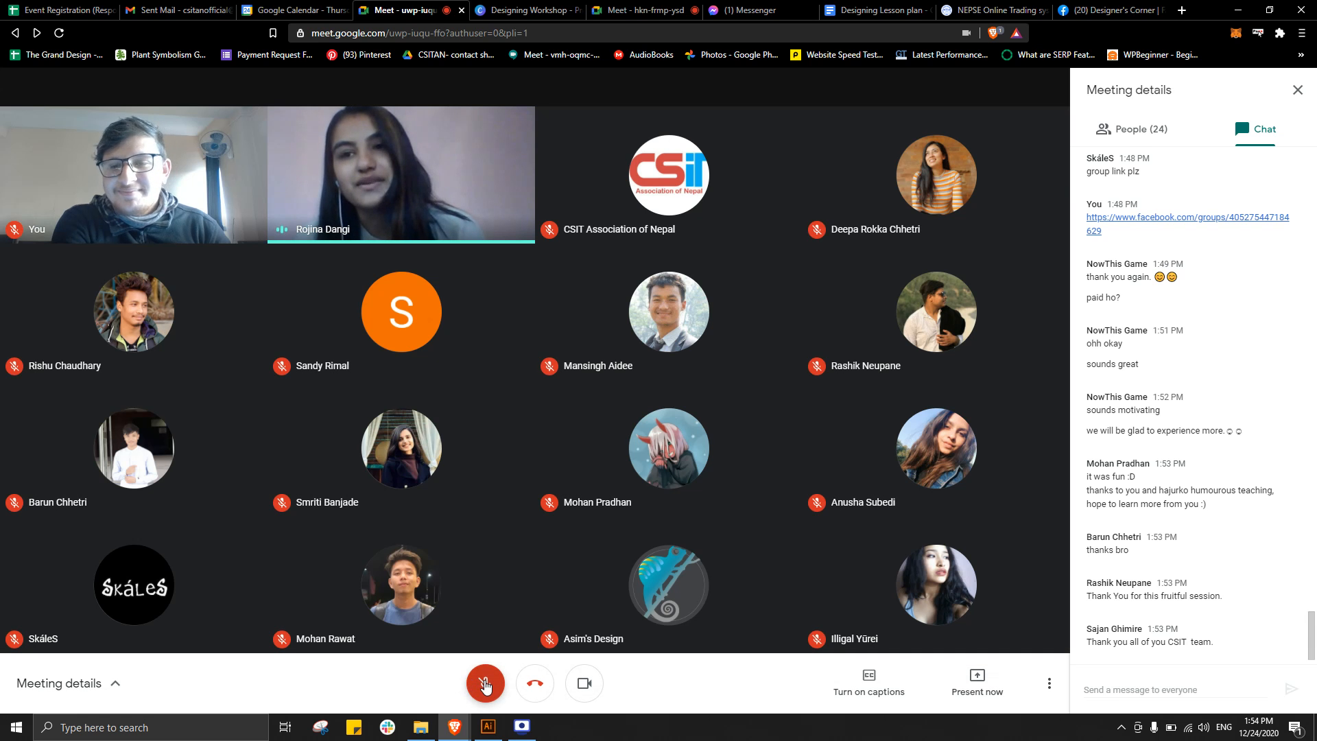
click(486, 684)
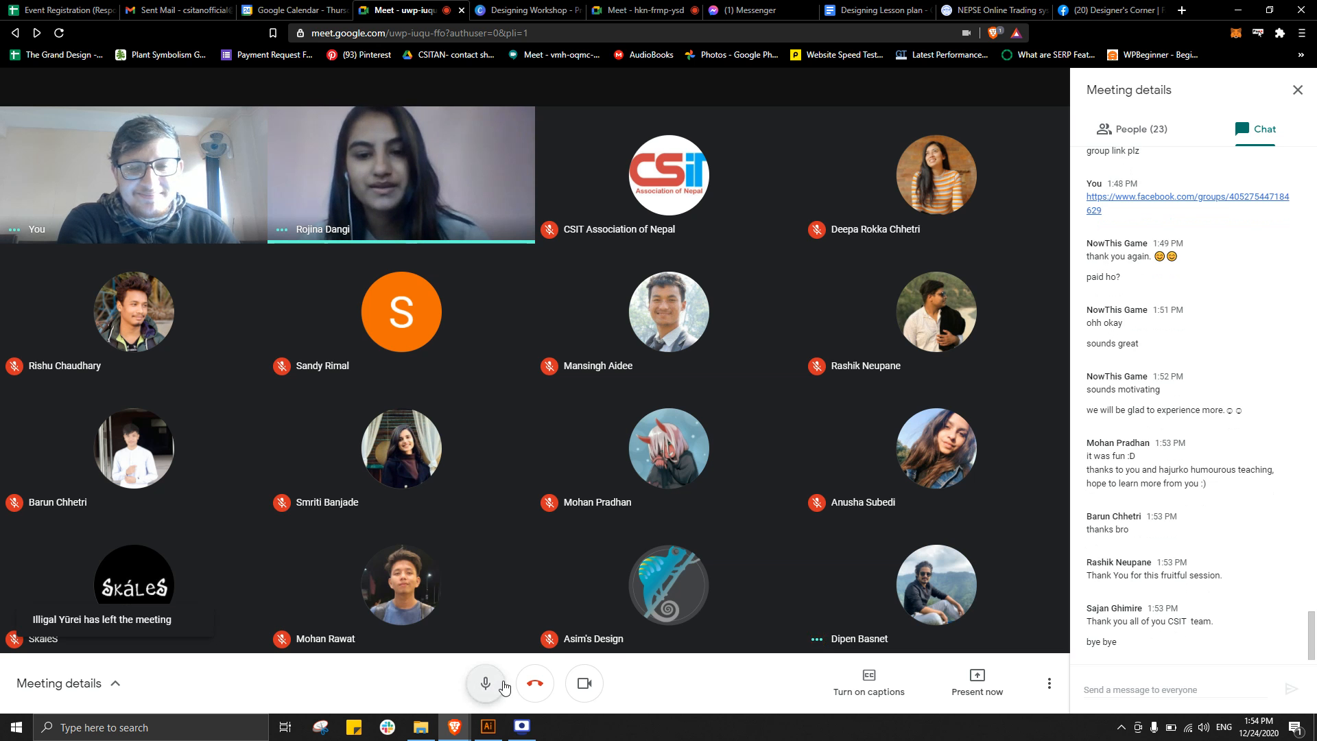
click(485, 682)
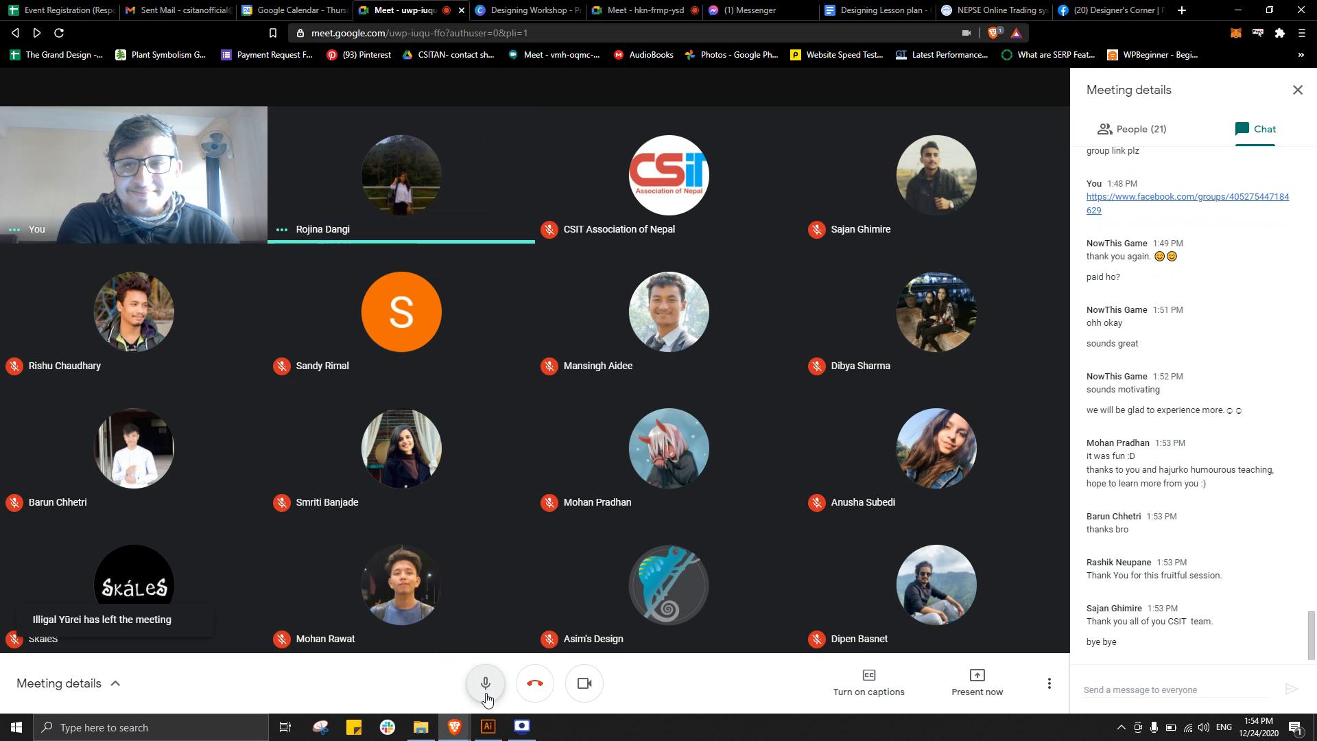
click(587, 697)
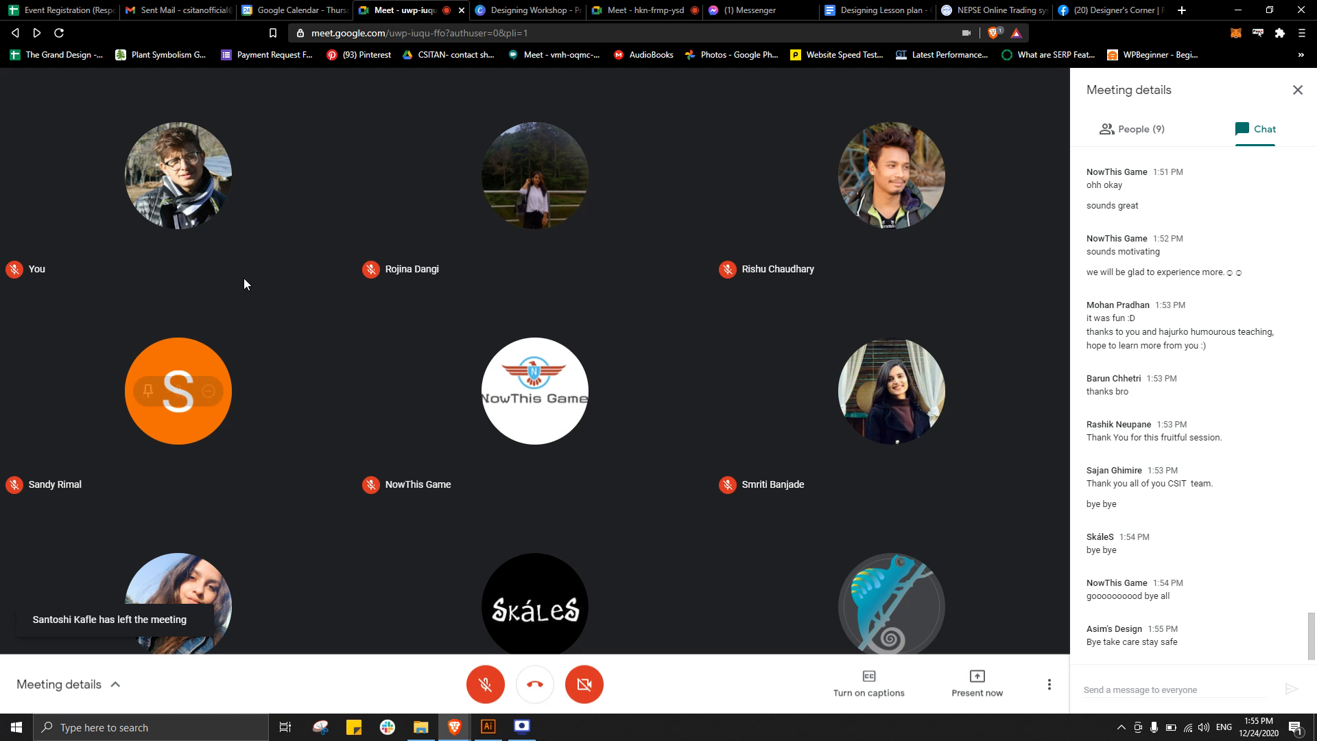
- Switch to the Event Registration (Responses) spreadsheet, examine the colour-coded registrant rows through the list, and return to the Google Meet call
click(83, 8)
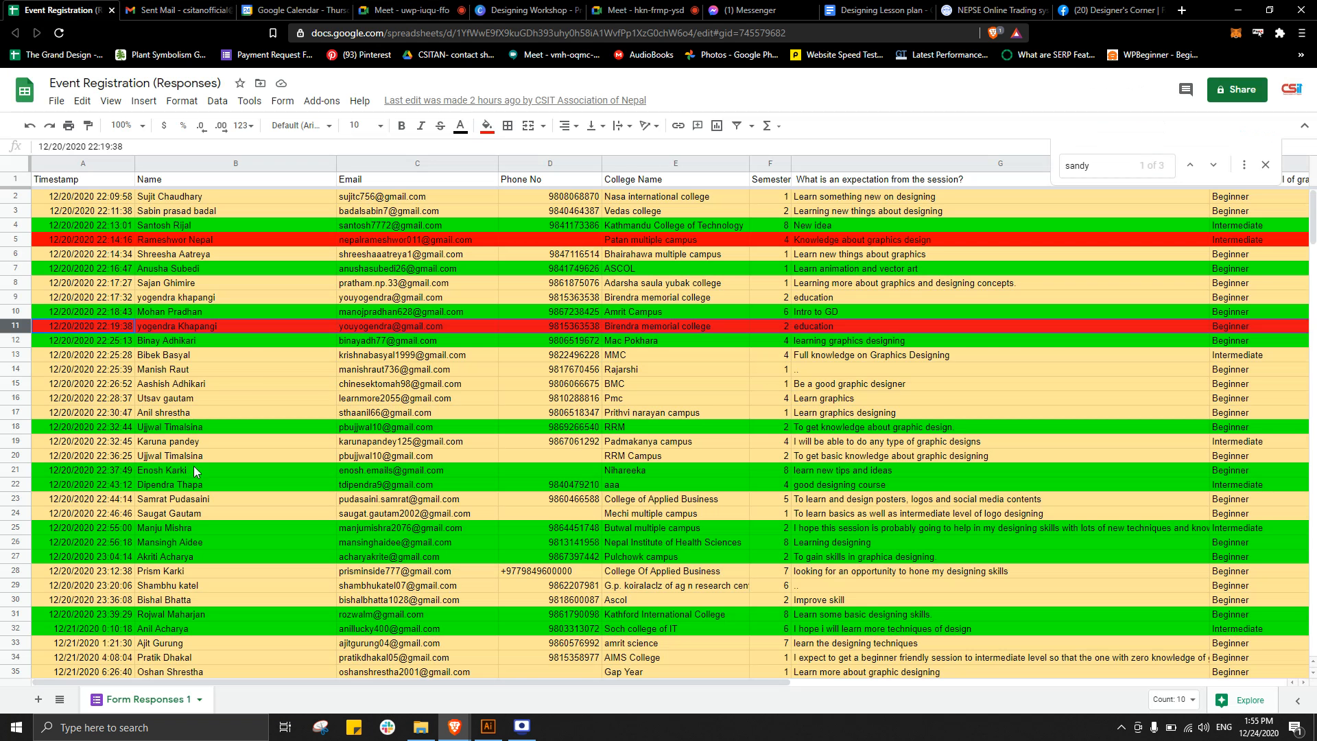
scroll(261, 446, down, 10)
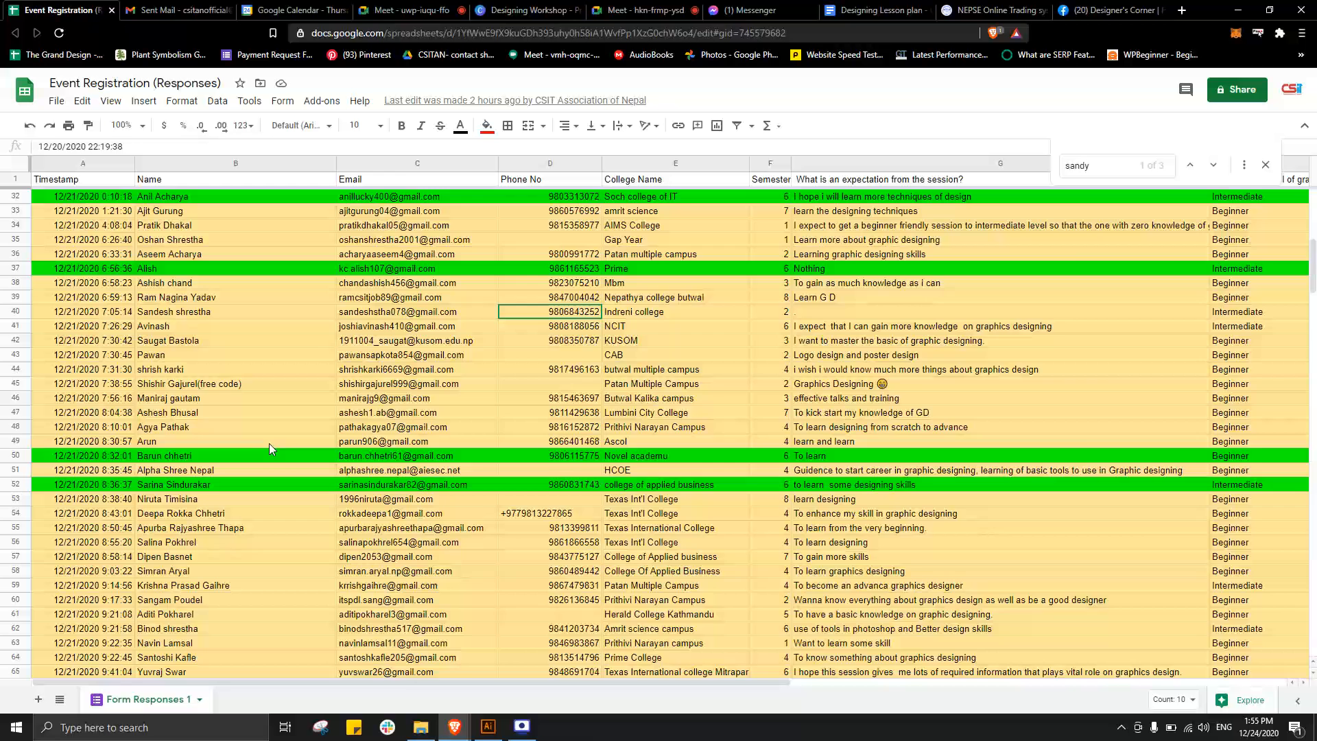
scroll(269, 446, down, 1)
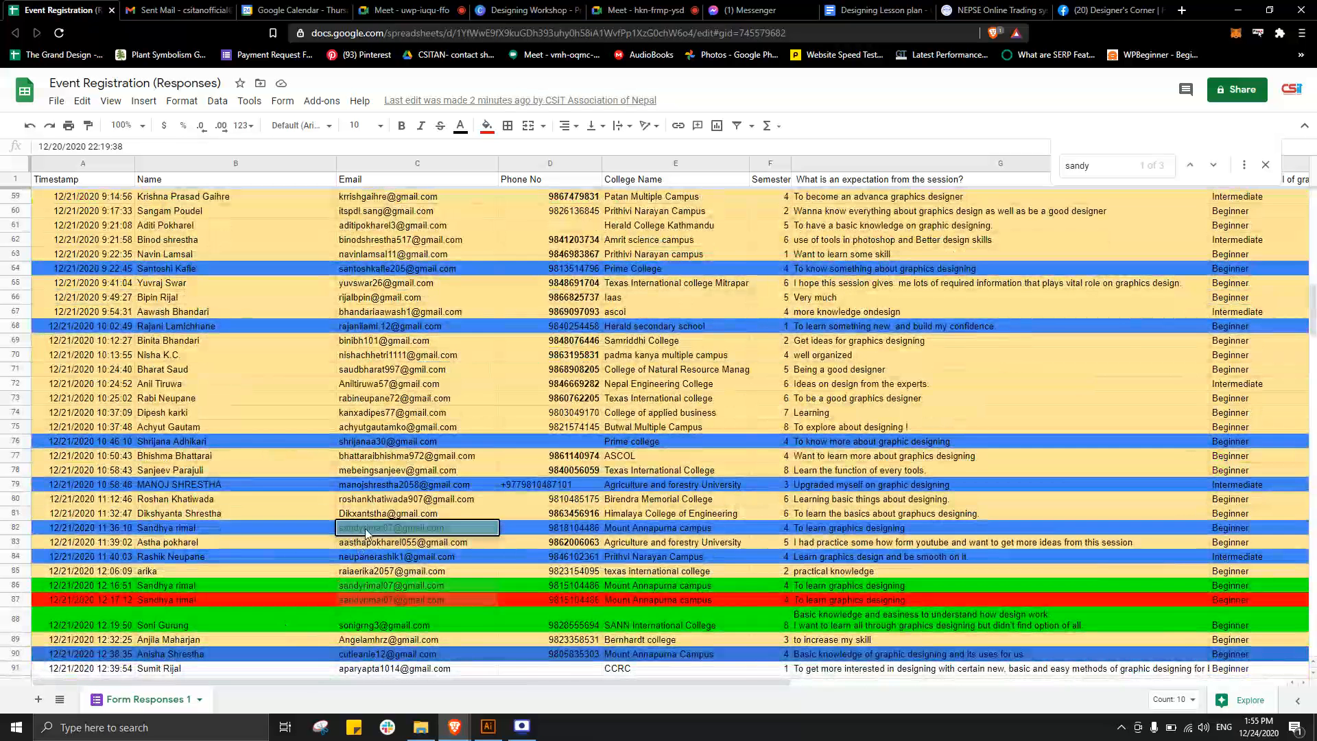
scroll(238, 583, down, 8)
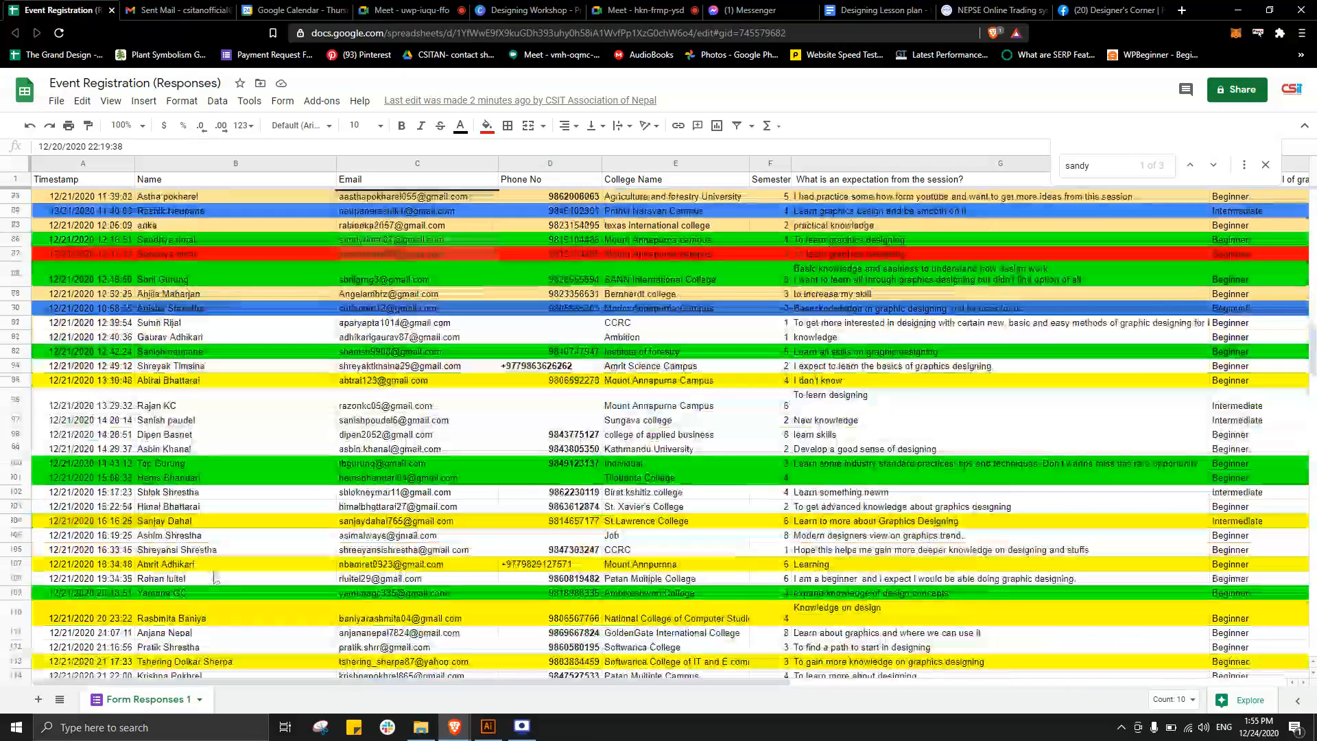
scroll(218, 571, down, 5)
scroll(218, 571, down, 5)
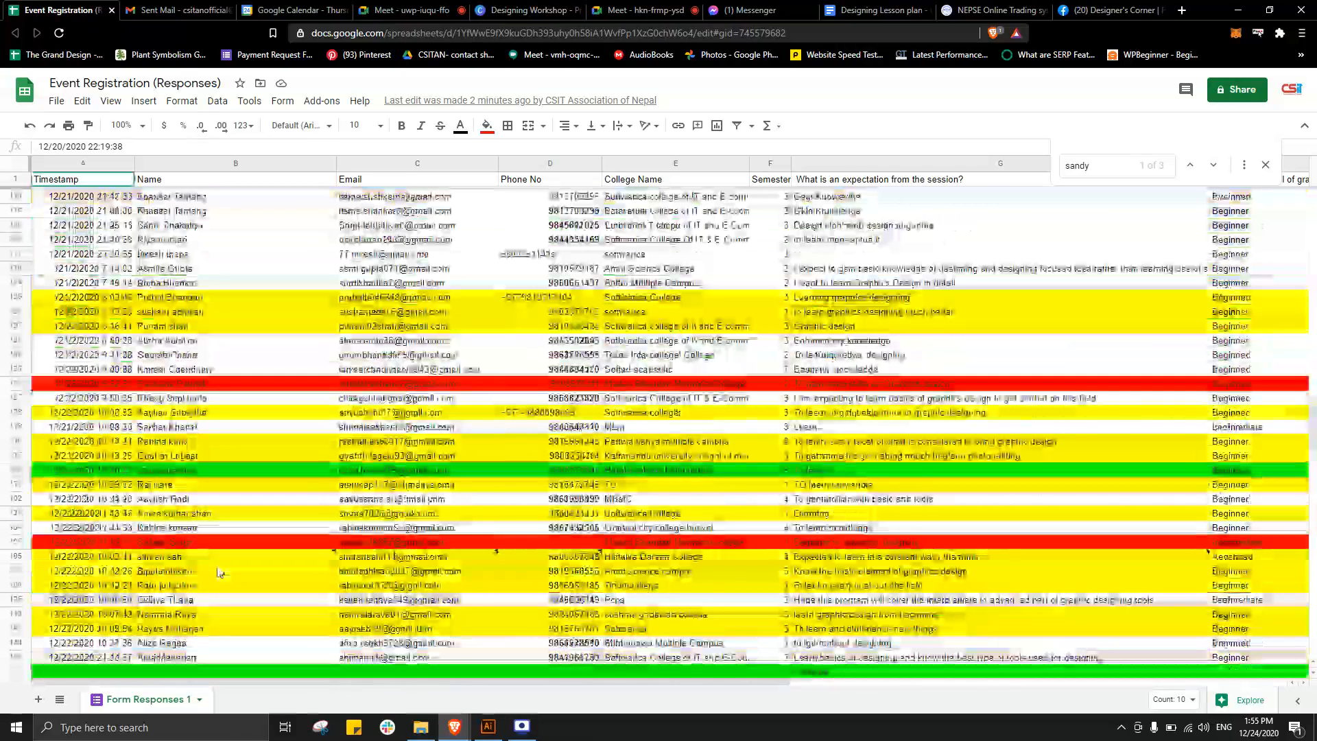
scroll(219, 571, down, 5)
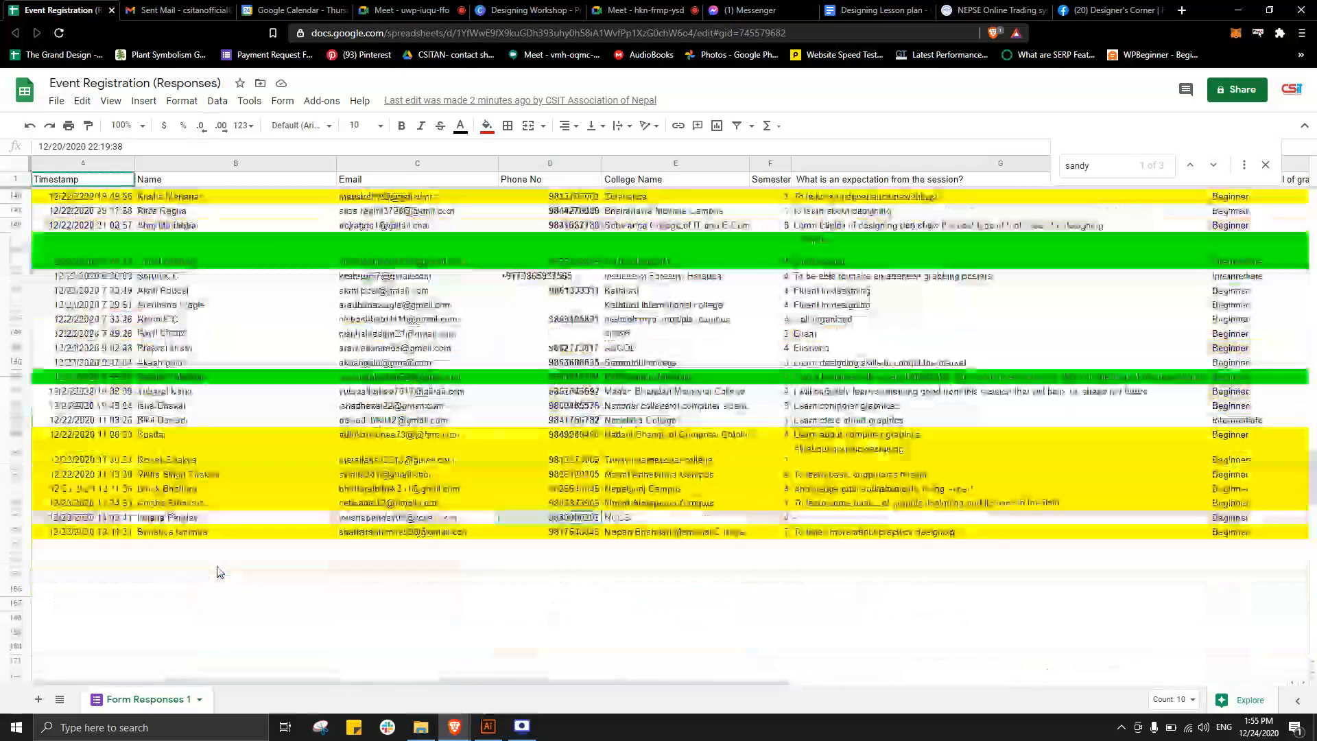
scroll(218, 571, down, 10)
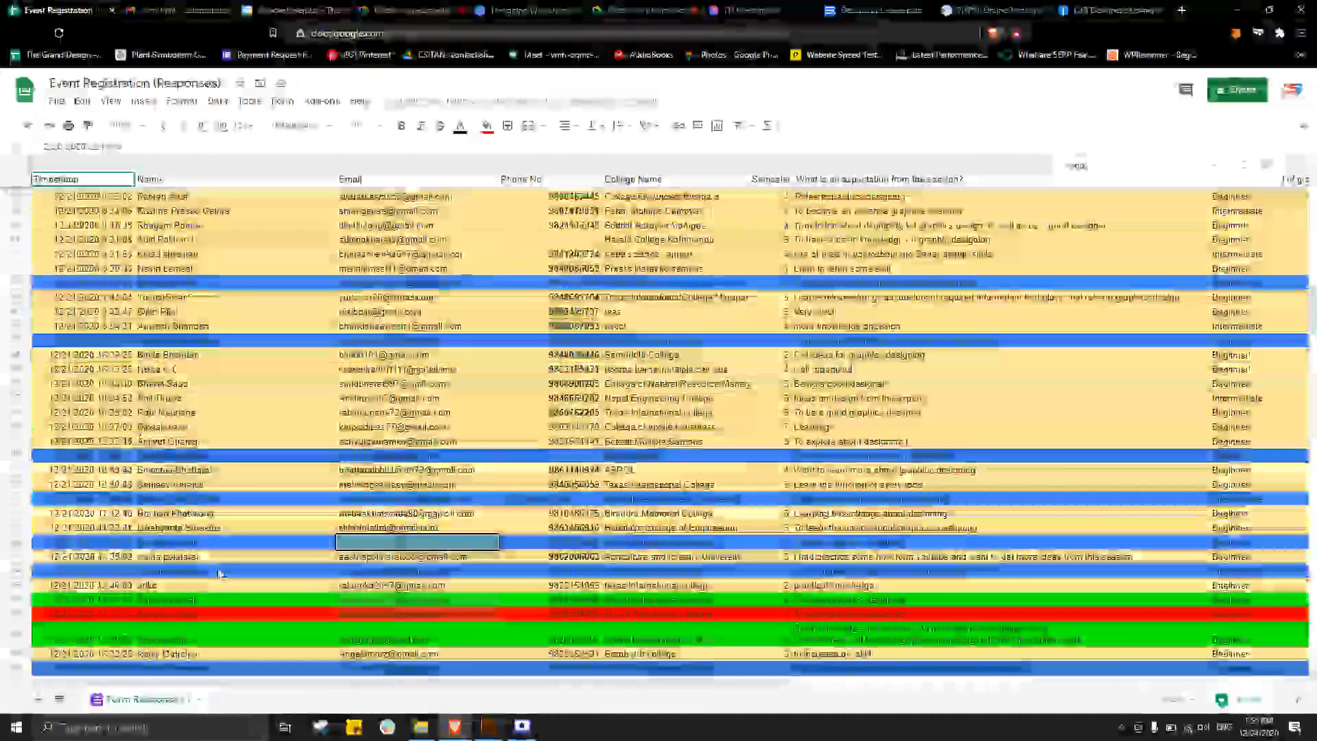
scroll(219, 575, down, 10)
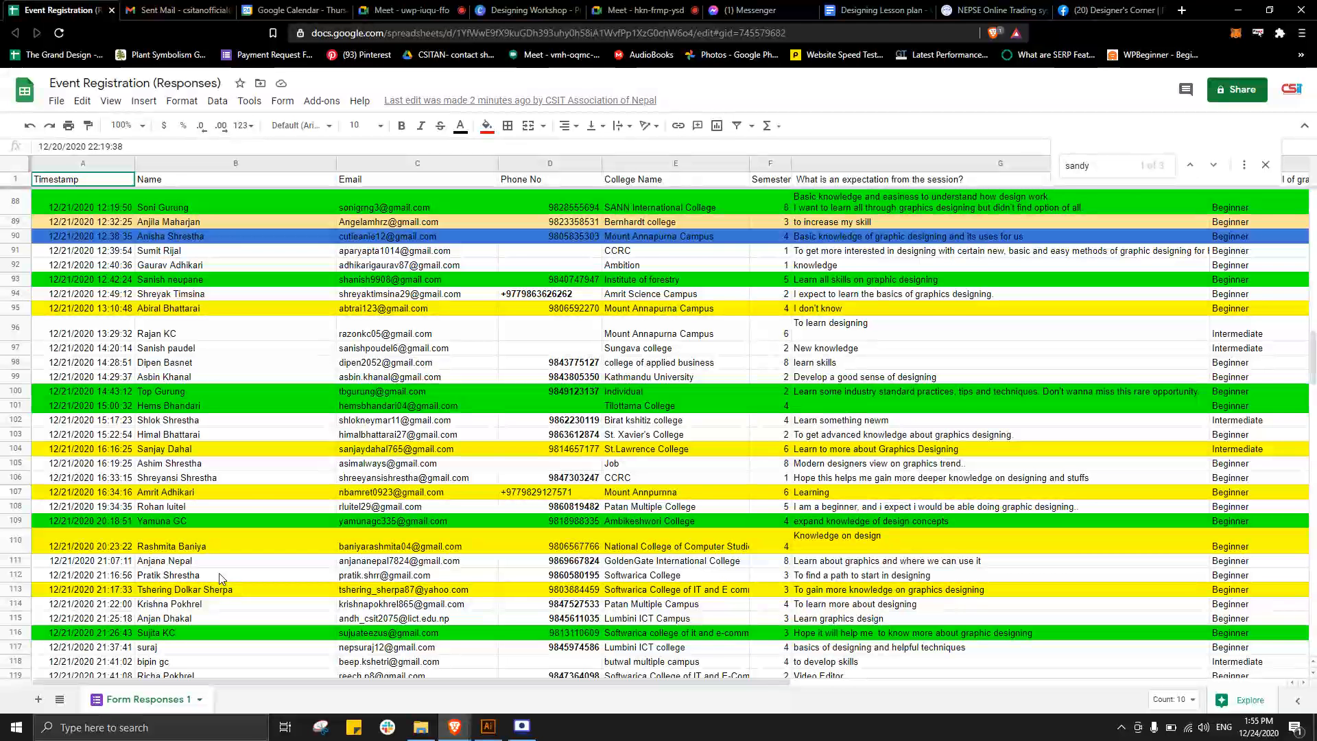
scroll(252, 505, down, 7)
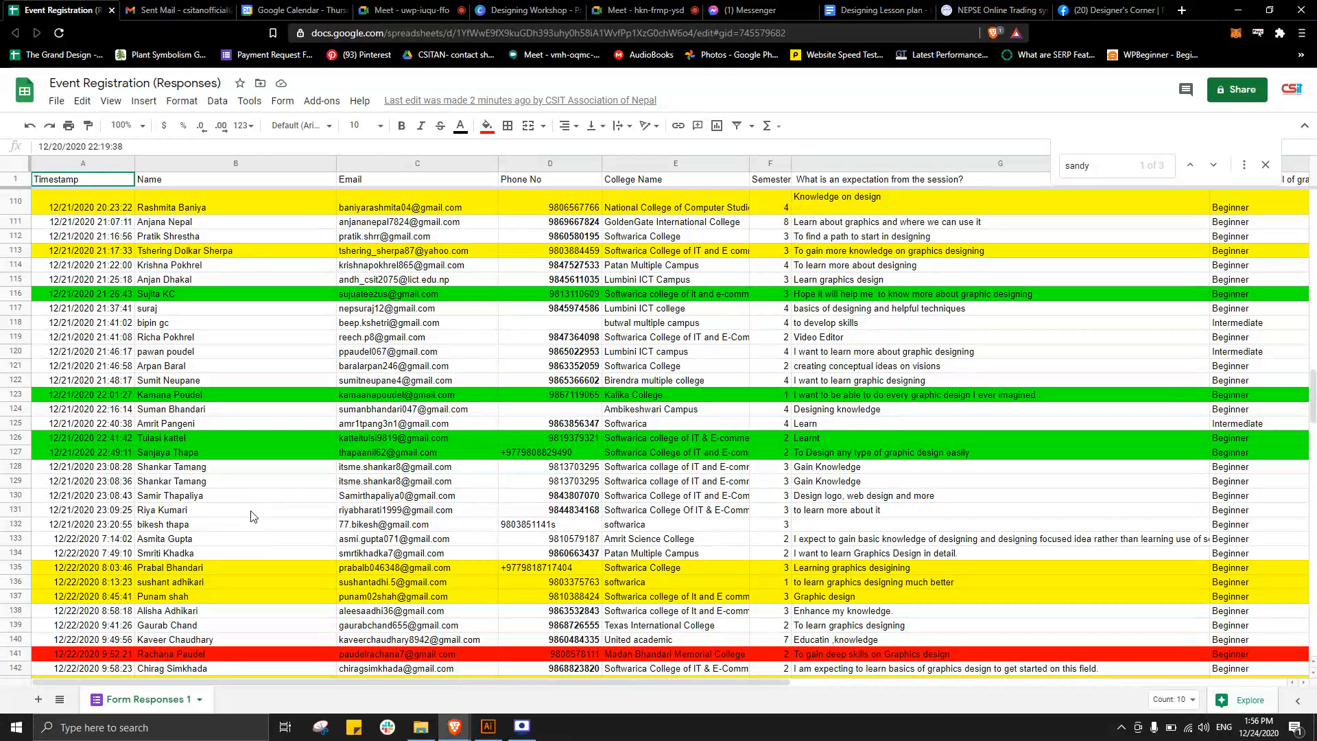
scroll(251, 518, down, 2)
scroll(251, 518, down, 20)
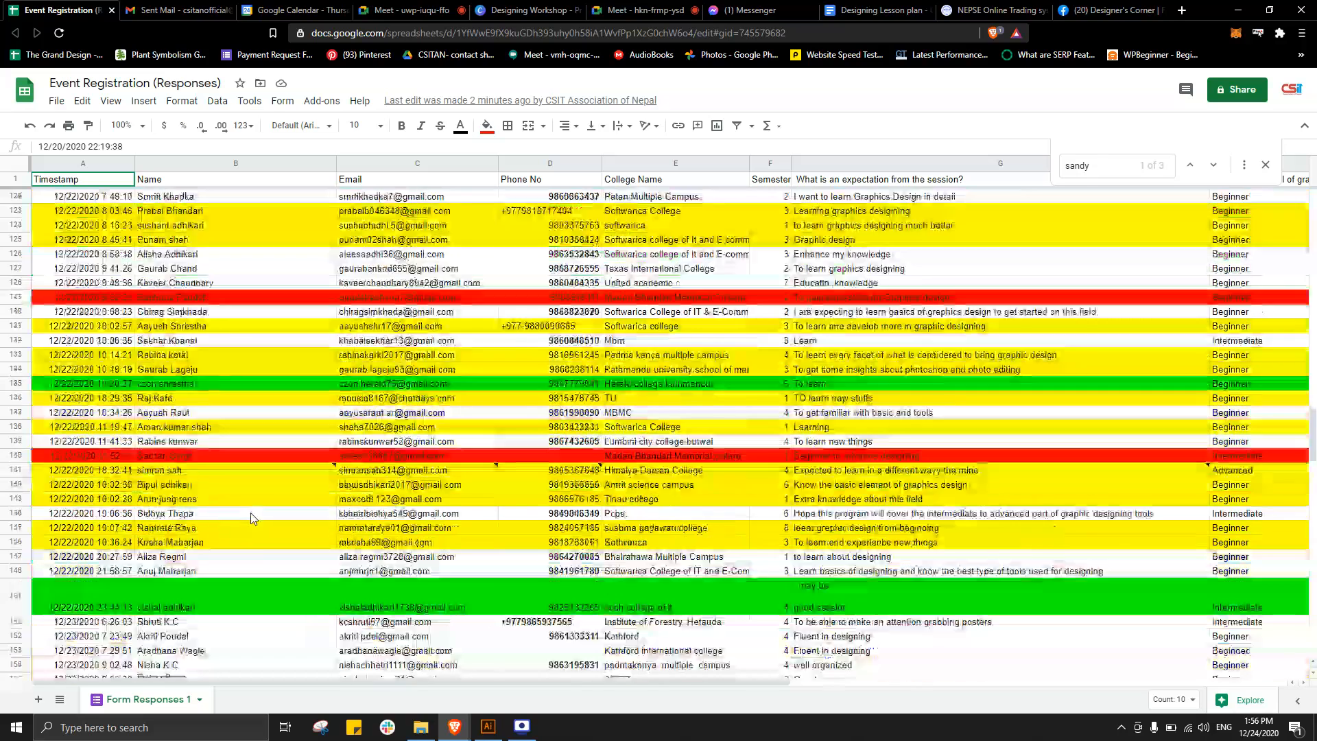
scroll(253, 520, up, 15)
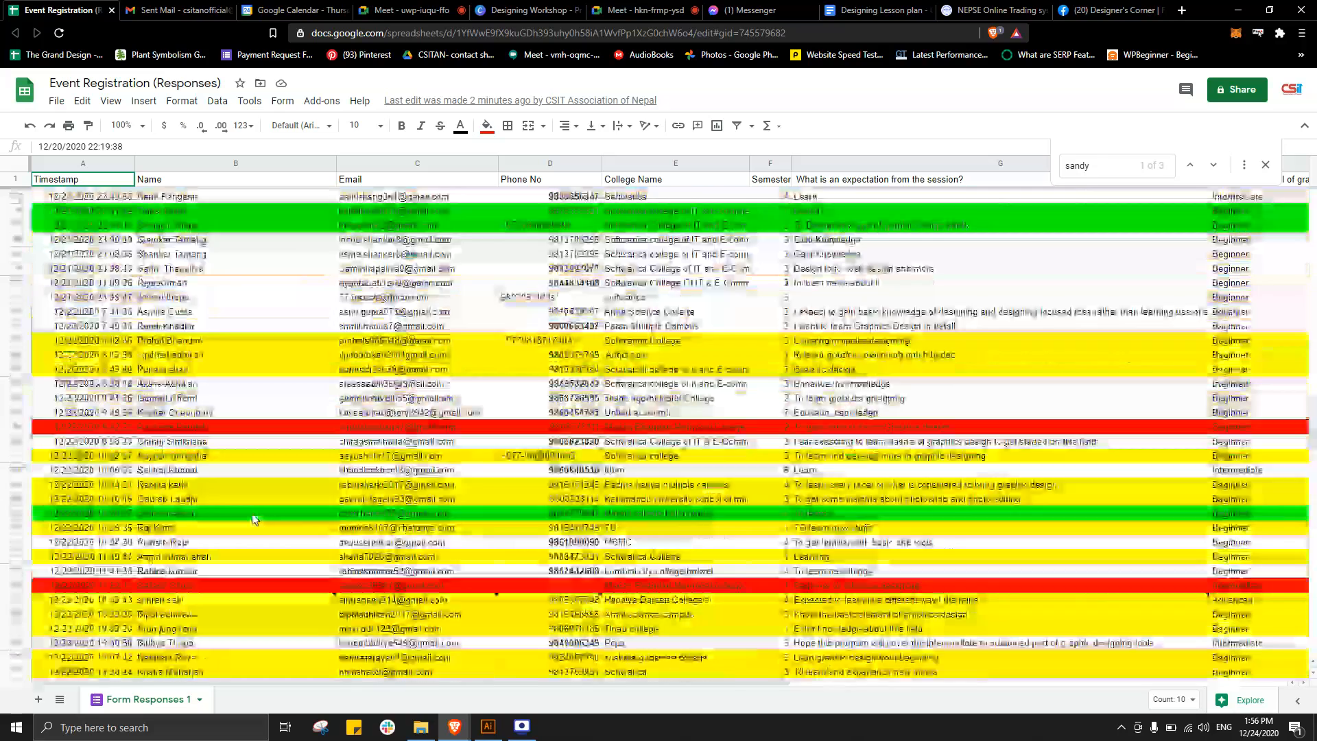
scroll(253, 520, up, 10)
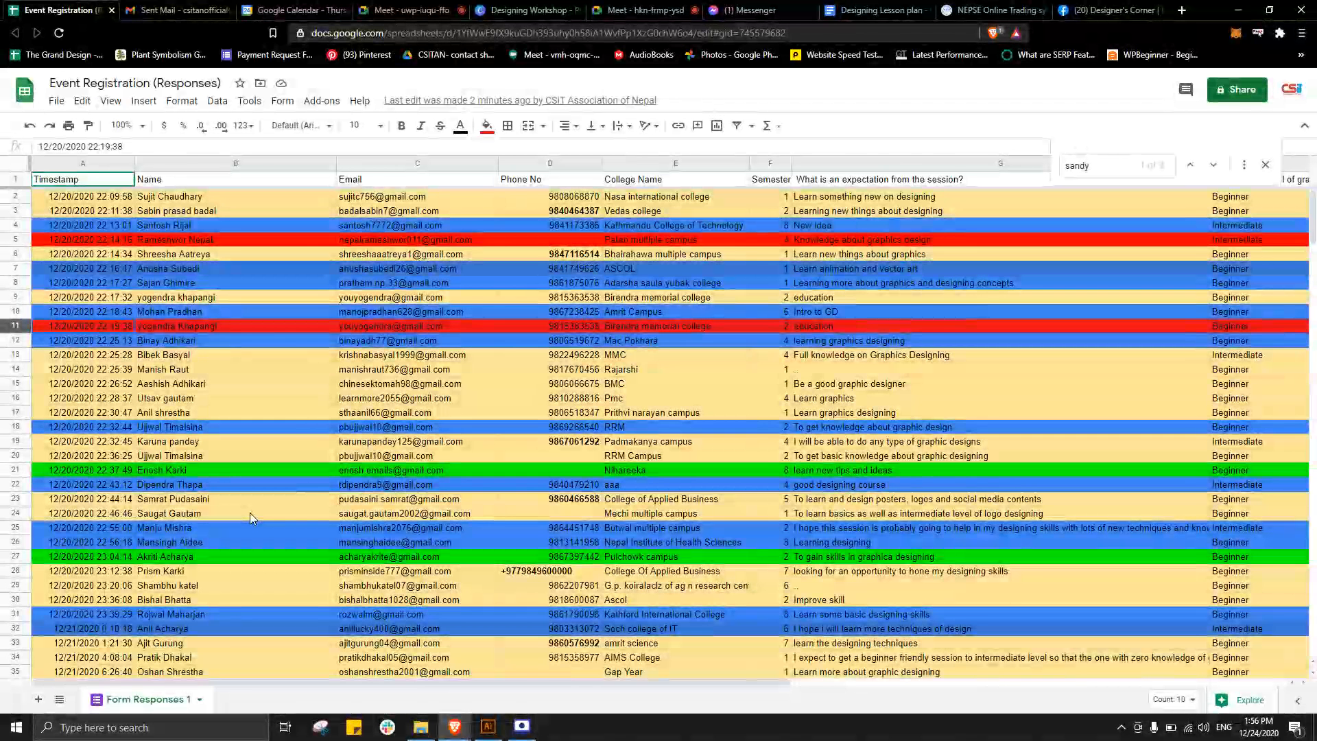
click(435, 10)
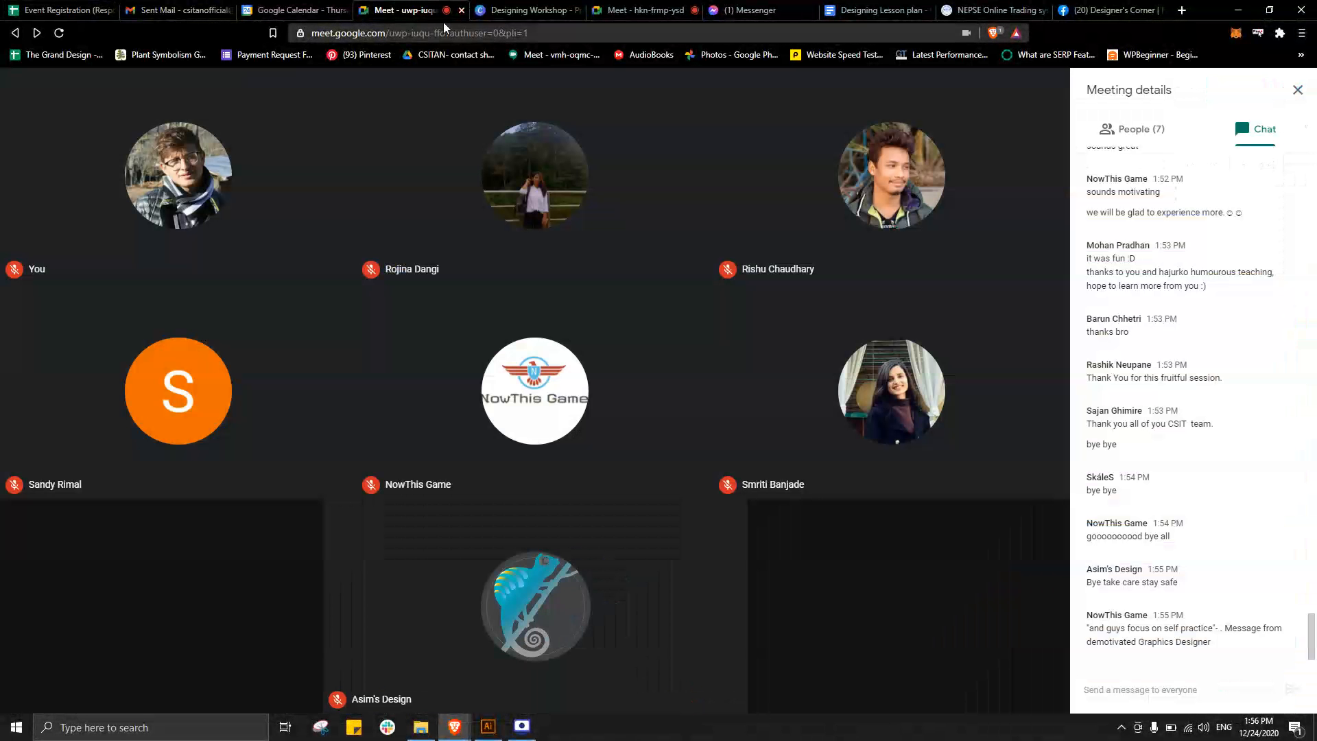